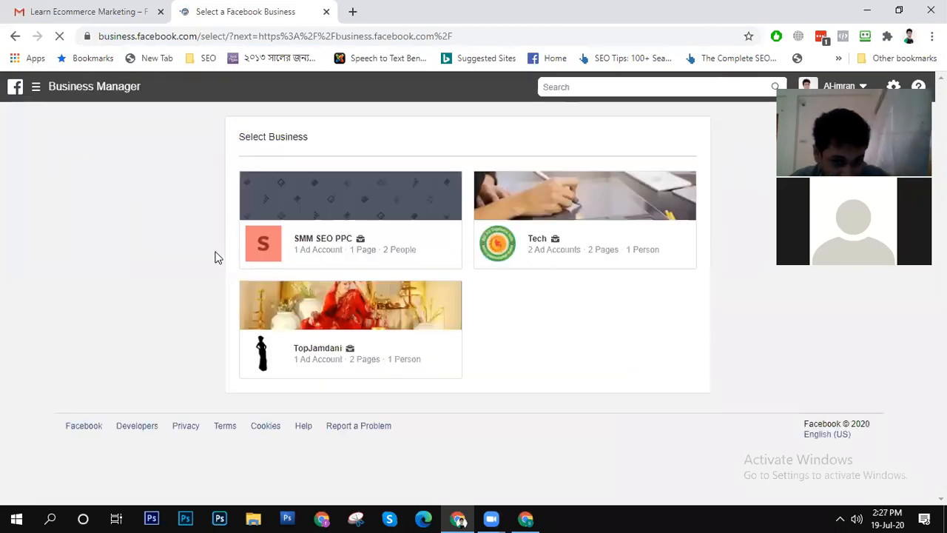
- Open the SMM SEO PPC business account and launch its Events Manager
click(330, 200)
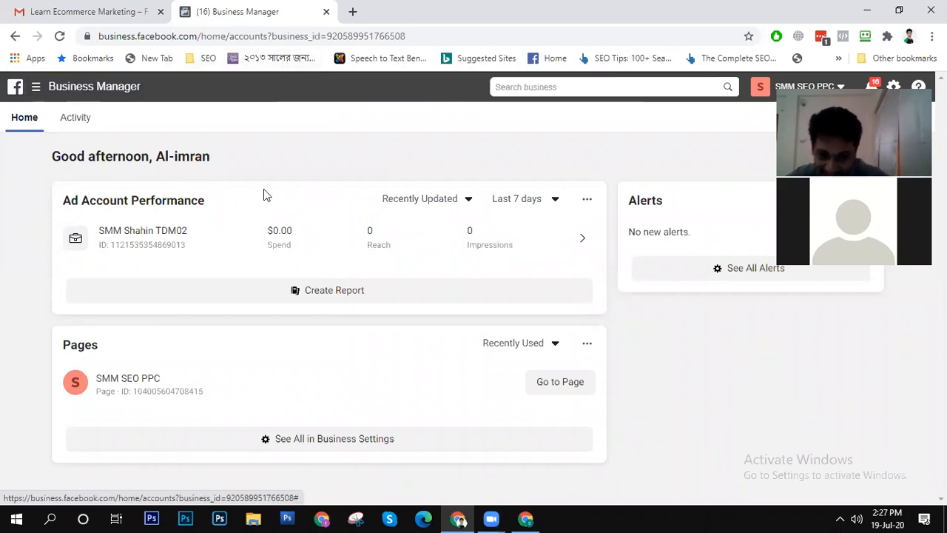
click(39, 93)
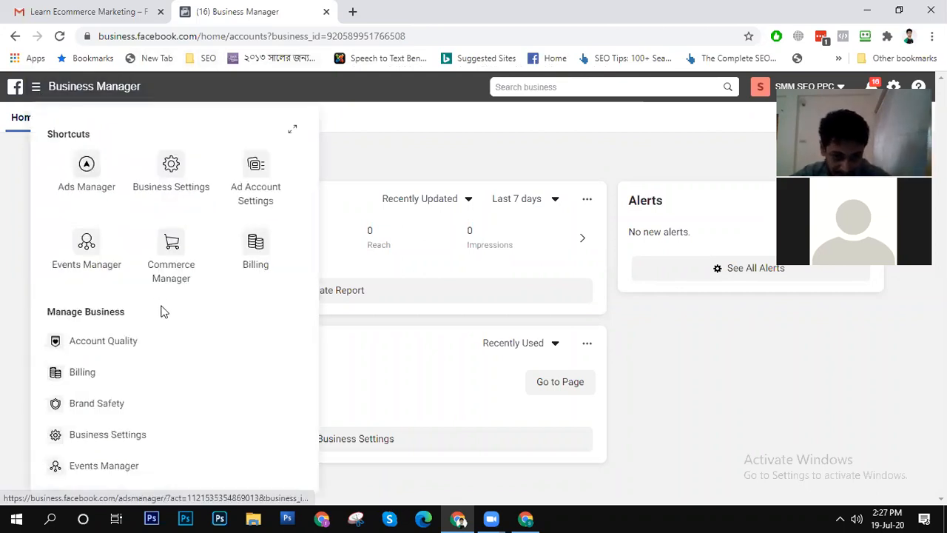
click(85, 259)
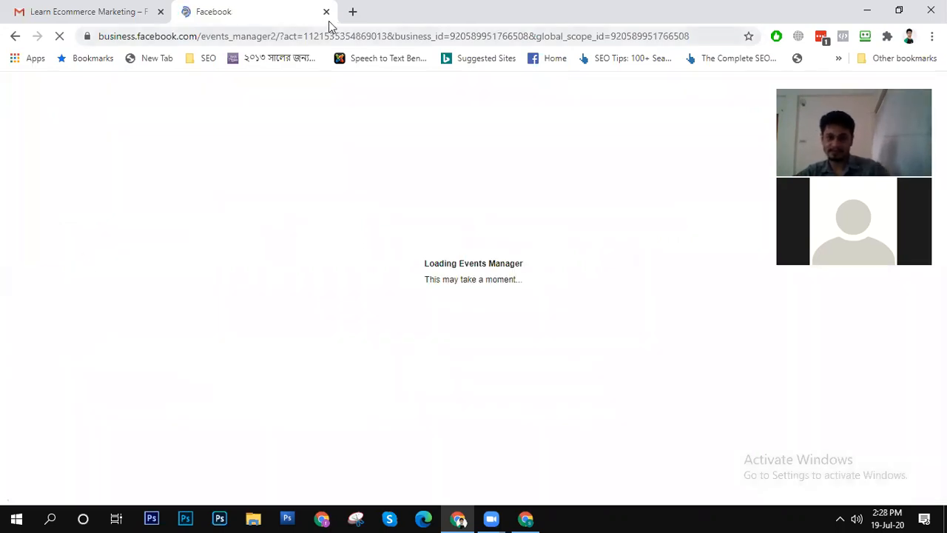
- Load the sohojai.com shop website in a new browser tab
click(354, 12)
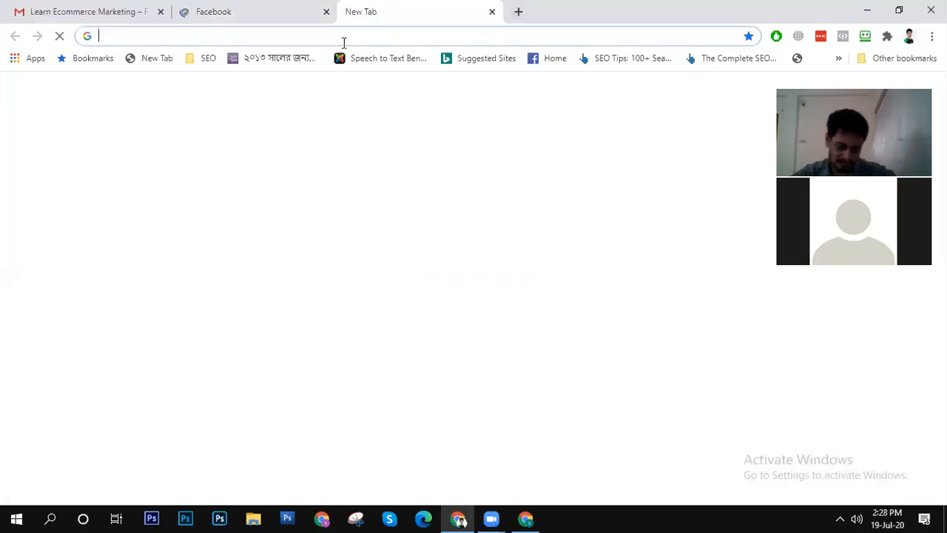
text(f)
key(BackSpace)
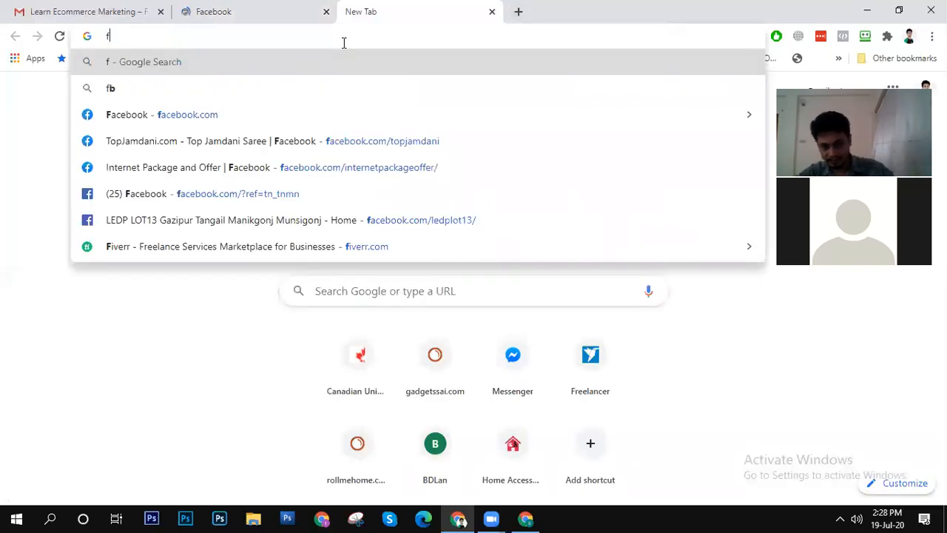
key(BackSpace)
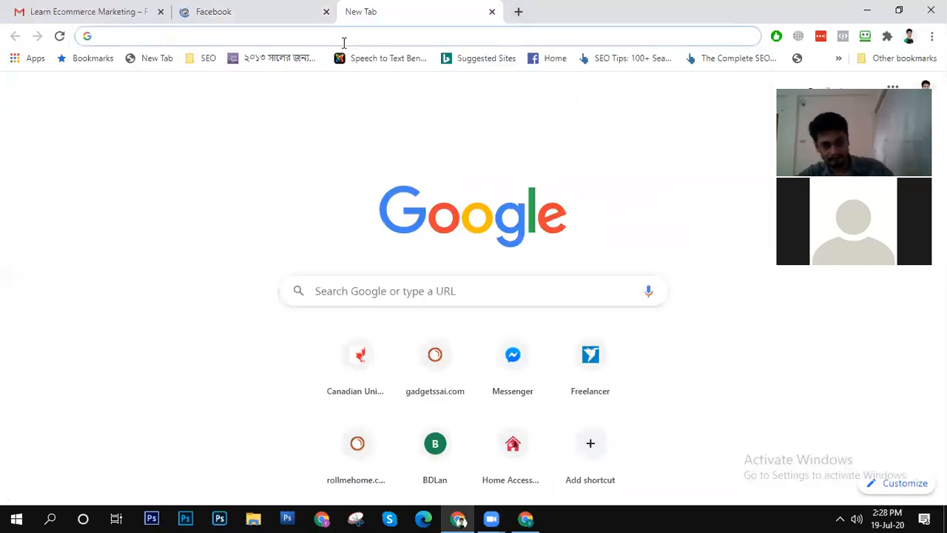
text(so)
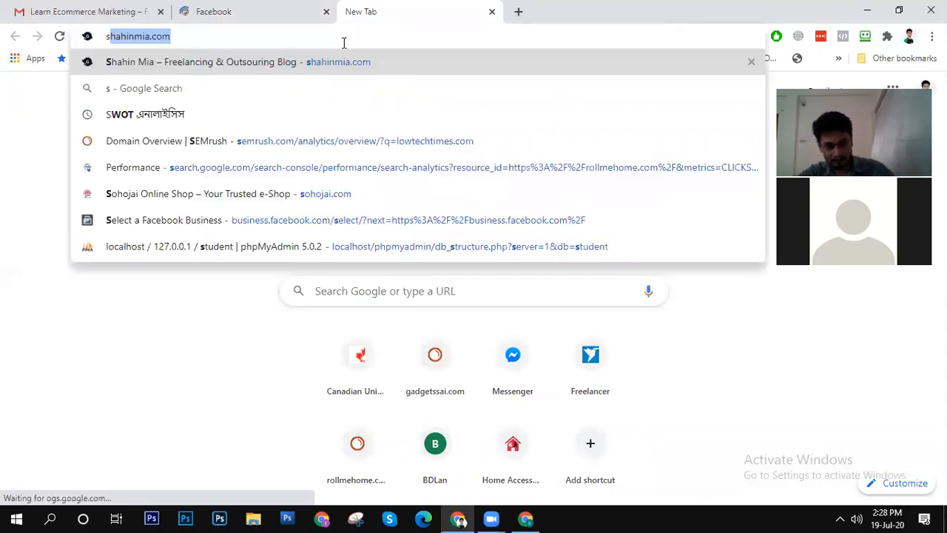
key(Return)
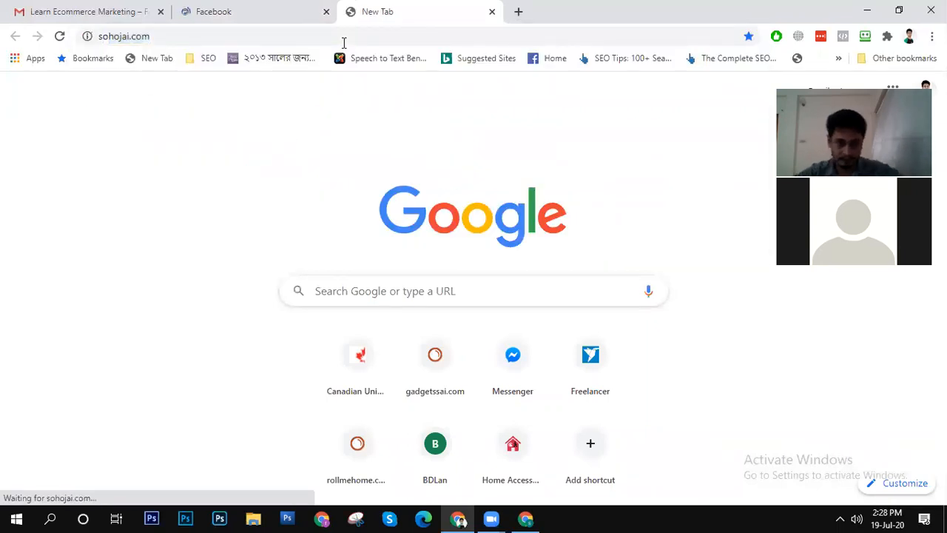
- Go to the shop's WordPress admin dashboard at sohojai.com/wp-admin
click(276, 35)
click(298, 35)
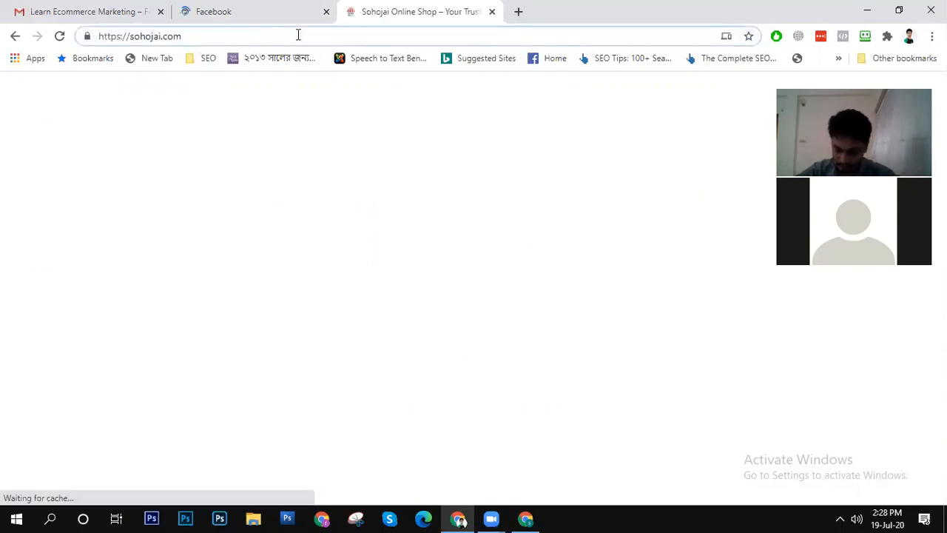
text(/w)
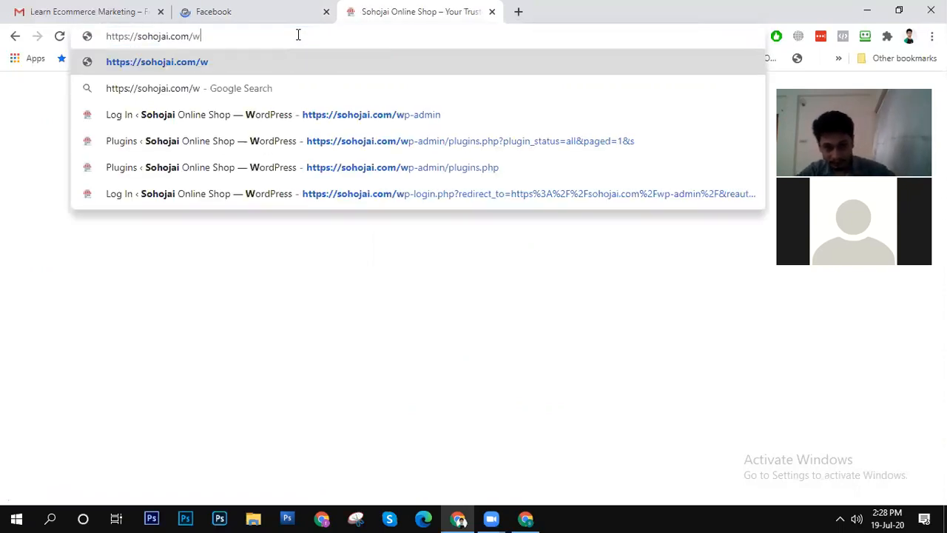
text(p-admin)
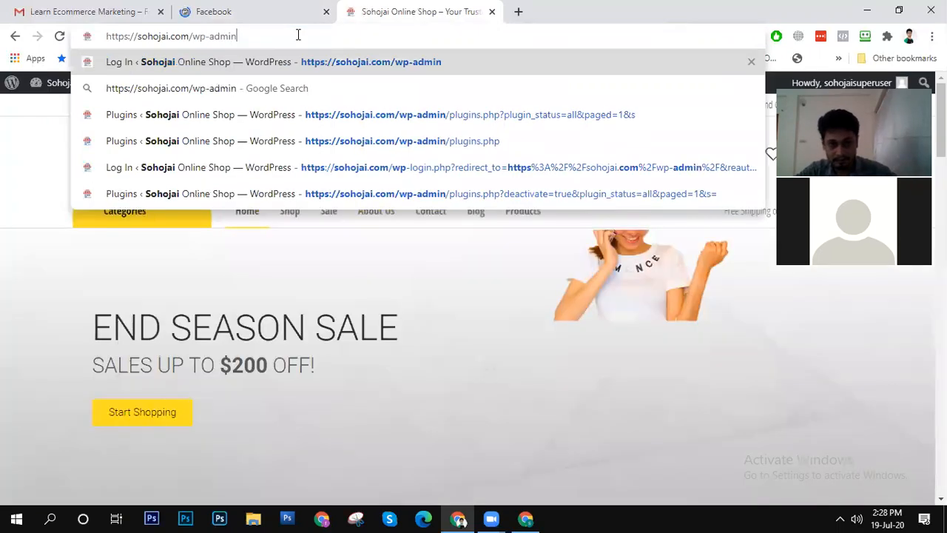
key(Return)
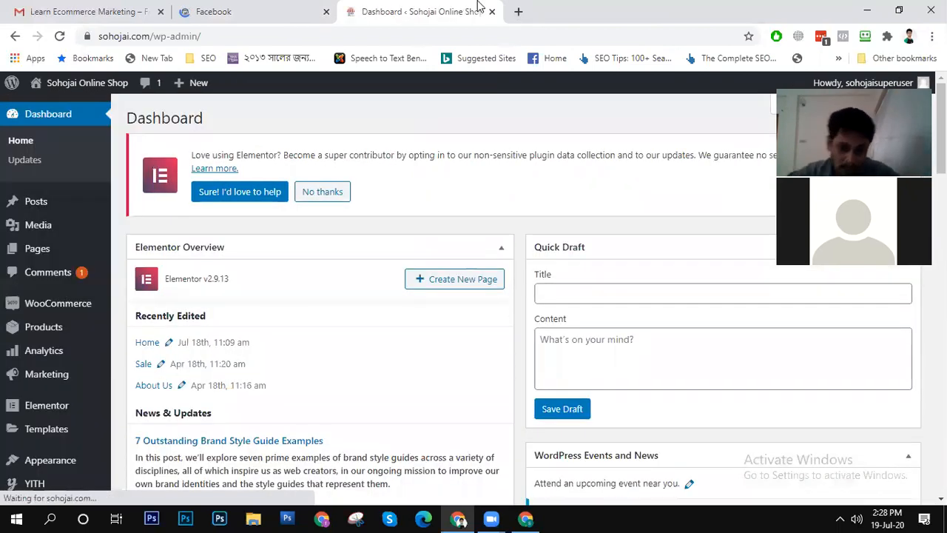
- View the WooCommerce dashboard's performance and charts, and open the WooCommerce general settings
mouse_move(59, 310)
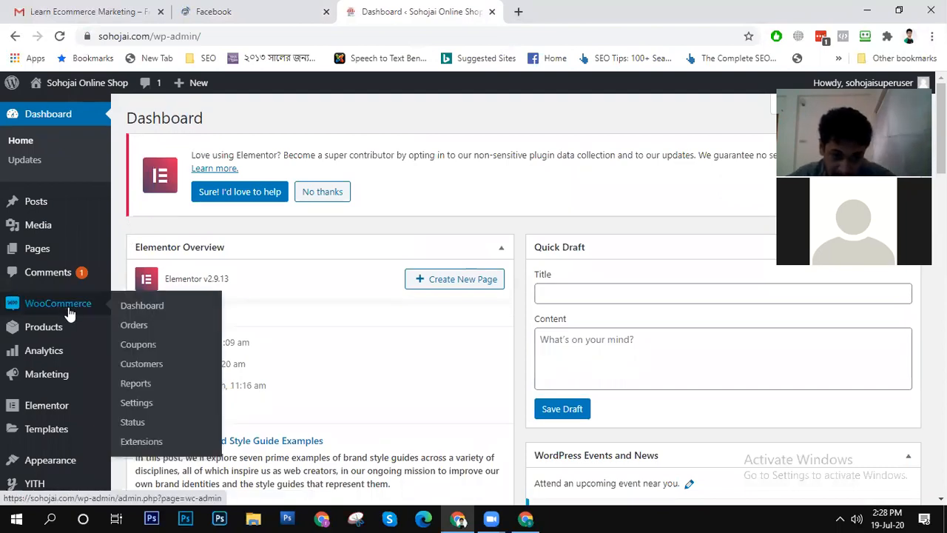
click(58, 310)
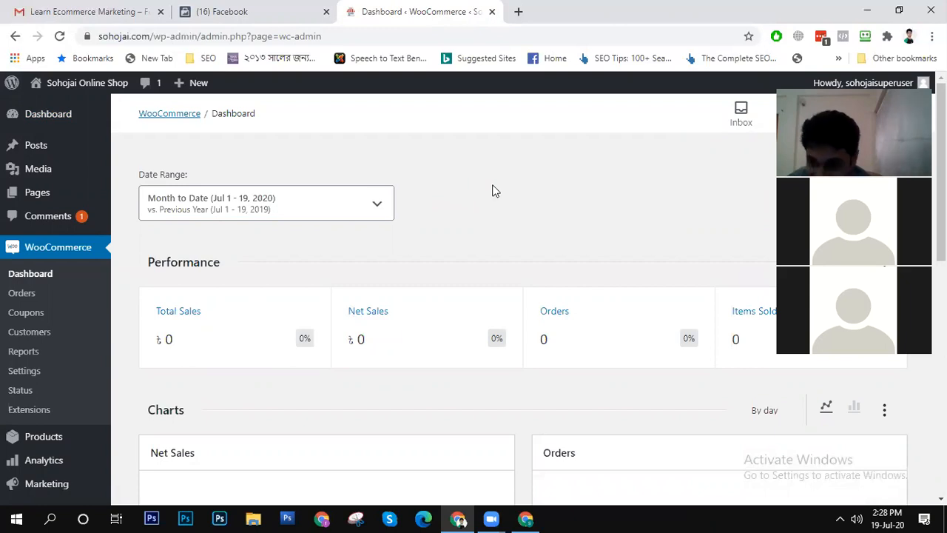
scroll(495, 190, down, 3)
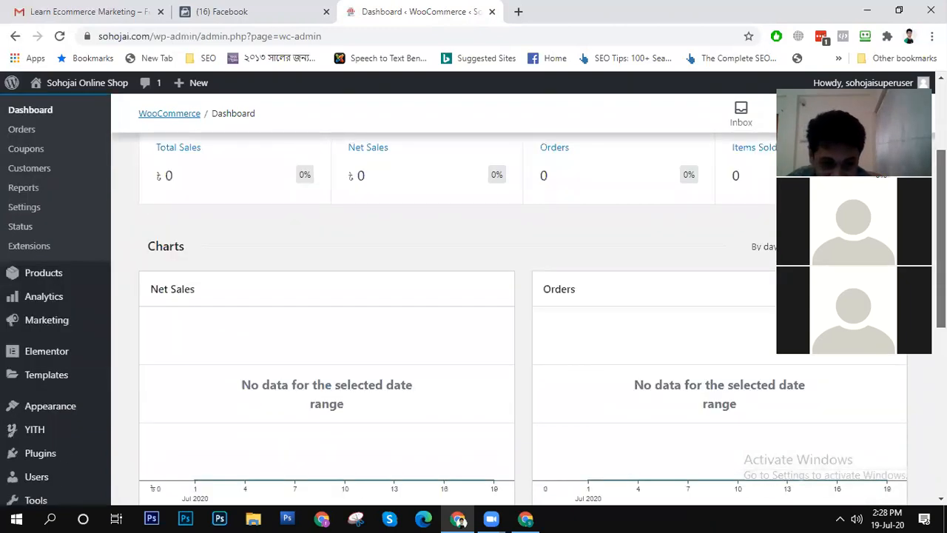
scroll(494, 296, up, 3)
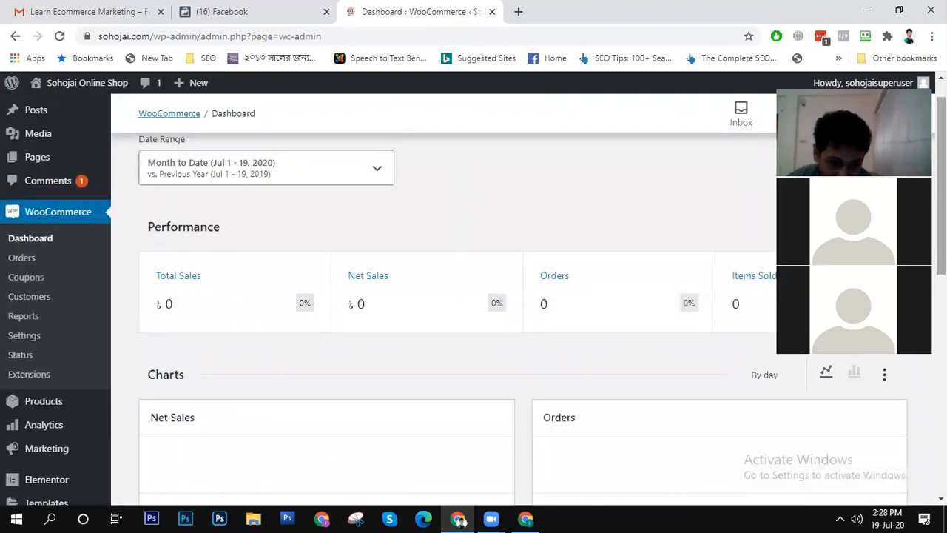
click(25, 336)
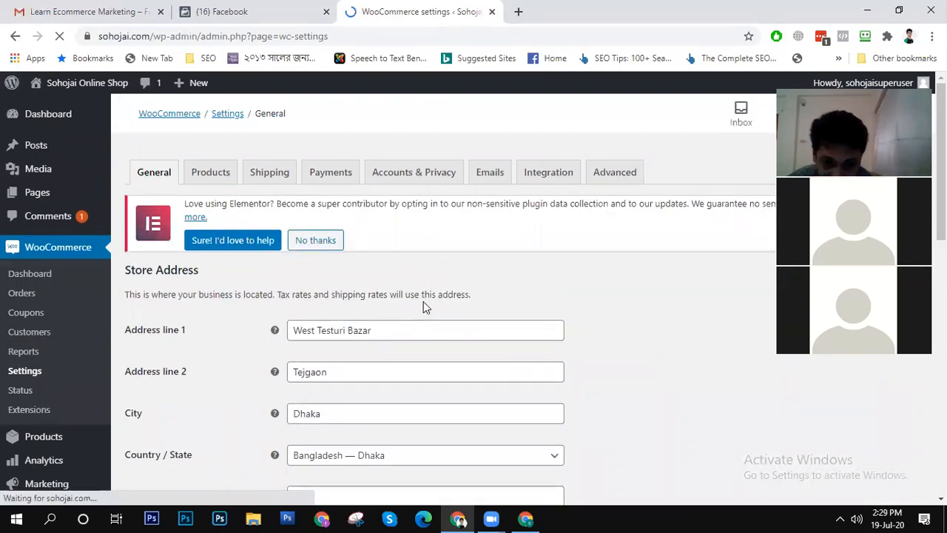
- Review the general store settings, from the store address through the tax, coupon and currency options
scroll(423, 301, down, 4)
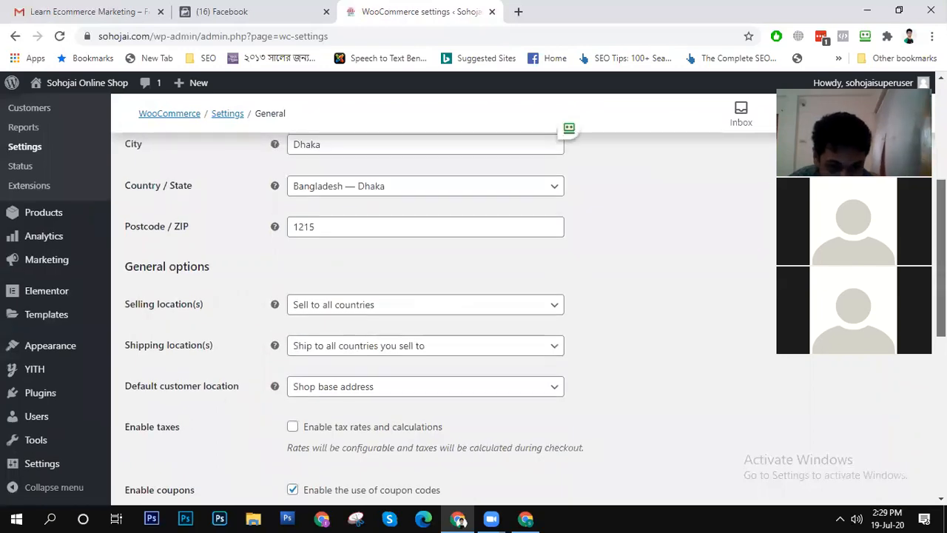
scroll(423, 301, down, 1)
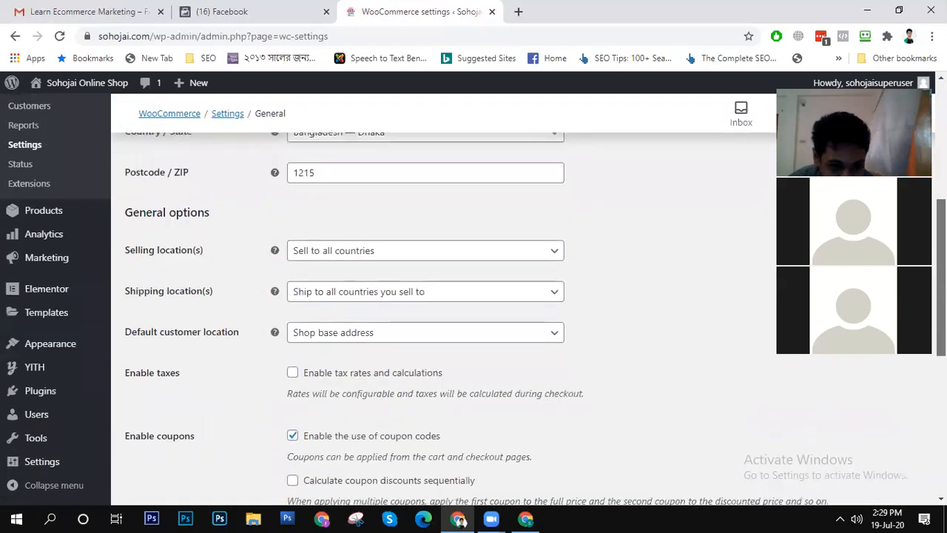
scroll(424, 301, down, 1)
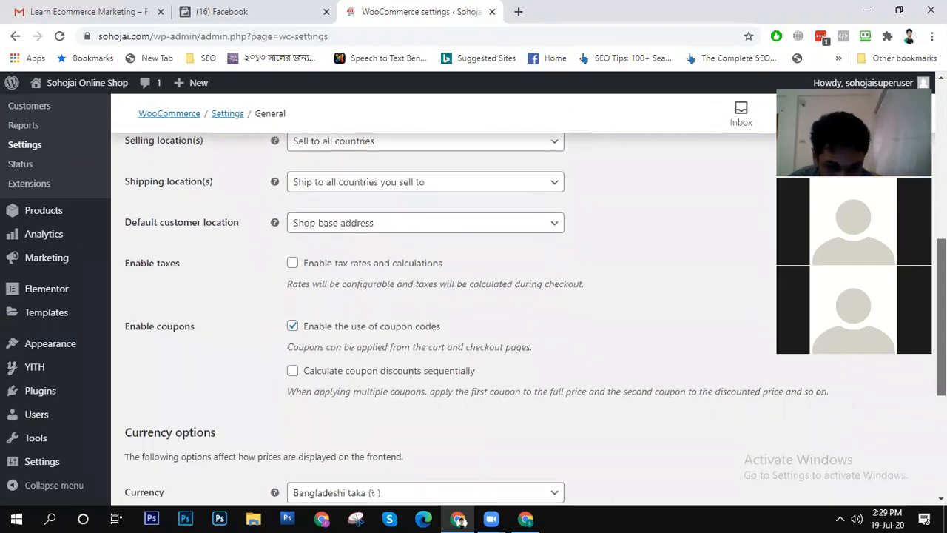
scroll(423, 301, down, 2)
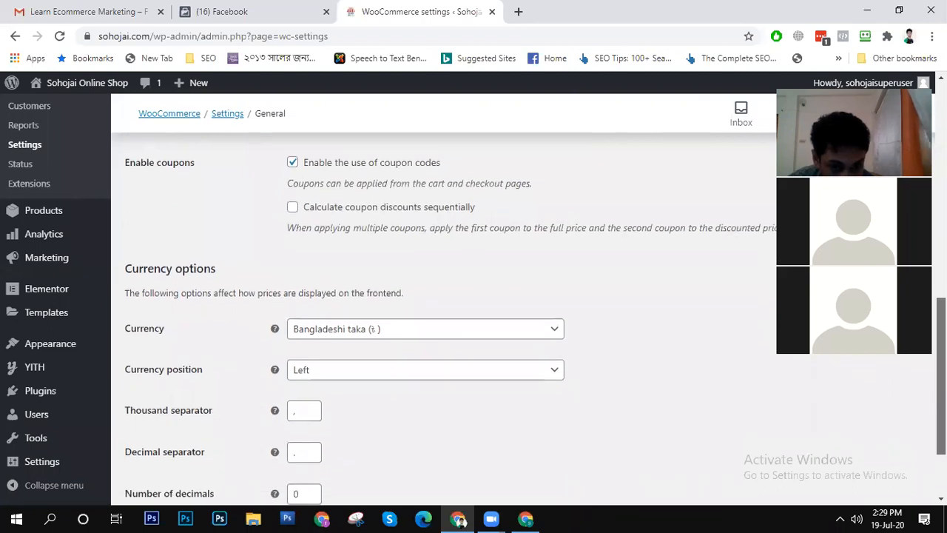
scroll(423, 301, down, 1)
scroll(423, 302, down, 1)
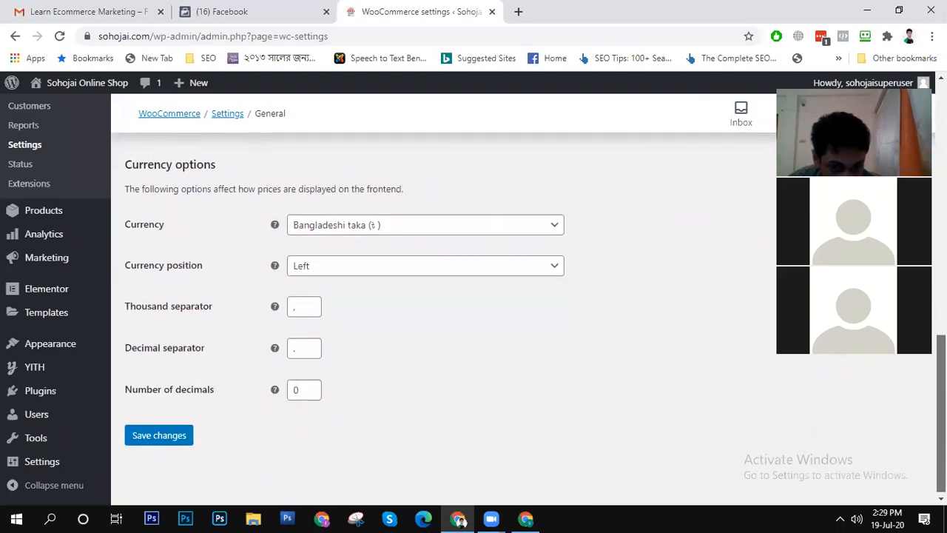
scroll(423, 301, up, 2)
scroll(423, 301, up, 1)
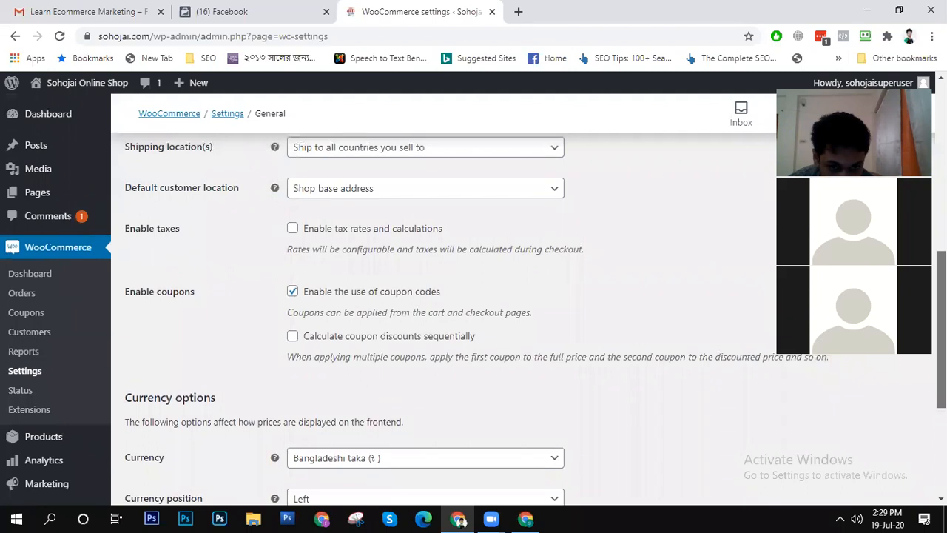
scroll(423, 301, up, 3)
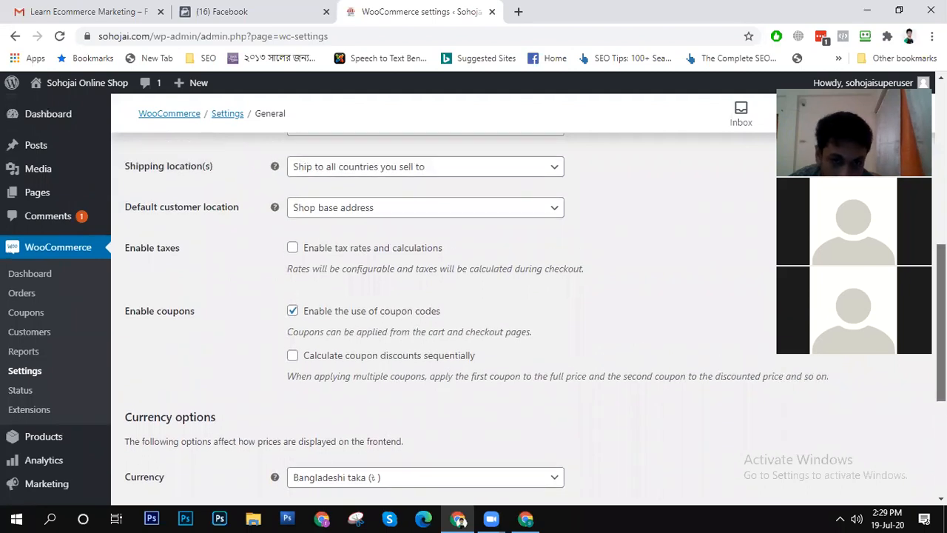
scroll(423, 301, up, 1)
- Set the store's selling locations to "Sell to specific countries"
scroll(423, 301, down, 2)
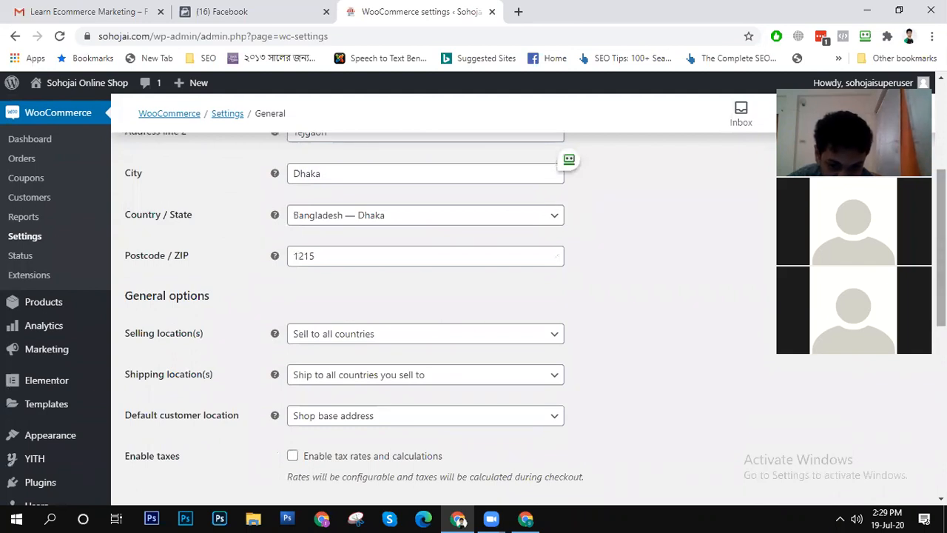
click(350, 336)
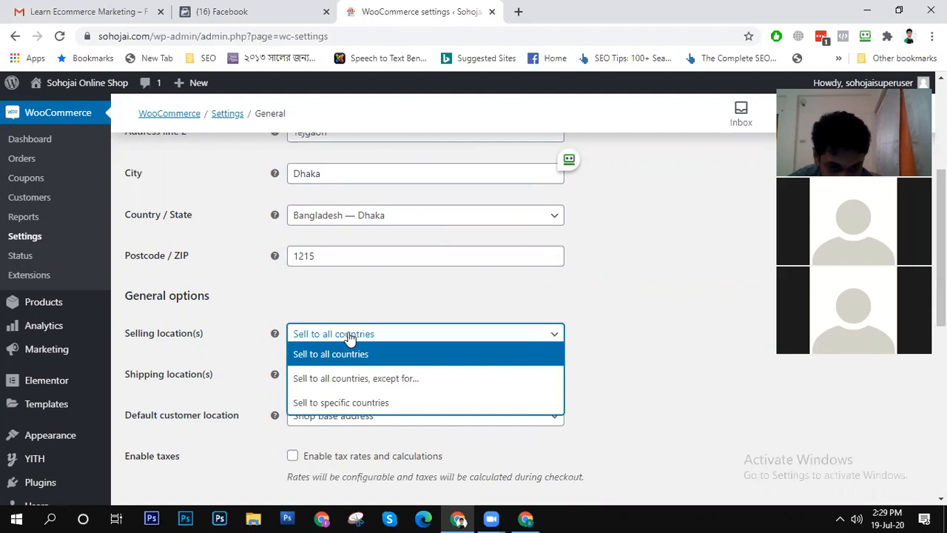
click(419, 406)
click(405, 383)
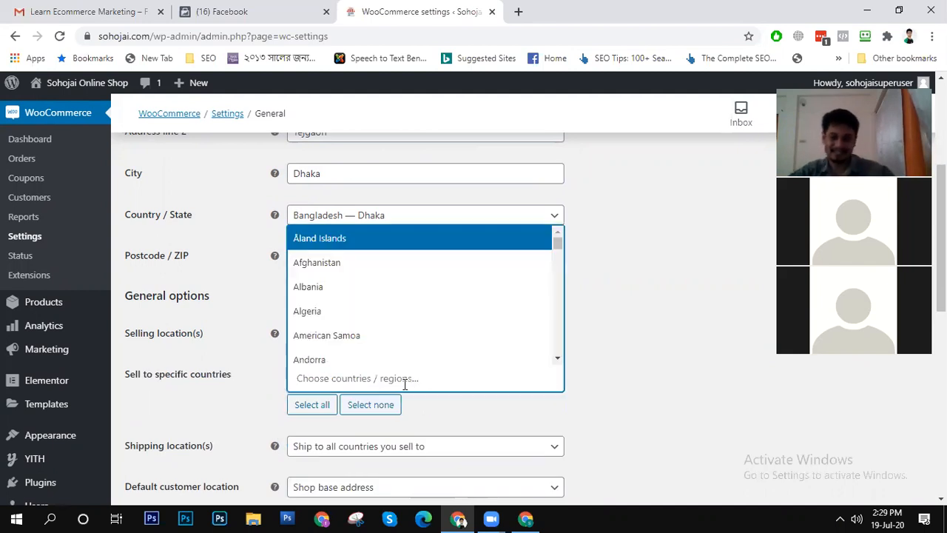
text(B)
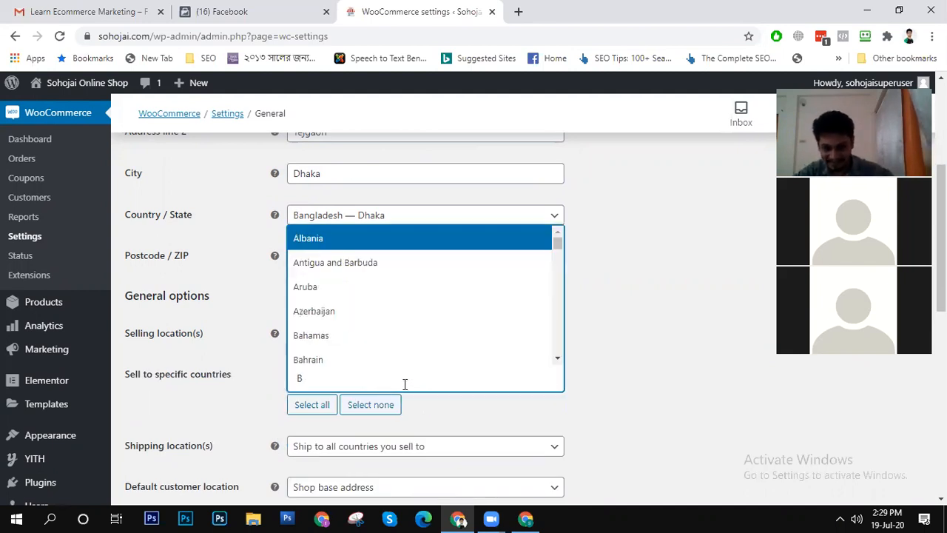
text(a)
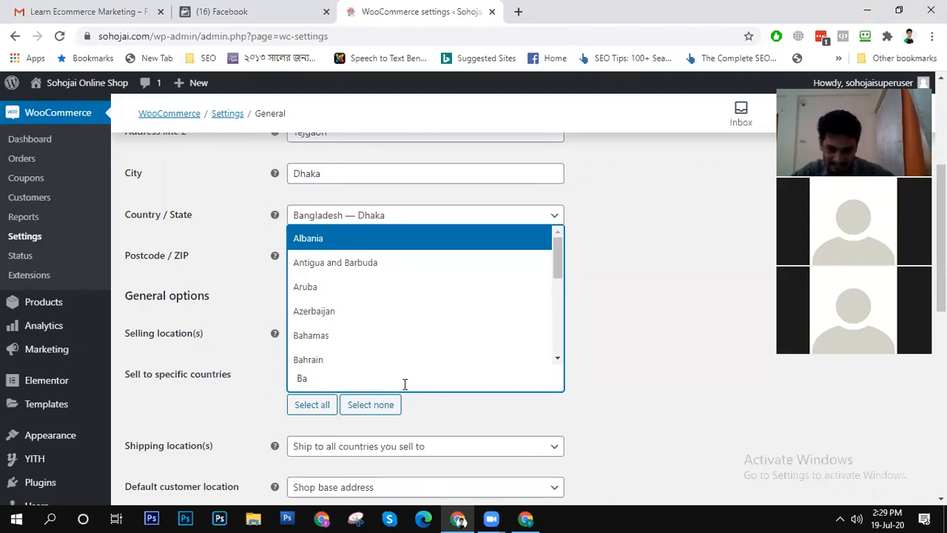
key(Escape)
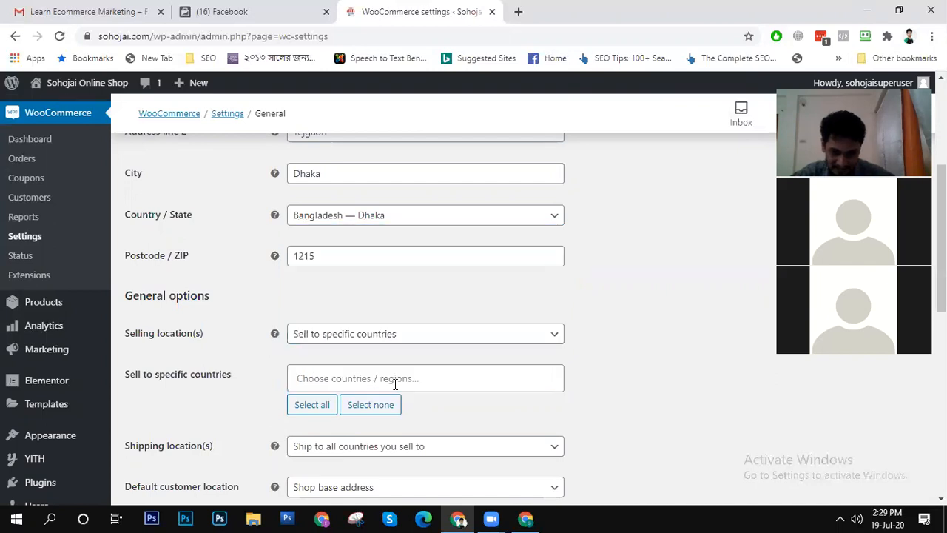
- Add Bangladesh and India to the specific countries the store sells to
click(400, 378)
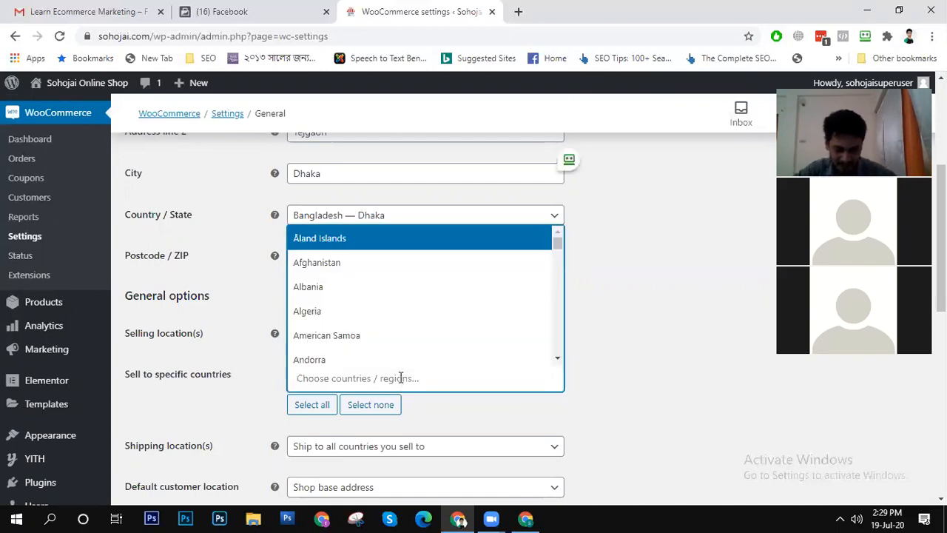
text(bang)
key(Return)
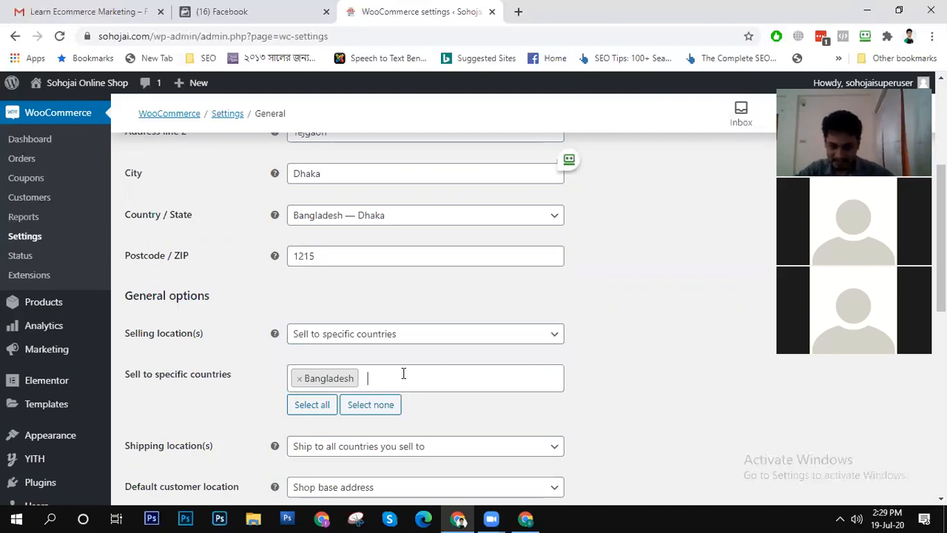
text(In)
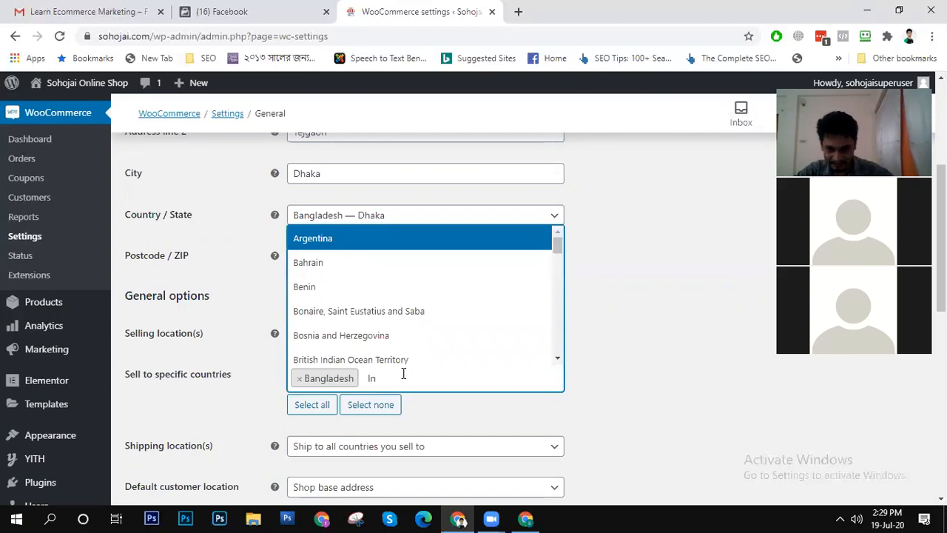
text(dia)
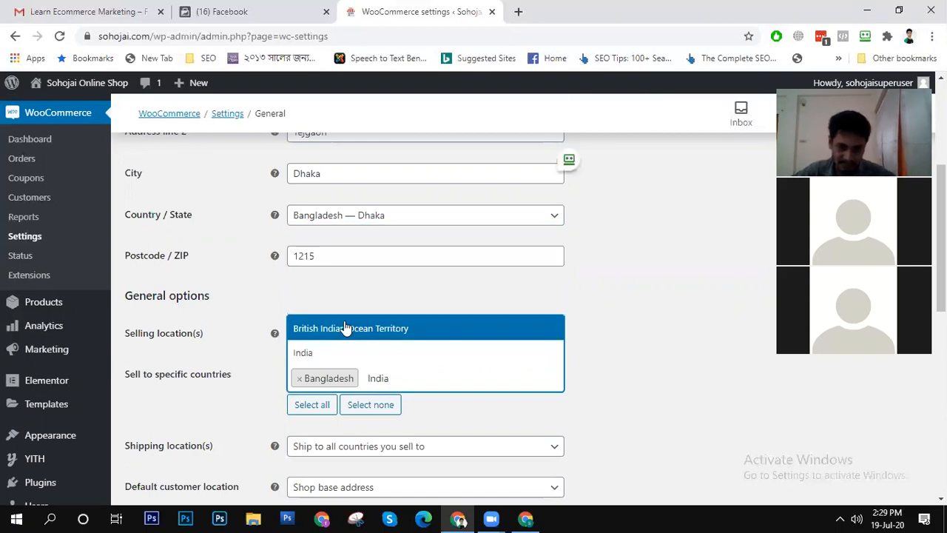
click(337, 353)
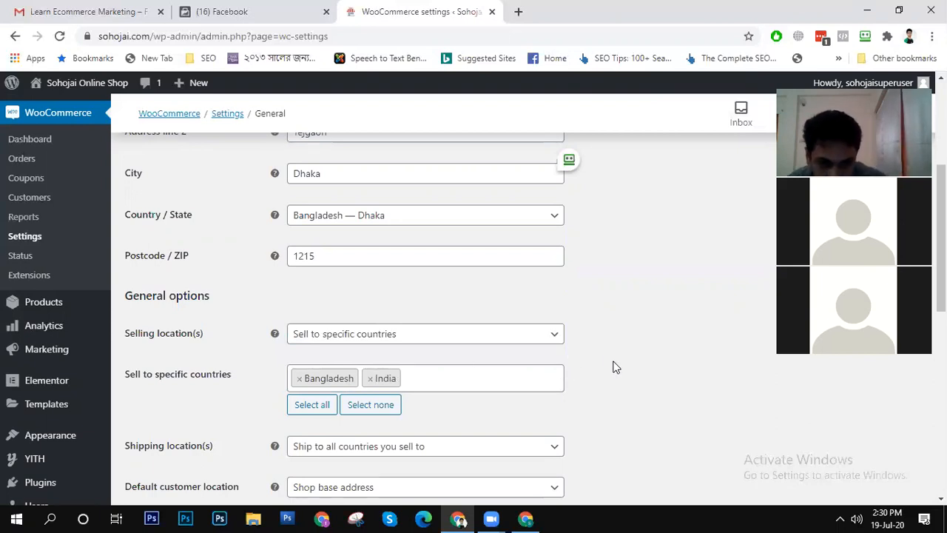
- Save the changes made to the general store settings
scroll(608, 364, down, 8)
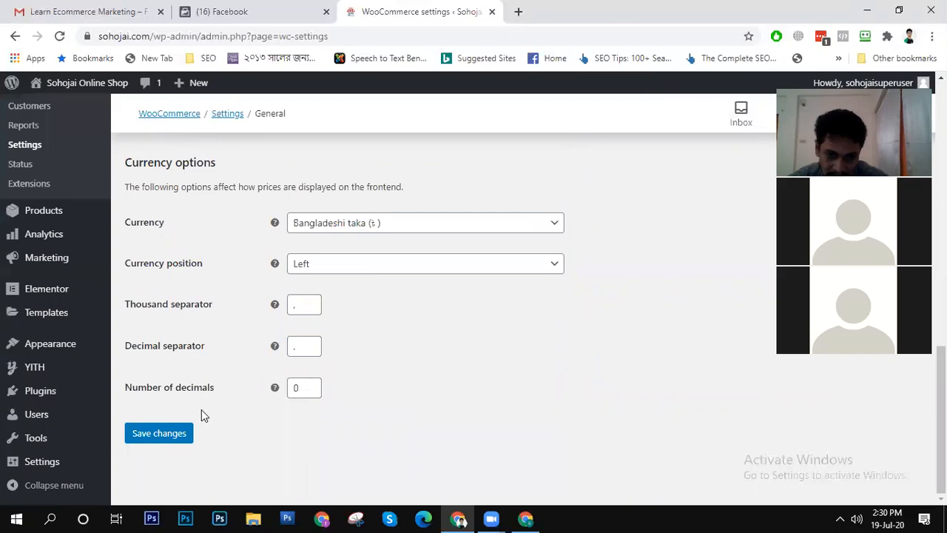
click(158, 433)
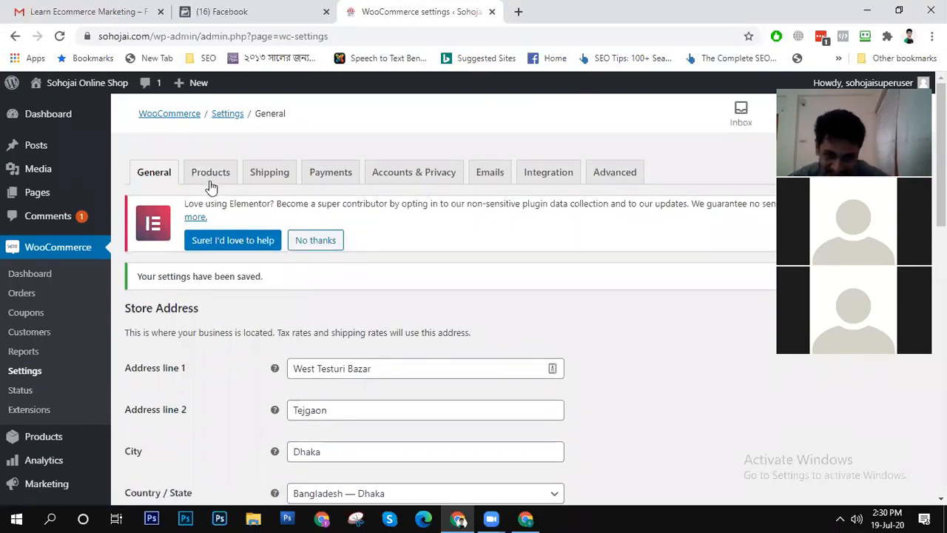
- Review the general product settings, from the shop page and add-to-cart behaviour through the measurement units, reviews and product ratings
click(211, 177)
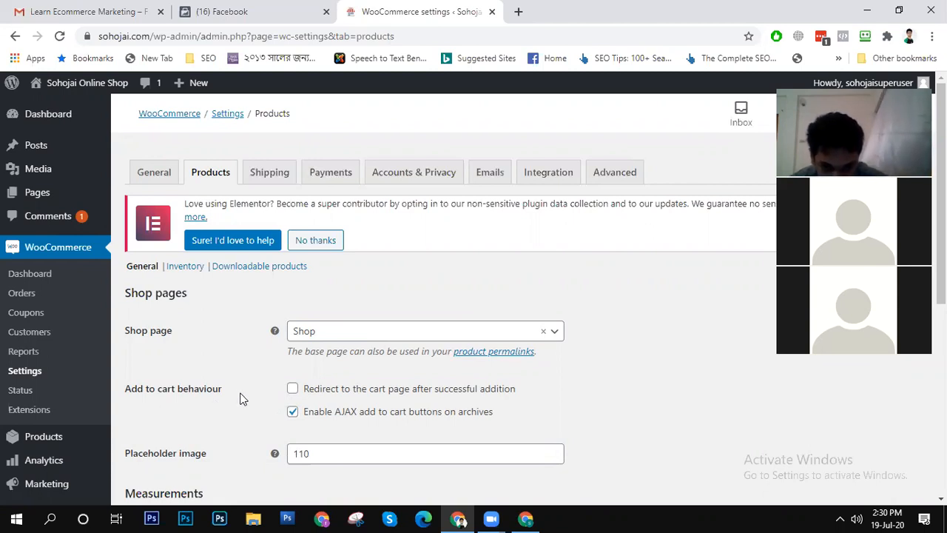
scroll(611, 404, down, 3)
scroll(474, 319, down, 1)
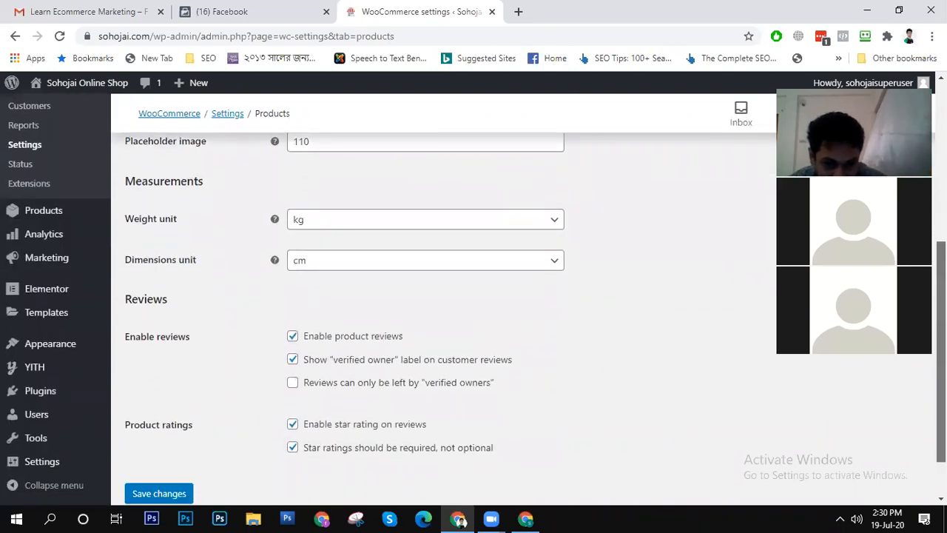
scroll(473, 318, down, 1)
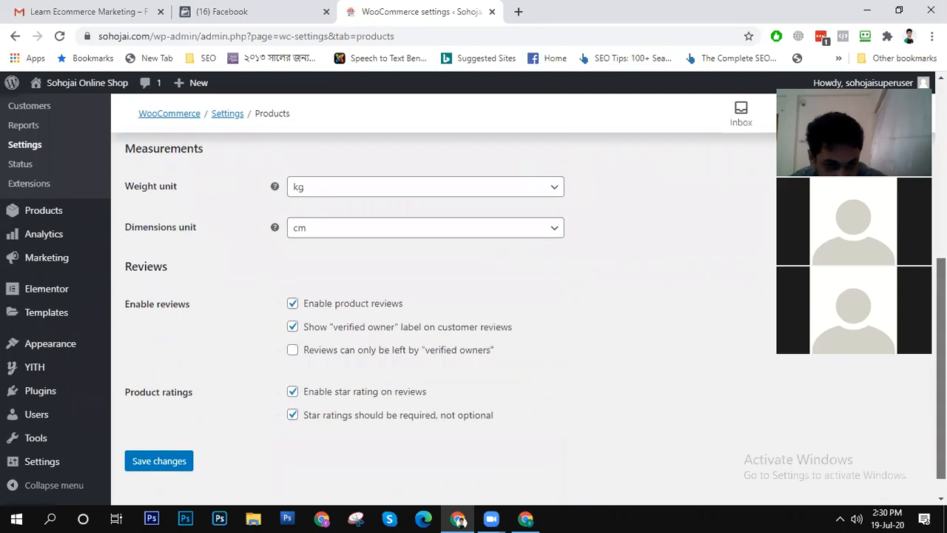
scroll(474, 318, down, 1)
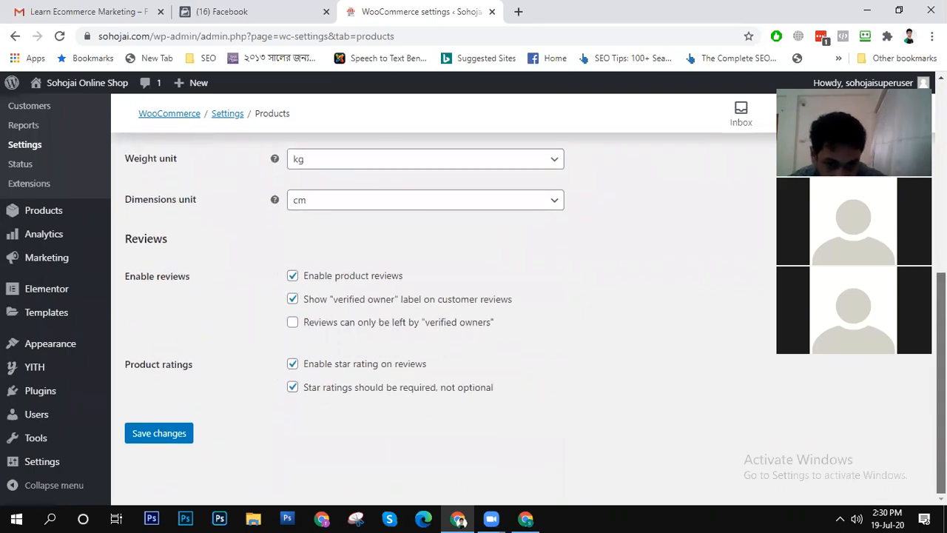
scroll(474, 318, up, 1)
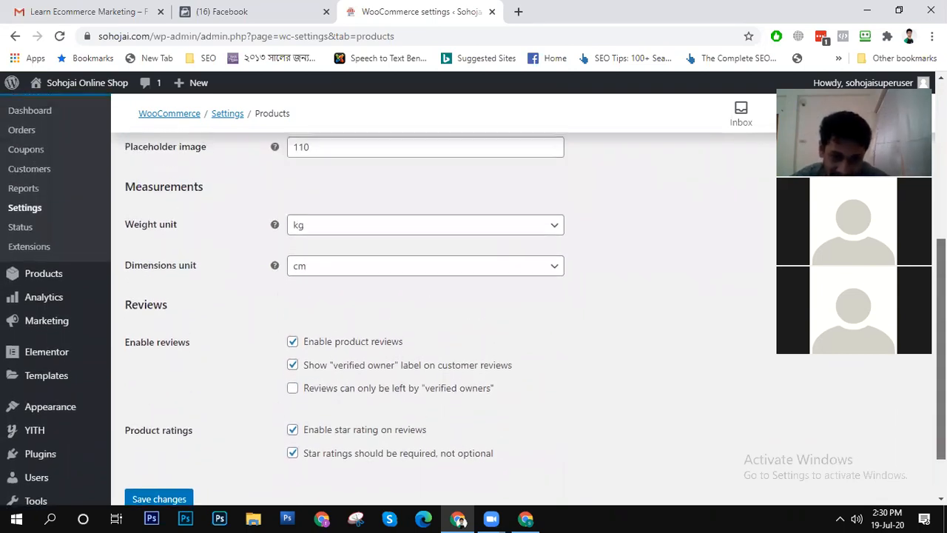
scroll(474, 296, up, 2)
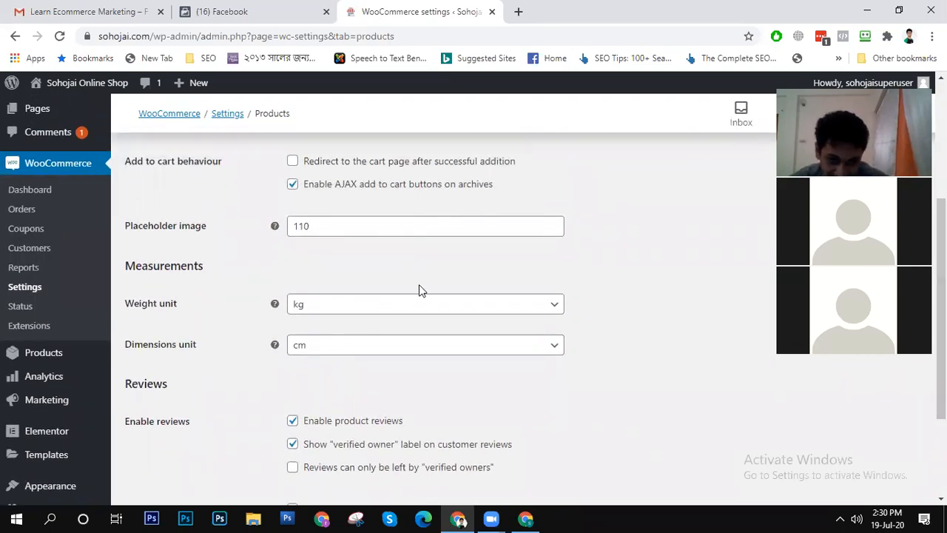
scroll(772, 292, up, 4)
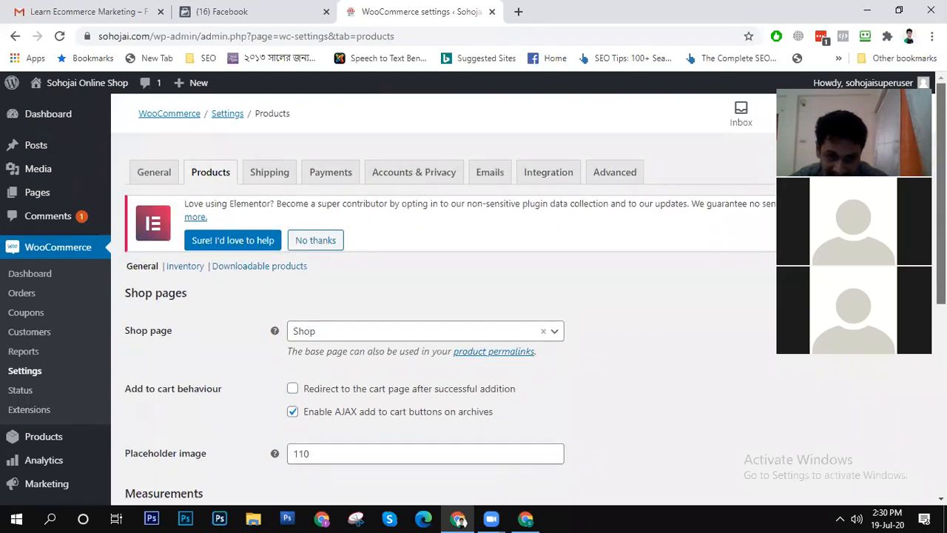
- Review the shipping zones page and the shipping options for calculations, shipping destination and debug mode
click(269, 172)
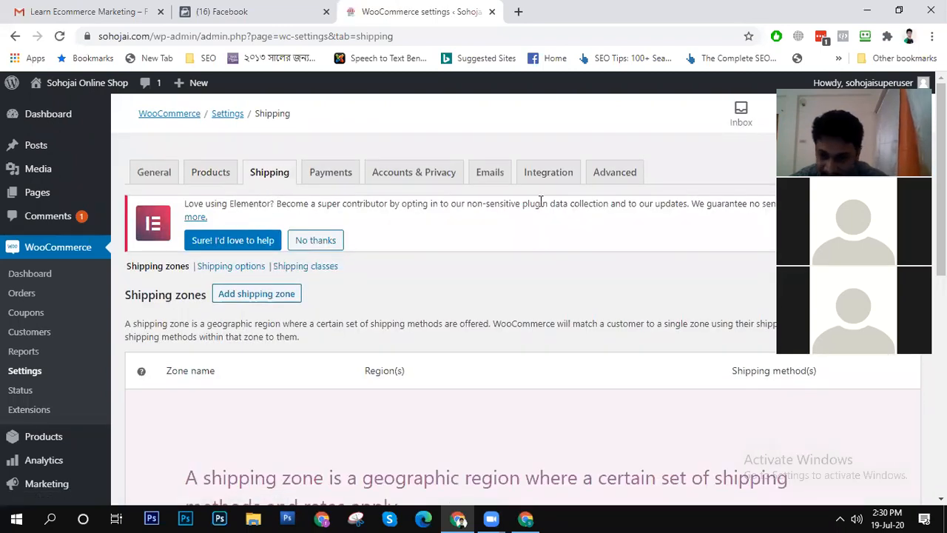
scroll(473, 318, down, 5)
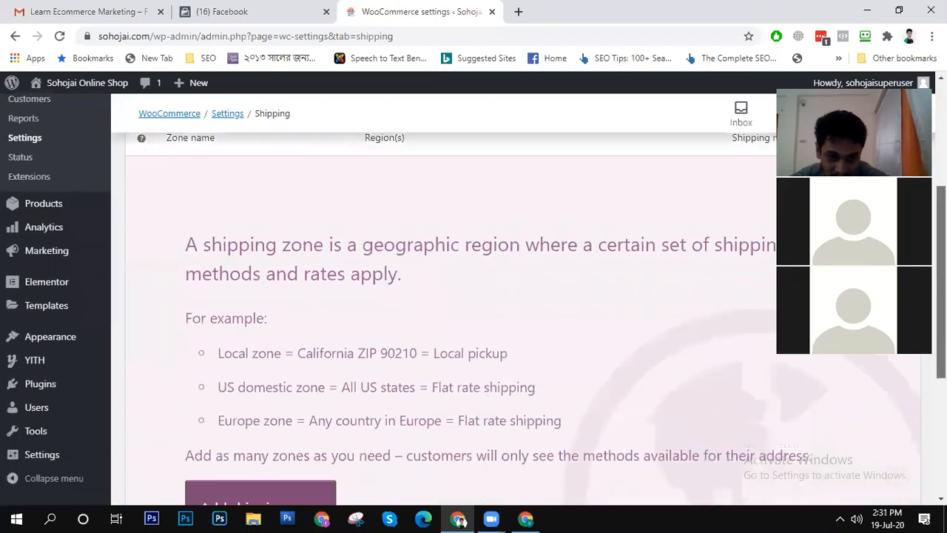
scroll(473, 296, down, 2)
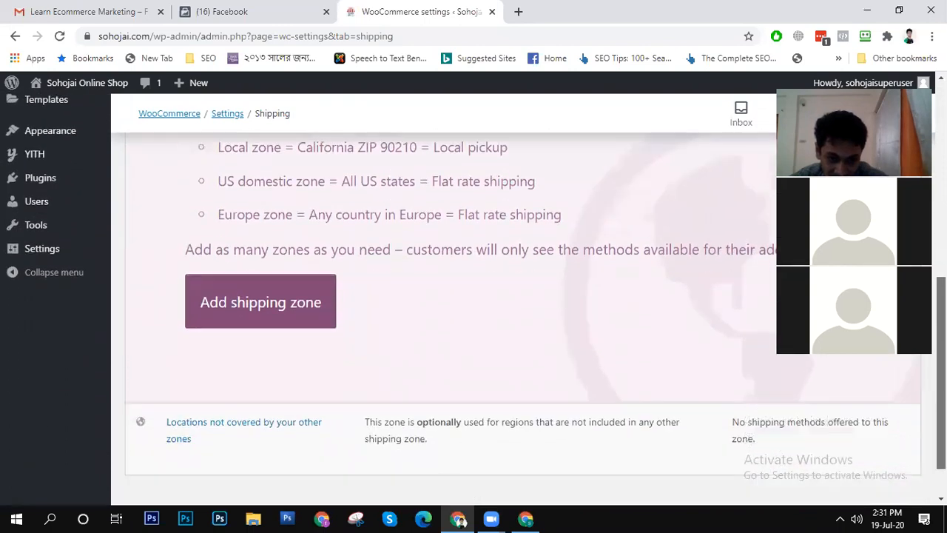
scroll(474, 296, up, 5)
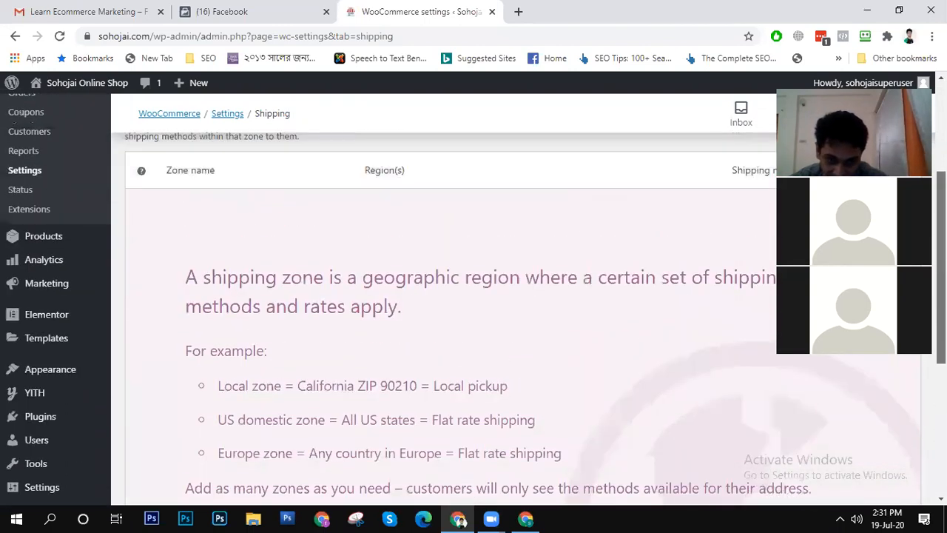
scroll(474, 296, down, 4)
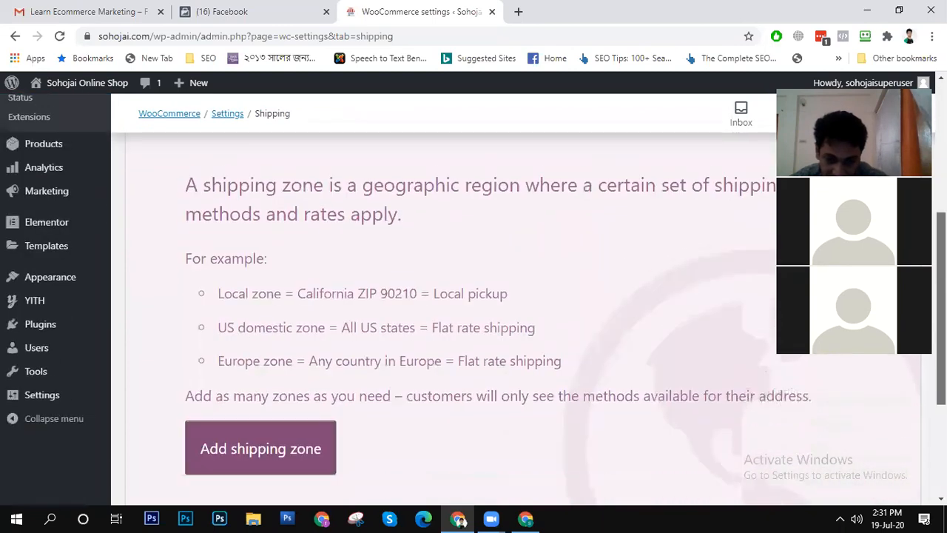
scroll(474, 296, up, 4)
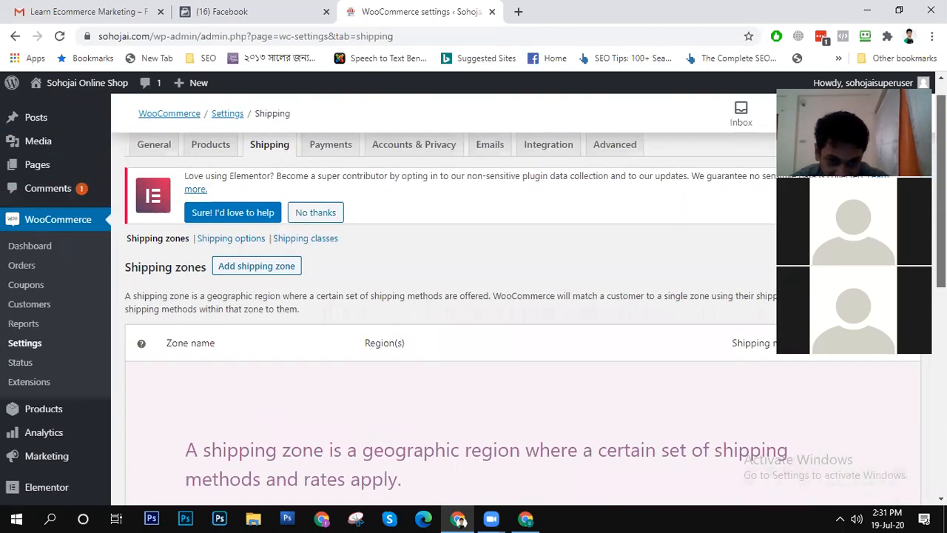
click(230, 240)
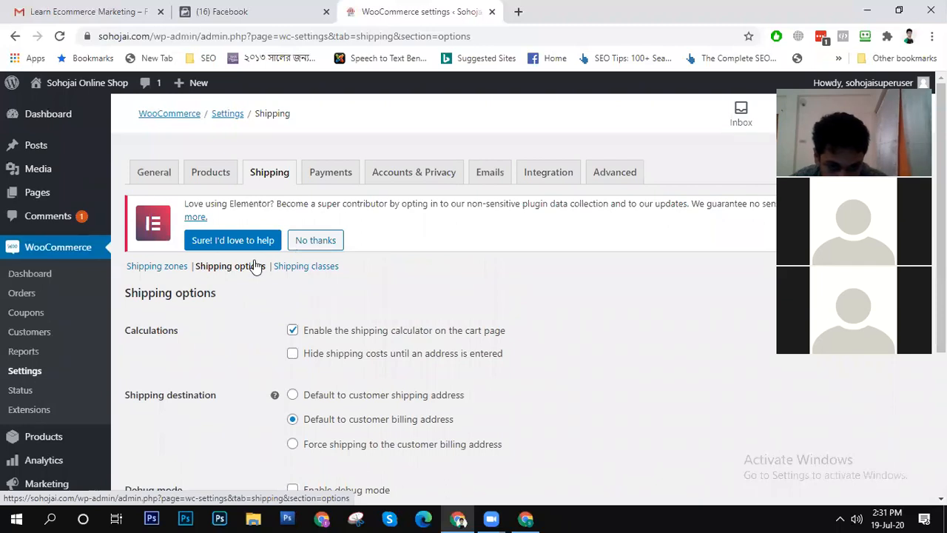
scroll(392, 403, down, 3)
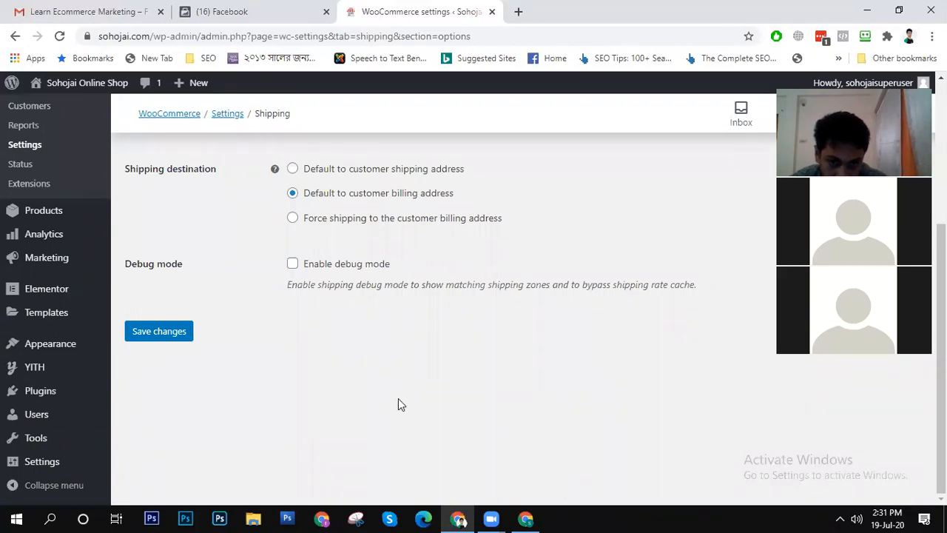
scroll(398, 400, up, 3)
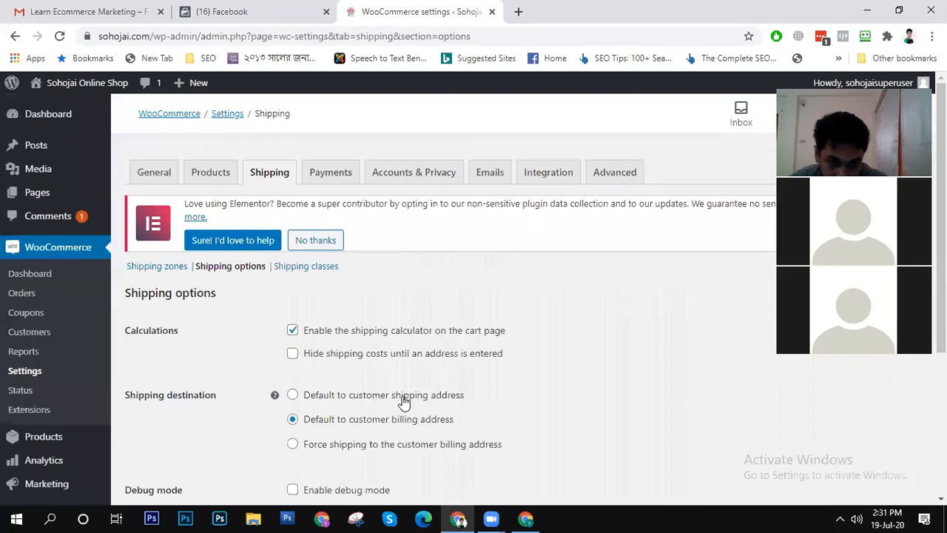
scroll(403, 400, down, 3)
scroll(401, 402, up, 3)
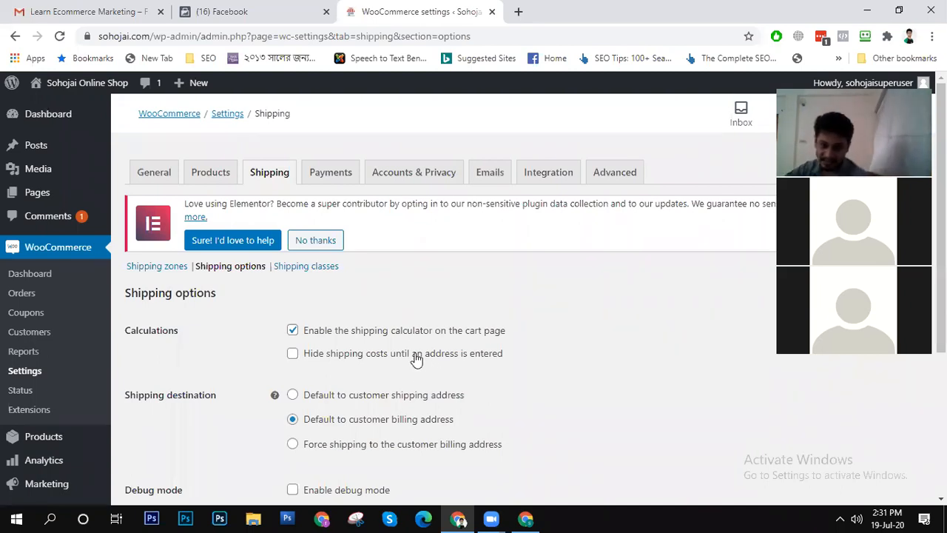
- Enable the Cash on delivery payment method in the store's payment settings
click(340, 182)
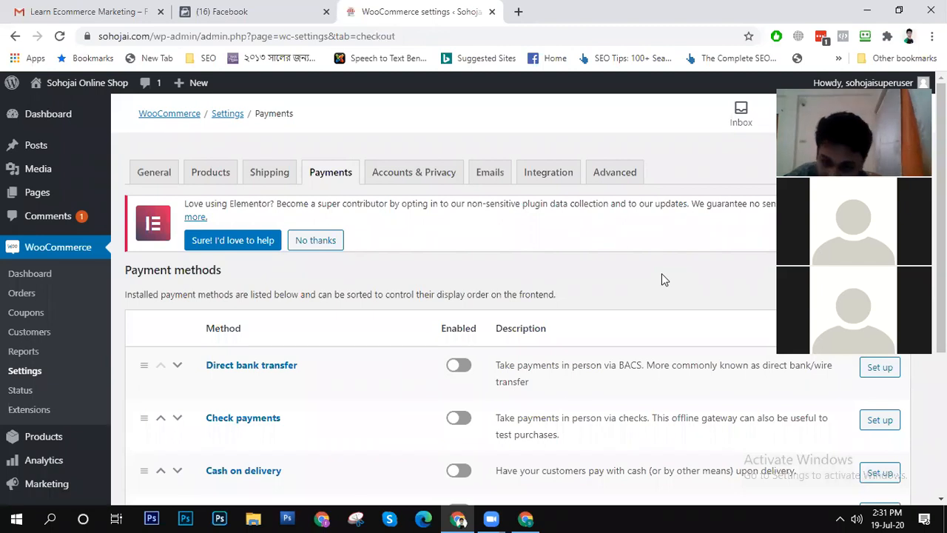
scroll(662, 273, down, 3)
scroll(473, 296, up, 1)
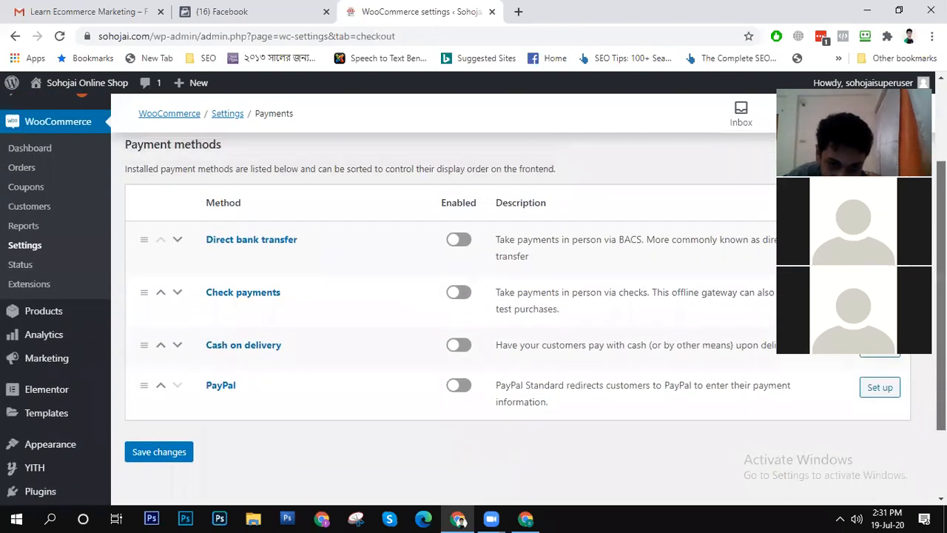
scroll(473, 296, down, 1)
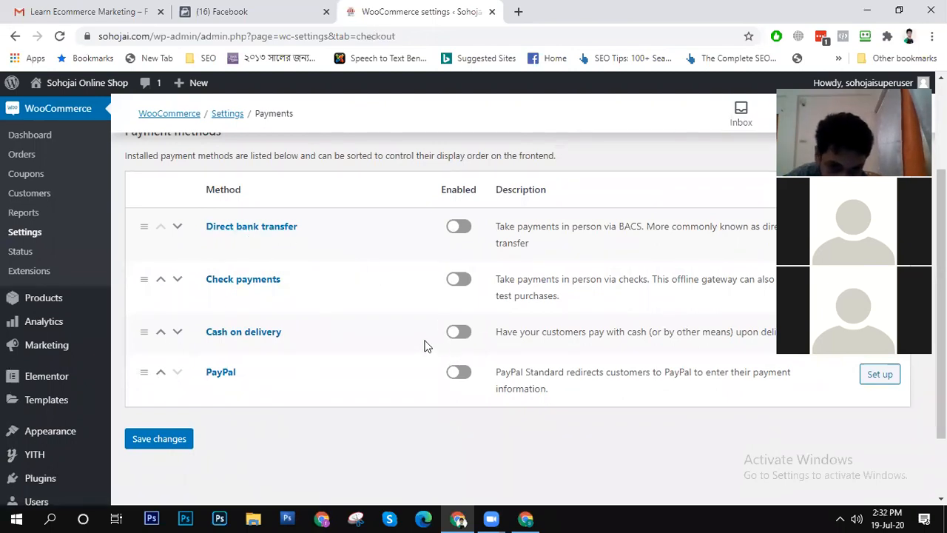
click(462, 333)
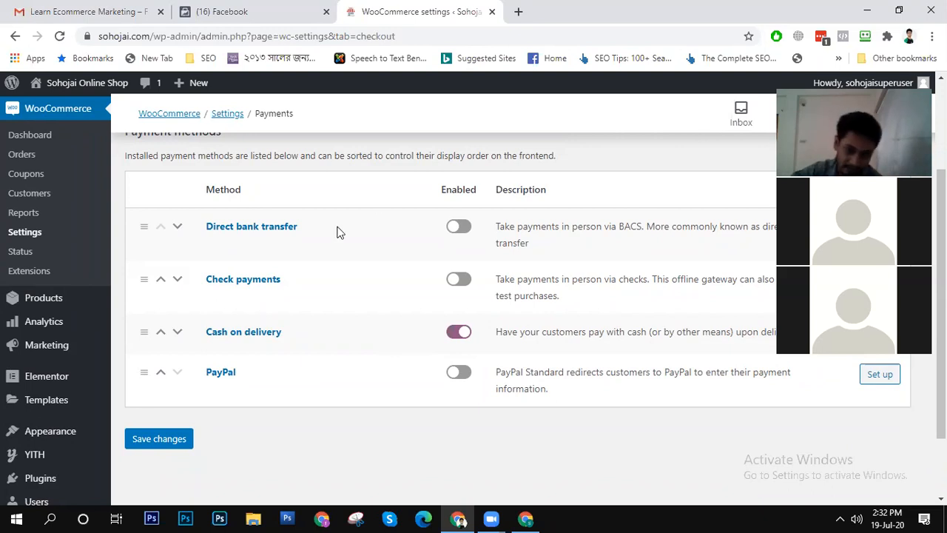
- Try reordering the payment methods by moving Direct bank transfer below Check payments, and restore the original order
click(179, 231)
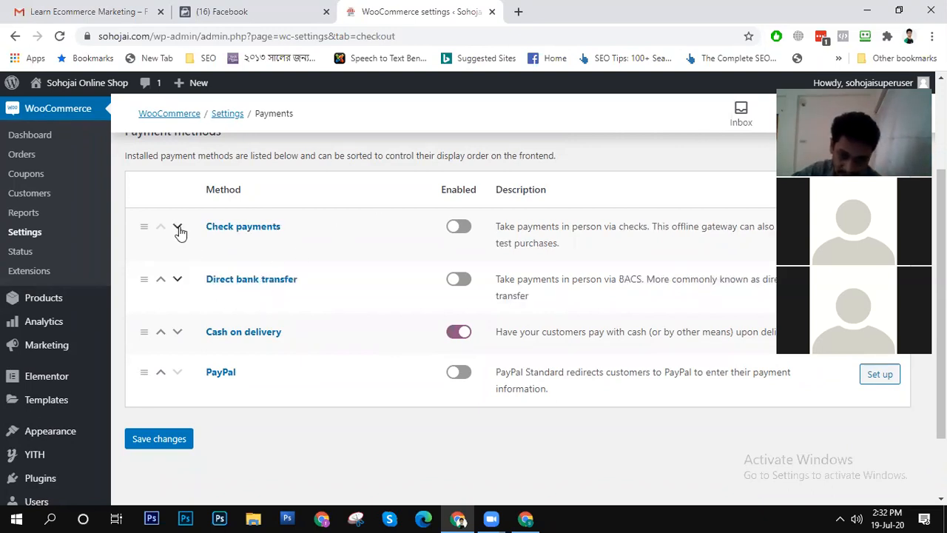
click(179, 231)
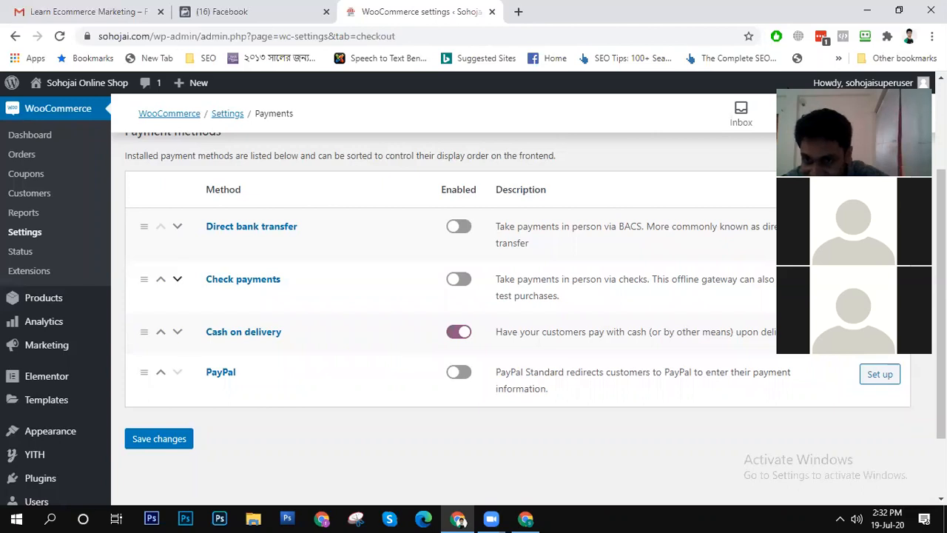
- Open the setup of Cash on delivery and enable it for any "Flat rate" shipping method
click(789, 90)
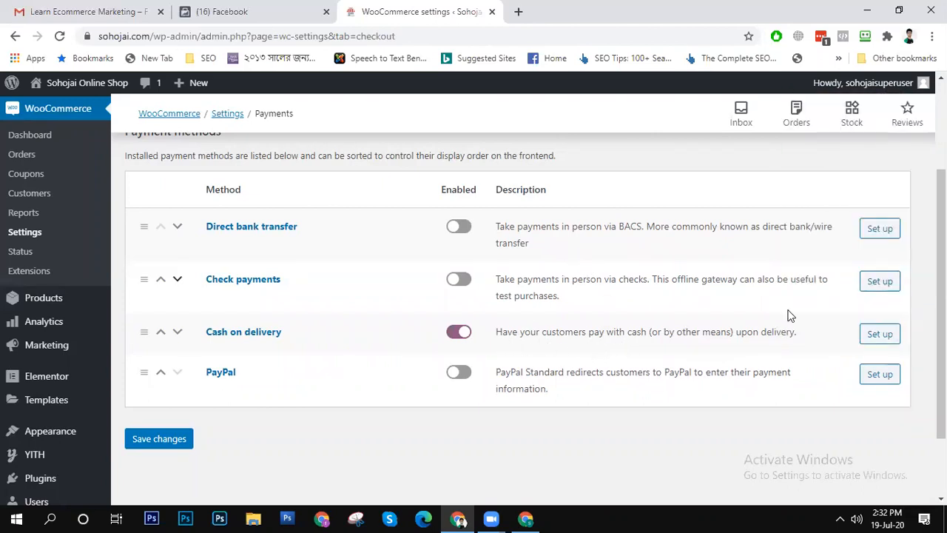
click(885, 337)
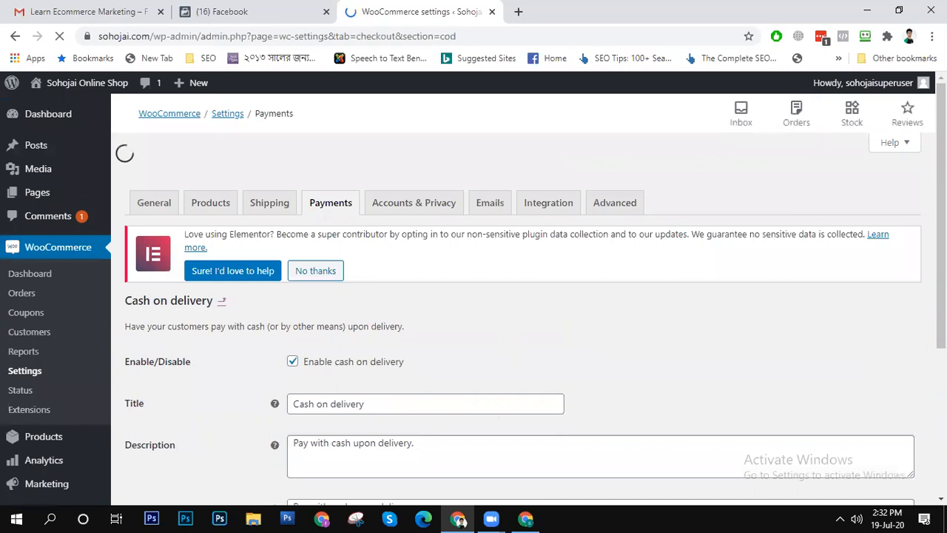
scroll(384, 402, down, 2)
scroll(518, 311, down, 1)
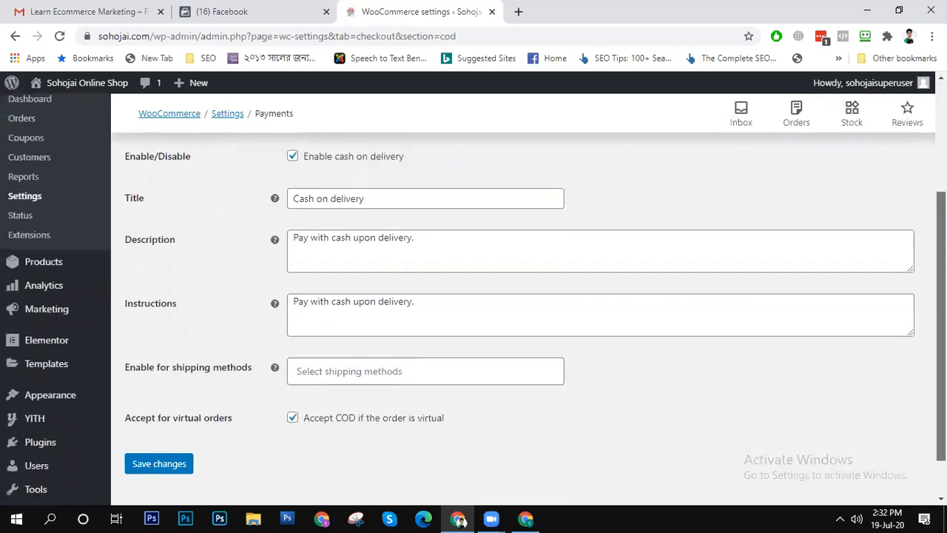
scroll(518, 311, up, 1)
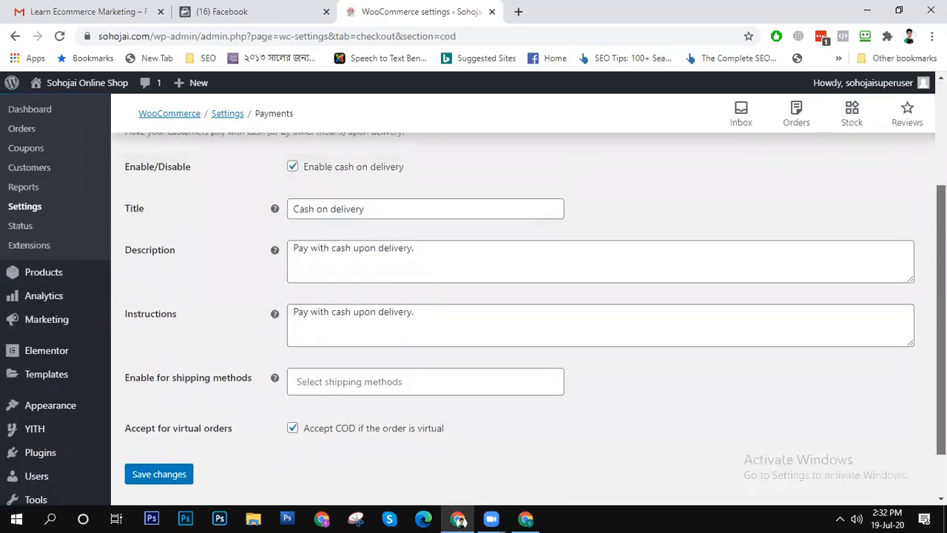
scroll(518, 311, down, 1)
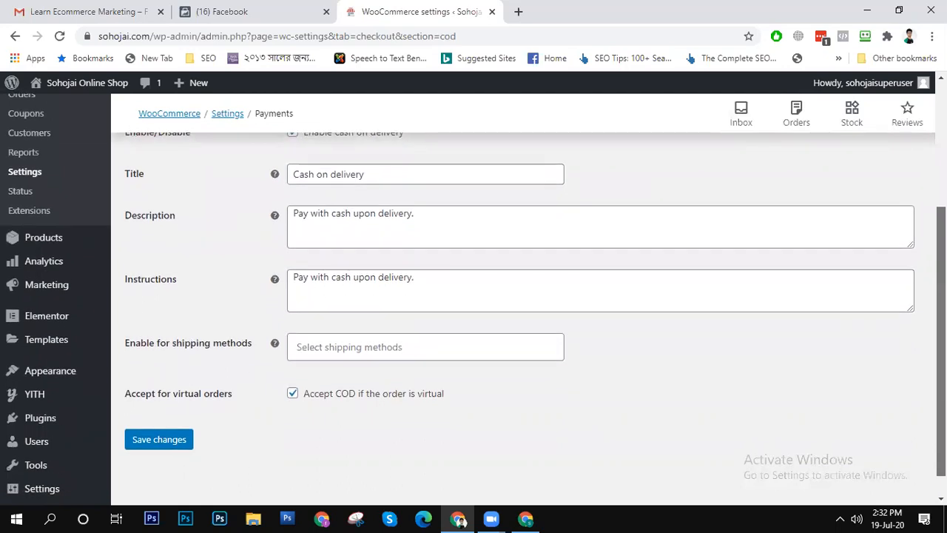
scroll(518, 310, down, 1)
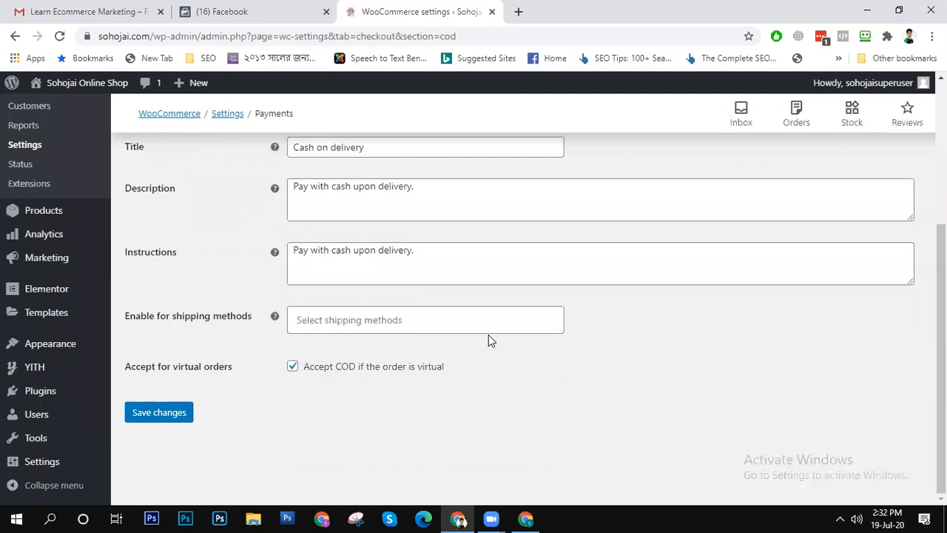
click(473, 318)
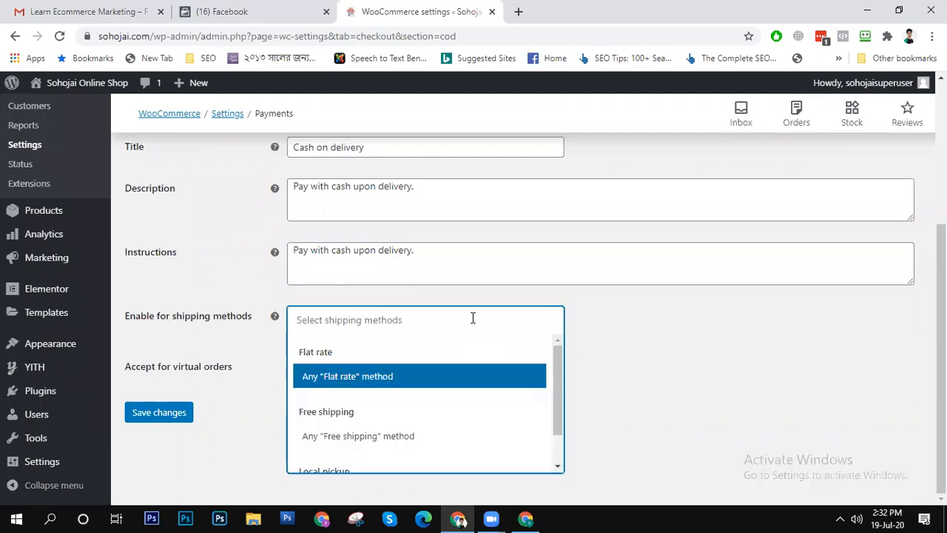
click(745, 328)
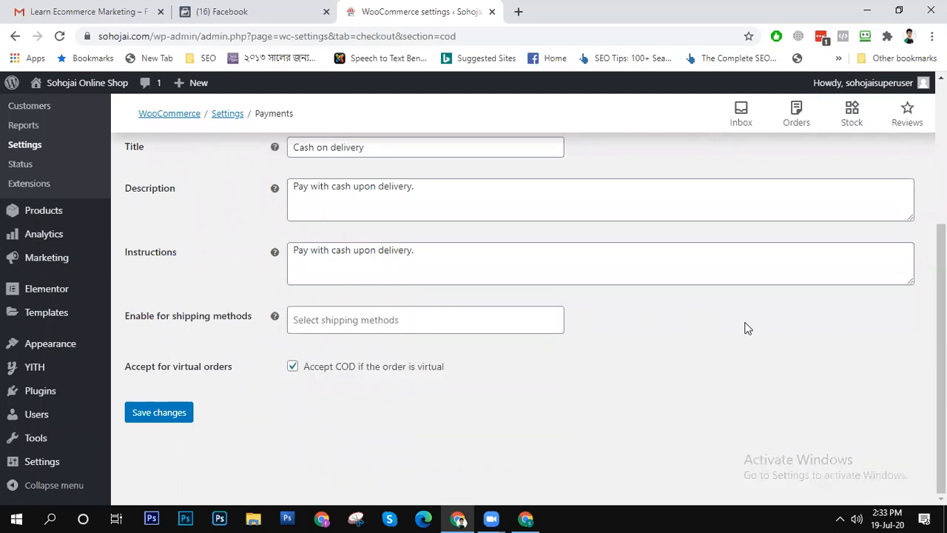
click(473, 323)
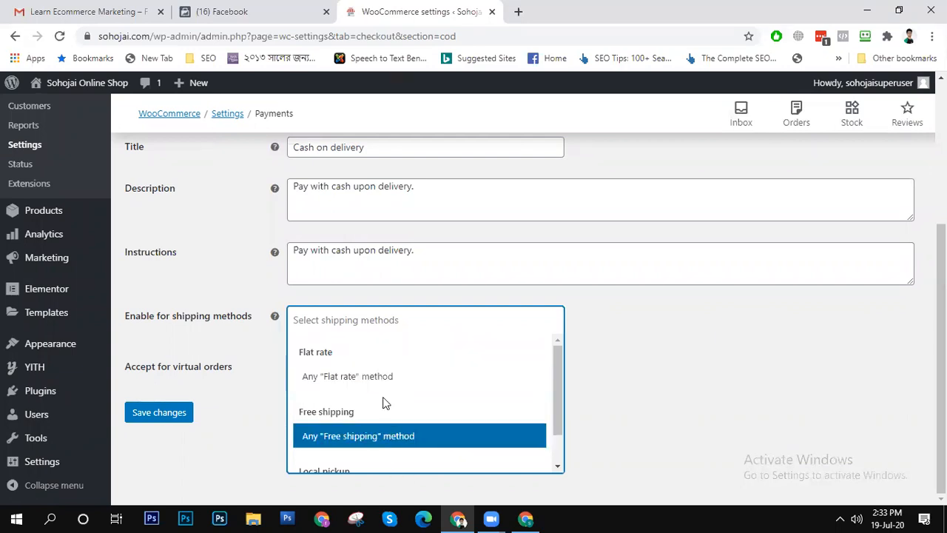
click(375, 375)
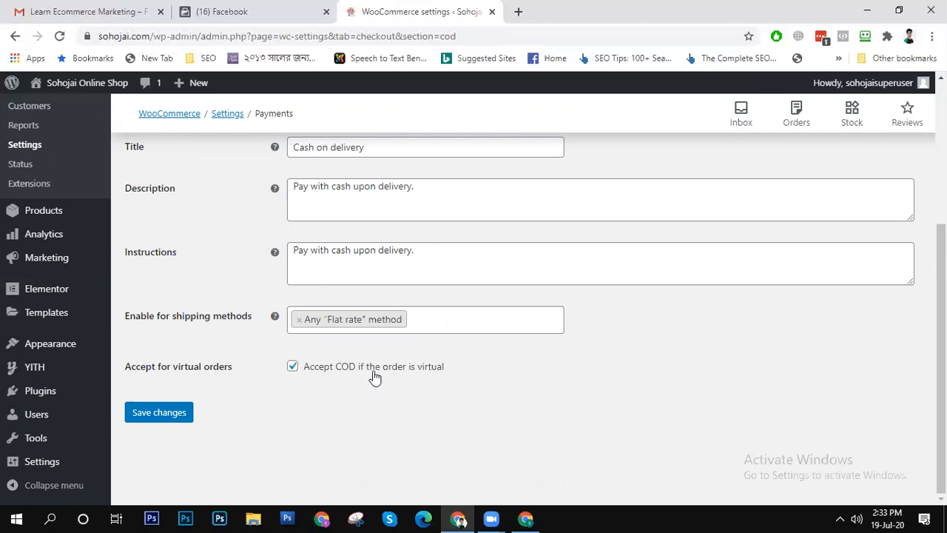
- Save the Cash on delivery settings, keeping acceptance for virtual orders enabled
scroll(407, 391, up, 3)
scroll(404, 391, down, 3)
click(156, 412)
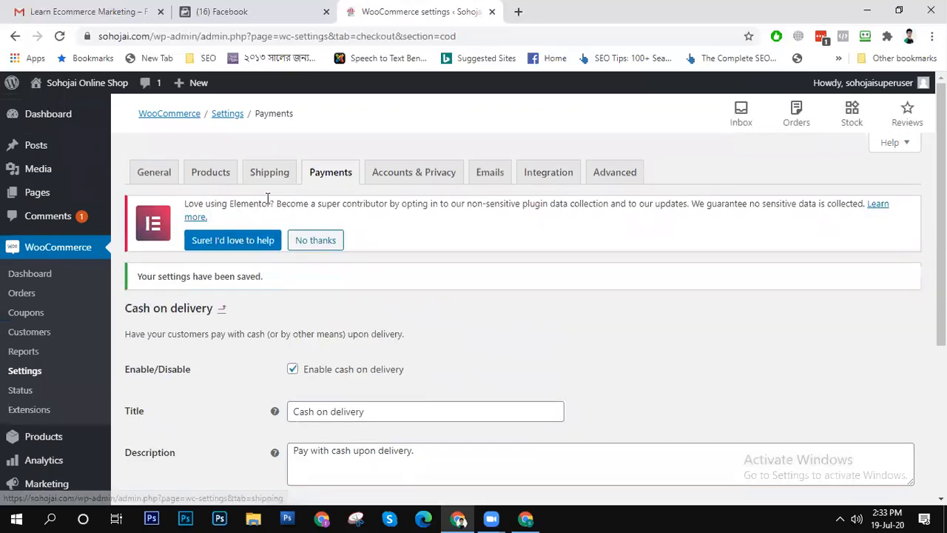
- Add a new shipping zone named BD and assign Bangladesh as its region
click(267, 180)
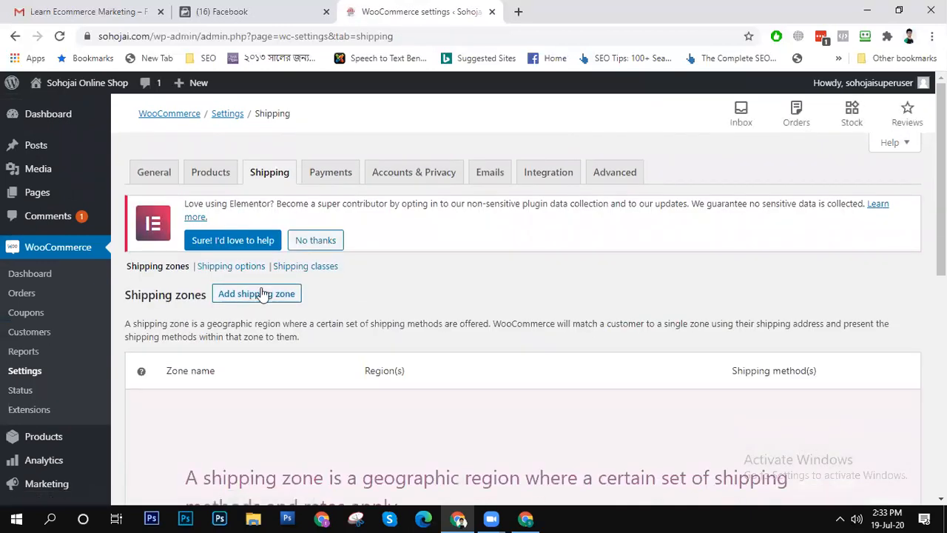
click(255, 295)
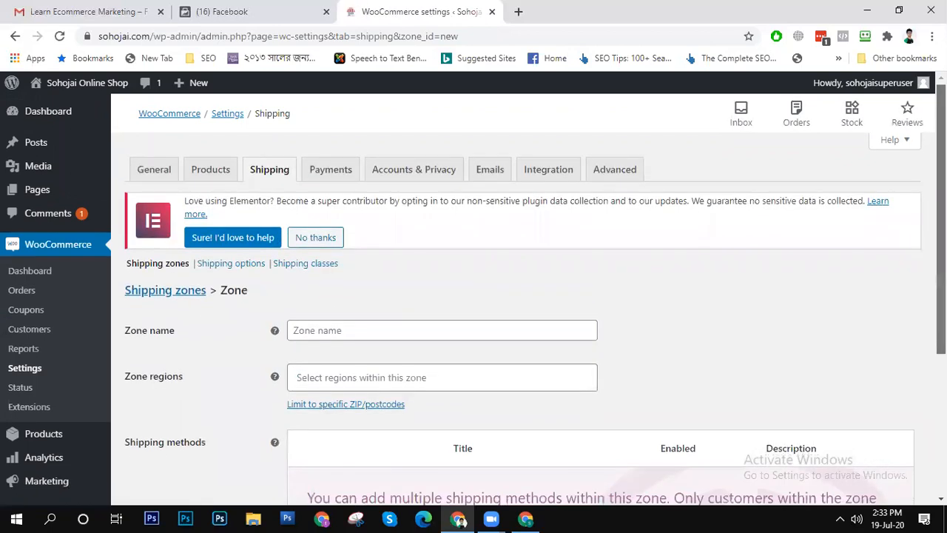
scroll(362, 359, down, 3)
scroll(918, 271, up, 2)
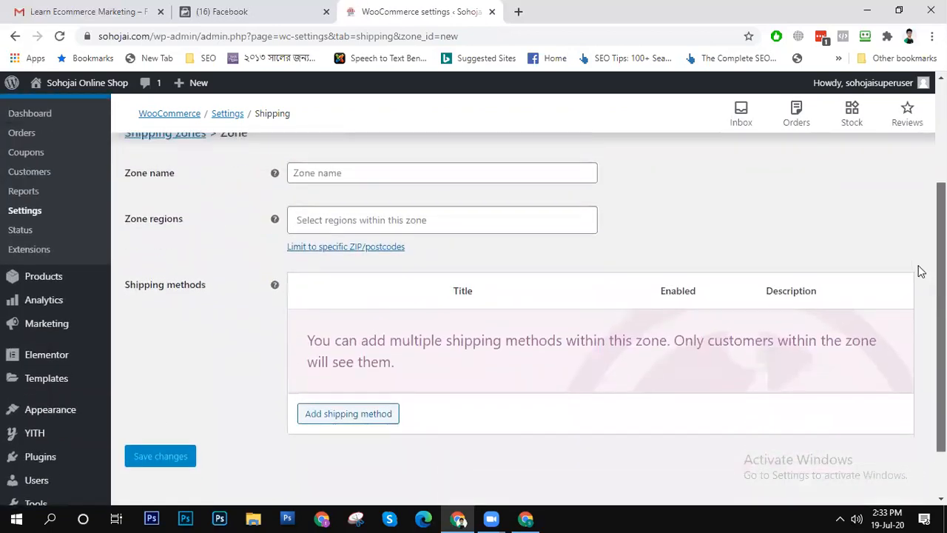
click(351, 216)
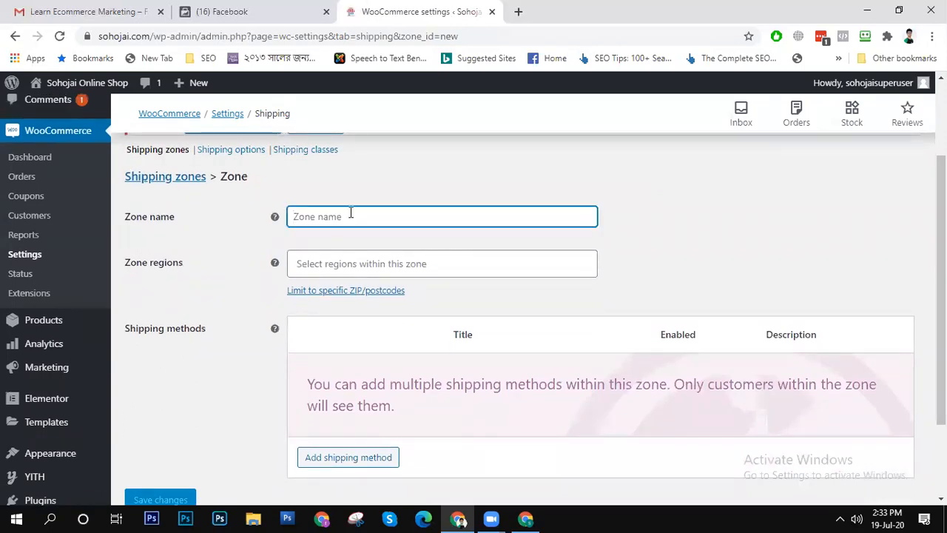
text(BD)
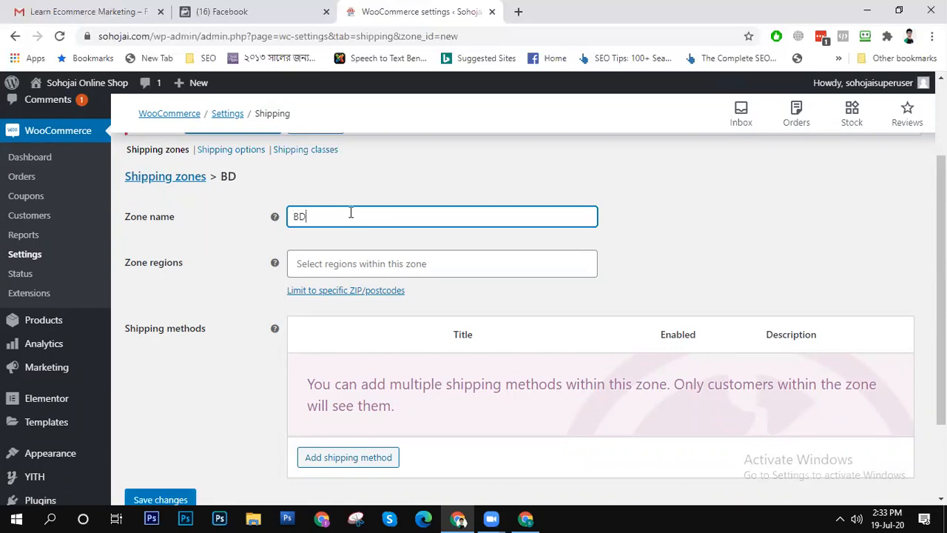
click(361, 264)
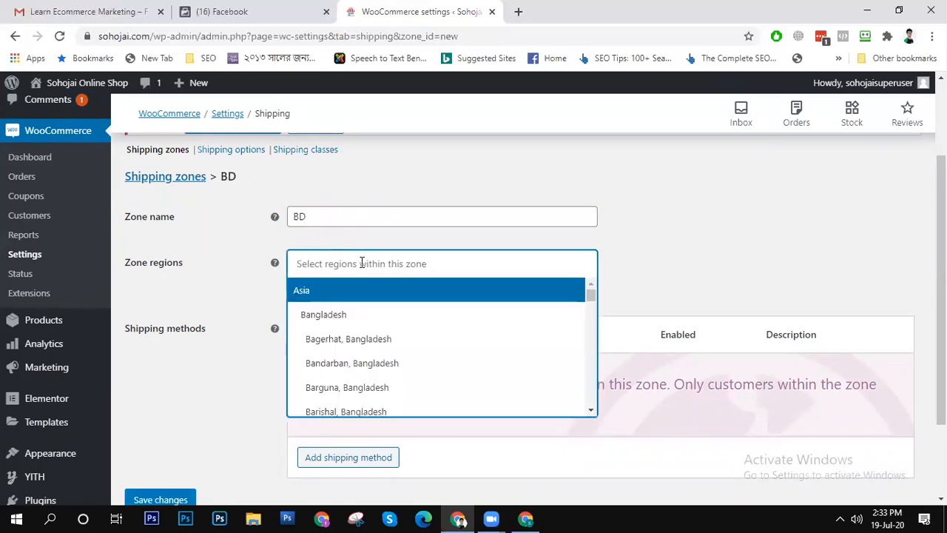
click(348, 317)
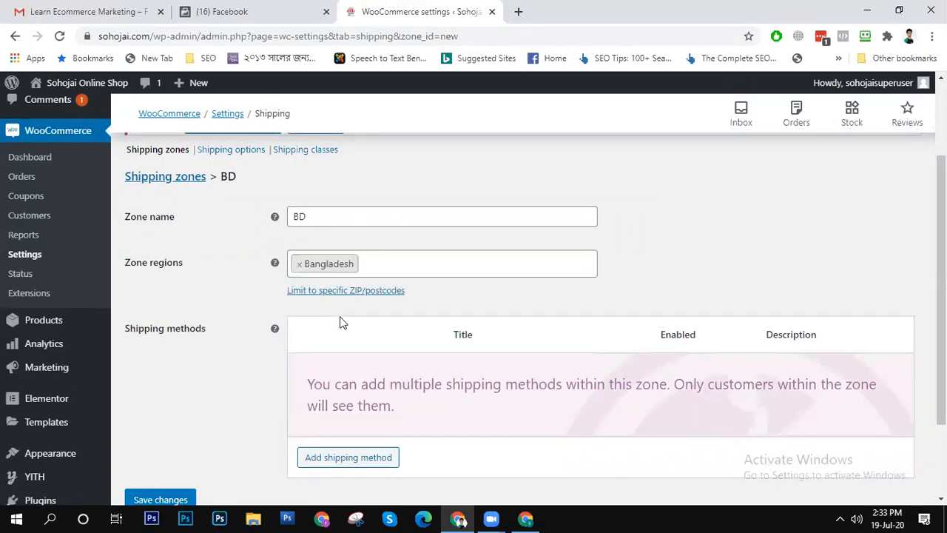
- Add the Flat rate shipping method to the BD zone
scroll(341, 322, down, 3)
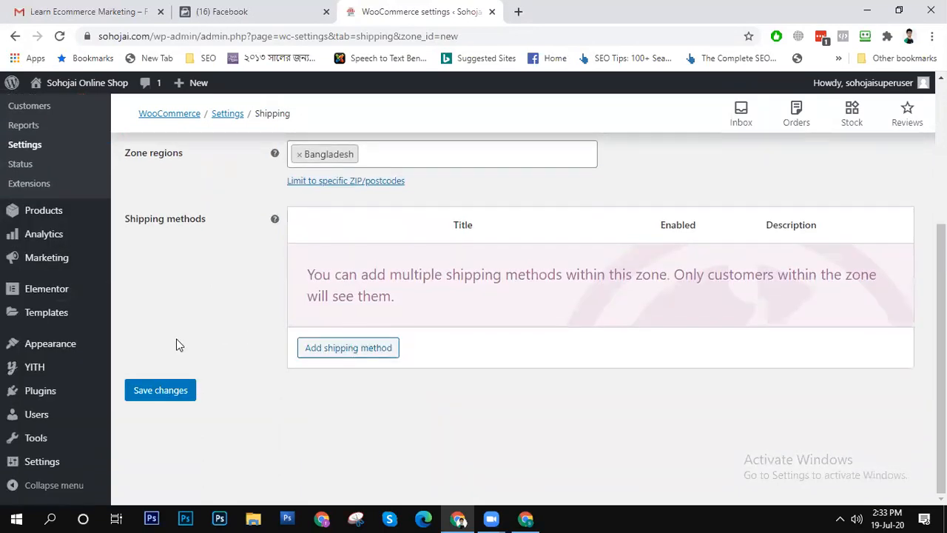
click(346, 350)
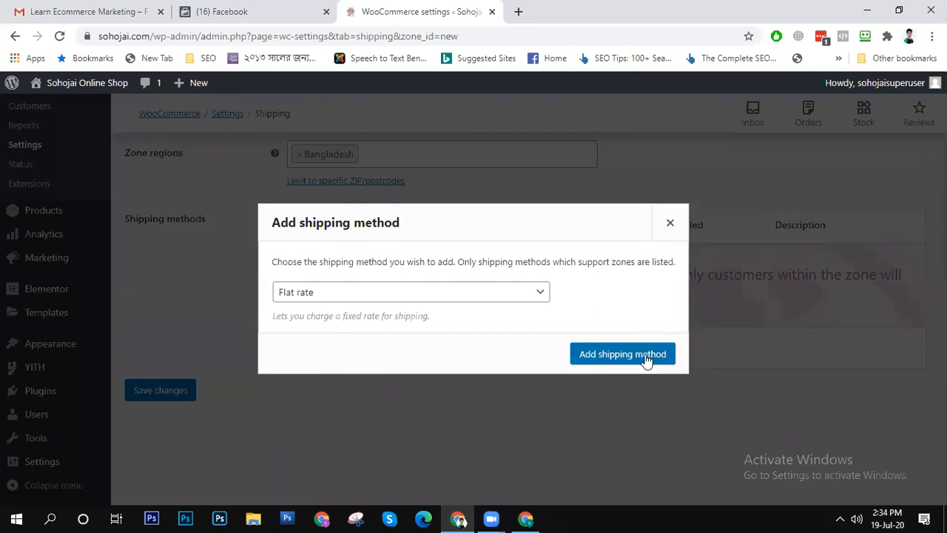
click(506, 298)
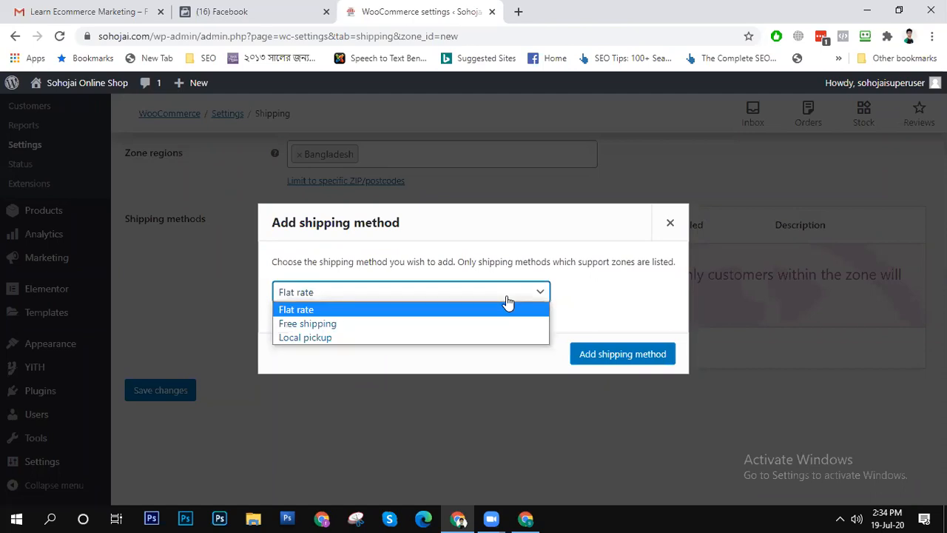
click(507, 298)
click(620, 355)
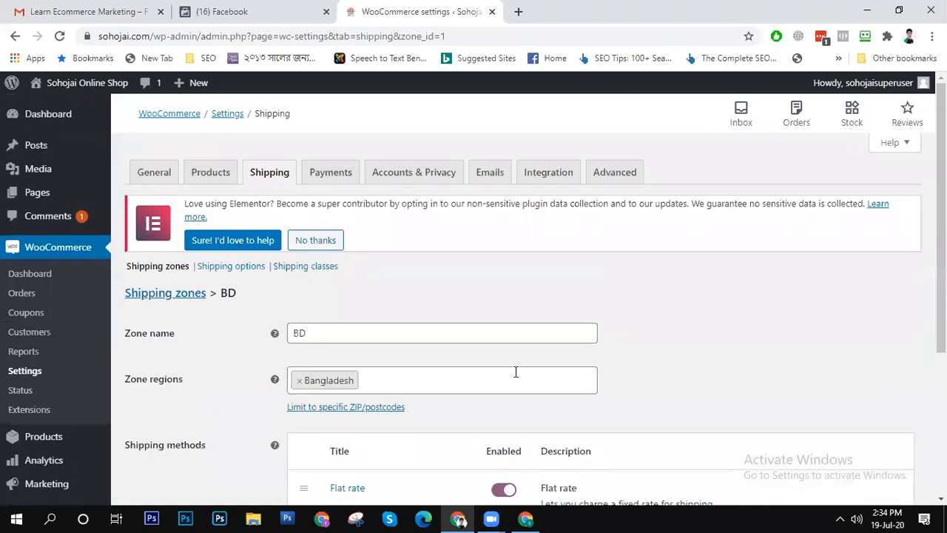
- Edit the BD zone's Flat rate method and set its cost to 100
scroll(516, 372, down, 3)
mouse_move(349, 275)
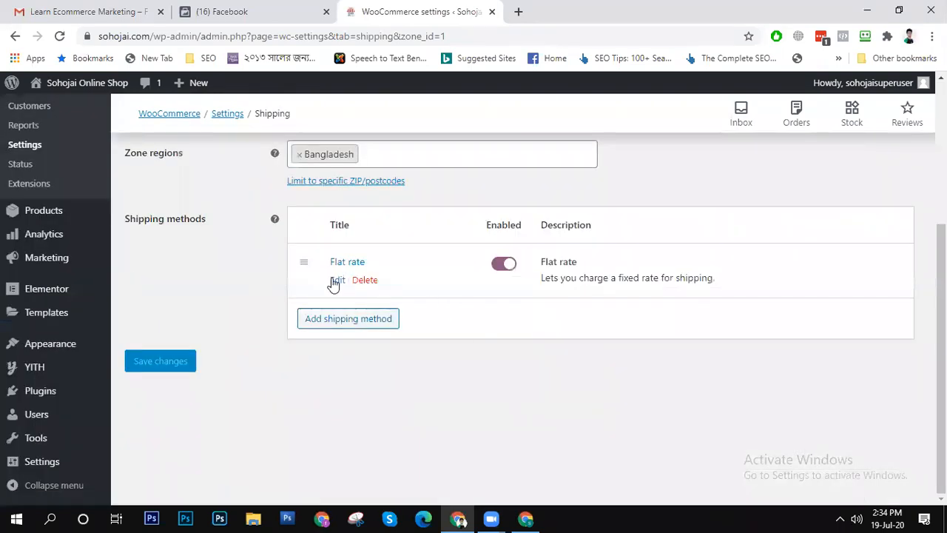
click(338, 282)
click(402, 328)
drag(402, 328, 334, 333)
text(100)
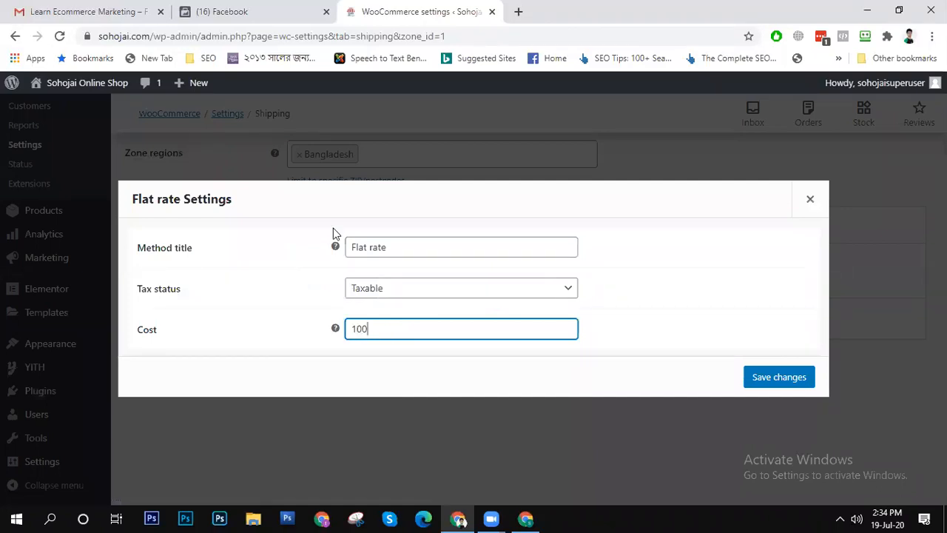
- Set the tax status of the BD zone's Flat rate to None and save the method's settings
click(515, 285)
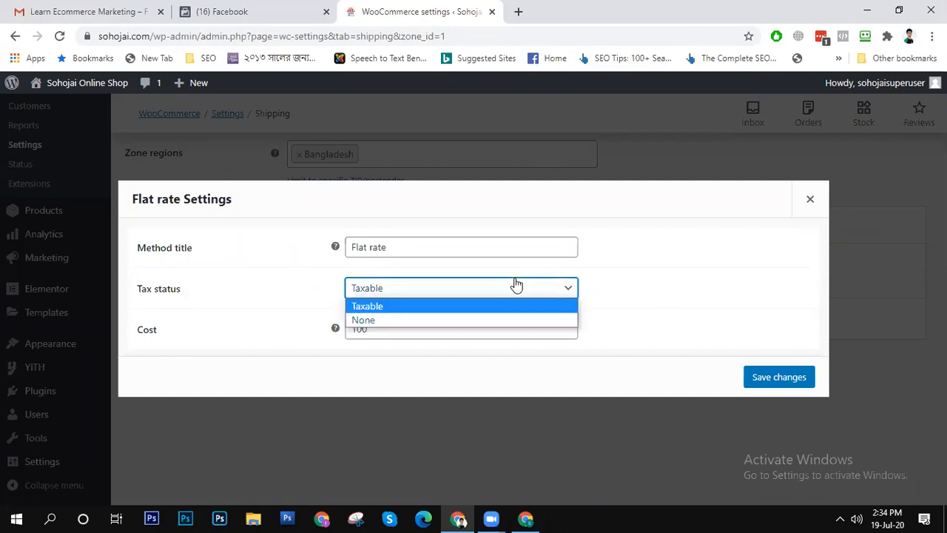
key(Escape)
click(508, 329)
click(456, 290)
click(460, 321)
click(642, 300)
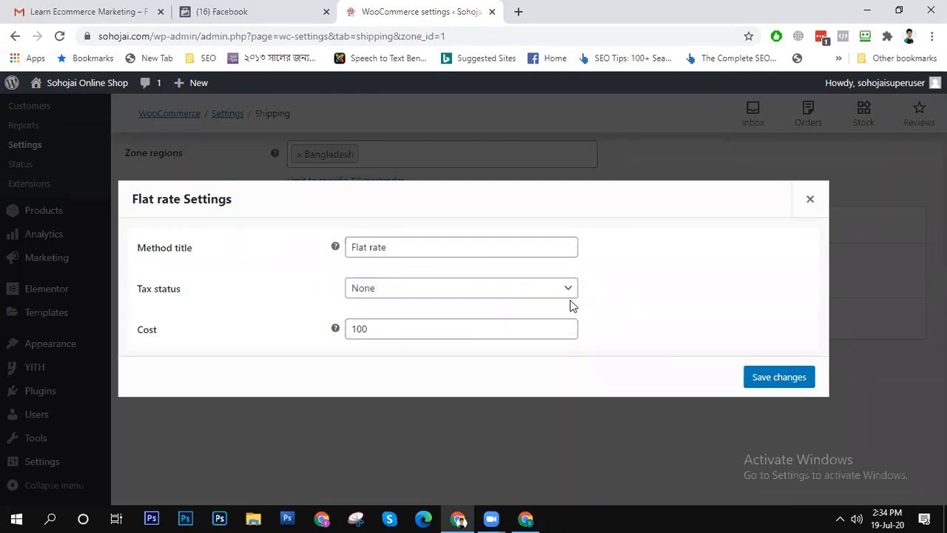
click(785, 377)
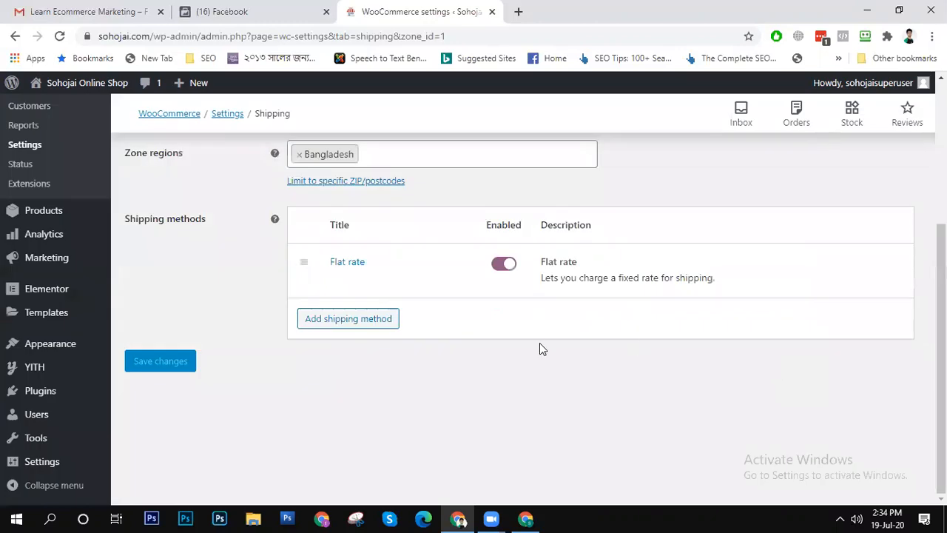
- Return to the shipping zones and add another zone named India with India as its region
scroll(543, 354, up, 3)
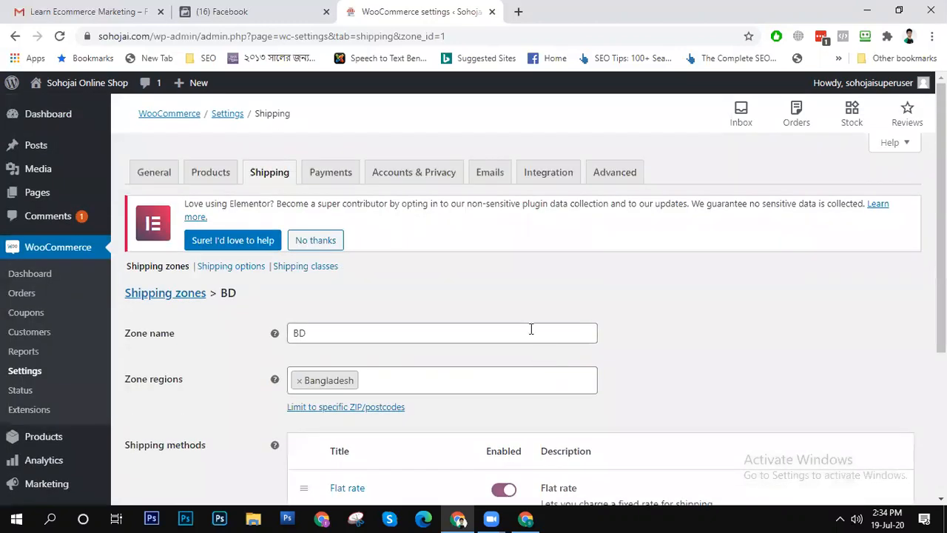
click(153, 272)
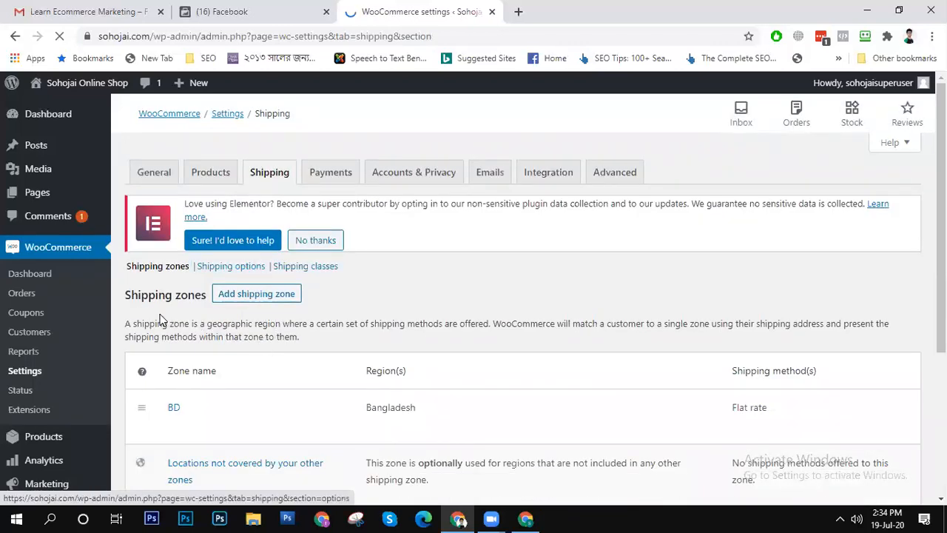
click(269, 294)
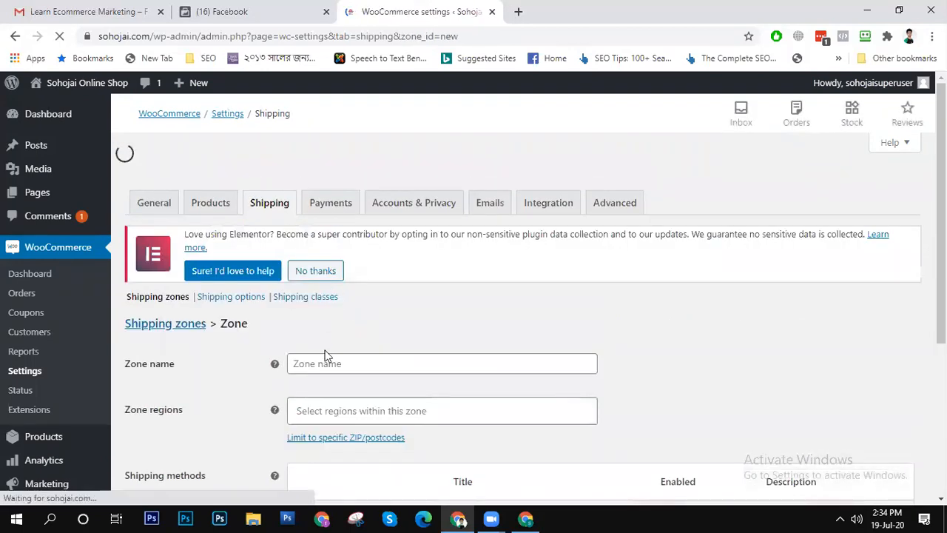
click(364, 333)
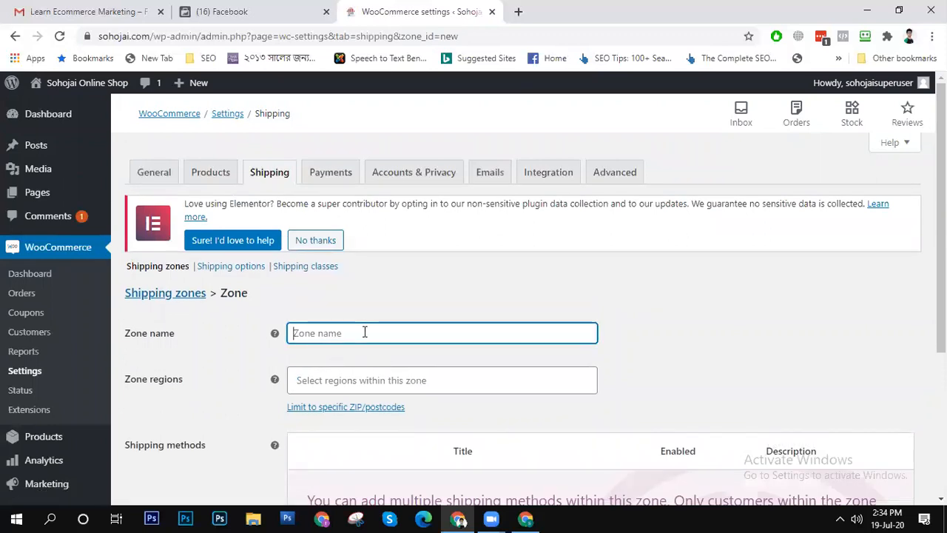
text(India)
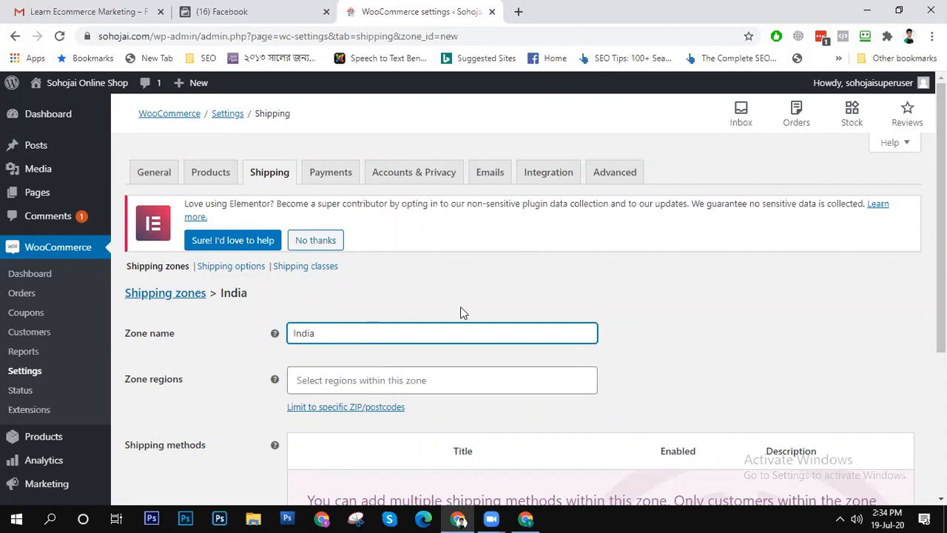
click(410, 381)
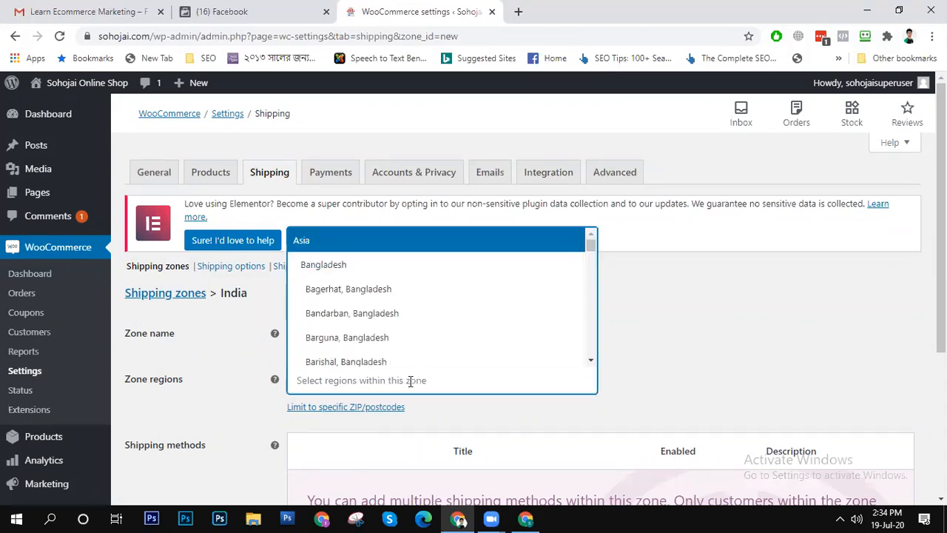
text(In)
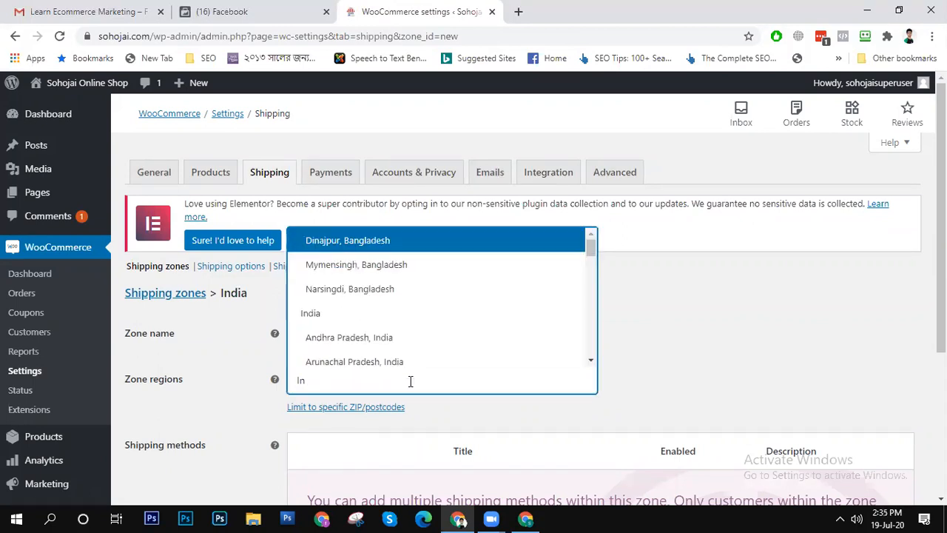
click(328, 313)
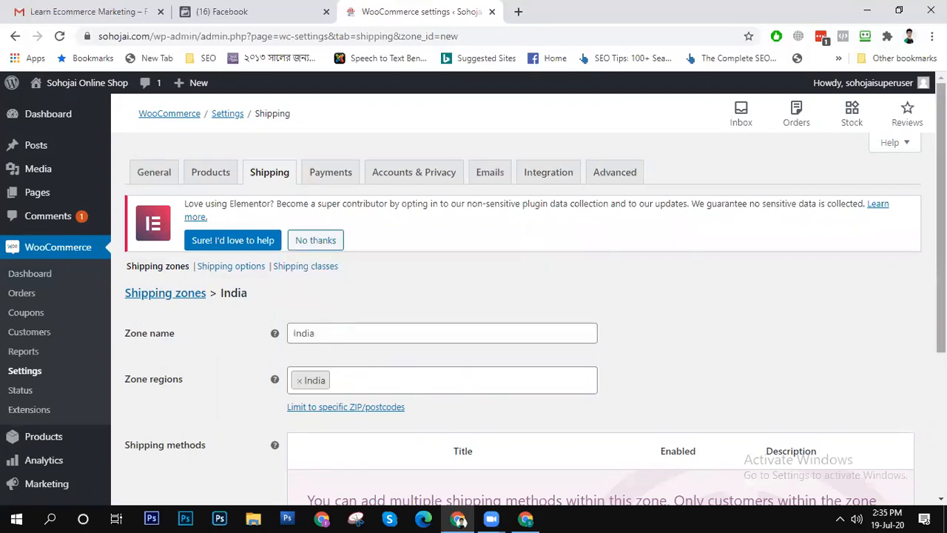
- Add the Flat rate shipping method to the India zone
scroll(655, 382, down, 2)
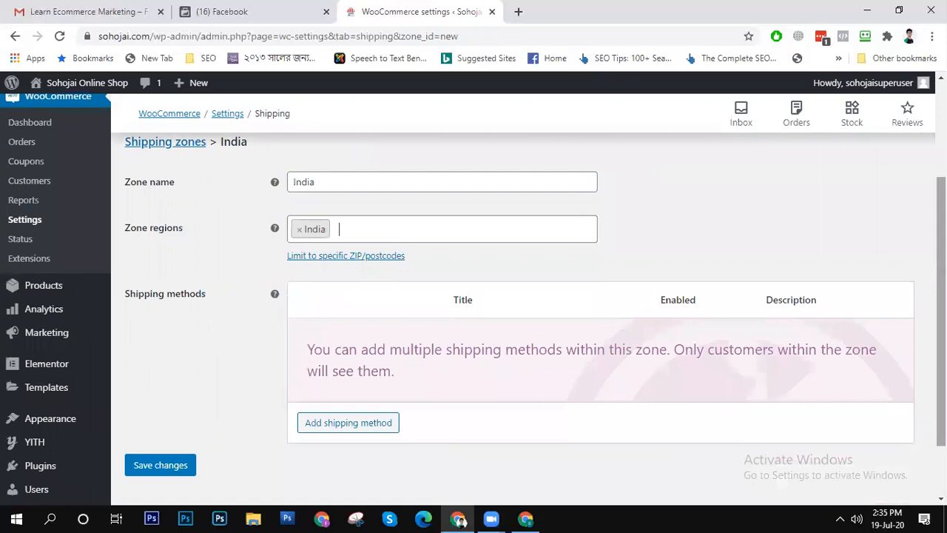
click(370, 420)
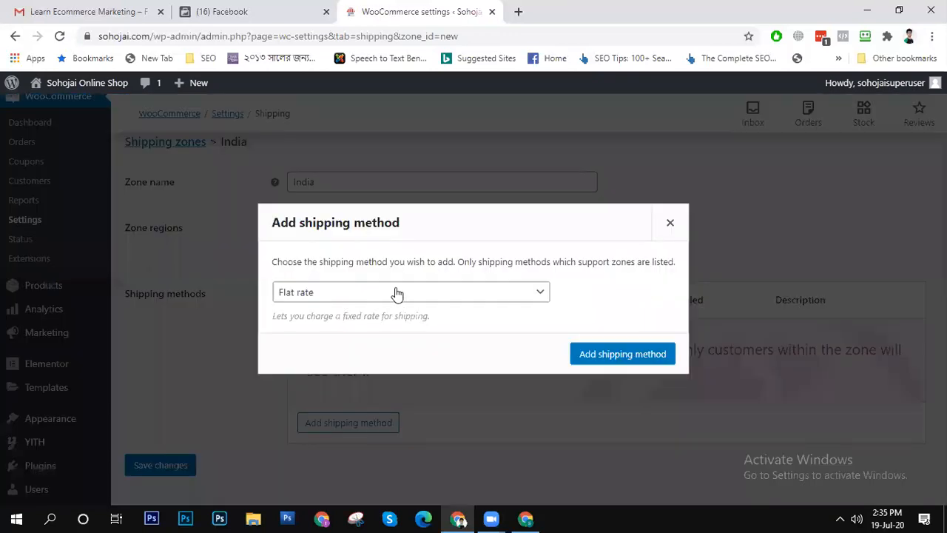
click(609, 352)
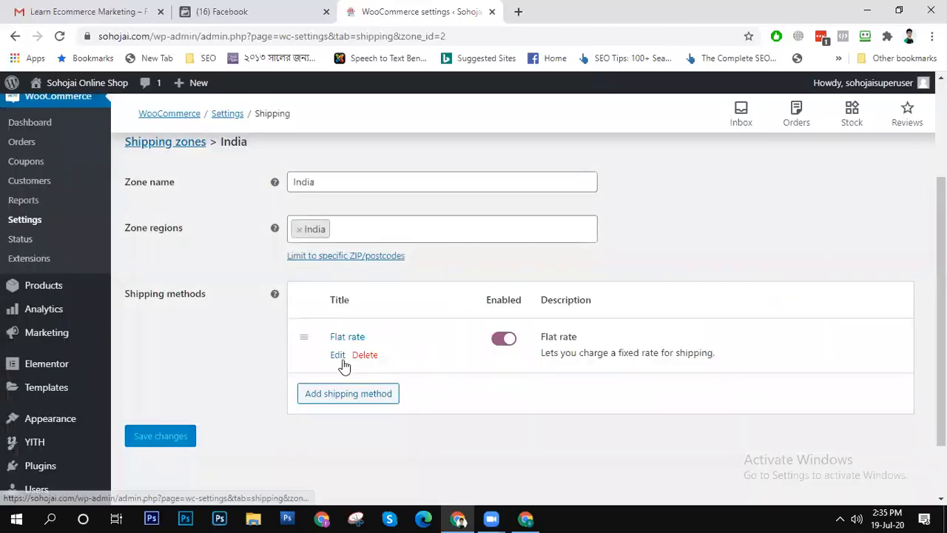
- Set the cost of the India zone's Flat rate to 1000 and save the method's settings
click(338, 355)
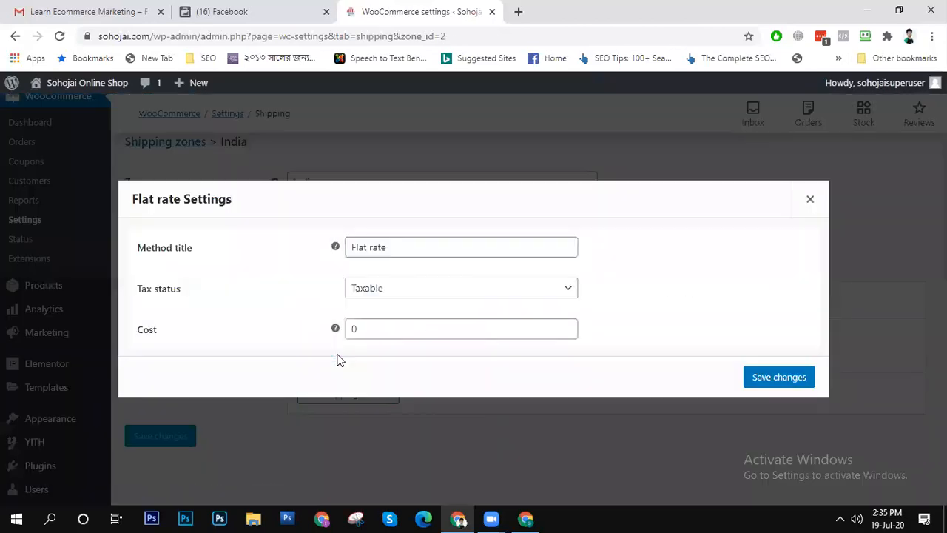
click(426, 296)
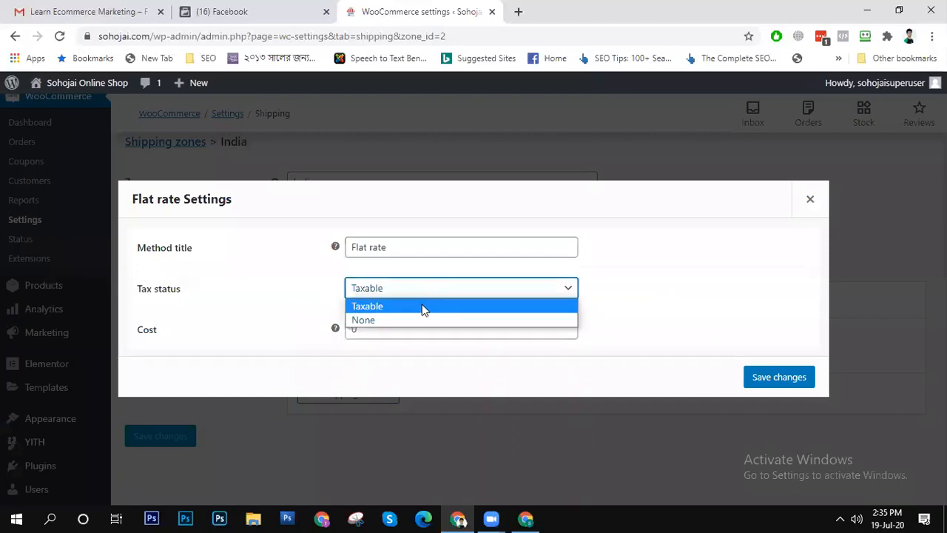
click(253, 282)
click(381, 329)
key(ctrl+a)
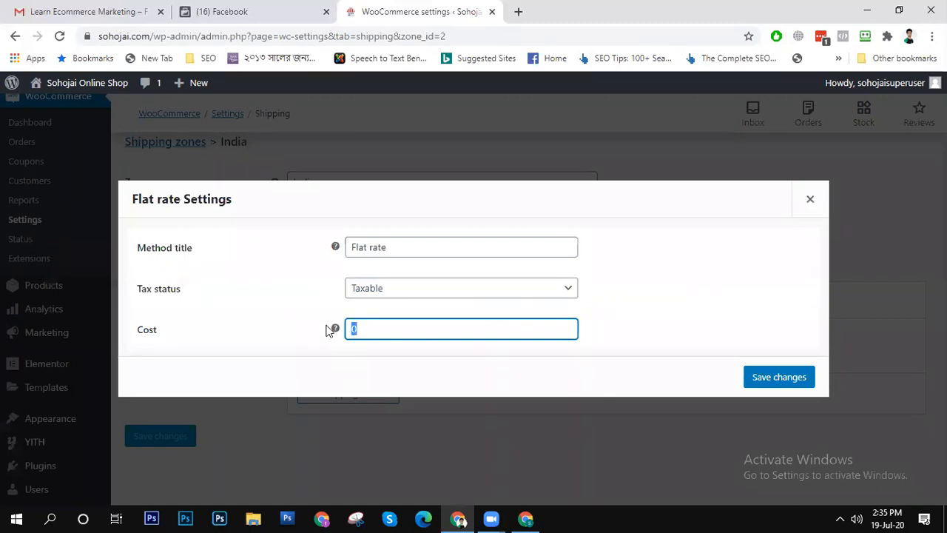
text(50)
drag(393, 334, 309, 359)
text(1000)
click(782, 371)
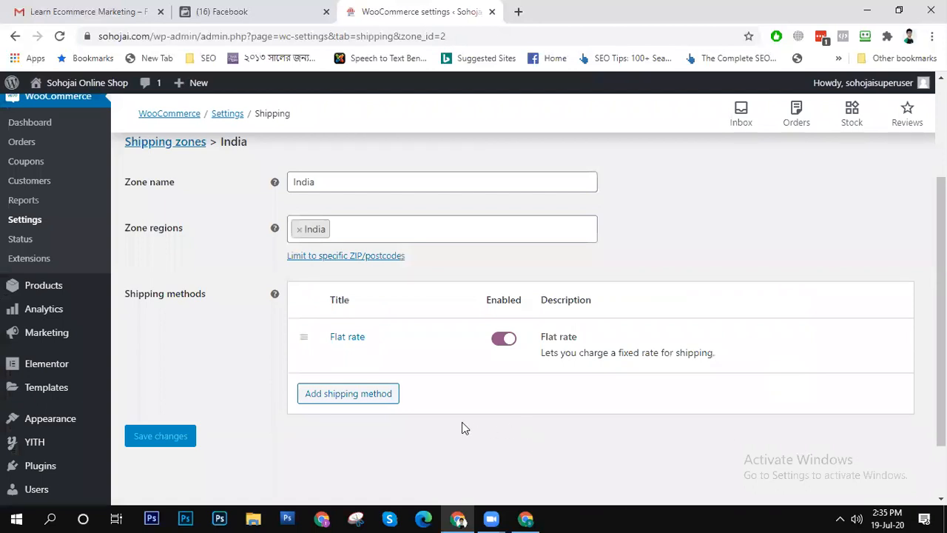
- Open the shipping classes and add a blank class row to examine its name, slug and description fields
scroll(444, 425, up, 2)
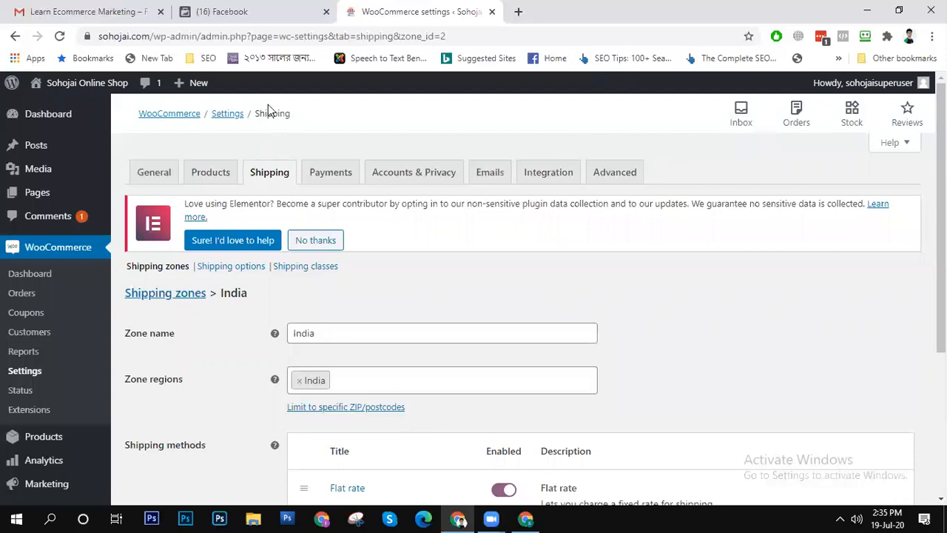
click(300, 272)
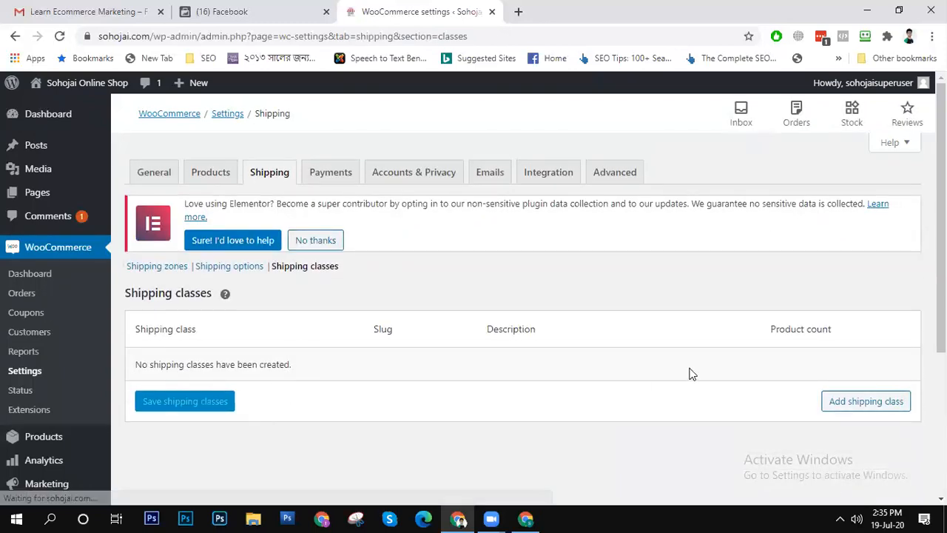
click(846, 402)
click(268, 370)
click(630, 364)
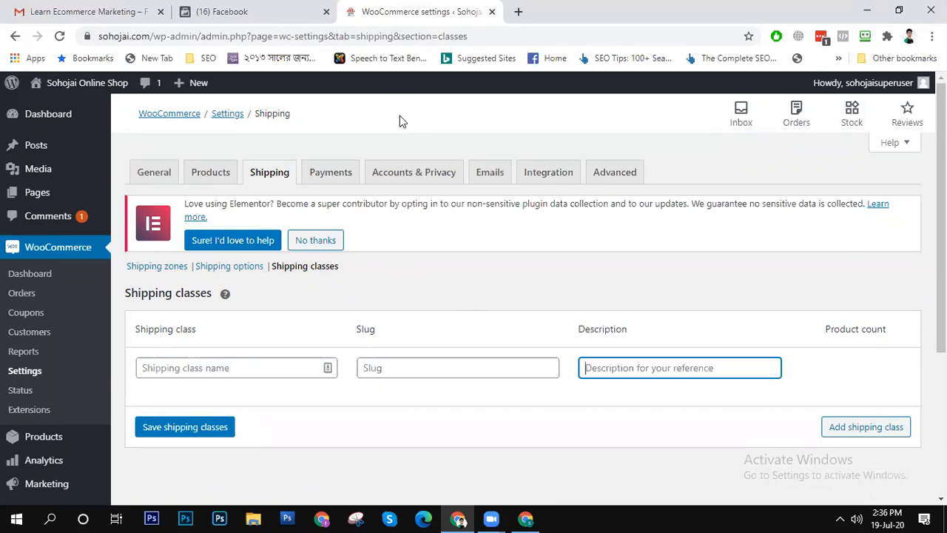
- Stay on the shipping classes page and save it to clear the blank class row
click(338, 184)
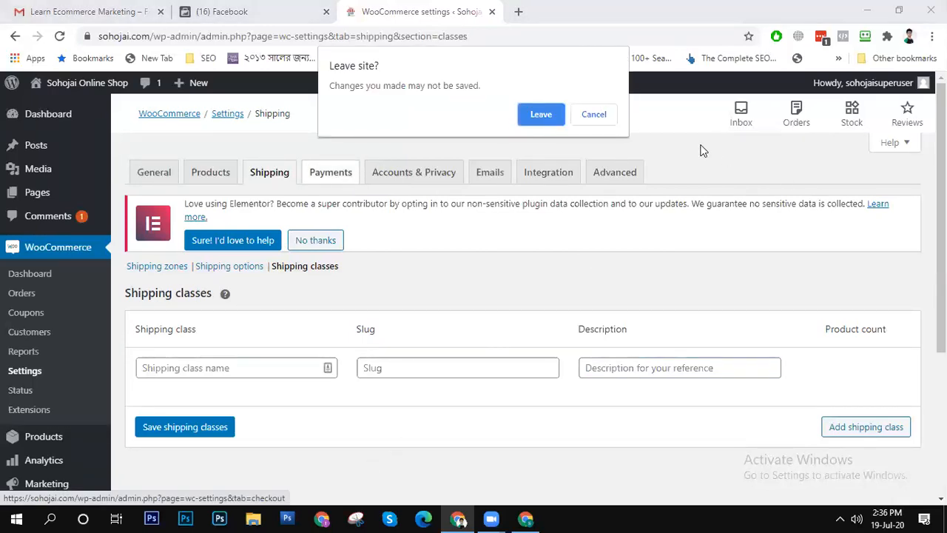
click(595, 115)
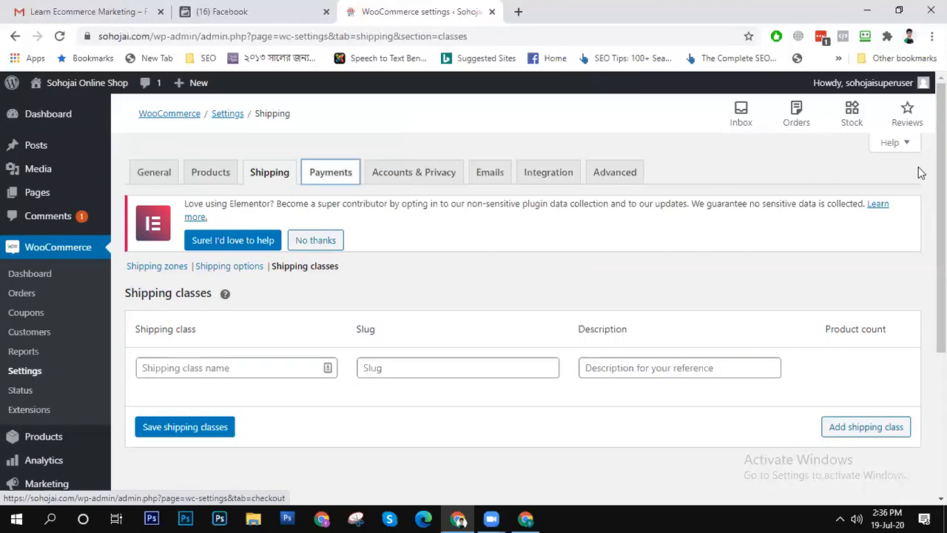
scroll(239, 241, down, 3)
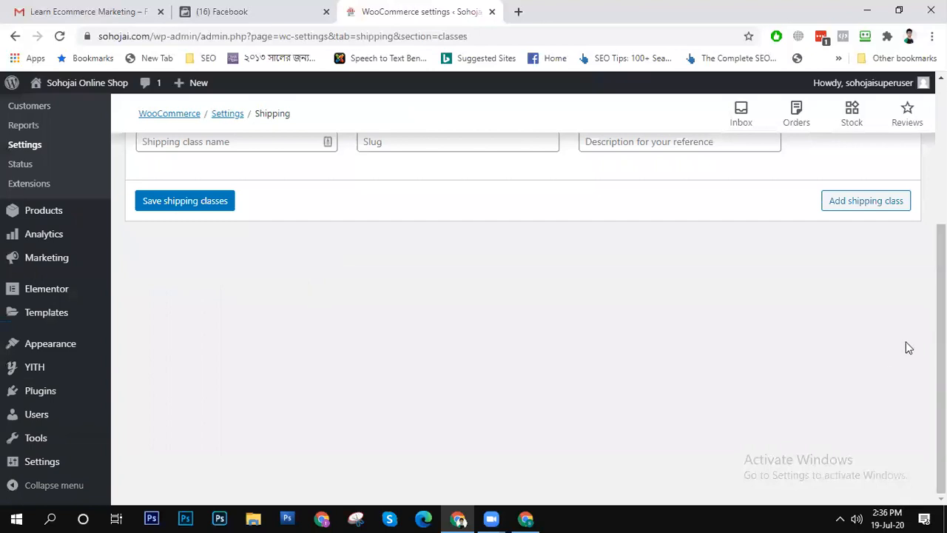
scroll(909, 345, up, 2)
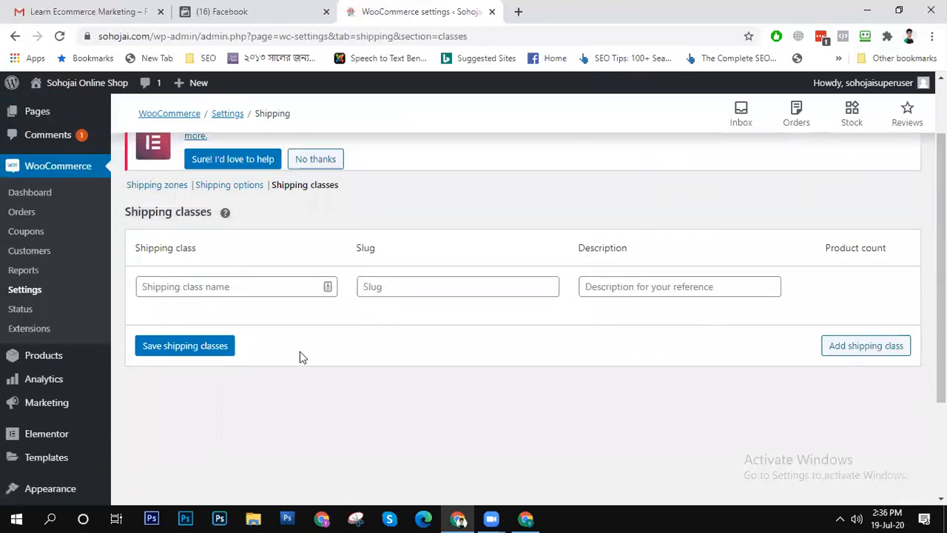
click(184, 351)
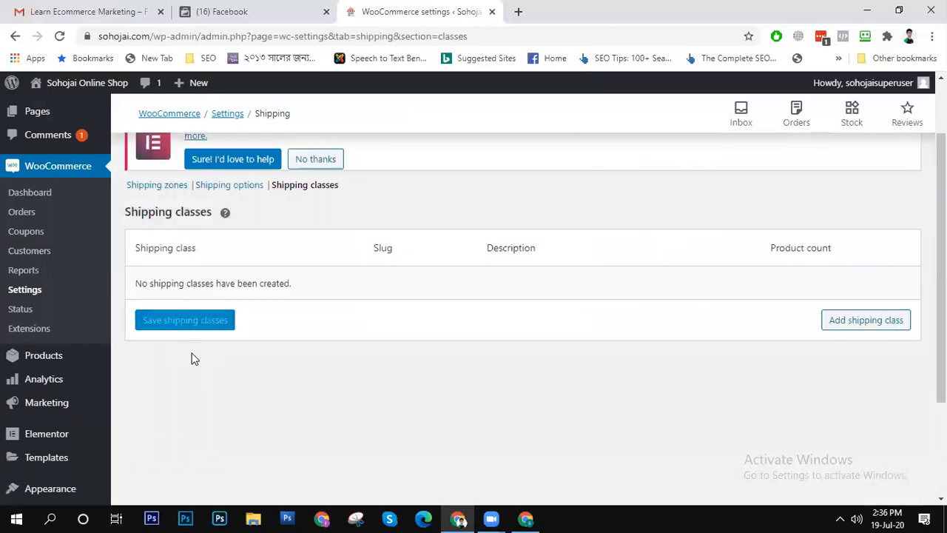
scroll(358, 392, up, 2)
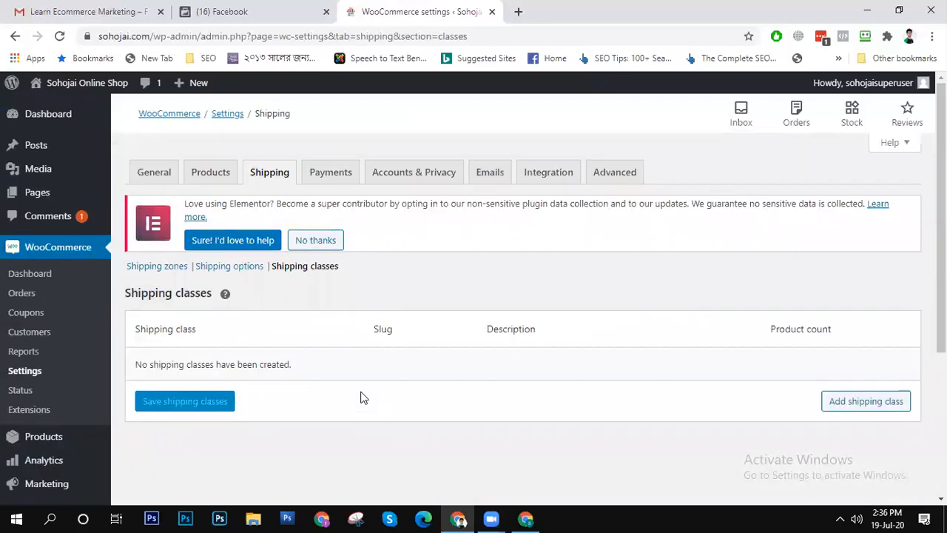
- Pass through the Payments settings to Accounts & Privacy and review its guest checkout, account creation, privacy policy and personal data retention options
click(328, 177)
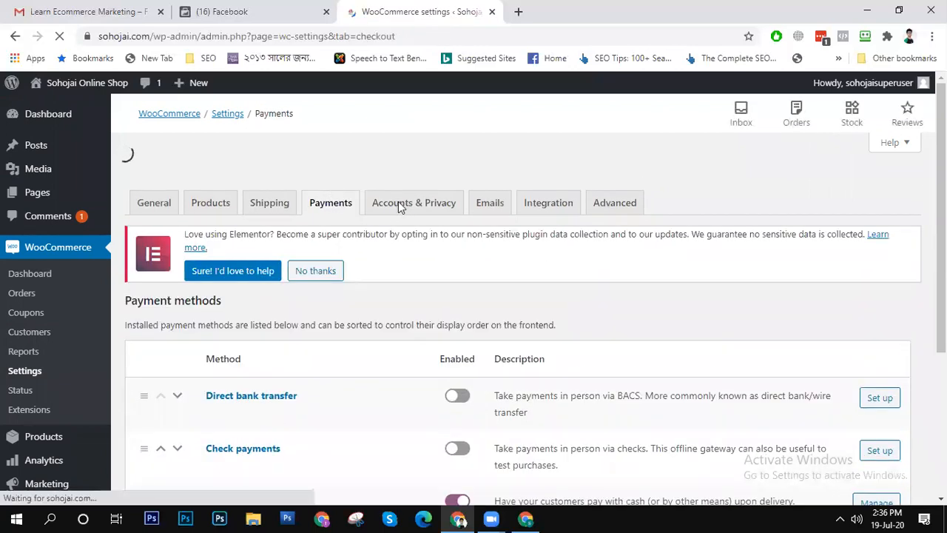
click(393, 179)
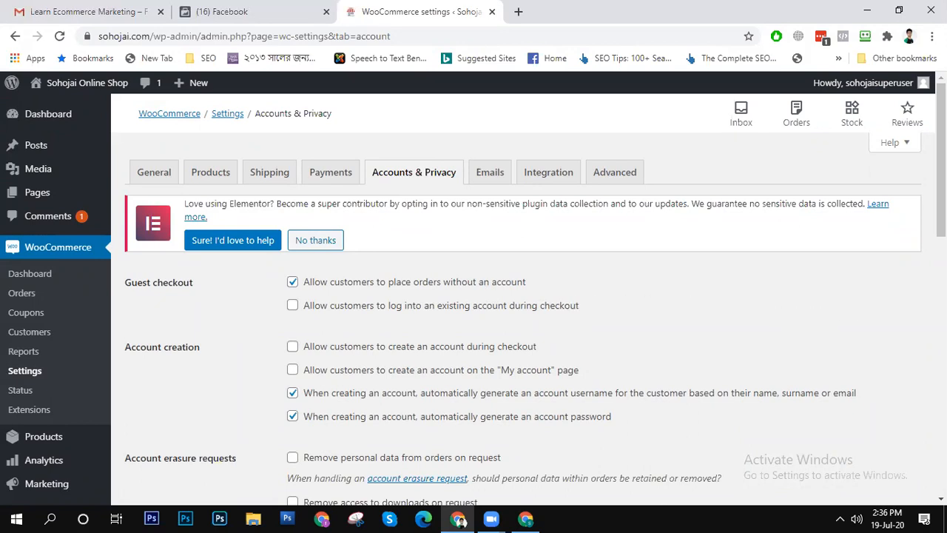
scroll(518, 311, down, 2)
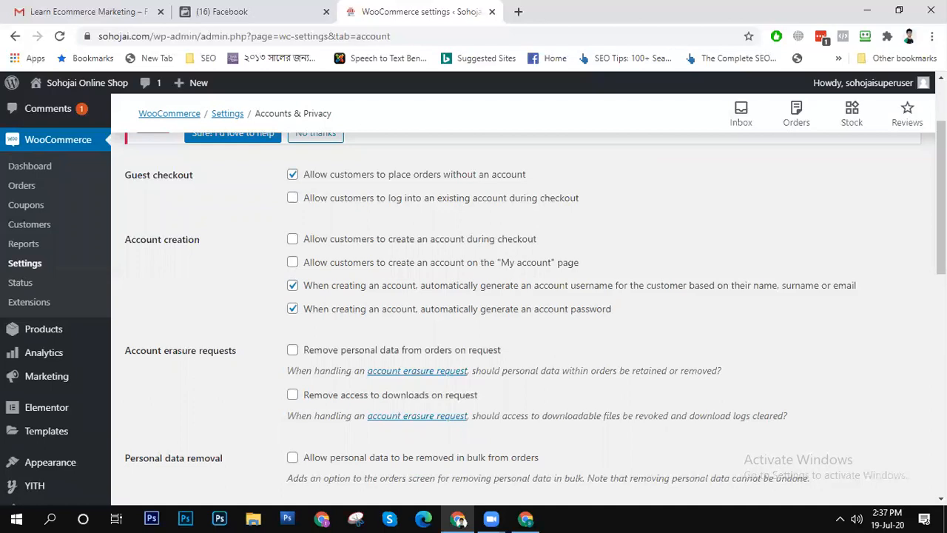
drag(941, 197, 941, 297)
scroll(920, 370, down, 3)
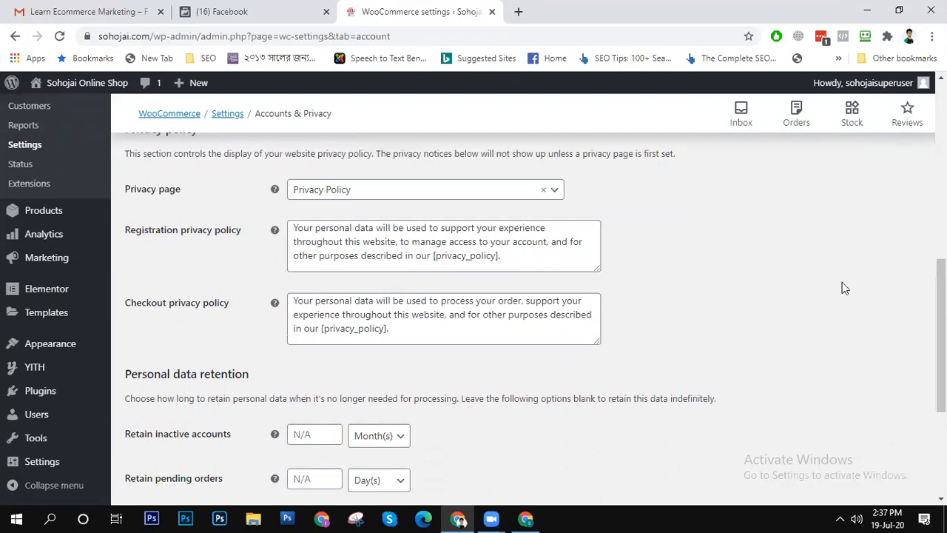
scroll(423, 332, down, 5)
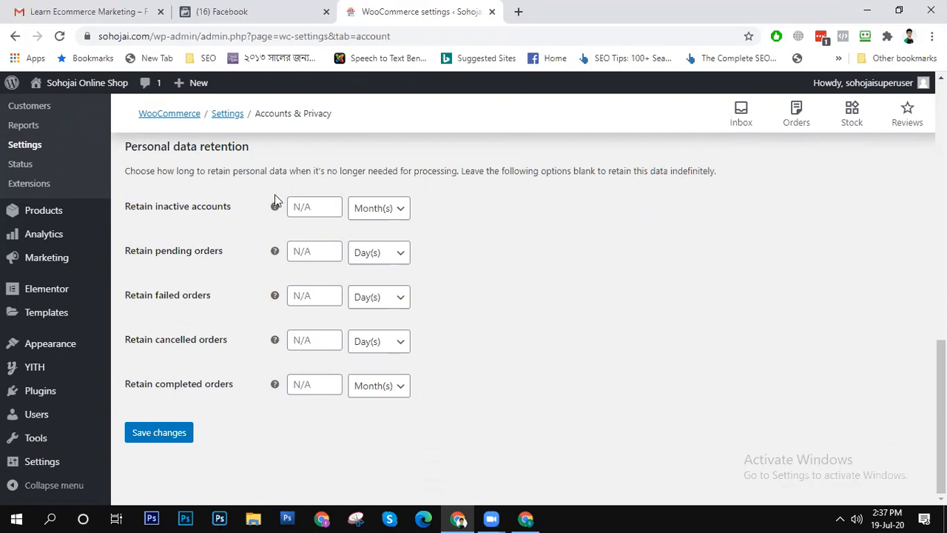
click(135, 210)
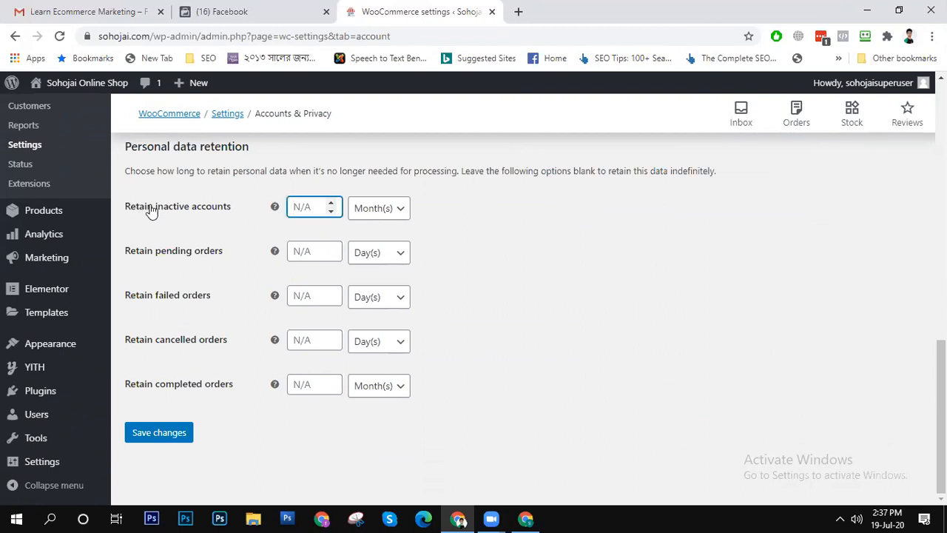
click(152, 253)
click(153, 309)
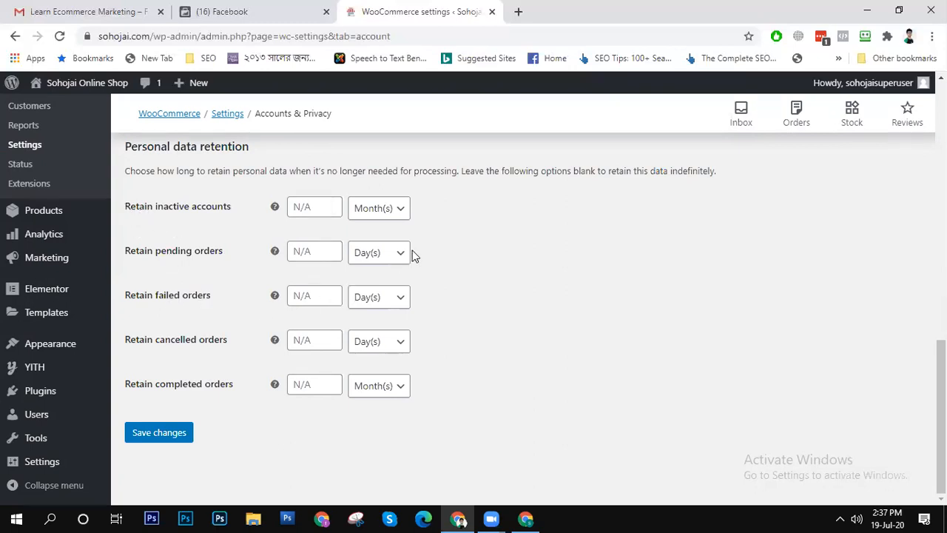
scroll(413, 255, up, 10)
scroll(408, 247, up, 2)
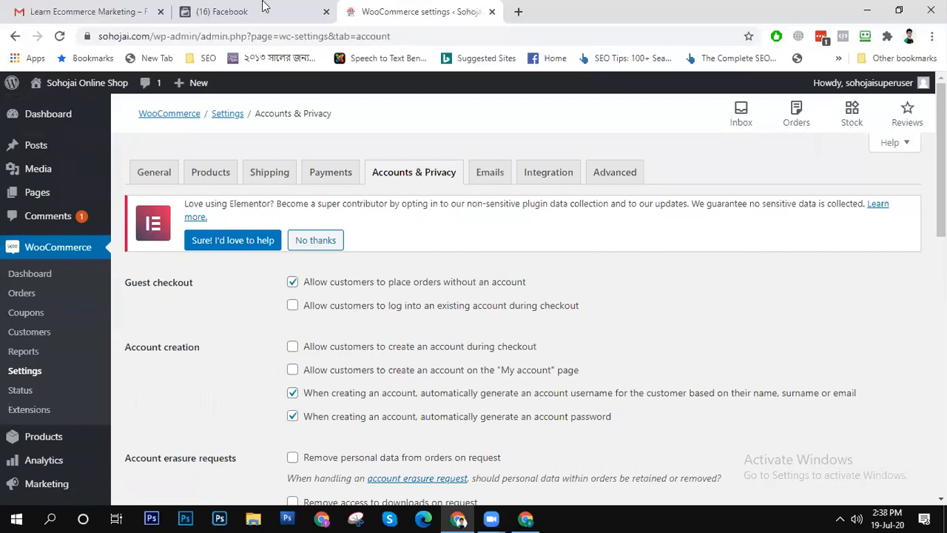
- Review the email notifications and email template settings, including the header image field, and open the MaxMind Geolocation integration
click(488, 177)
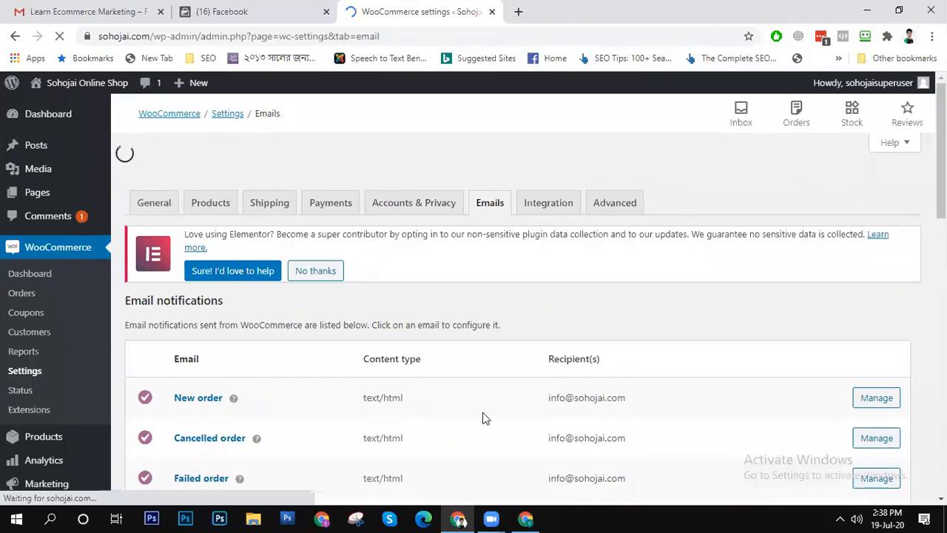
drag(940, 152, 940, 406)
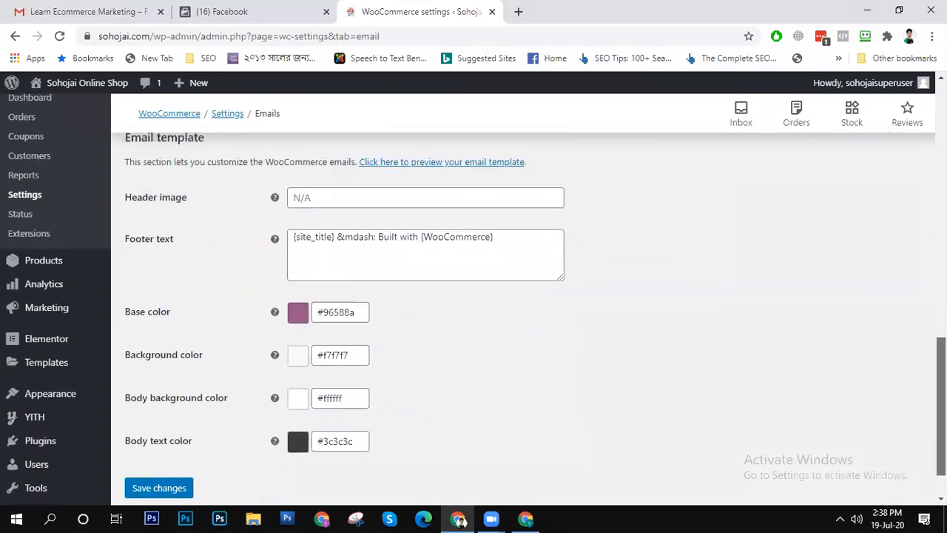
click(341, 205)
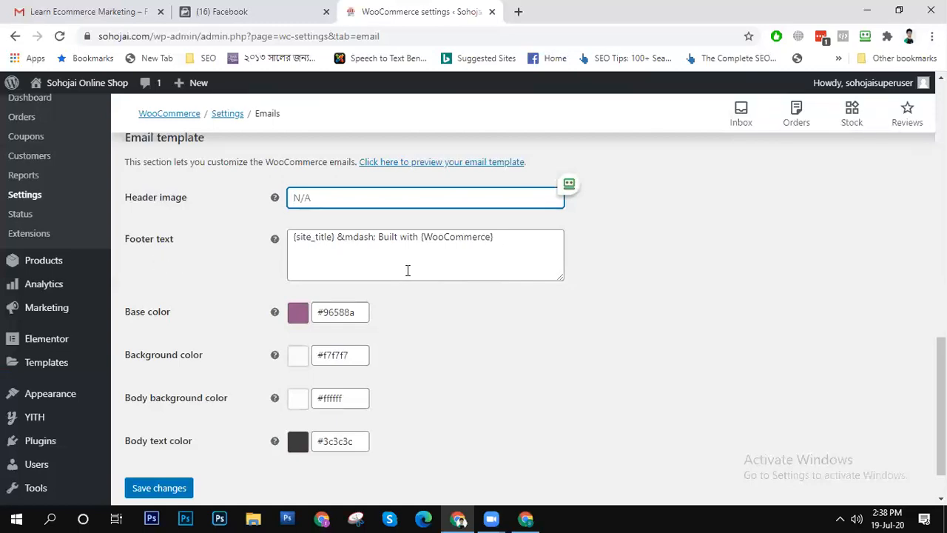
scroll(518, 296, down, 1)
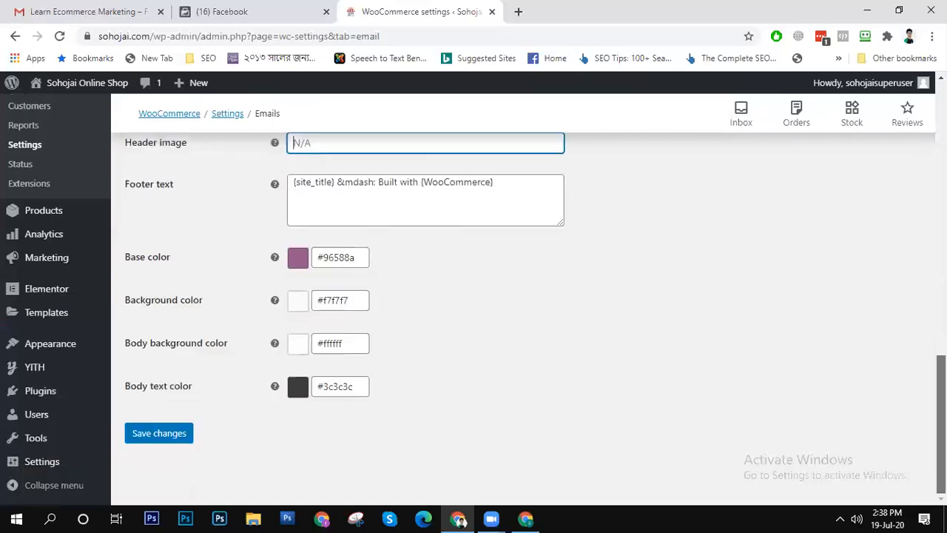
scroll(518, 296, up, 15)
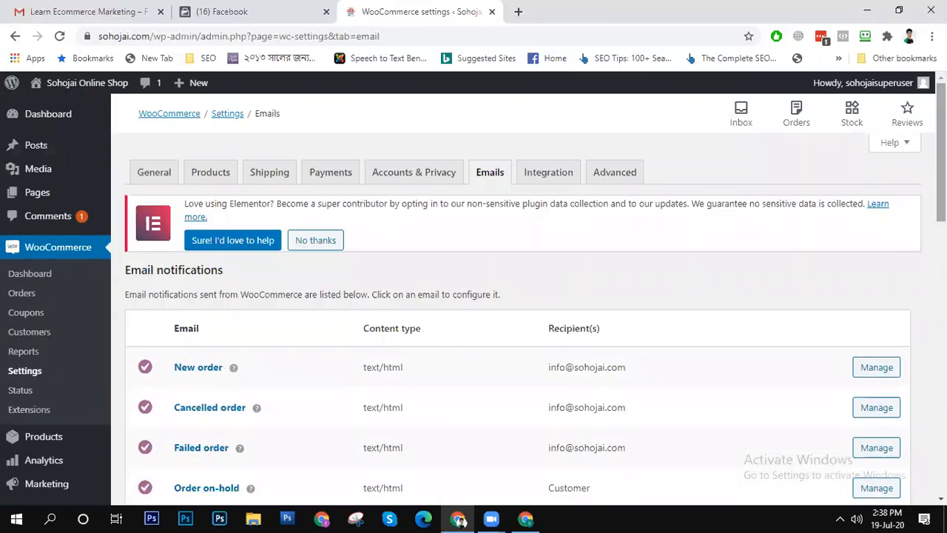
click(548, 175)
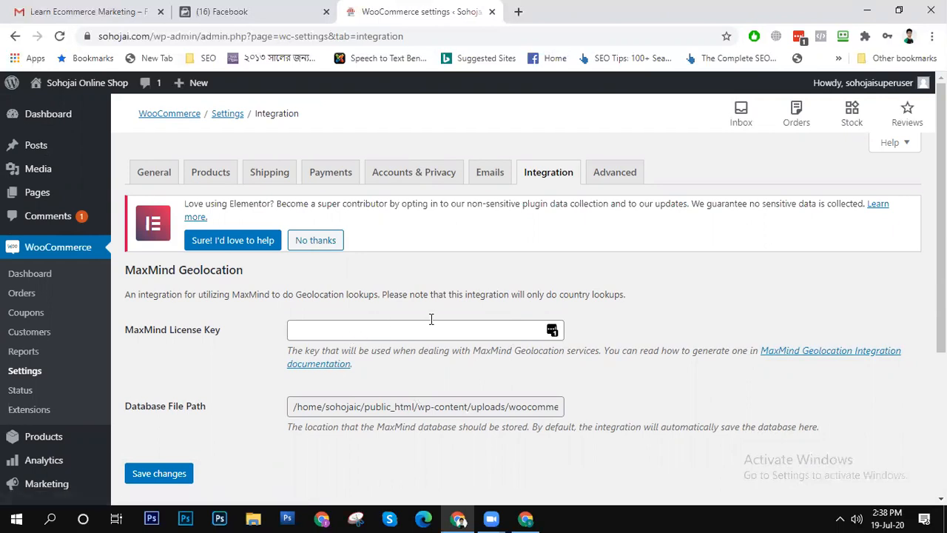
- Review the Advanced page setup, including the terms and conditions page choice and the checkout and account endpoints
click(614, 173)
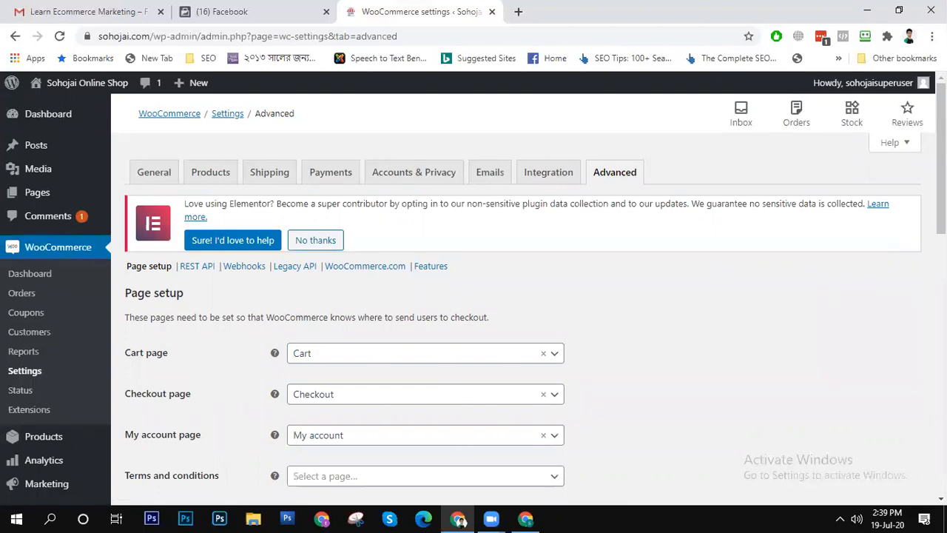
scroll(495, 274, down, 3)
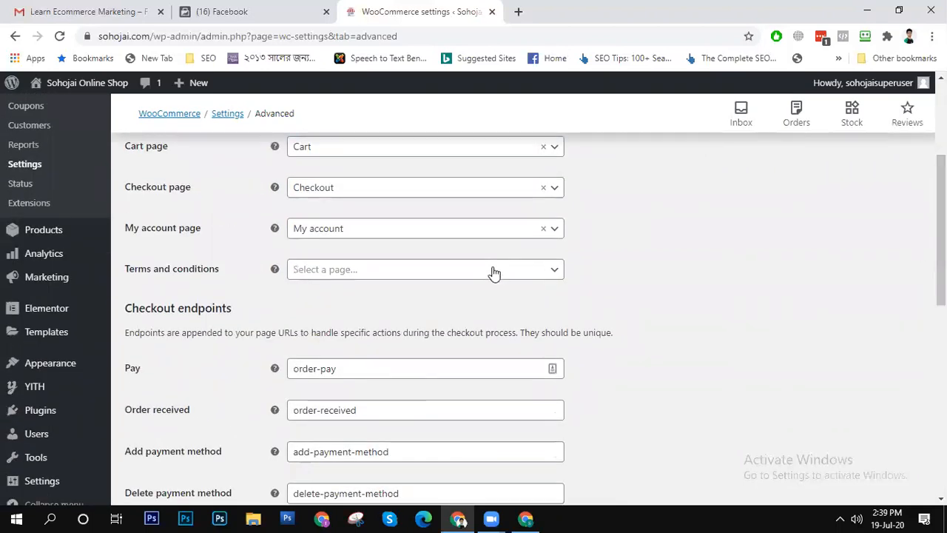
click(494, 274)
click(806, 250)
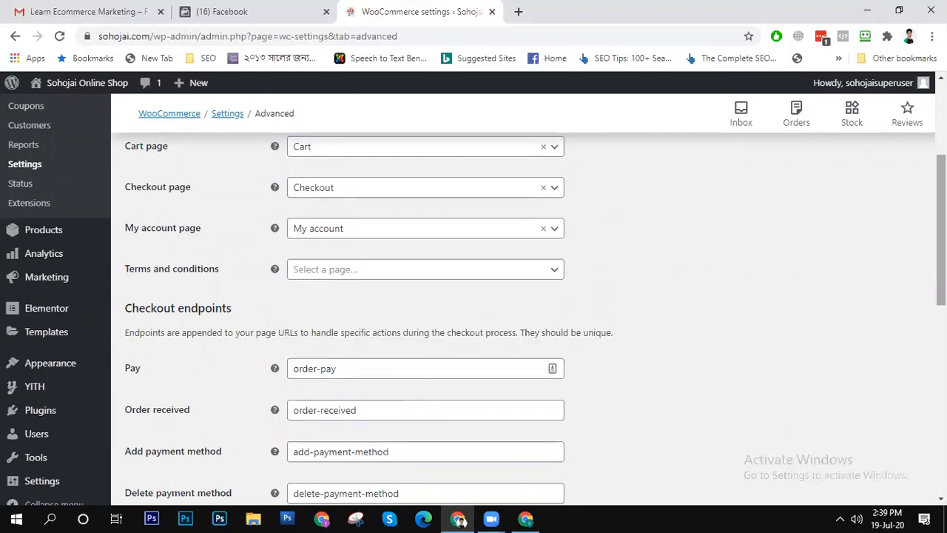
scroll(518, 318, down, 5)
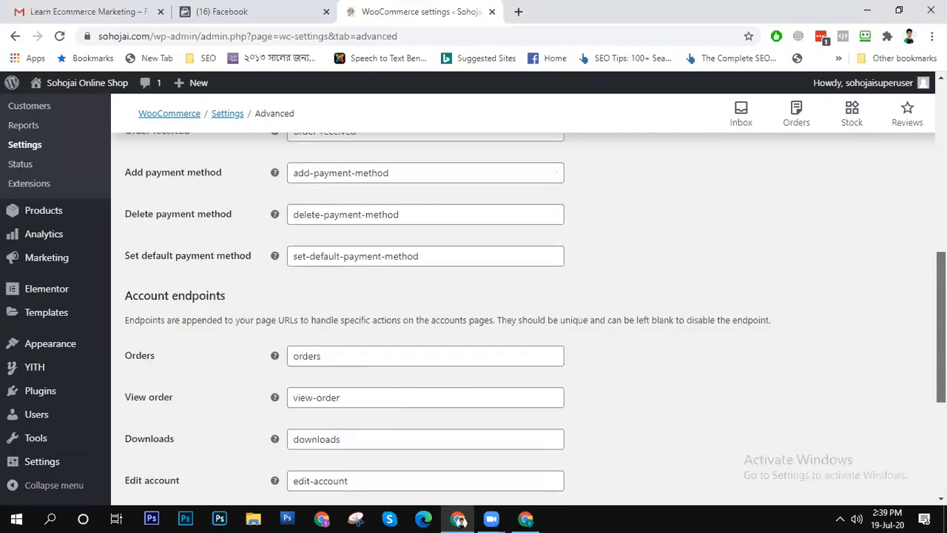
scroll(518, 319, down, 3)
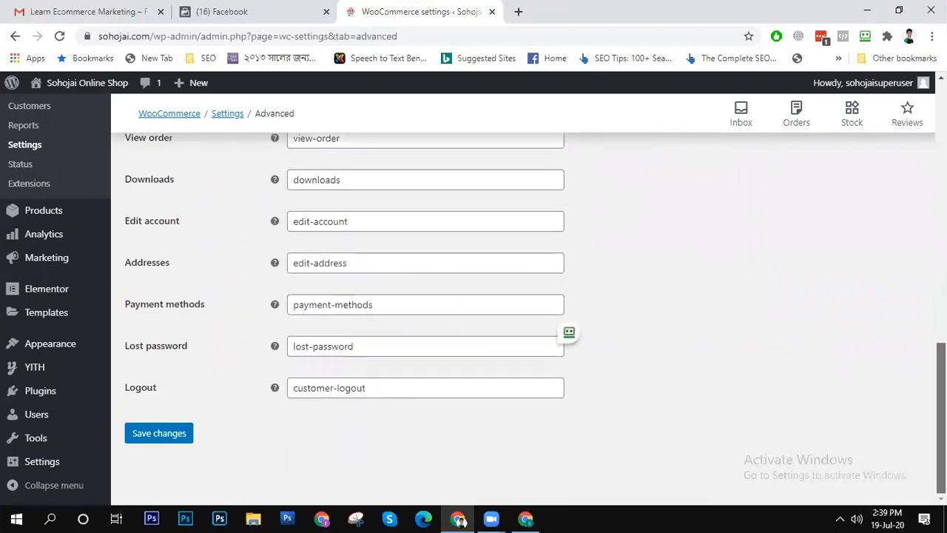
scroll(518, 318, up, 15)
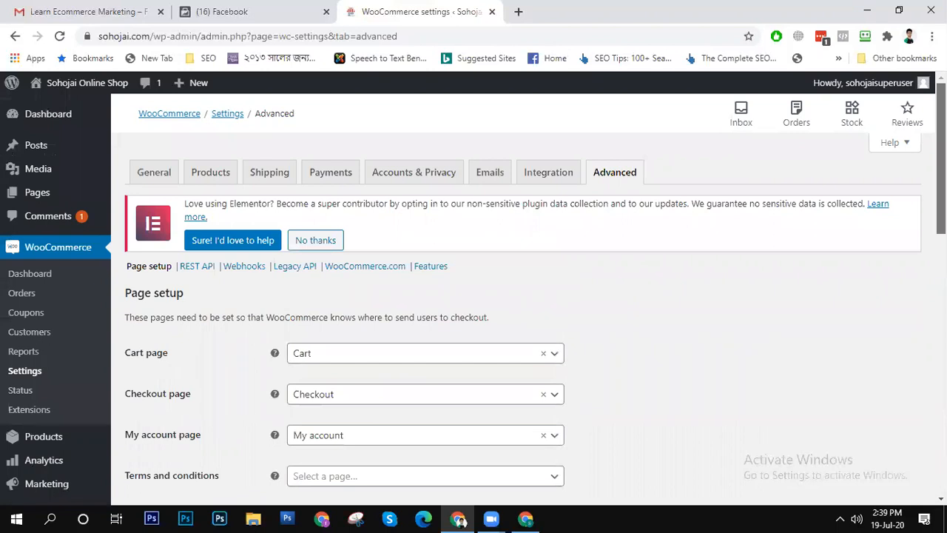
- Examine the Advanced settings for Features and for WooCommerce.com usage tracking and marketplace suggestions
mouse_move(920, 83)
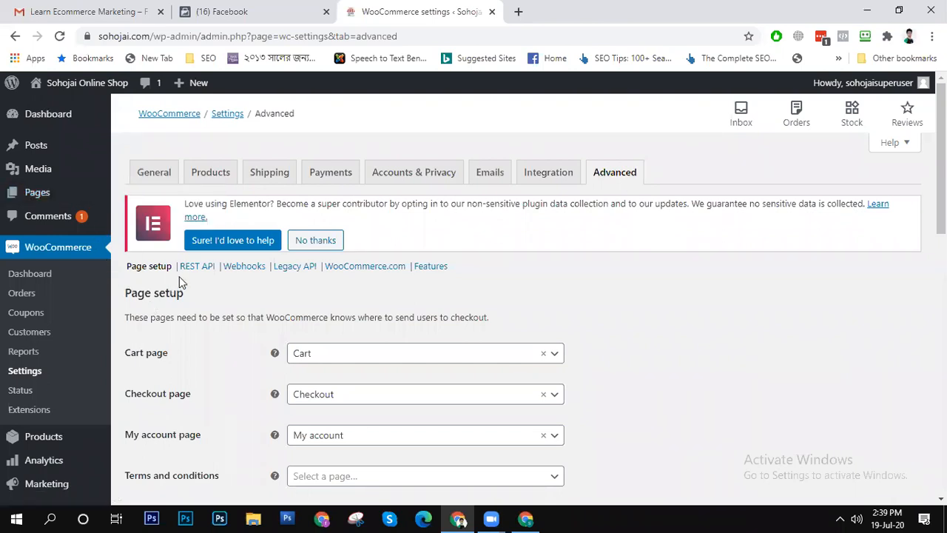
click(423, 268)
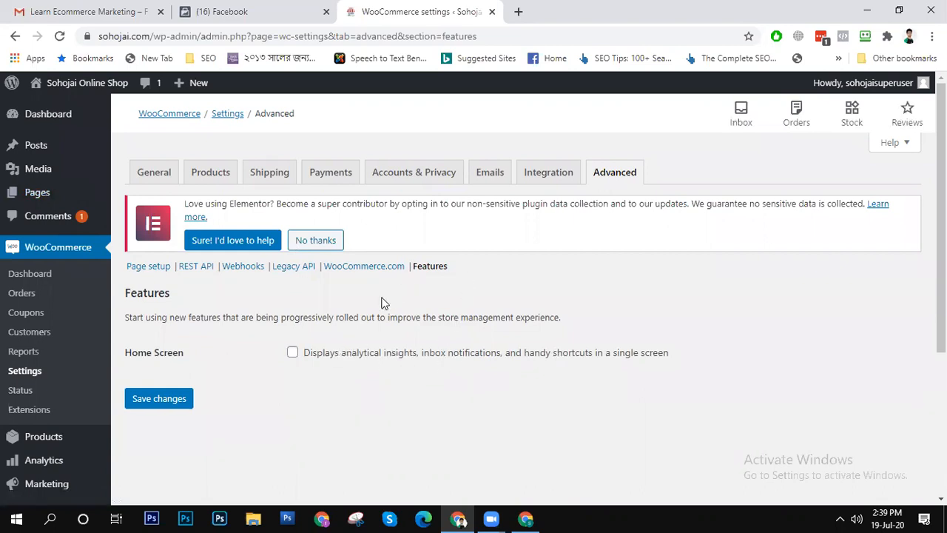
click(383, 271)
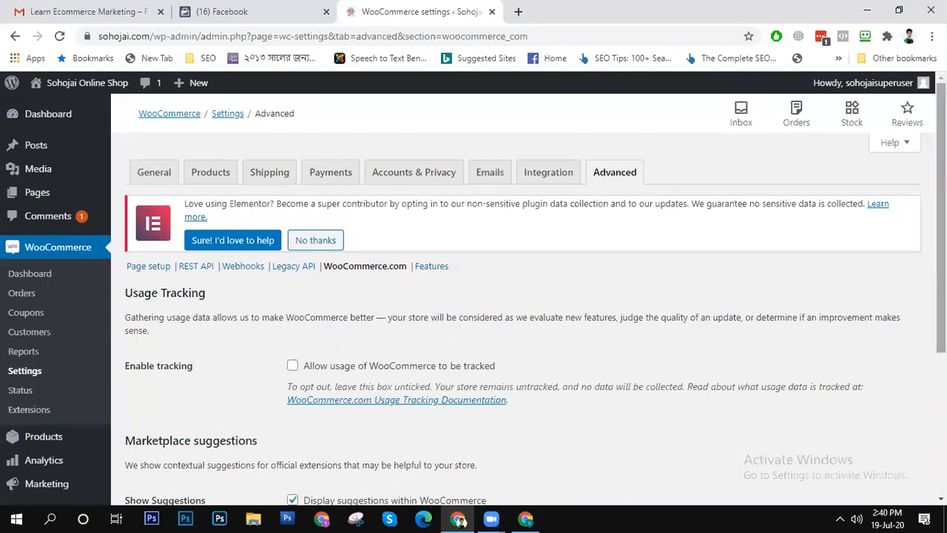
scroll(518, 296, down, 2)
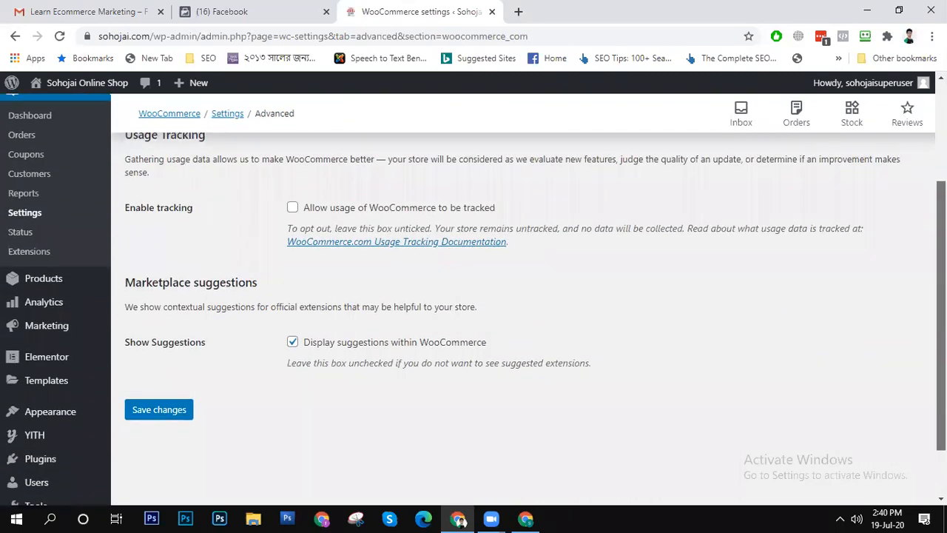
scroll(518, 296, up, 2)
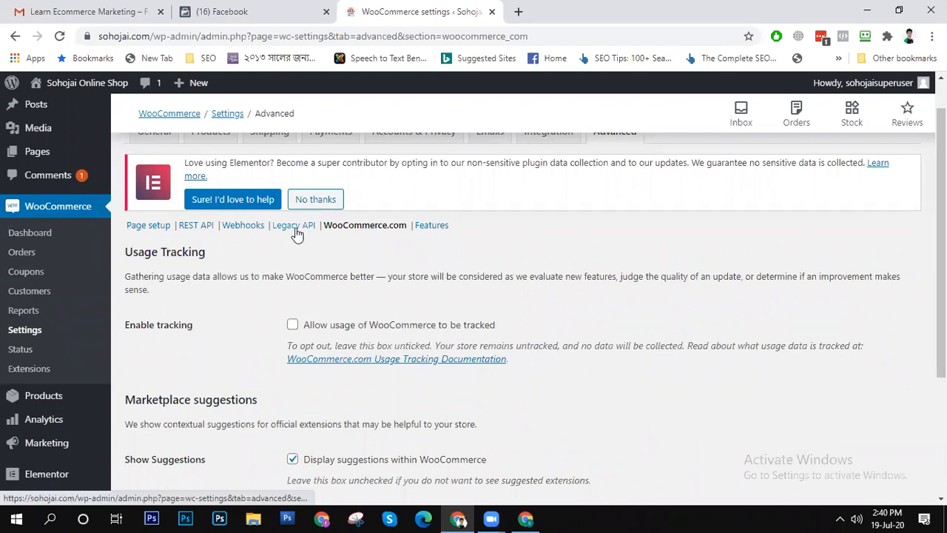
- Examine the Legacy API option and the Webhooks section of the Advanced settings
click(295, 226)
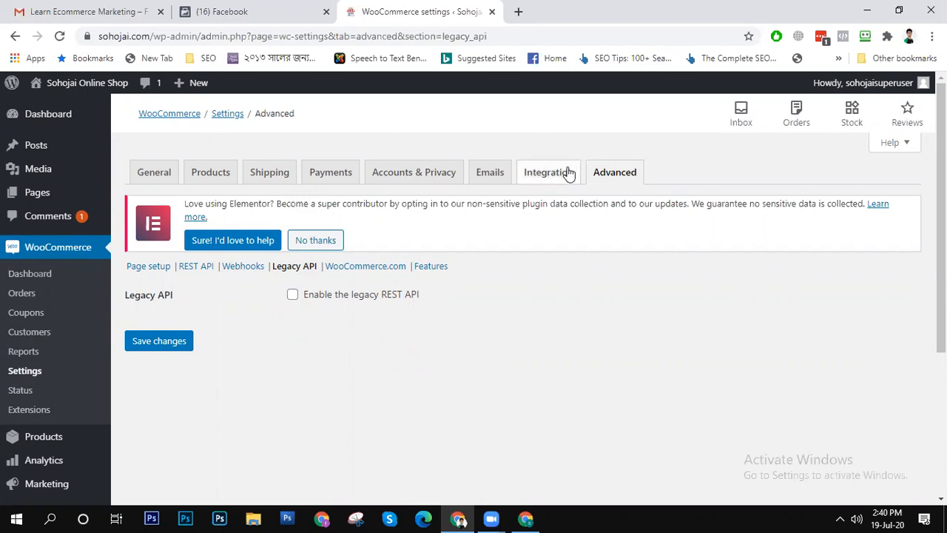
click(244, 268)
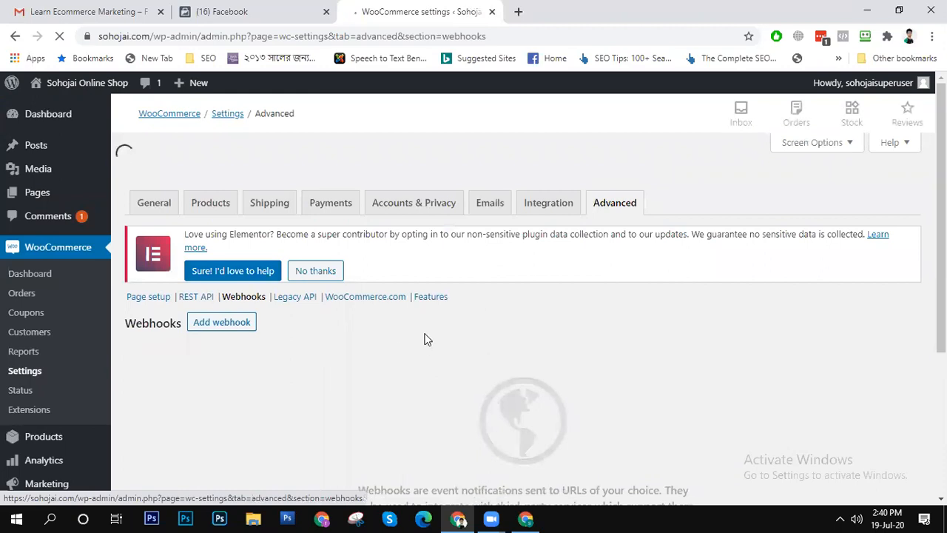
scroll(425, 339, down, 3)
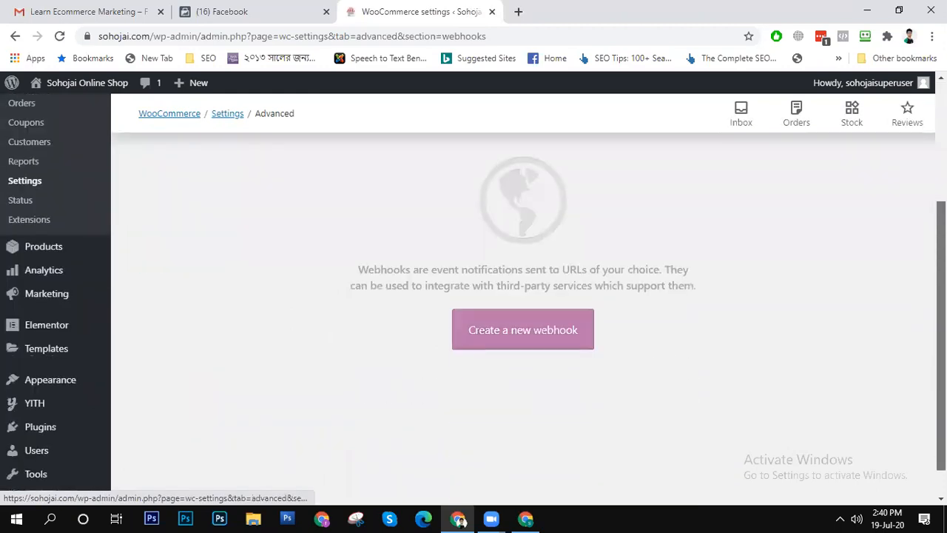
scroll(518, 311, up, 1)
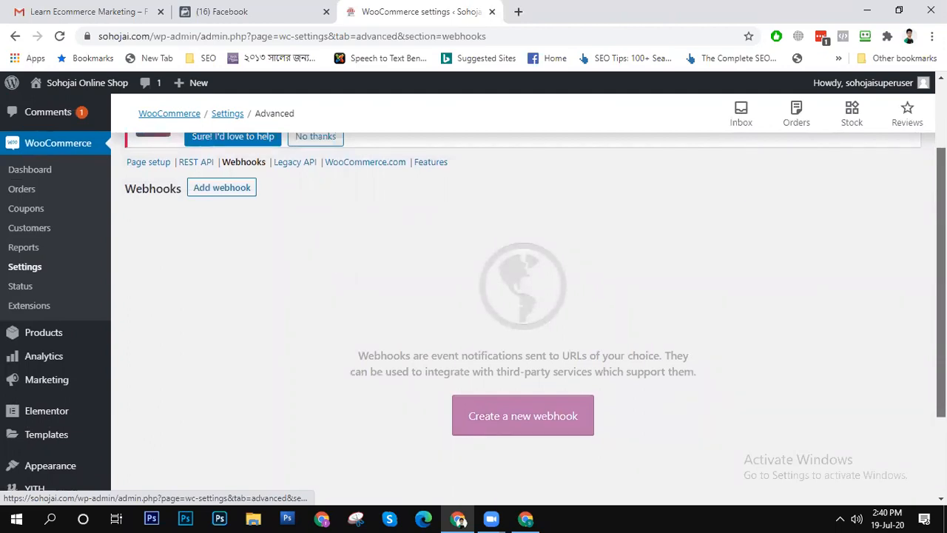
- Review the REST API section of the Advanced settings and the MaxMind Geolocation integration fields
scroll(222, 270, up, 2)
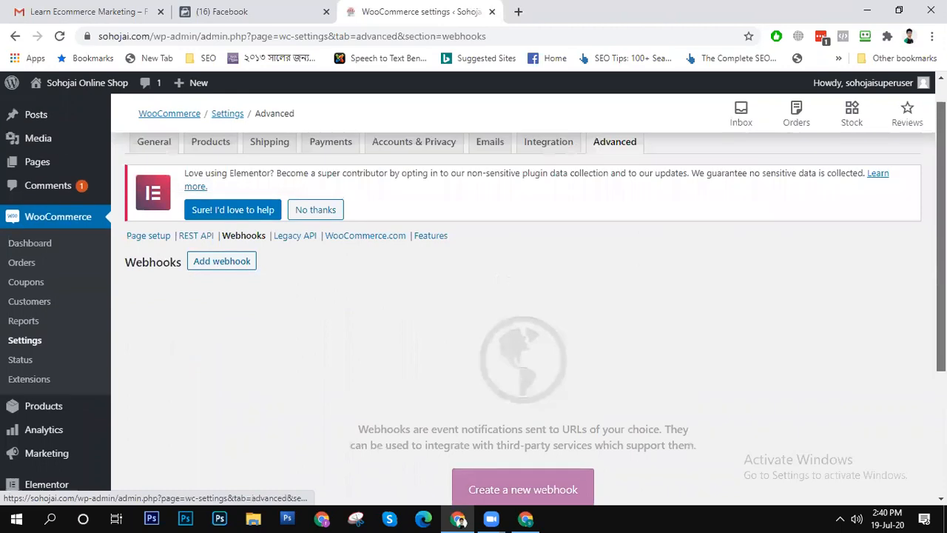
click(201, 267)
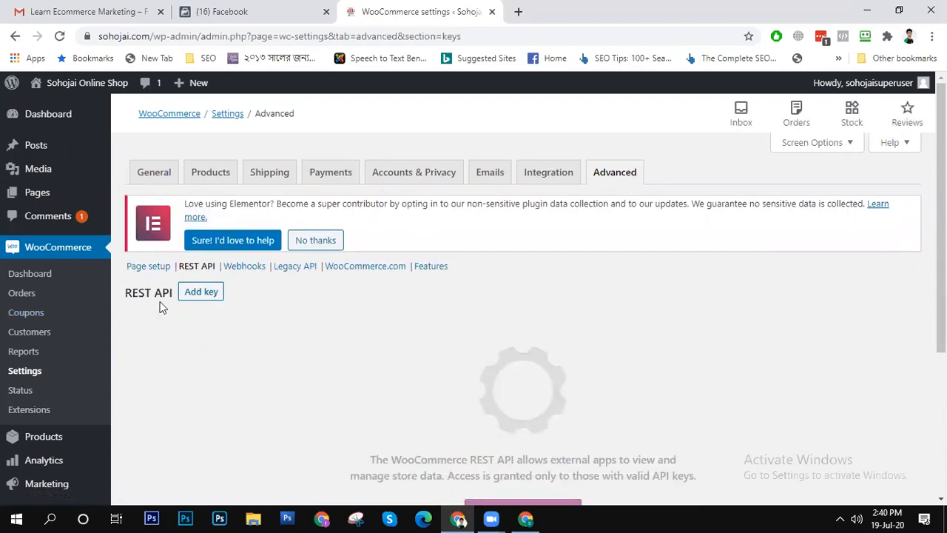
click(542, 175)
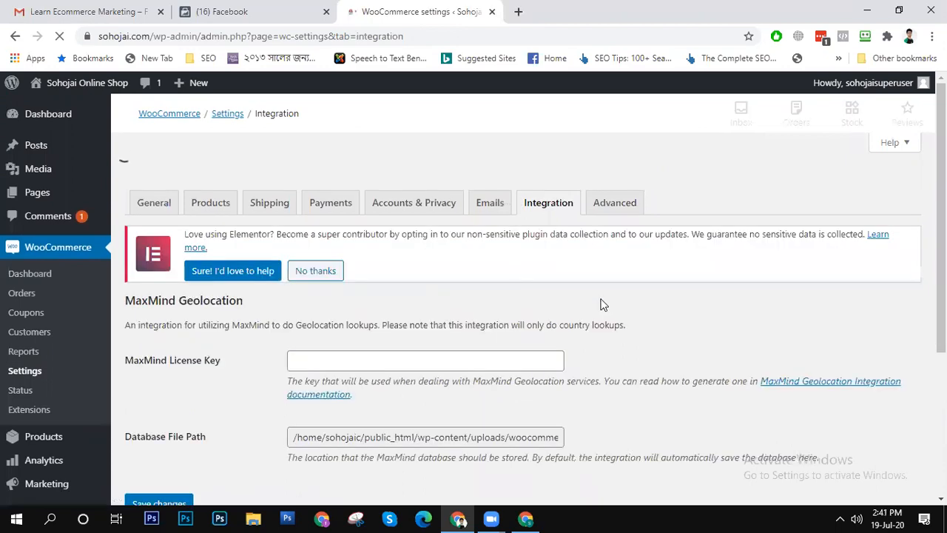
scroll(255, 333, down, 3)
scroll(259, 296, up, 5)
scroll(265, 265, down, 5)
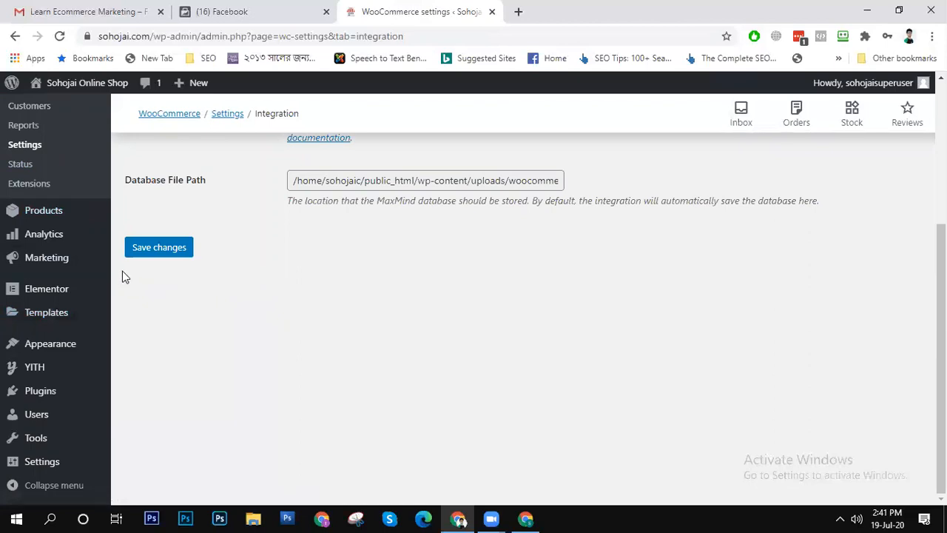
- Open the shop's full product list, and open the product categories page in a new browser tab
mouse_move(50, 214)
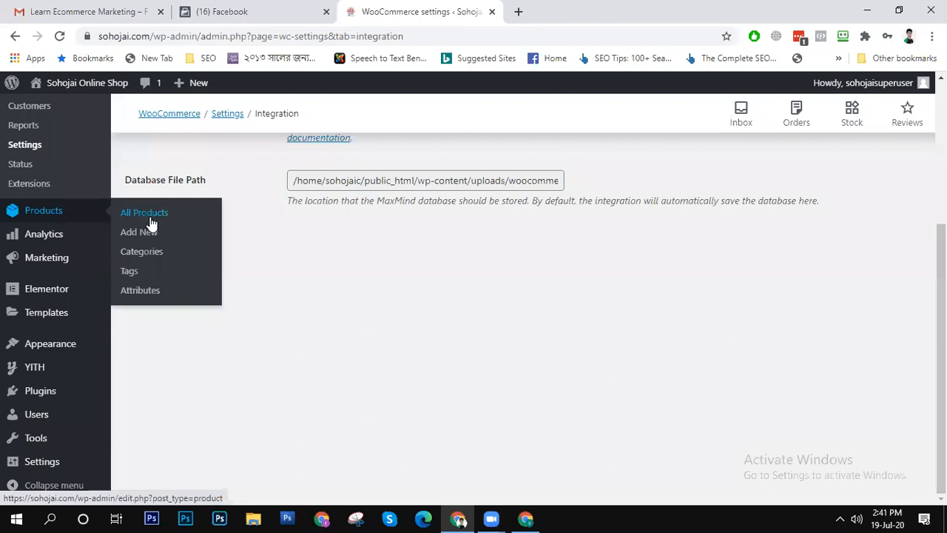
click(81, 218)
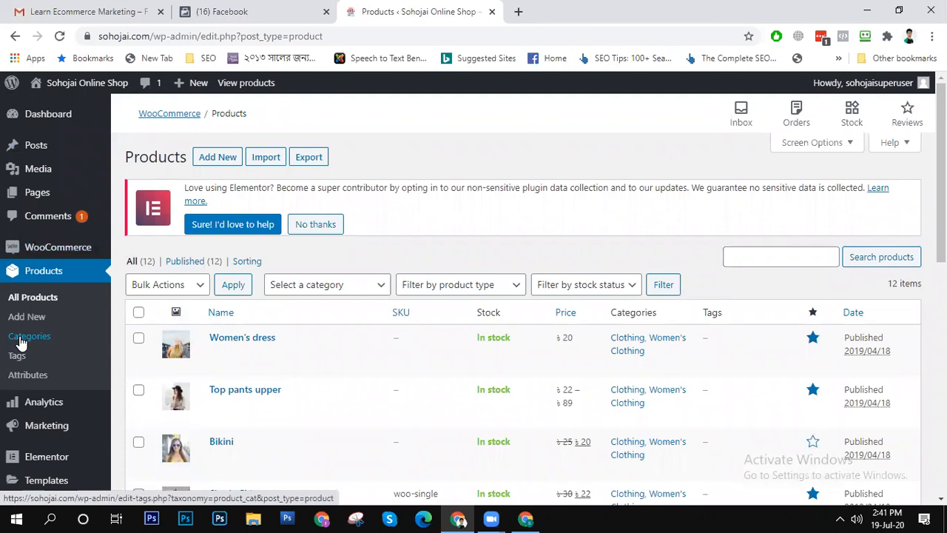
right_click(20, 346)
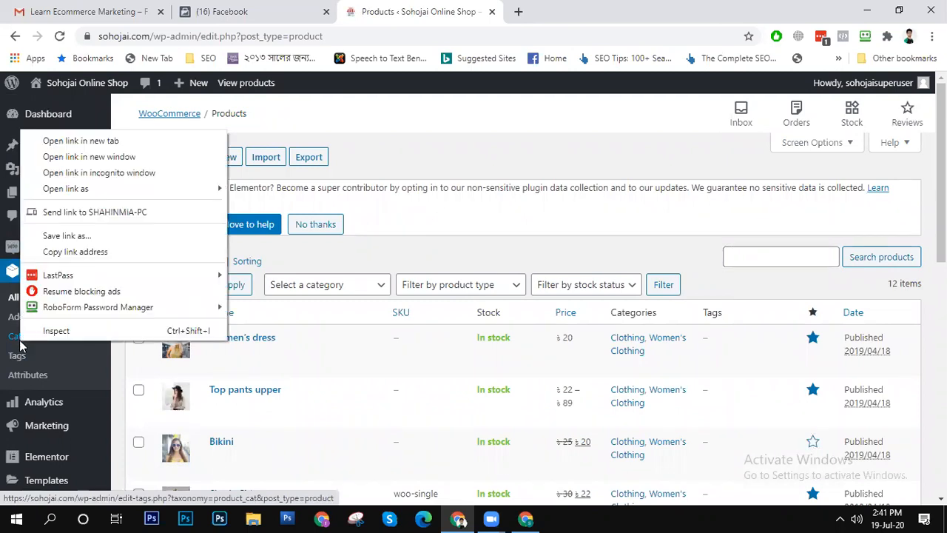
click(84, 139)
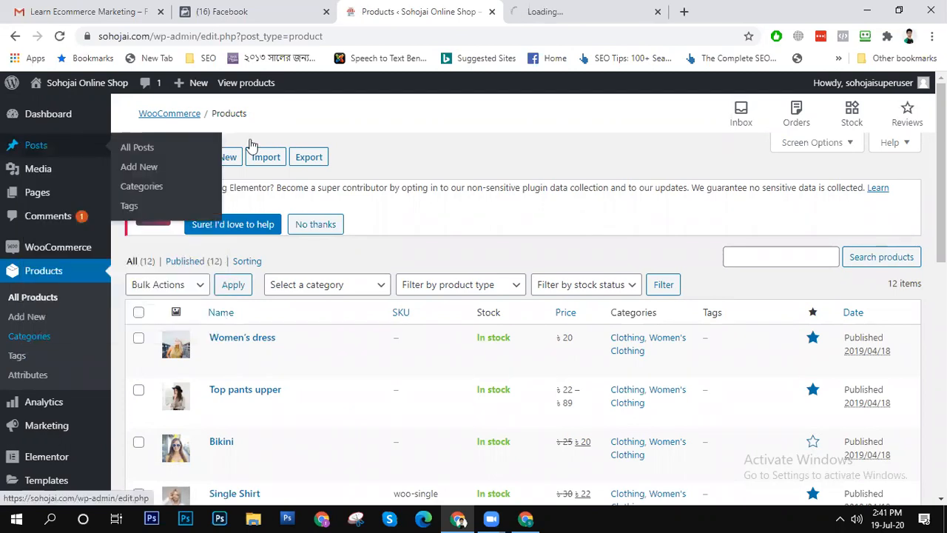
click(560, 9)
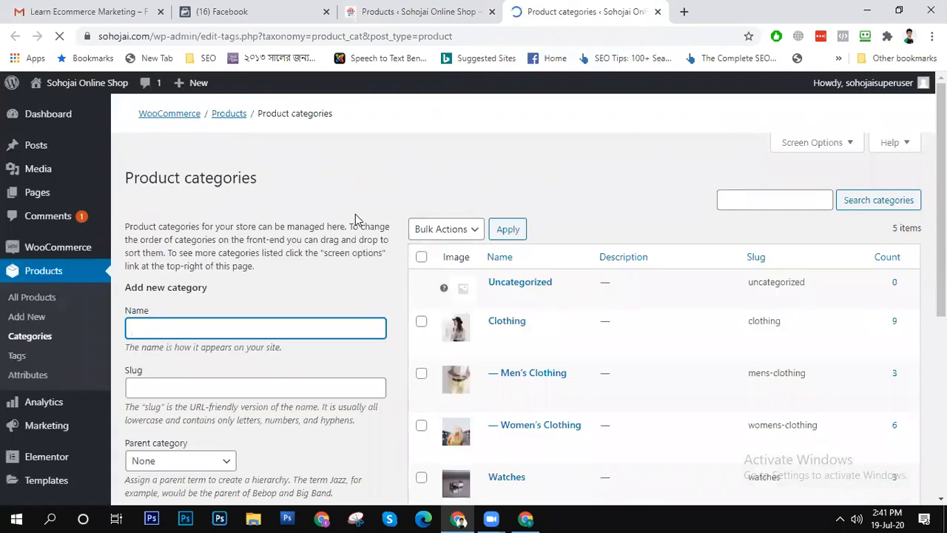
- Add a new product category named Saree, leaving the parent category as None and the display type as Default
scroll(233, 398, down, 6)
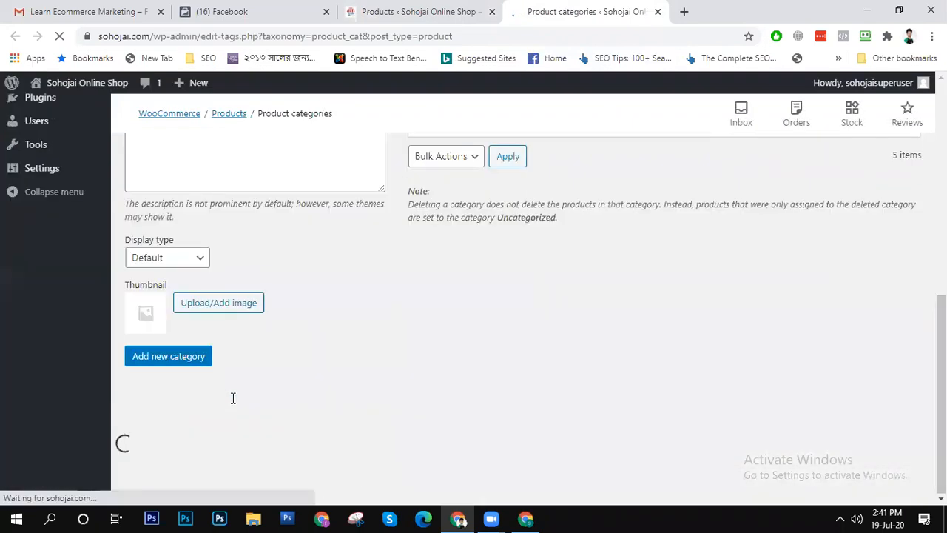
scroll(322, 395, down, 5)
scroll(325, 393, up, 6)
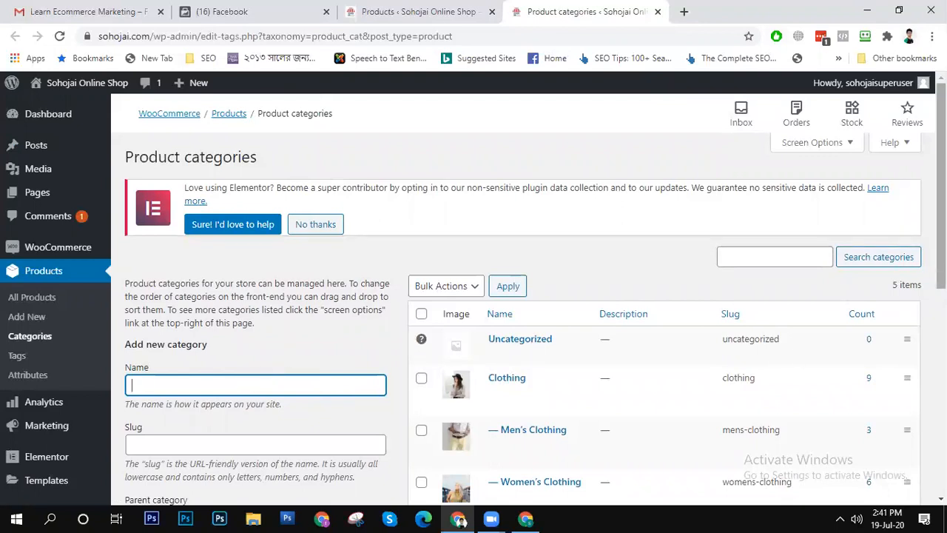
scroll(442, 179, down, 2)
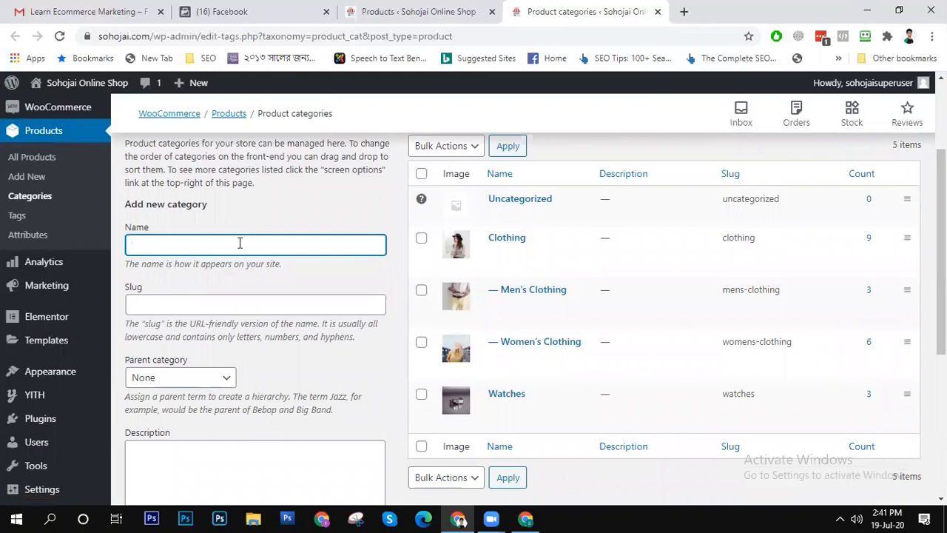
double_click(239, 243)
scroll(252, 320, down, 4)
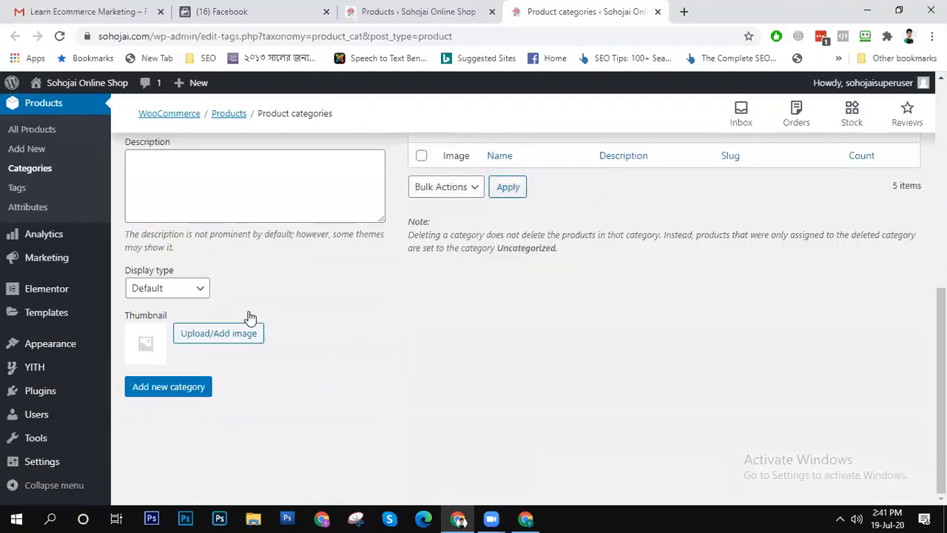
click(195, 388)
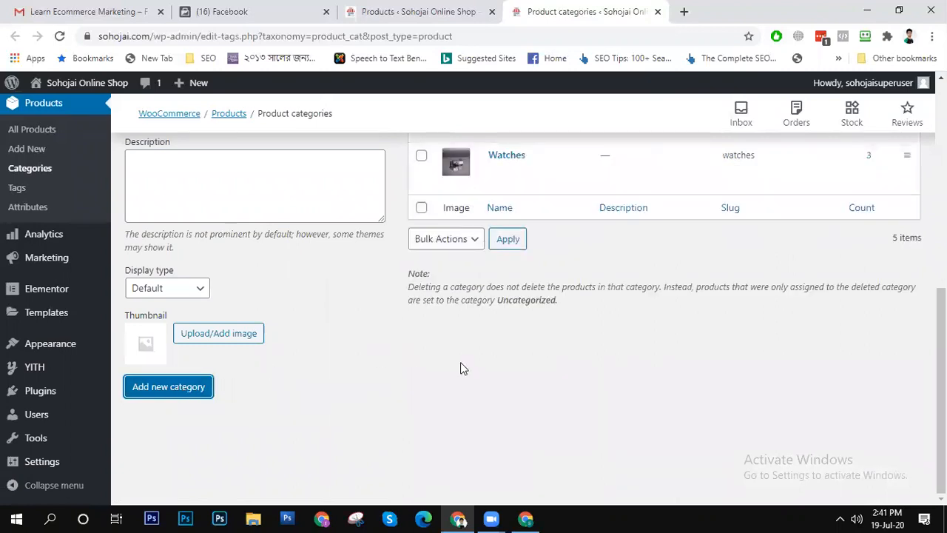
scroll(457, 360, up, 6)
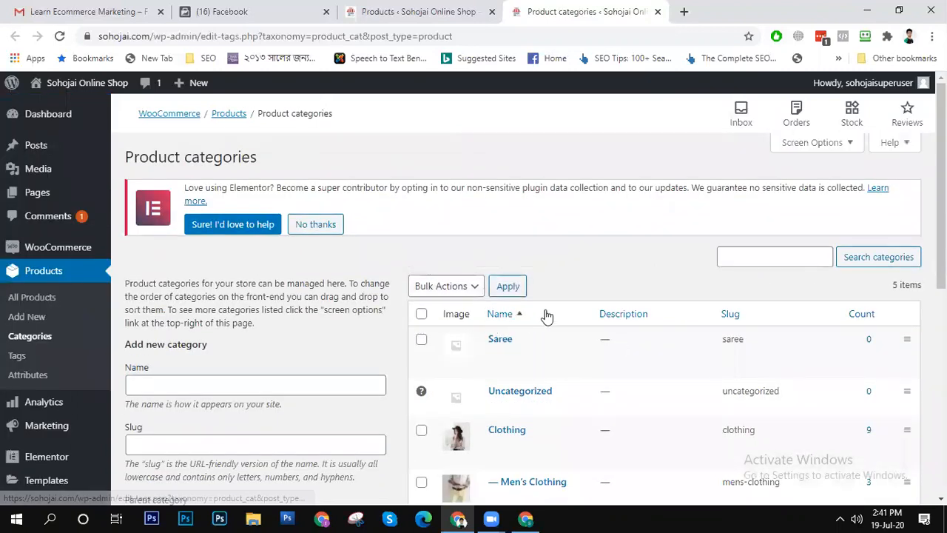
- Return to the full product list and look over its columns, including the Featured marker
click(49, 301)
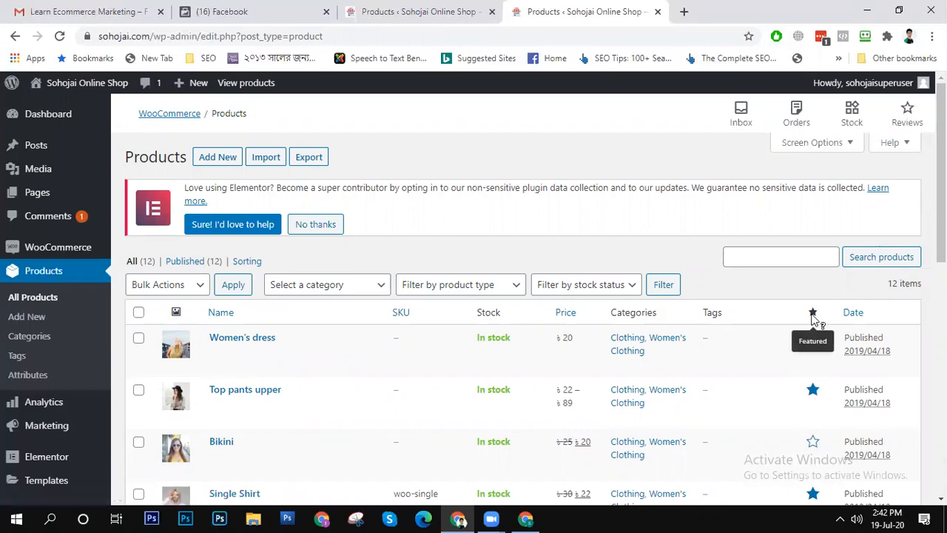
scroll(740, 437, down, 7)
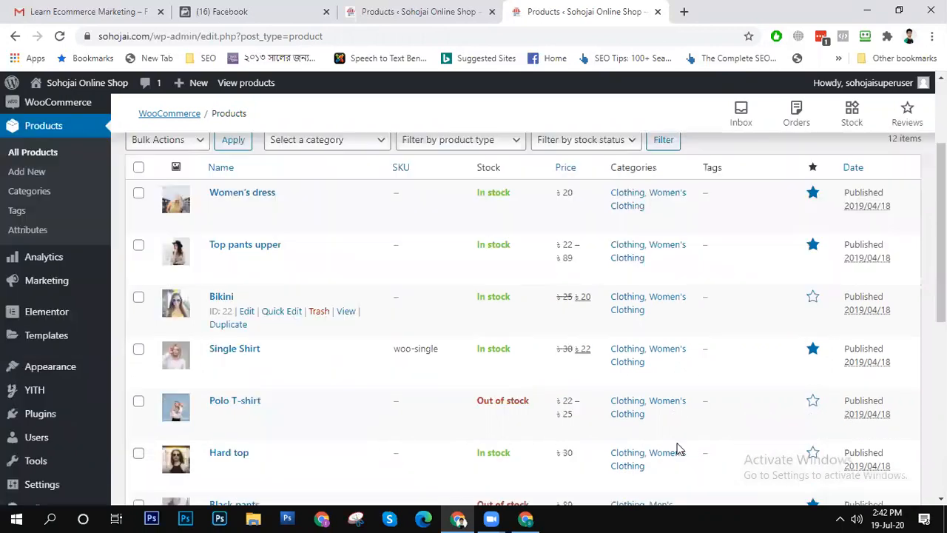
scroll(596, 318, up, 8)
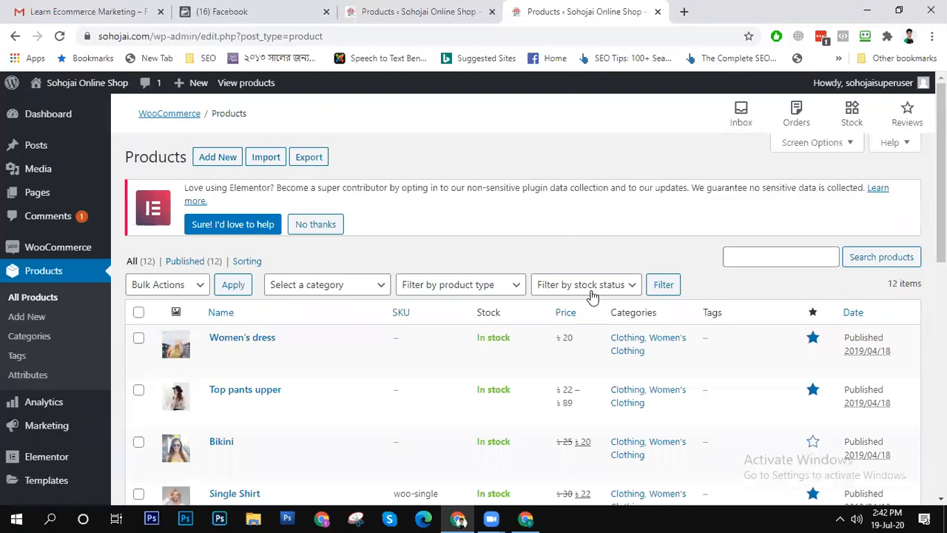
- Start a new product and name it "Muslin Jamdani Saree Without Blouse"
click(215, 164)
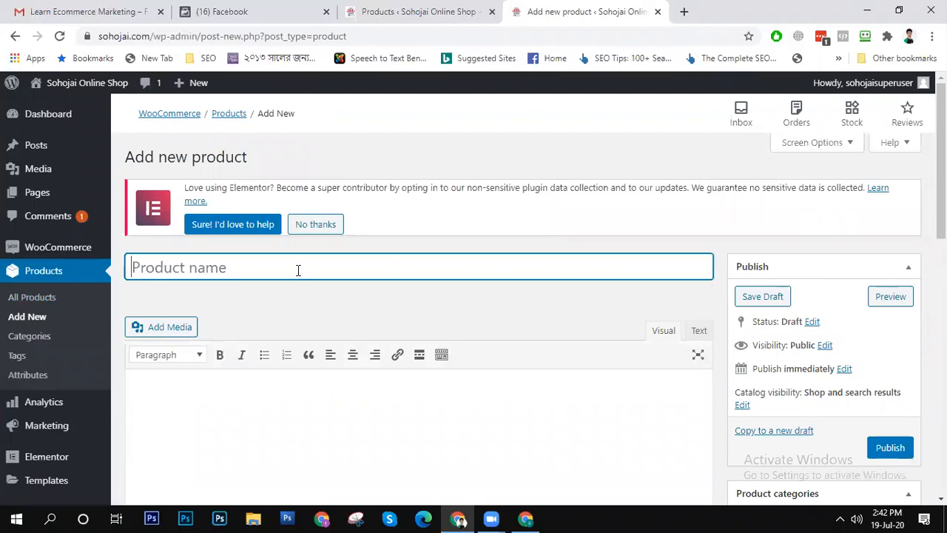
text(Mus)
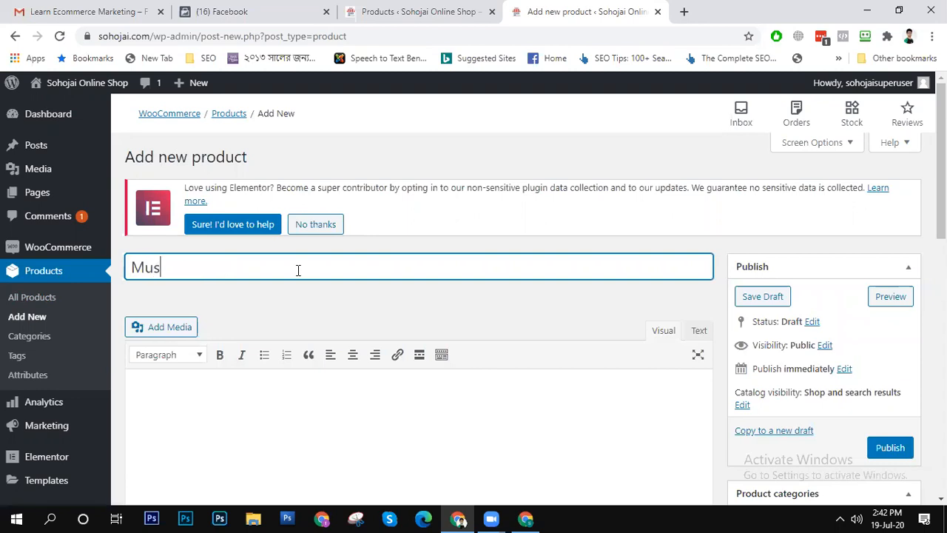
text(lin Sa)
key(BackSpace)
key(BackSpace)
key(BackSpace)
text(Jam,)
text(dani S)
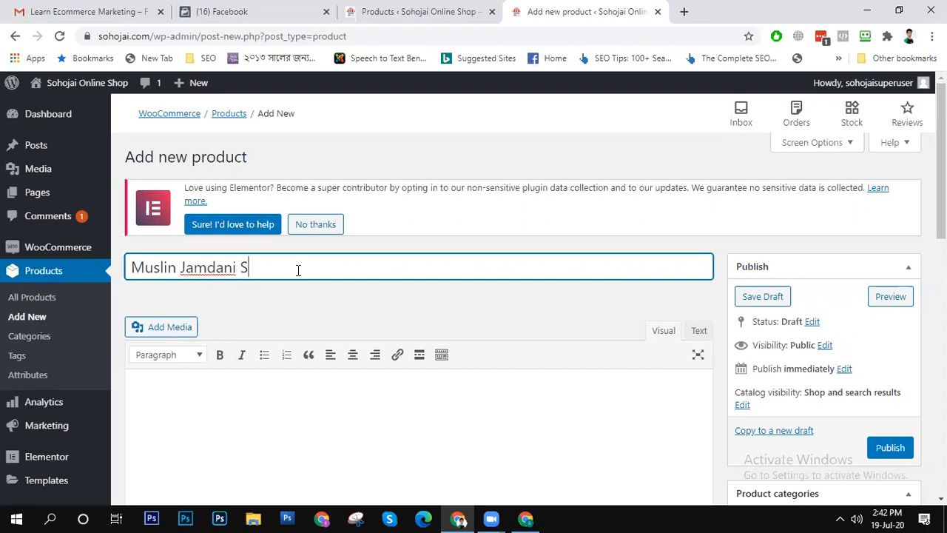
text(aree Without Blouse)
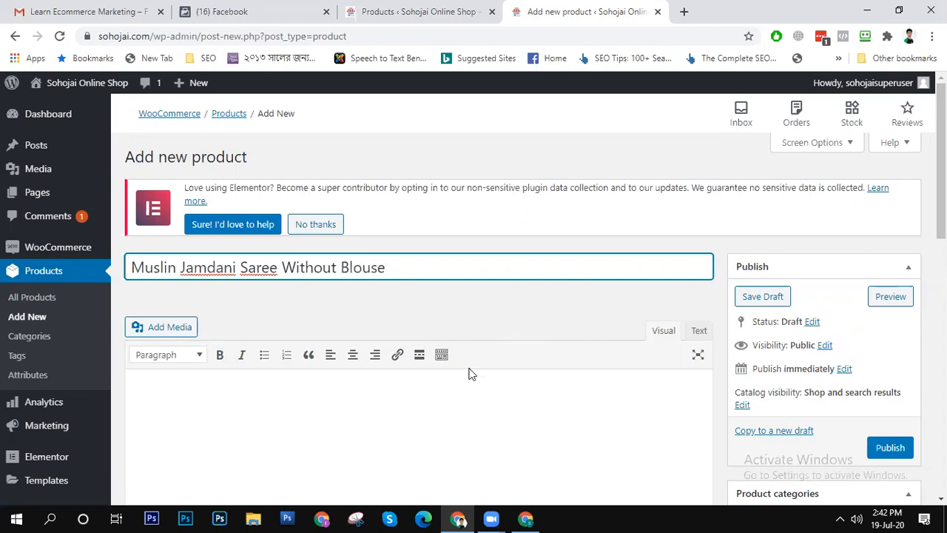
click(402, 390)
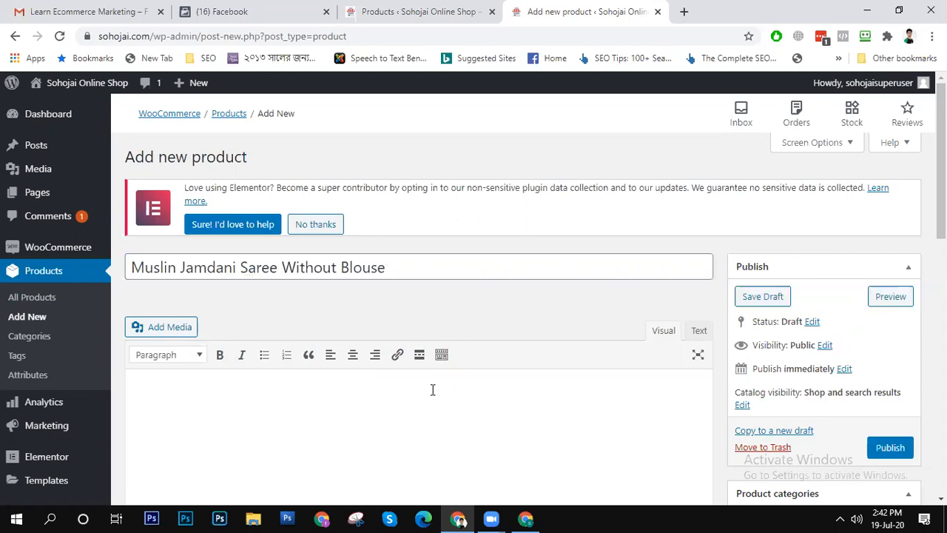
click(334, 267)
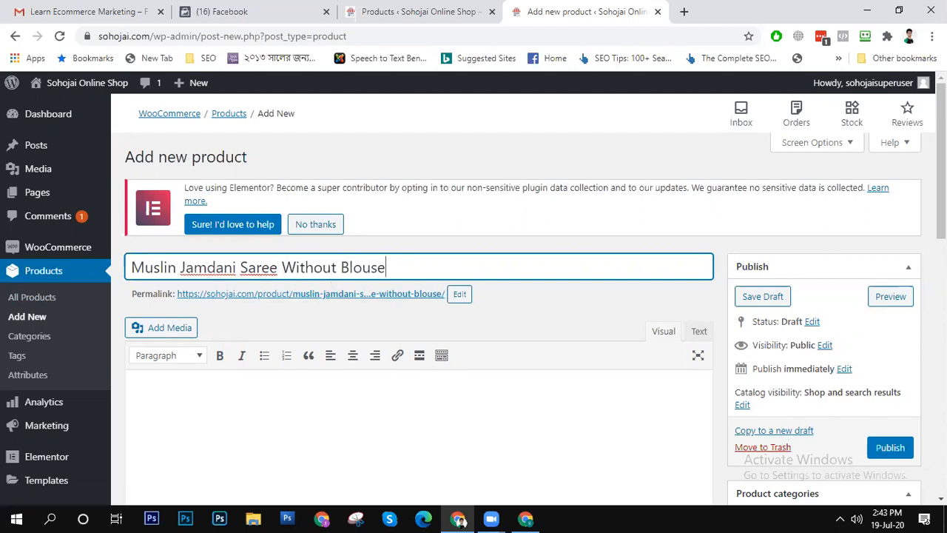
key(Tab)
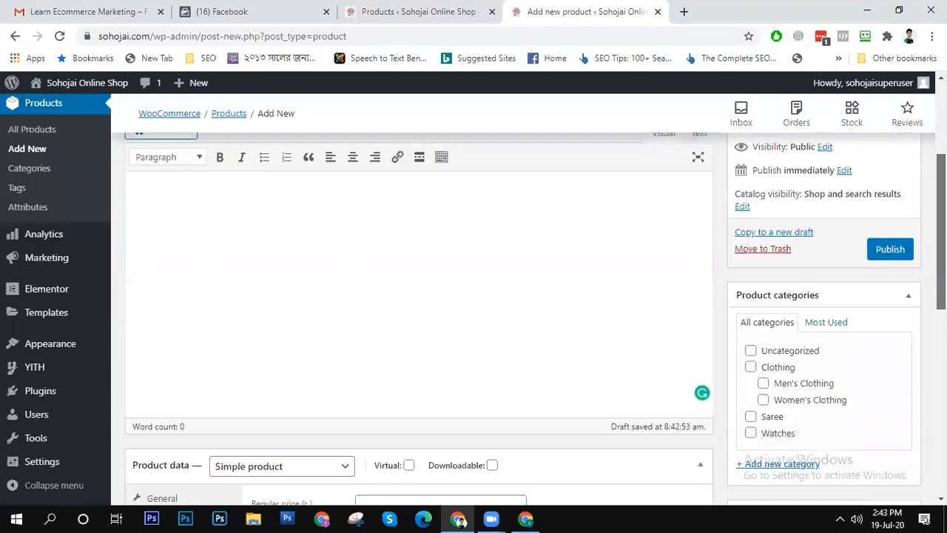
- Assign the product to the Saree category and shorten its permalink slug to muslin-jamdani-saree
drag(942, 230, 941, 261)
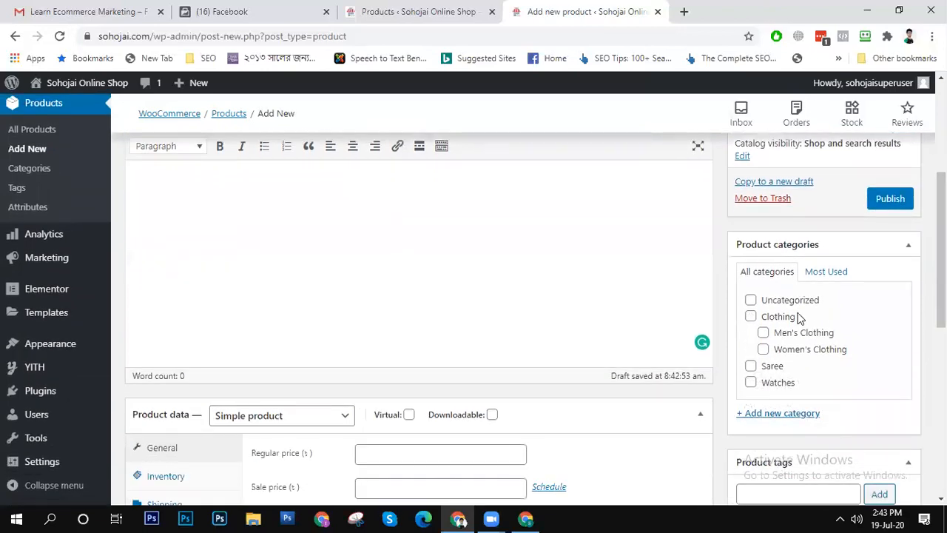
click(763, 369)
drag(941, 244, 941, 198)
click(459, 178)
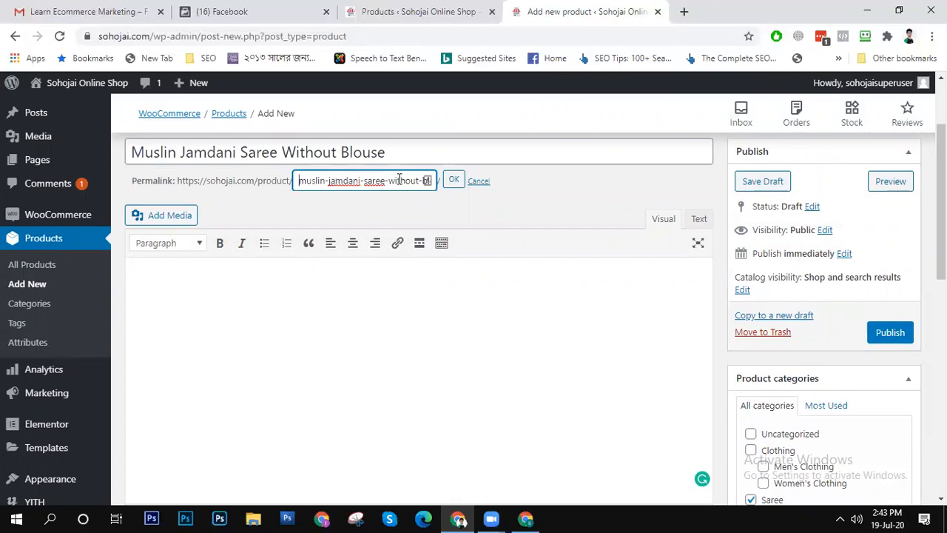
drag(385, 181, 616, 165)
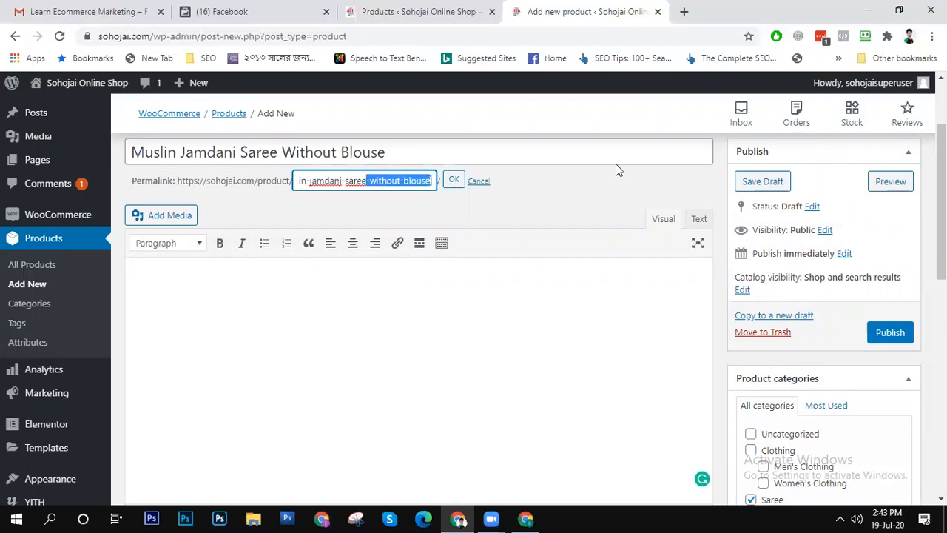
key(BackSpace)
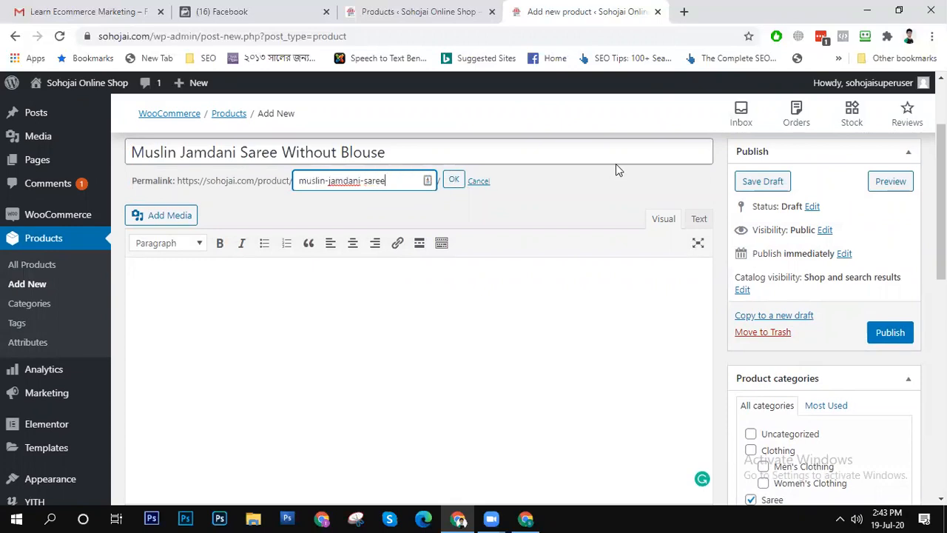
click(453, 181)
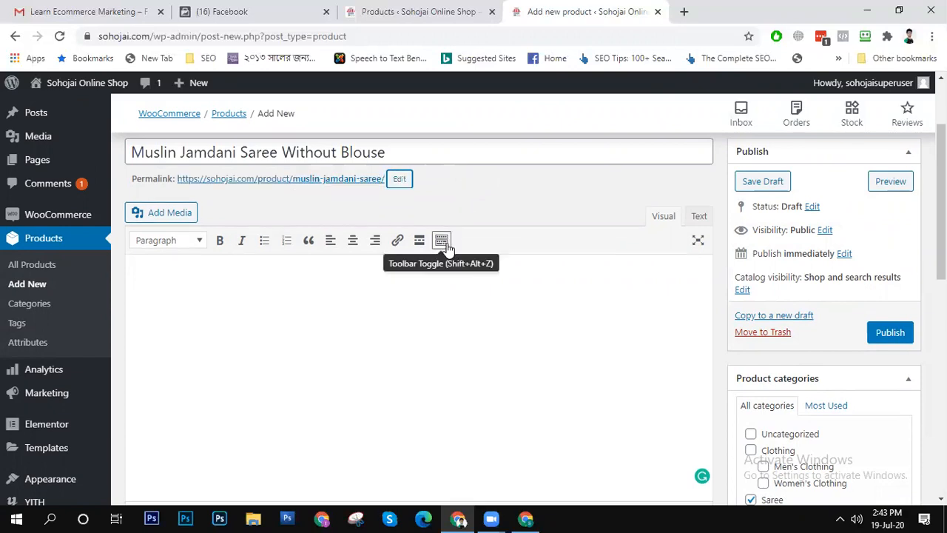
- Expand the description editor's formatting toolbar and look over the product data and product categories sections
click(441, 241)
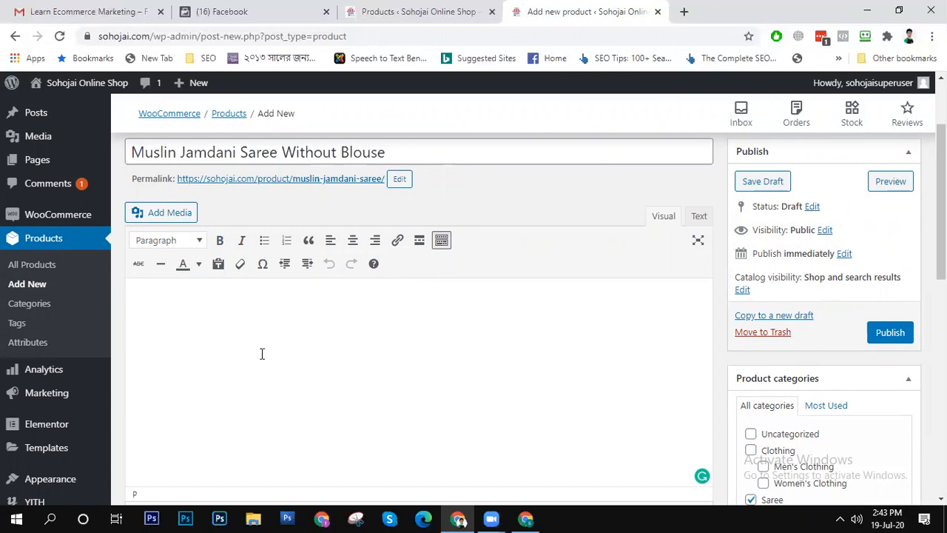
scroll(262, 353, down, 3)
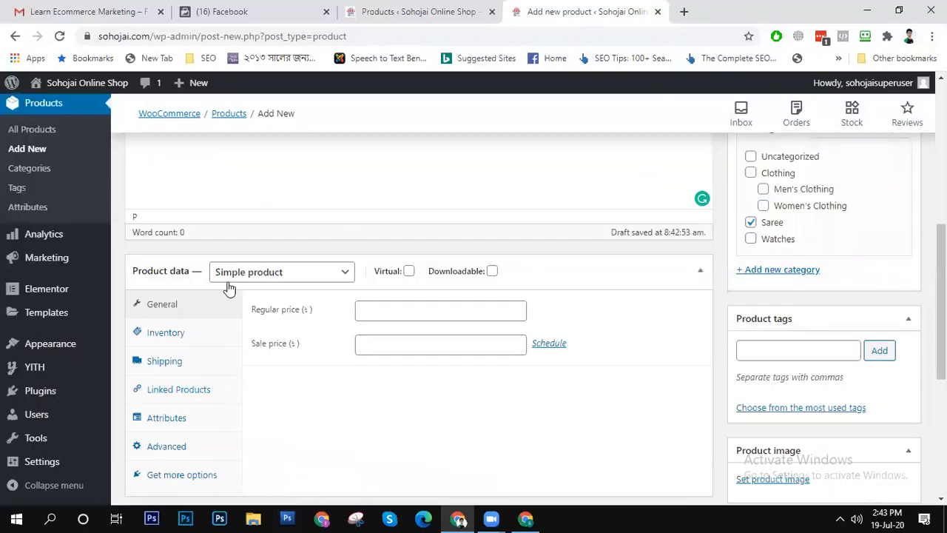
scroll(226, 363, up, 1)
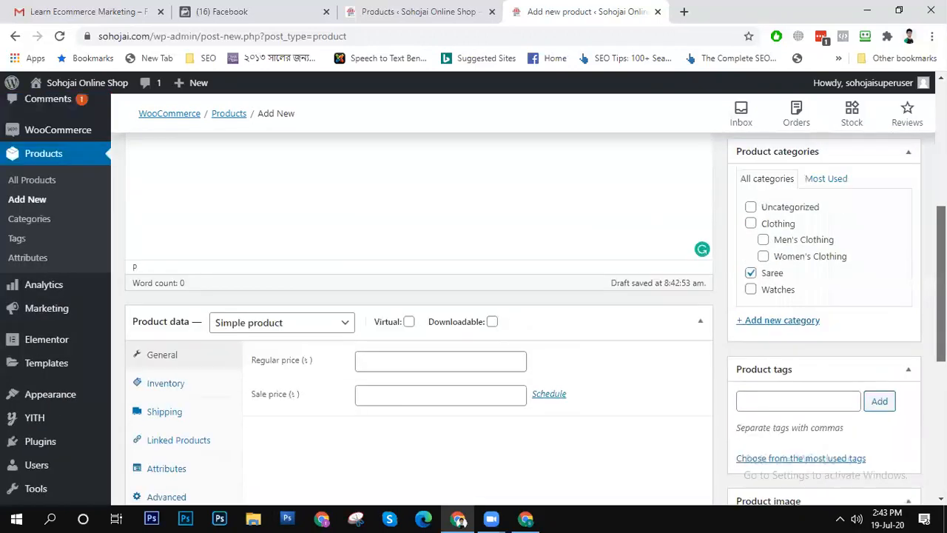
scroll(169, 255, up, 2)
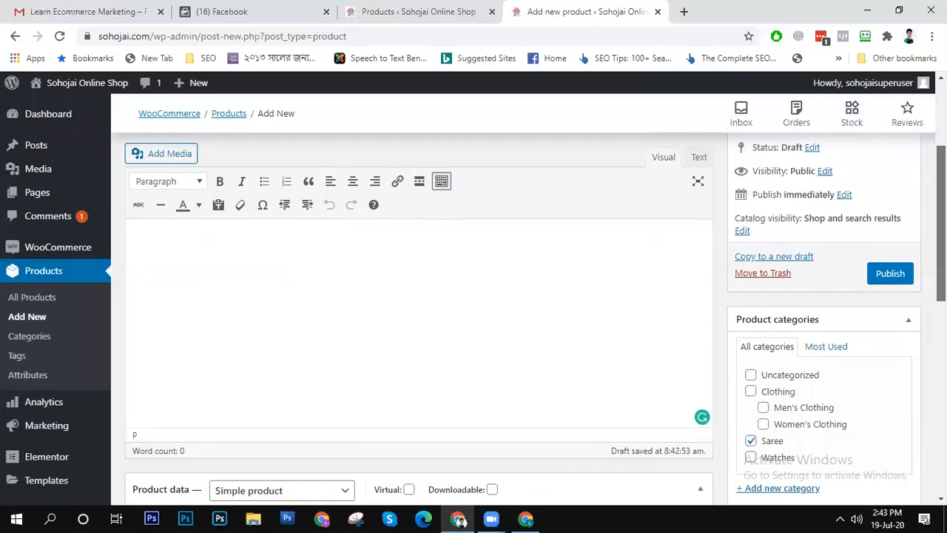
scroll(710, 296, down, 1)
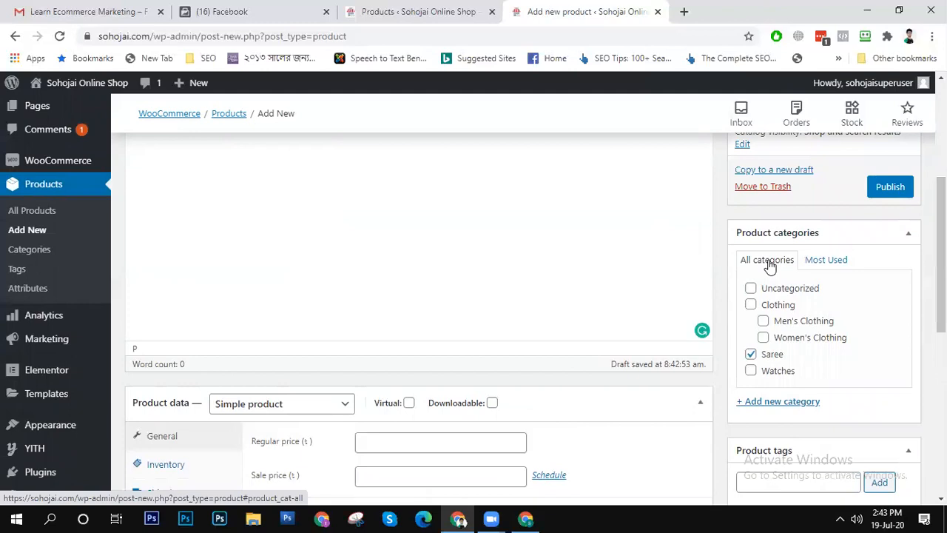
- Write "Description of jamdani saree" as the product's main description, correcting the misspelled first word
text(cription of j)
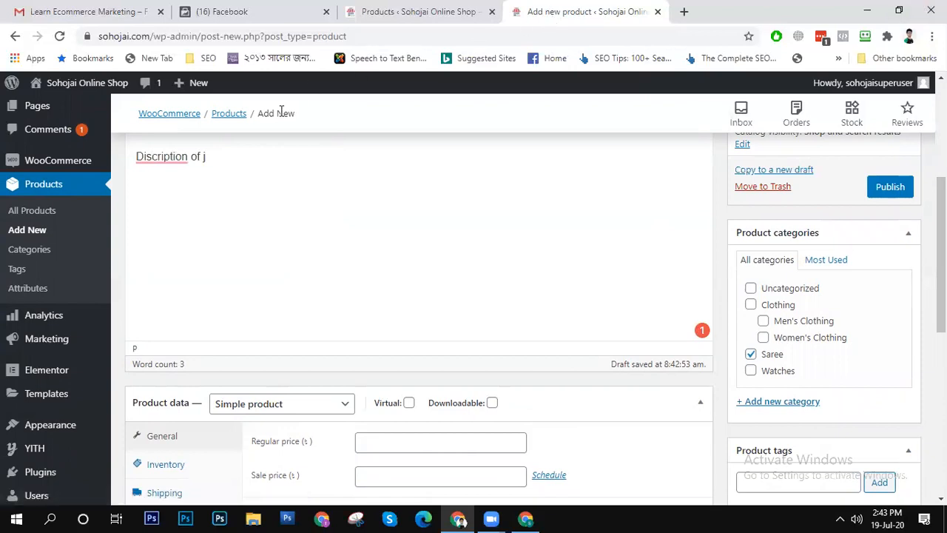
mouse_move(161, 157)
click(174, 192)
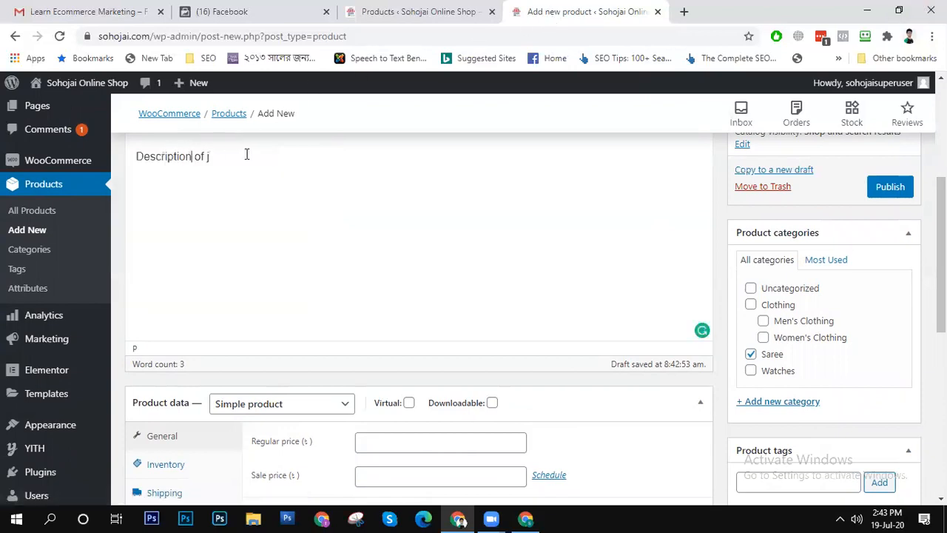
text(amdani saree)
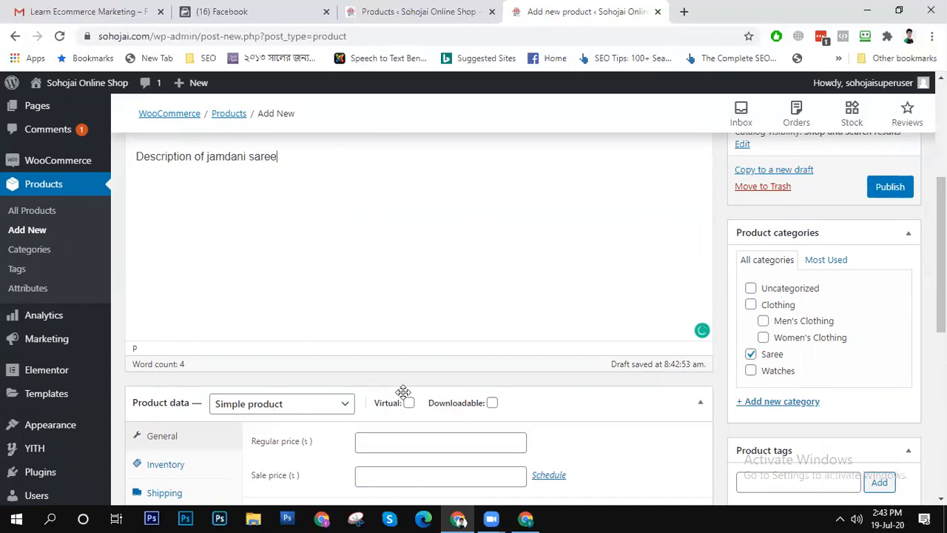
- Check the available product types and change the product data type to Variable product
scroll(837, 259, down, 2)
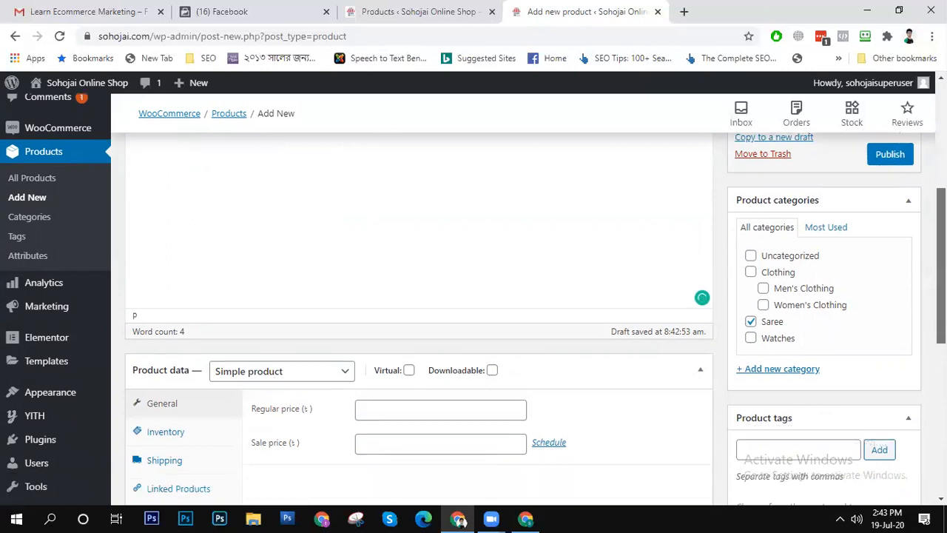
click(292, 322)
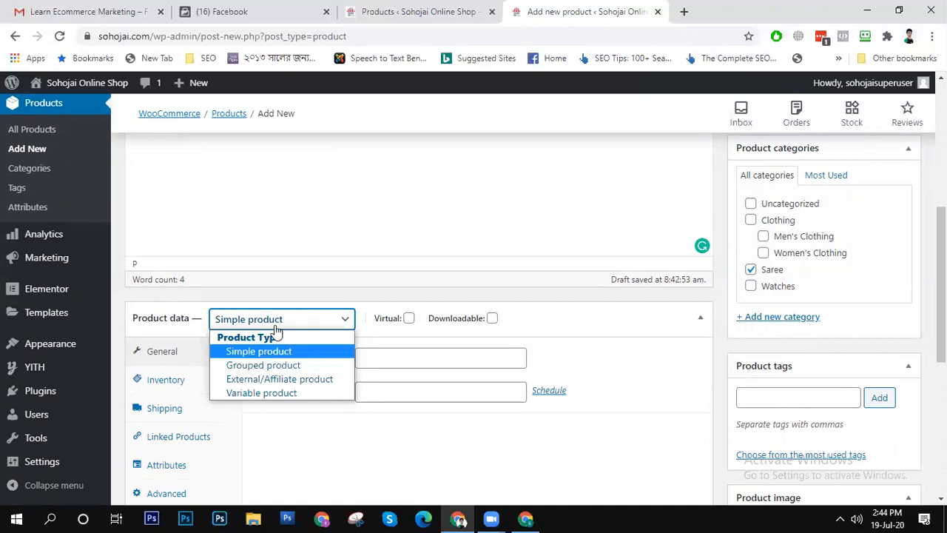
click(274, 327)
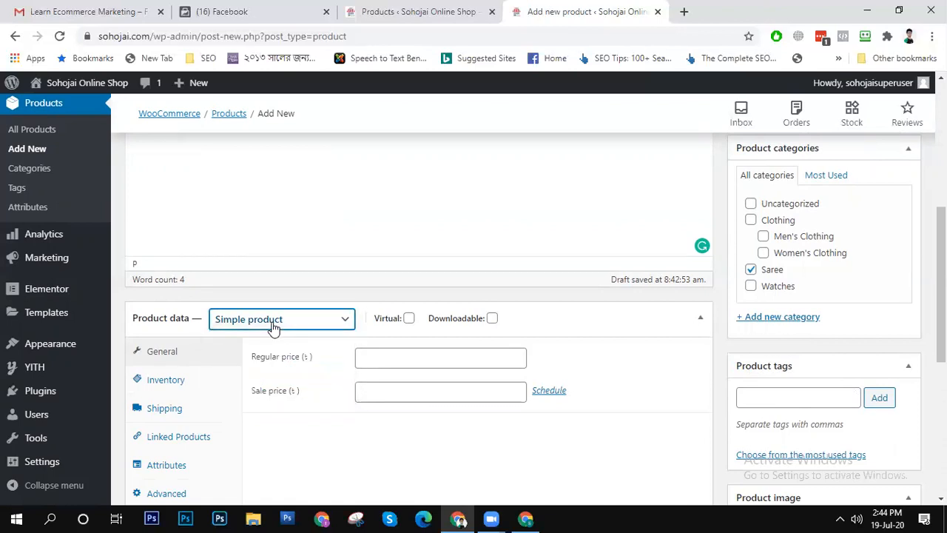
click(416, 360)
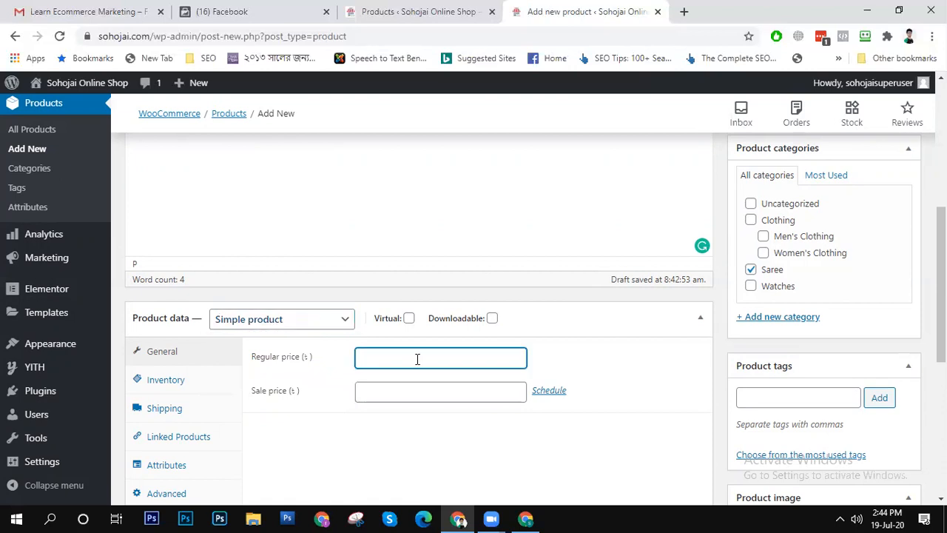
click(310, 320)
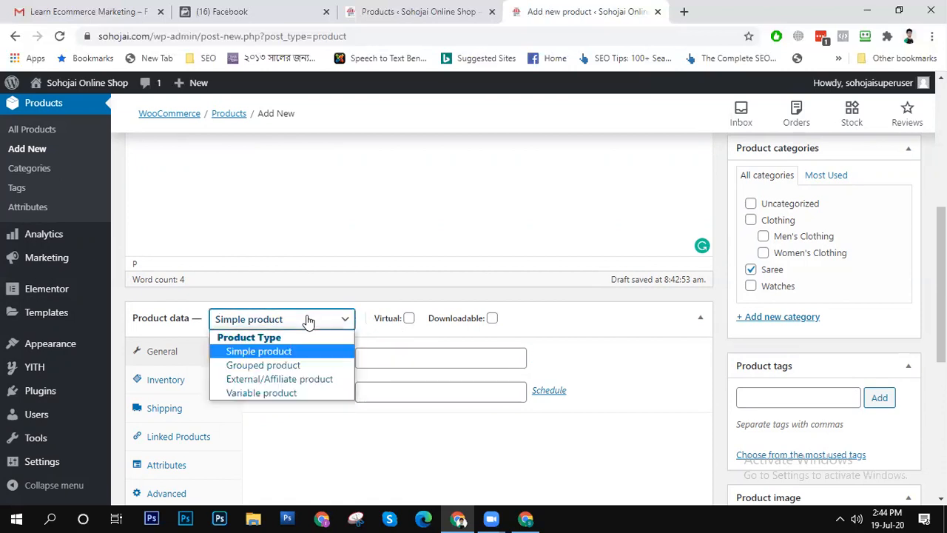
click(293, 393)
- Set the product's SKU to 10 in its inventory data
click(408, 358)
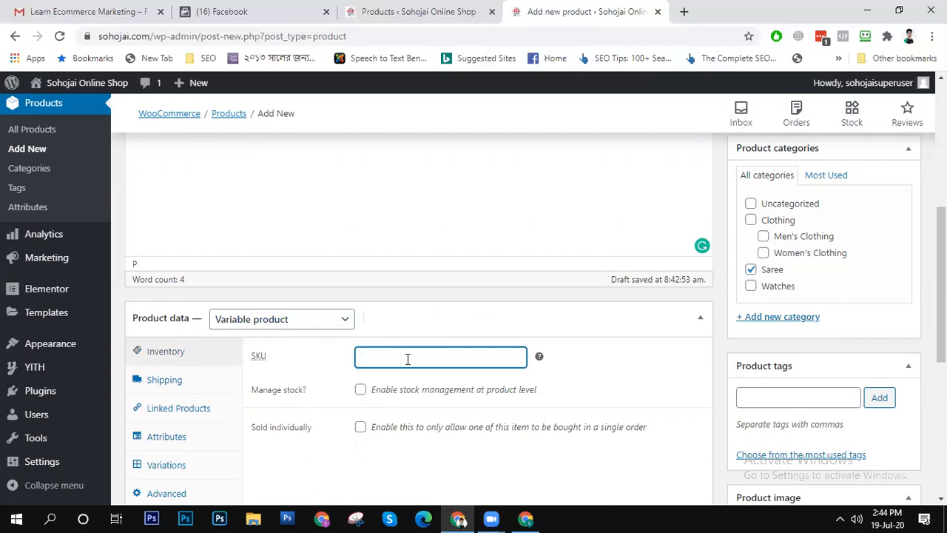
mouse_move(258, 363)
mouse_move(540, 358)
text(5)
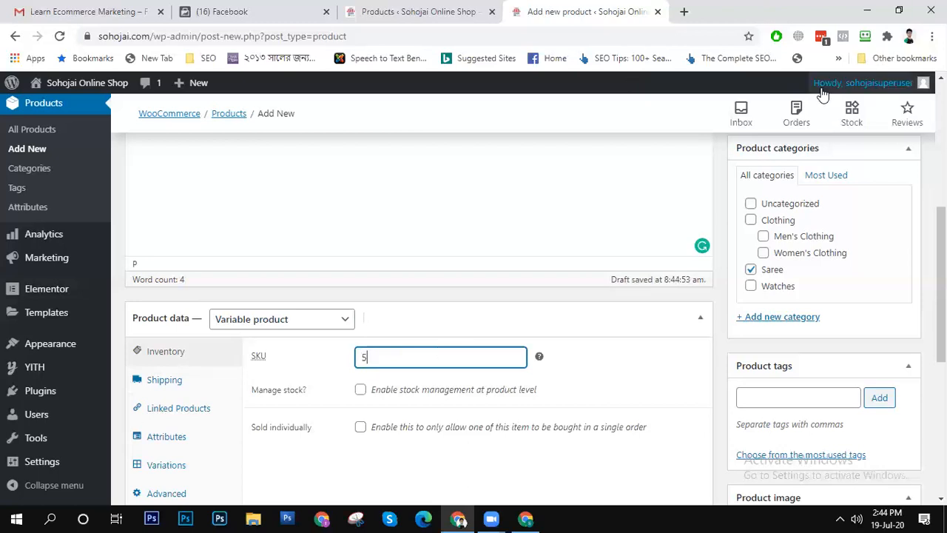
drag(388, 357, 360, 358)
text(10)
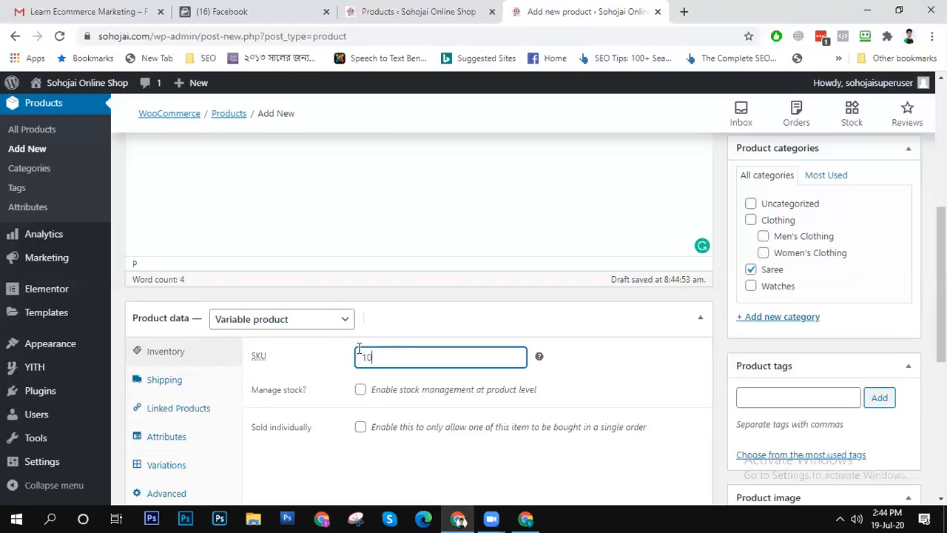
- Enable product-level stock management with a stock quantity of 3, and allow only one of this item per order
click(411, 389)
click(360, 390)
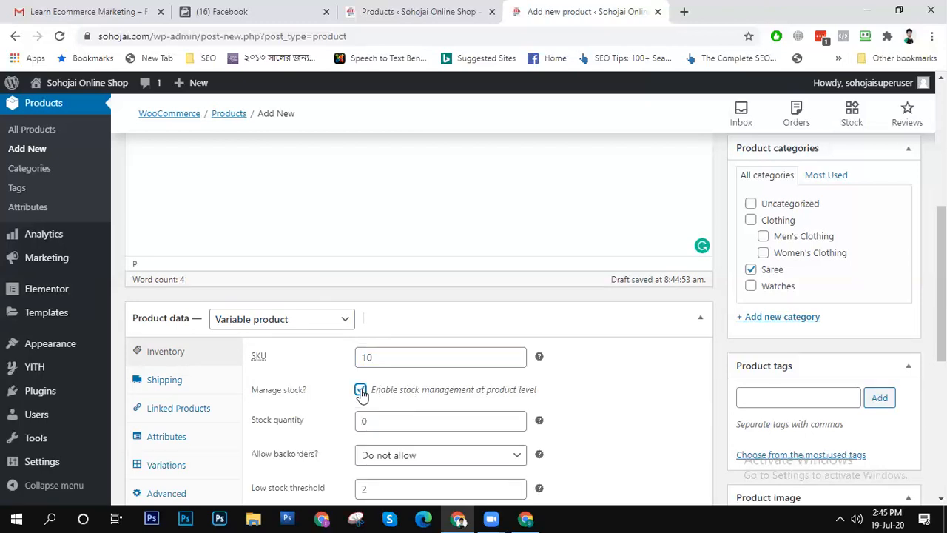
click(401, 412)
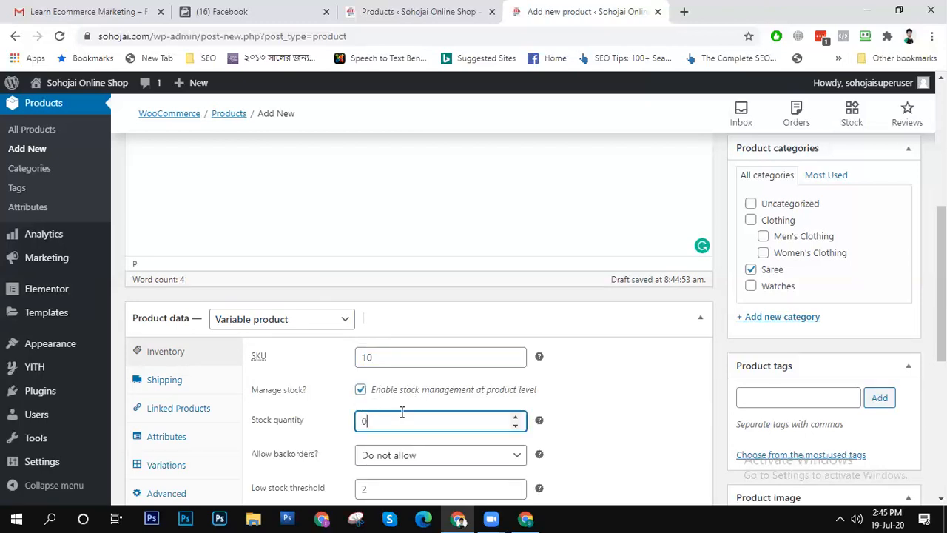
drag(402, 421, 332, 421)
text(2)
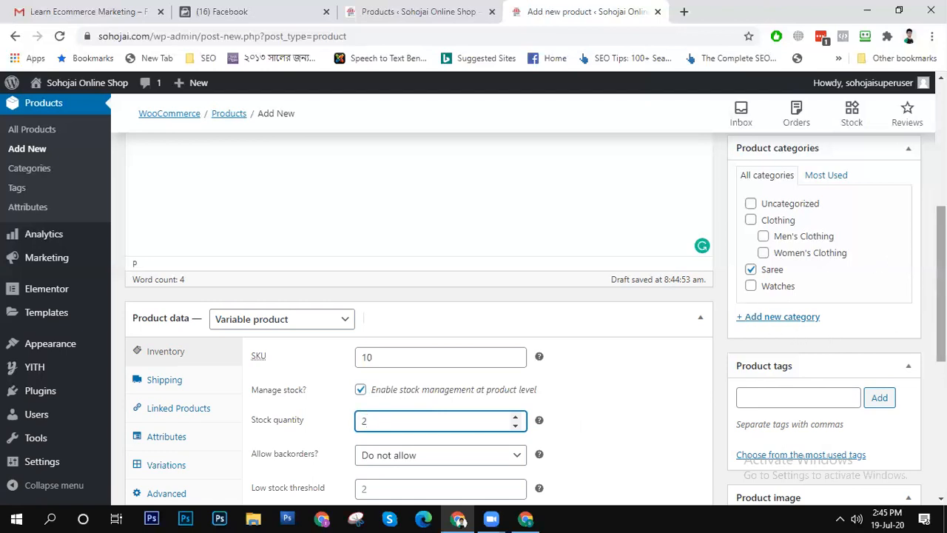
scroll(663, 286, down, 2)
key(BackSpace)
text(3)
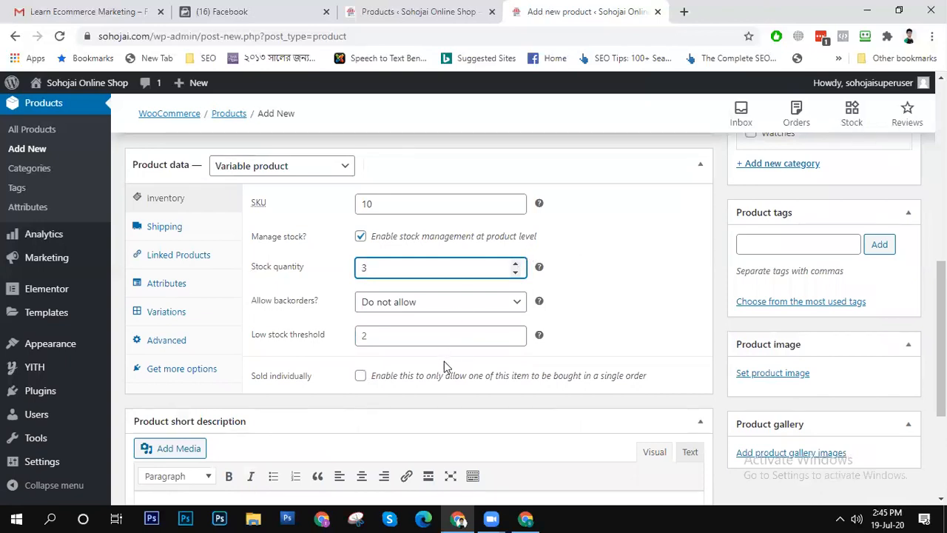
click(362, 377)
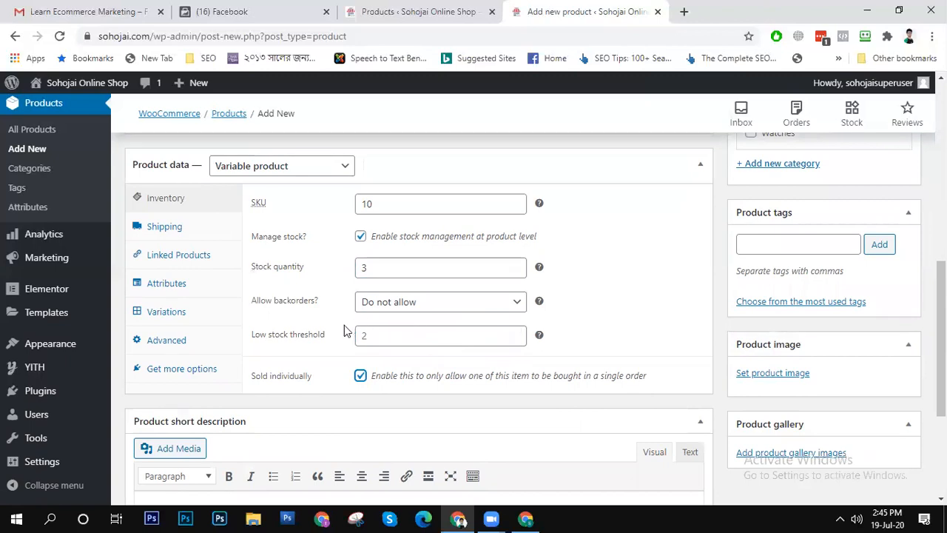
scroll(311, 324, down, 1)
scroll(311, 323, down, 3)
click(302, 360)
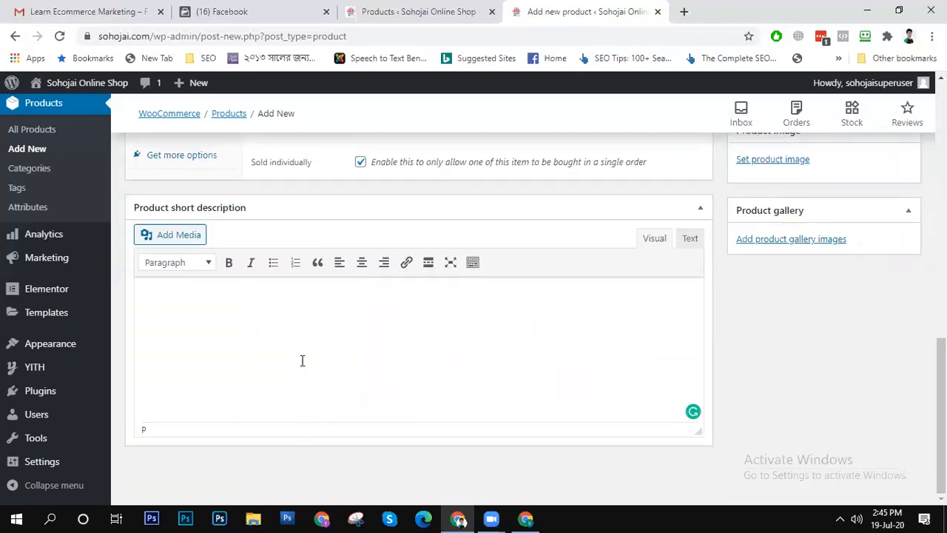
text(*()
key(BackSpace)
key(BackSpace)
drag(942, 370, 941, 284)
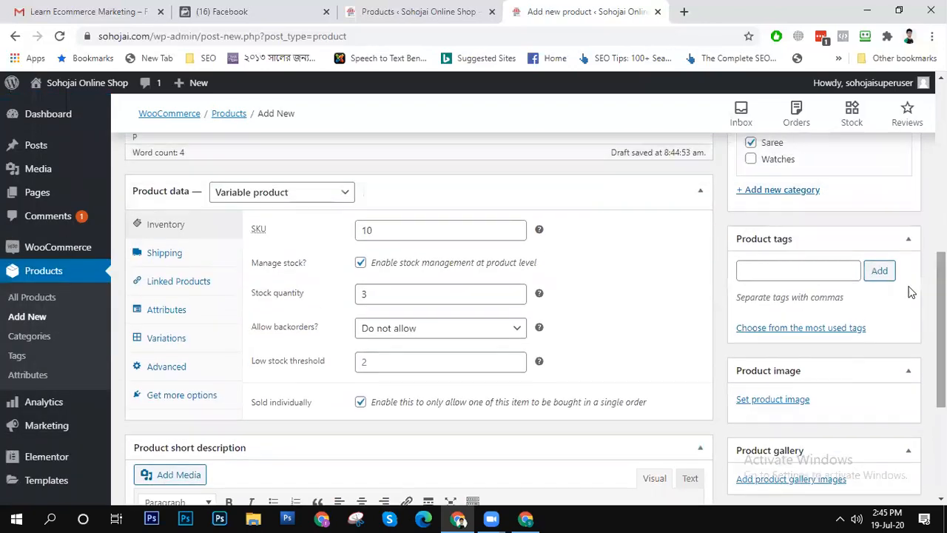
click(293, 232)
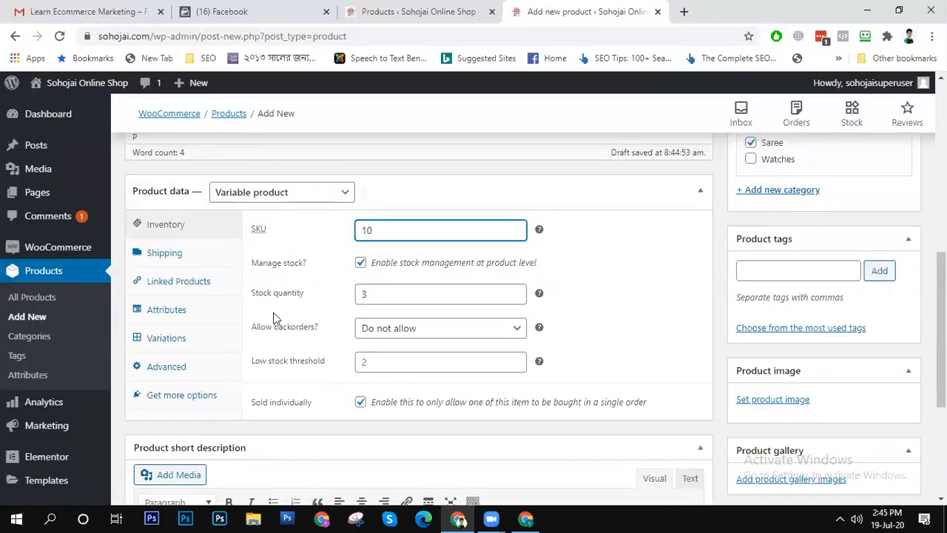
- Check the shipping class options in the product's shipping data and set the weight to 1.5 kg
click(177, 254)
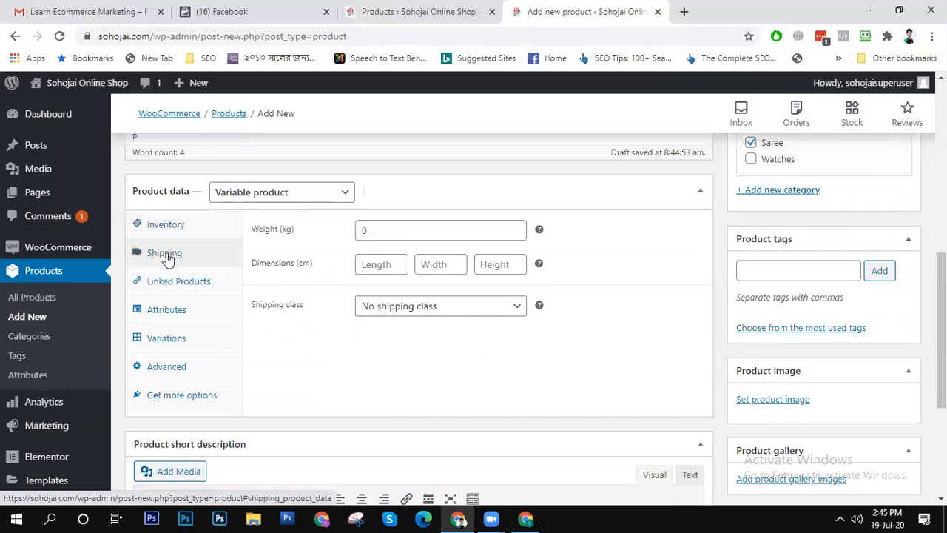
click(441, 312)
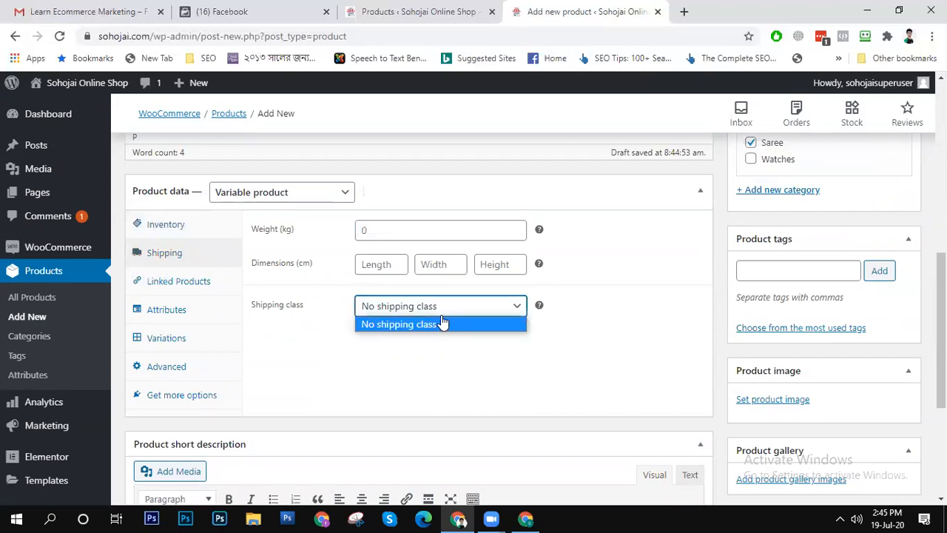
click(442, 314)
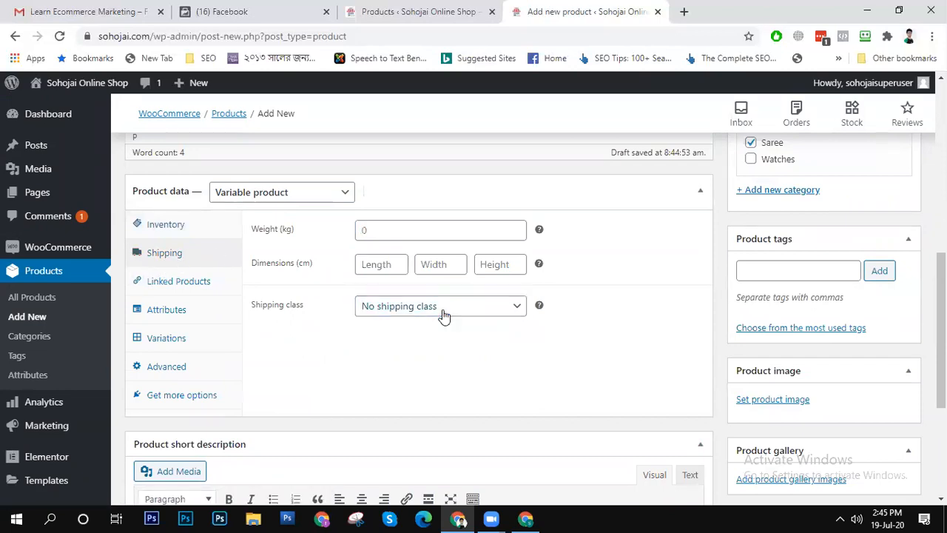
click(385, 232)
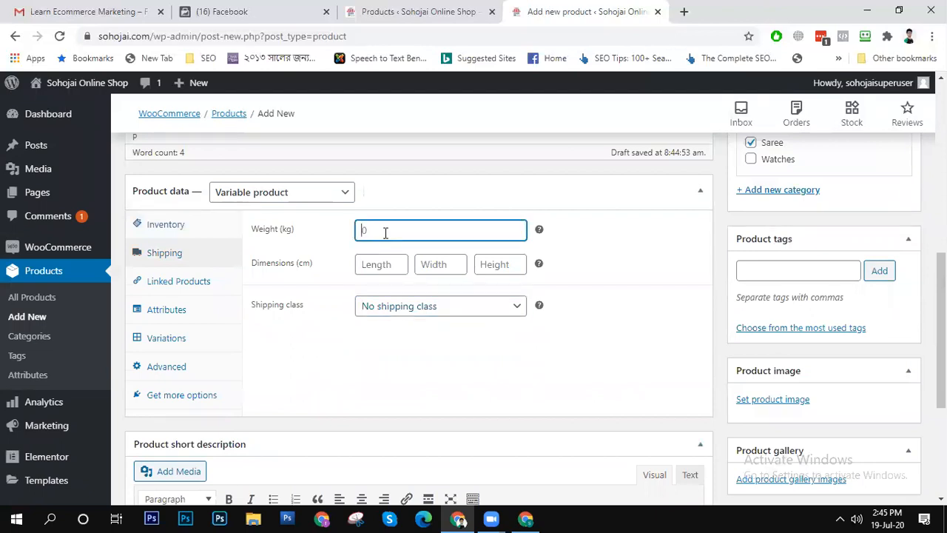
text(1.5)
- Set the product's shipping dimensions to length 45, width 35 and height 17 cm
click(373, 265)
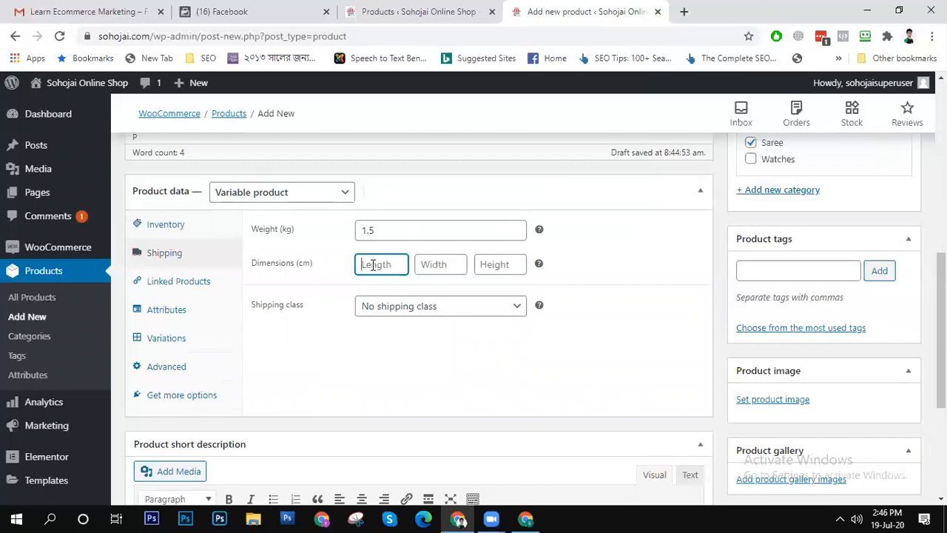
text(45)
mouse_move(820, 95)
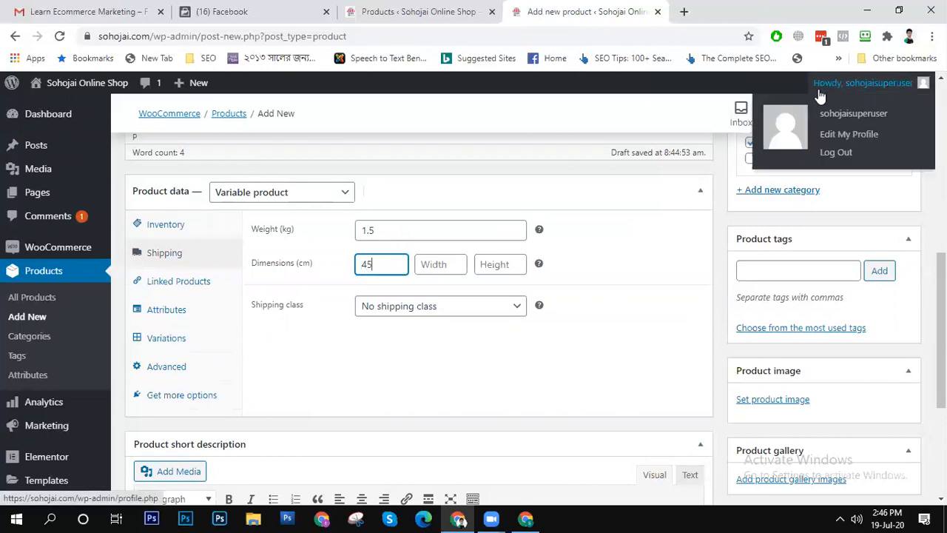
click(449, 267)
click(389, 269)
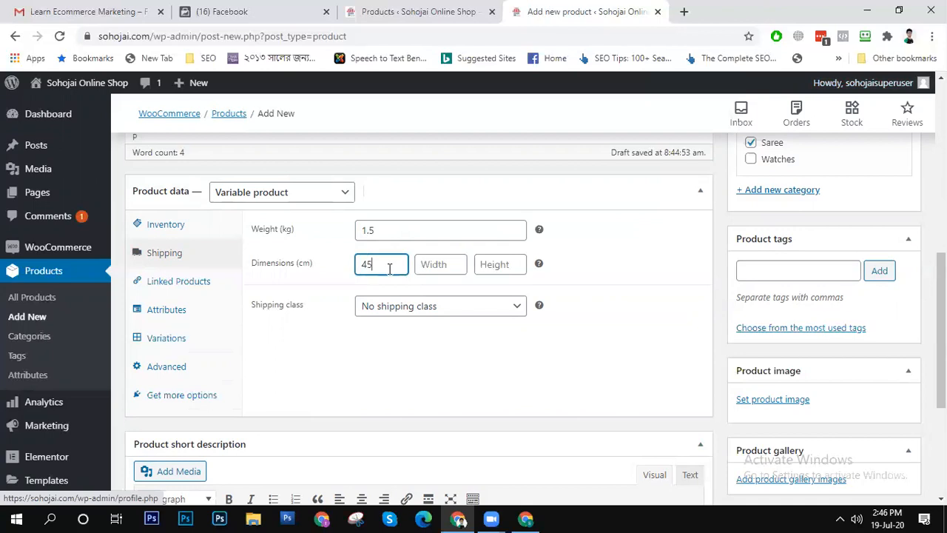
click(297, 268)
key(BackSpace)
text(45)
click(447, 265)
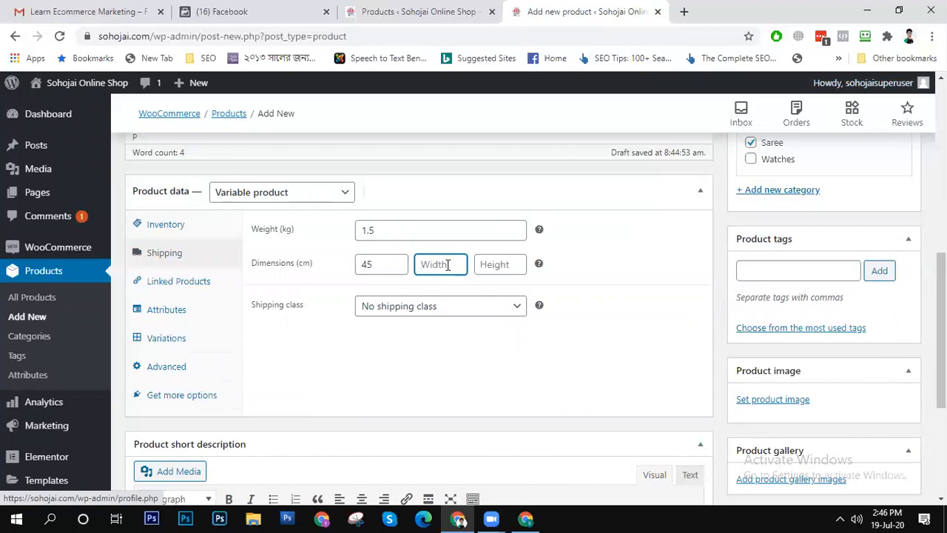
text(35)
click(493, 265)
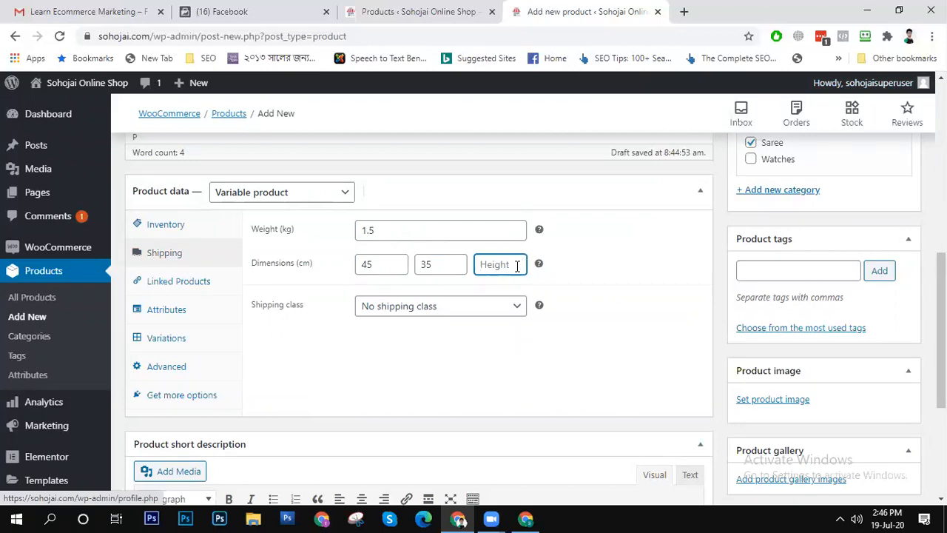
text(17)
click(650, 280)
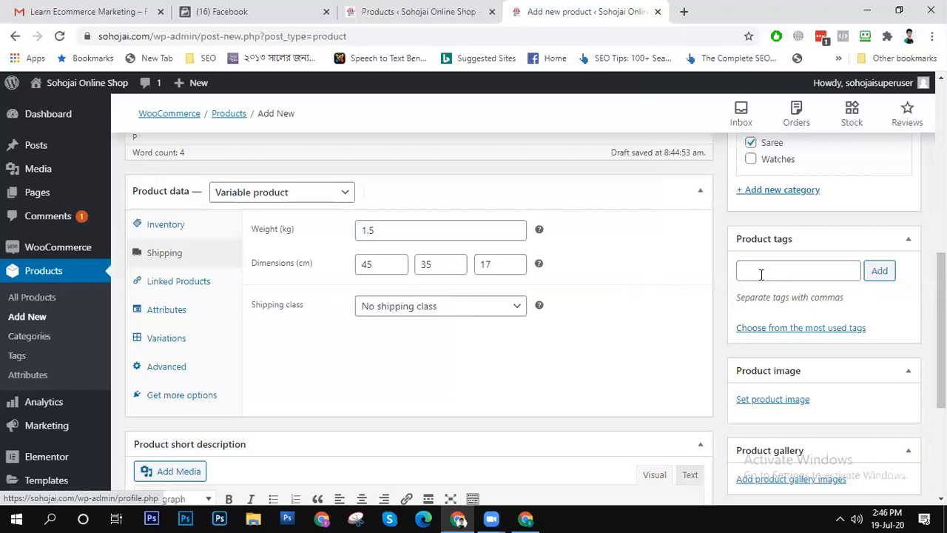
- Look over the product's linked products settings, including the upsells product search
drag(941, 316, 941, 348)
drag(941, 309, 886, 279)
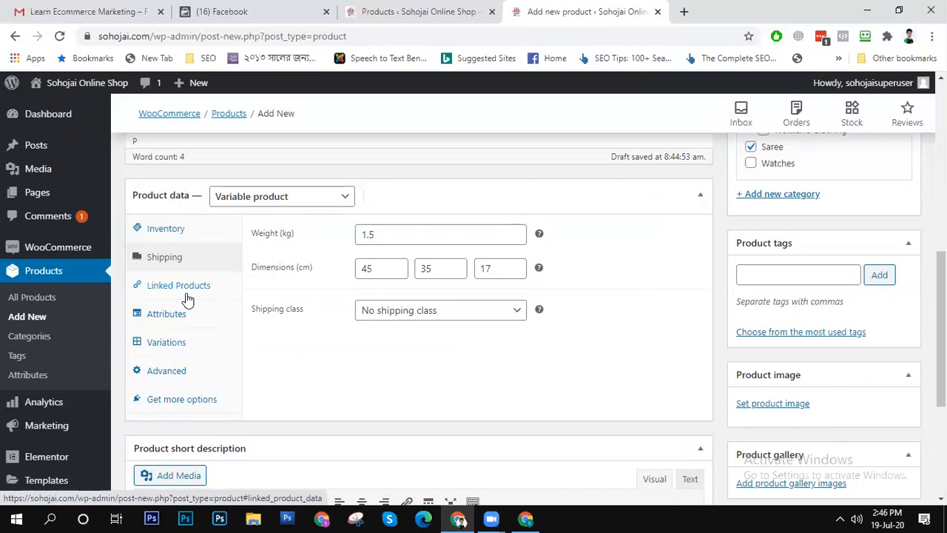
click(267, 304)
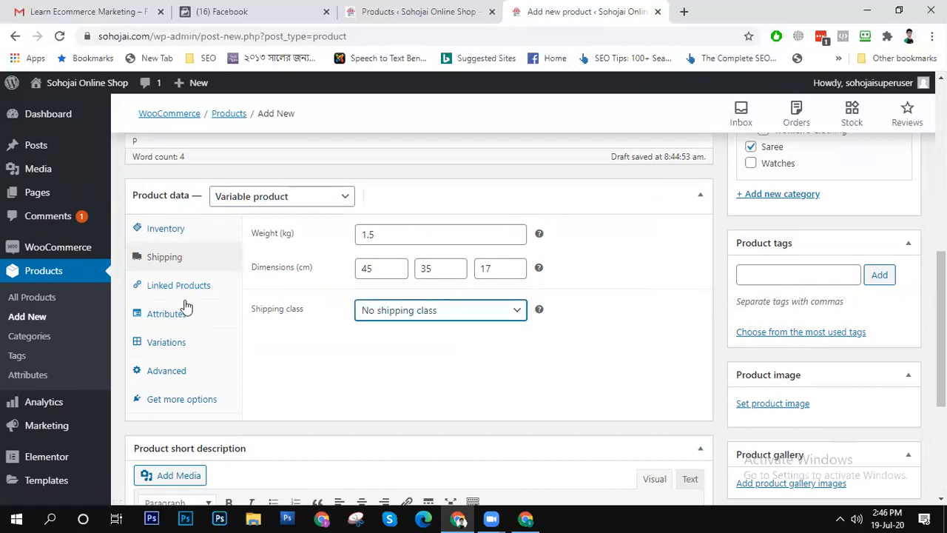
click(157, 290)
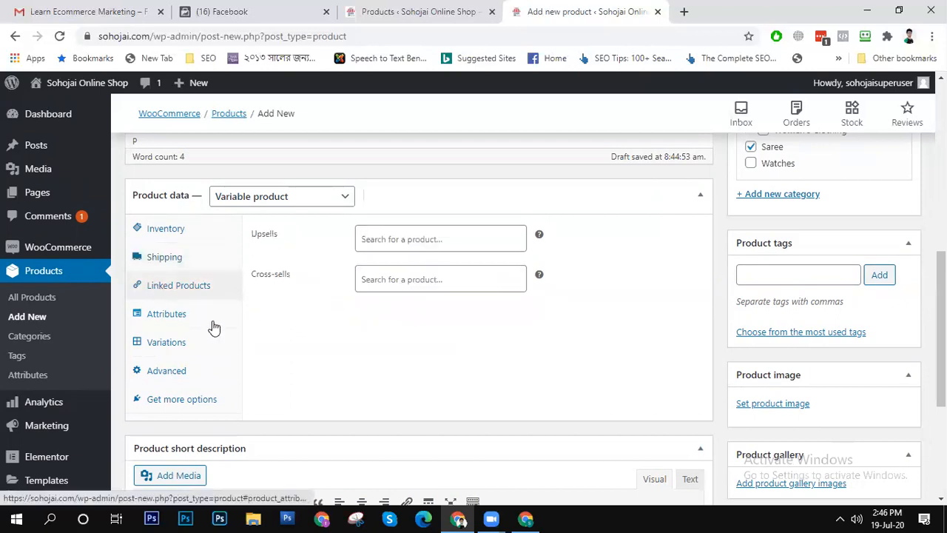
click(456, 234)
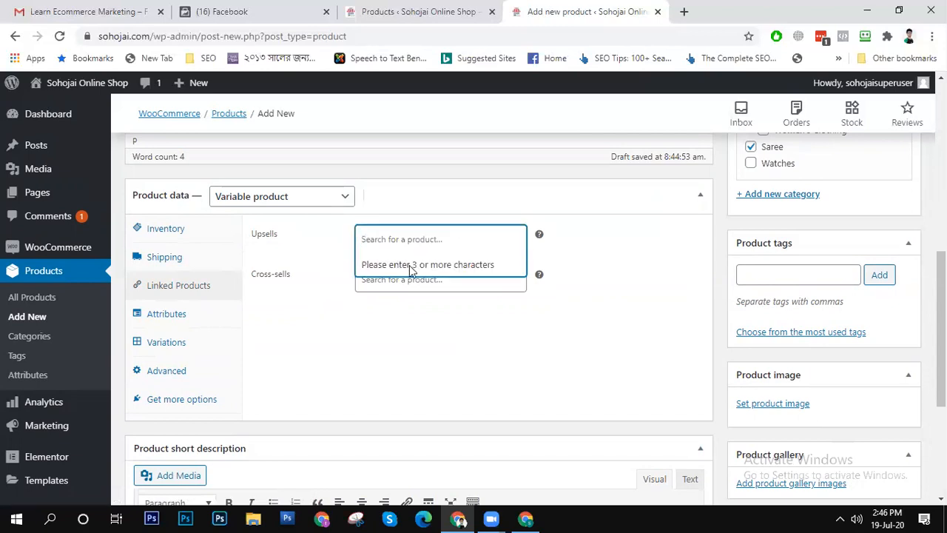
click(412, 271)
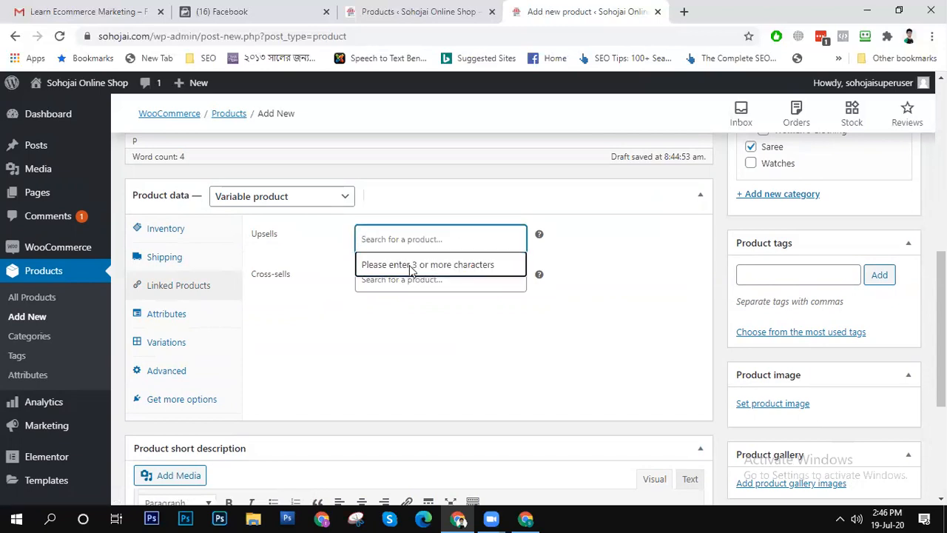
click(437, 235)
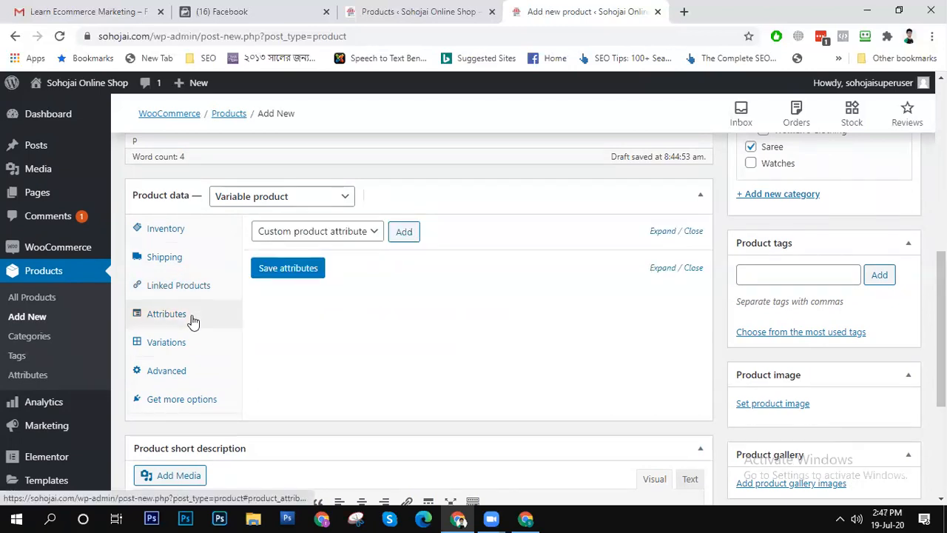
- Try to save a custom product attribute marked for variations without giving it a name or values
click(358, 233)
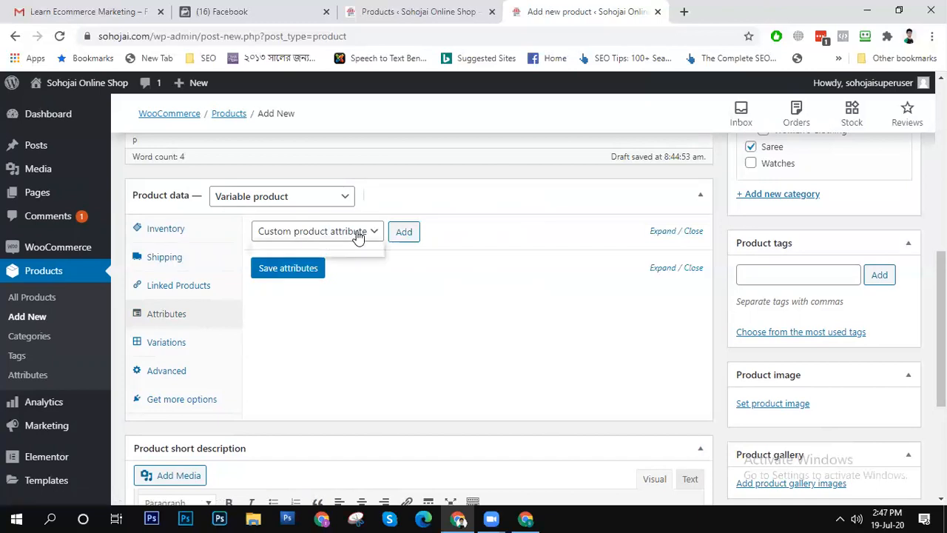
click(411, 238)
click(404, 233)
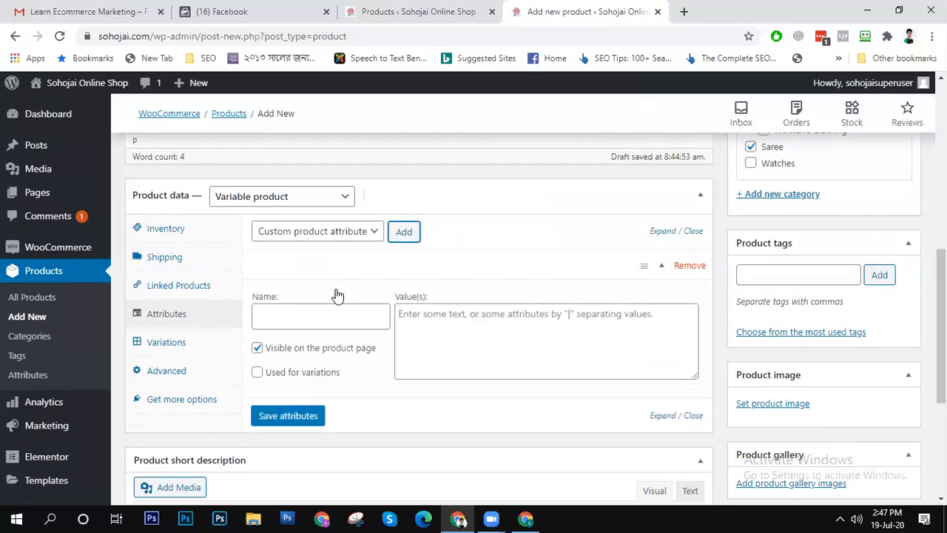
click(304, 313)
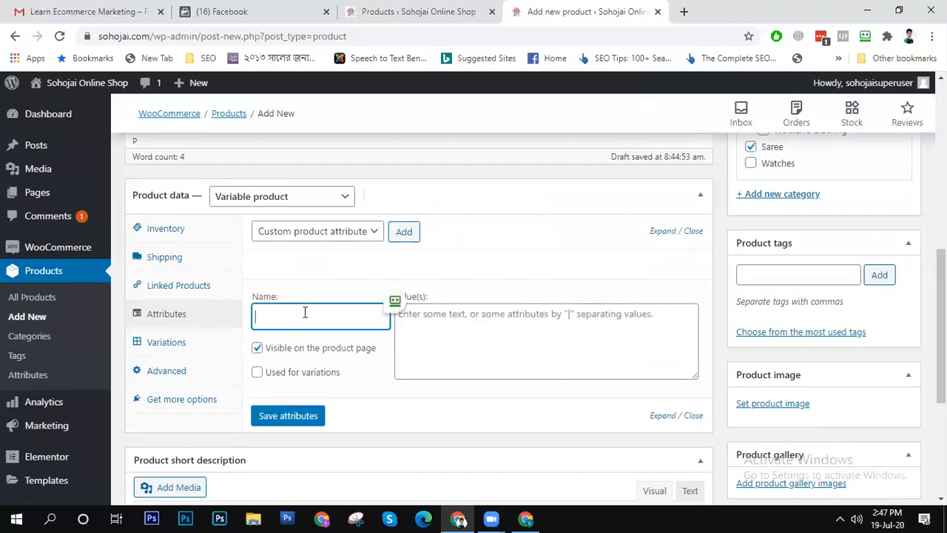
click(257, 372)
click(302, 319)
click(305, 418)
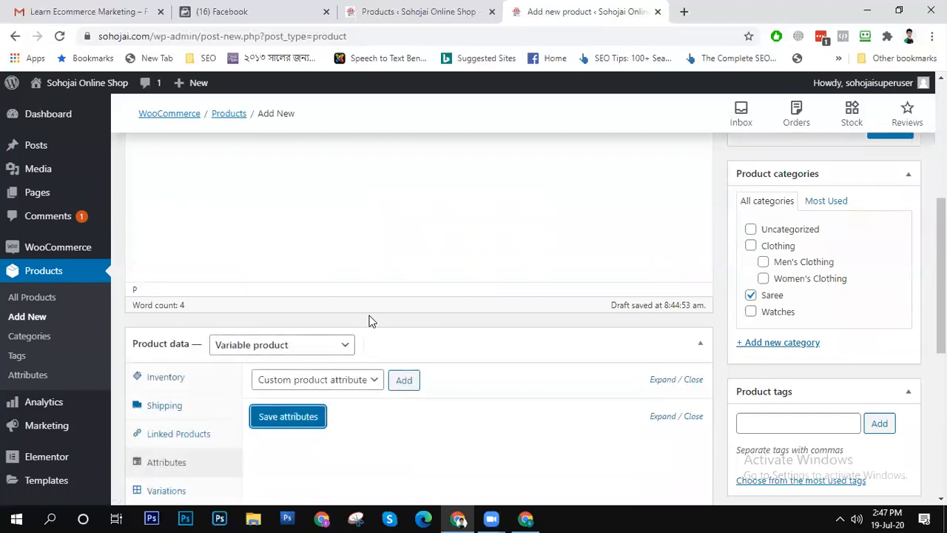
- Check the available attribute types and what the product's variations settings require
click(344, 385)
click(474, 378)
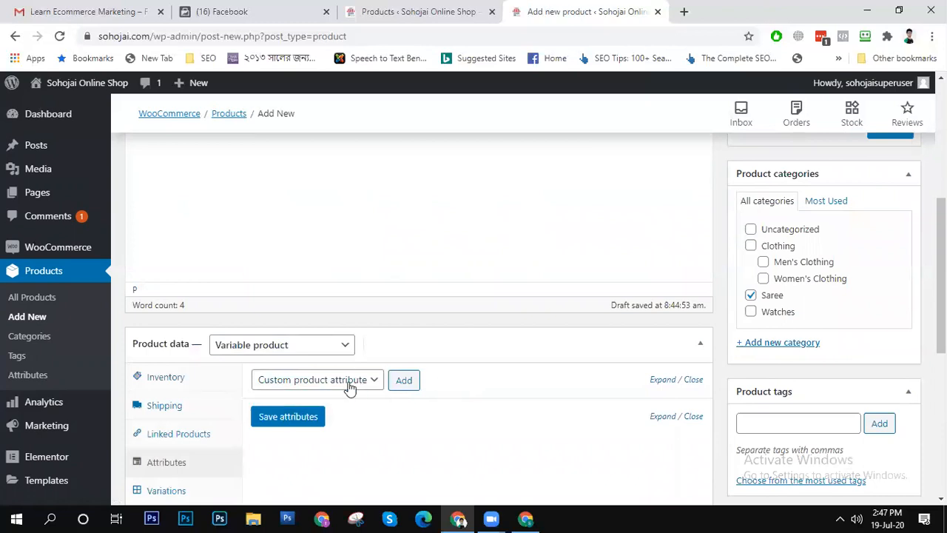
click(345, 385)
click(498, 387)
scroll(488, 396, down, 3)
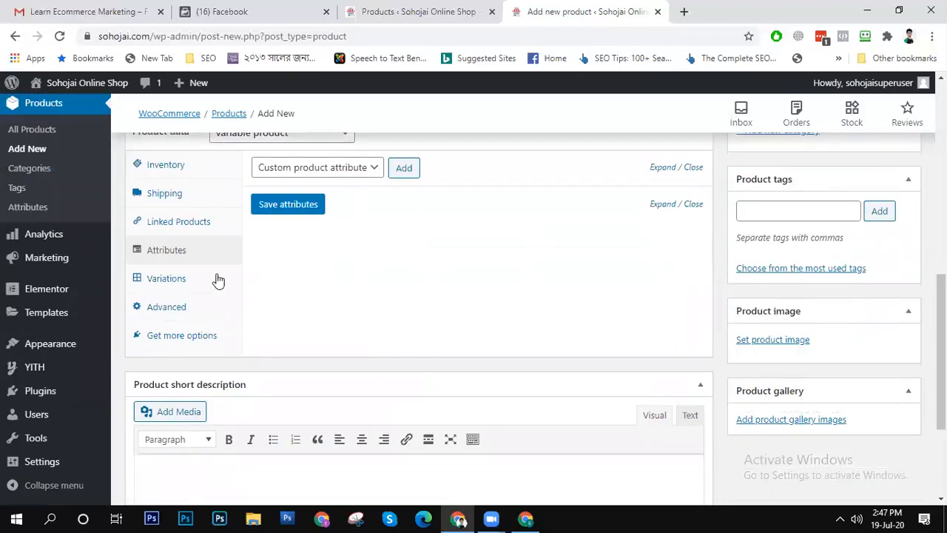
click(190, 280)
scroll(488, 320, up, 7)
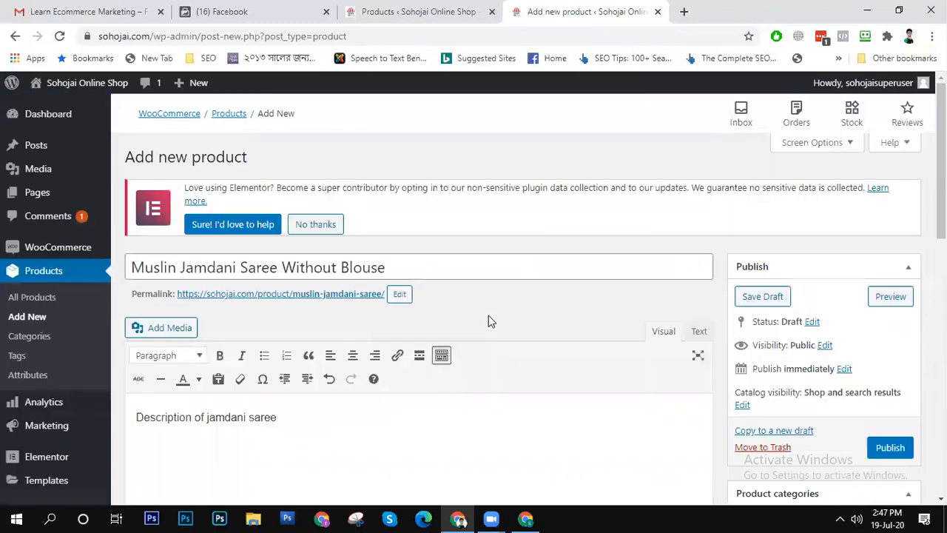
scroll(488, 319, down, 7)
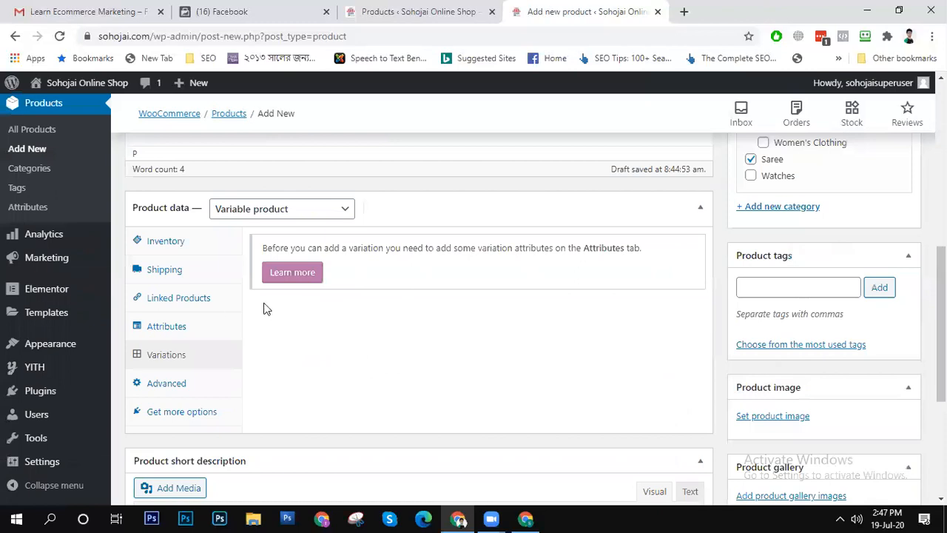
- Add a custom product attribute to the product and name it Design
click(184, 328)
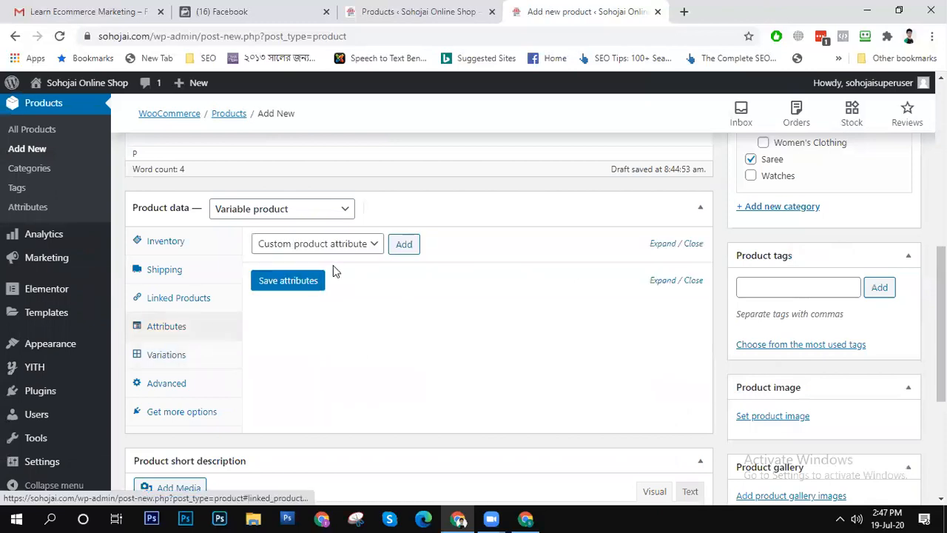
click(303, 285)
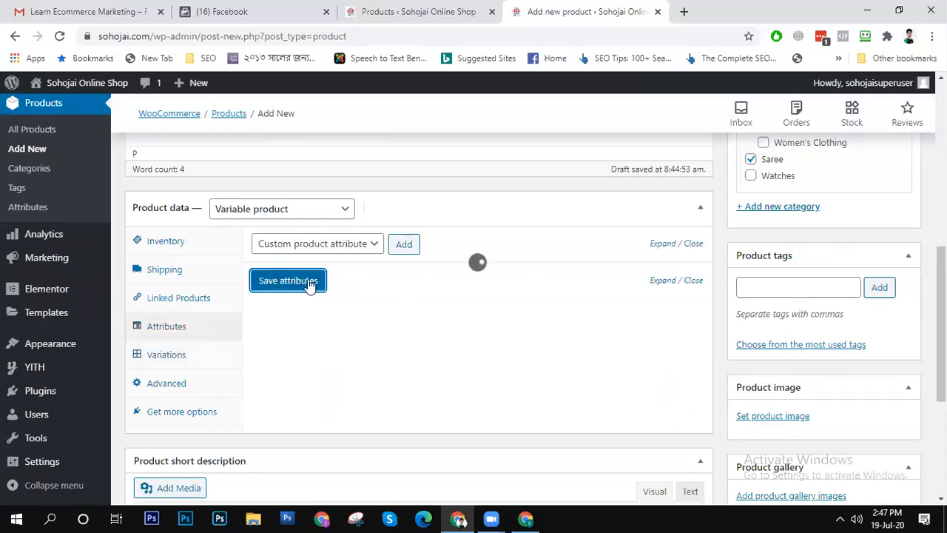
click(354, 251)
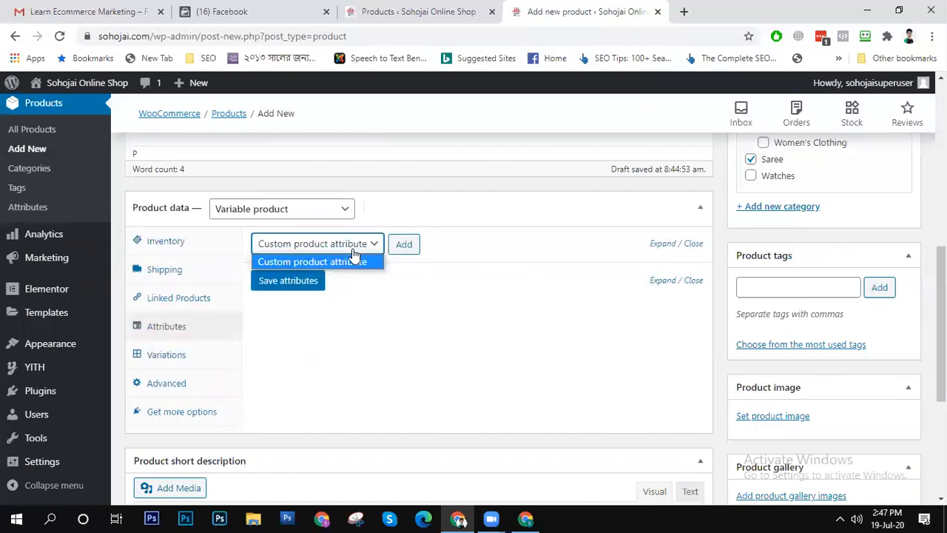
click(405, 244)
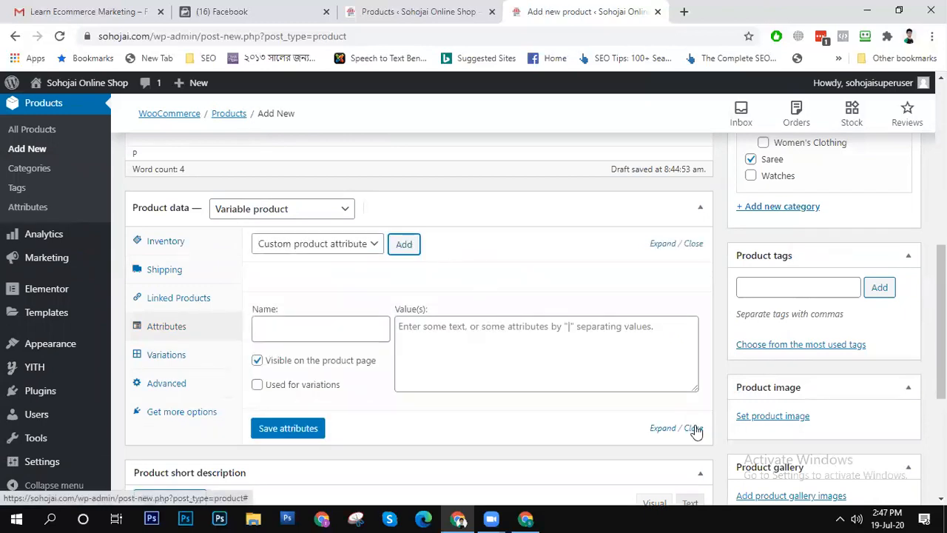
click(329, 333)
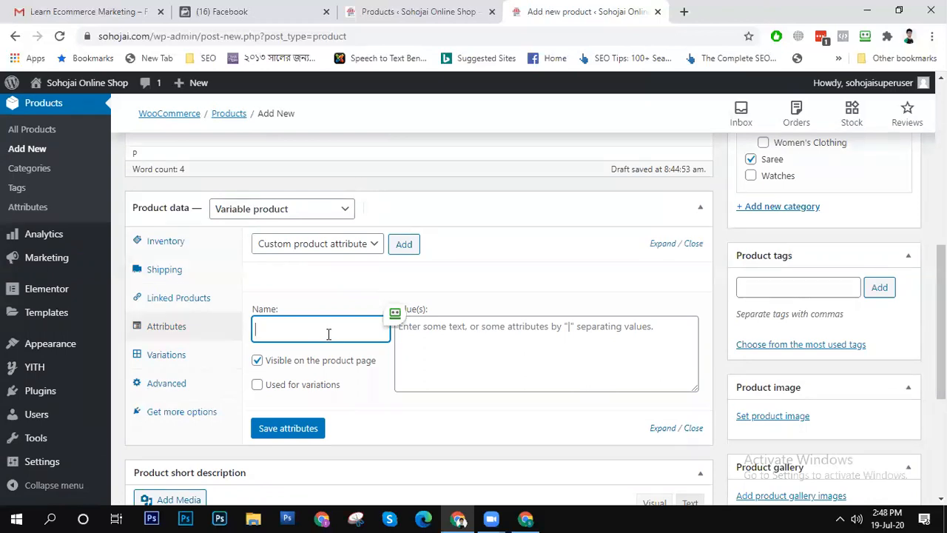
text(Design)
click(453, 348)
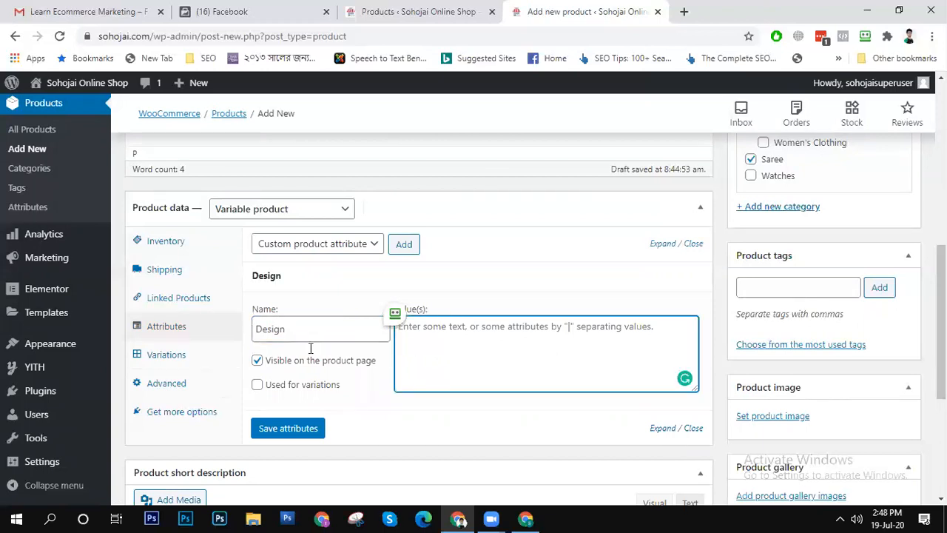
- Rename the attribute to Color, give it the value Multi, enable it for variations and save it
drag(308, 327, 92, 327)
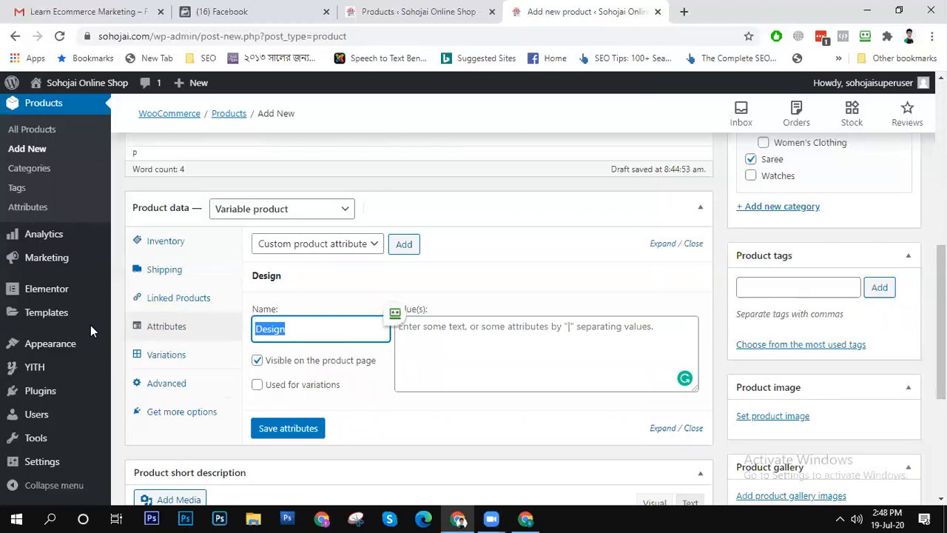
key(BackSpace)
text(Color)
click(481, 340)
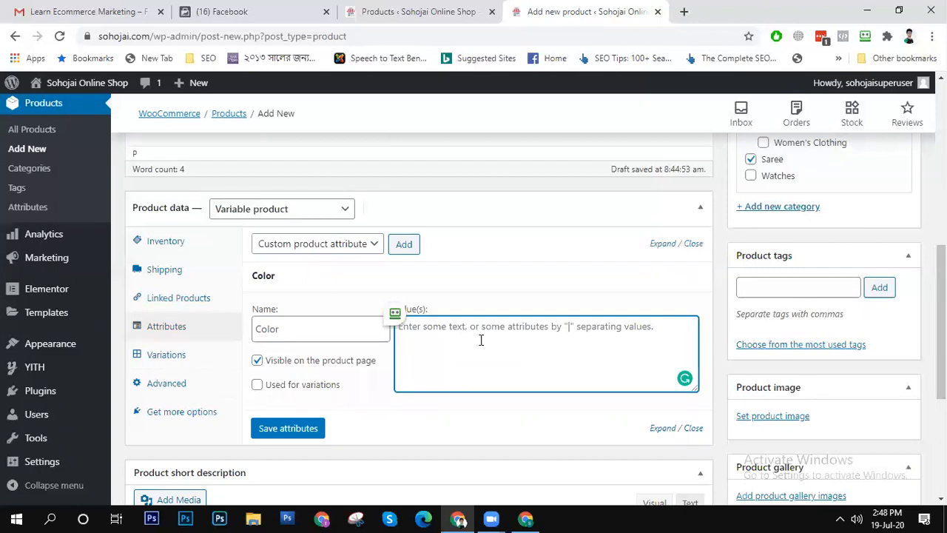
text(Multi)
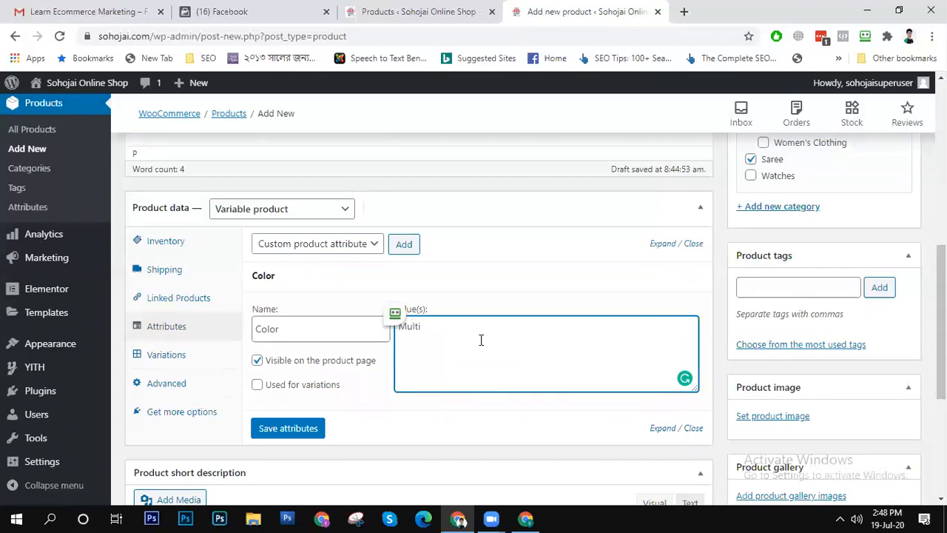
click(302, 385)
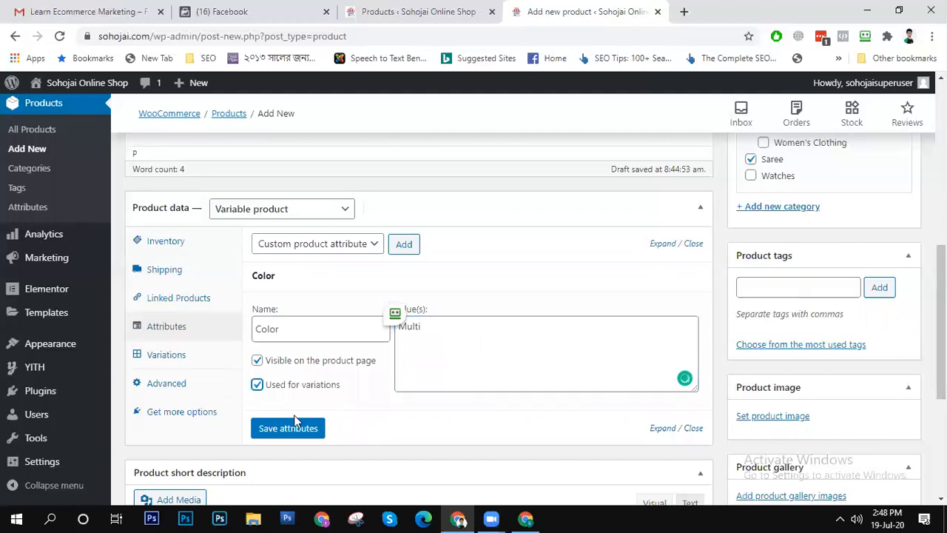
click(292, 429)
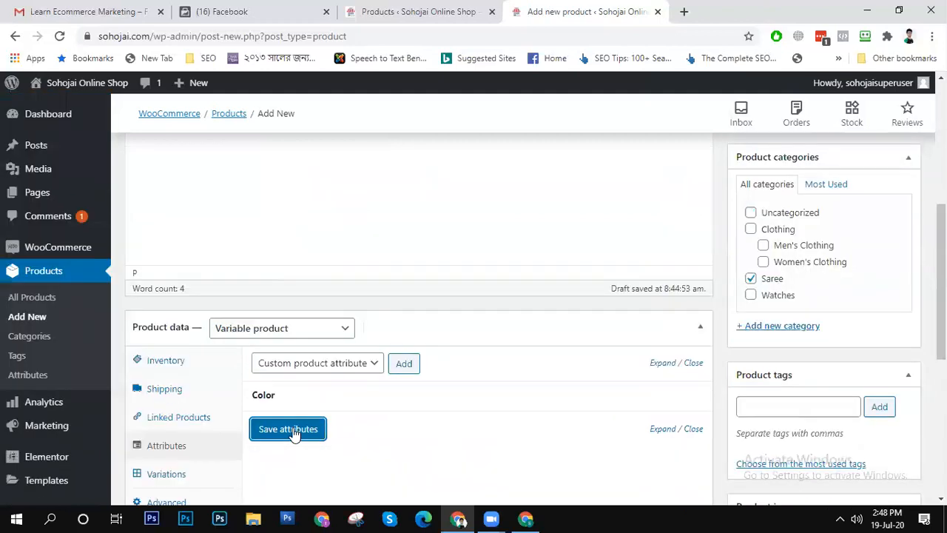
click(294, 431)
- Extend the Color attribute's values to "Multi | Red | White" and save the attributes
click(365, 364)
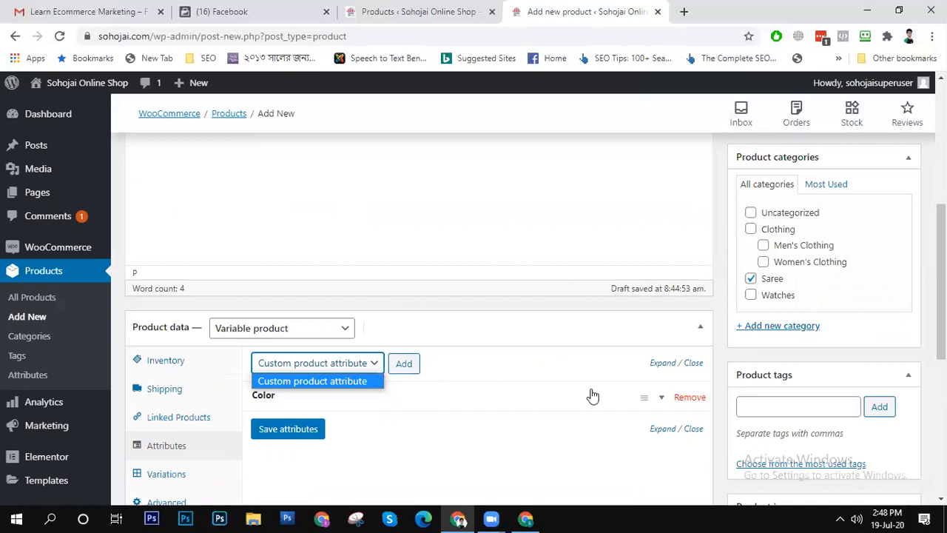
click(642, 399)
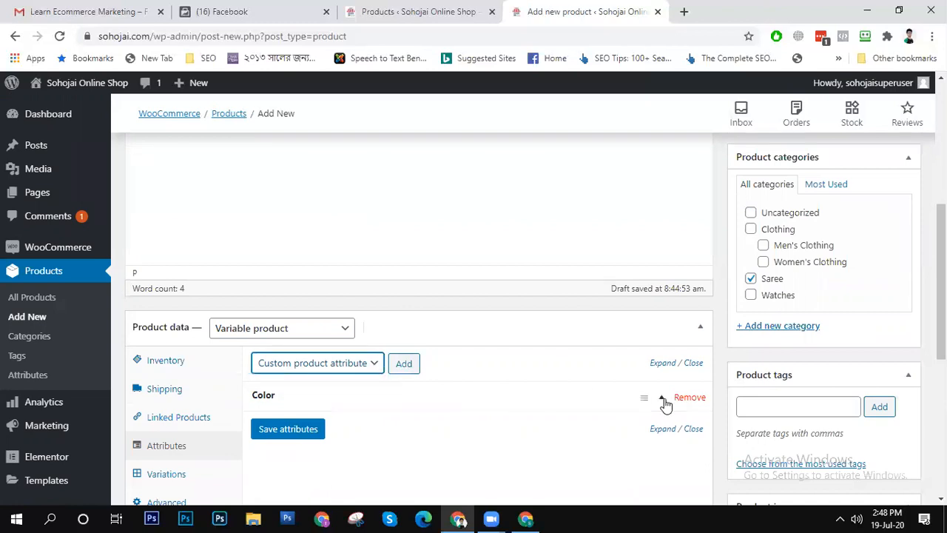
click(666, 403)
click(466, 453)
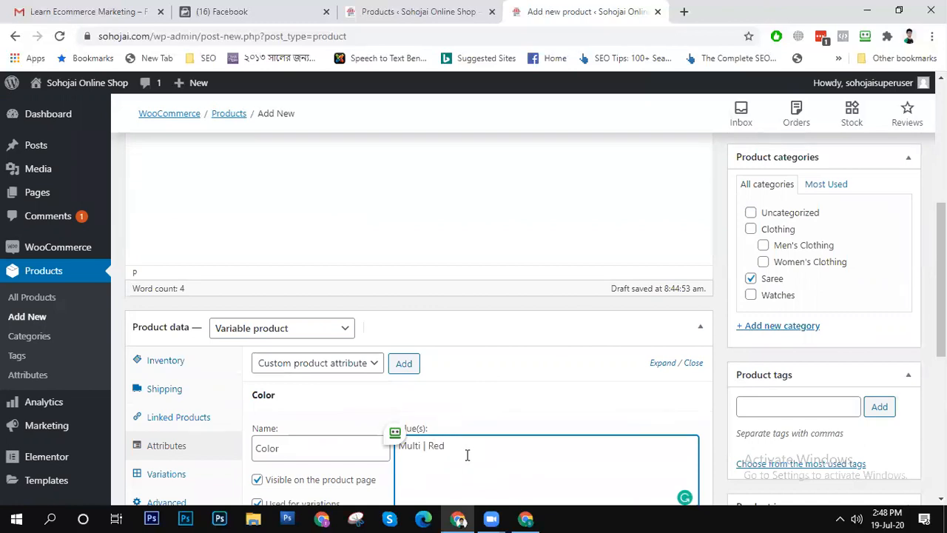
text(White)
scroll(467, 455, down, 2)
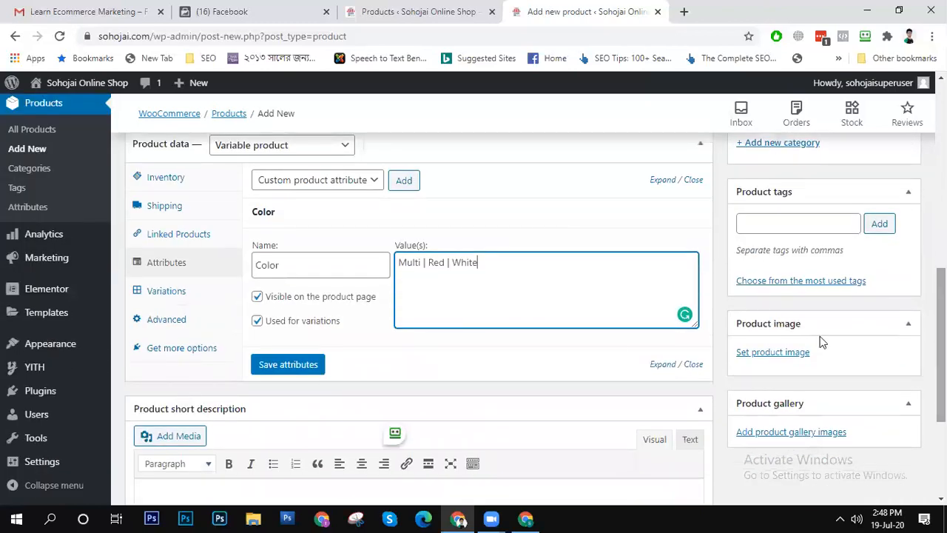
click(296, 366)
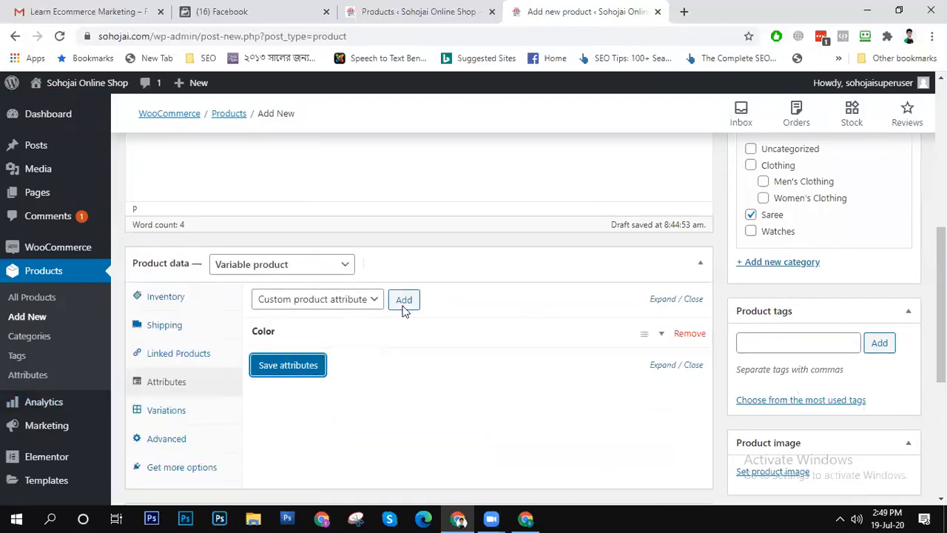
- Add one variation to the product and check the bulk actions available for variations
click(174, 416)
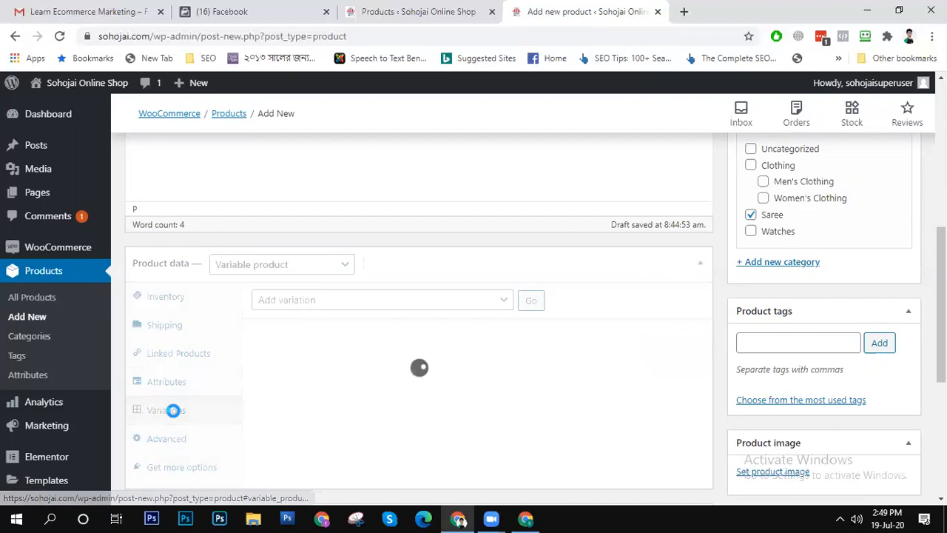
click(364, 301)
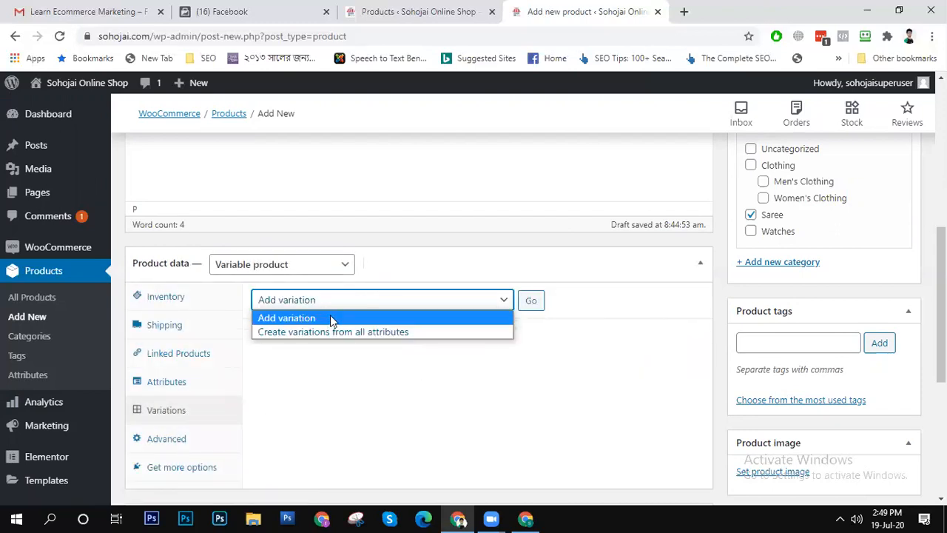
click(534, 300)
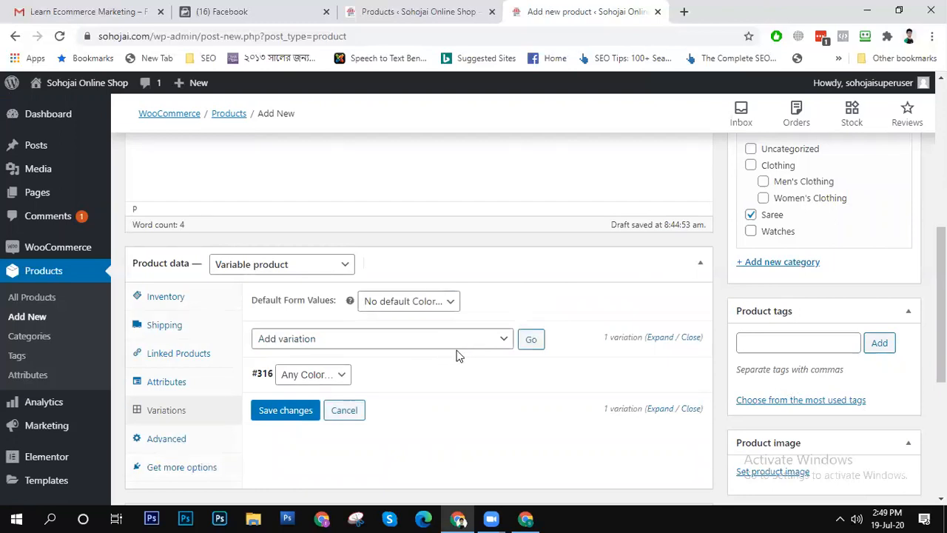
click(448, 340)
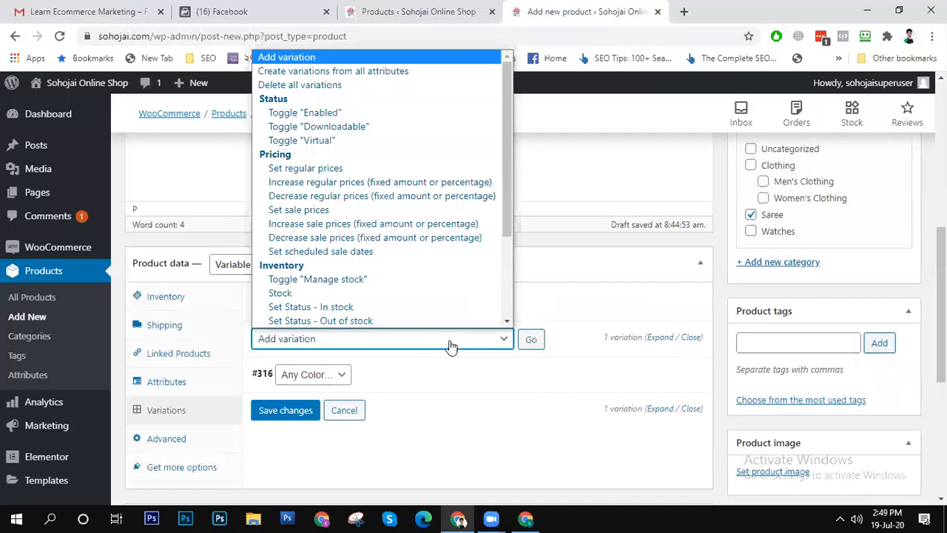
click(474, 409)
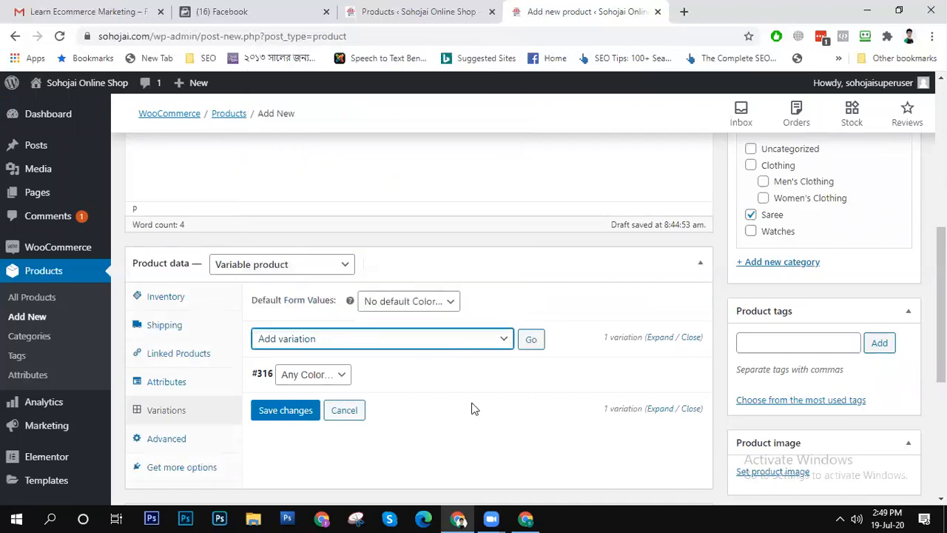
- Set both the default form value and the new variation's color to Multi, and save the variation changes
click(436, 310)
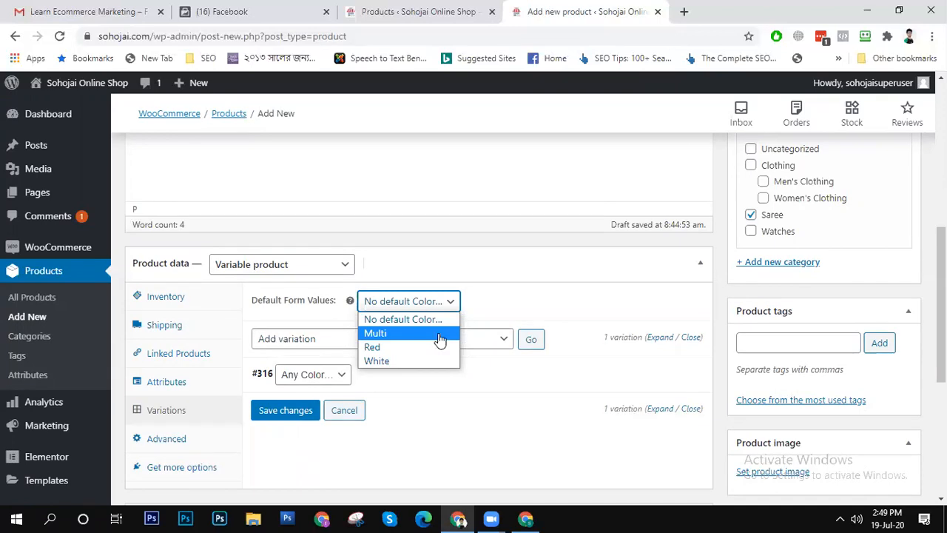
click(439, 336)
click(320, 379)
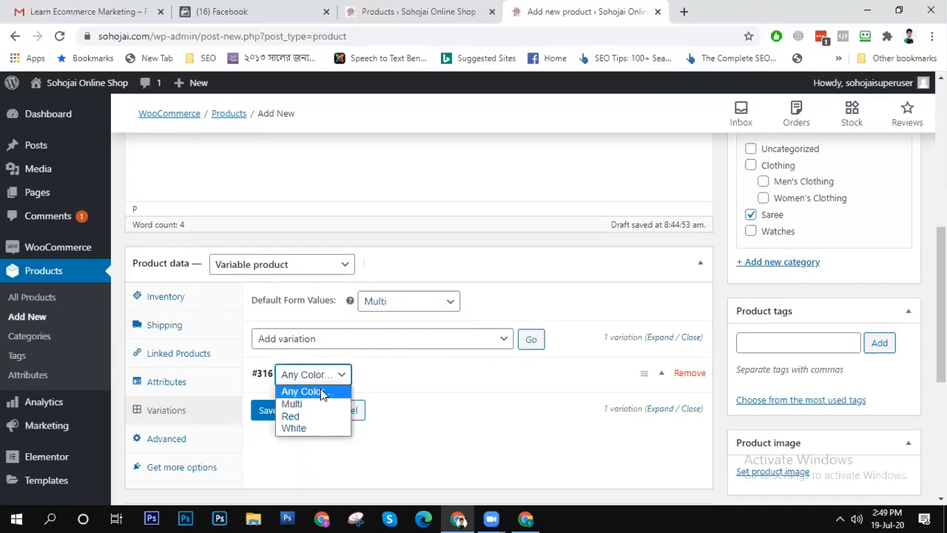
click(293, 403)
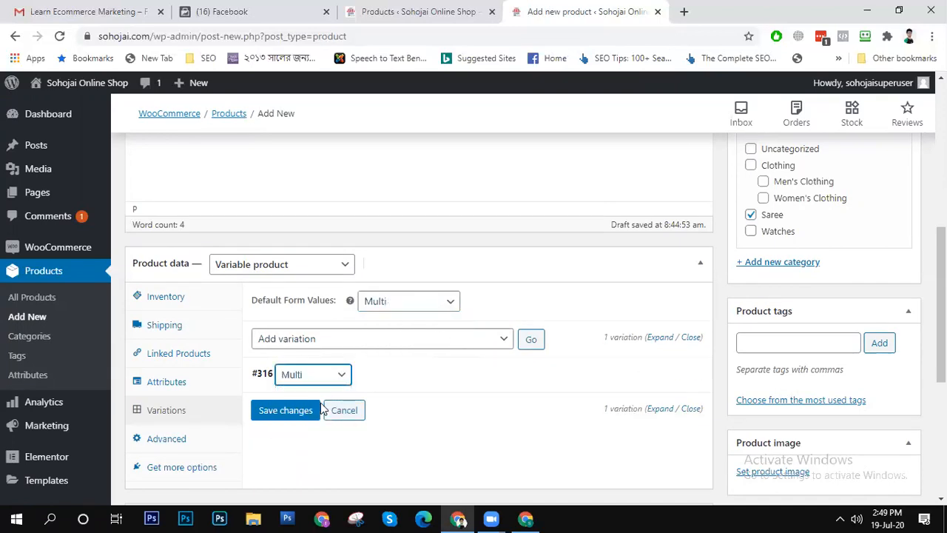
click(275, 414)
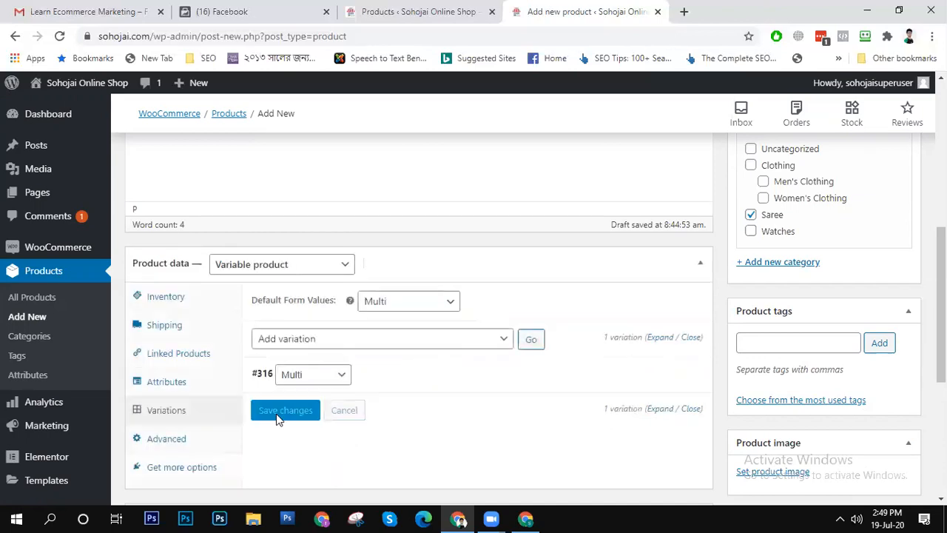
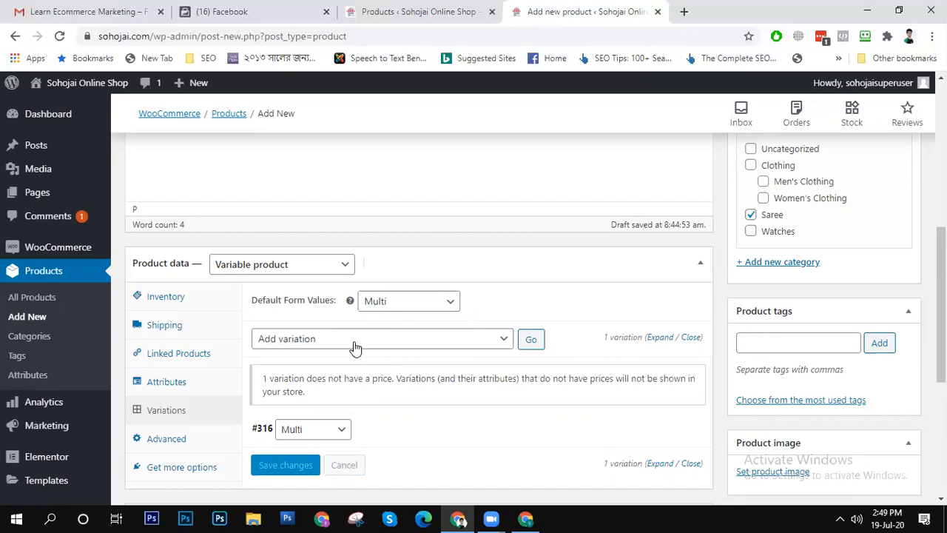
- Review the bulk actions for variations and the product's inventory and shipping settings
click(356, 347)
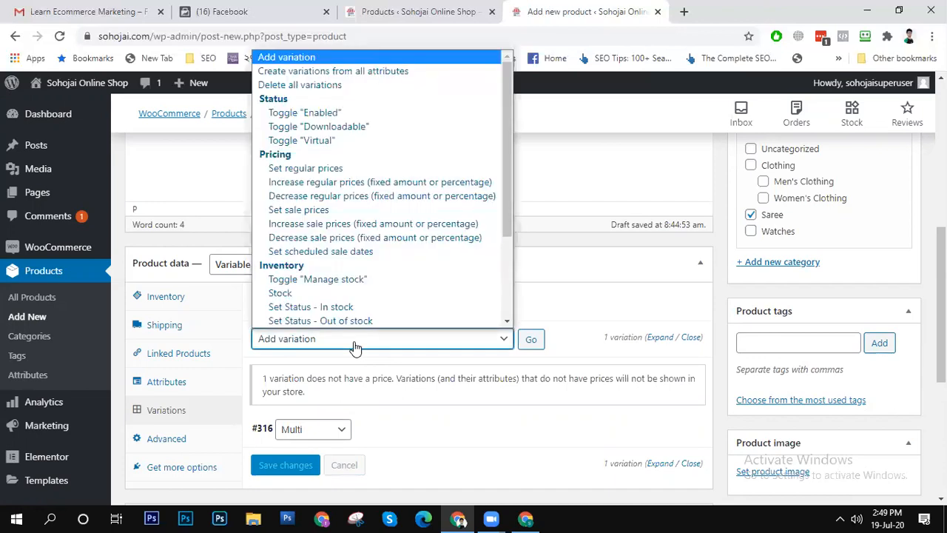
click(443, 393)
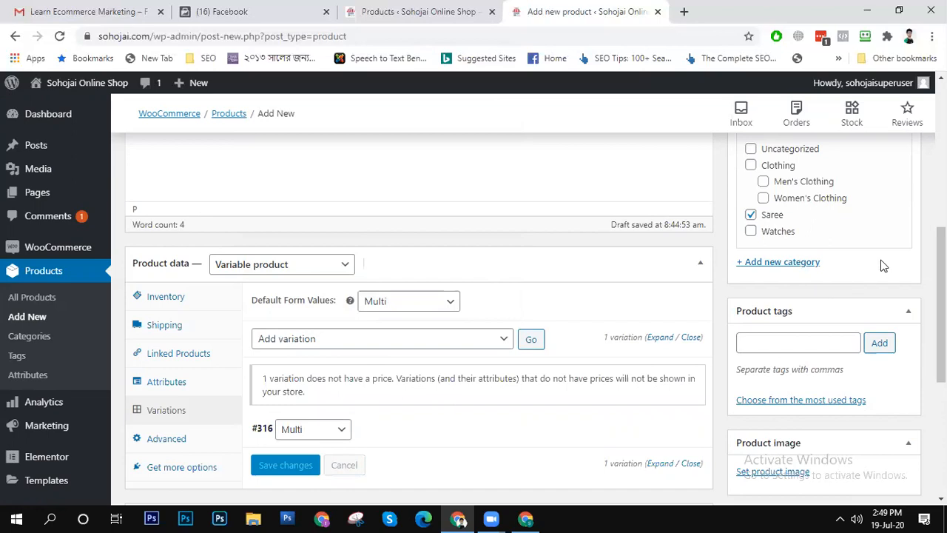
drag(941, 274, 941, 358)
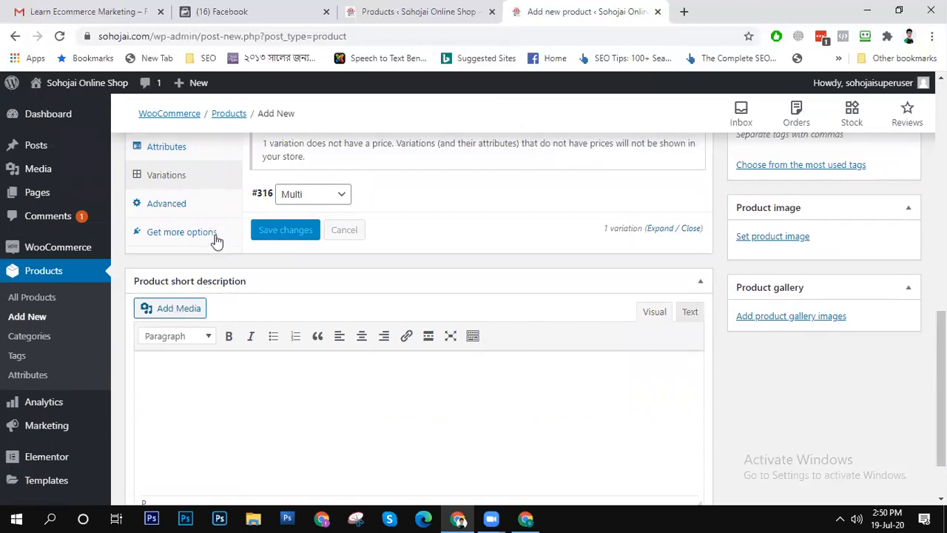
scroll(217, 239, up, 10)
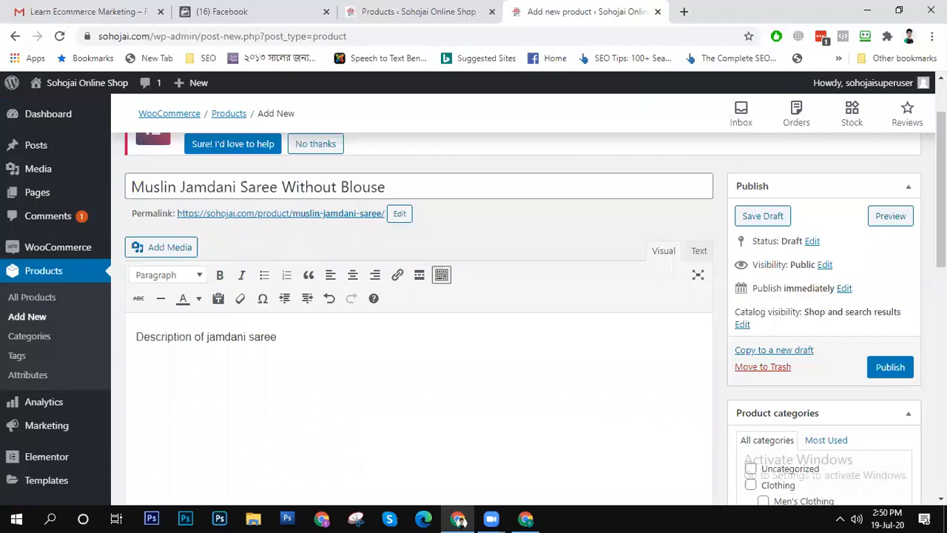
scroll(419, 333, down, 5)
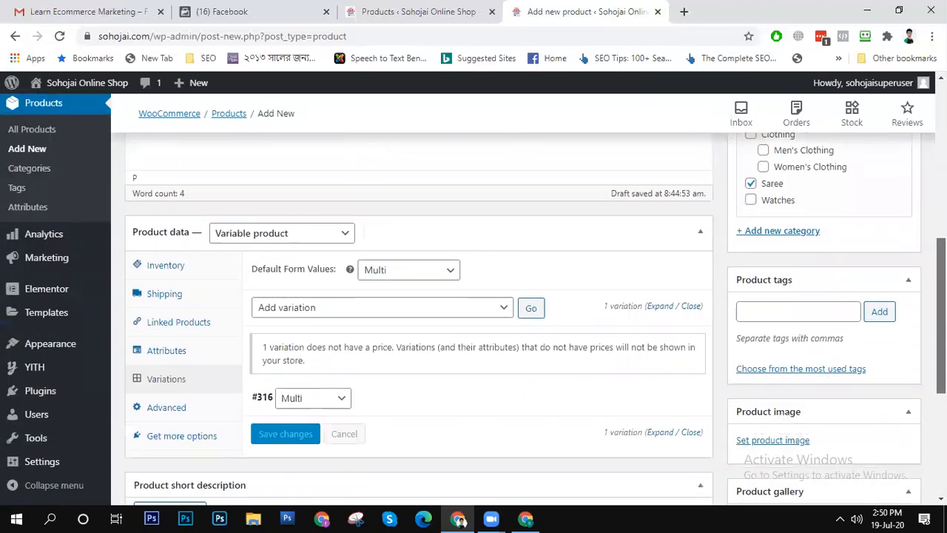
click(162, 263)
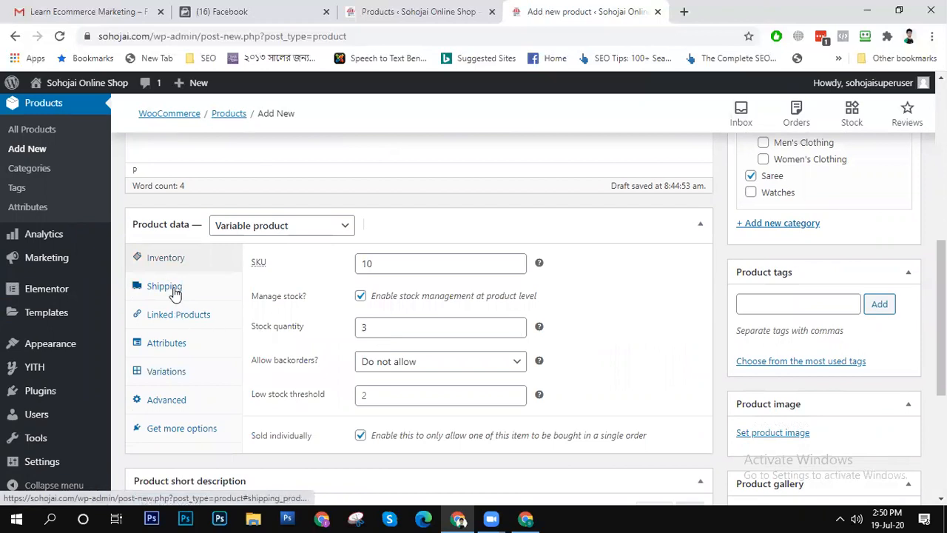
click(173, 292)
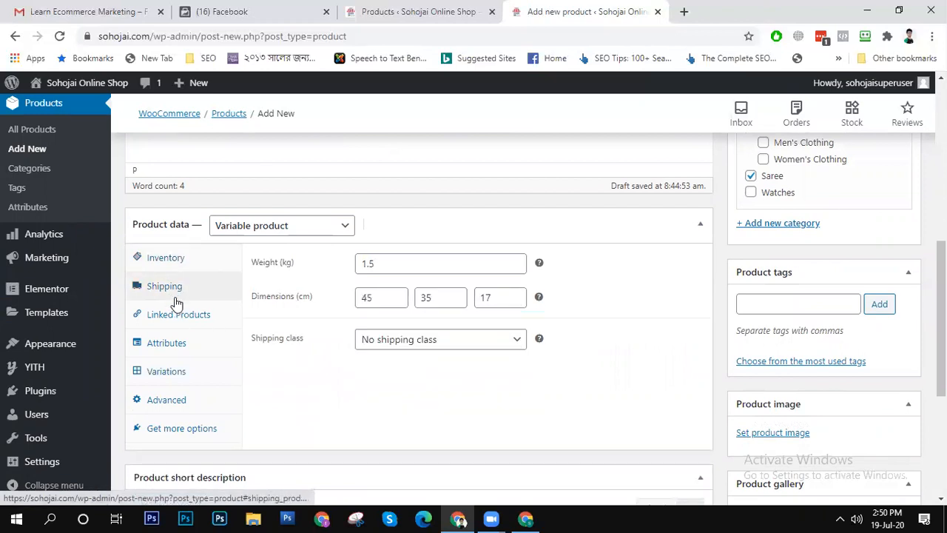
click(176, 259)
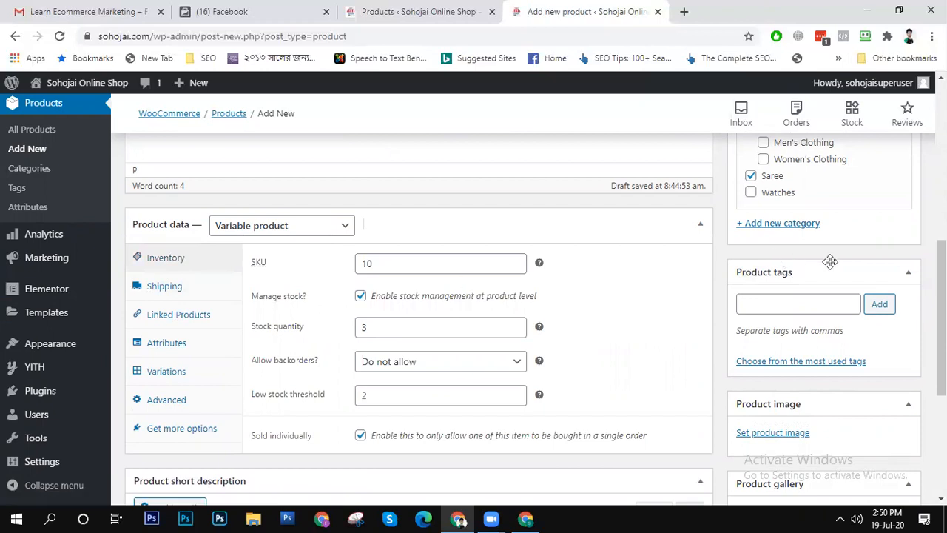
drag(941, 319, 941, 415)
scroll(433, 222, up, 4)
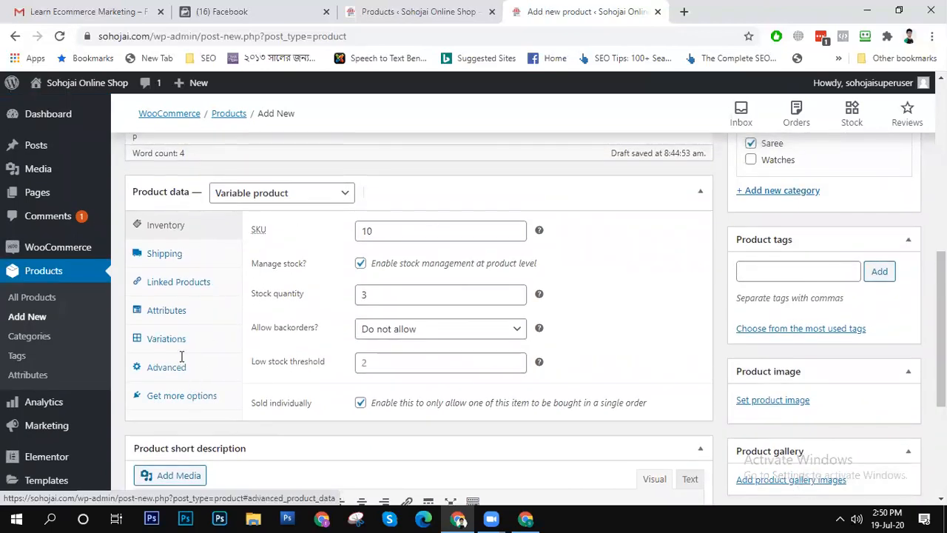
scroll(183, 363, up, 10)
scroll(184, 361, down, 4)
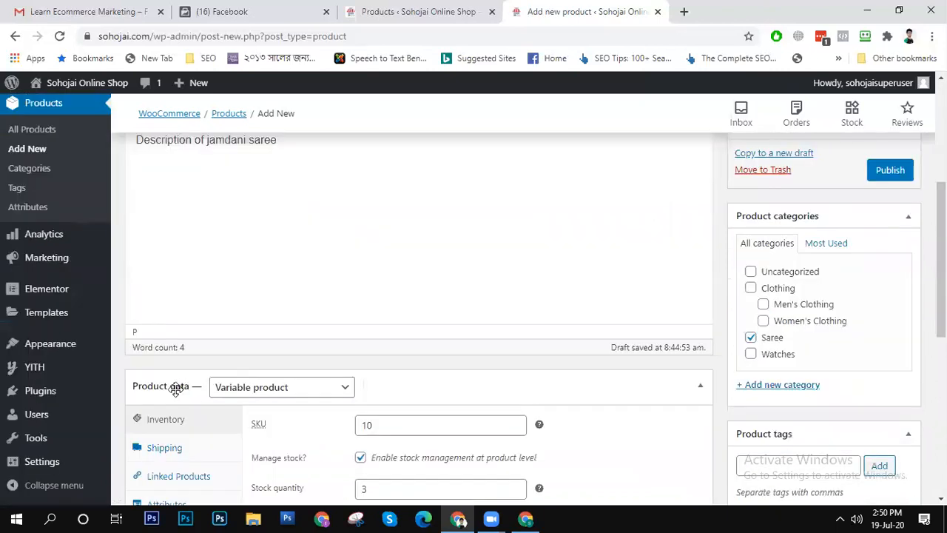
- Check the available shipping classes and review the linked products, attributes, advanced settings and recommended extensions
click(164, 449)
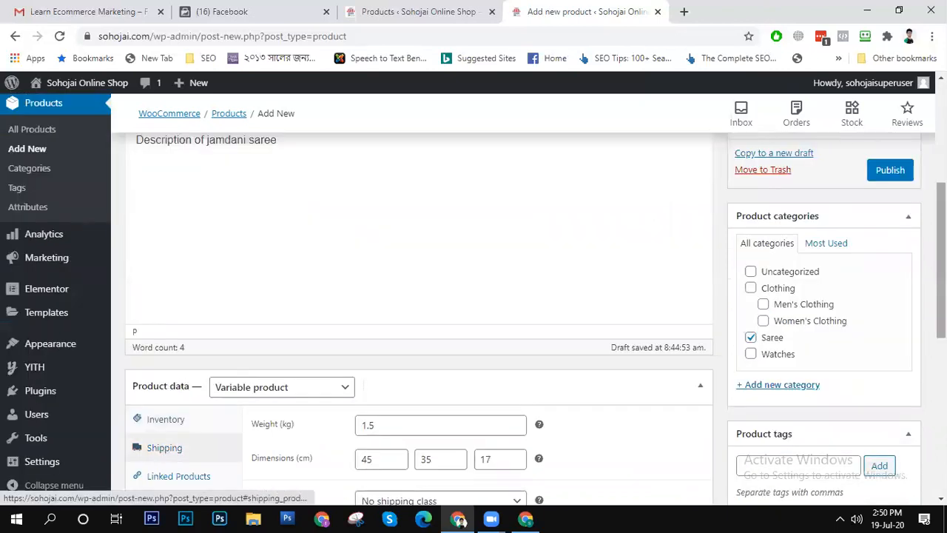
scroll(419, 333, down, 1)
scroll(910, 326, down, 3)
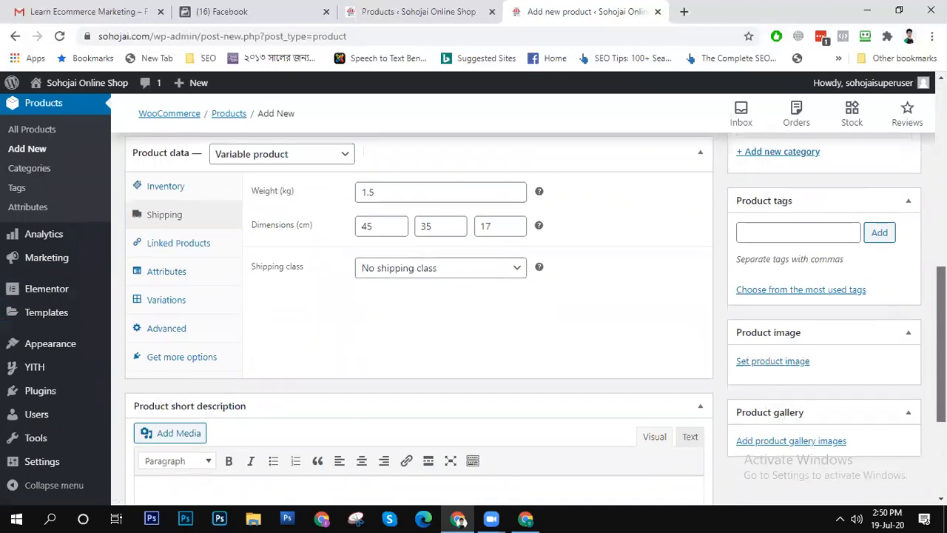
click(465, 243)
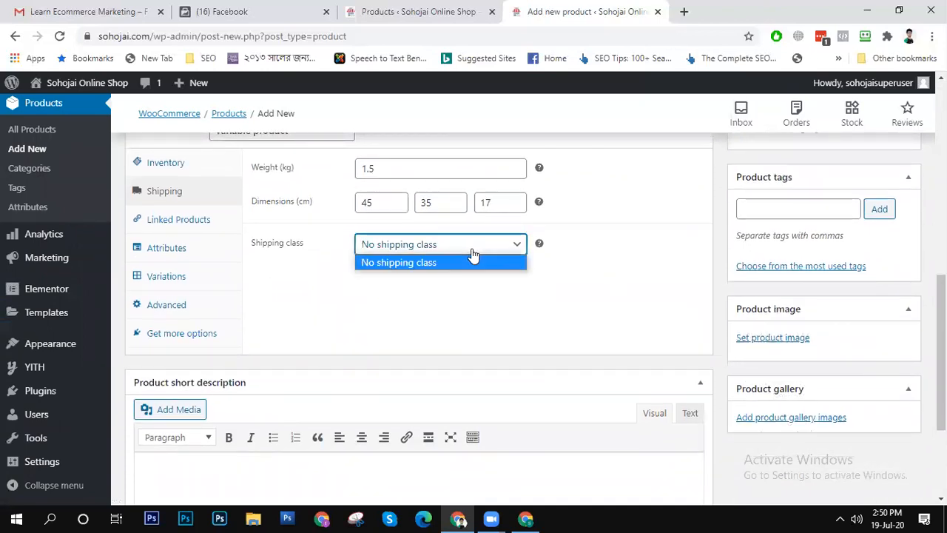
click(174, 222)
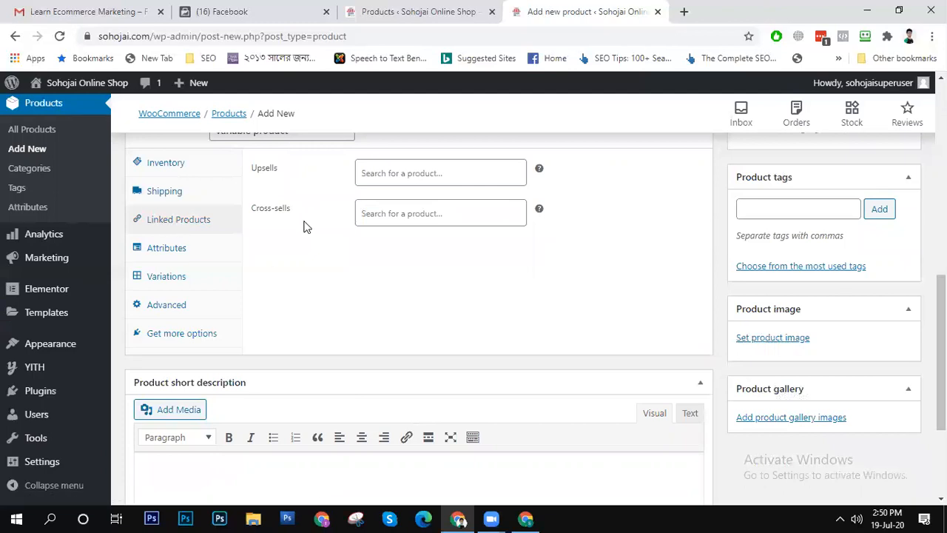
click(166, 248)
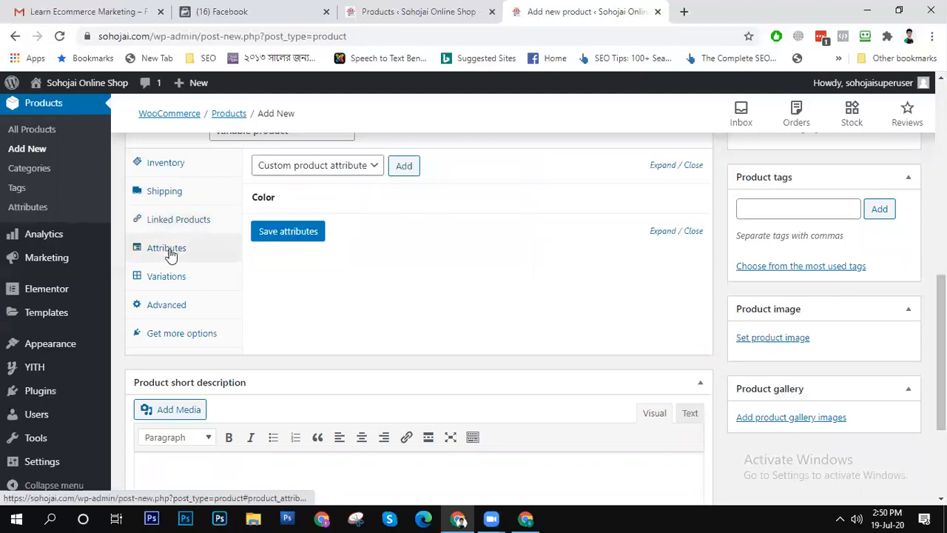
click(164, 305)
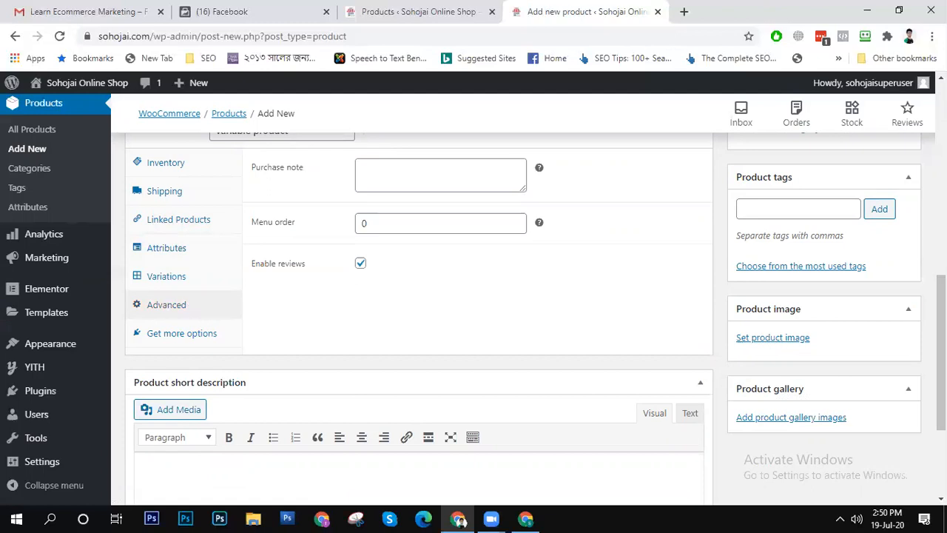
scroll(942, 348, up, 1)
scroll(942, 341, up, 2)
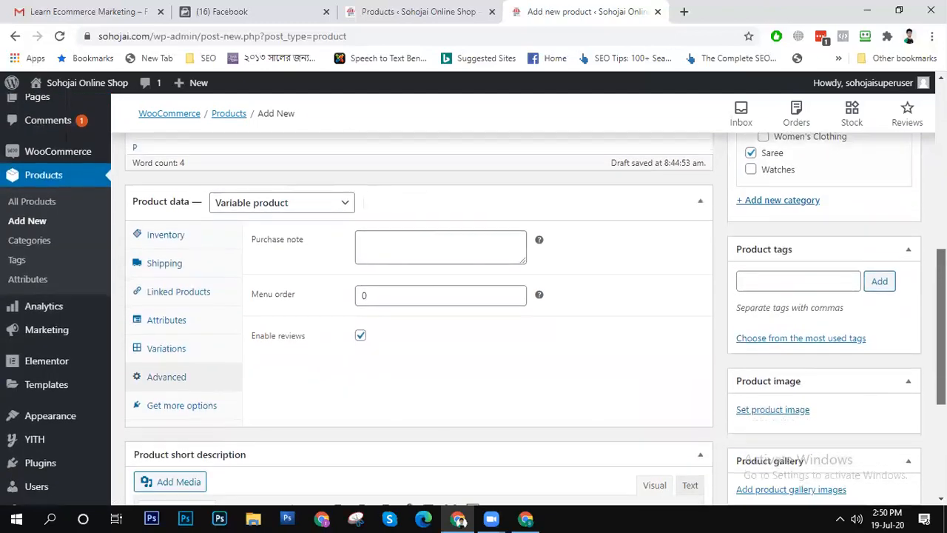
scroll(941, 340, down, 2)
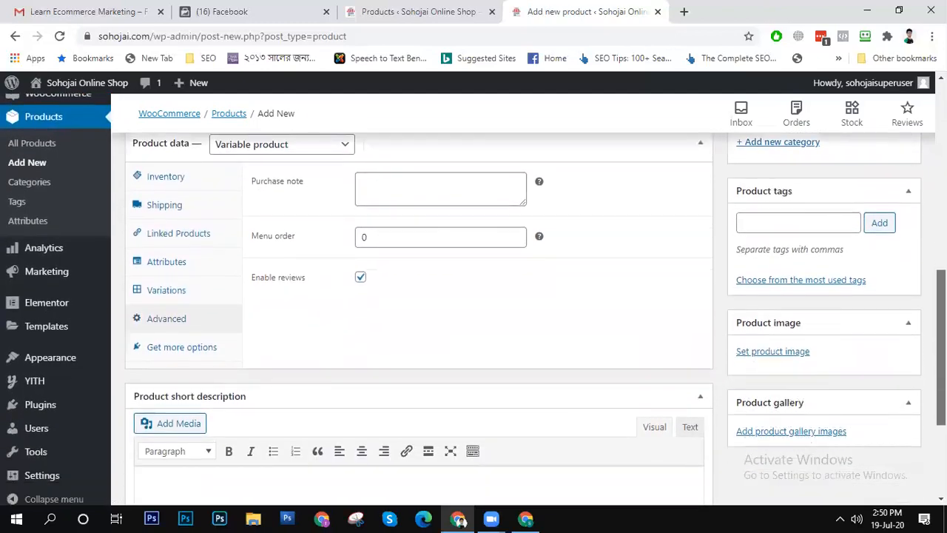
scroll(857, 384, down, 2)
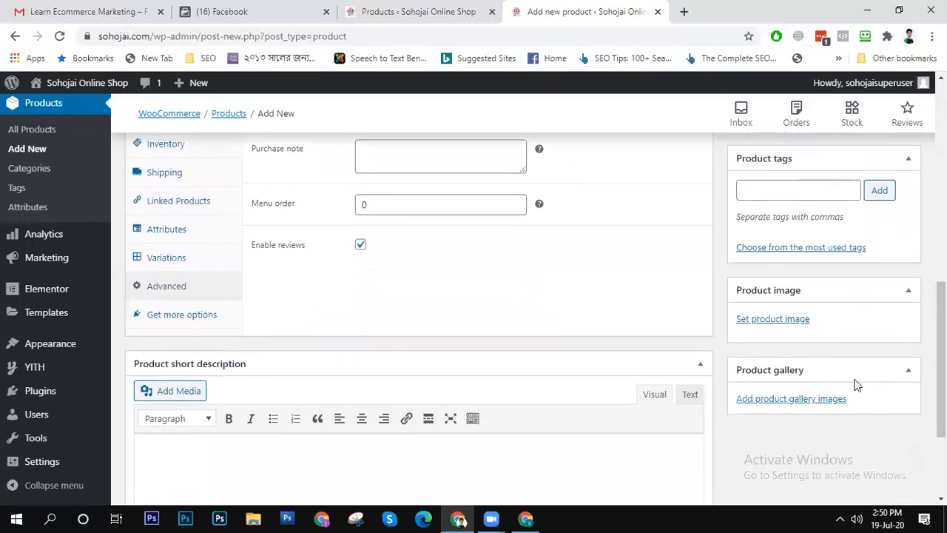
click(159, 316)
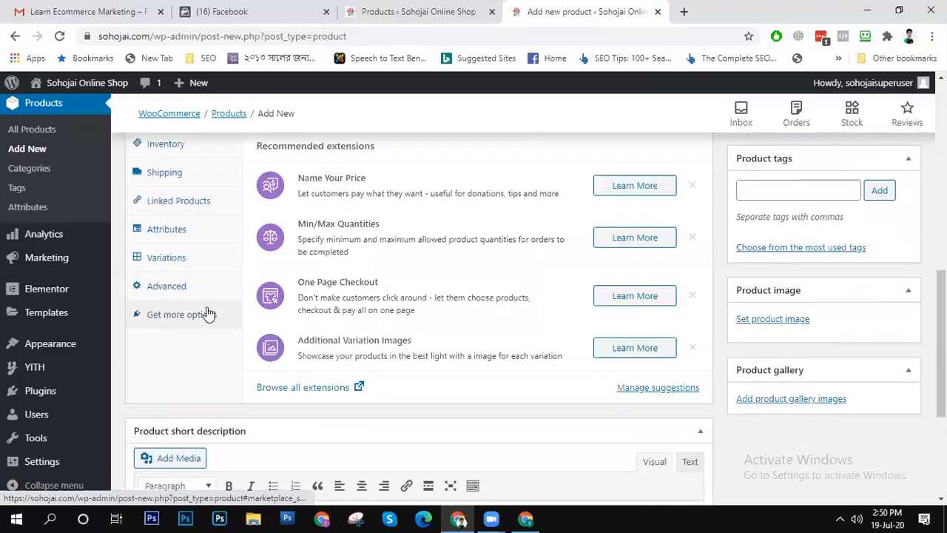
- Look over the whole product form and save the product as a draft
scroll(393, 342, up, 10)
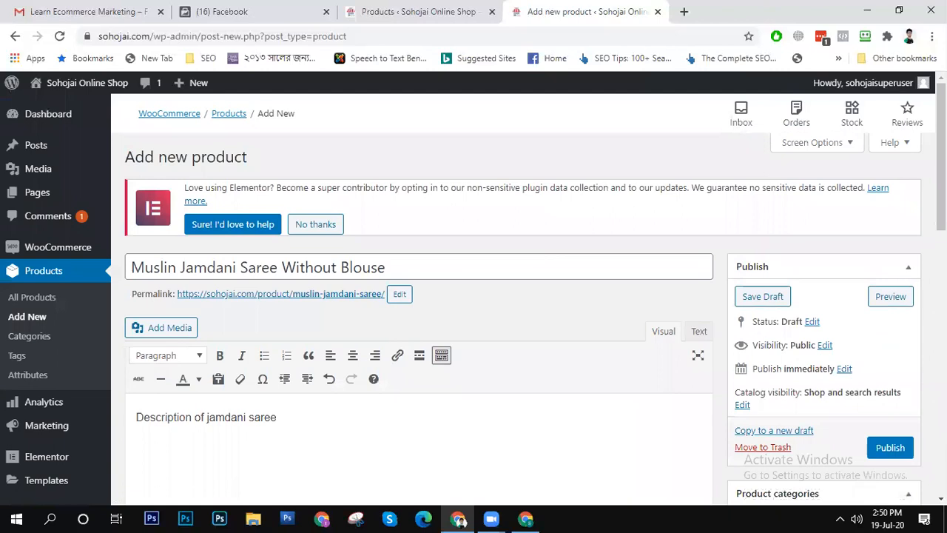
scroll(419, 296, down, 5)
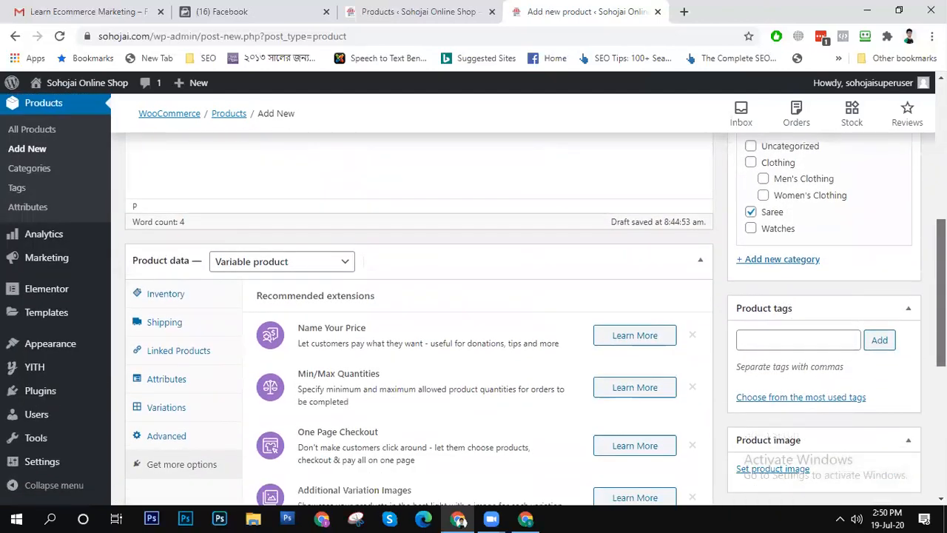
scroll(419, 318, down, 4)
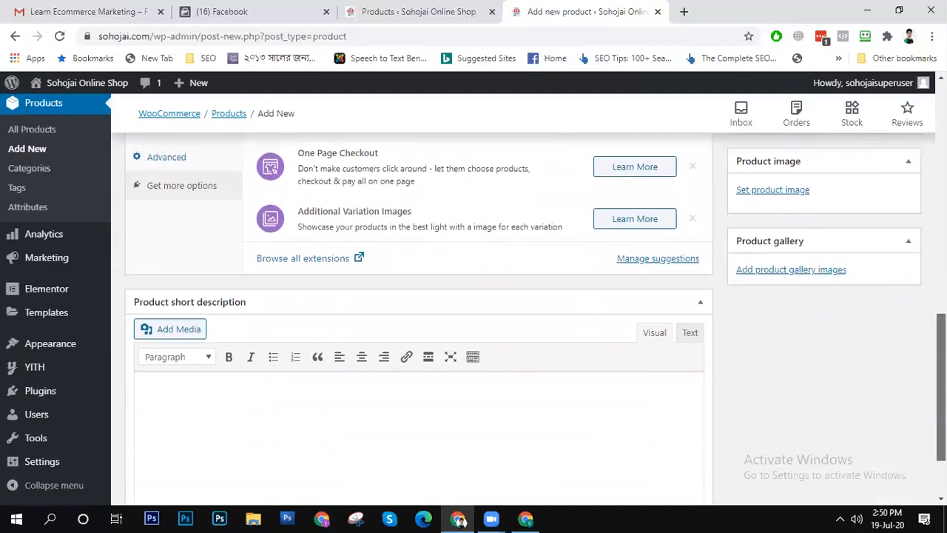
scroll(918, 478, down, 1)
scroll(916, 410, up, 15)
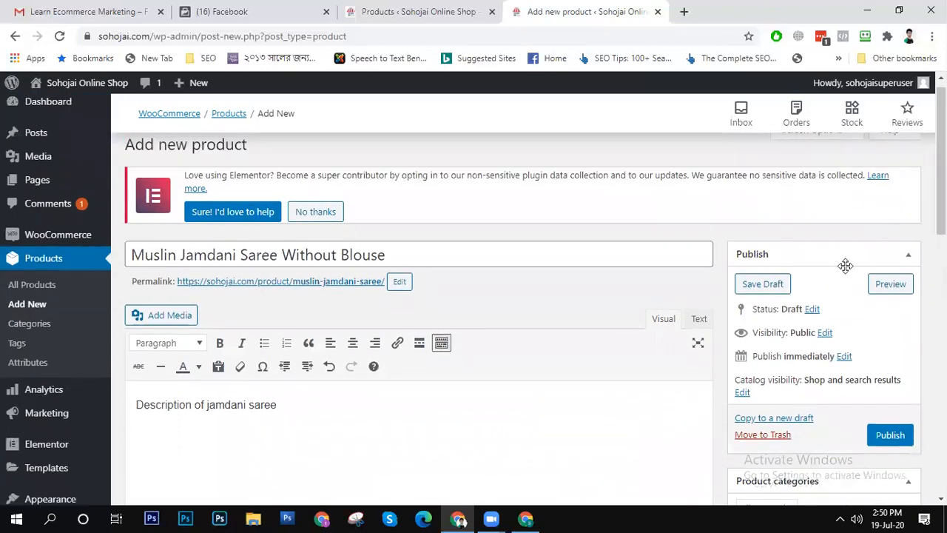
click(767, 284)
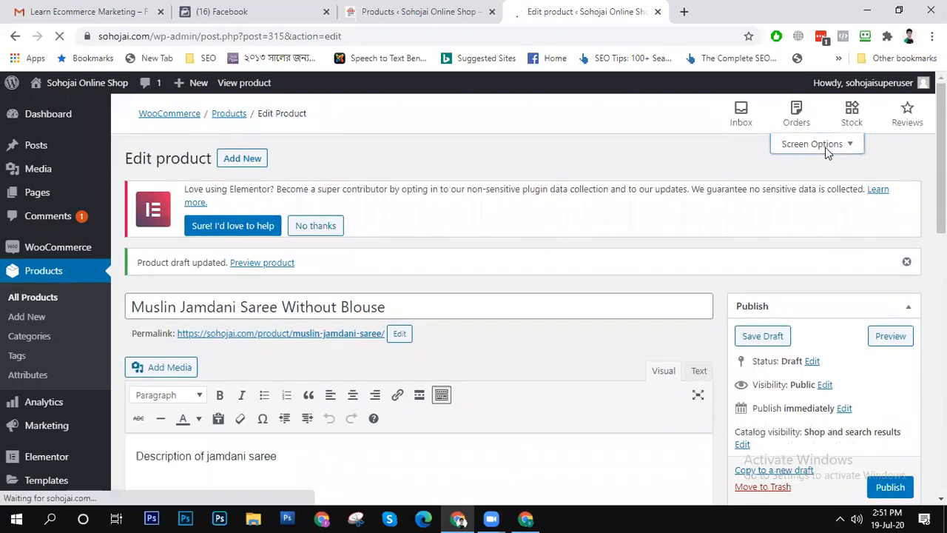
- Enable the Custom Fields box in the product editor's screen options and go to that box
click(827, 147)
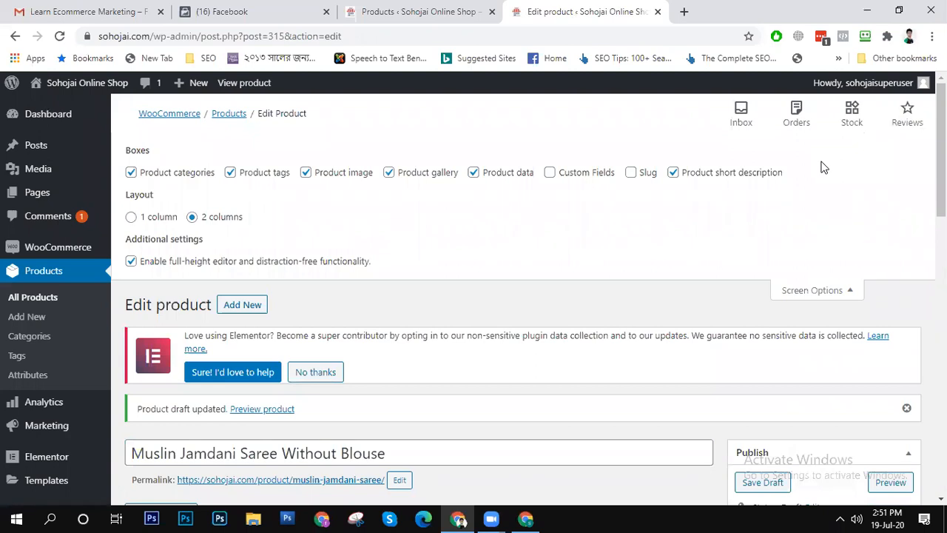
click(550, 172)
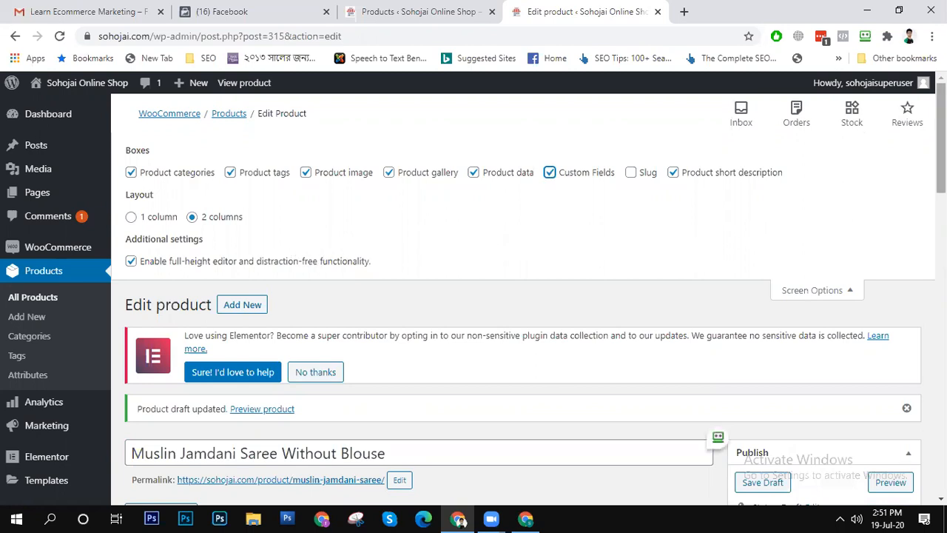
drag(941, 140, 940, 303)
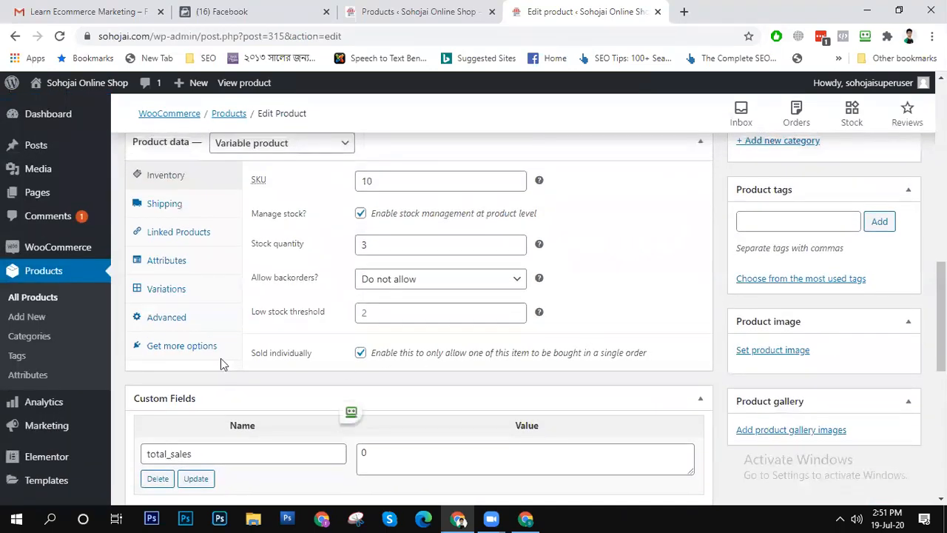
- Recheck the advanced and inventory settings of the saved product draft
click(167, 318)
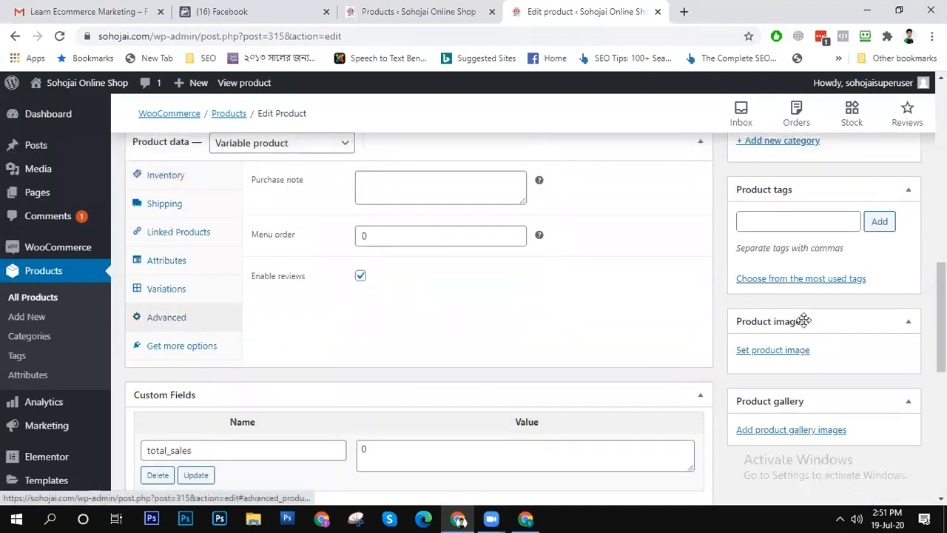
click(163, 178)
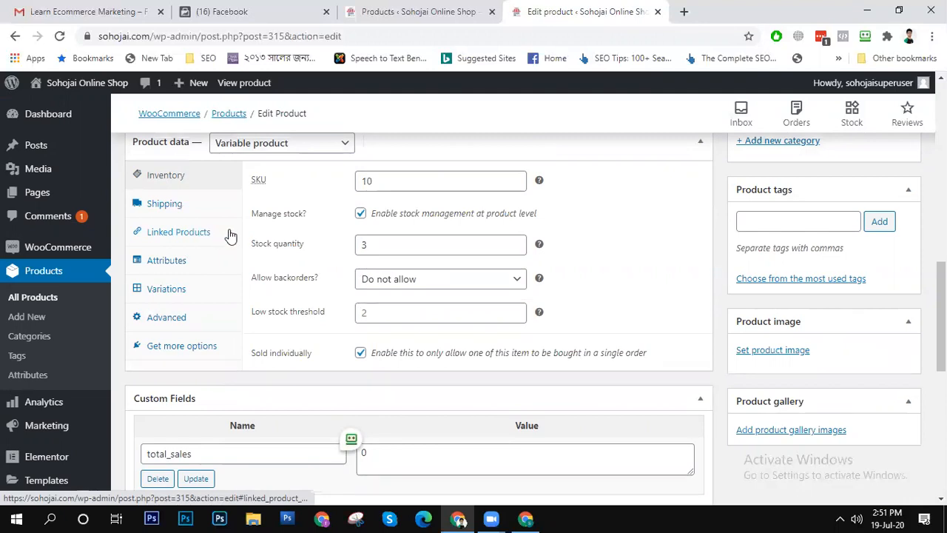
scroll(419, 296, up, 3)
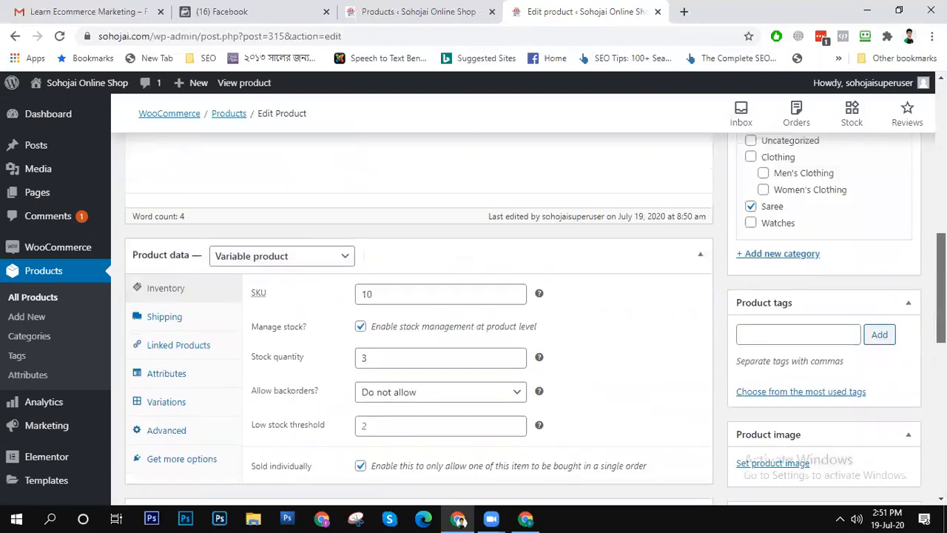
scroll(419, 296, down, 1)
scroll(419, 296, up, 3)
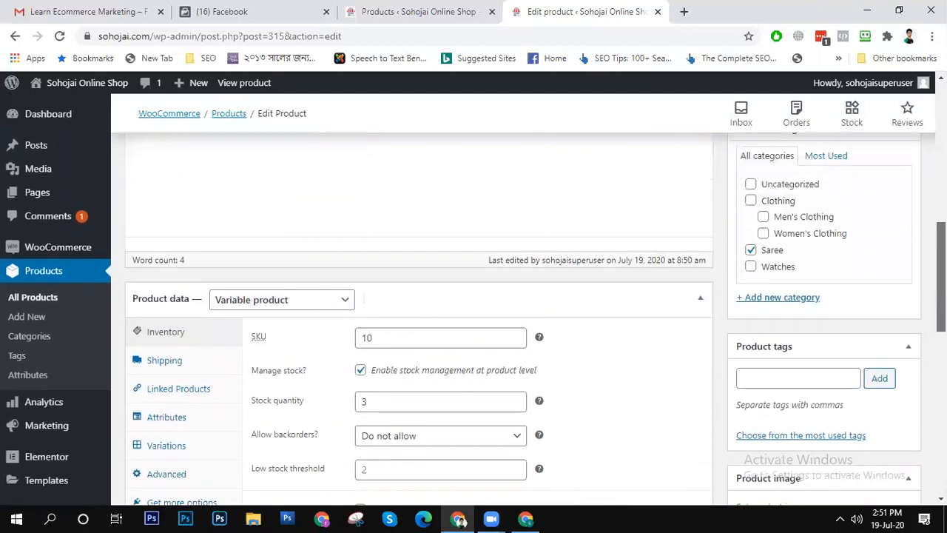
scroll(419, 296, down, 6)
scroll(419, 296, down, 2)
scroll(419, 296, up, 3)
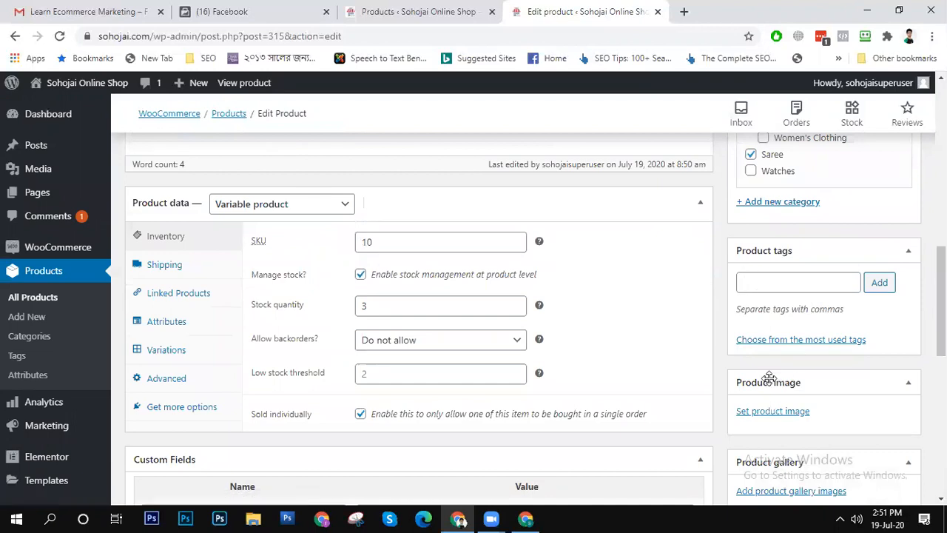
- Set the media library photo StockSnap_41OTX8QXSK.jpg as the product image and remove it again
click(772, 412)
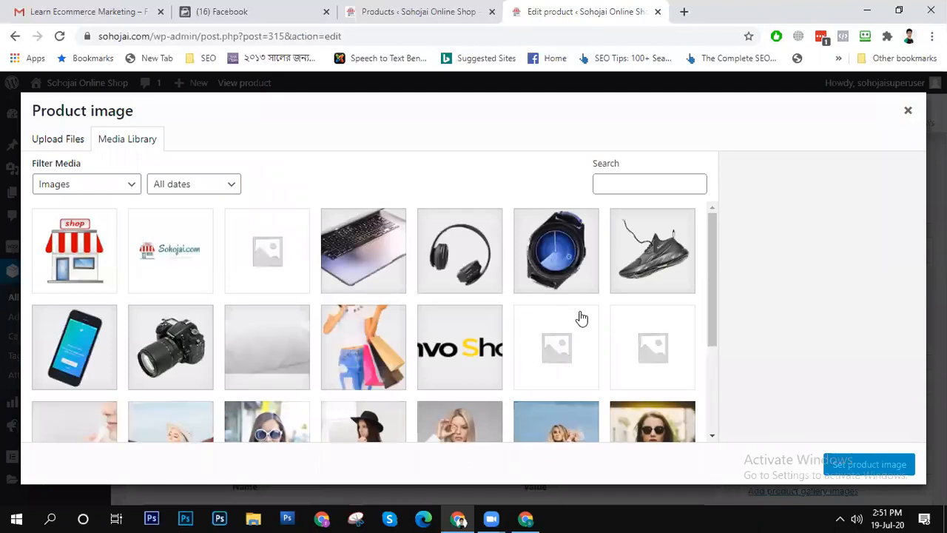
mouse_move(713, 263)
mouse_down()
mouse_move(728, 368)
mouse_move(725, 254)
mouse_up()
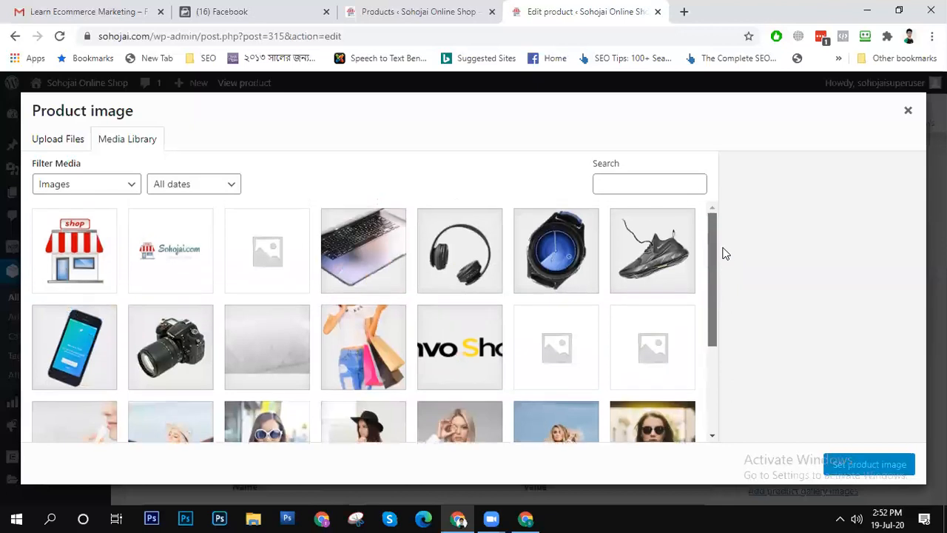
scroll(665, 281, down, 1)
click(145, 401)
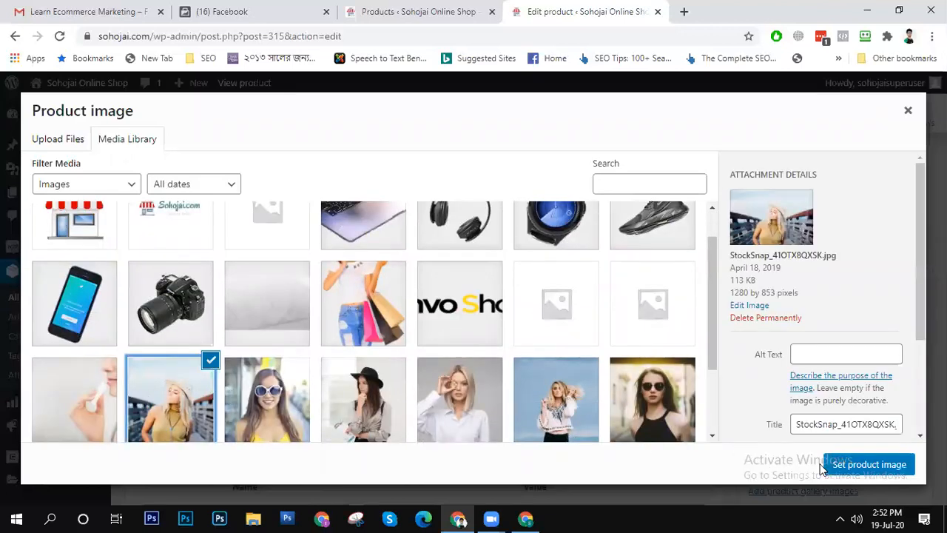
click(837, 465)
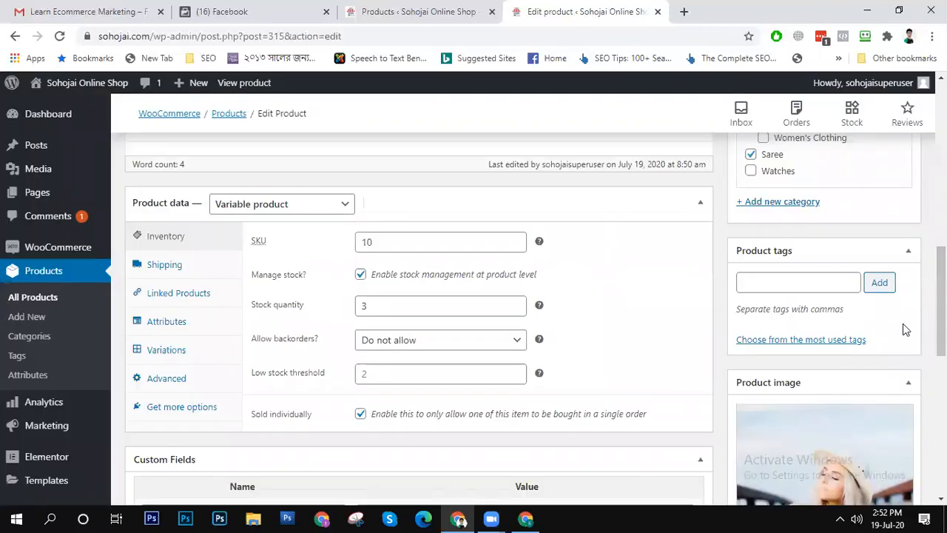
scroll(903, 324, down, 3)
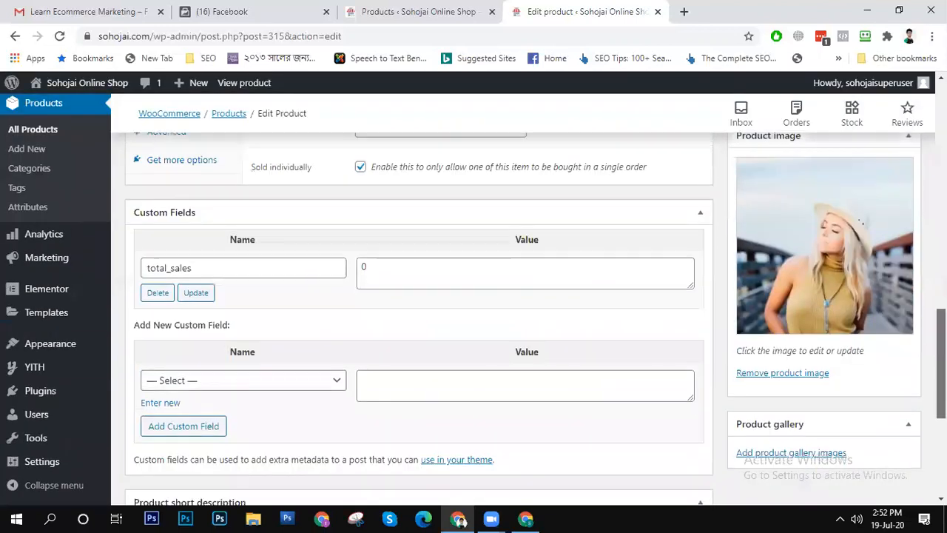
click(779, 373)
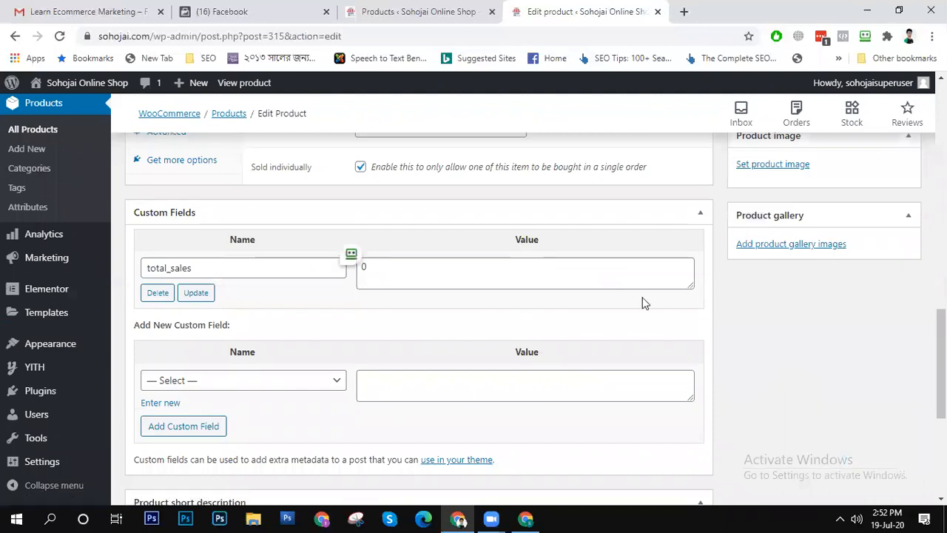
- Start choosing a new product image, switch to File Explorer and select top jamdani saree feature 400.jpg in the Downloads folder
click(771, 165)
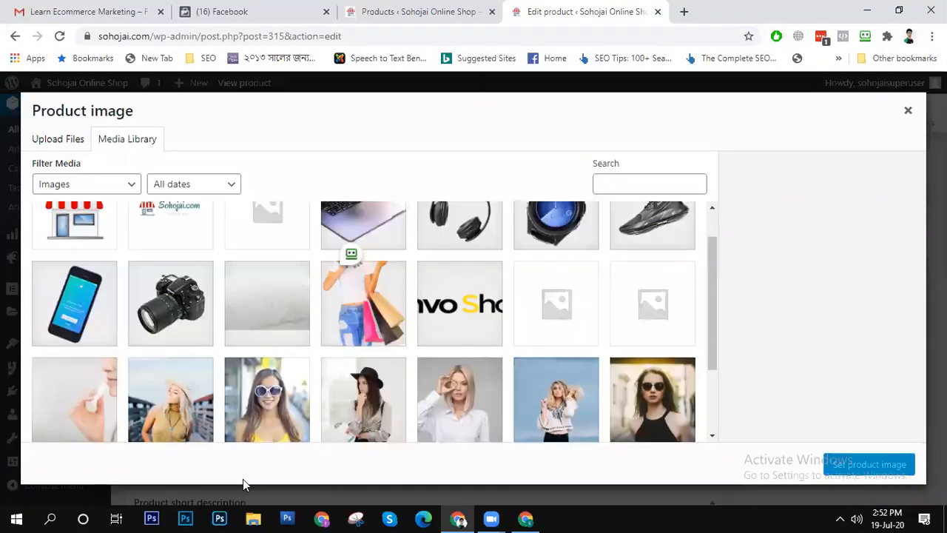
click(253, 518)
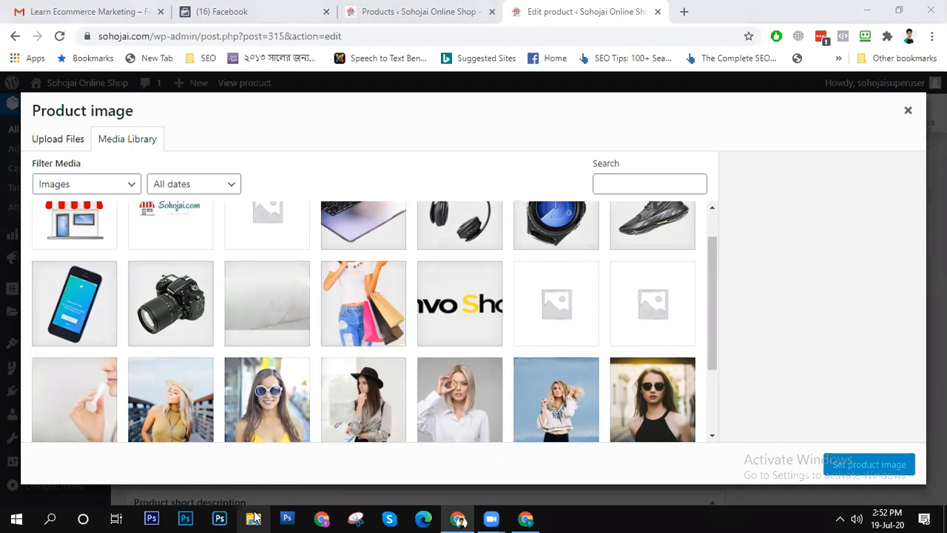
click(253, 518)
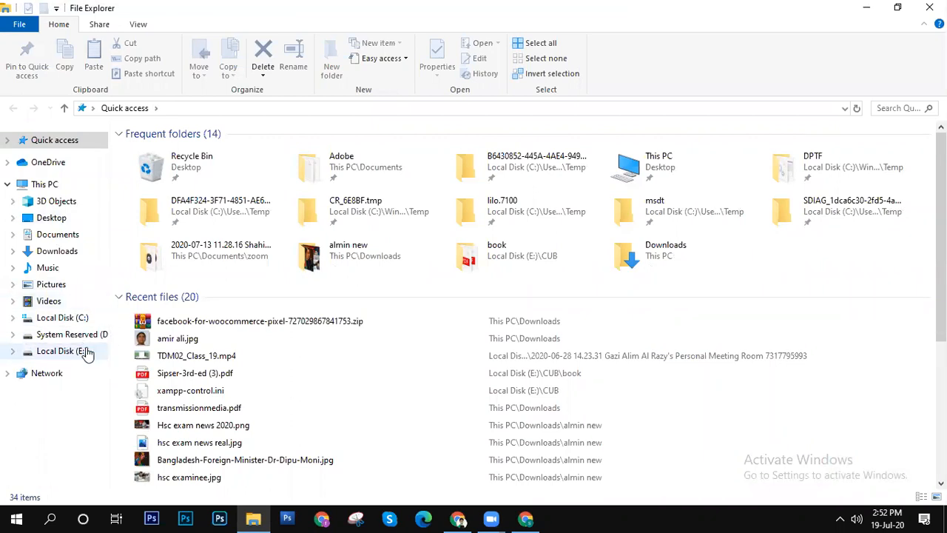
click(86, 352)
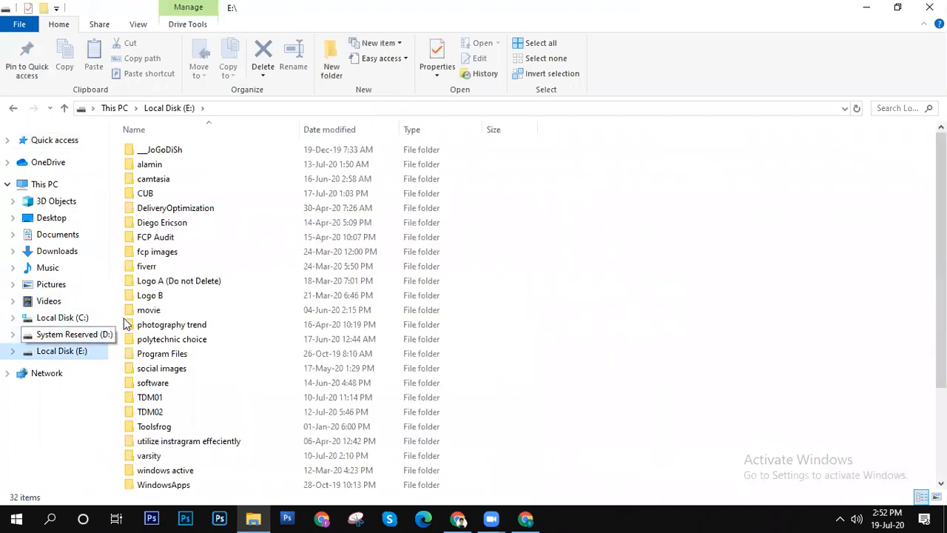
scroll(607, 318, down, 3)
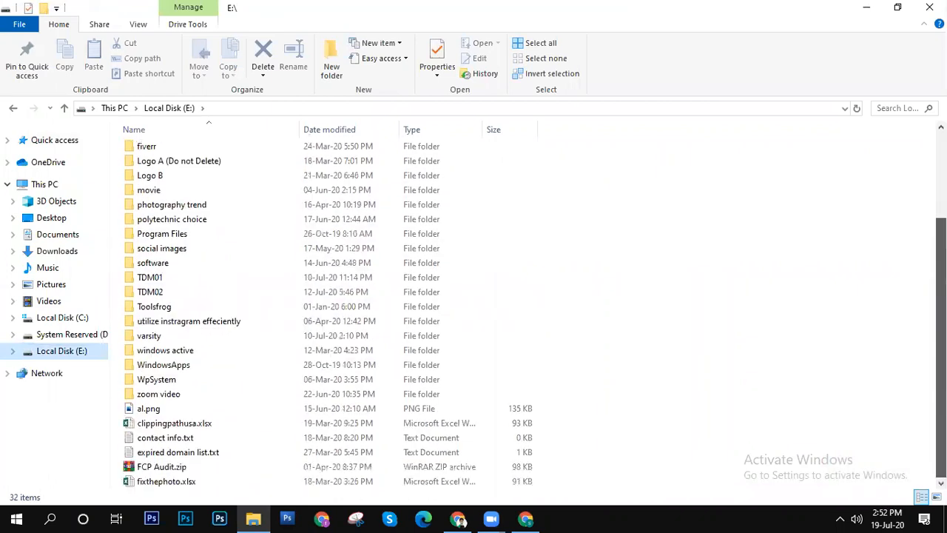
scroll(320, 313, up, 1)
scroll(321, 313, down, 1)
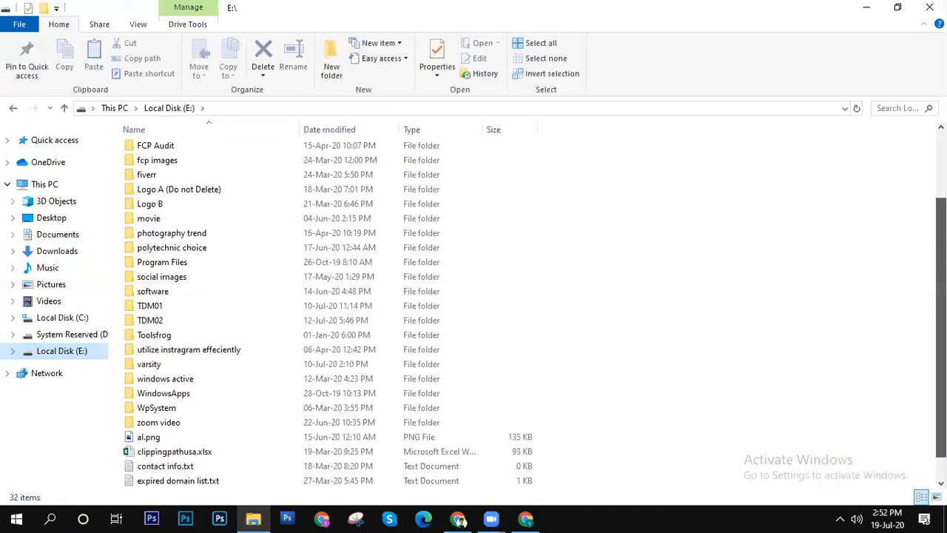
scroll(320, 313, up, 1)
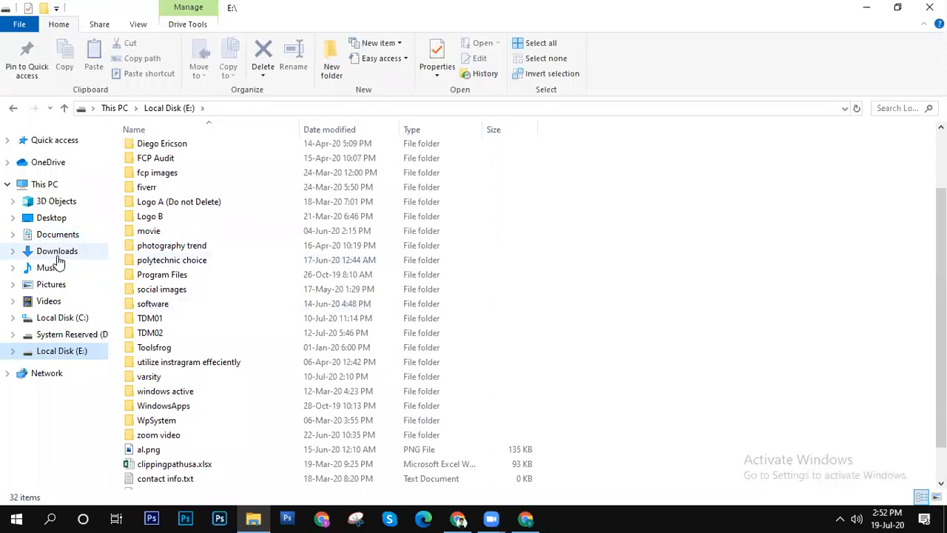
click(58, 252)
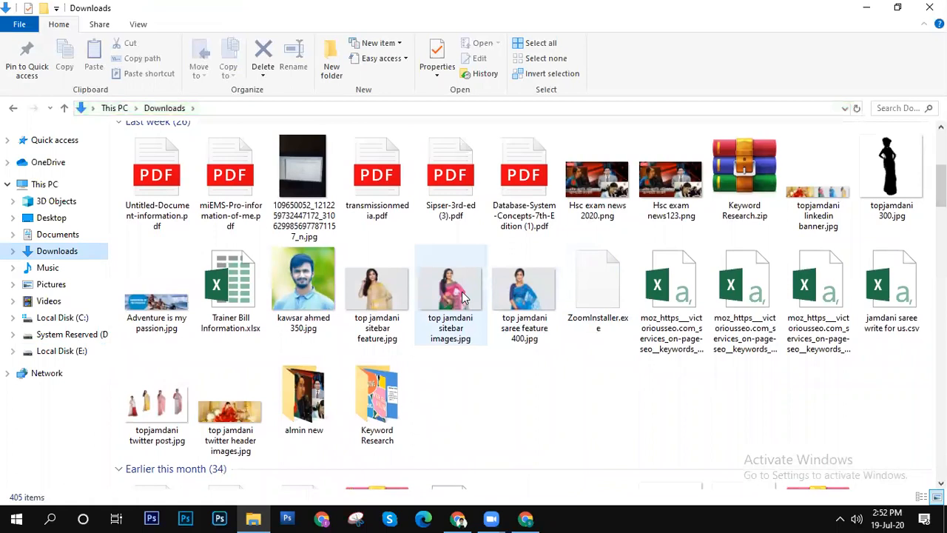
click(523, 292)
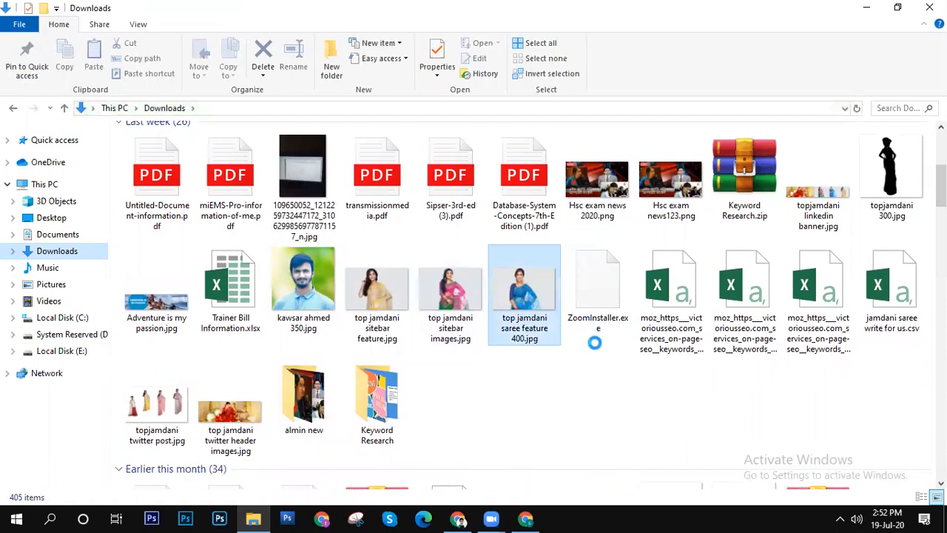
click(527, 518)
drag(525, 518, 458, 516)
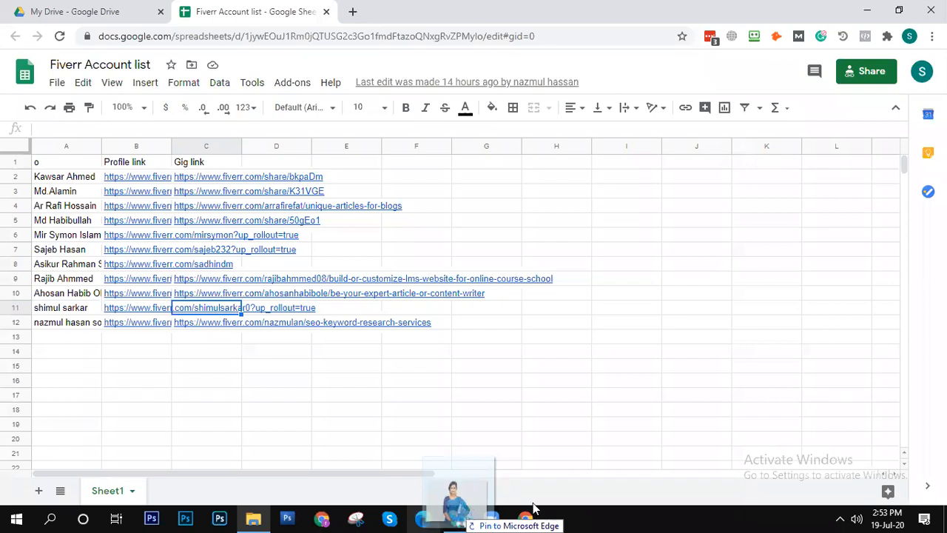
mouse_move(523, 515)
mouse_down()
mouse_move(838, 359)
mouse_move(668, 473)
mouse_move(528, 516)
mouse_move(542, 452)
mouse_move(534, 517)
mouse_up()
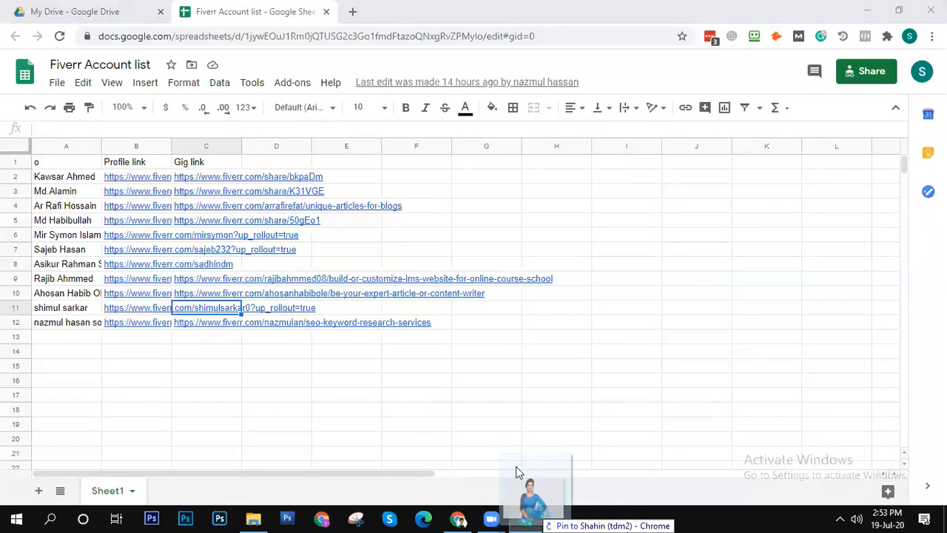
drag(518, 472, 538, 516)
drag(538, 516, 538, 517)
- Upload top jamdani saree feature 400.jpg from the Downloads folder to the Product image media library of the product draft
click(459, 519)
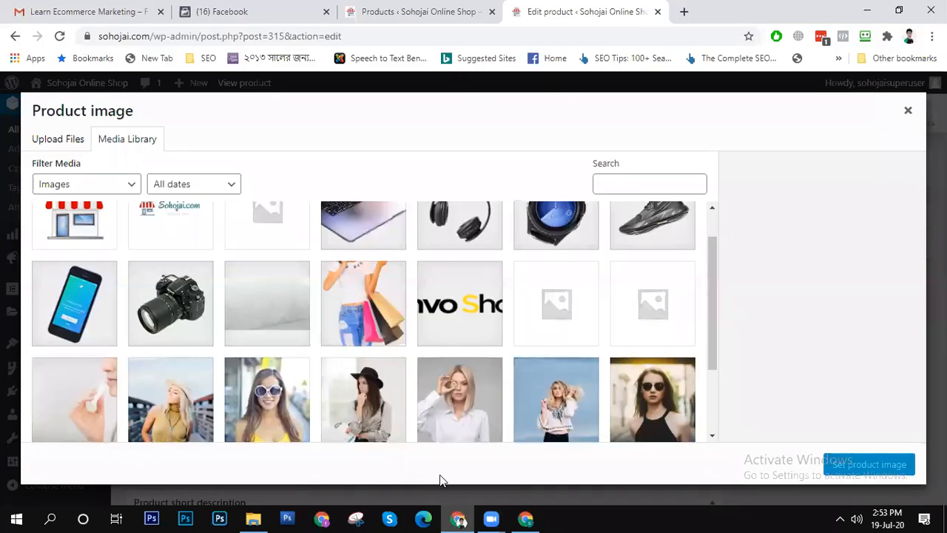
click(253, 519)
drag(527, 307, 481, 290)
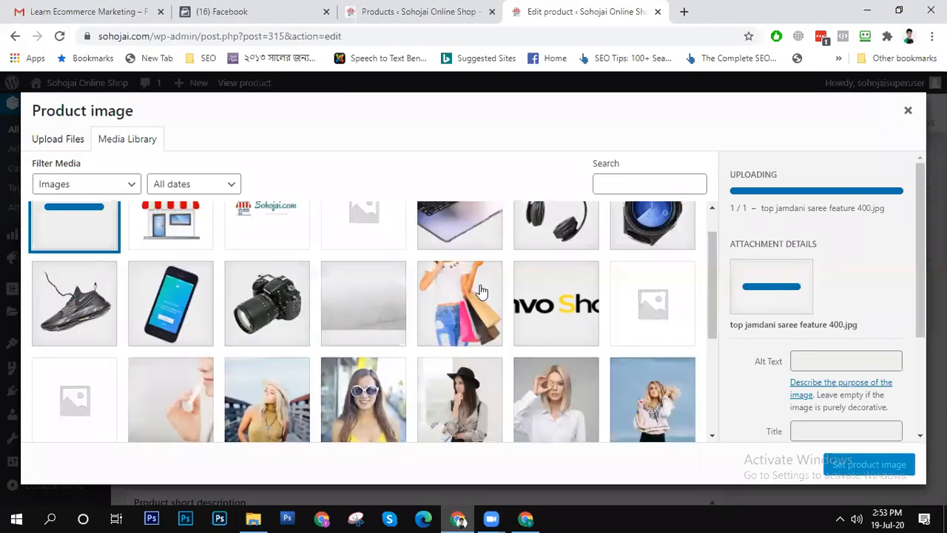
- Give the uploaded saree photo the alt text "Jamdani saree blue" and set it as the product image
click(817, 354)
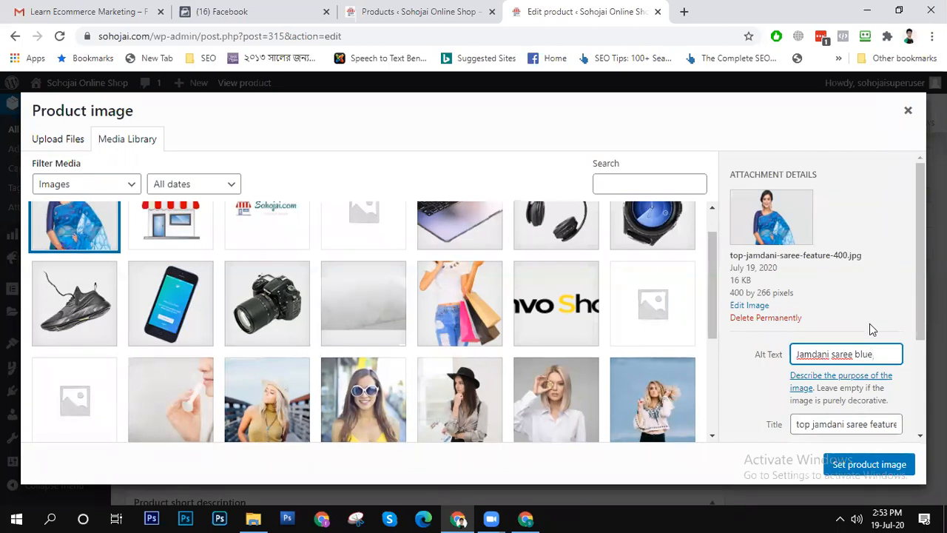
scroll(921, 270, down, 2)
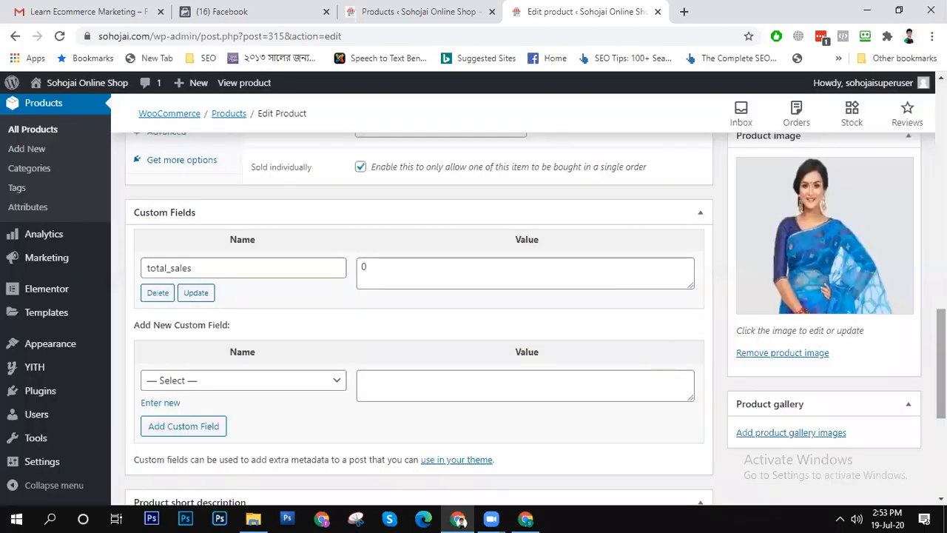
- Add the shopping-bags image Envo-Shop2-StockSnap_R33KBON2SV.png from the media library to the product gallery
scroll(778, 348, down, 2)
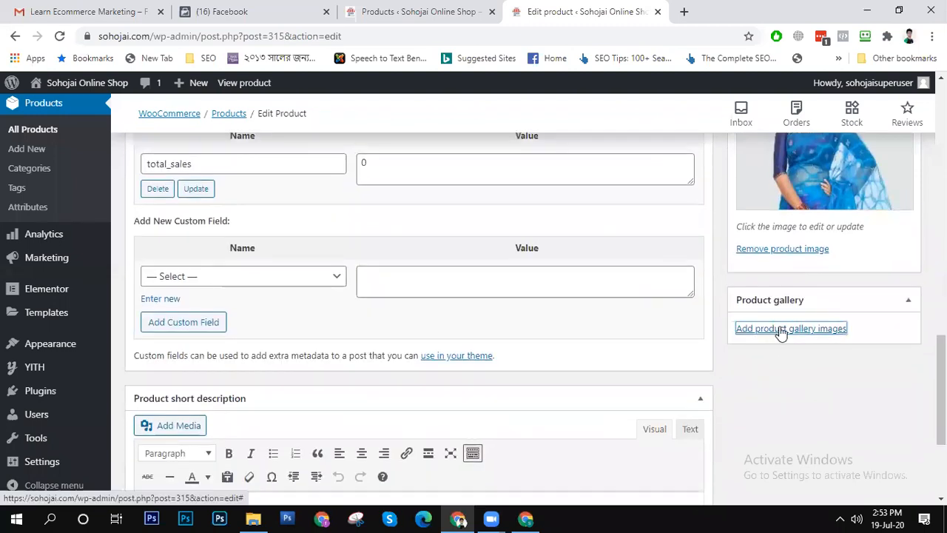
click(781, 330)
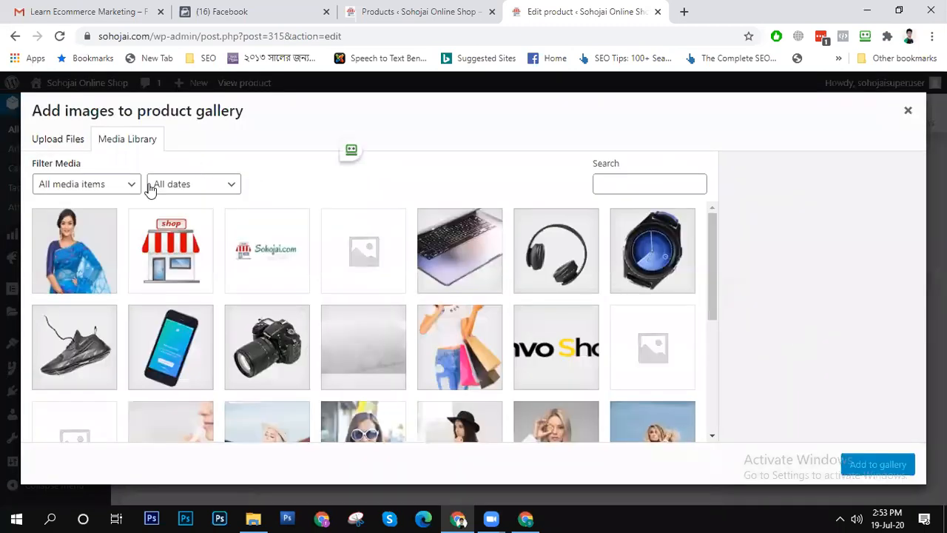
click(65, 270)
click(454, 348)
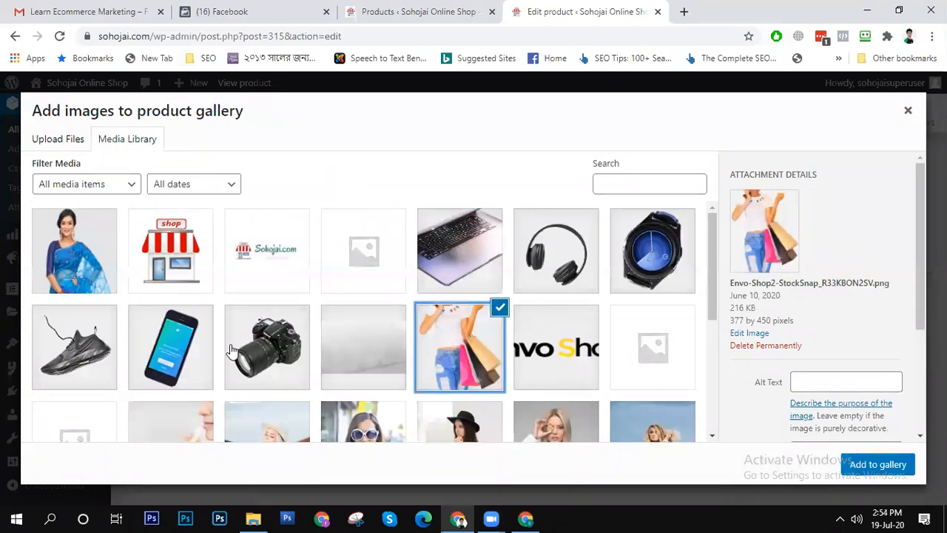
click(888, 470)
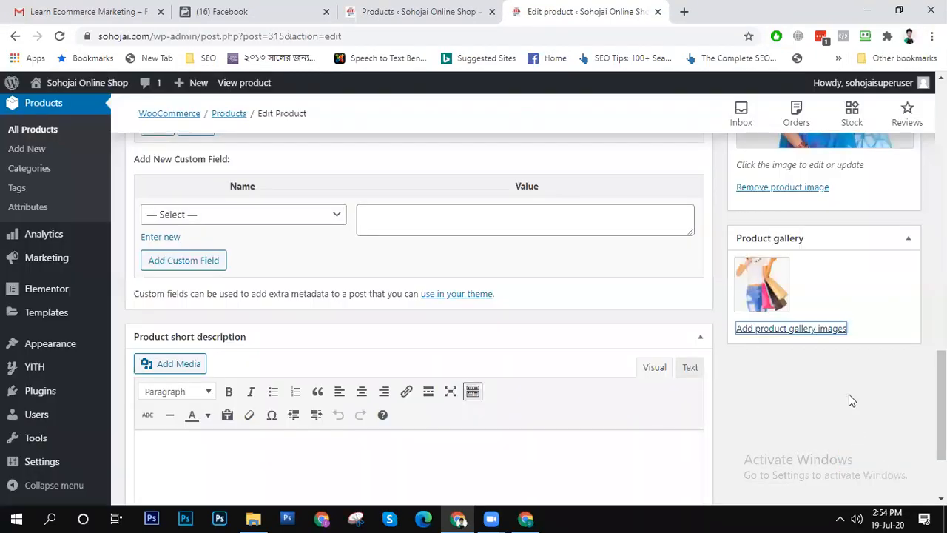
- Add the blue saree photo, the laptop close-up and the portrait of the blonde woman in a white shirt to the product gallery
click(811, 330)
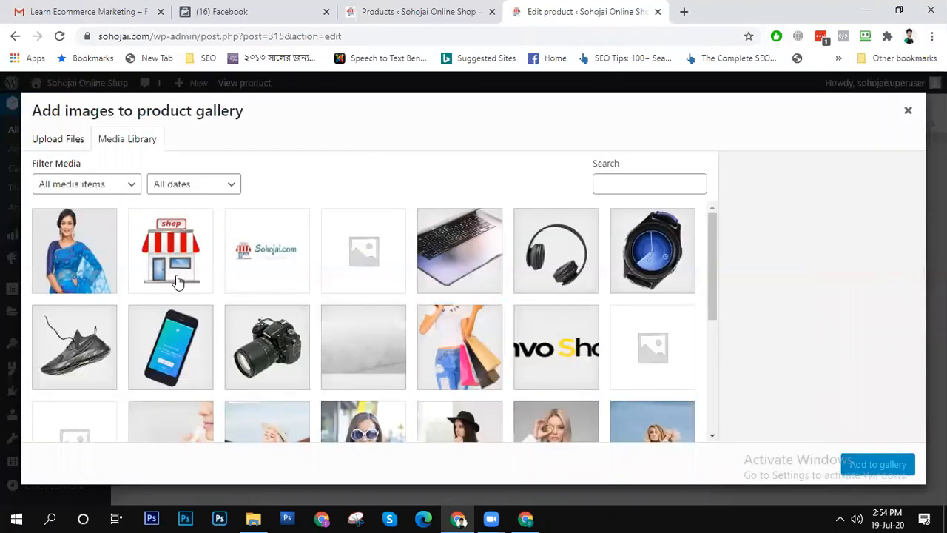
click(90, 258)
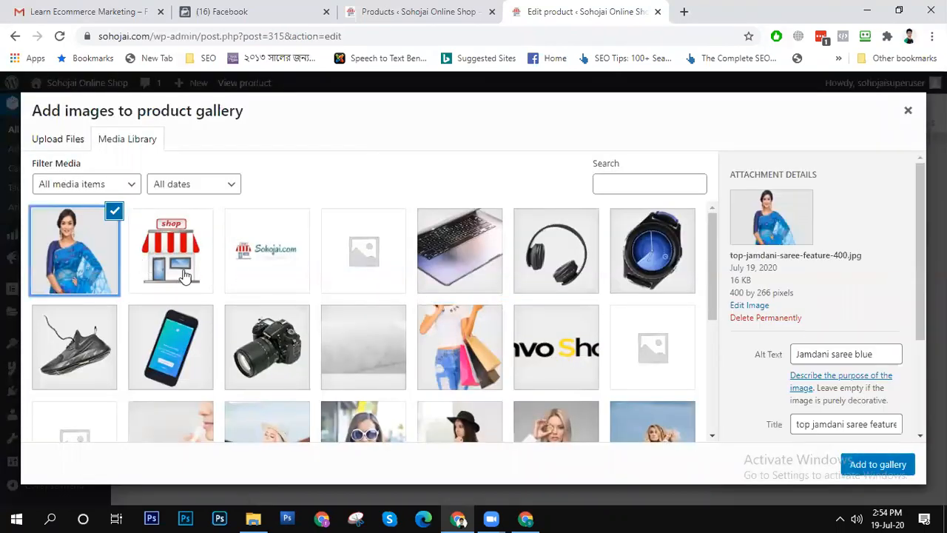
click(493, 274)
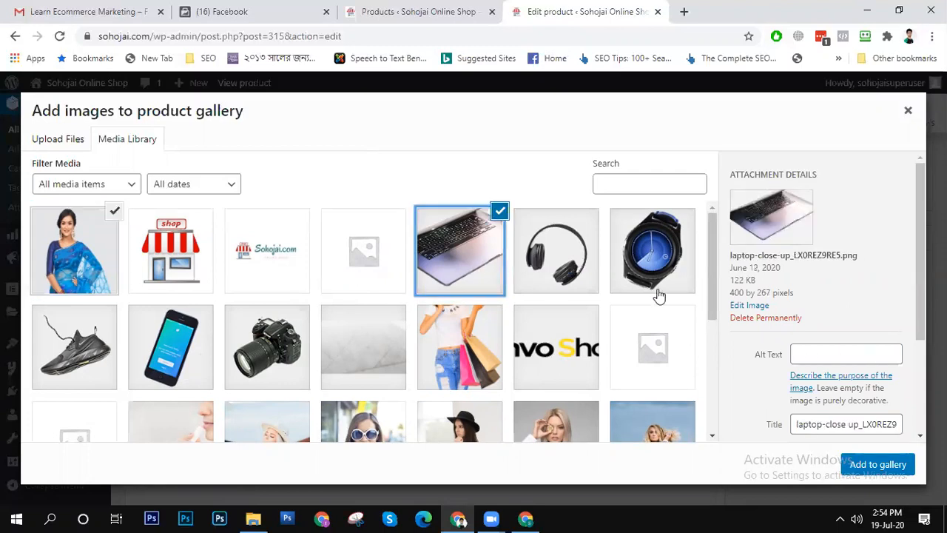
click(572, 424)
click(871, 462)
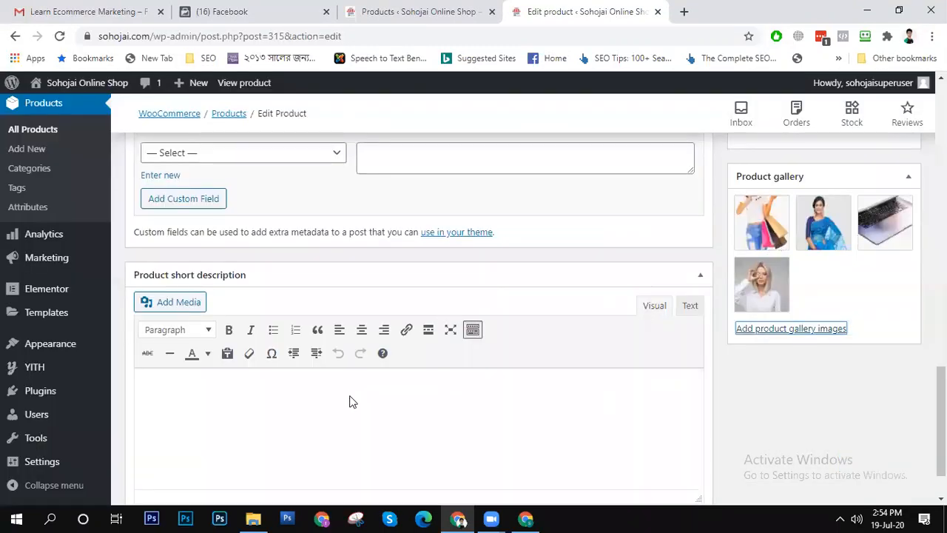
- Look over the product form, the available product types and the bulk actions offered for the product's variations
scroll(399, 402, up, 15)
scroll(419, 319, down, 12)
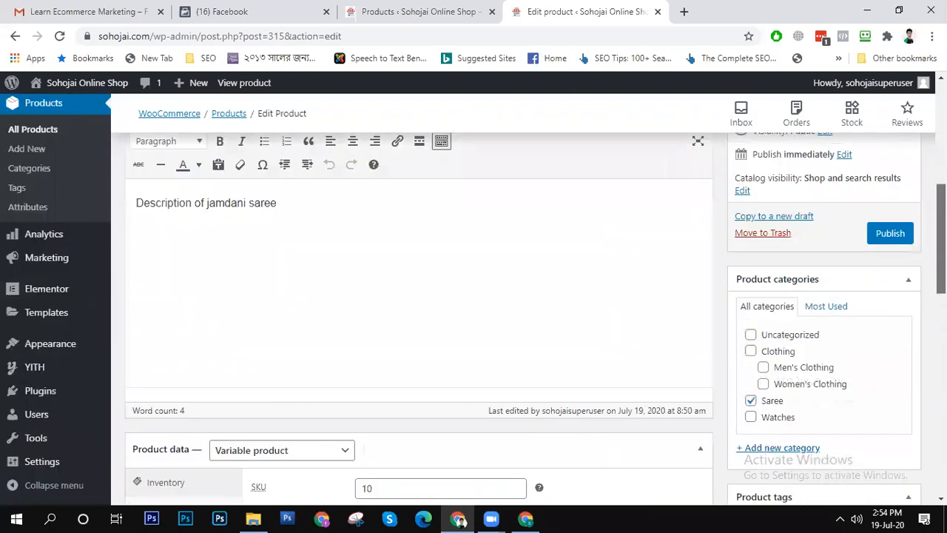
scroll(419, 318, down, 2)
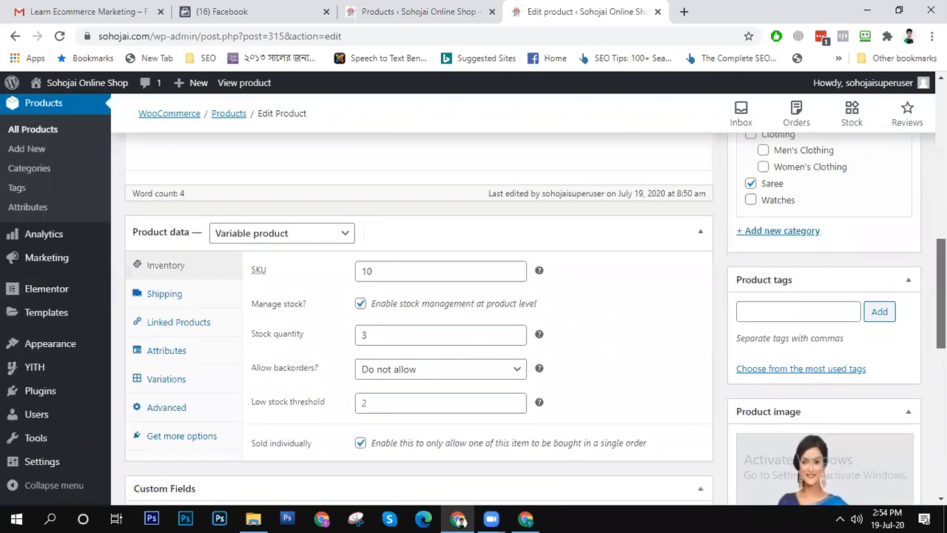
scroll(351, 422, down, 2)
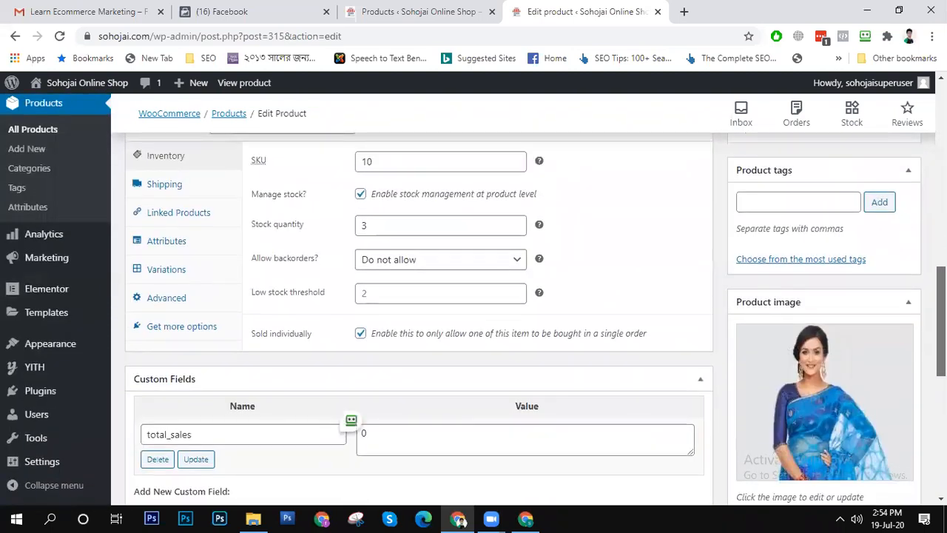
scroll(351, 422, up, 2)
click(320, 222)
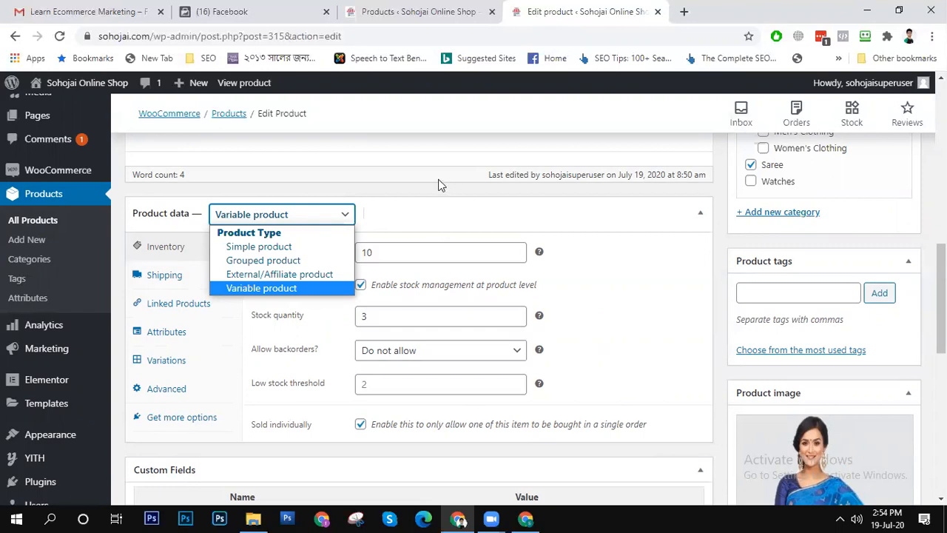
click(168, 363)
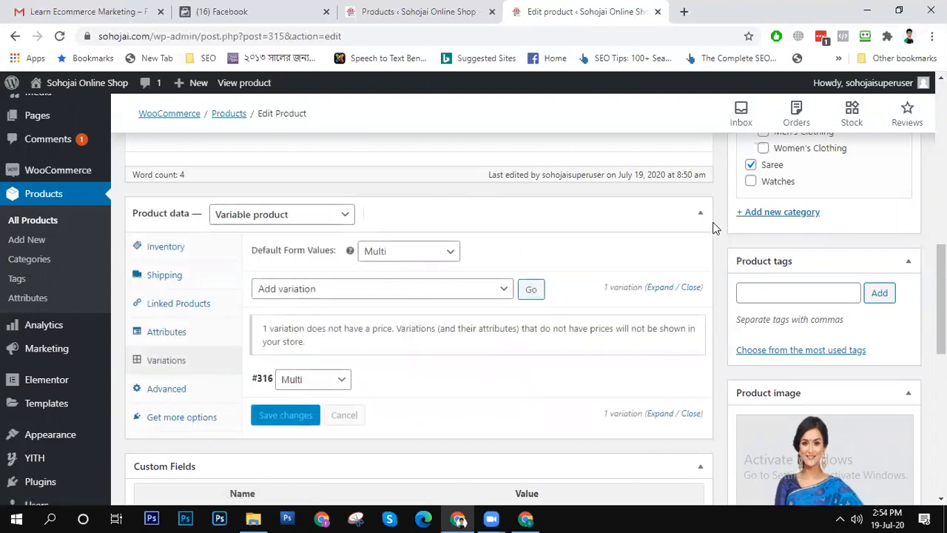
click(402, 293)
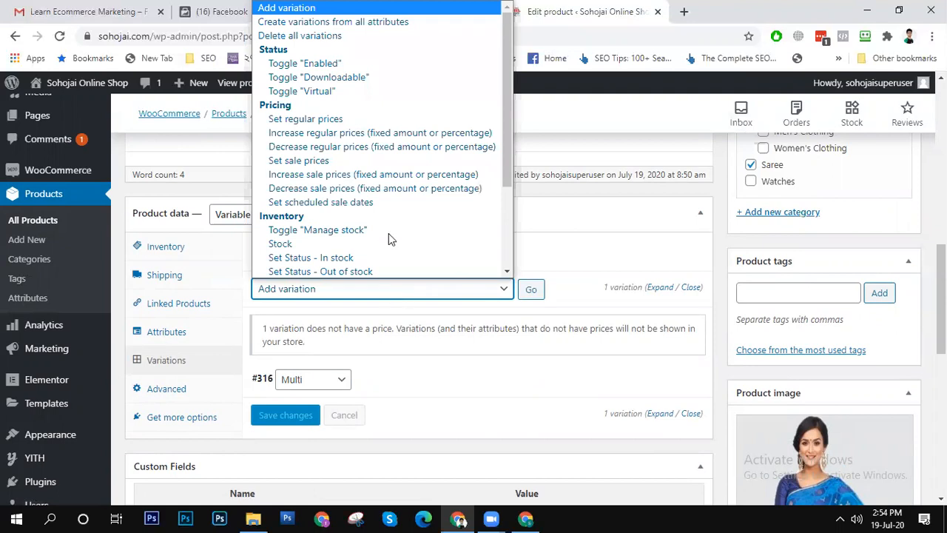
- Apply the Toggle "Enabled" bulk action to the product's variations
click(367, 63)
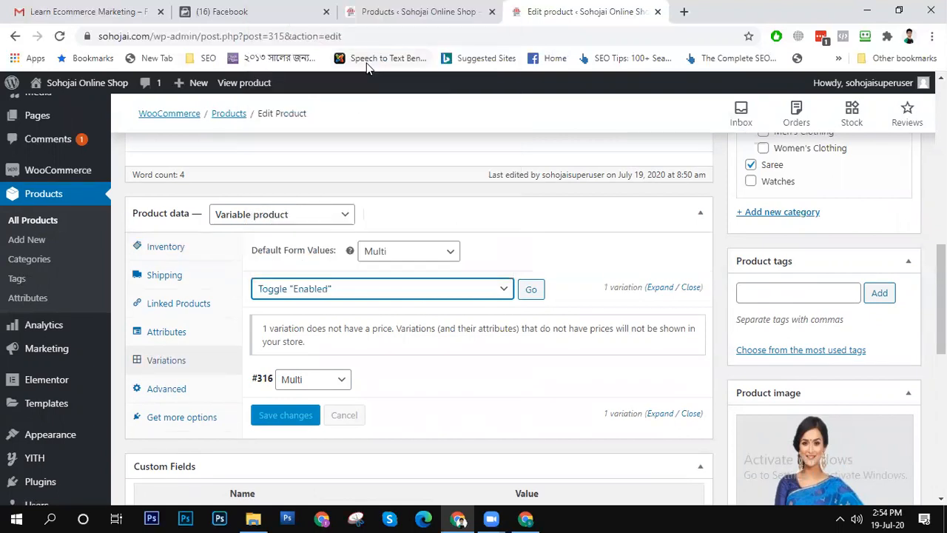
click(530, 290)
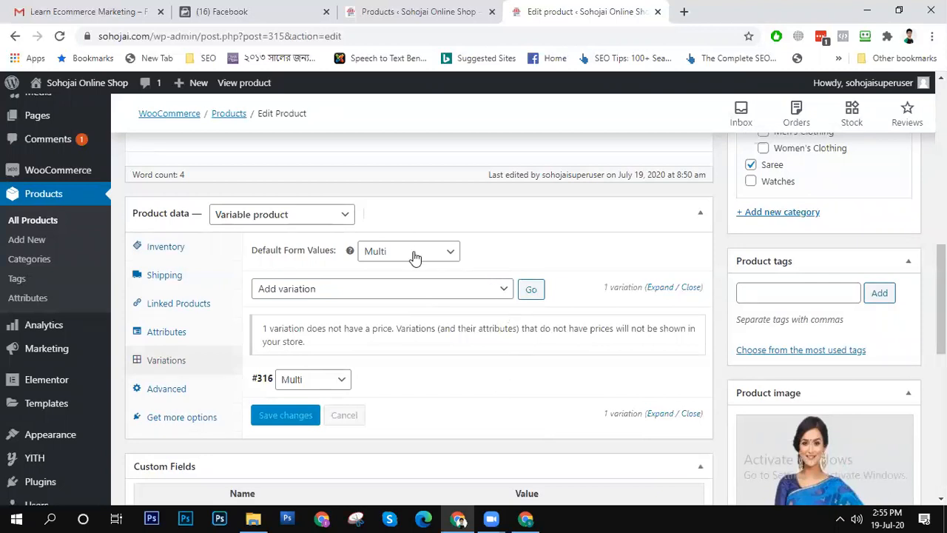
- Set the regular price of all the product's variations to 5200 with the Set regular prices bulk action
click(439, 295)
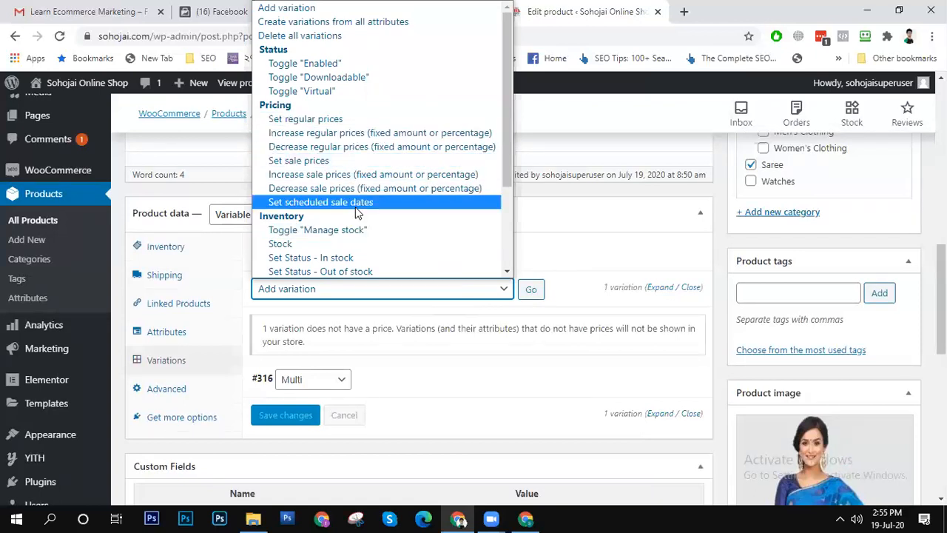
scroll(357, 216, down, 3)
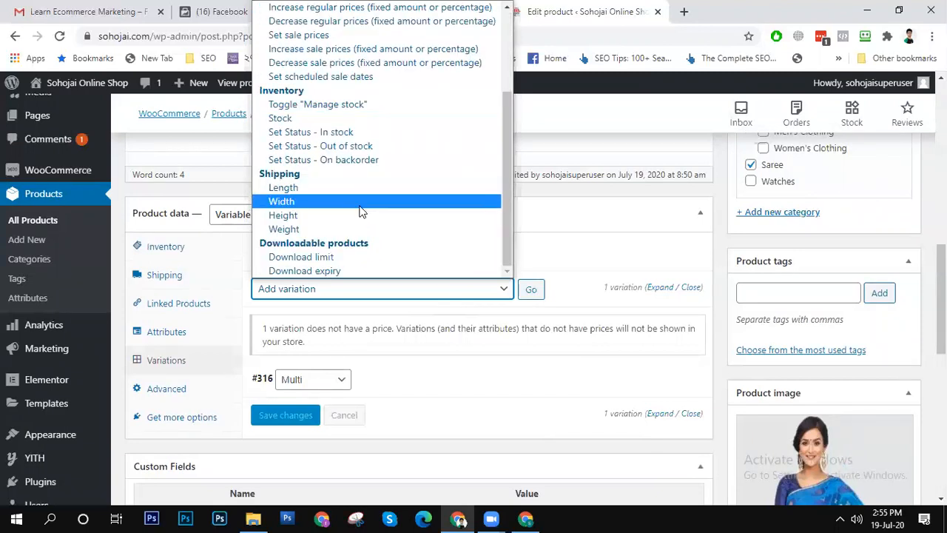
drag(506, 206, 504, 121)
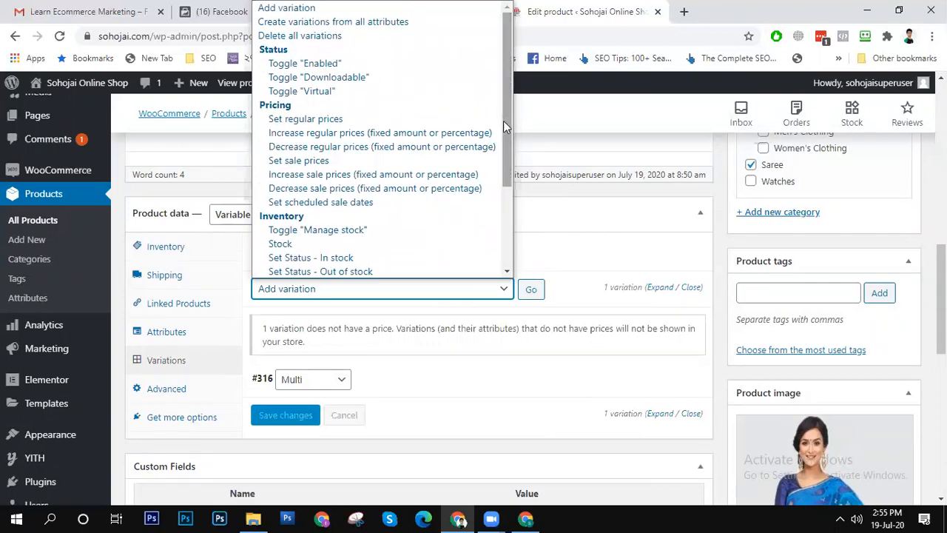
click(446, 125)
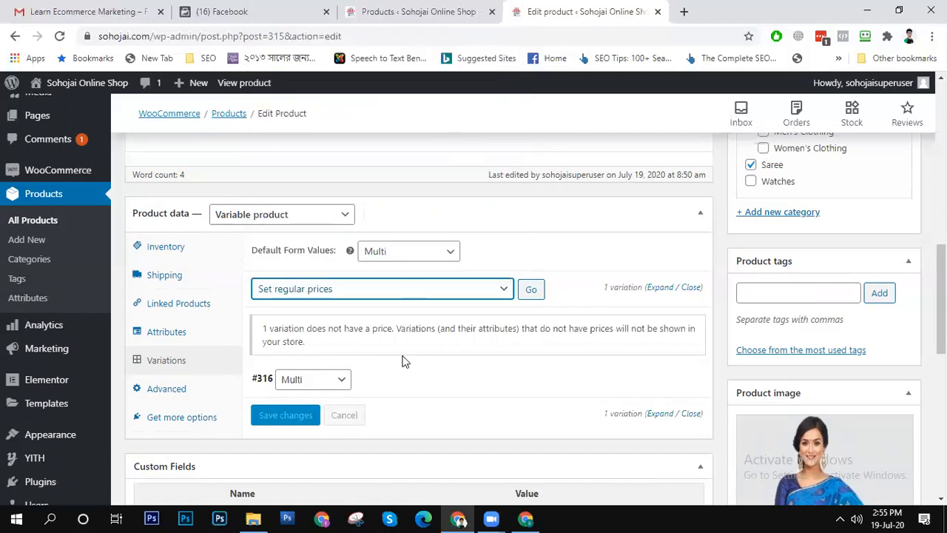
click(530, 289)
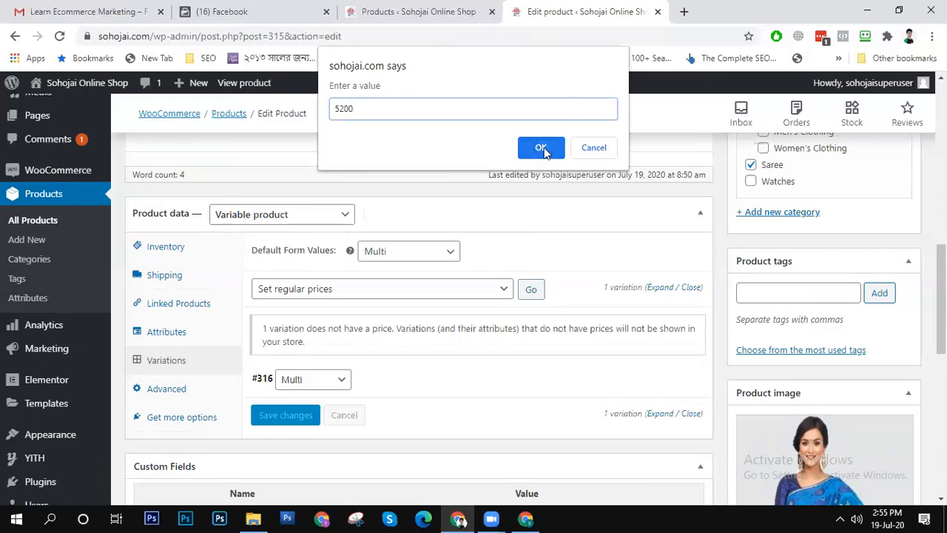
click(542, 148)
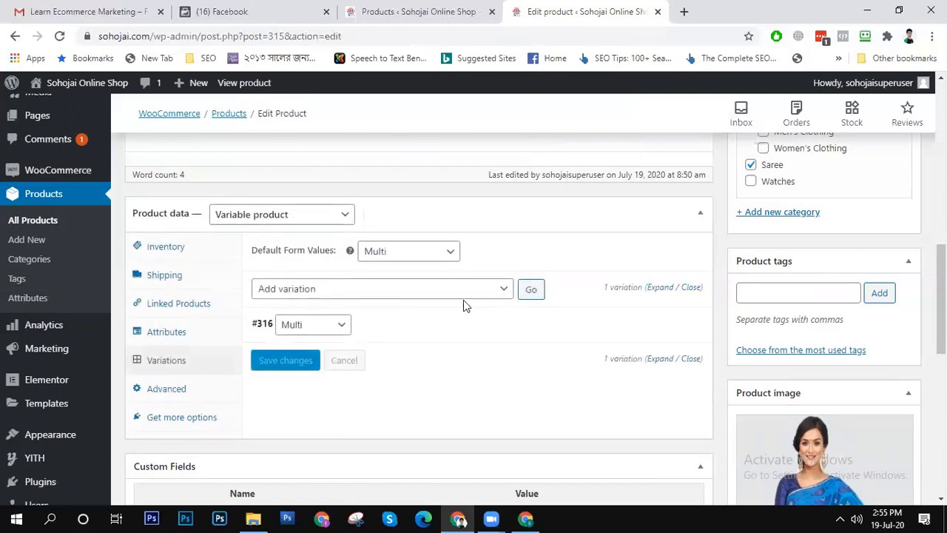
- Look over the product form and save the product as a draft
scroll(463, 299, down, 5)
scroll(463, 303, up, 10)
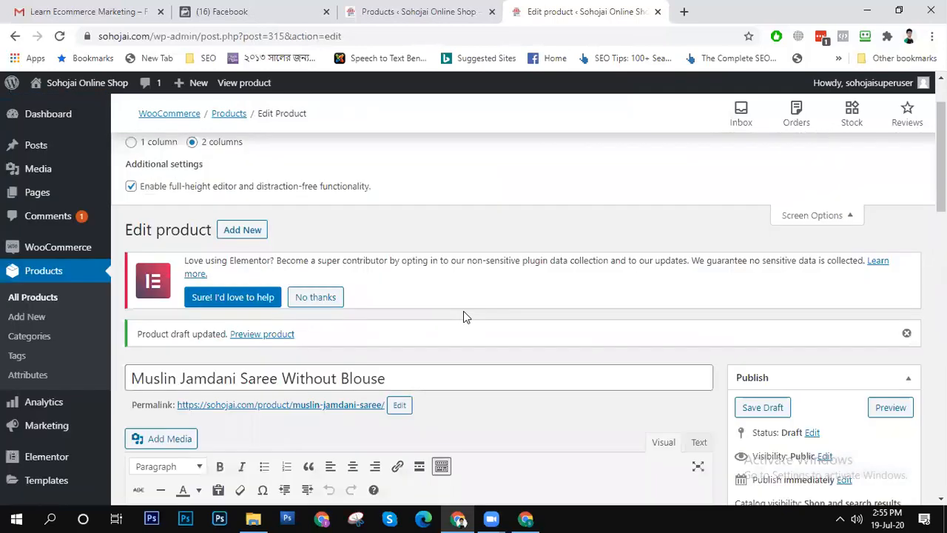
scroll(463, 310, down, 10)
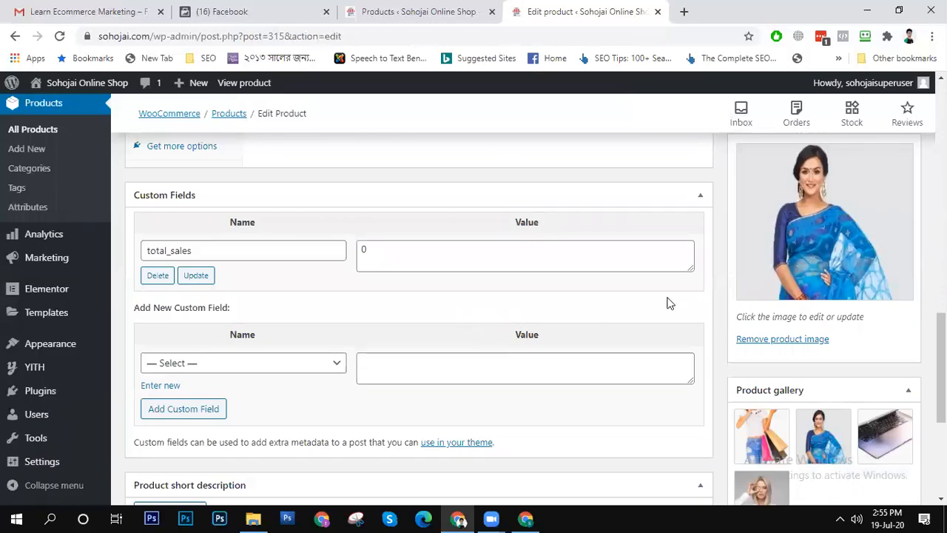
drag(941, 367, 941, 213)
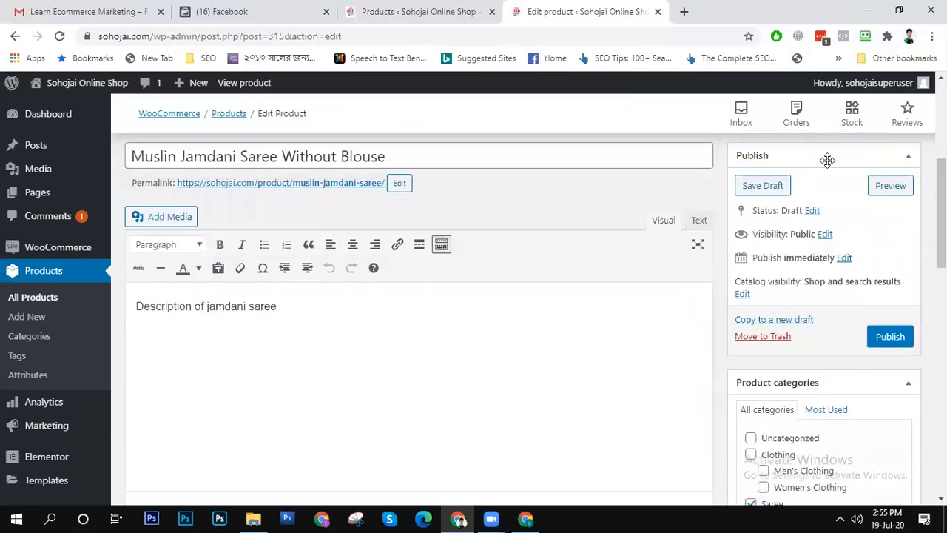
click(764, 186)
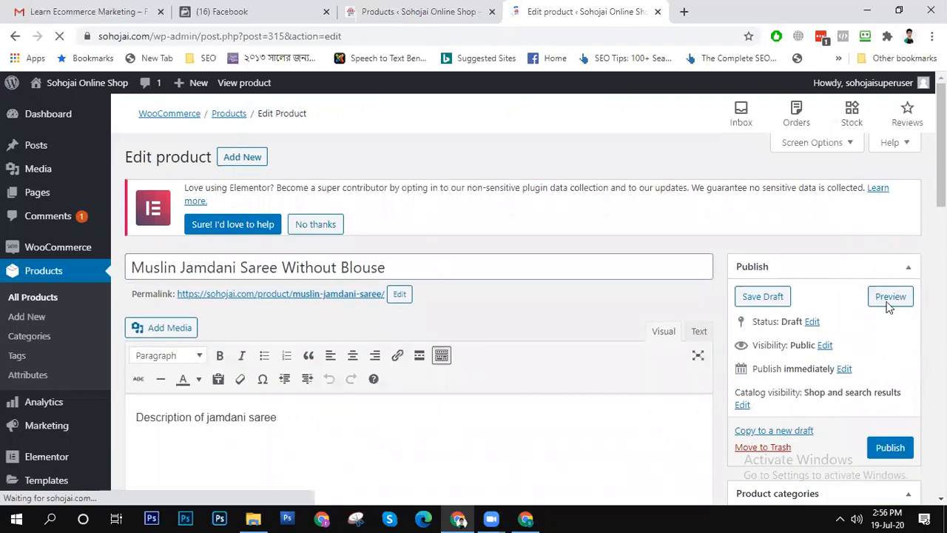
- Preview the draft product's shop page and look over the list of existing products
click(878, 301)
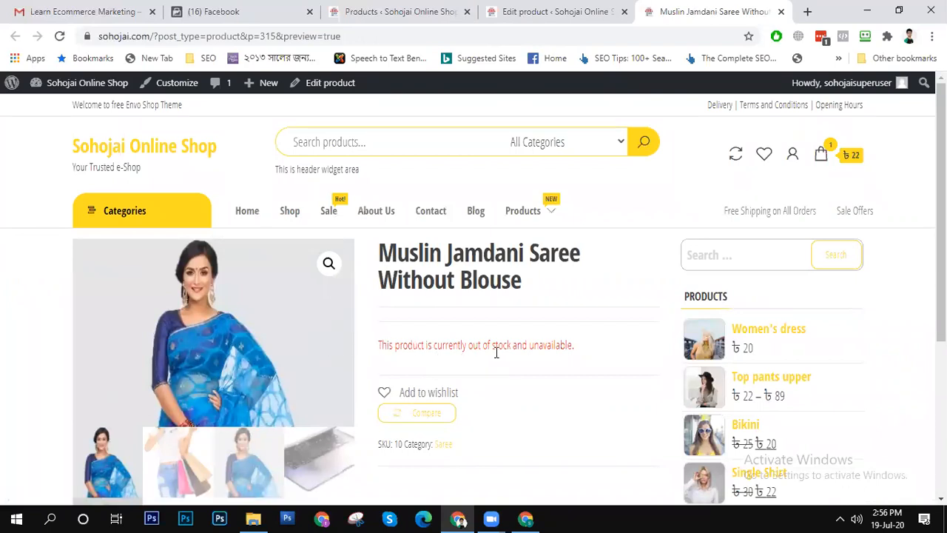
drag(942, 215, 942, 248)
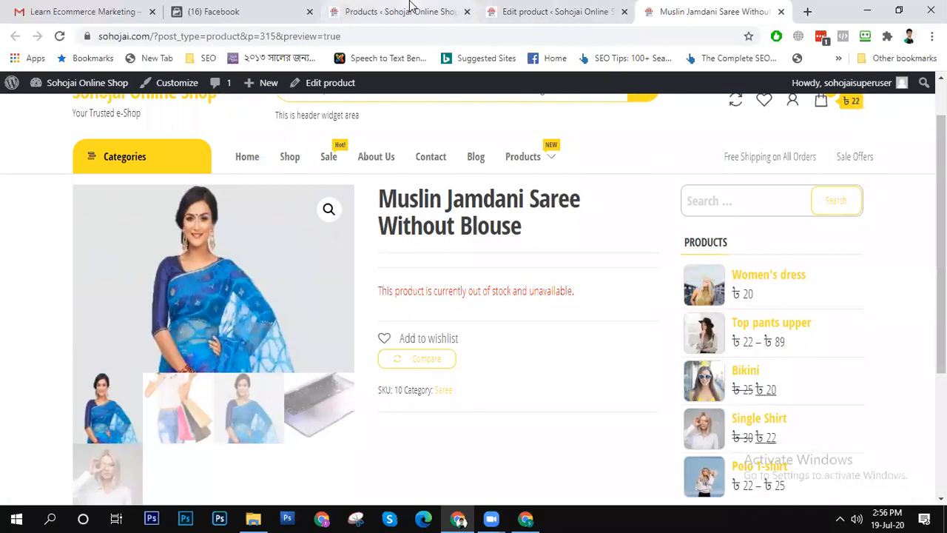
click(411, 9)
click(545, 9)
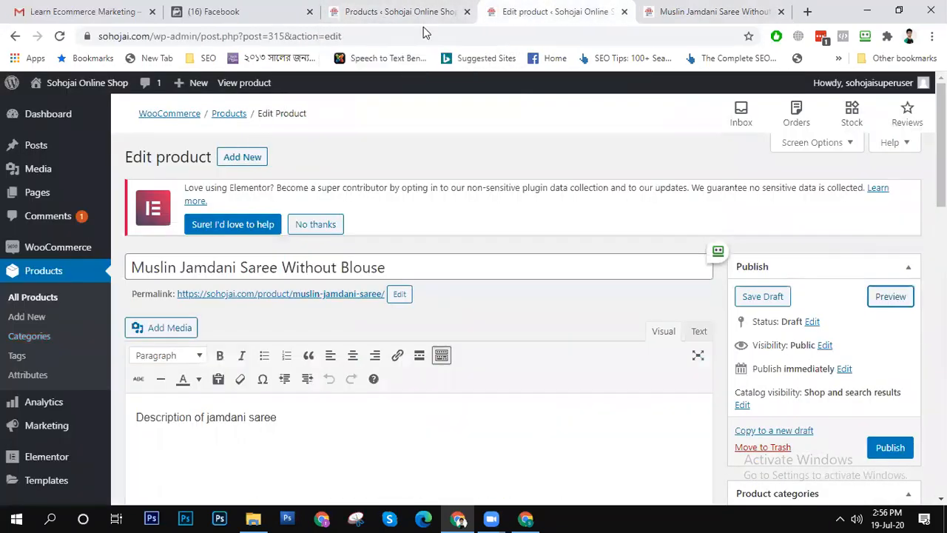
click(372, 10)
drag(942, 166, 942, 230)
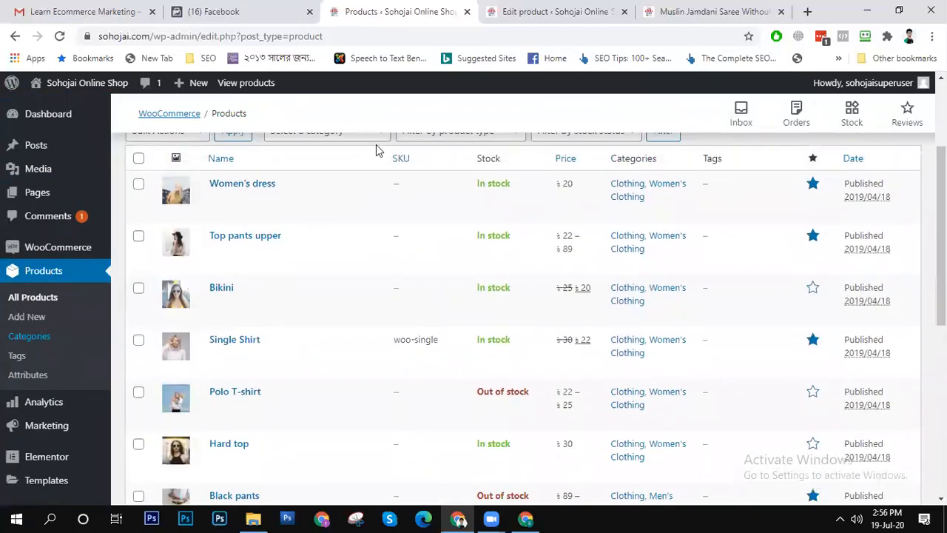
- Return to the product form and review its inventory, Color attribute values and the color options of its variation
click(516, 14)
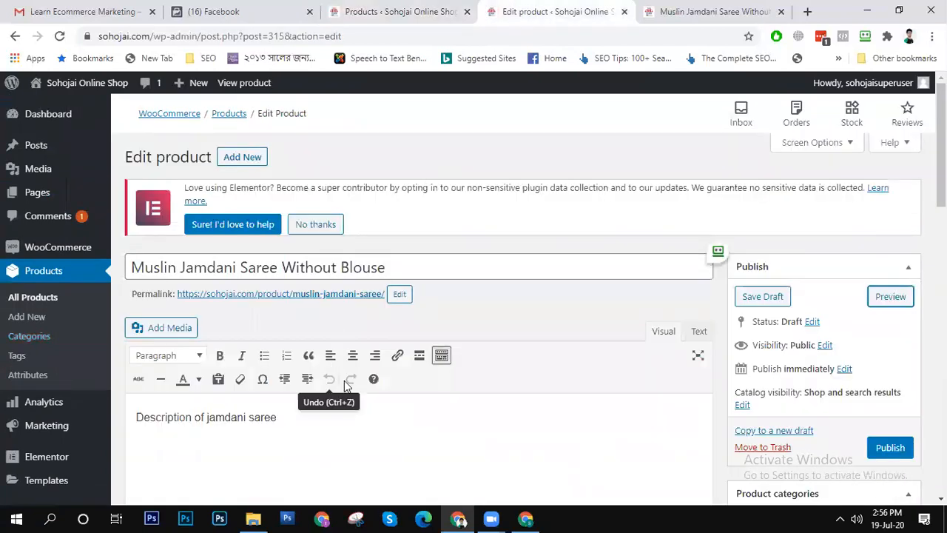
scroll(885, 288, down, 10)
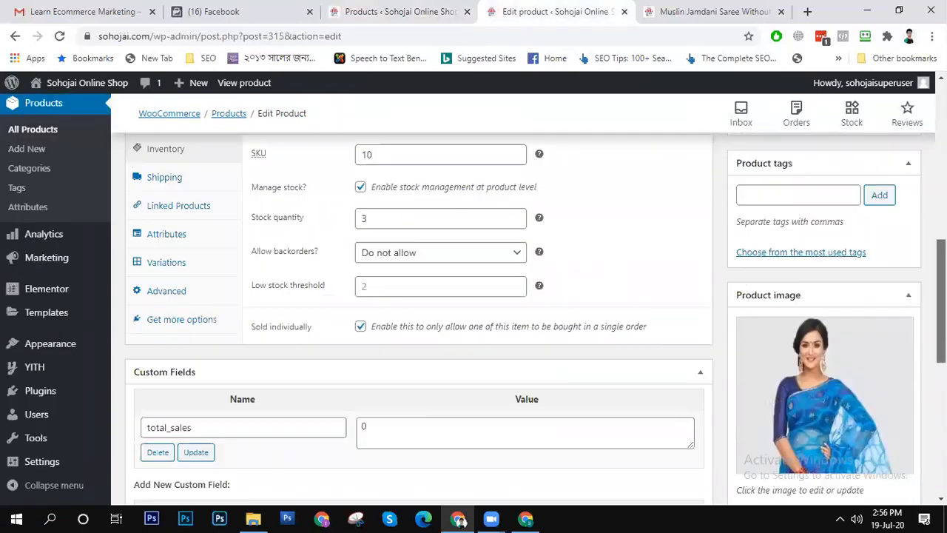
scroll(884, 287, up, 3)
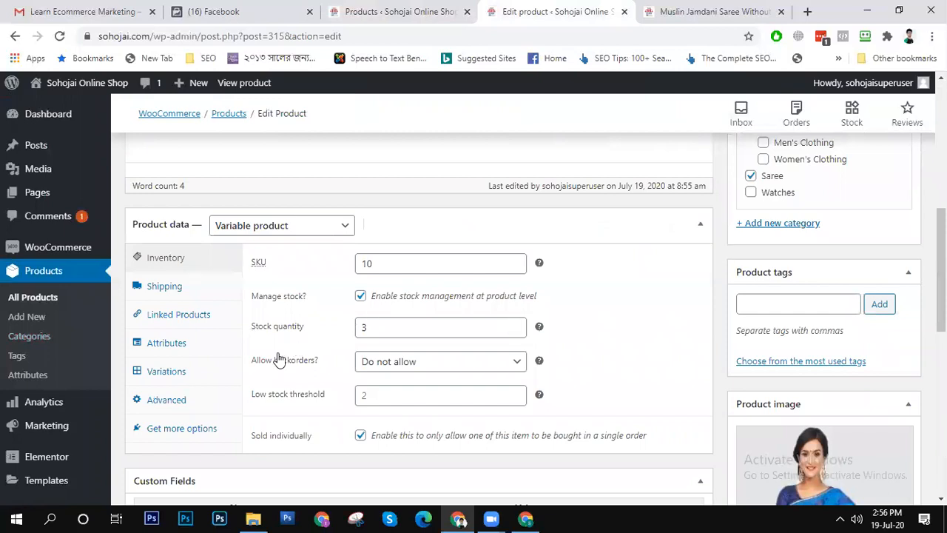
click(167, 342)
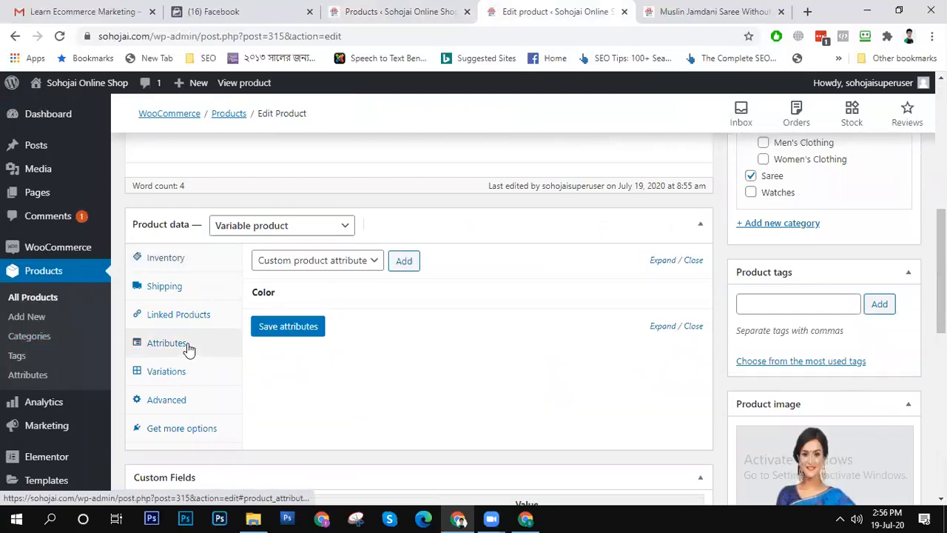
click(338, 305)
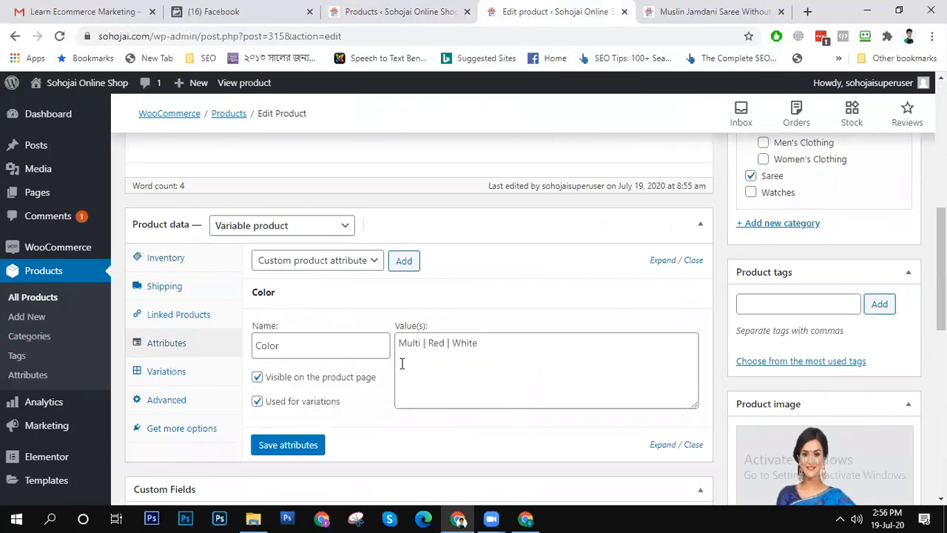
click(181, 373)
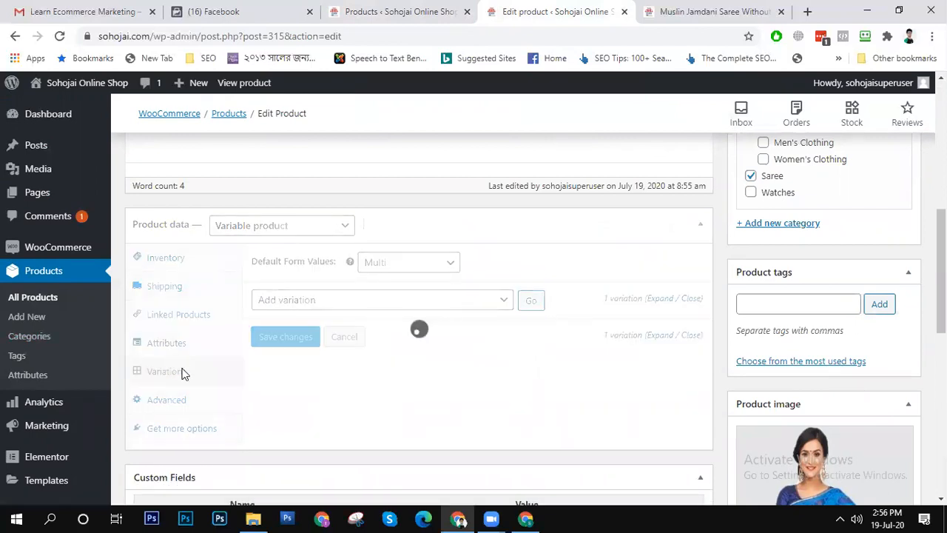
click(321, 335)
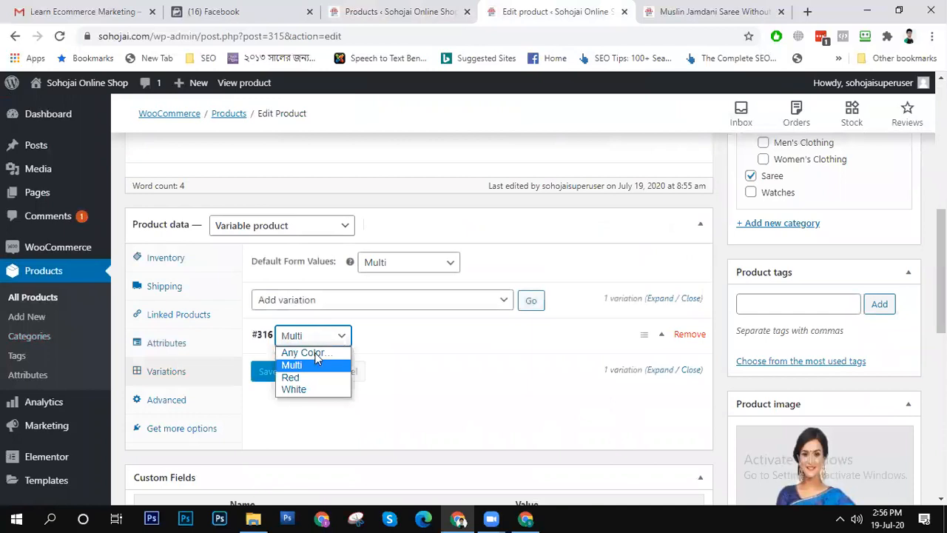
click(643, 334)
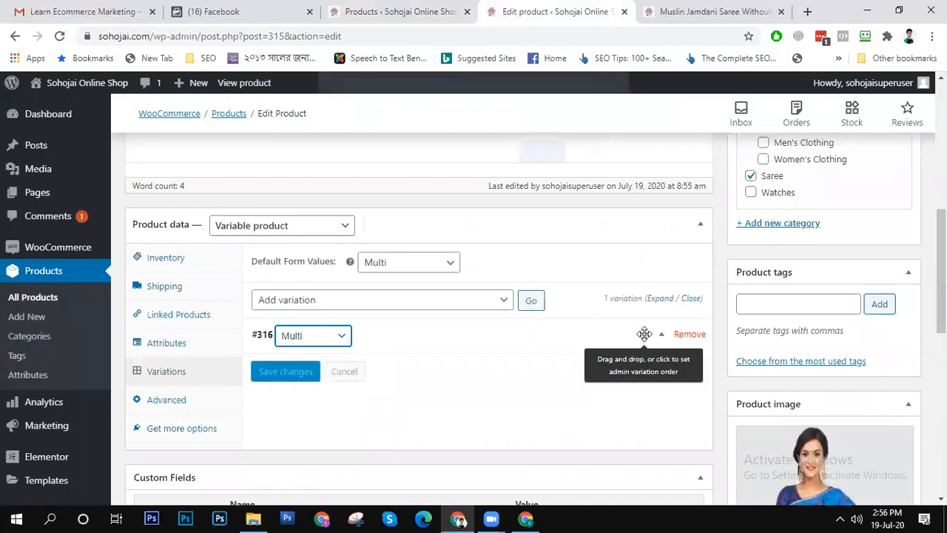
click(644, 334)
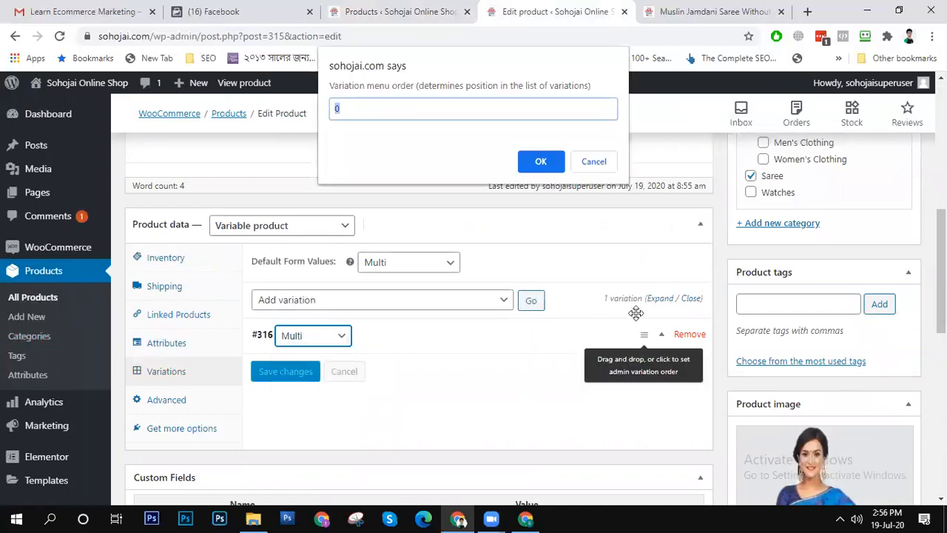
click(600, 158)
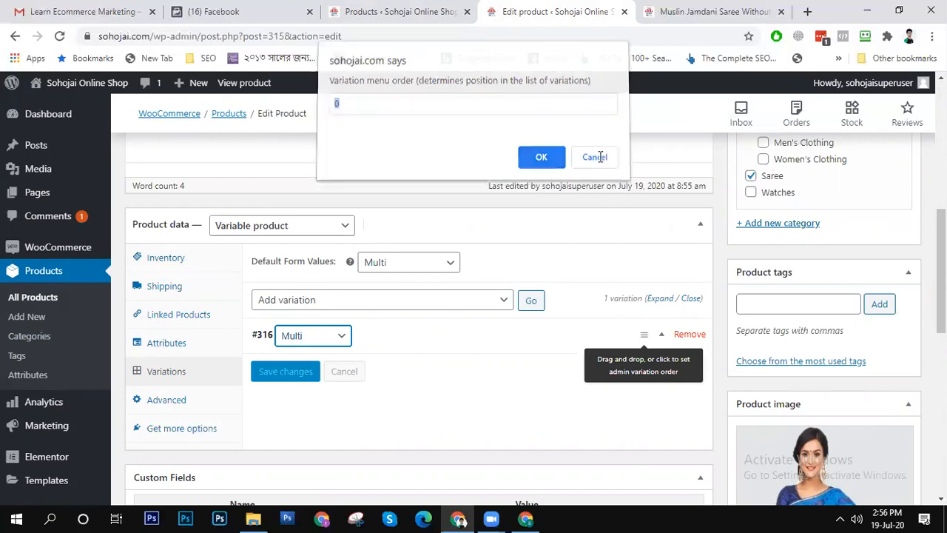
- Expand the Multi variation's details and set its sale price to 500
click(407, 344)
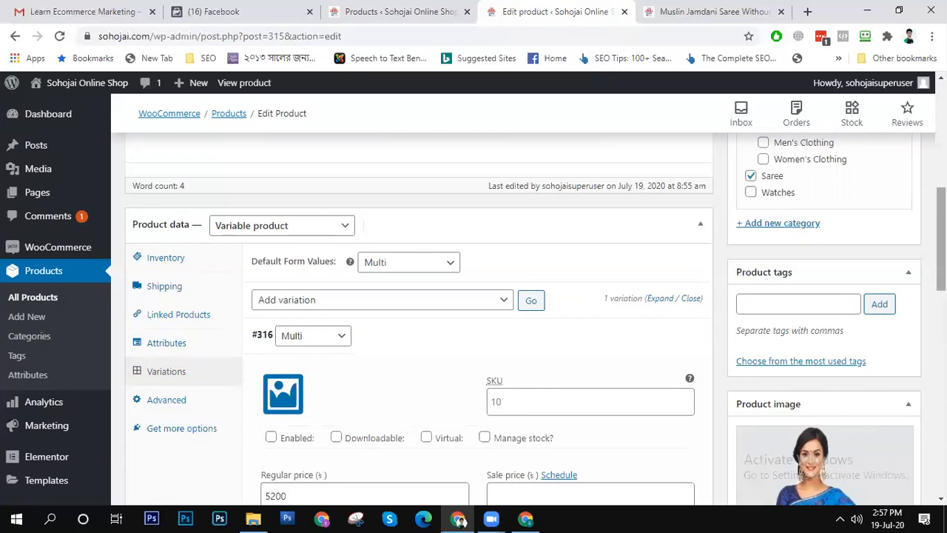
scroll(404, 357, down, 3)
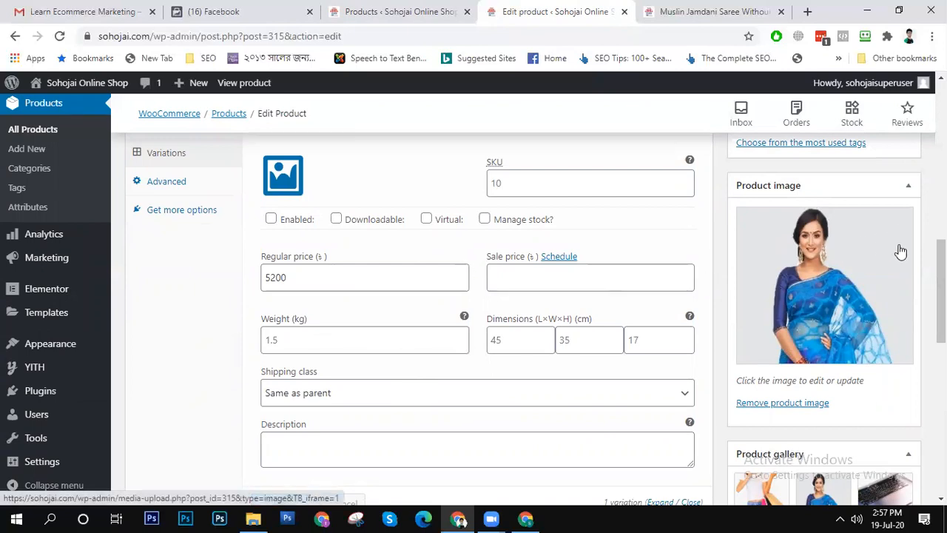
scroll(900, 252, down, 3)
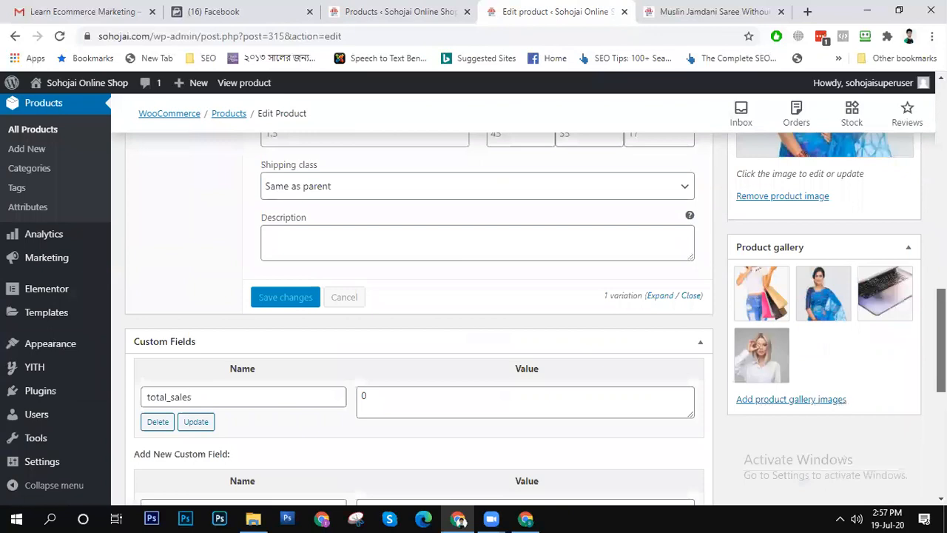
scroll(474, 300, up, 2)
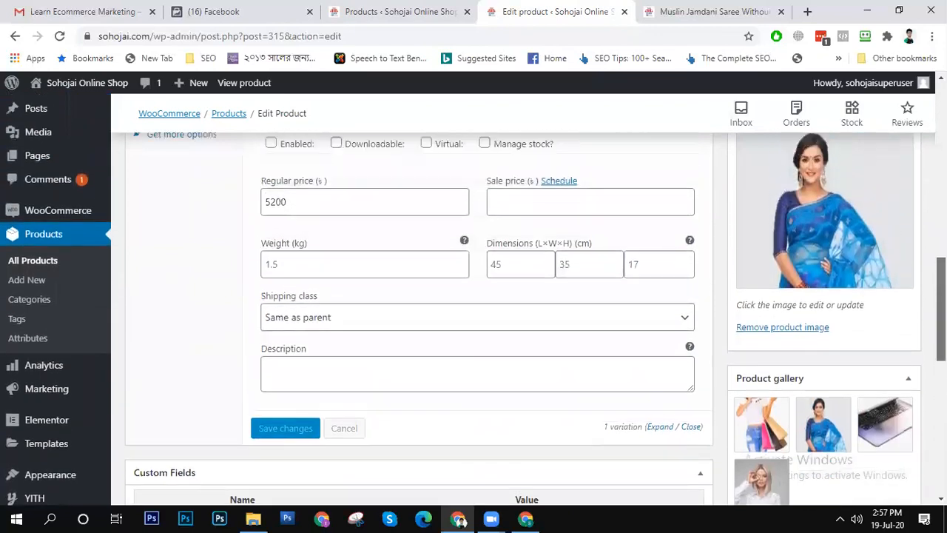
drag(941, 306, 942, 298)
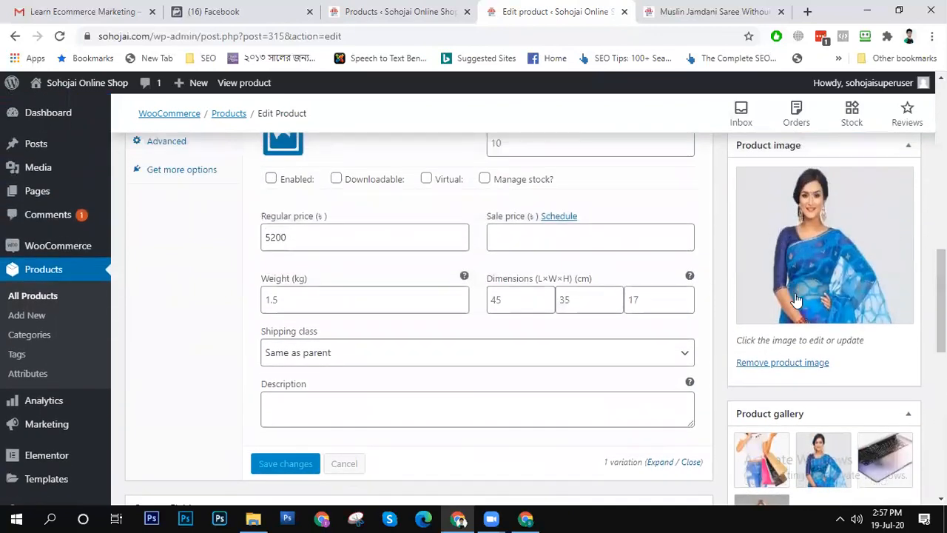
click(544, 245)
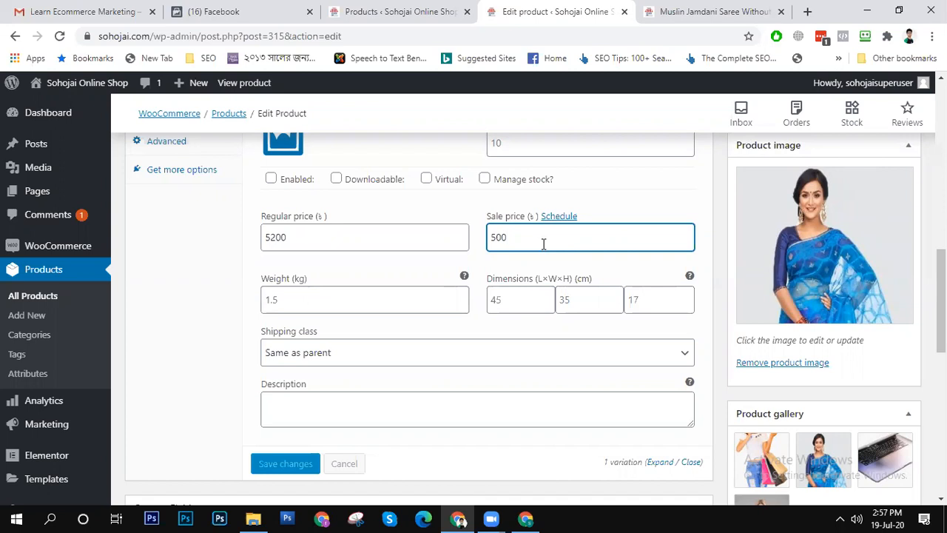
- Set the Multi variation's image to top-jamdani-saree-feature-400.jpg from the media library
drag(942, 318, 941, 275)
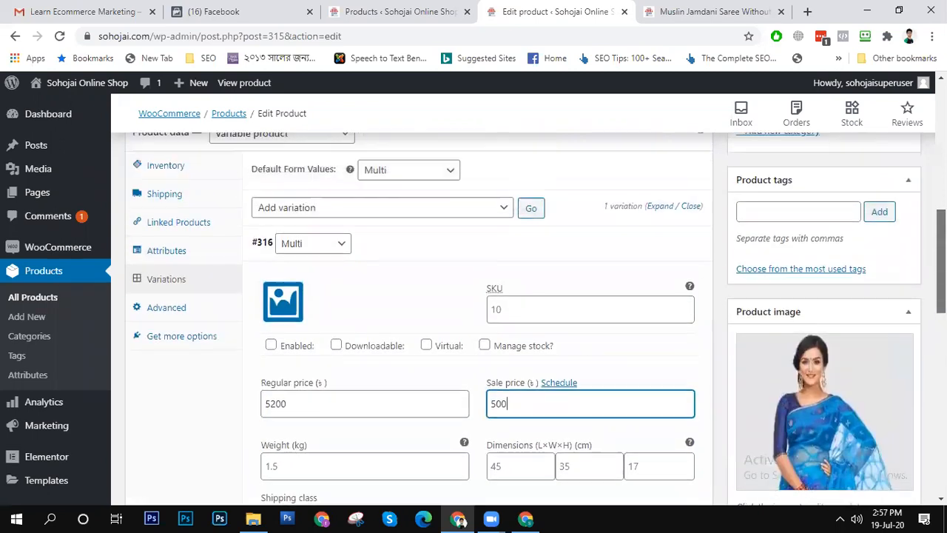
click(295, 304)
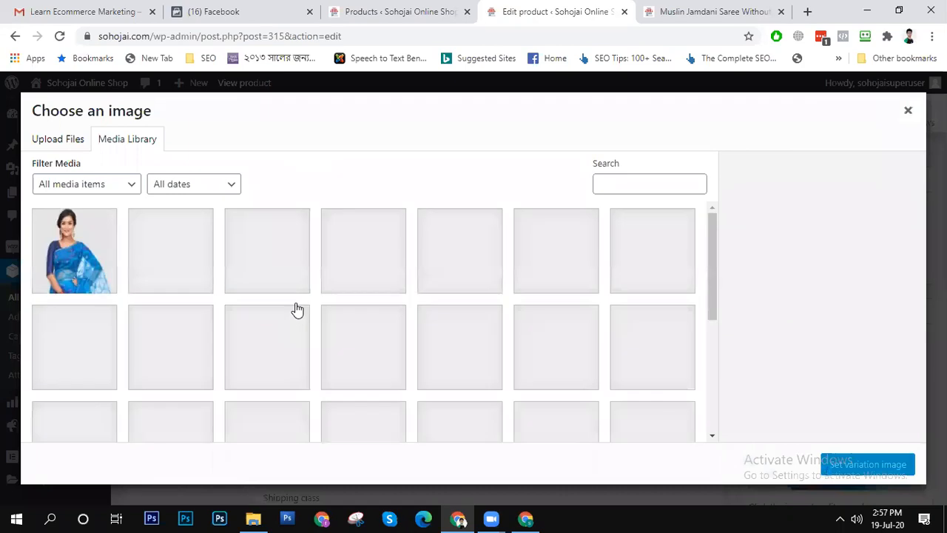
click(74, 269)
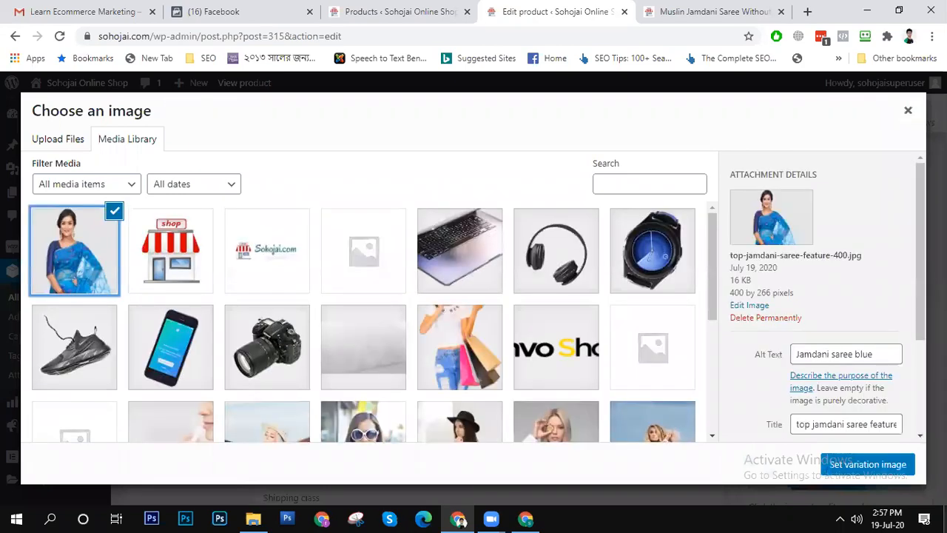
click(867, 464)
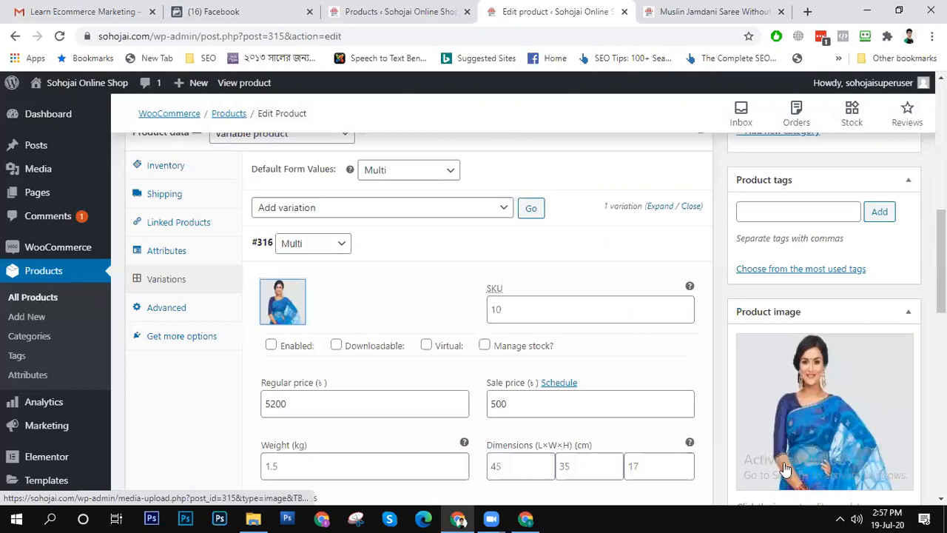
- Reopen the variation's image selection, try the headphones picture, and set the blue saree picture again
click(283, 311)
click(69, 266)
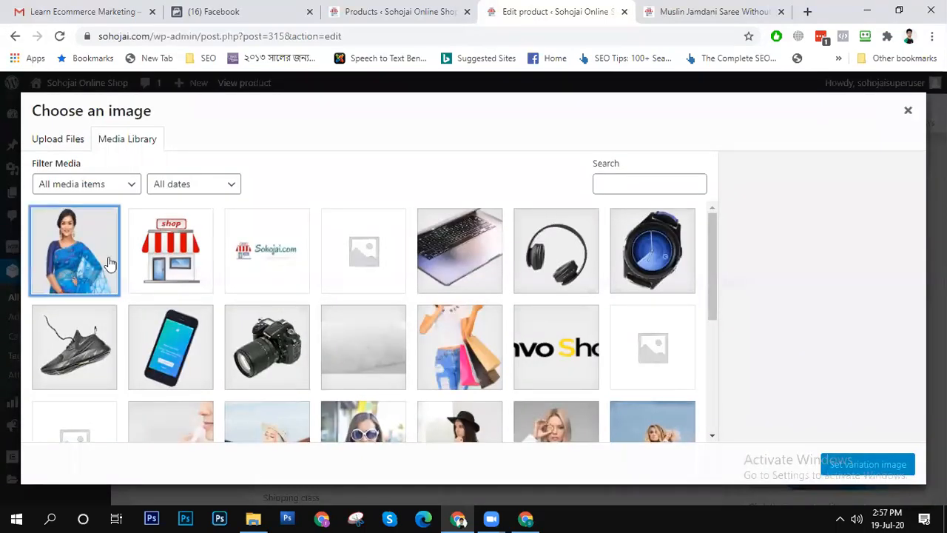
click(559, 257)
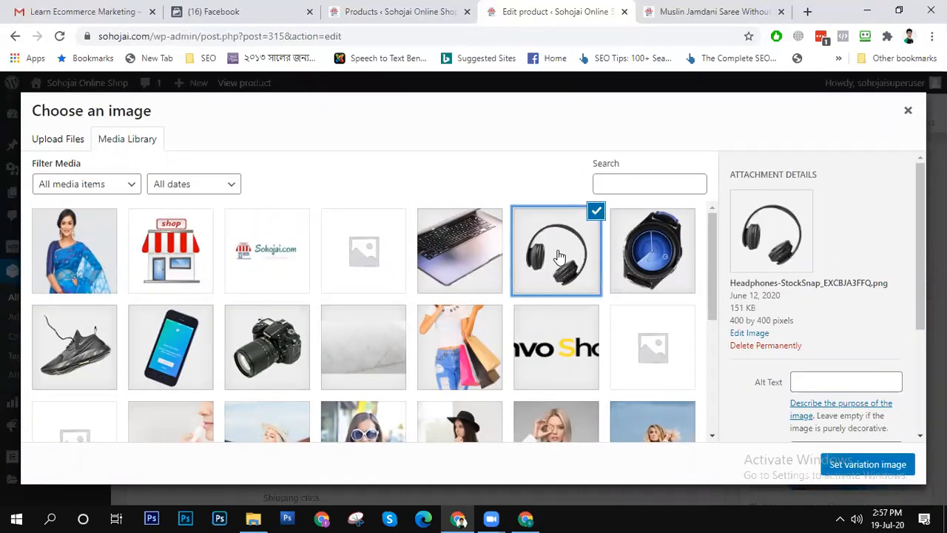
click(59, 260)
click(870, 463)
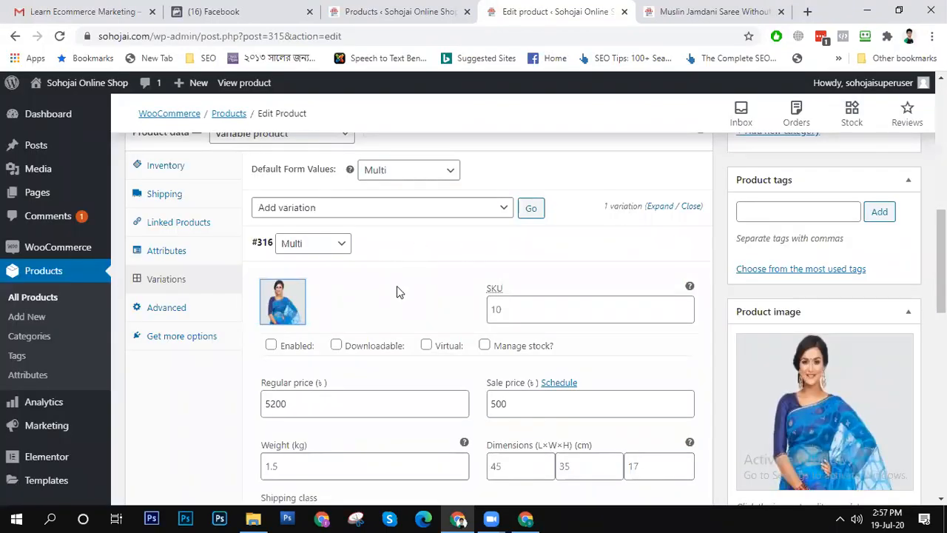
- Enable stock management for the Multi variation, set its stock quantity to 3, and save the variation changes
mouse_move(942, 261)
mouse_down()
mouse_move(941, 304)
mouse_move(941, 257)
mouse_up()
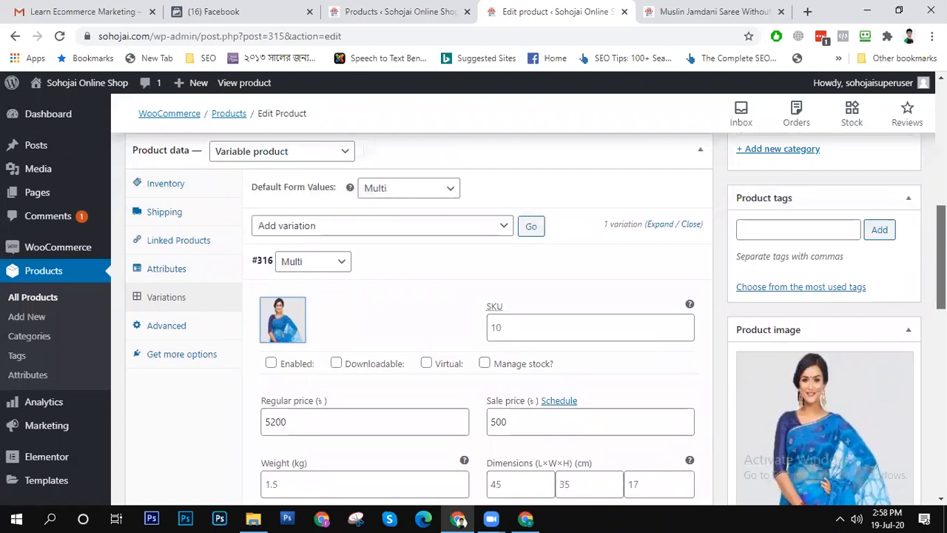
click(484, 363)
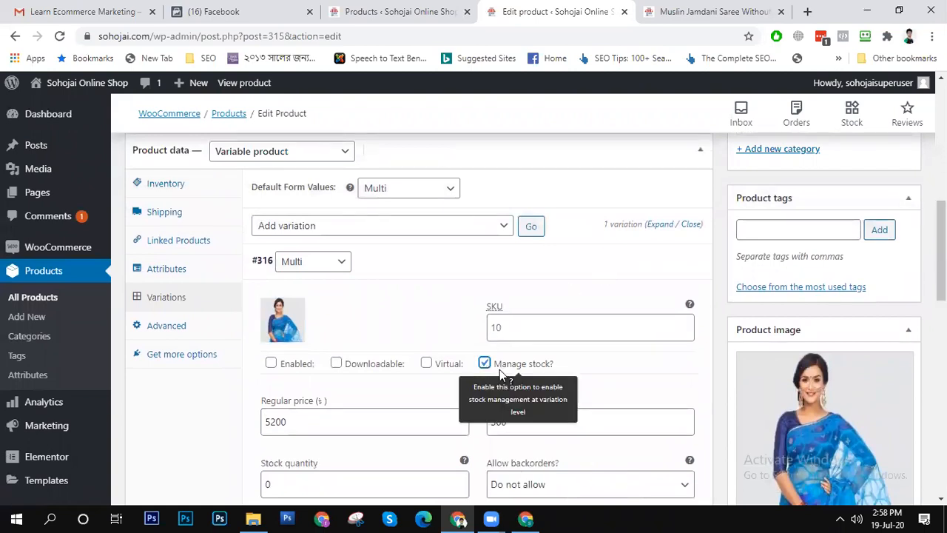
drag(942, 257, 941, 286)
click(367, 358)
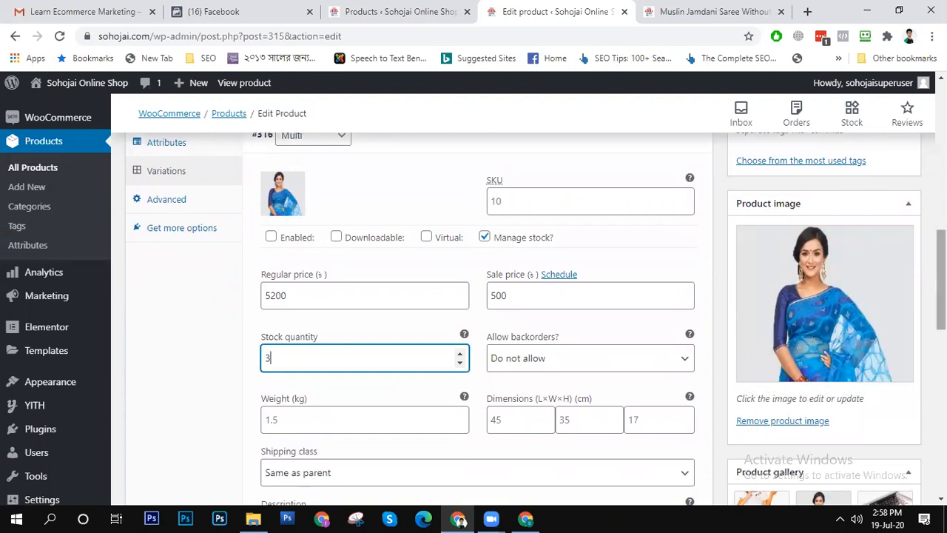
scroll(598, 291, down, 3)
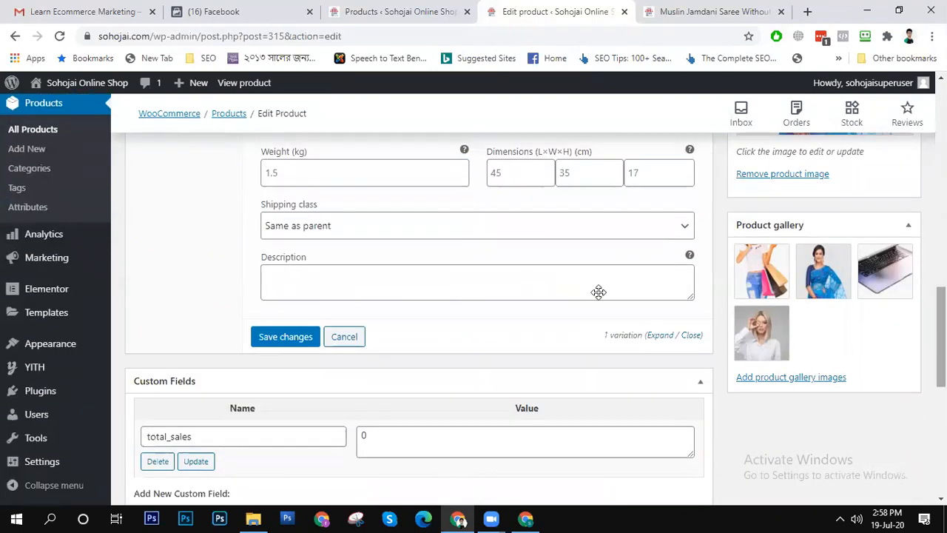
click(285, 337)
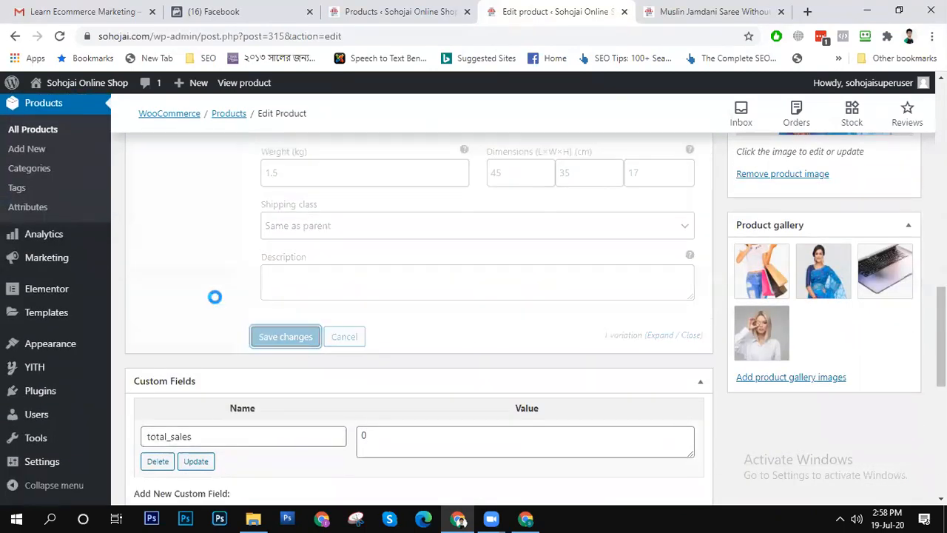
- Publish the Muslin Jamdani Saree Without Blouse product and view its page in the shop
scroll(388, 351, up, 4)
scroll(439, 305, down, 6)
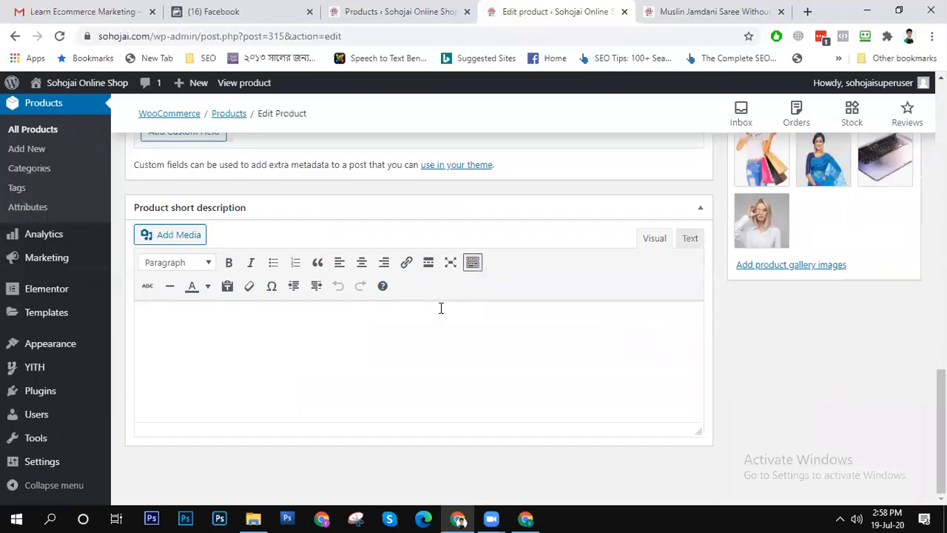
scroll(441, 311, up, 13)
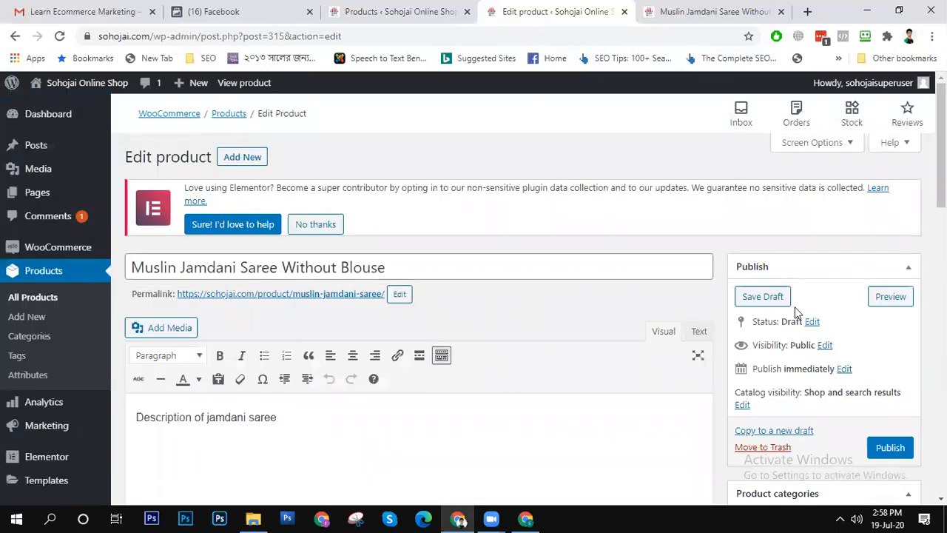
click(893, 447)
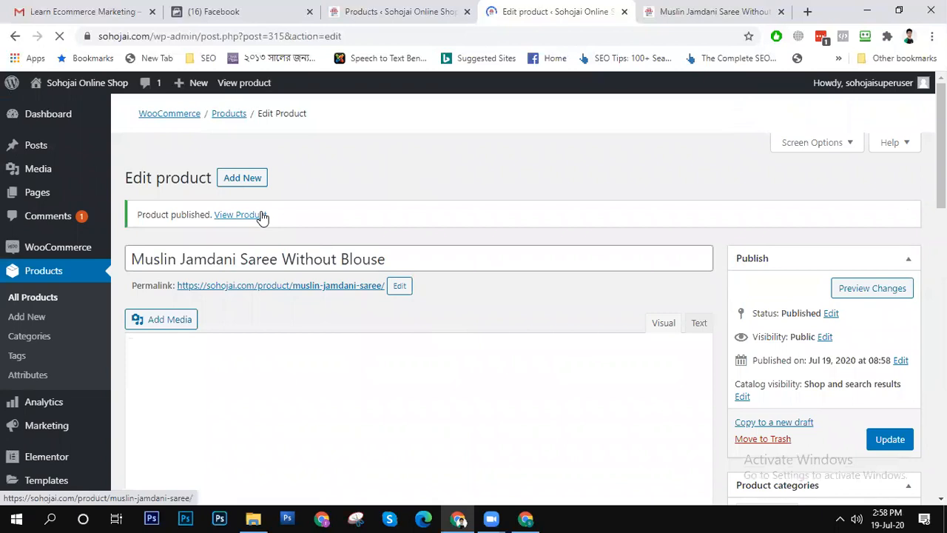
right_click(263, 215)
click(425, 180)
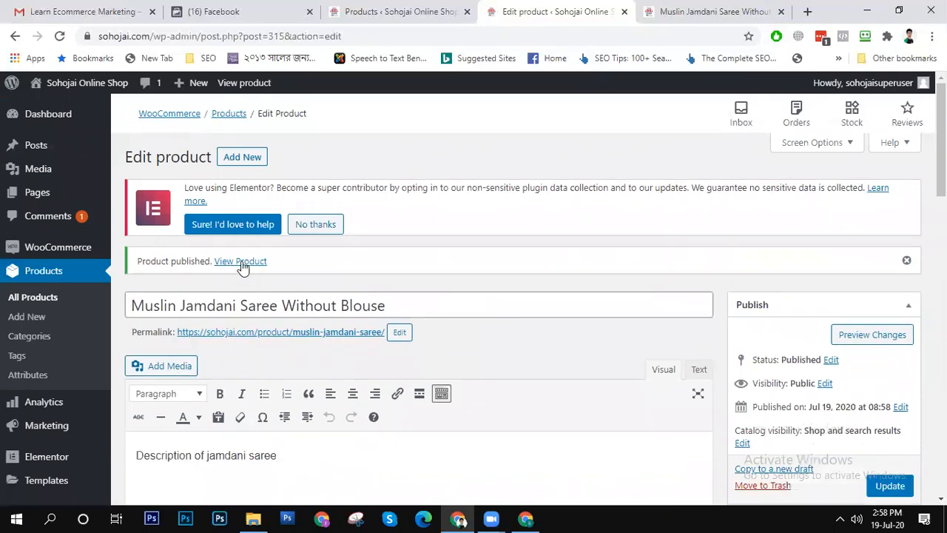
click(242, 262)
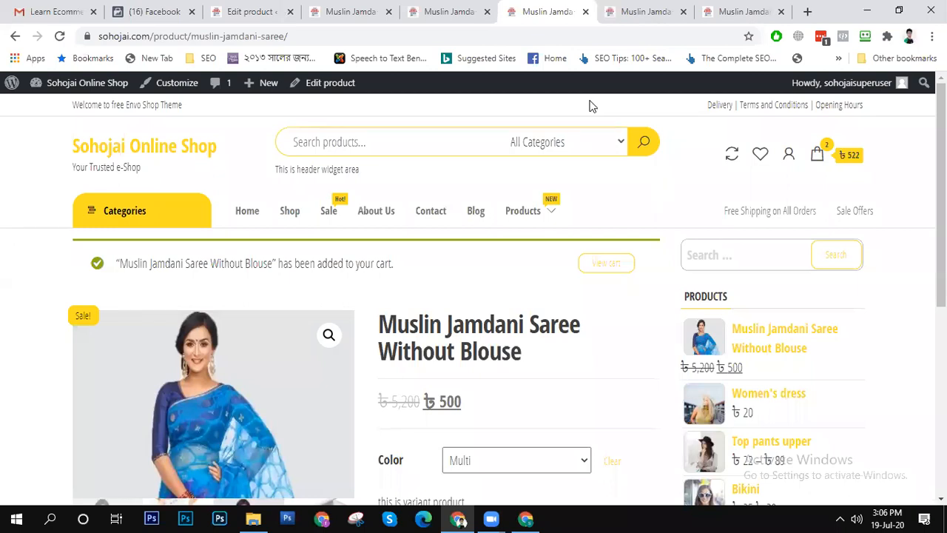
- Look over the published product's editing page and close its browser tab
click(176, 10)
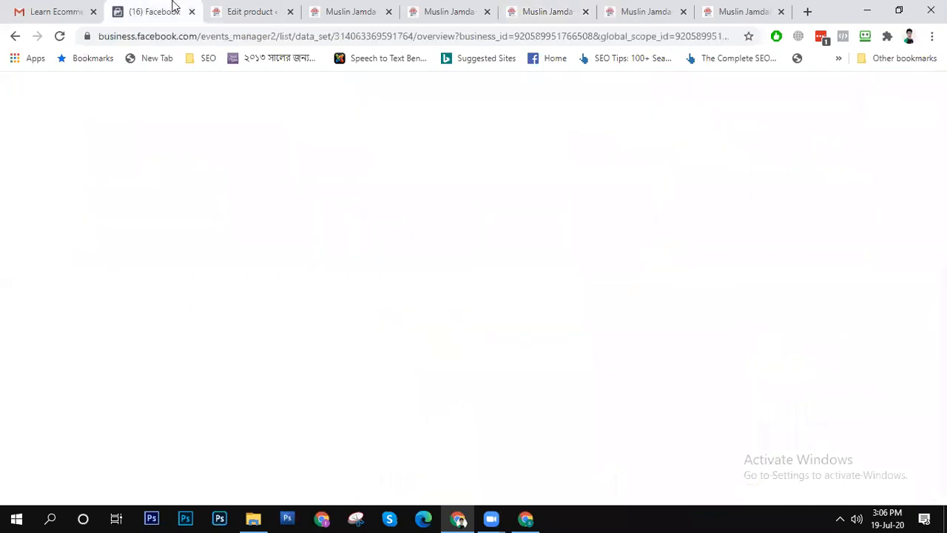
click(259, 10)
scroll(267, 264, down, 4)
scroll(279, 280, up, 4)
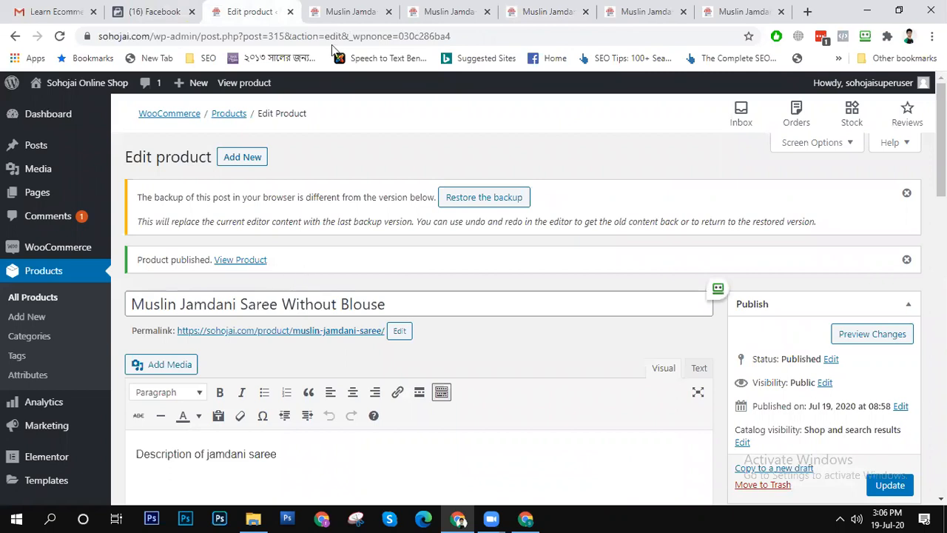
click(291, 11)
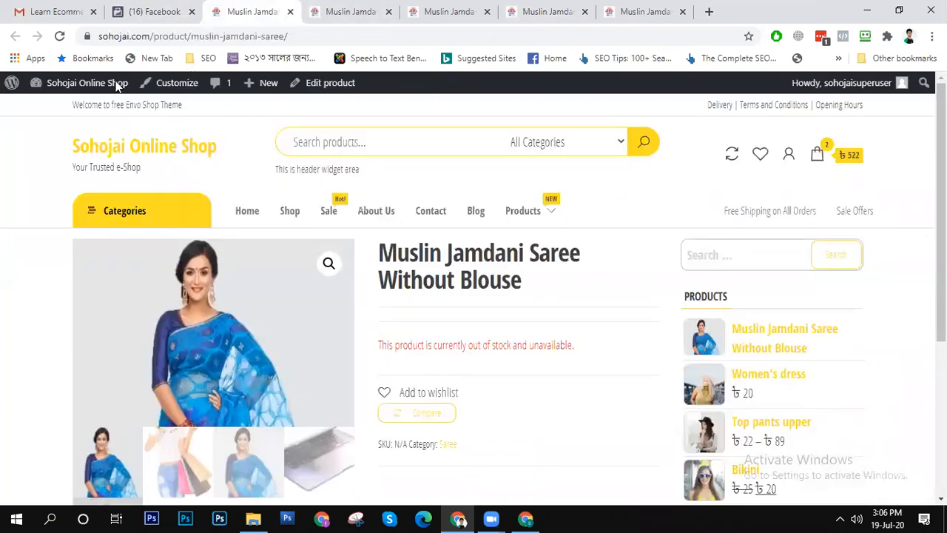
- Go to the shop's admin dashboard and start adding a new product
mouse_move(76, 90)
click(77, 113)
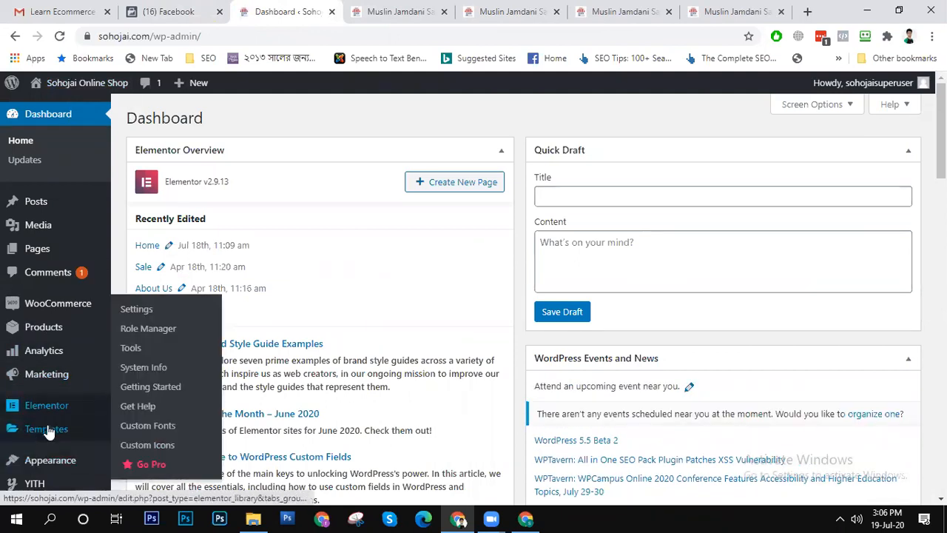
scroll(42, 427, down, 4)
mouse_move(48, 215)
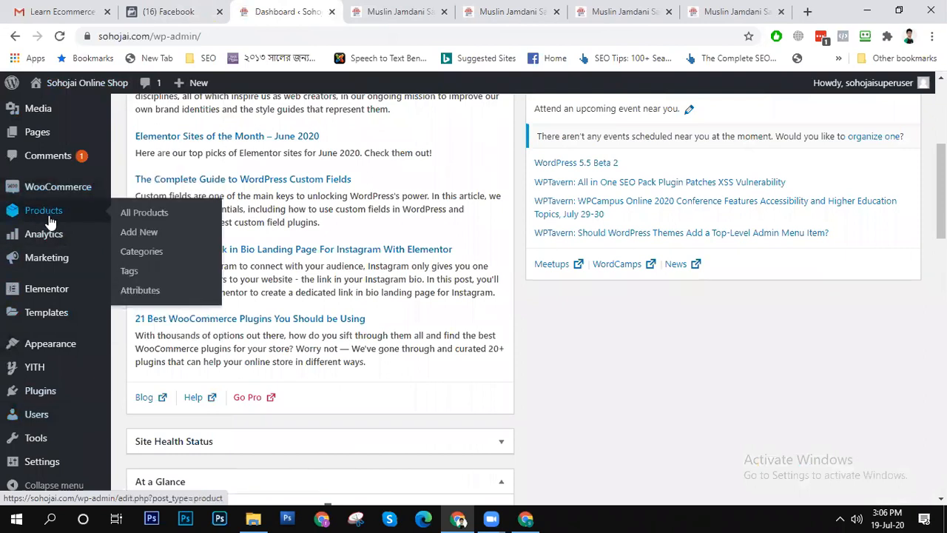
click(154, 234)
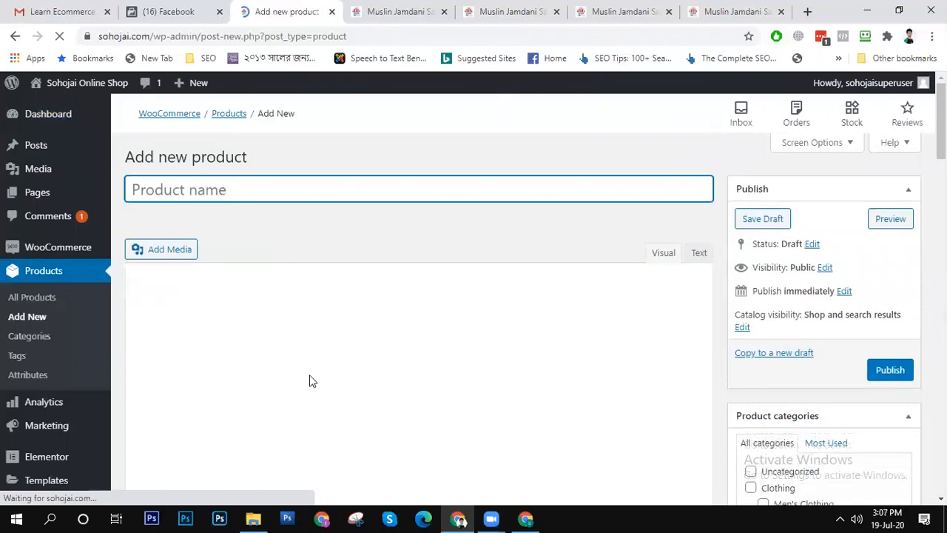
- Look over the blank new product form, including its description, categories, and regular and sale price fields
click(301, 359)
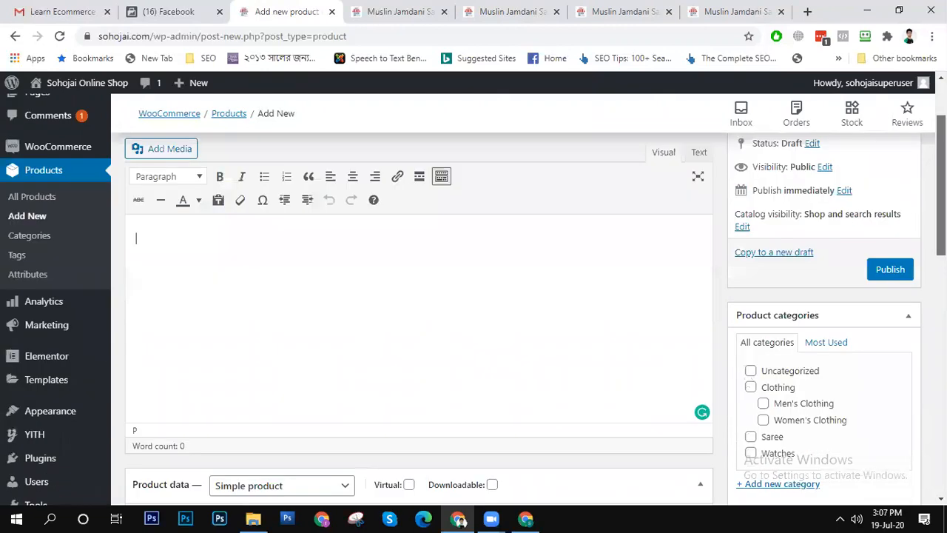
drag(941, 185, 941, 248)
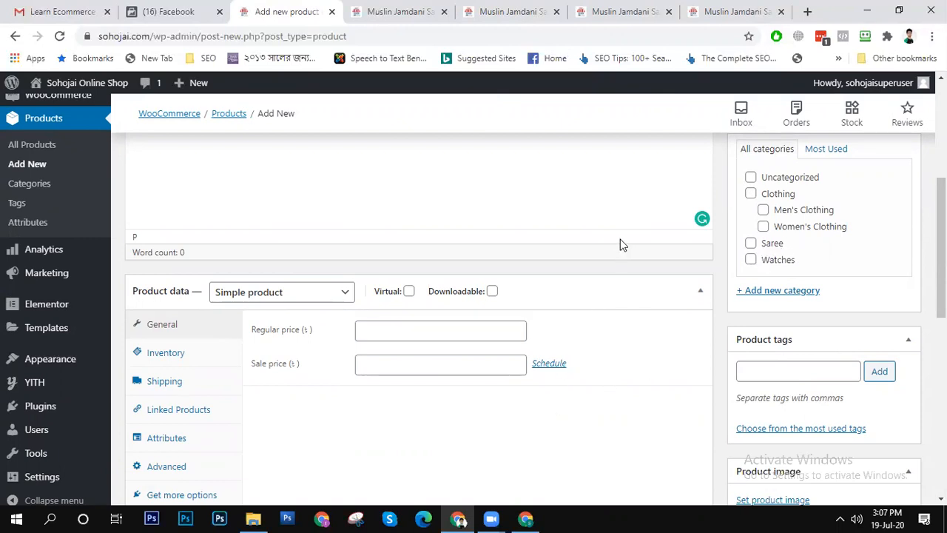
scroll(322, 211, up, 5)
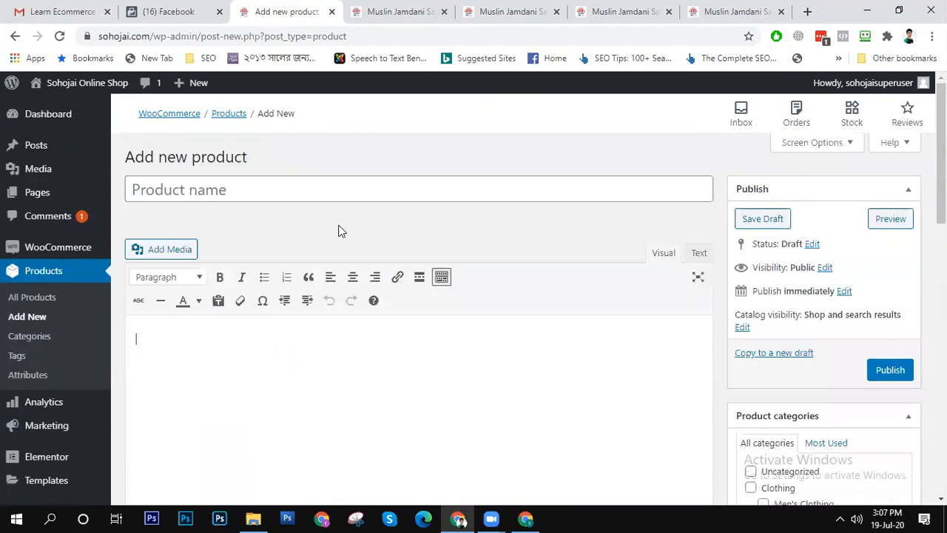
scroll(339, 231, down, 4)
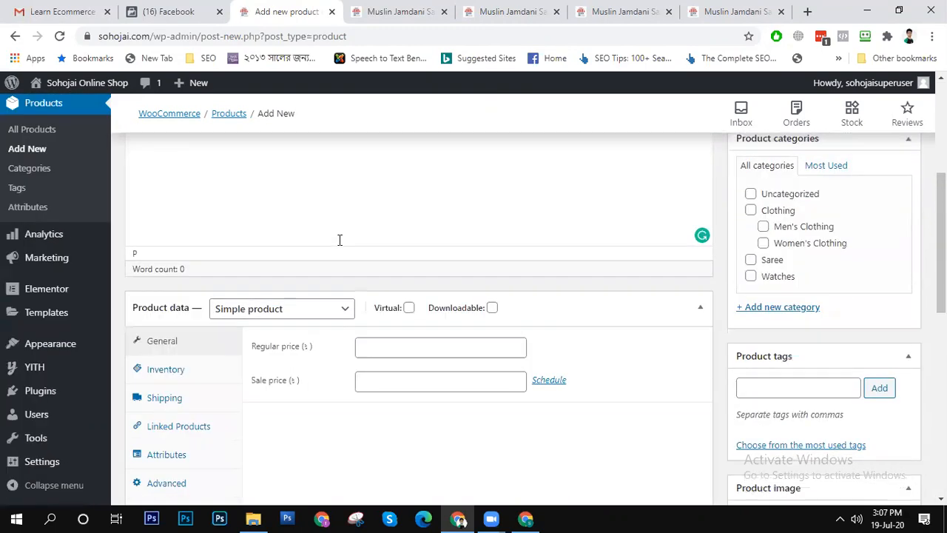
click(404, 344)
click(398, 379)
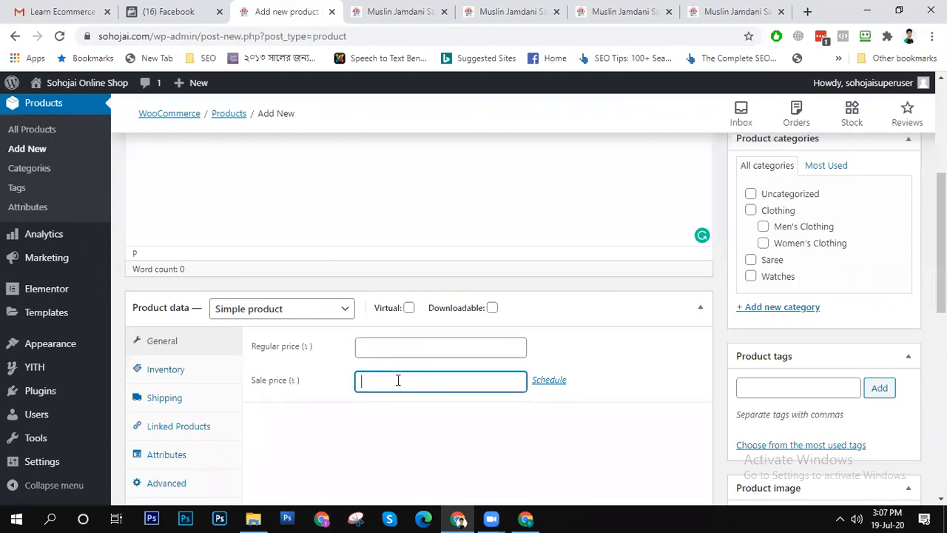
- Review the new simple product's inventory settings and enable stock management at product level
click(196, 374)
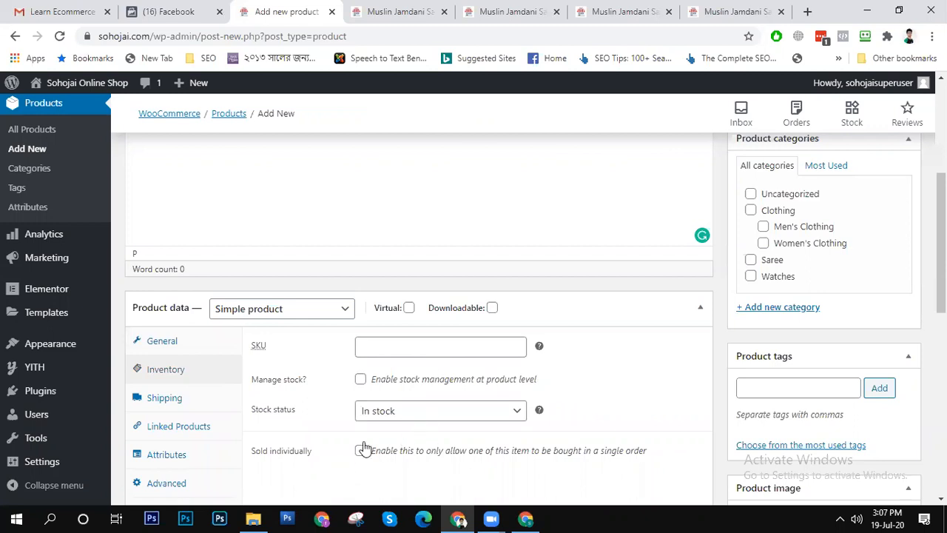
click(405, 348)
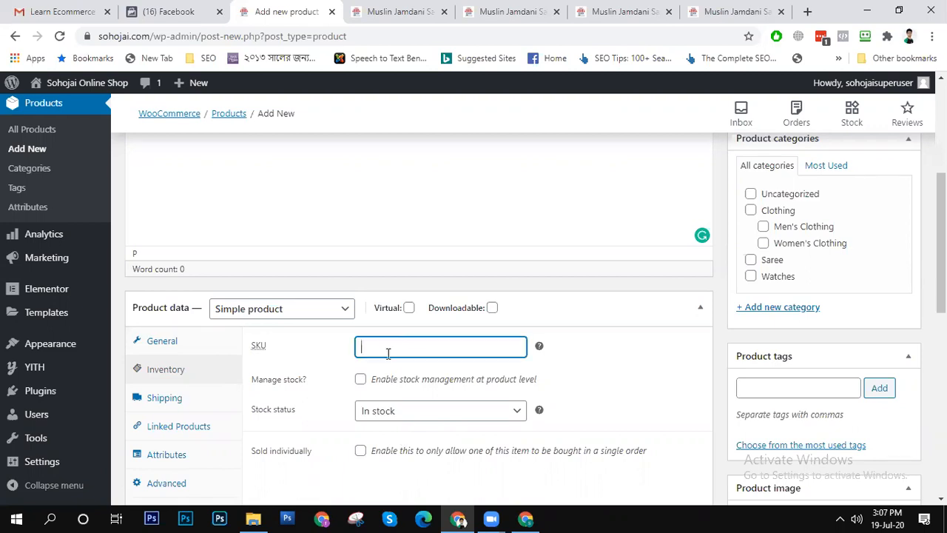
click(359, 380)
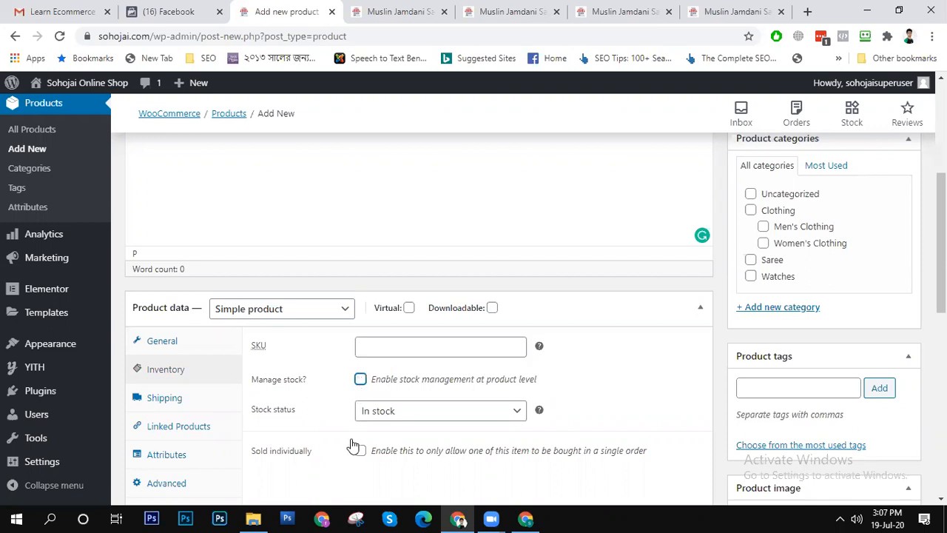
click(359, 380)
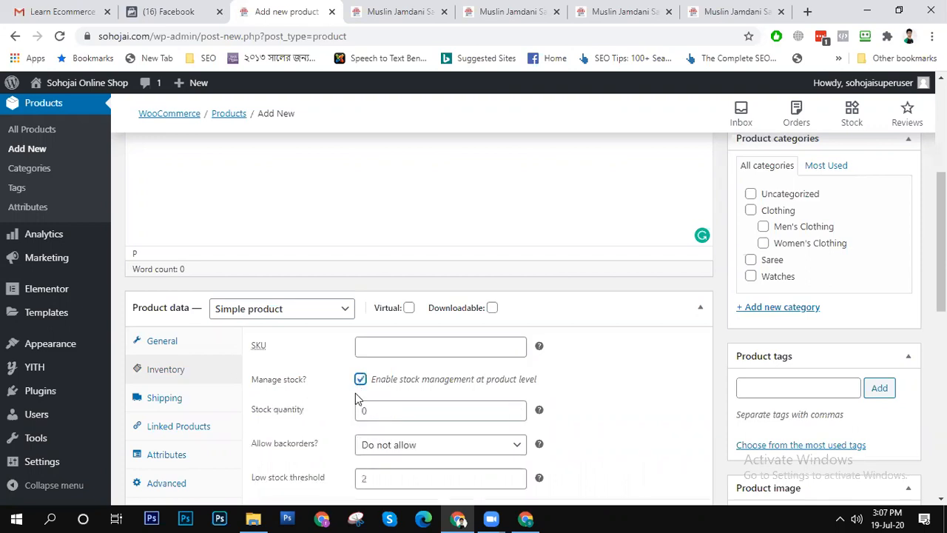
click(417, 413)
drag(372, 413, 352, 414)
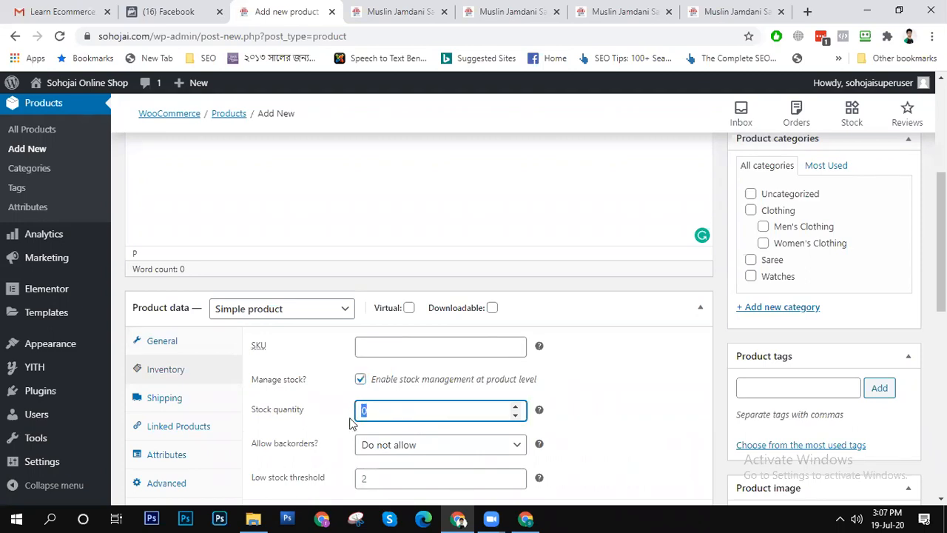
click(360, 379)
click(381, 356)
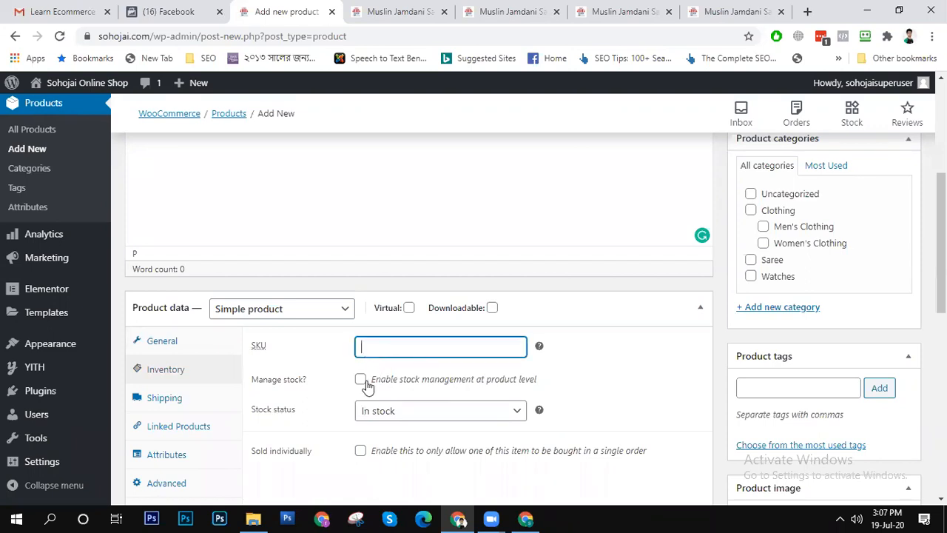
click(369, 379)
click(361, 379)
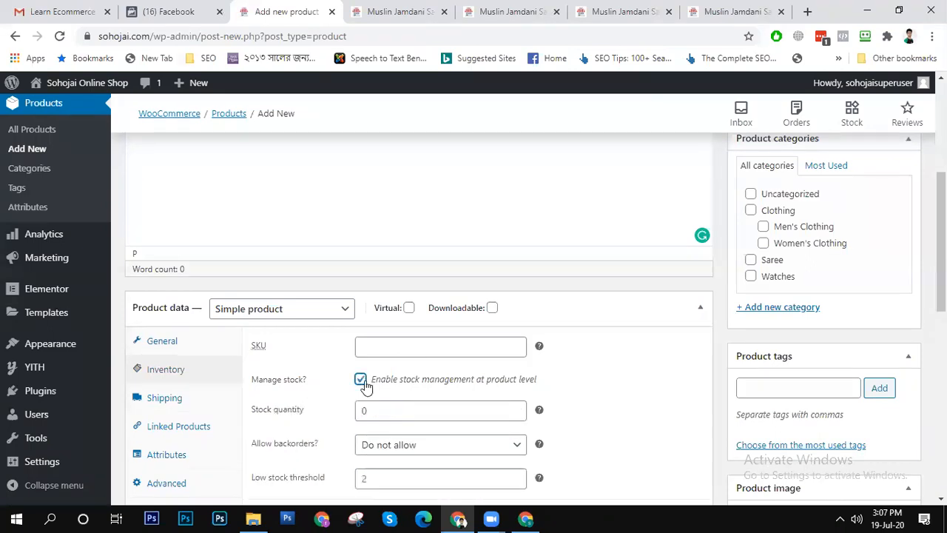
- Set the new product's stock quantity to 5 and check its backorder and low stock threshold options
click(374, 415)
text(5)
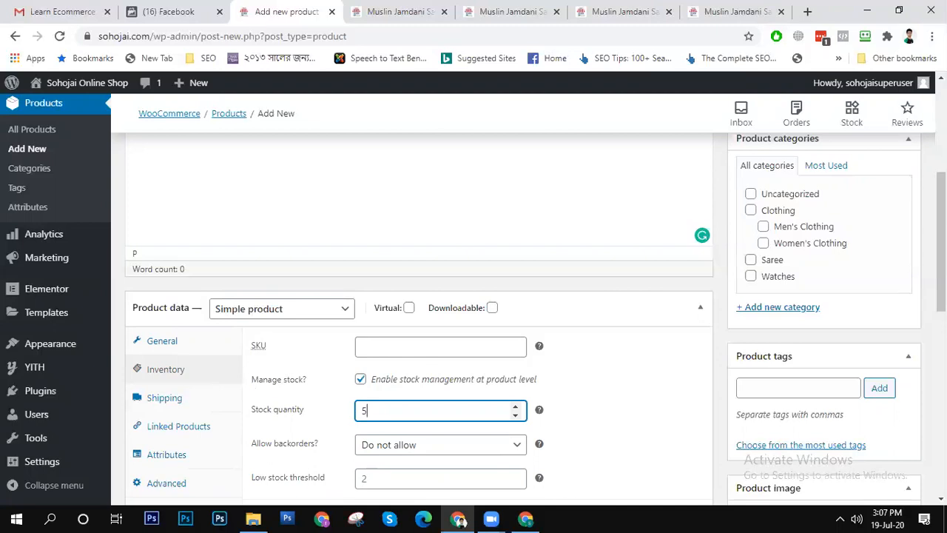
scroll(941, 244, down, 2)
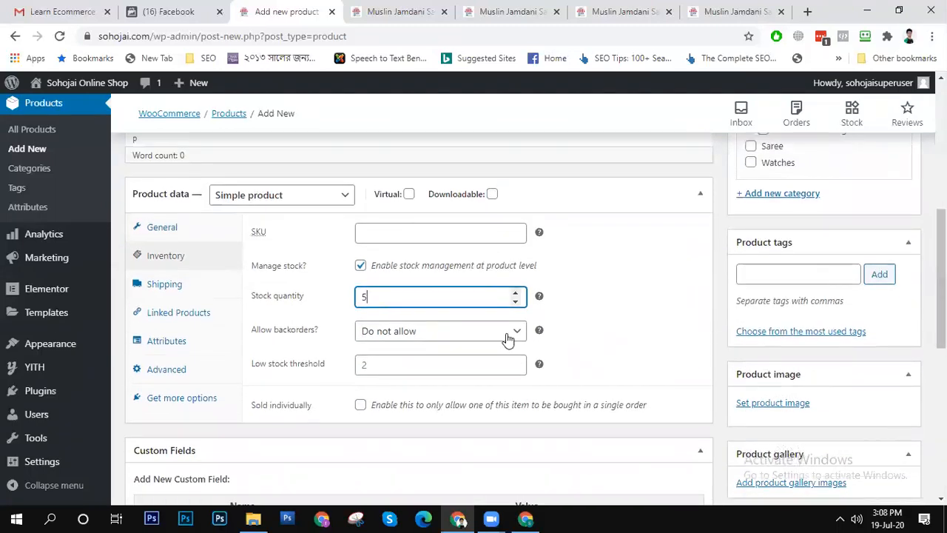
click(395, 363)
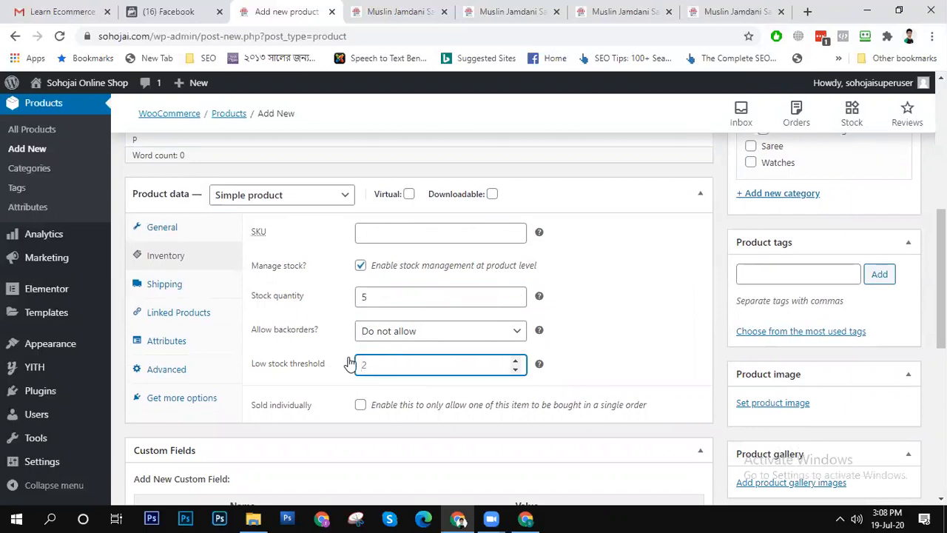
- Enter SB-SV as the product's SKU and allow only one of the item per order
click(413, 231)
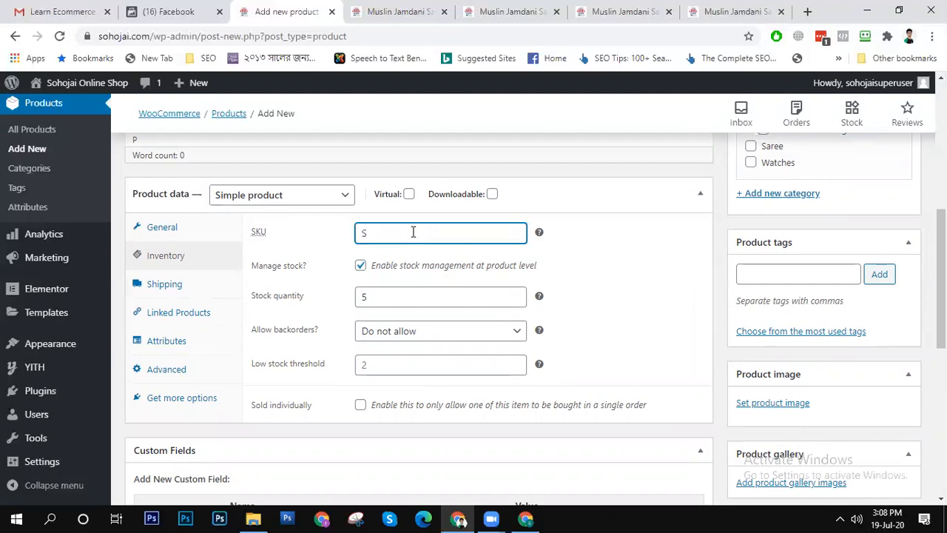
text(SB-SV)
click(361, 407)
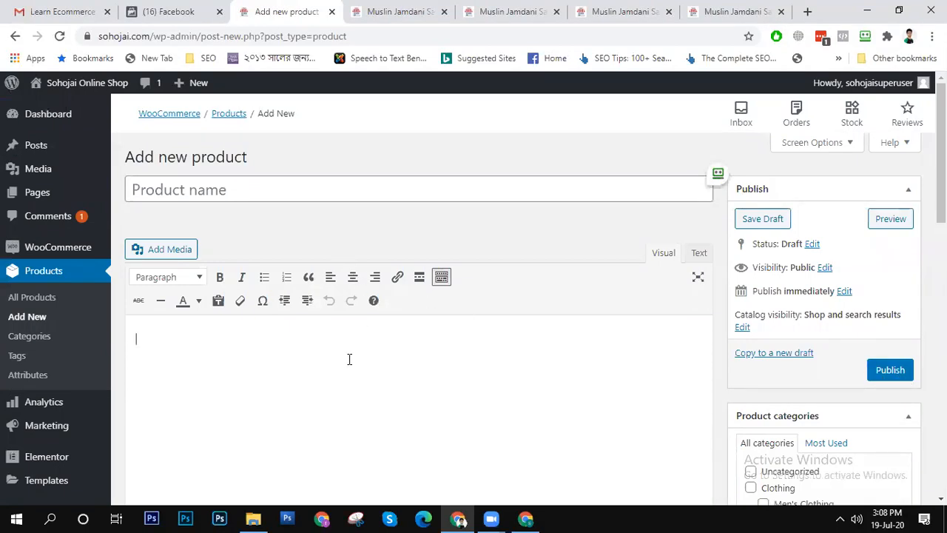
- Enter "hello" as the product description and publish the product
text(hello)
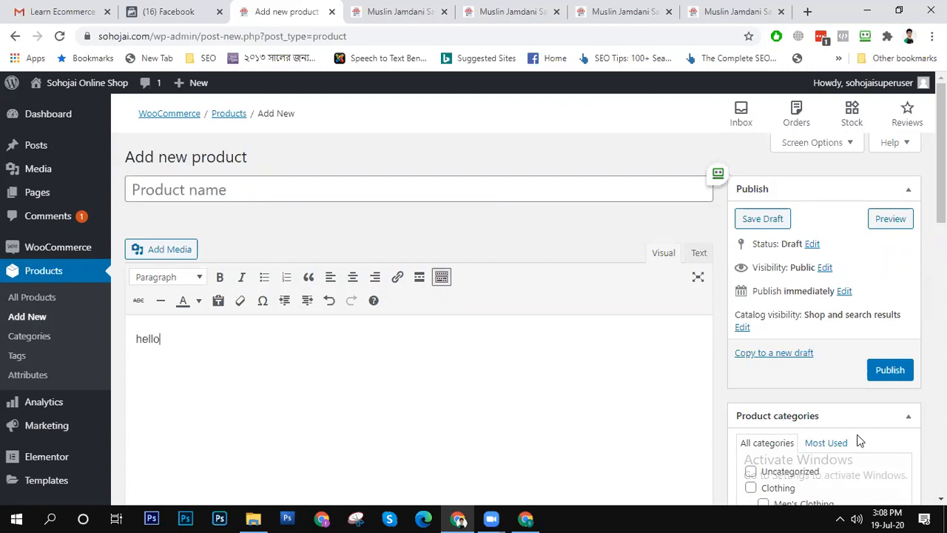
click(884, 371)
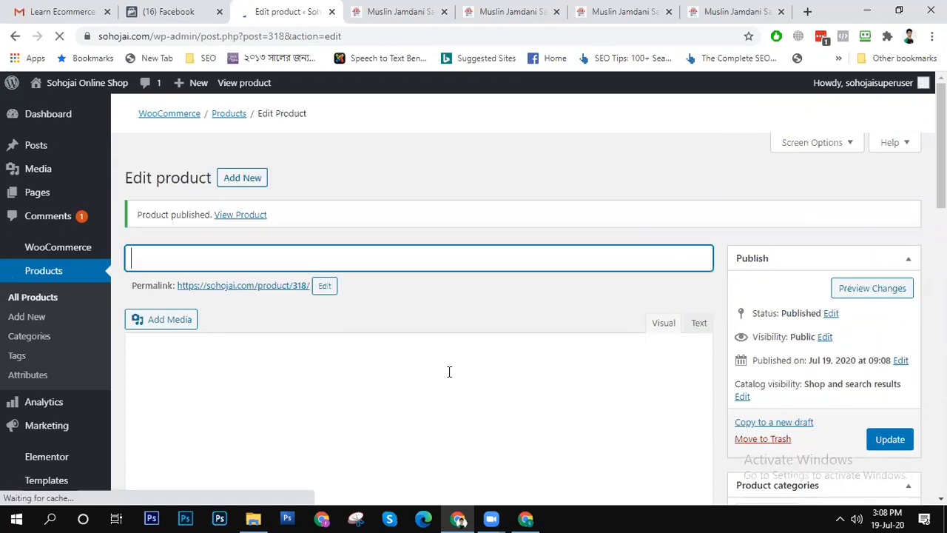
- Open the newly published product's storefront page and look it over
right_click(235, 217)
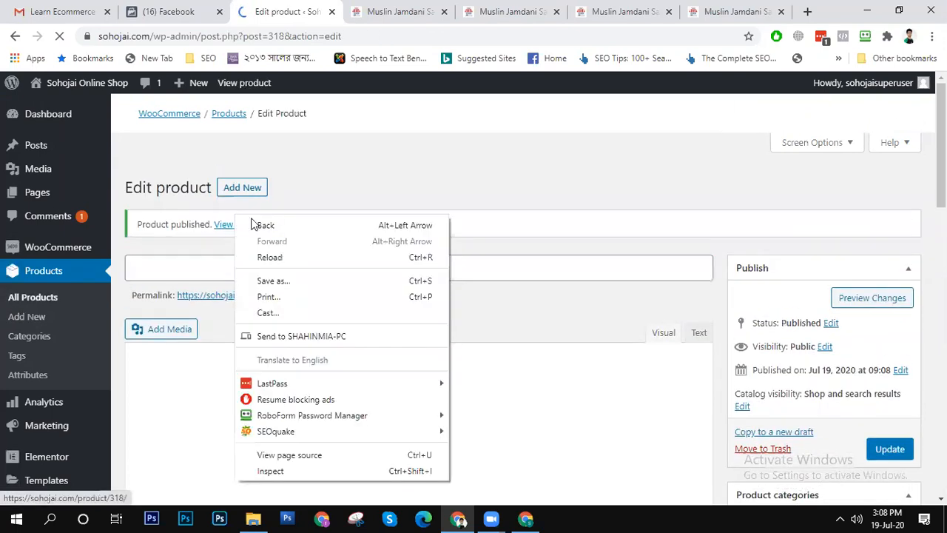
click(184, 227)
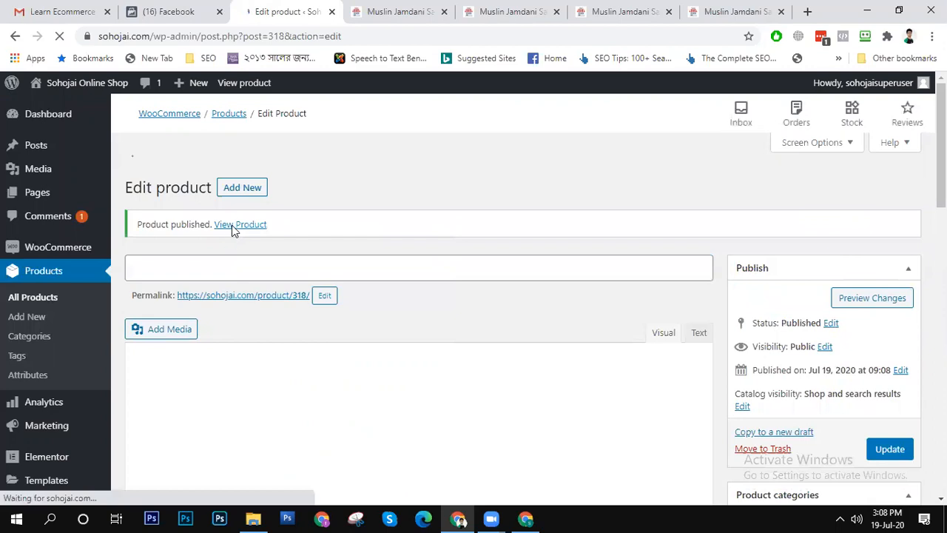
right_click(238, 224)
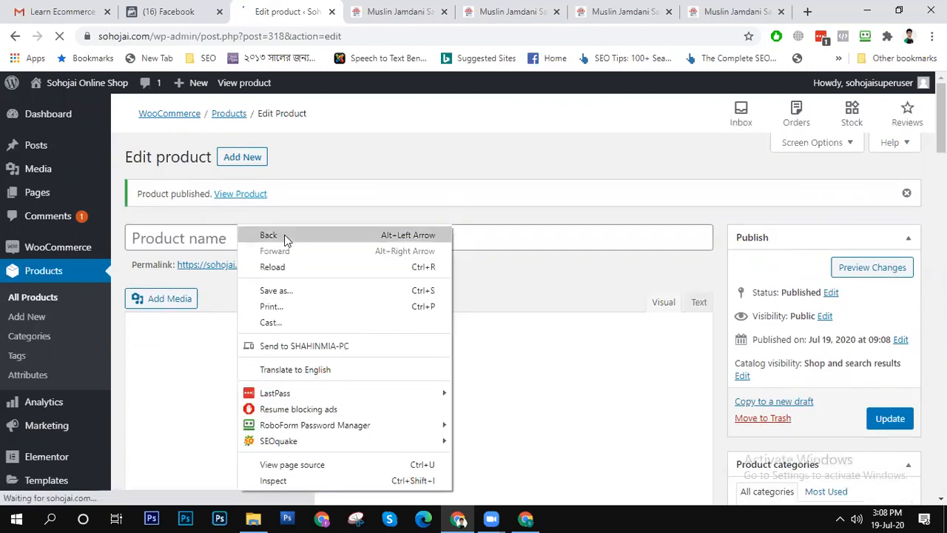
click(164, 224)
click(250, 198)
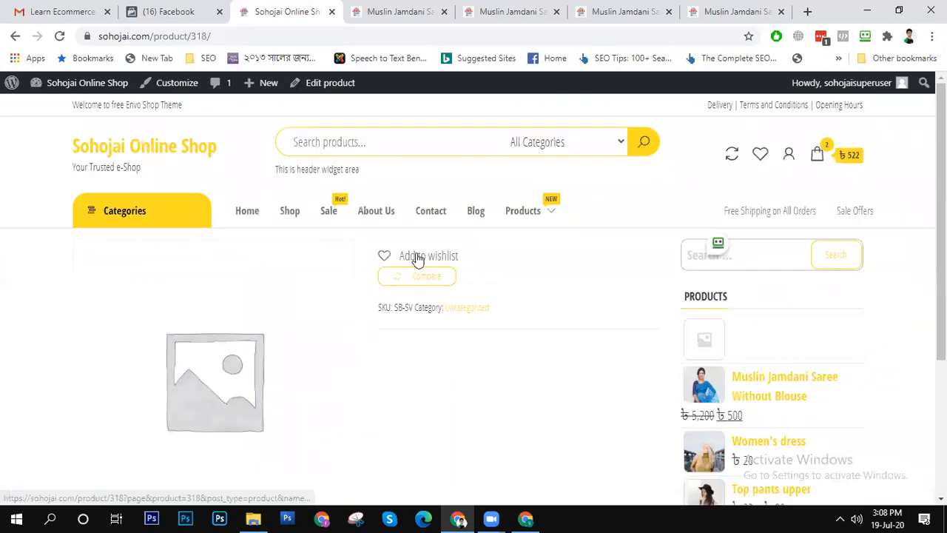
scroll(437, 334, down, 5)
scroll(439, 345, up, 5)
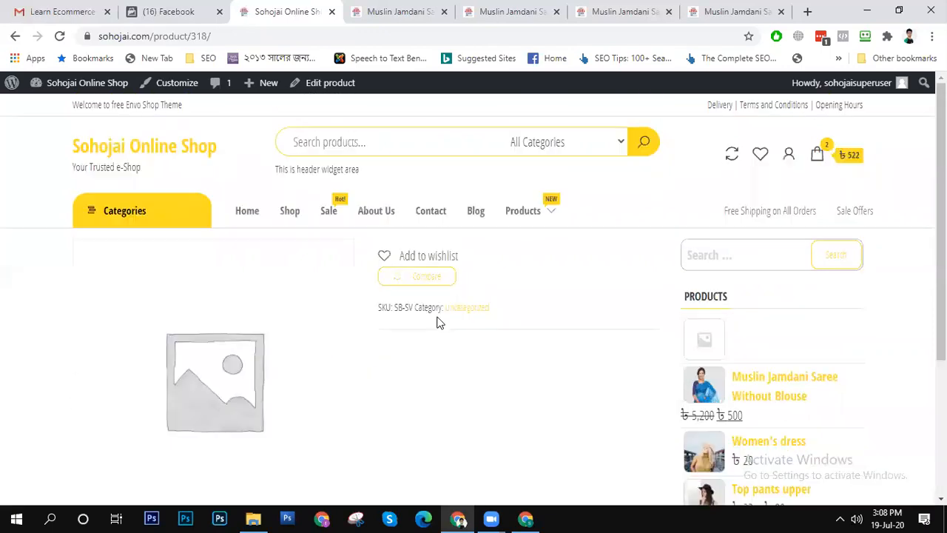
- Return to the product's editing page and set the regular price to 520 and the sale price to 500
click(195, 13)
click(283, 12)
click(14, 36)
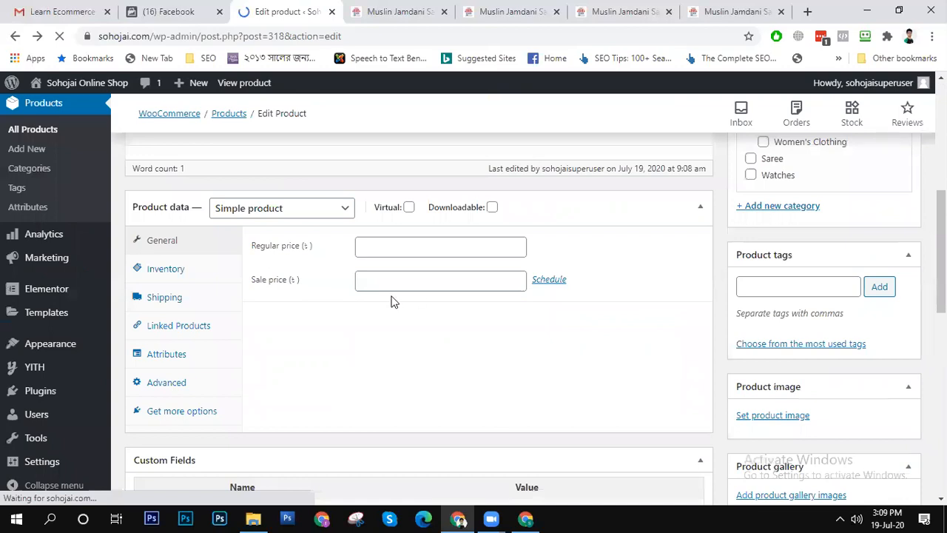
click(402, 244)
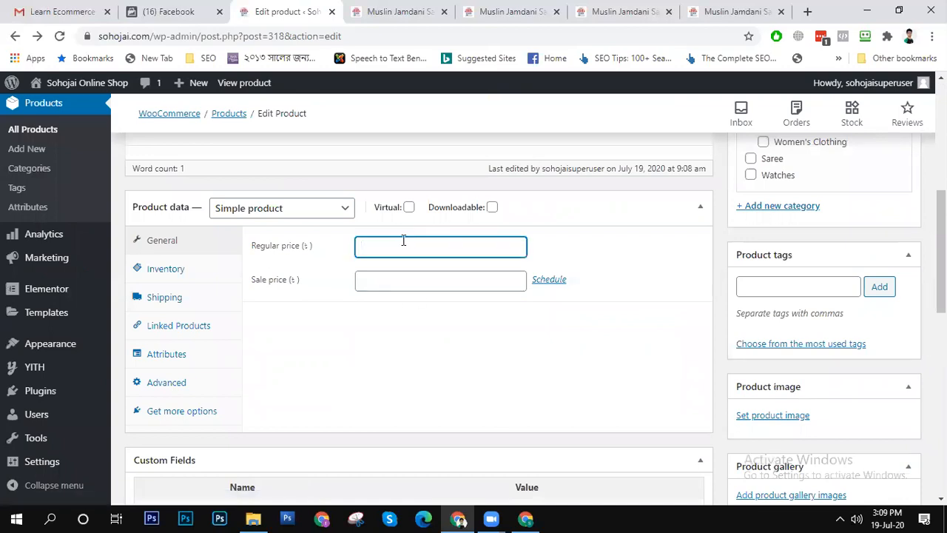
text(520)
click(395, 277)
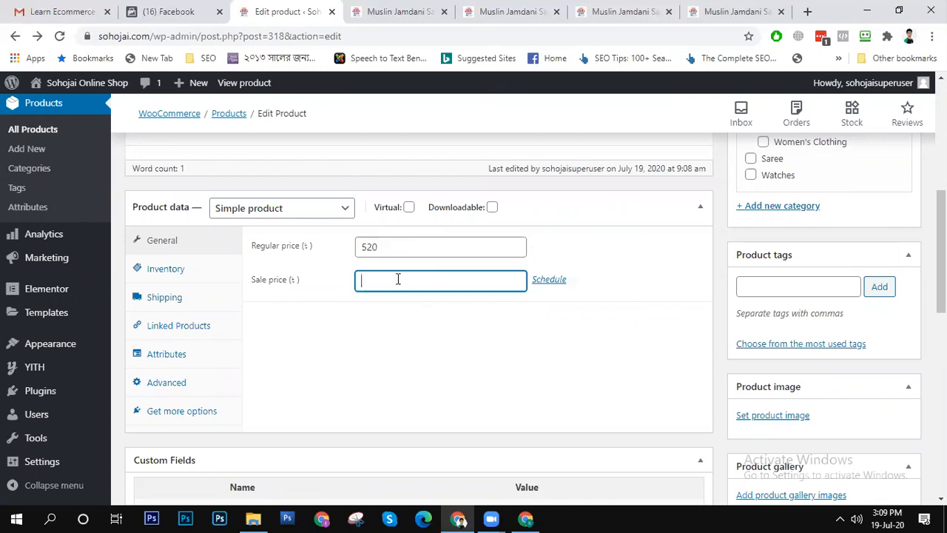
text(500)
- Assign the product to the Watches category and set the blue-faced watch photo from the media library as its product image
click(775, 177)
drag(813, 417, 754, 420)
click(752, 415)
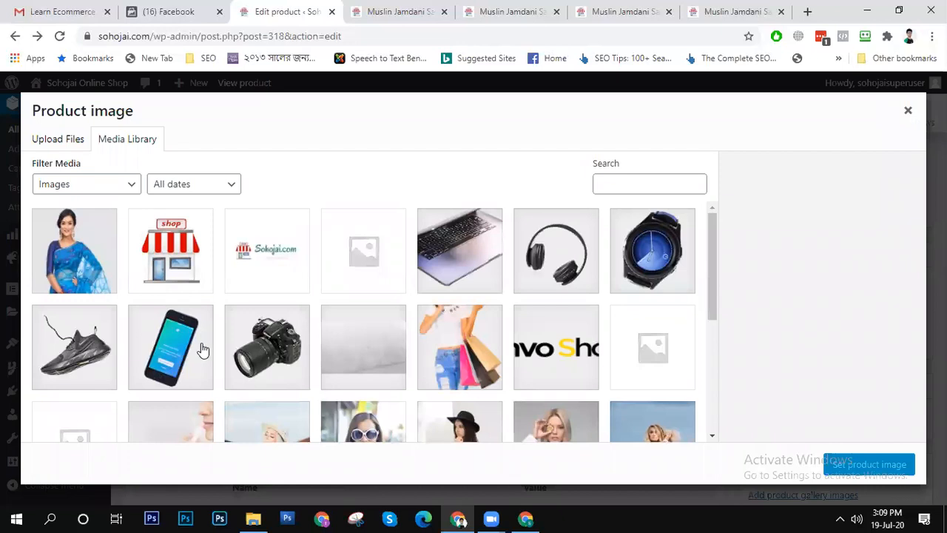
click(189, 243)
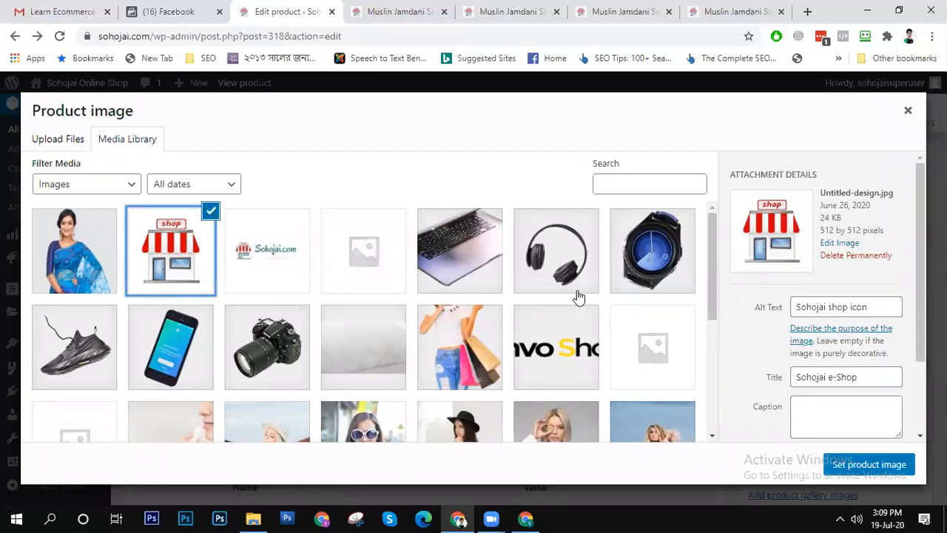
click(635, 277)
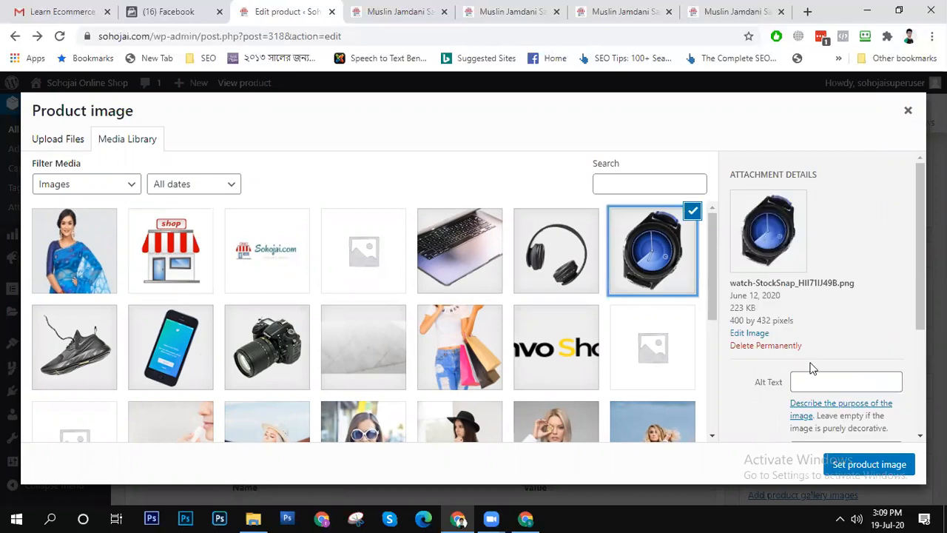
click(878, 464)
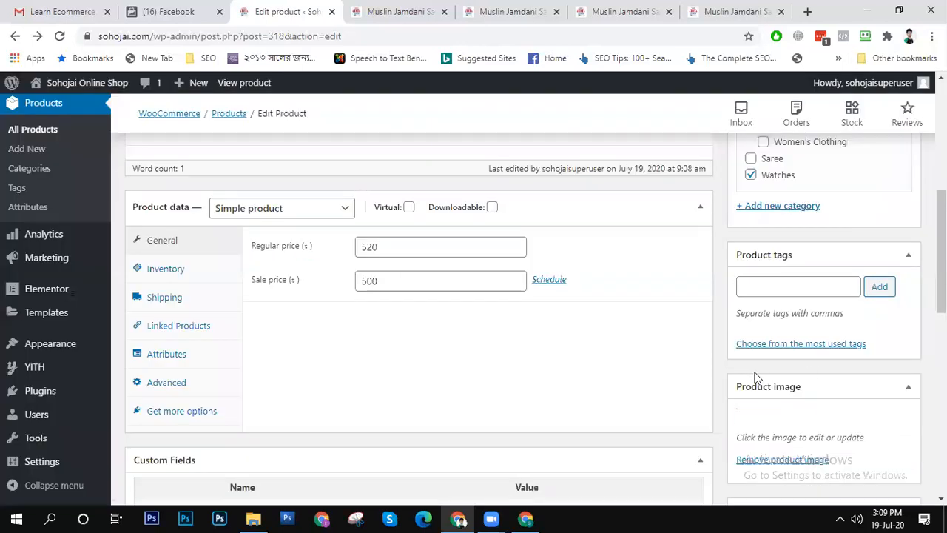
- Check over the product form and save the changes to the published product
scroll(748, 355, down, 4)
scroll(688, 416, up, 10)
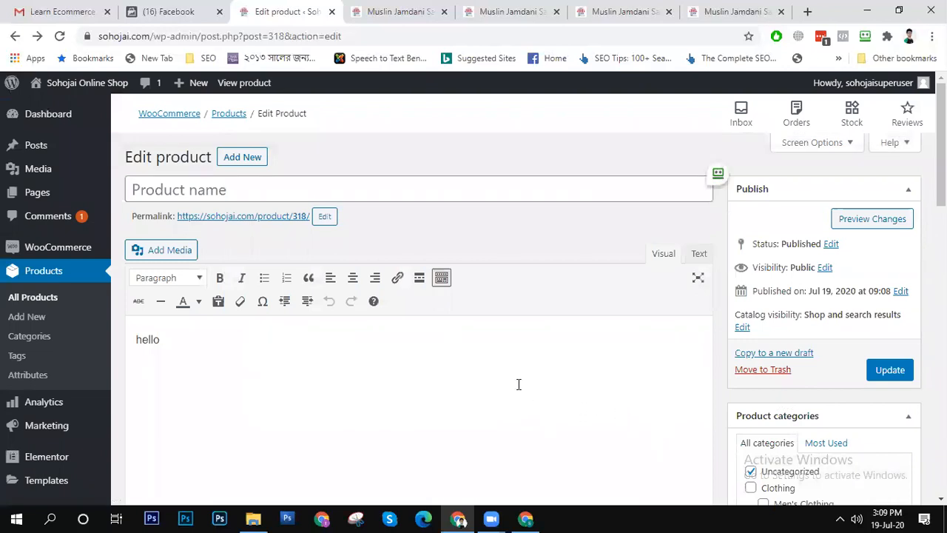
scroll(369, 366, down, 10)
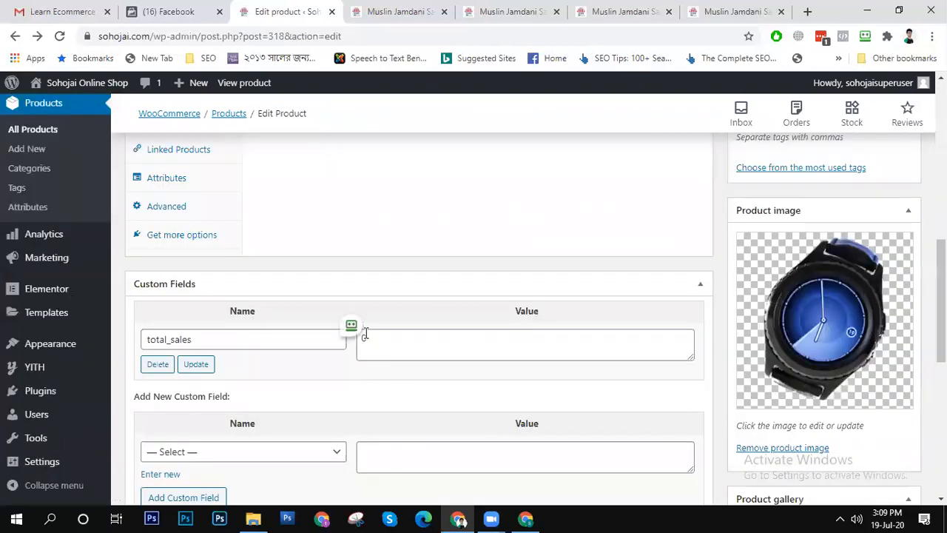
scroll(364, 325, up, 10)
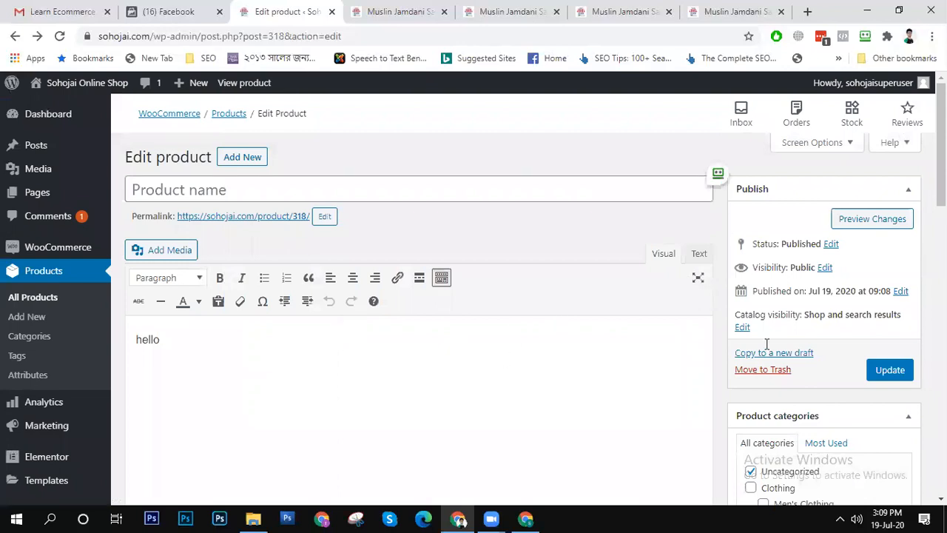
click(887, 370)
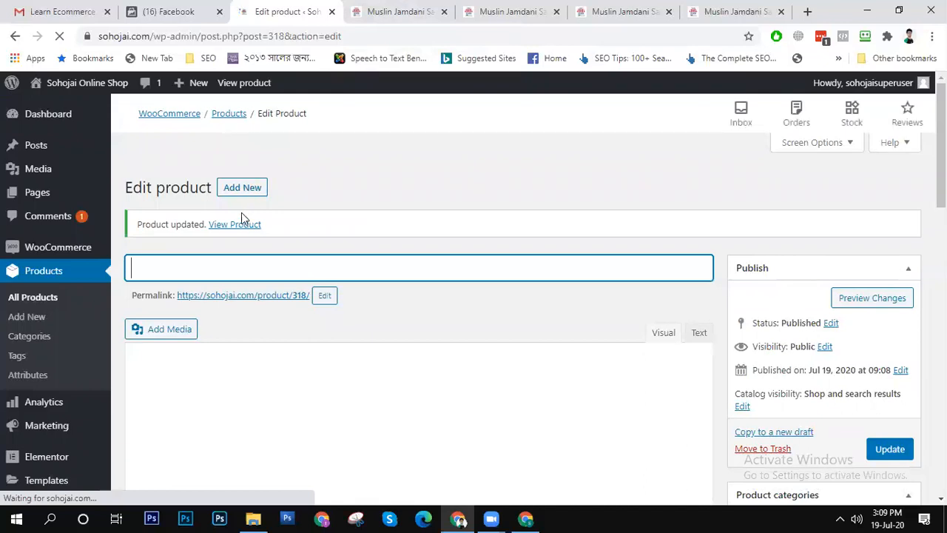
- Review the updated watch product's storefront page and close its browser tab
click(242, 226)
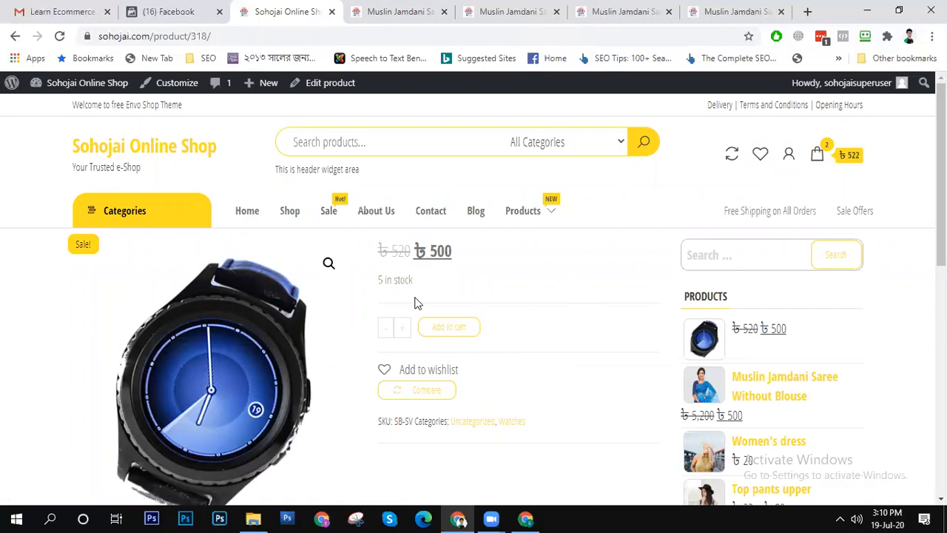
scroll(403, 273, down, 10)
scroll(374, 282, up, 10)
click(332, 11)
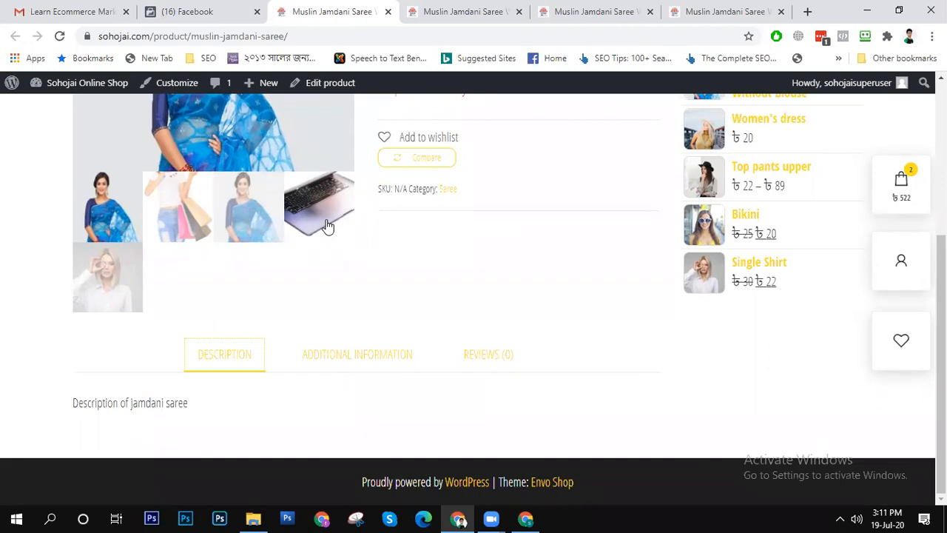
- Review the storefront page of Muslin Jamdani Saree Without Blouse, including its gallery, stock notice and description
scroll(396, 244, up, 3)
scroll(391, 244, down, 3)
scroll(391, 266, up, 3)
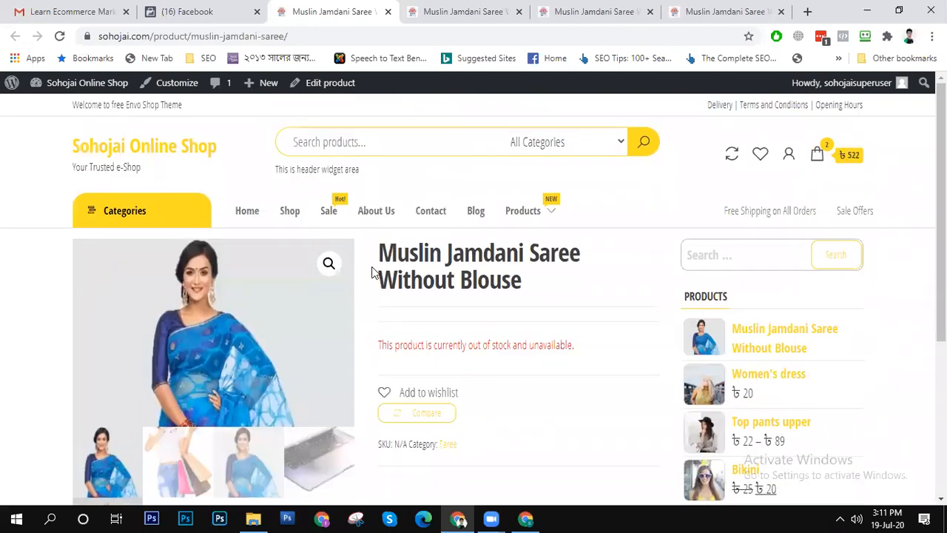
scroll(229, 267, down, 3)
scroll(234, 267, up, 3)
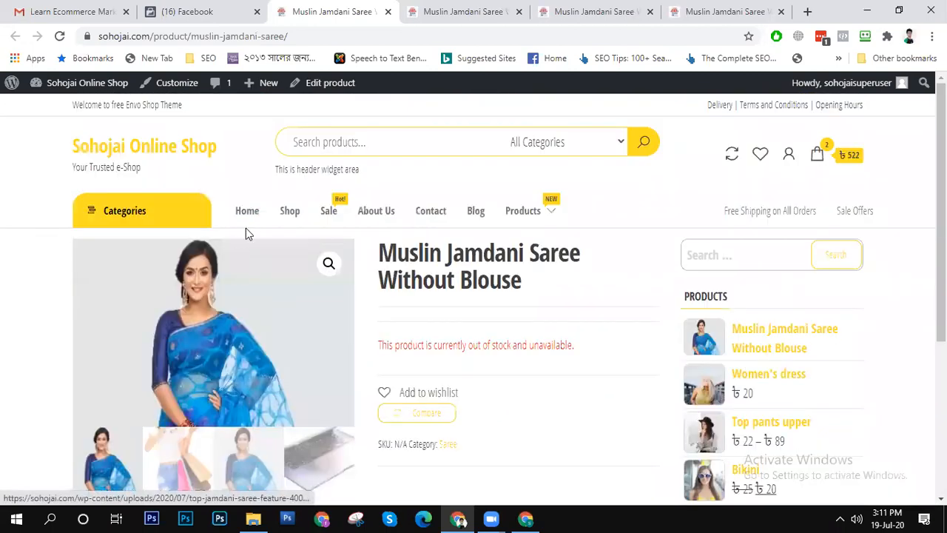
scroll(247, 231, down, 3)
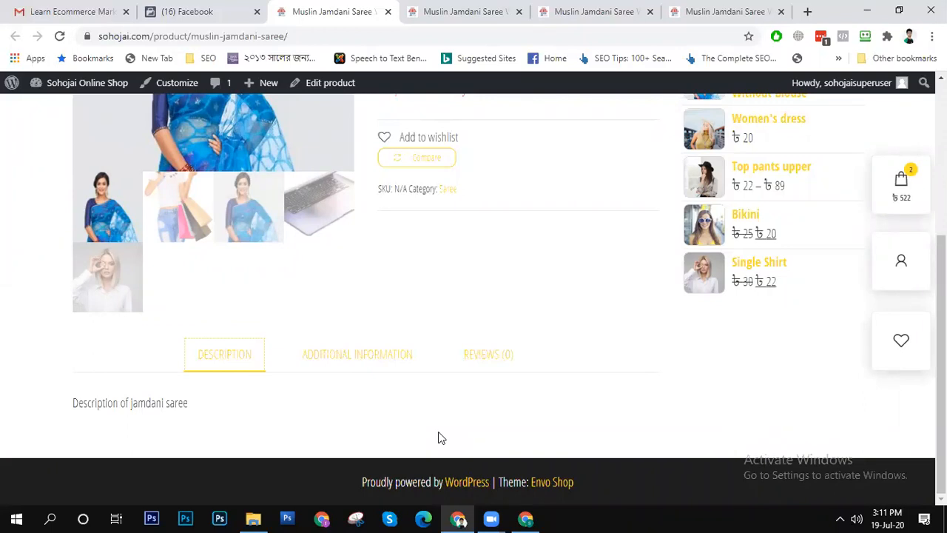
- Switch to the Google Drive browser window and open topjamdani.com in a new tab
key(alt+Tab)
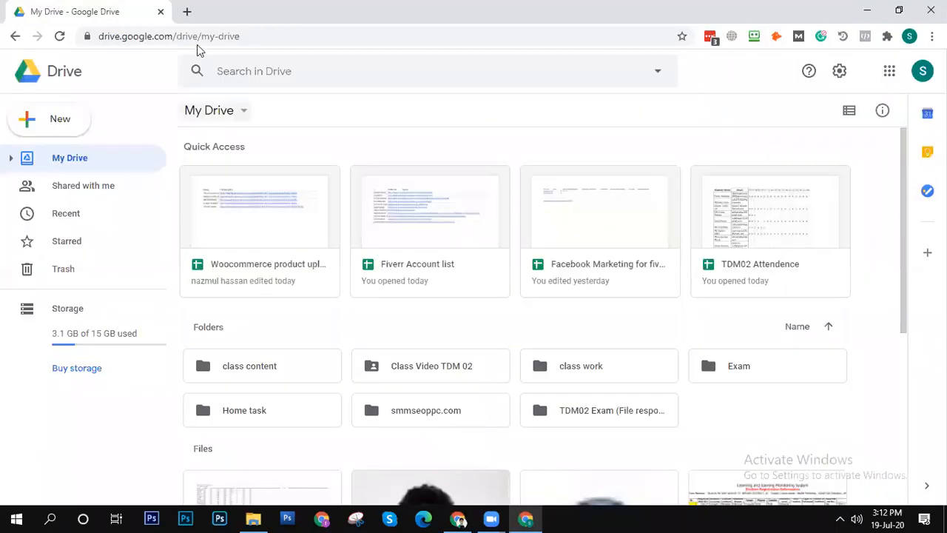
click(188, 11)
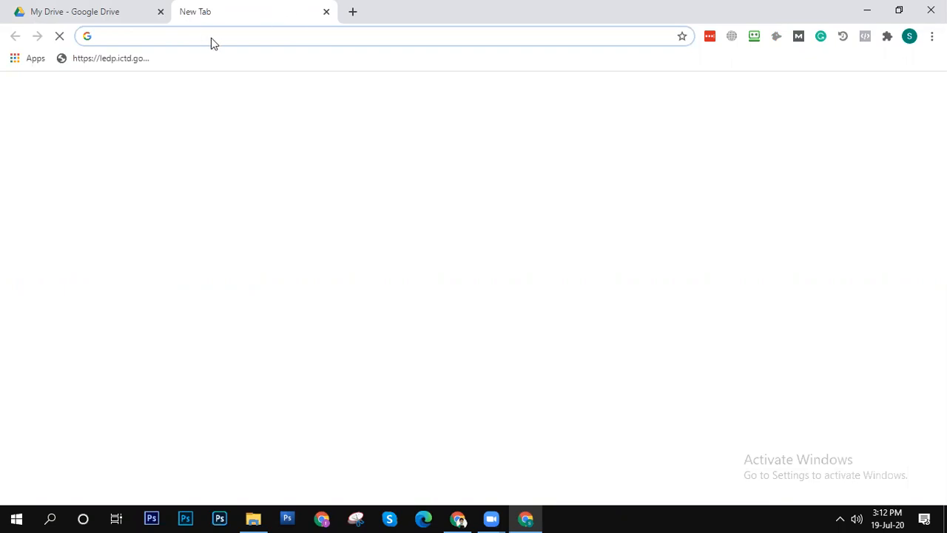
text(top)
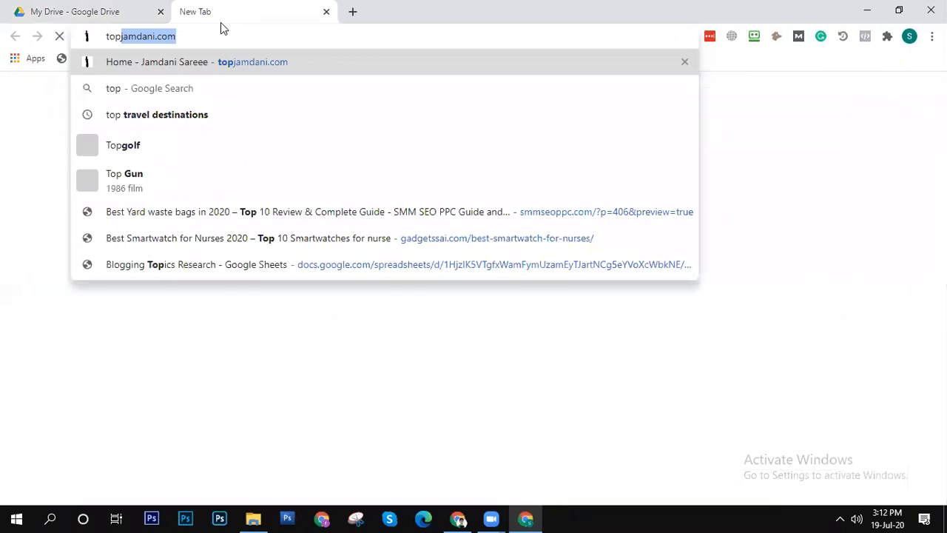
key(Return)
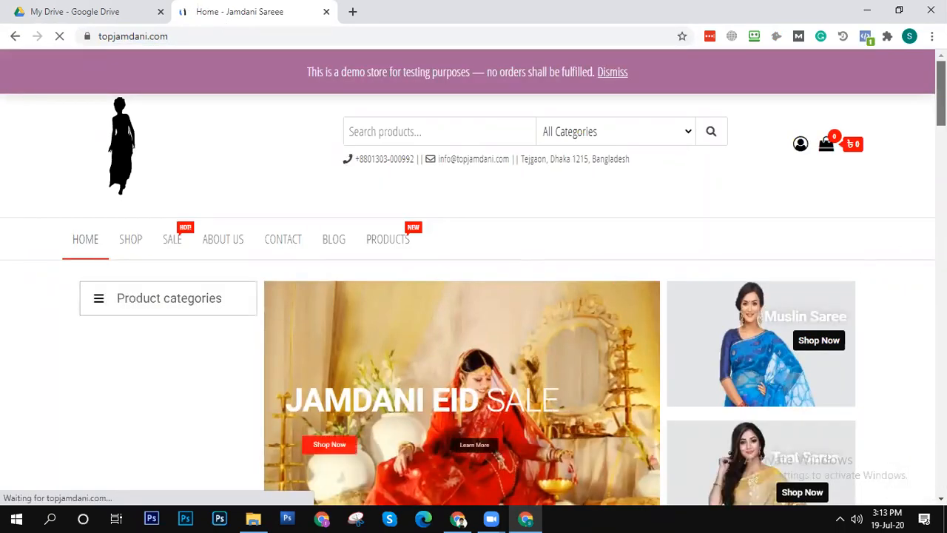
- Browse the Jamdani store's home page and open its shop to look through the product listings
scroll(474, 278, down, 4)
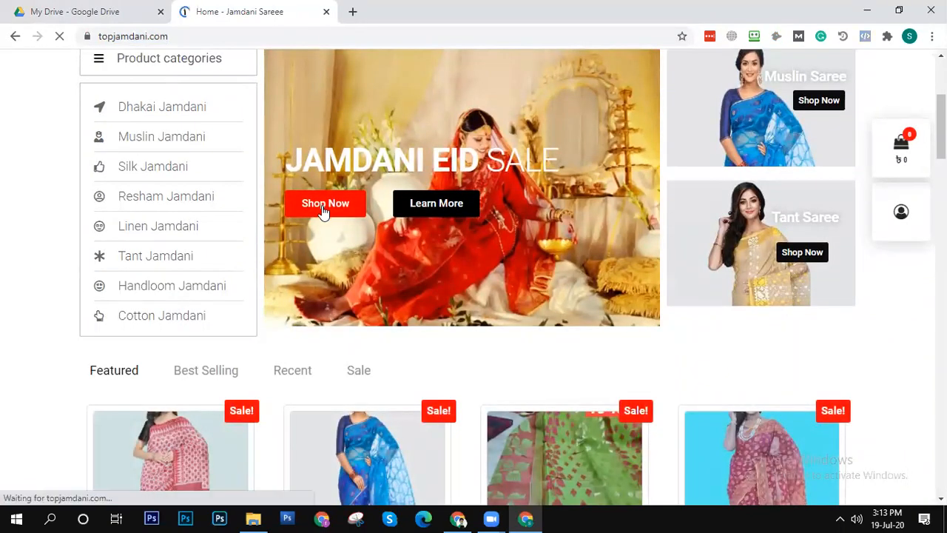
click(323, 213)
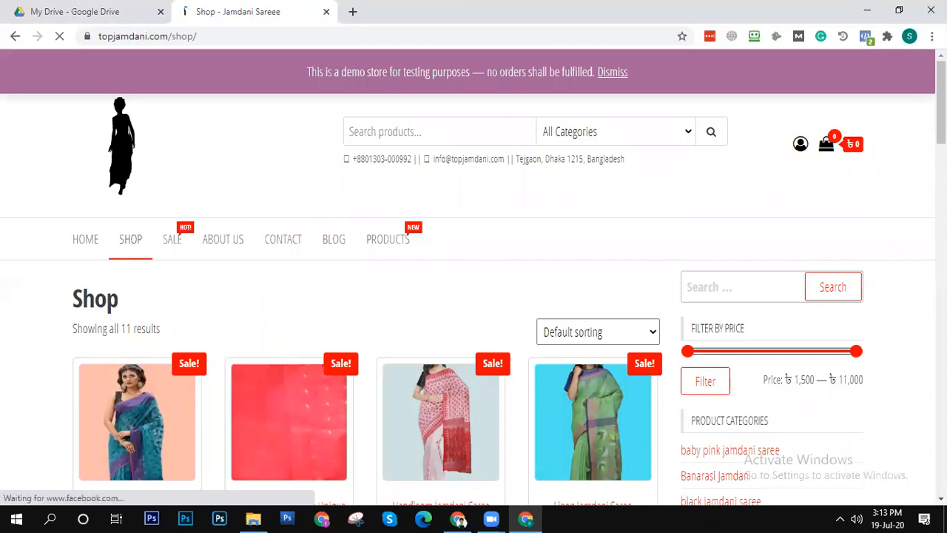
scroll(474, 296, down, 2)
scroll(474, 296, down, 3)
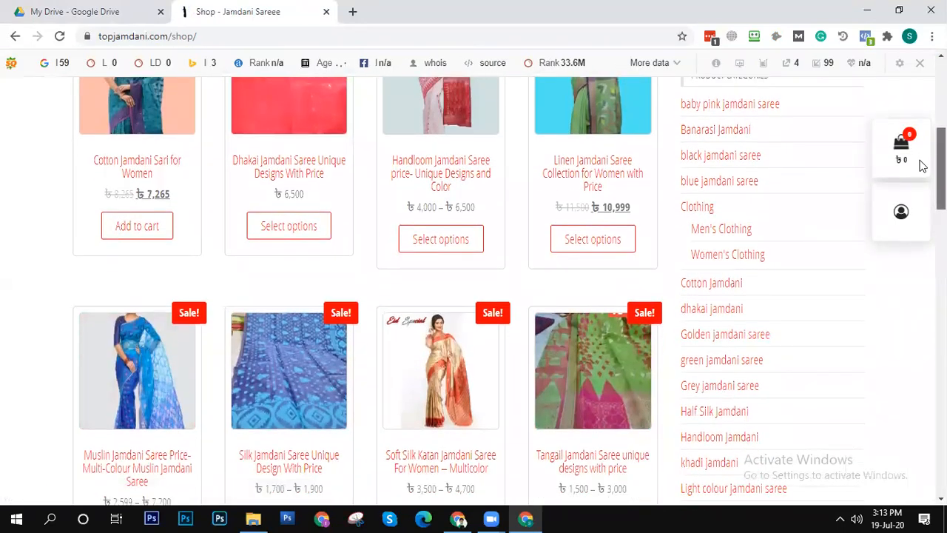
- Open the multi-colour Muslin Jamdani Saree product from the shop listing and look over its short description and colour options
scroll(921, 165, down, 2)
scroll(918, 185, down, 2)
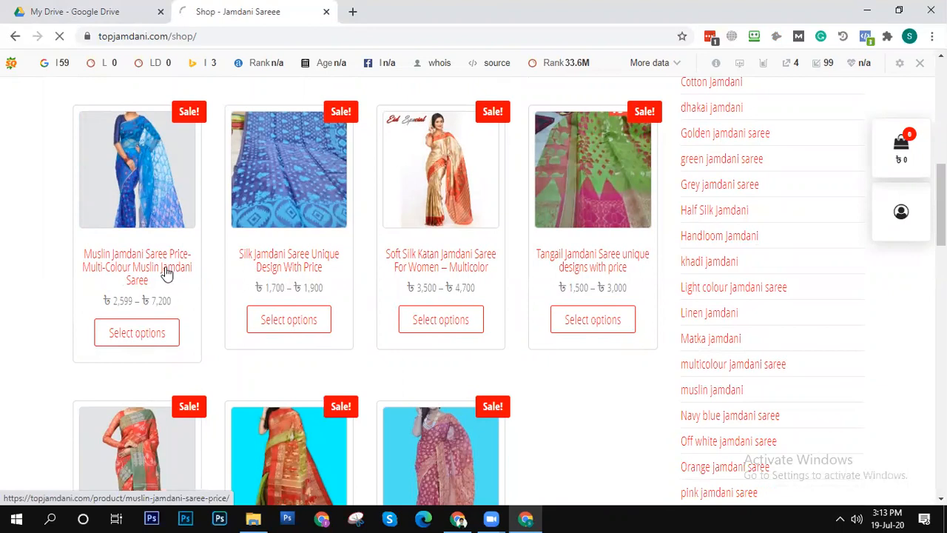
click(167, 273)
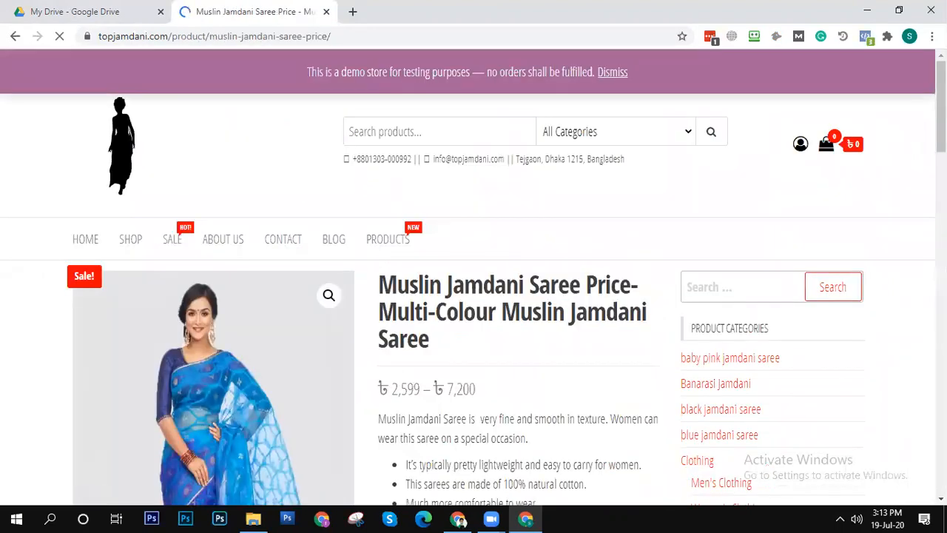
scroll(474, 296, down, 4)
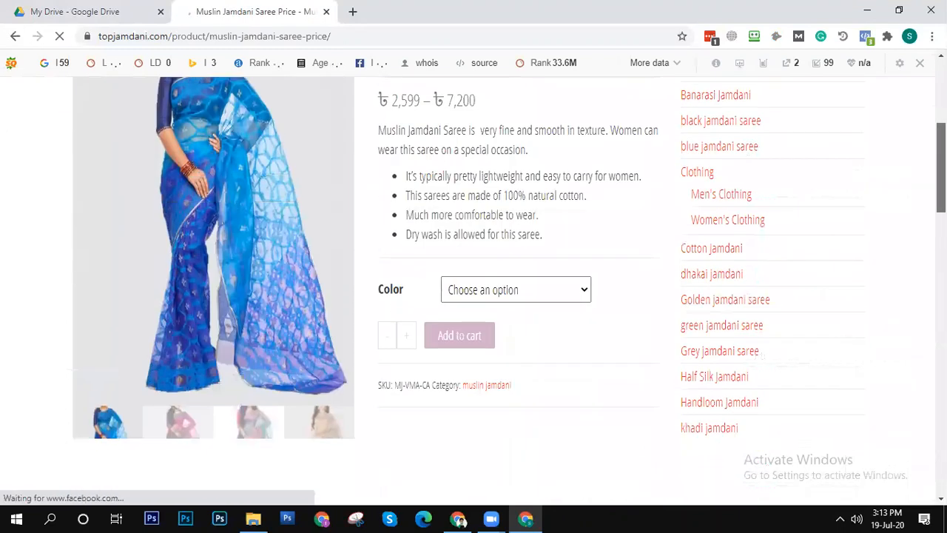
scroll(866, 223, up, 1)
scroll(866, 224, down, 1)
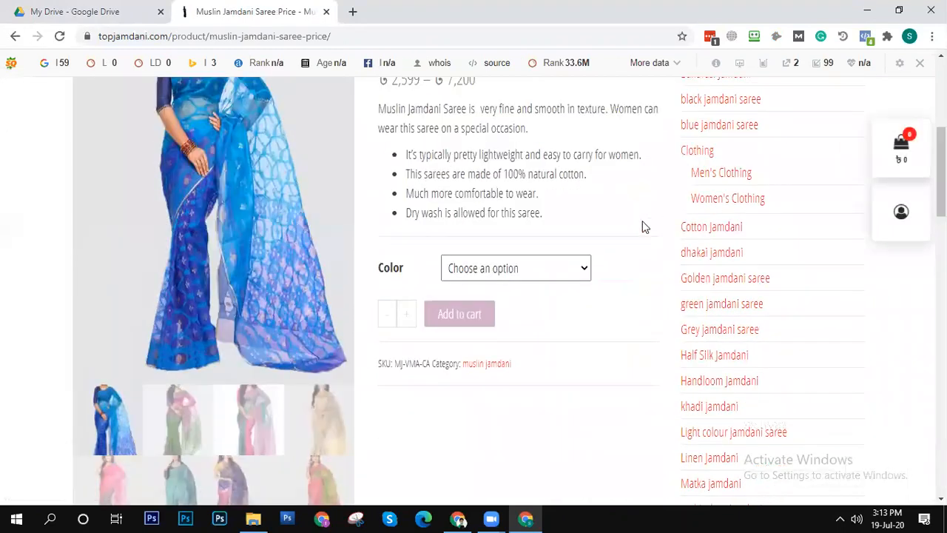
- Look through the saree's available colours and choose the Blue variation
click(535, 271)
scroll(539, 224, down, 1)
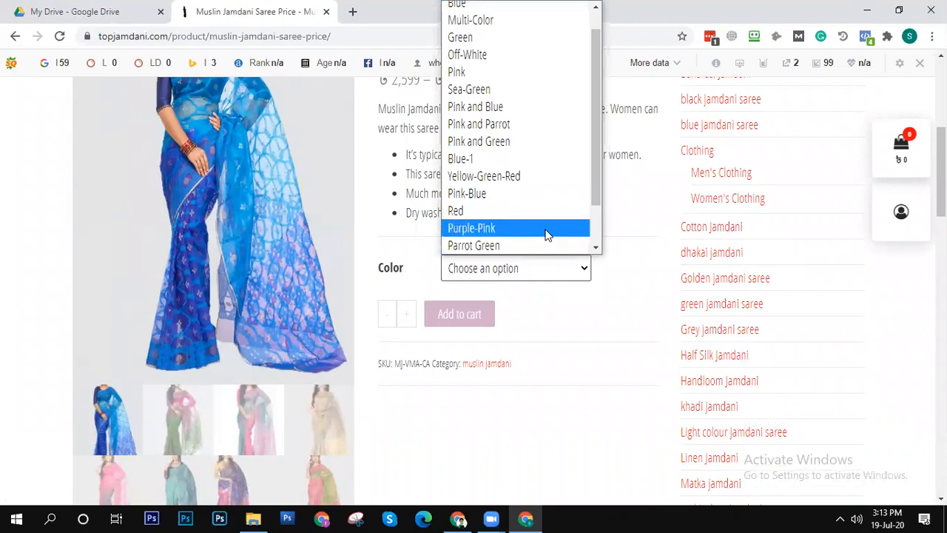
scroll(544, 226, up, 1)
scroll(544, 222, down, 3)
scroll(545, 217, up, 1)
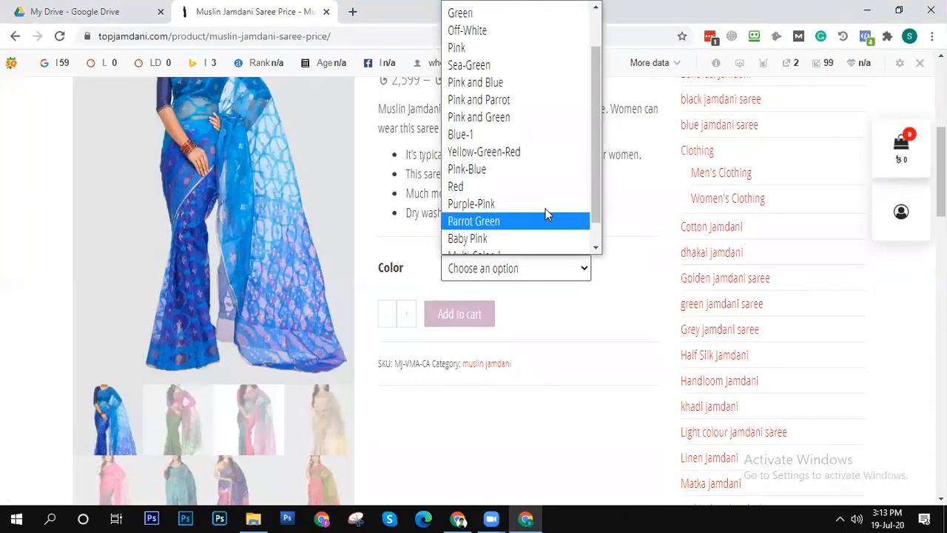
scroll(546, 213, up, 1)
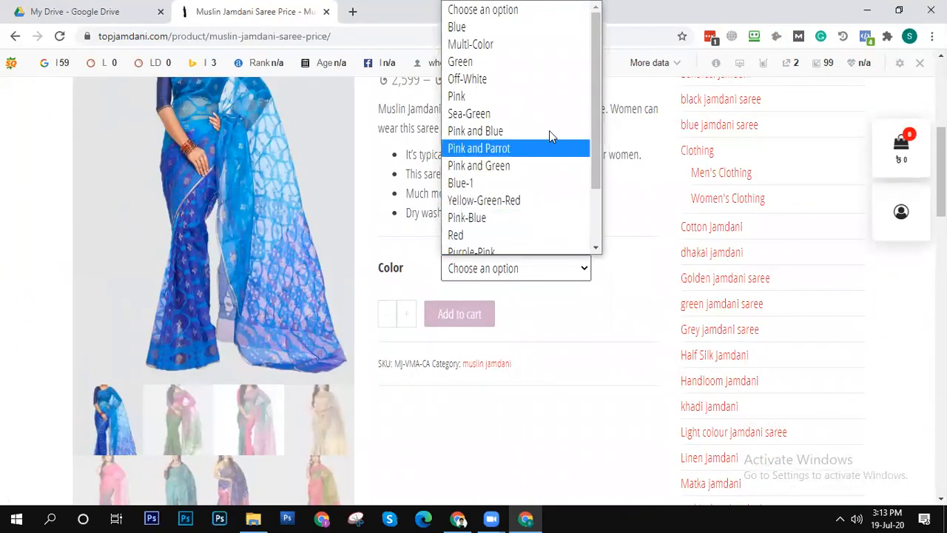
click(538, 29)
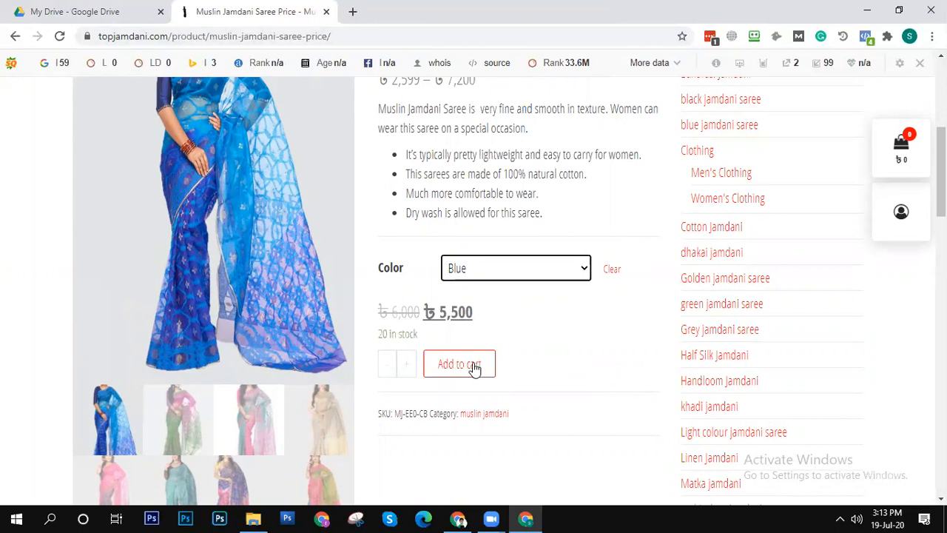
- Switch the saree's colour to Pink and Blue to preview that variation's image and price
scroll(411, 299, up, 1)
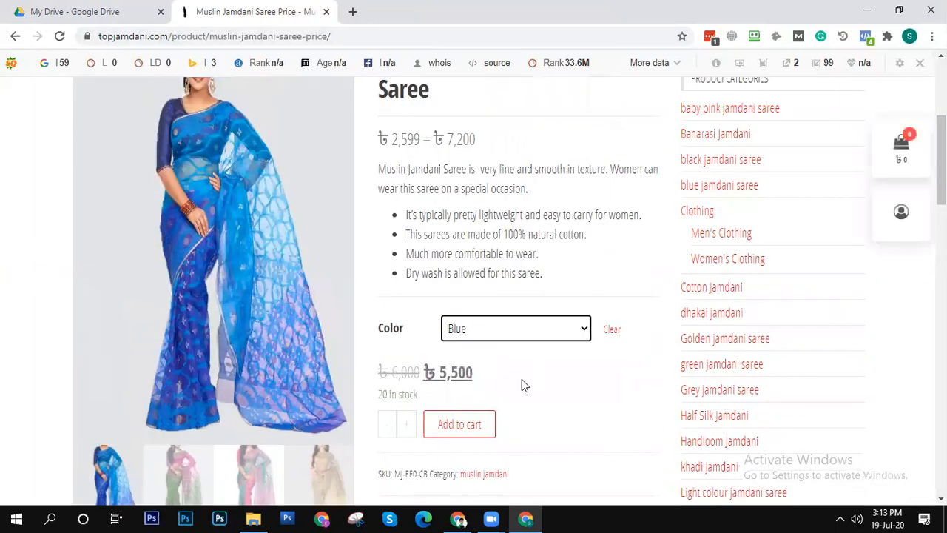
click(530, 333)
scroll(518, 177, down, 1)
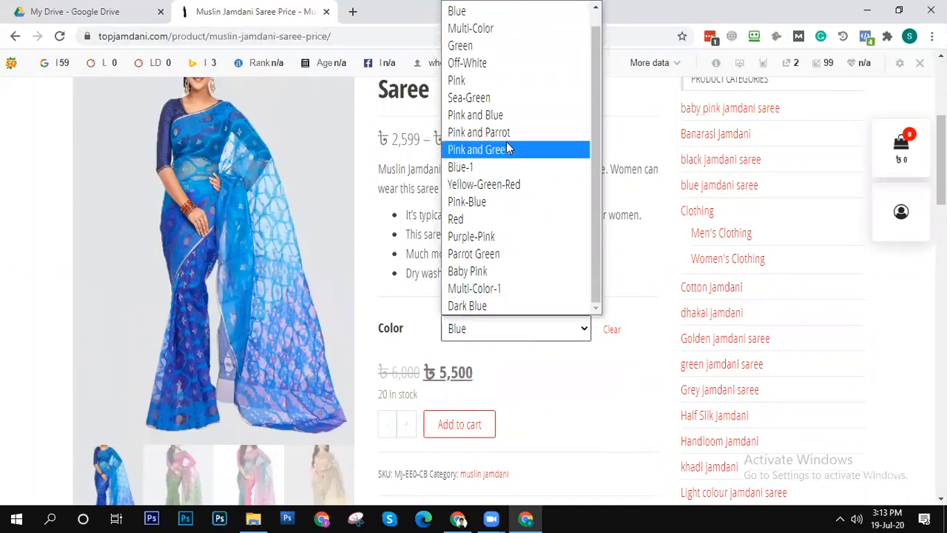
click(504, 116)
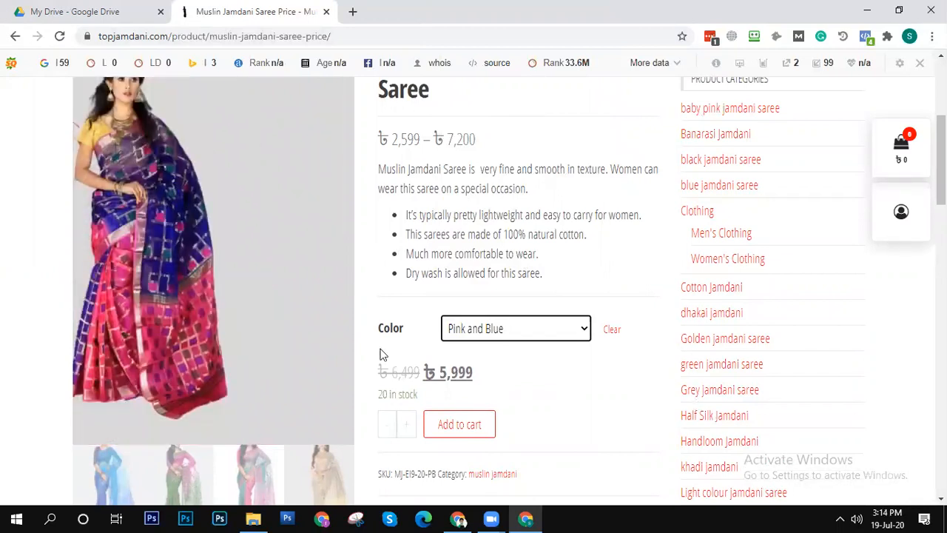
- Glance over the product description and switch the saree's colour to Red
scroll(542, 252, down, 10)
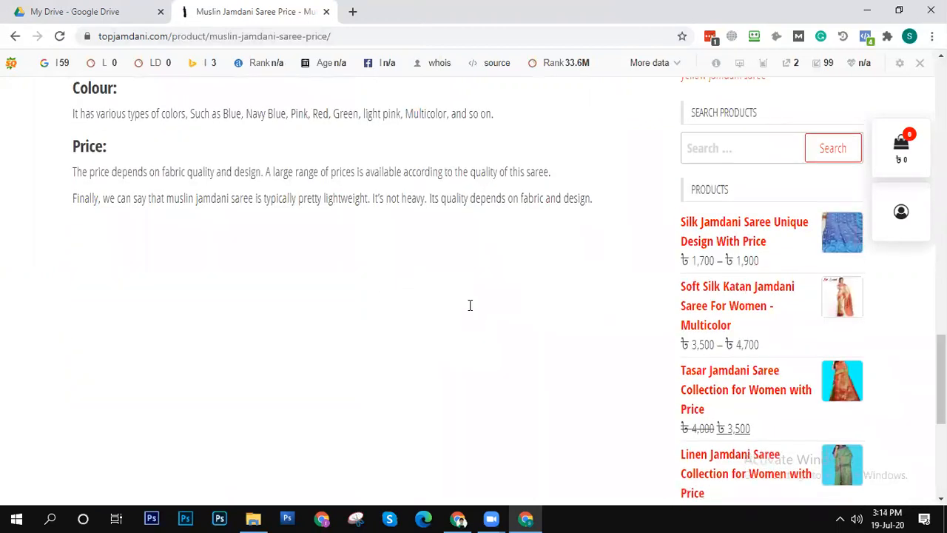
scroll(469, 305, up, 10)
click(426, 196)
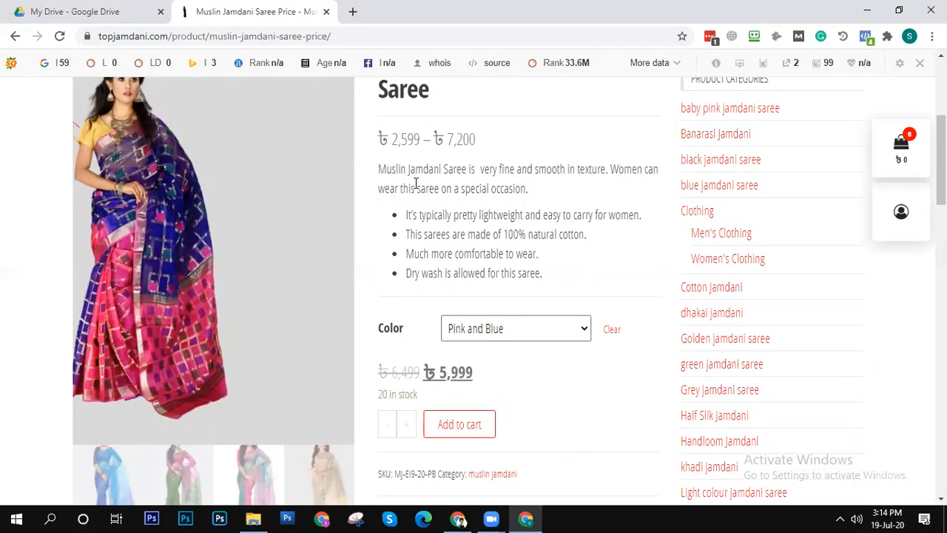
click(549, 331)
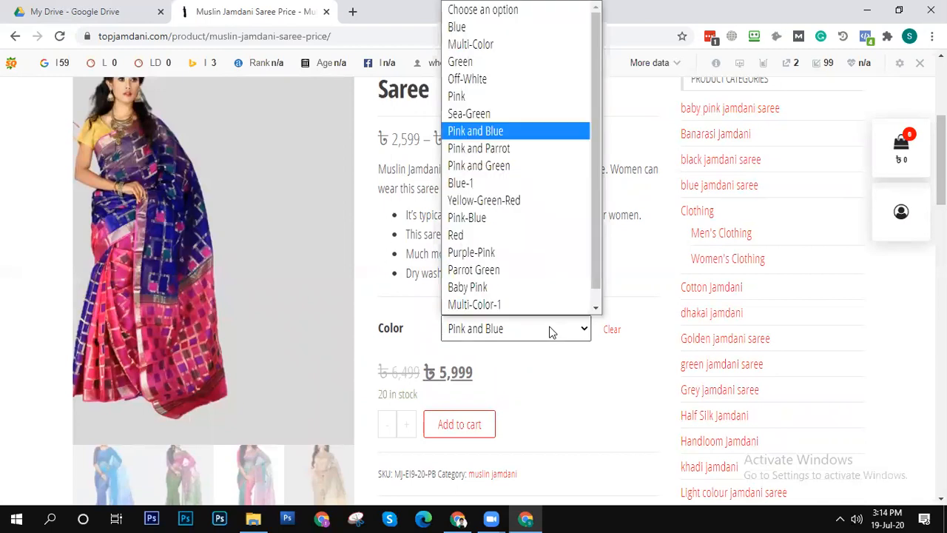
scroll(531, 273, down, 1)
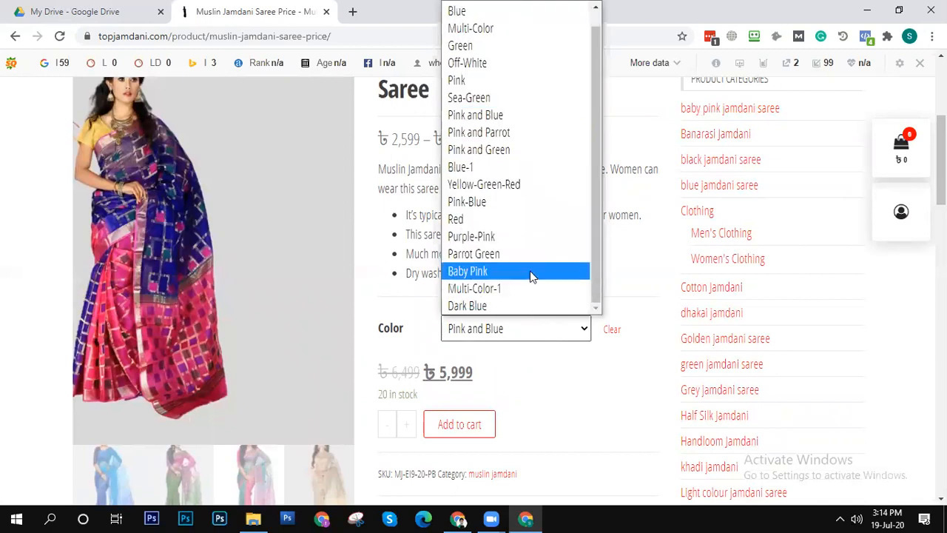
click(514, 221)
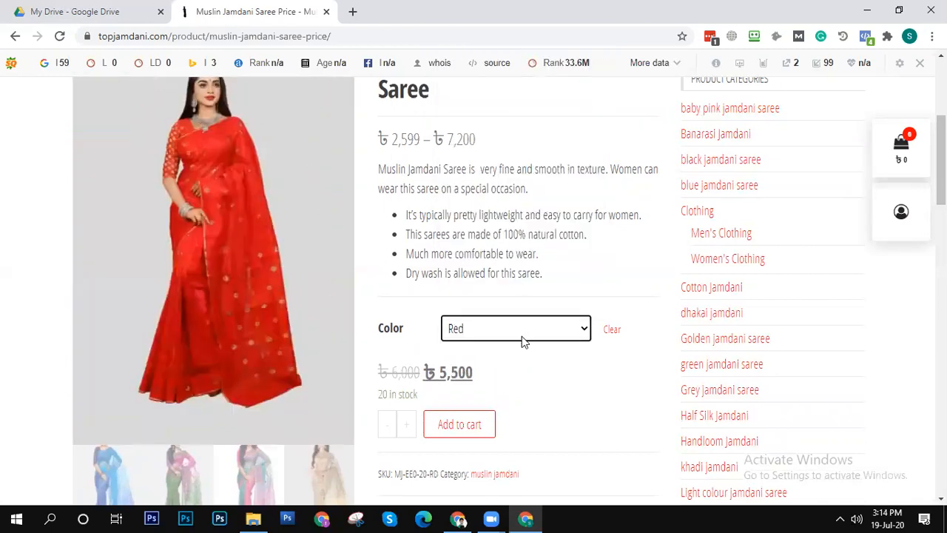
- Check the colour list again and preview the yellow, green and red saree from the product gallery
click(521, 340)
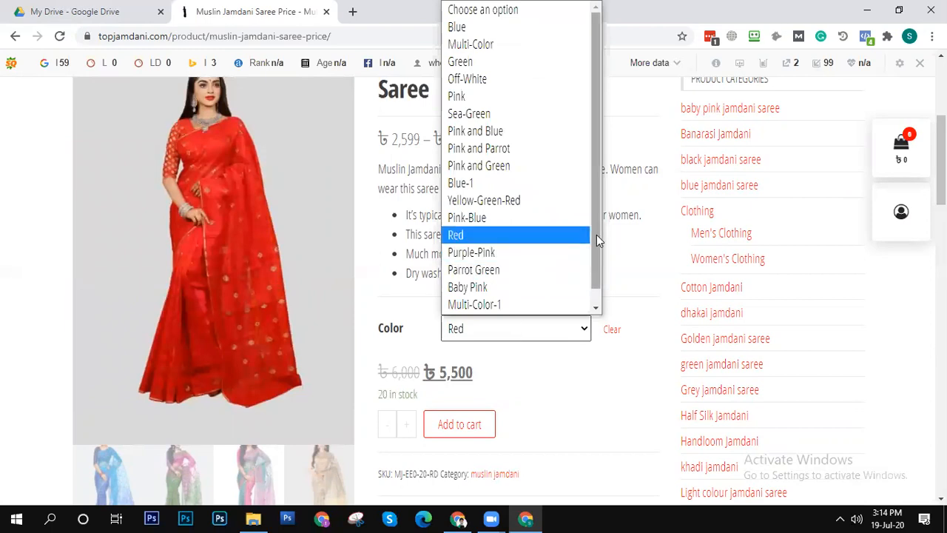
drag(596, 236, 600, 267)
drag(943, 170, 943, 214)
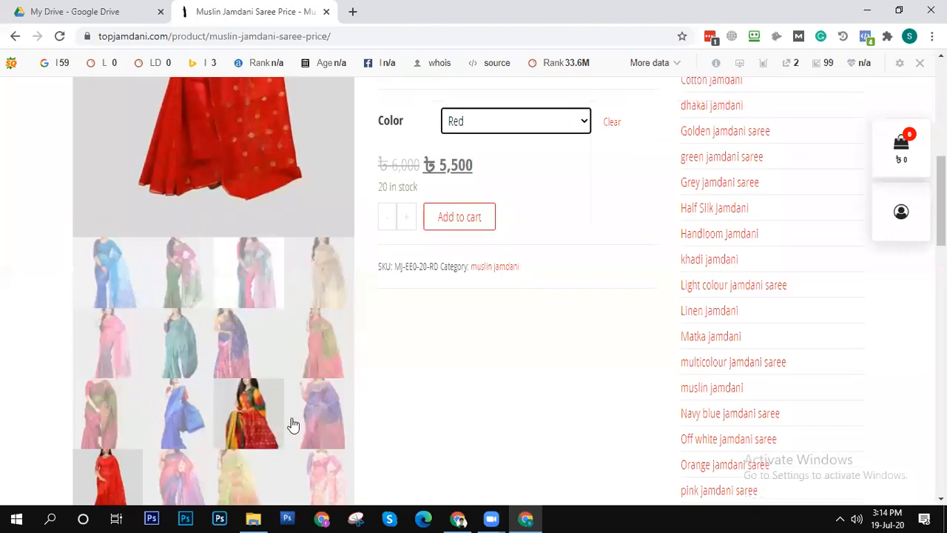
click(269, 423)
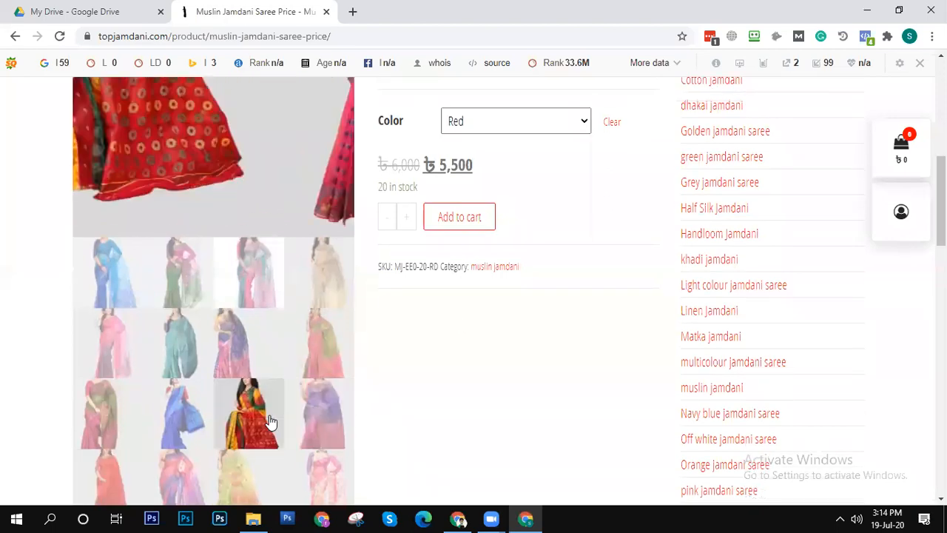
- Set the saree's colour back to Pink and Blue and view its matching product image
click(538, 126)
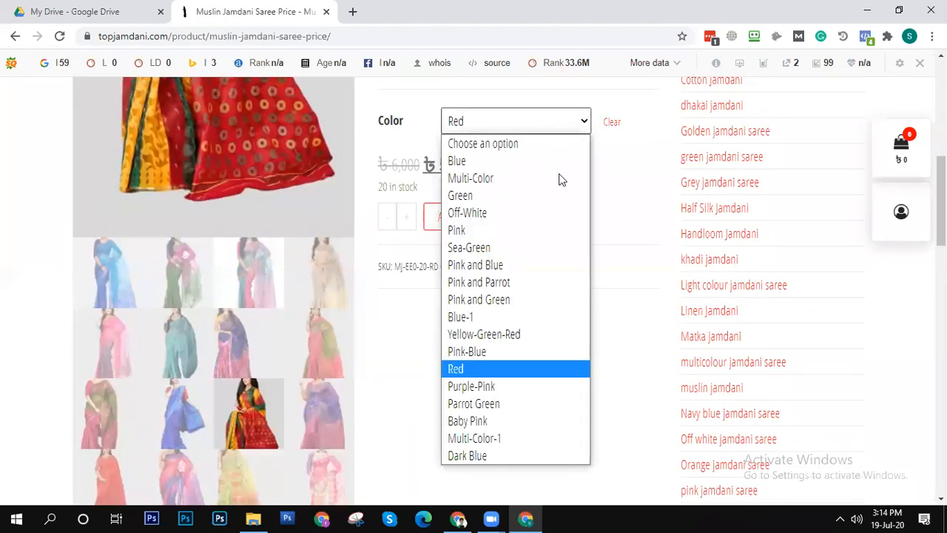
click(509, 264)
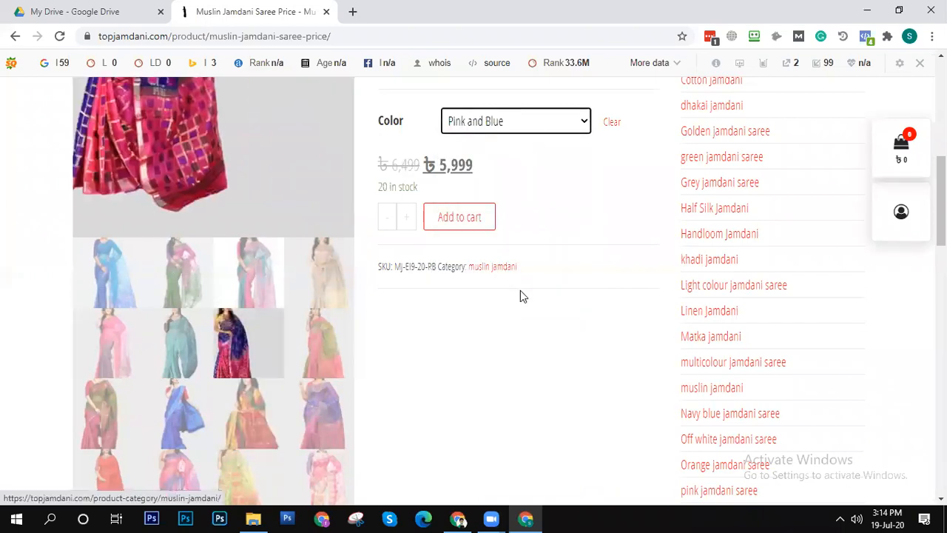
scroll(473, 289, up, 4)
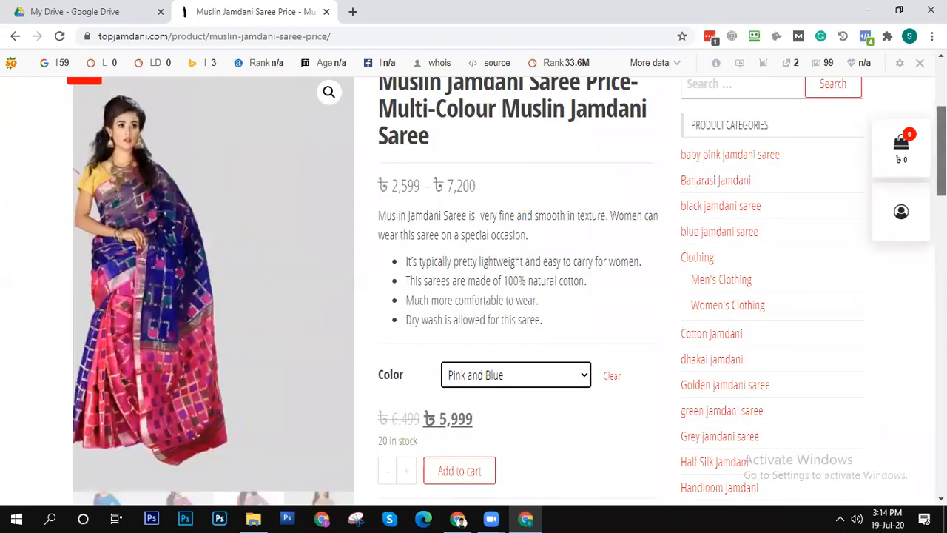
- Review the saree's full description, including its details, weaving, colour and price sections, and compare it with the short description
scroll(474, 289, down, 12)
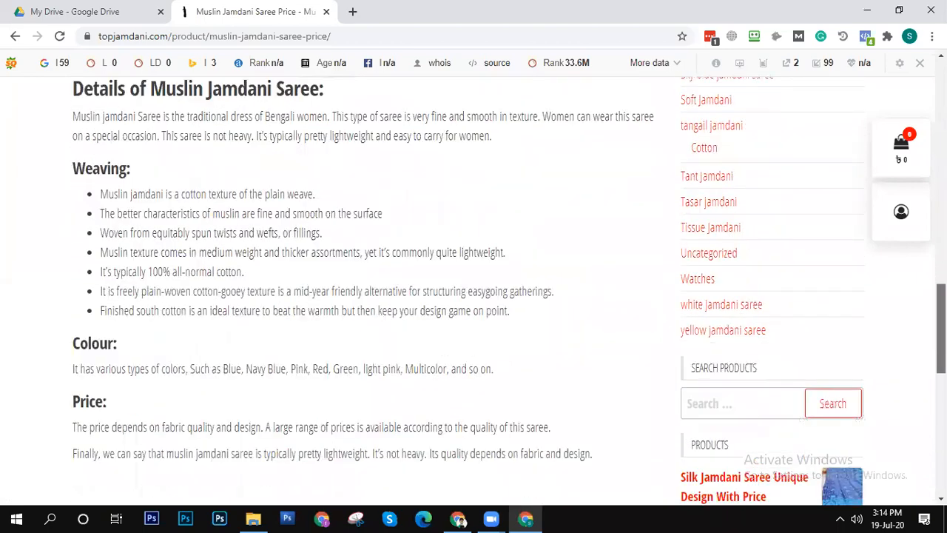
scroll(474, 289, down, 4)
scroll(473, 289, up, 5)
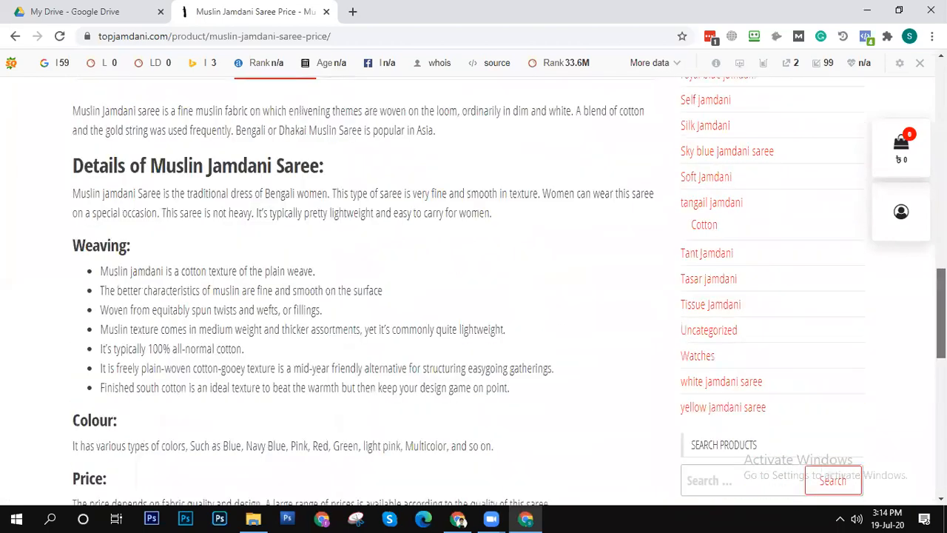
scroll(622, 352, up, 10)
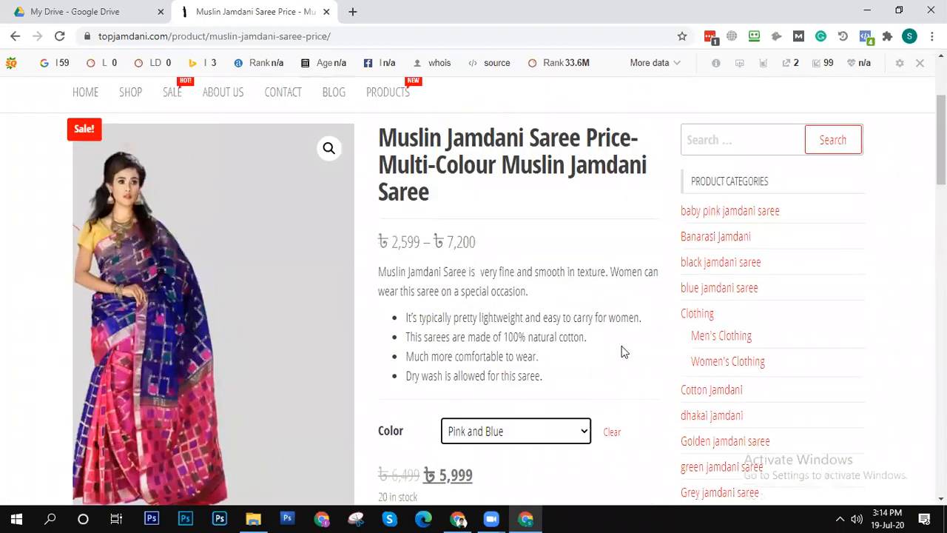
click(479, 332)
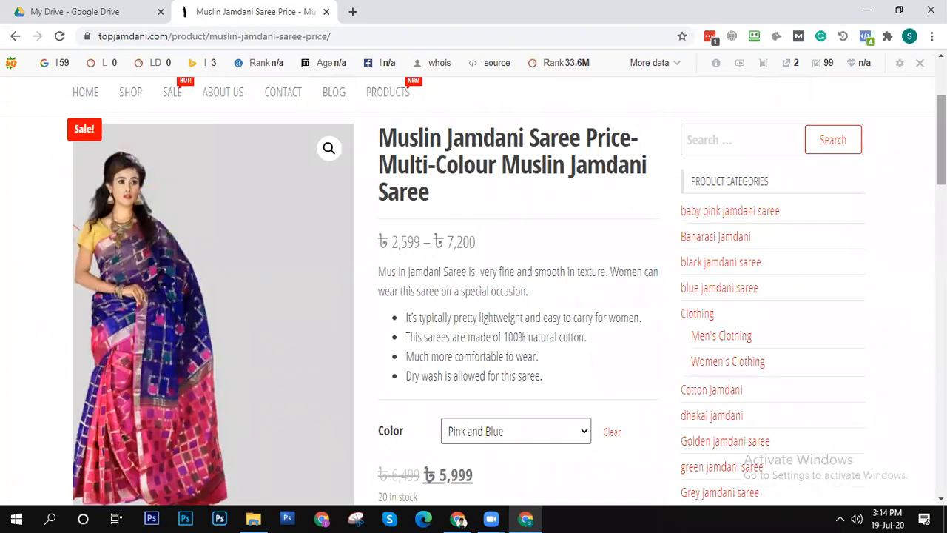
scroll(43, 319, down, 8)
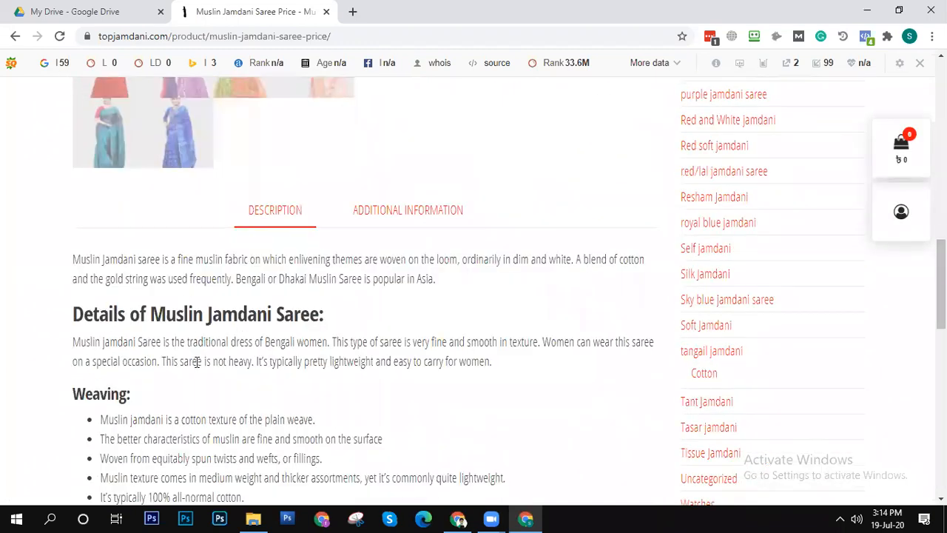
scroll(192, 347, down, 15)
scroll(194, 353, up, 11)
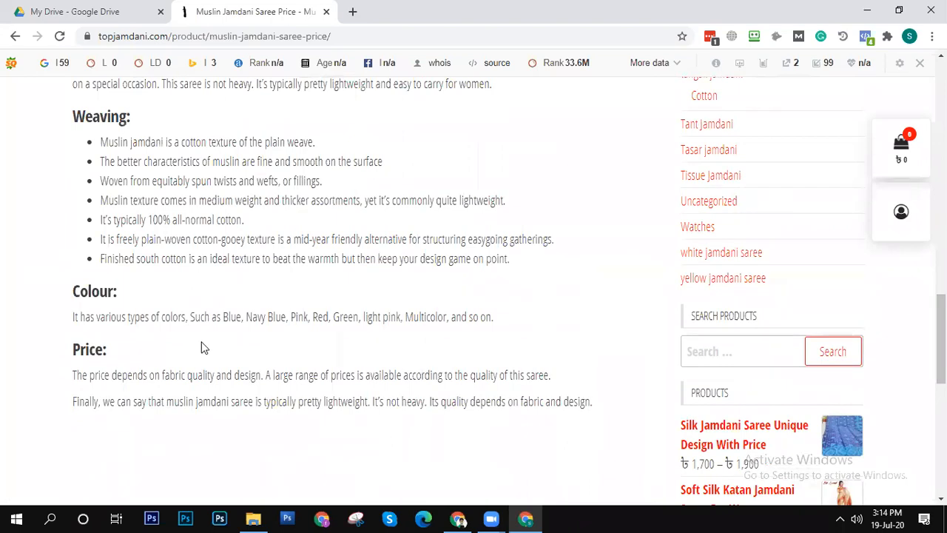
scroll(230, 304, up, 12)
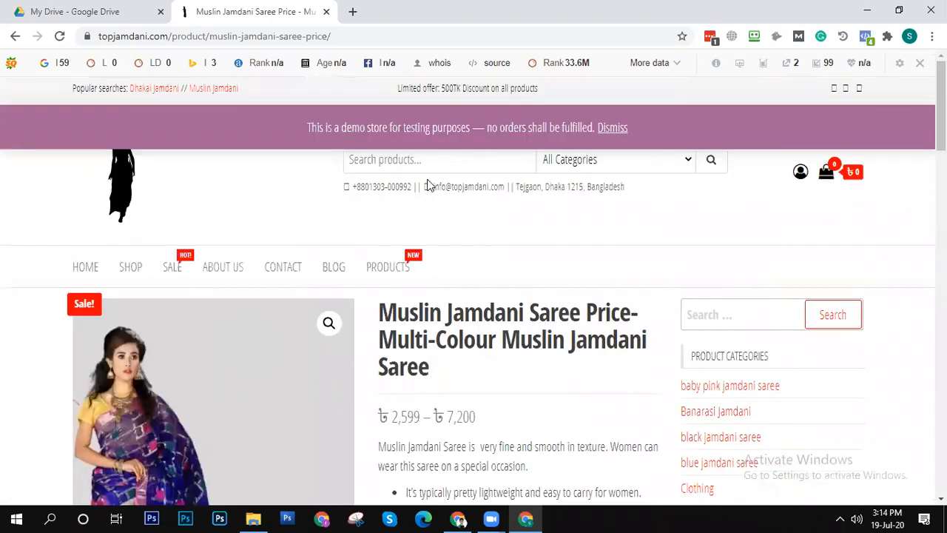
scroll(158, 458, down, 15)
scroll(298, 420, up, 10)
scroll(299, 372, down, 5)
scroll(295, 355, up, 3)
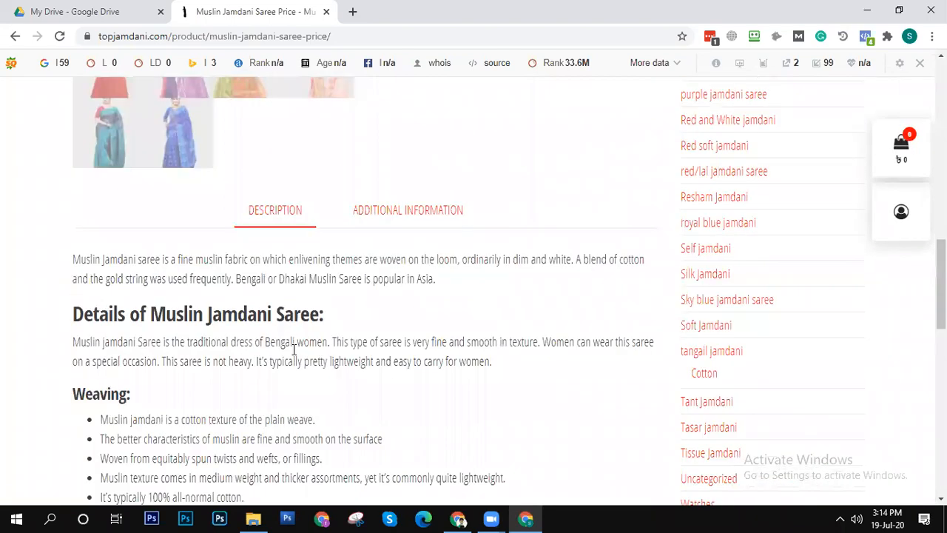
scroll(287, 333, up, 4)
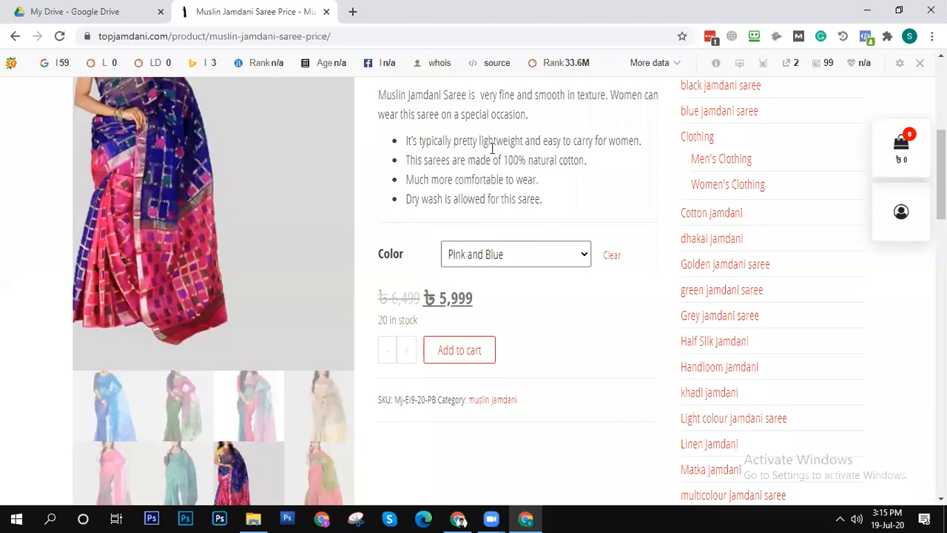
scroll(371, 226, up, 5)
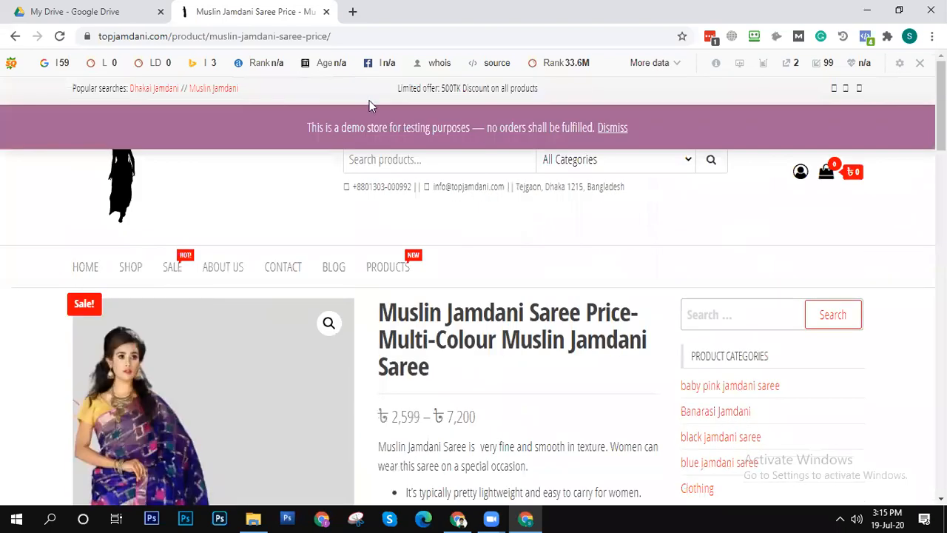
- Dismiss the store's demo notice and open a new browser tab beside the product page
click(620, 127)
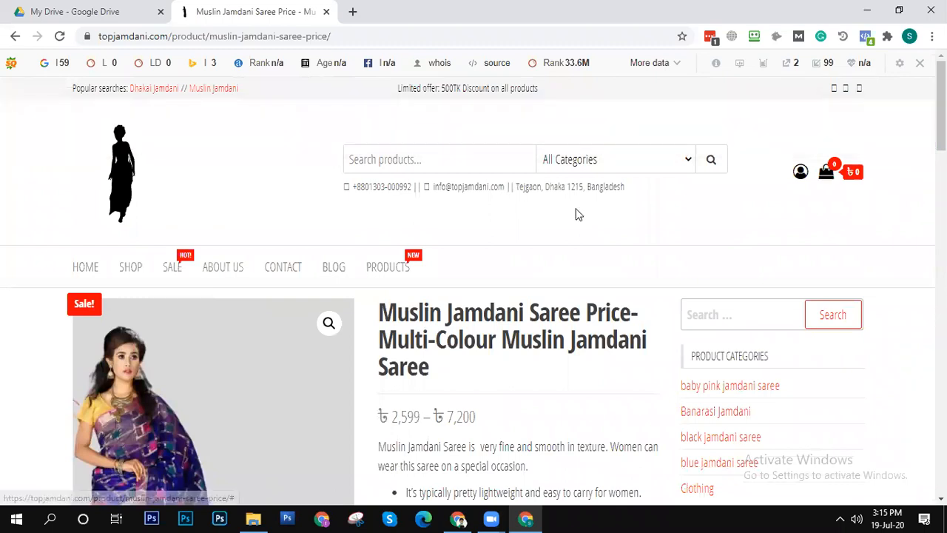
click(353, 37)
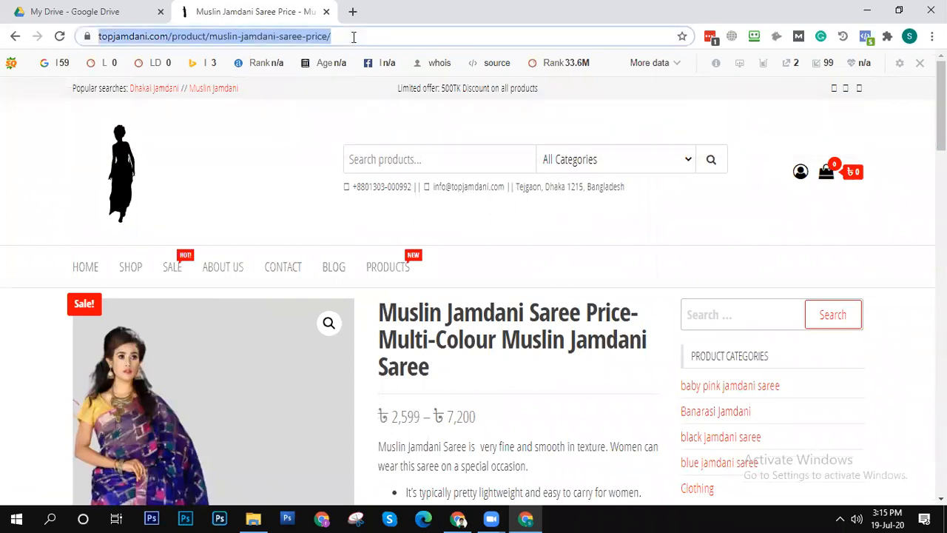
scroll(446, 326, down, 5)
scroll(440, 310, up, 5)
scroll(477, 318, down, 5)
scroll(476, 322, up, 5)
click(354, 12)
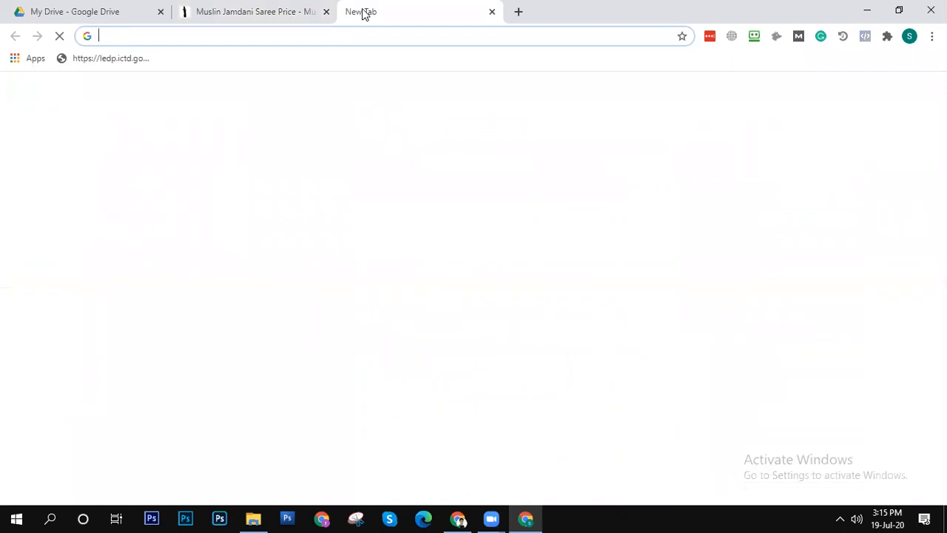
- Open amazon.com and look over the product categories on its home page
text(a)
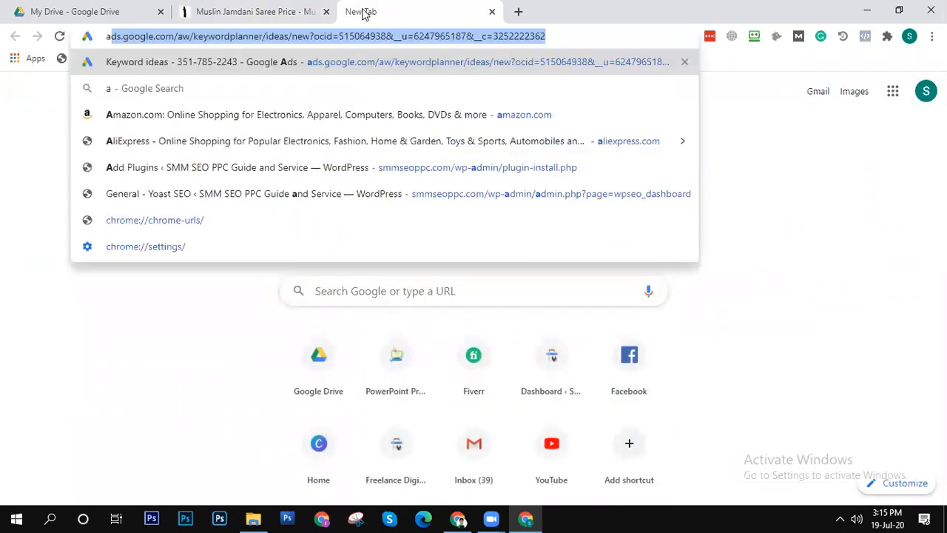
text(m)
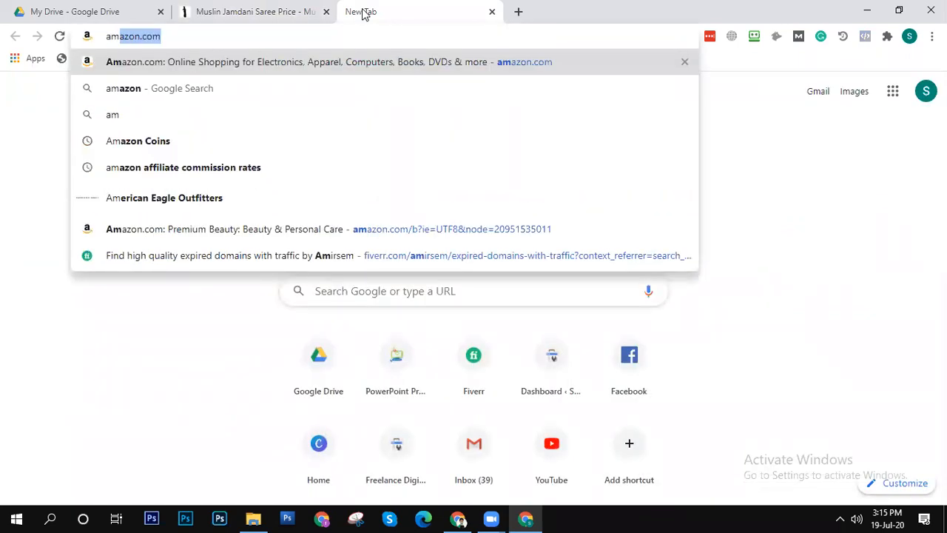
key(Return)
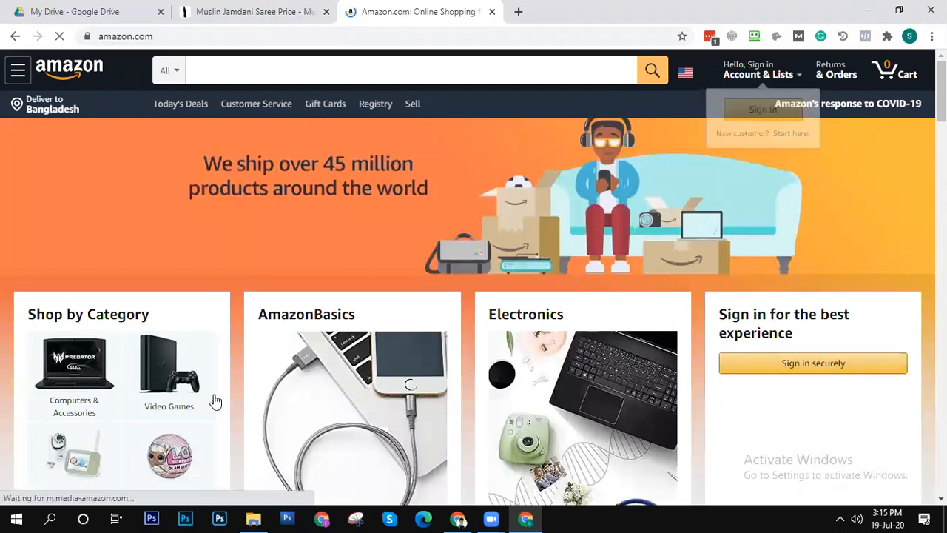
scroll(215, 401, down, 8)
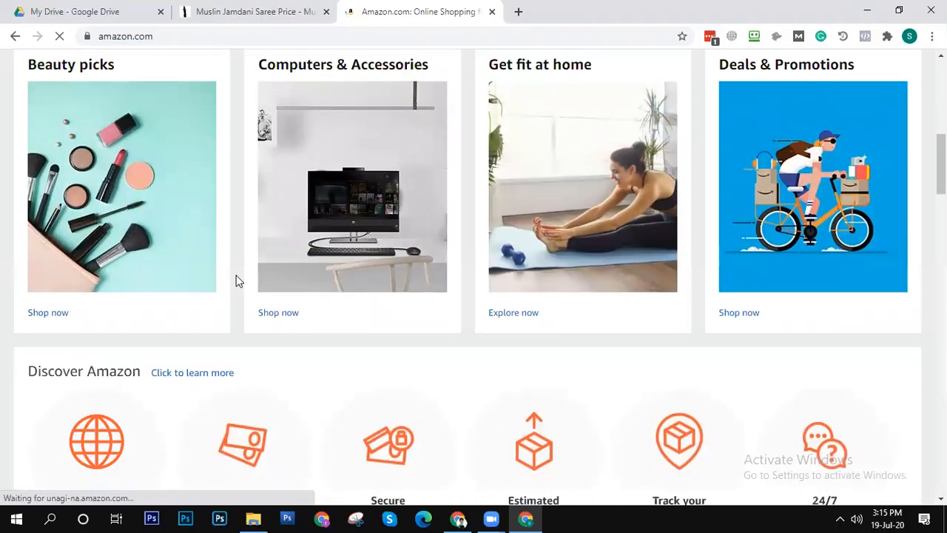
scroll(231, 285, up, 8)
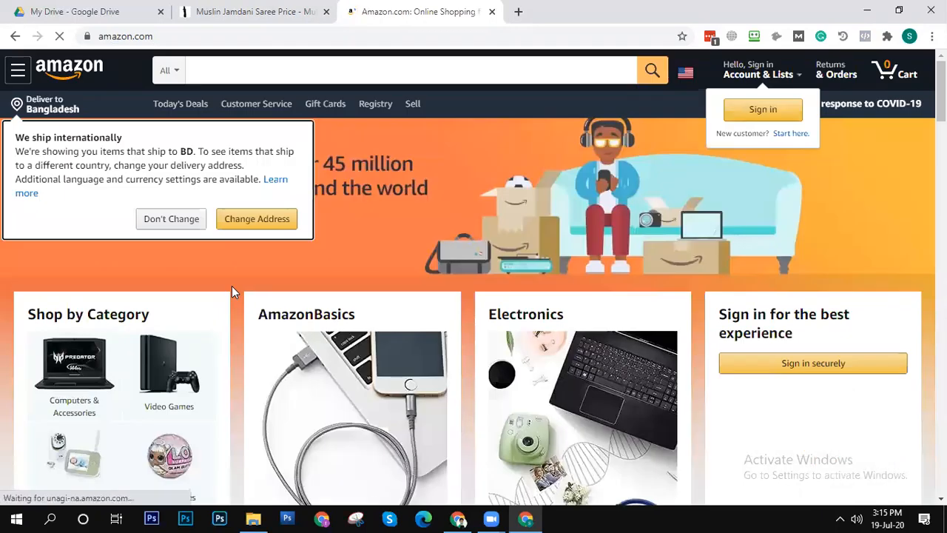
- Browse to the AmazonBasics listing and open the white Terry Cotton Washcloths, Pack of 24
click(360, 419)
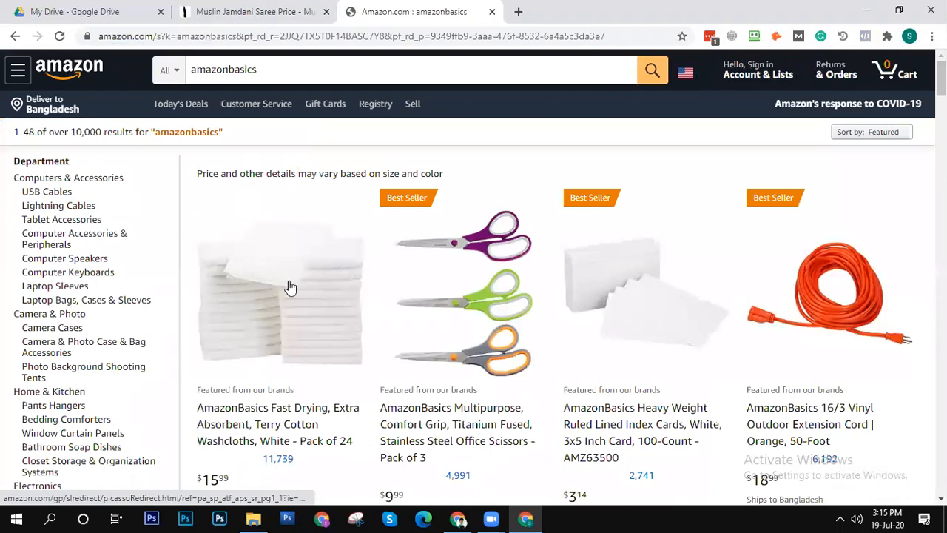
click(265, 431)
click(265, 432)
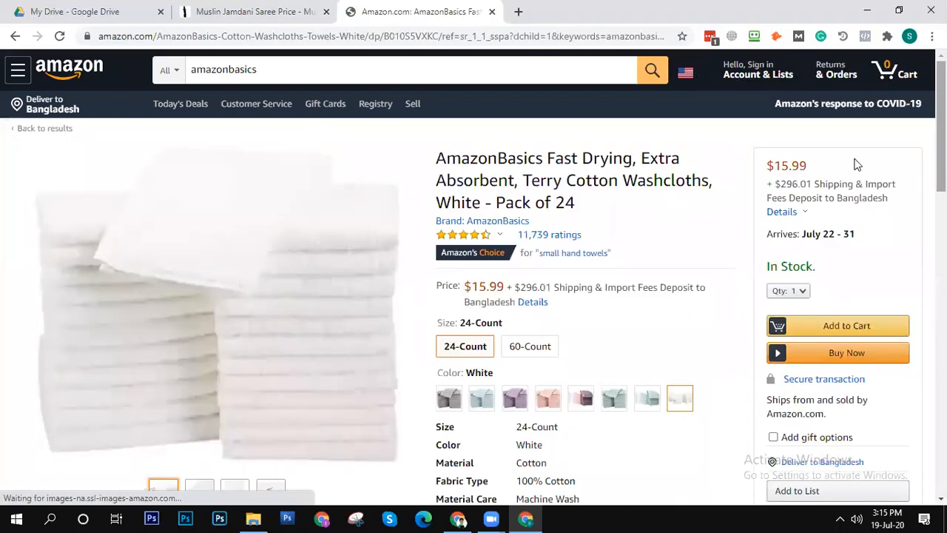
- Examine the washcloths page's item details, related products, manufacturer's description and towel comparison table
scroll(510, 227, down, 5)
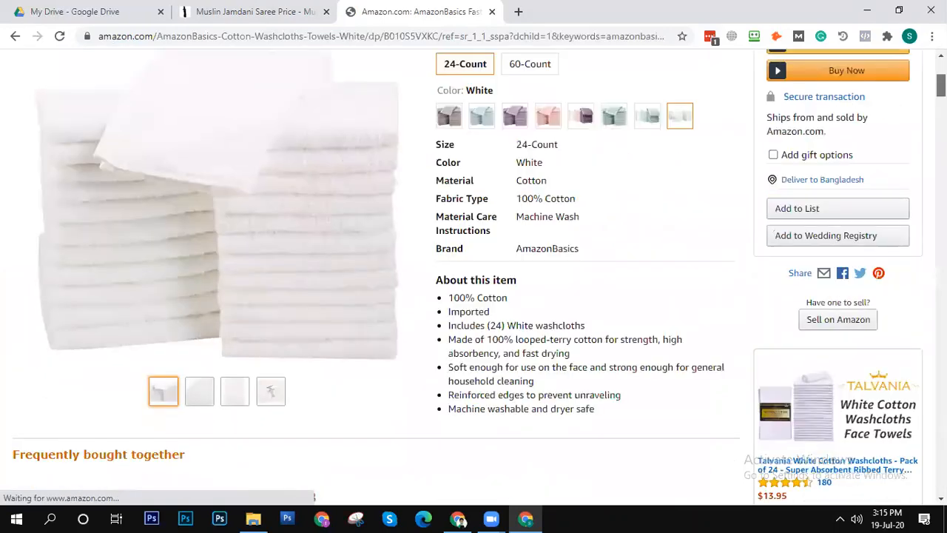
scroll(474, 277, down, 13)
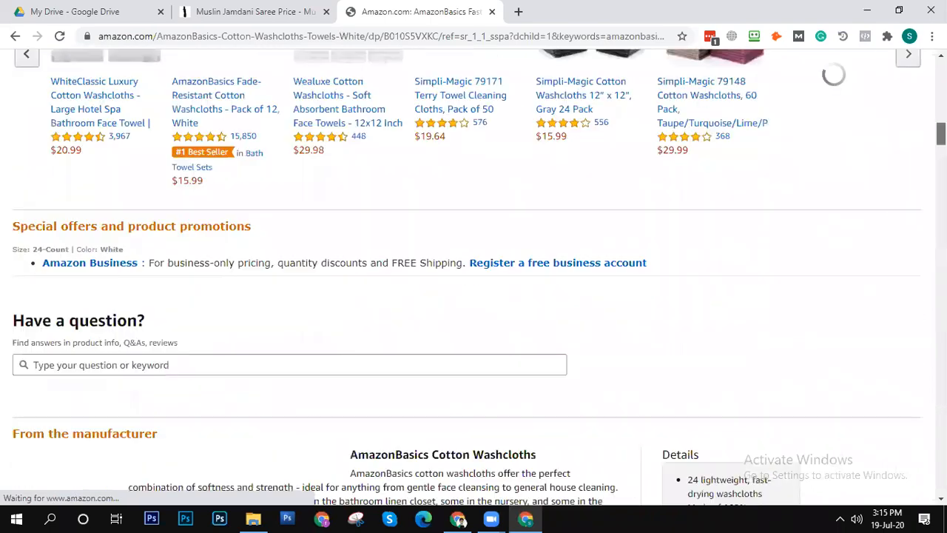
scroll(473, 276, down, 3)
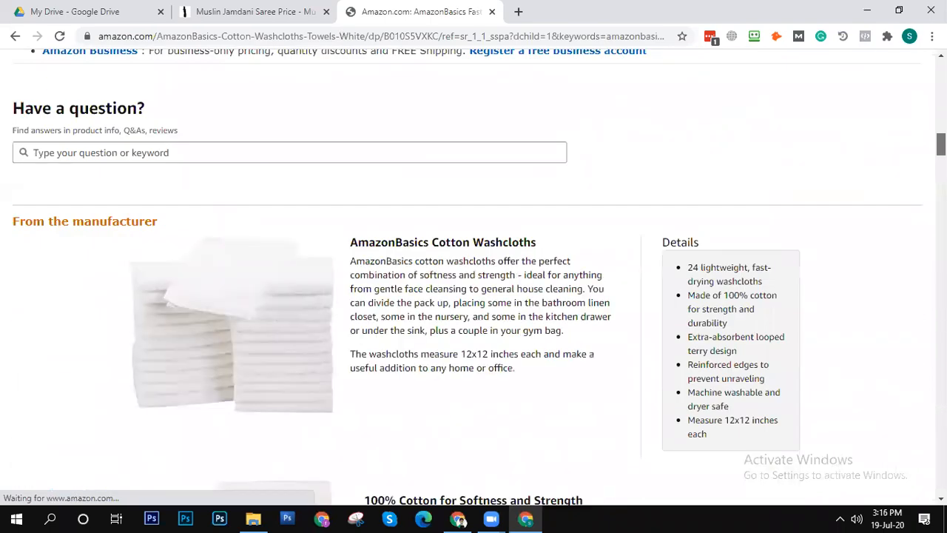
scroll(216, 219, down, 12)
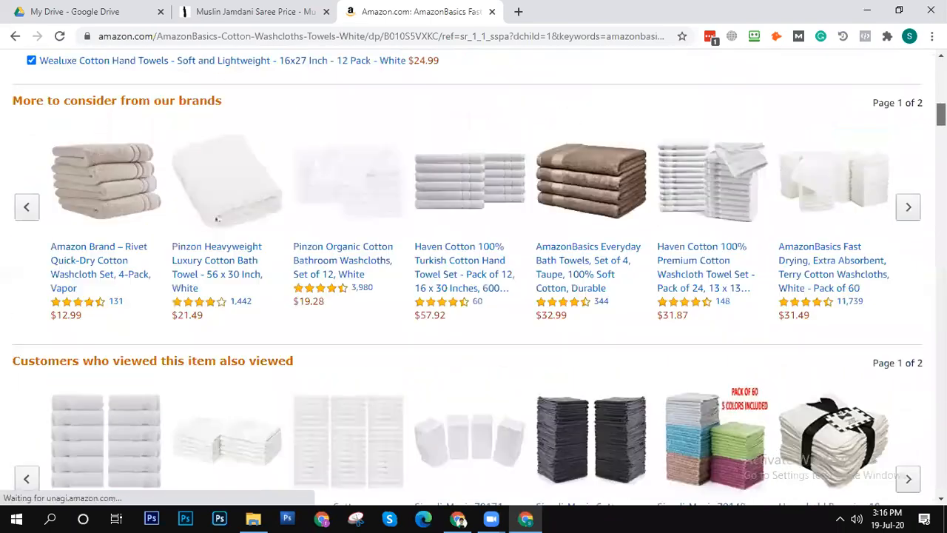
scroll(217, 219, down, 10)
scroll(217, 219, up, 4)
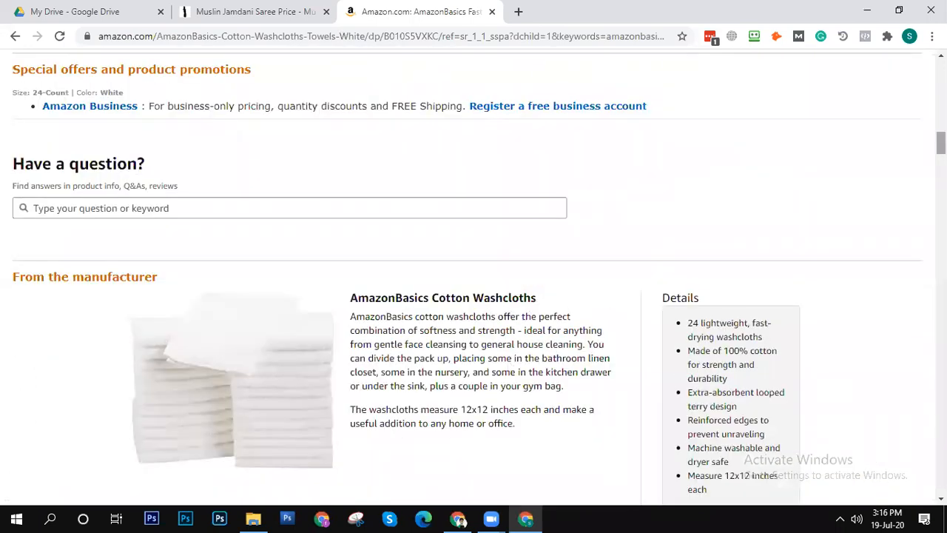
scroll(474, 281, down, 8)
scroll(473, 282, down, 7)
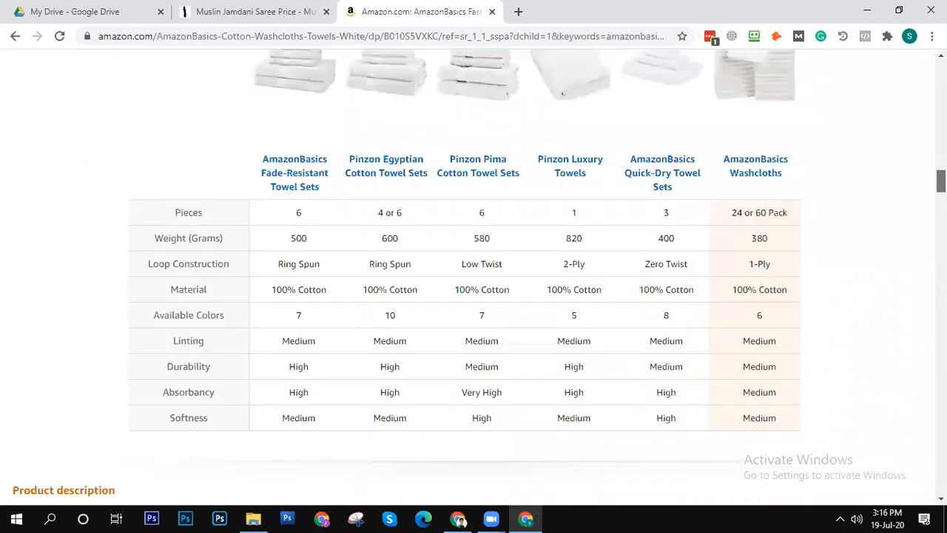
scroll(888, 193, up, 14)
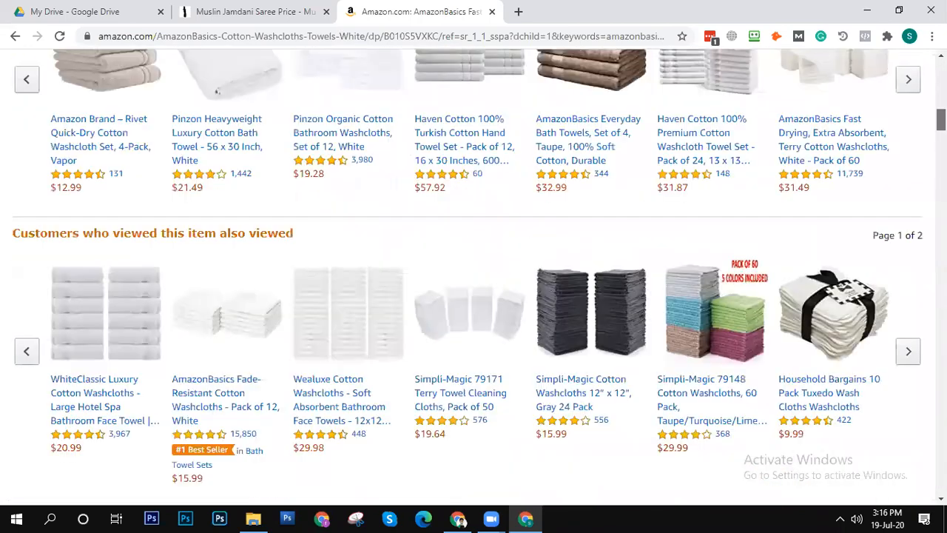
- Open the white washcloths Pack of 60 from the brand suggestions and review its details and product information
scroll(888, 194, down, 4)
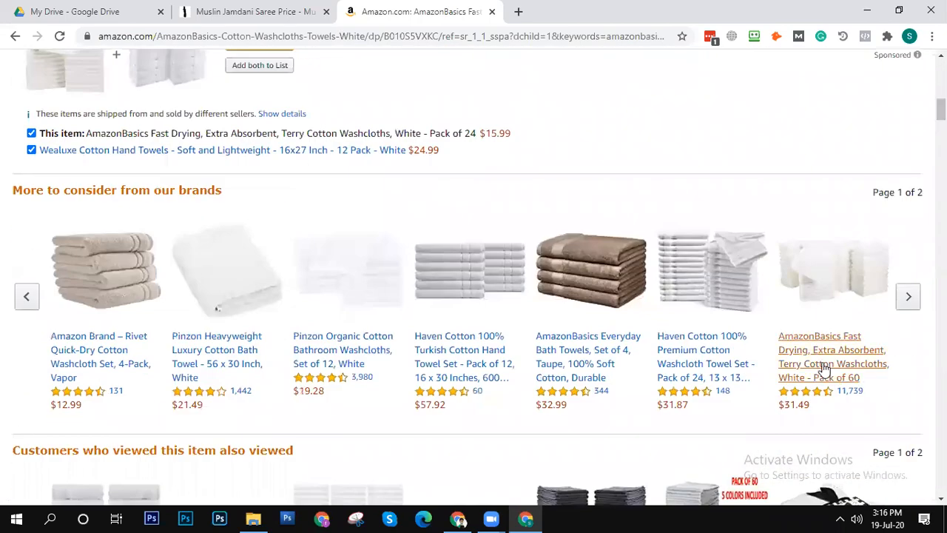
click(824, 379)
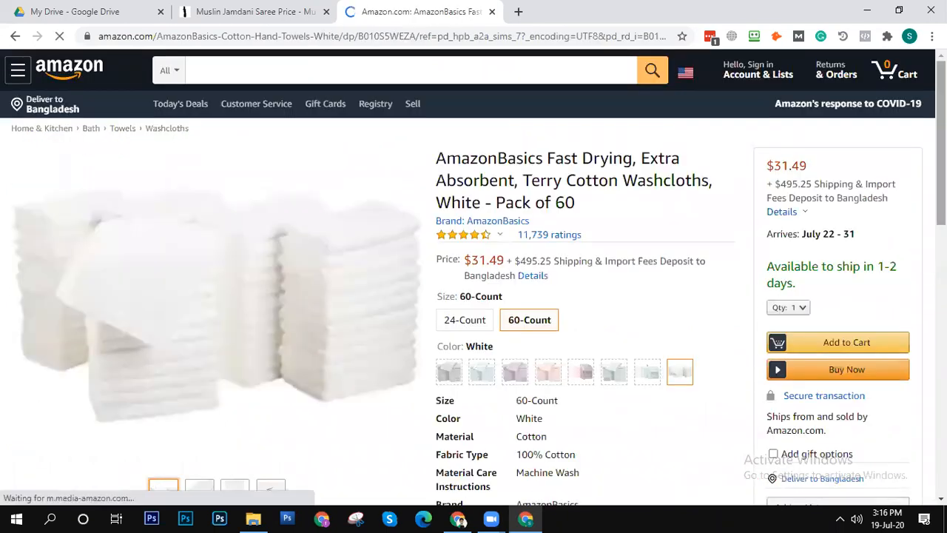
scroll(881, 213, down, 10)
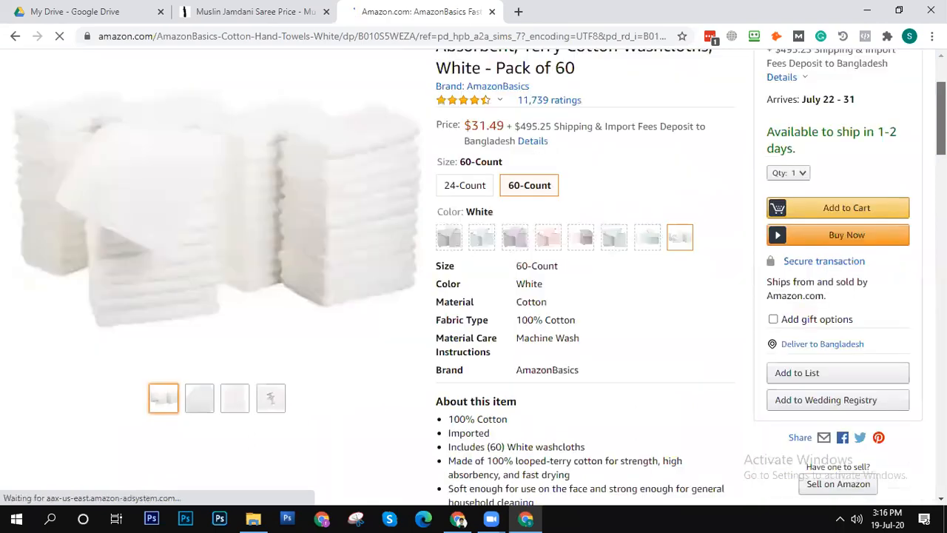
scroll(881, 212, down, 15)
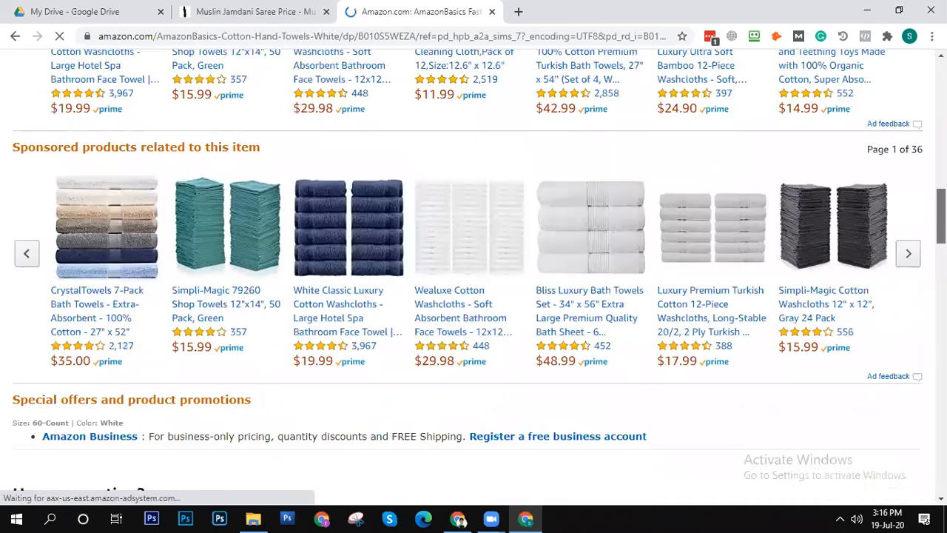
scroll(911, 430, down, 10)
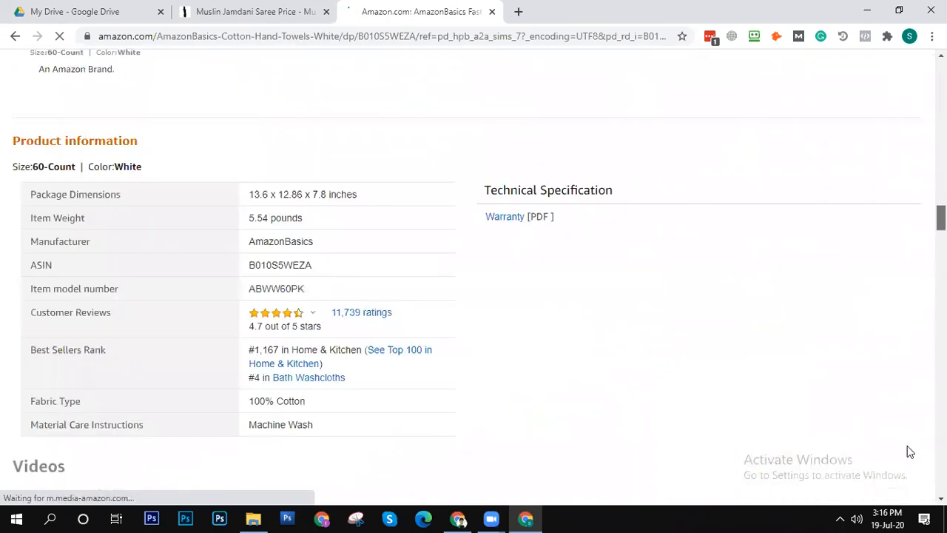
- Browse the AmazonBasics products in Home & Kitchen and open the 1 Liter stainless steel electric kettle
scroll(907, 446, up, 20)
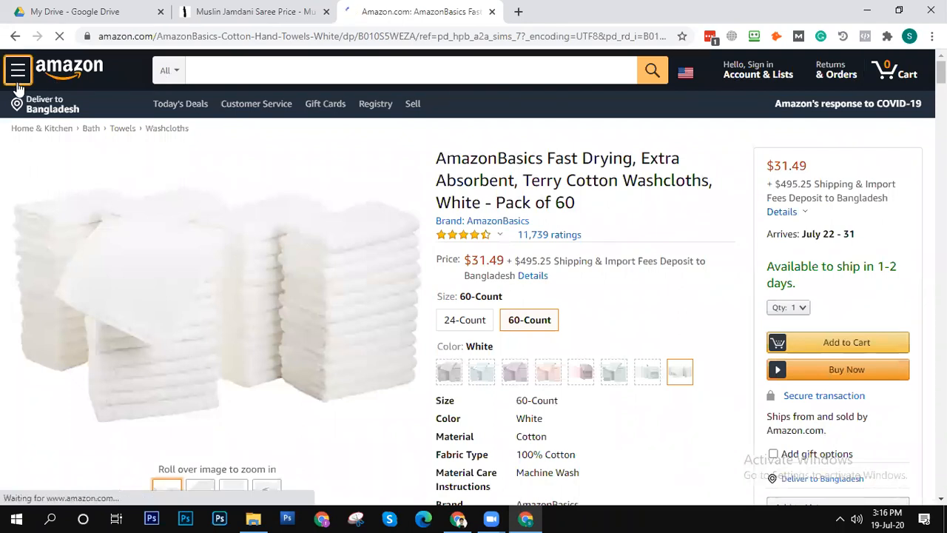
click(43, 132)
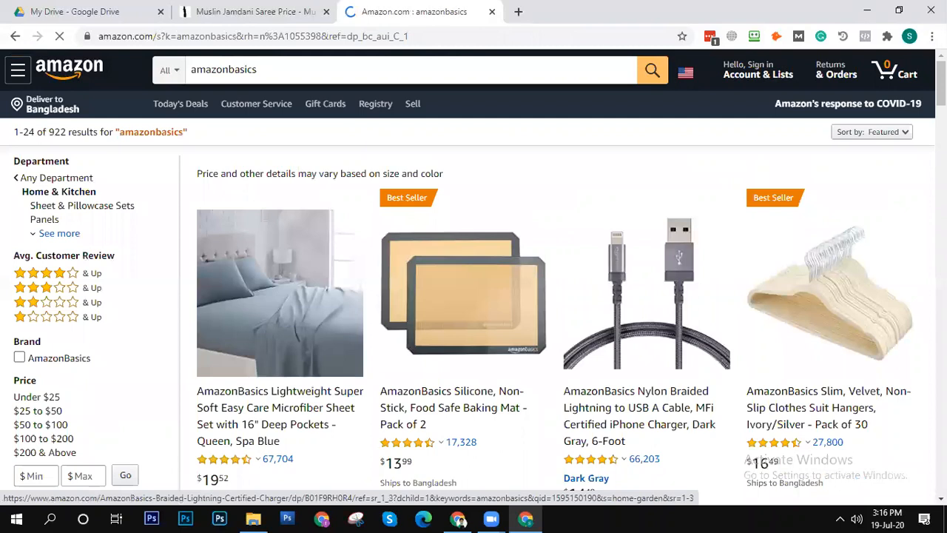
scroll(474, 296, down, 5)
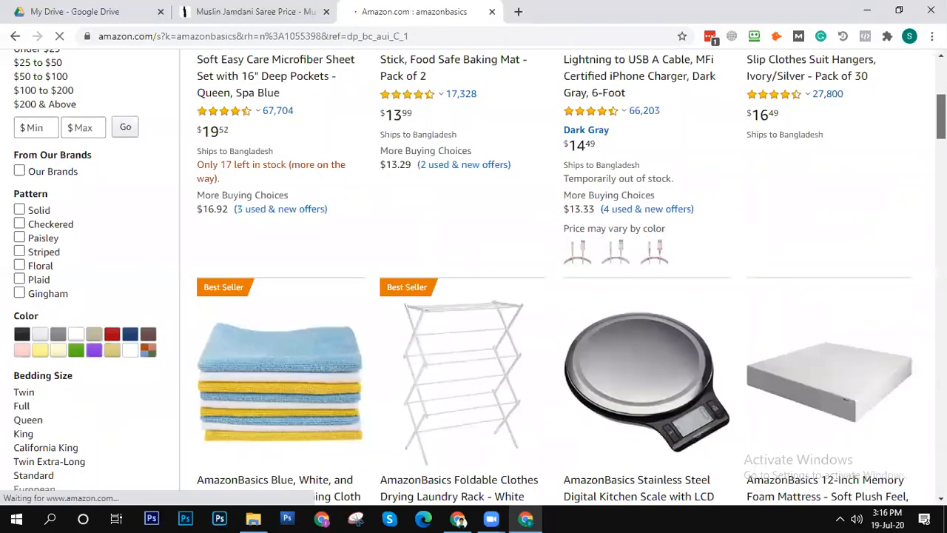
scroll(473, 296, down, 7)
scroll(605, 342, down, 1)
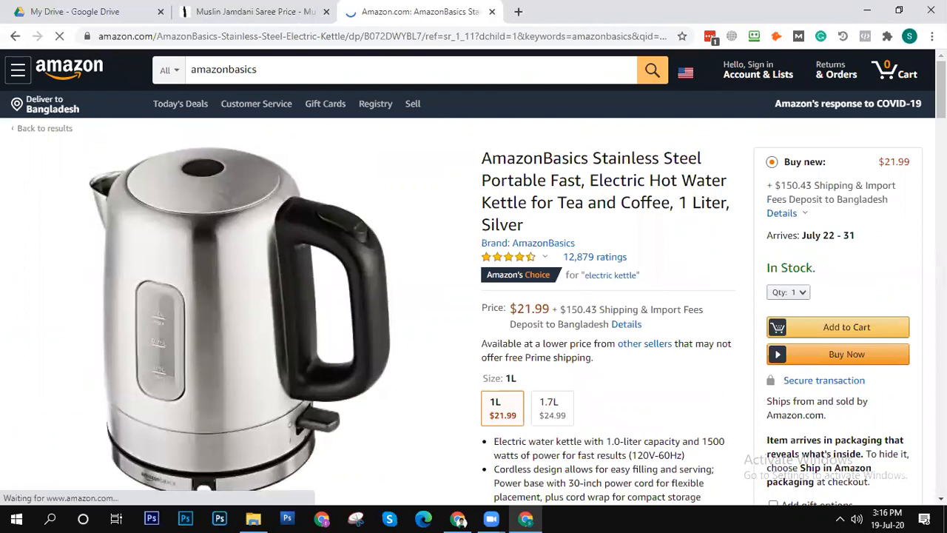
- Review the electric kettle's short bullet points beside its images and the longer manufacturer's description further down
scroll(474, 270, down, 4)
scroll(626, 403, down, 4)
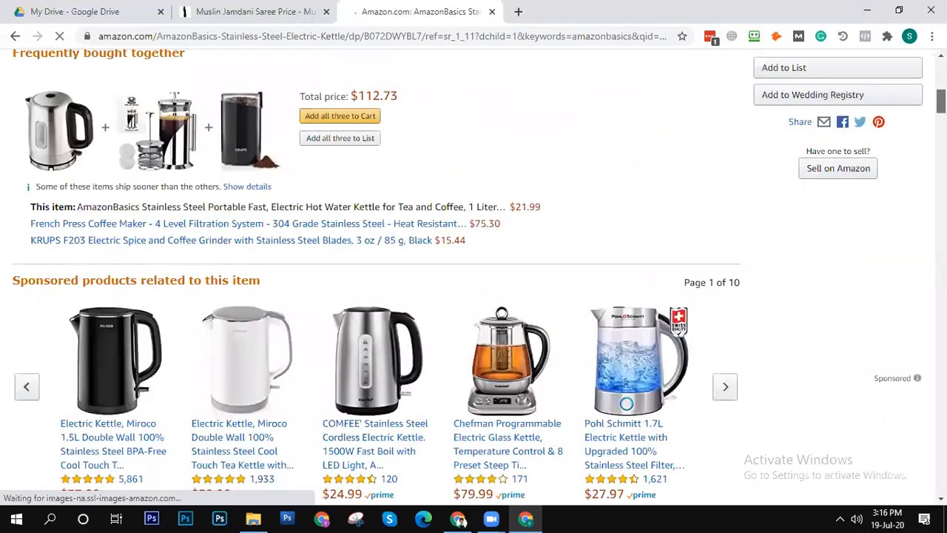
scroll(626, 404, down, 5)
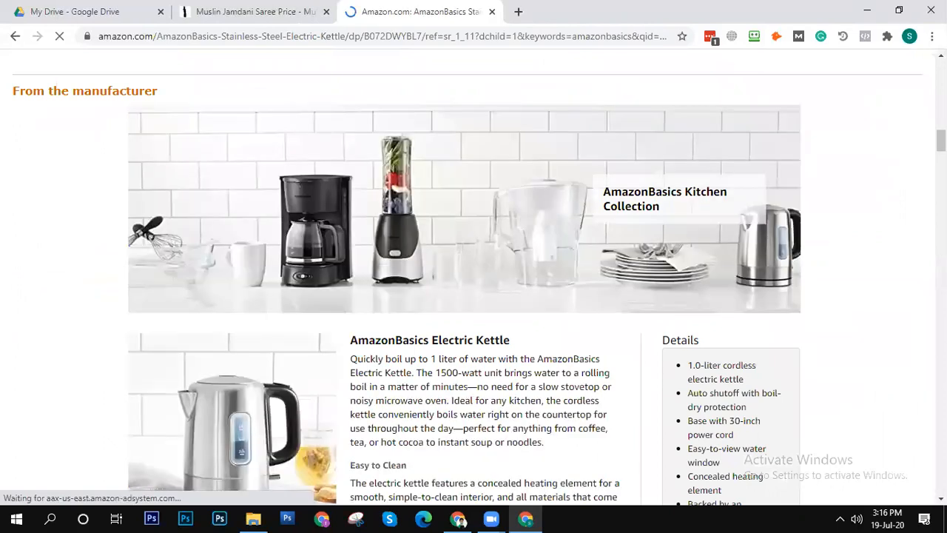
scroll(474, 289, down, 1)
scroll(473, 281, down, 5)
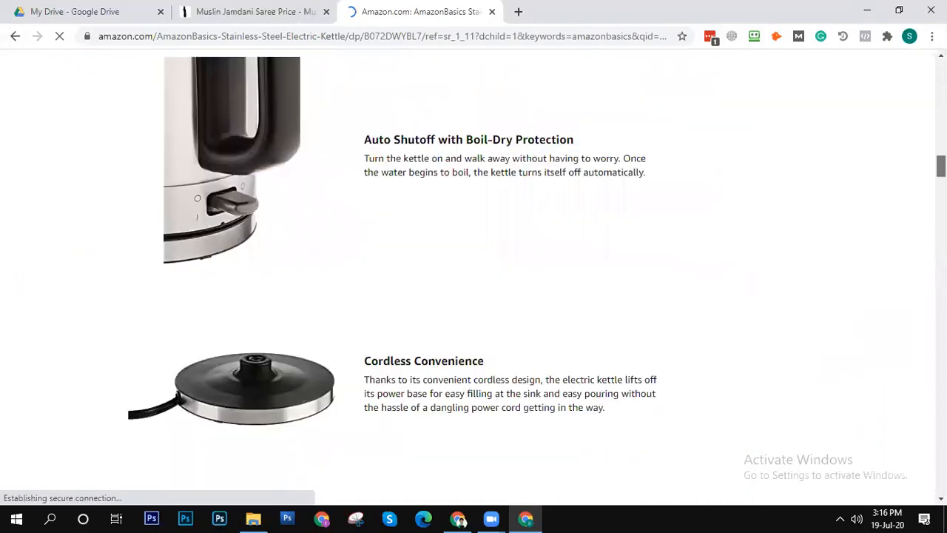
scroll(474, 274, up, 10)
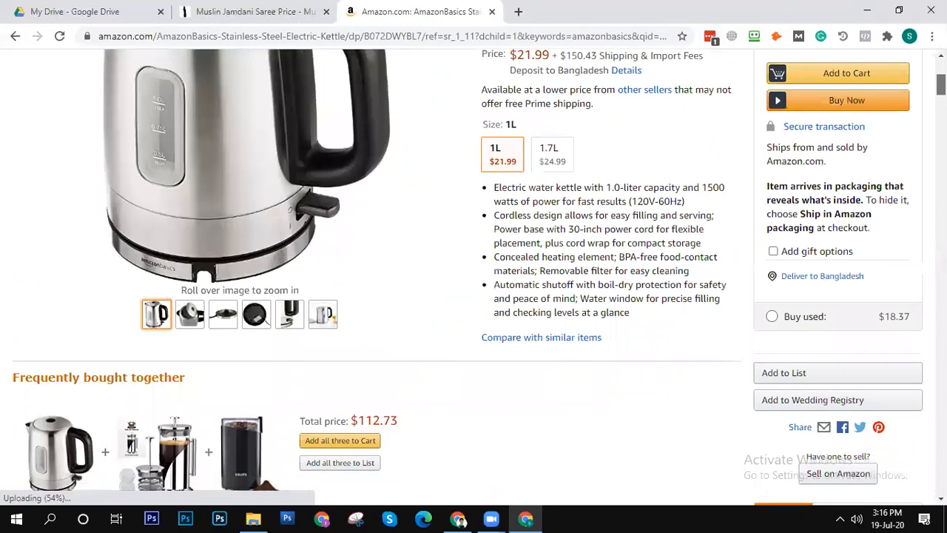
scroll(474, 274, up, 4)
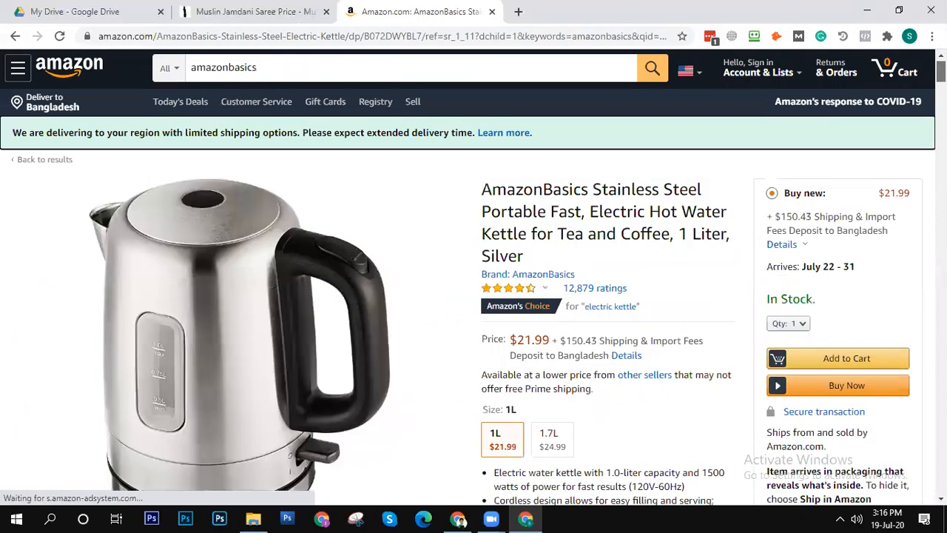
- Look through the rest of the kettle page, including the manufacturer's section, similar-item comparison and customer reviews
scroll(917, 248, down, 5)
scroll(915, 274, down, 5)
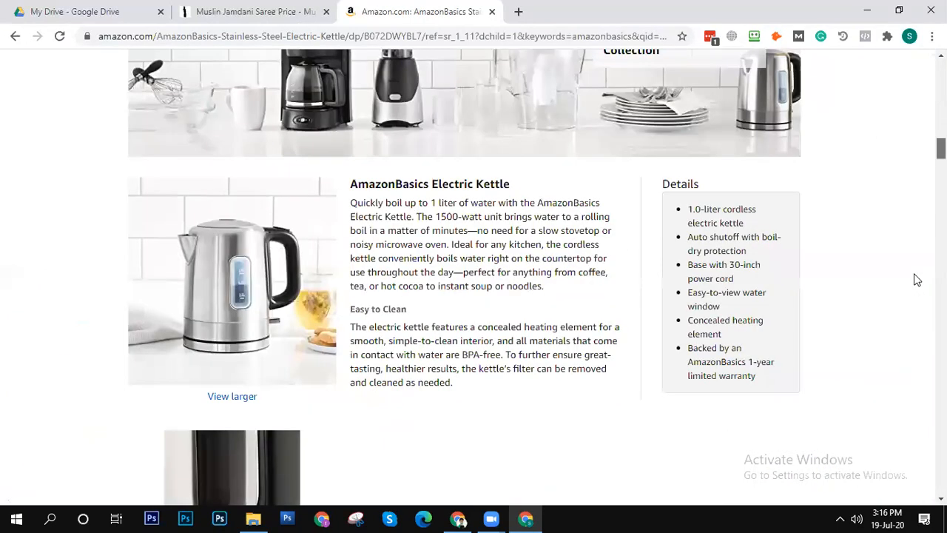
scroll(914, 302, down, 5)
scroll(909, 318, down, 2)
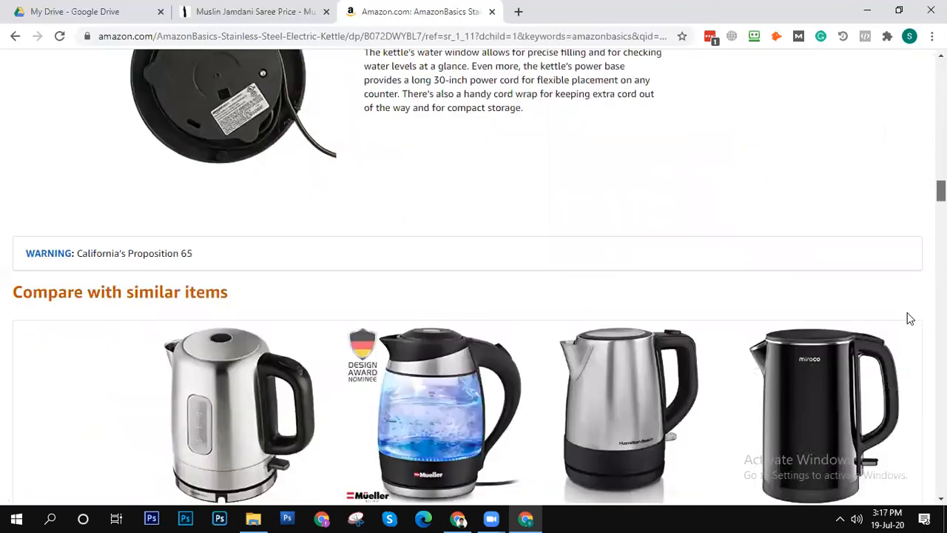
scroll(899, 348, down, 5)
scroll(900, 410, down, 5)
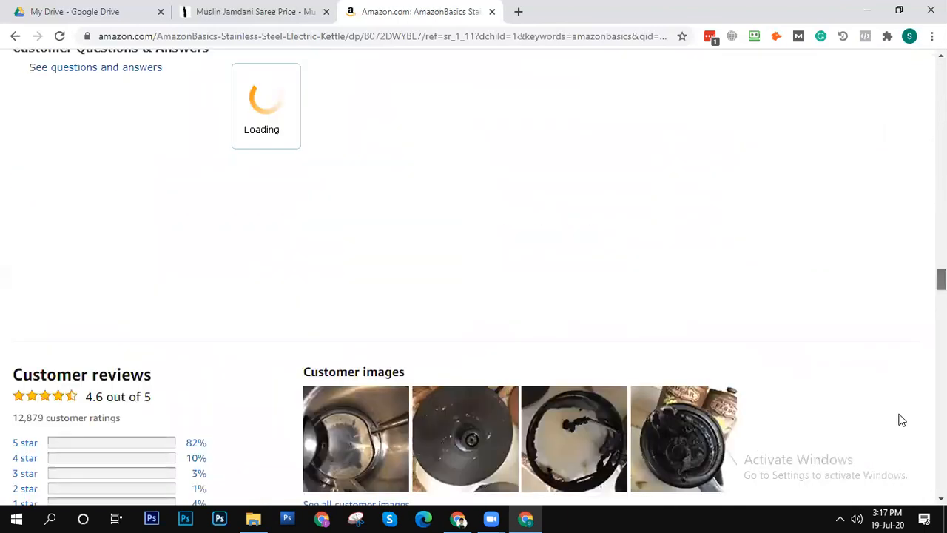
scroll(902, 429, down, 5)
- Return to the kettle's manufacturer section and read how each feature is described alongside its image
drag(941, 312, 941, 133)
scroll(901, 268, down, 2)
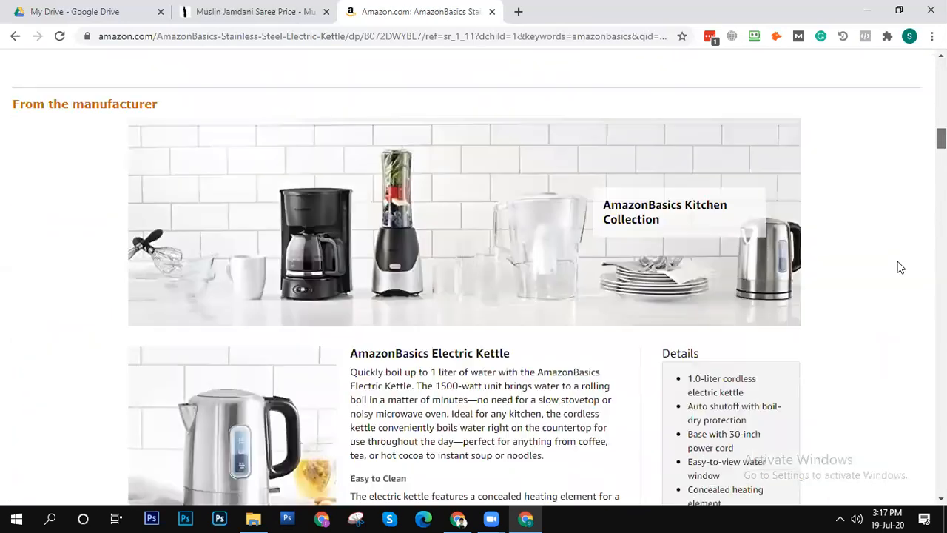
scroll(421, 318, down, 1)
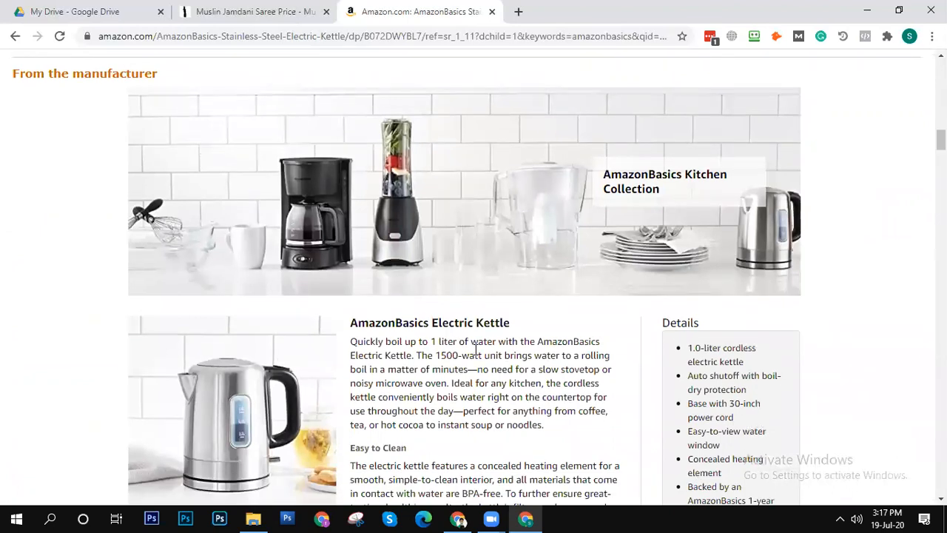
scroll(476, 348, down, 4)
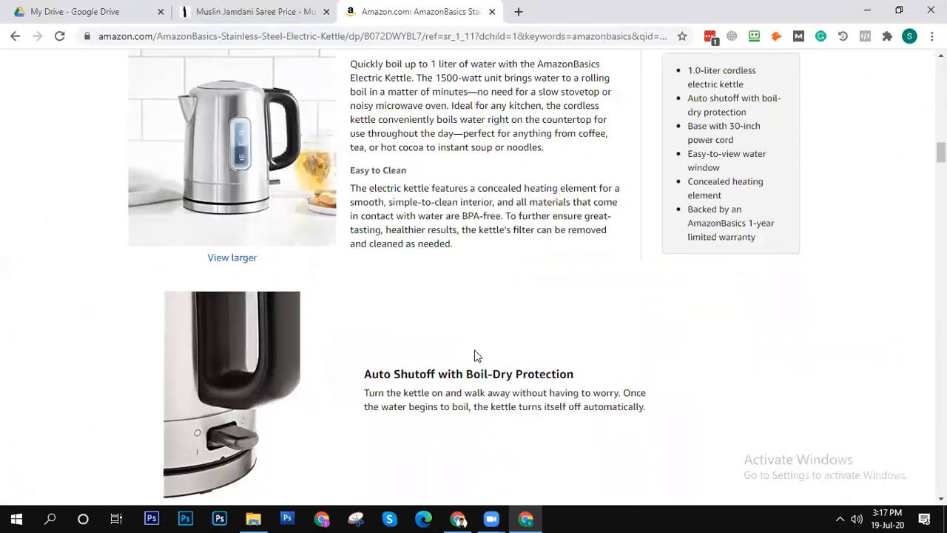
scroll(475, 356, down, 3)
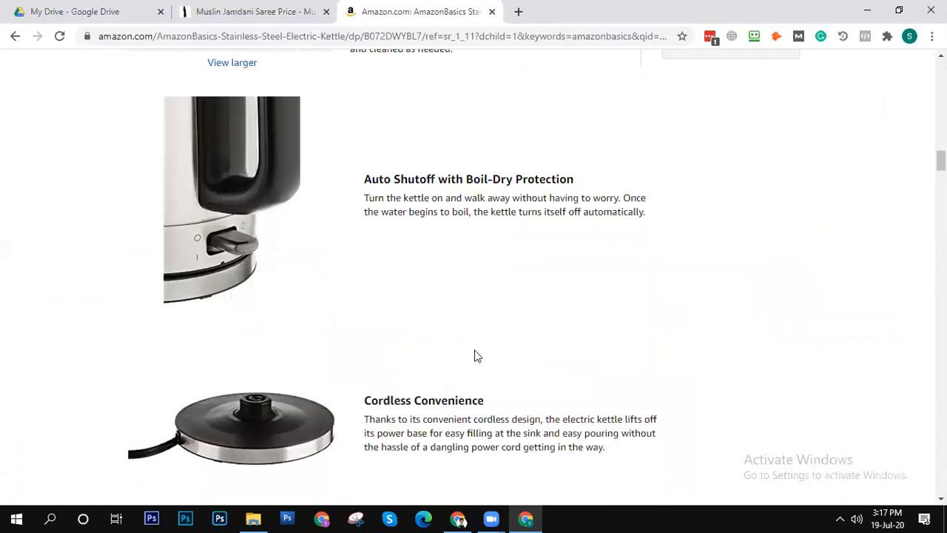
- Read the kettle's Cordless Convenience and User-Friendly Design descriptions and look back over the page above the manufacturer's section
scroll(477, 356, down, 6)
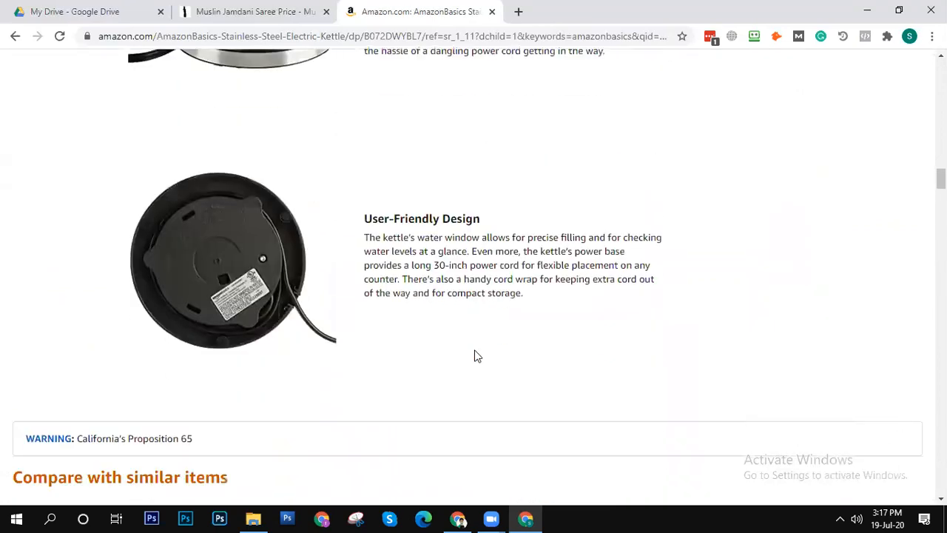
scroll(477, 356, down, 1)
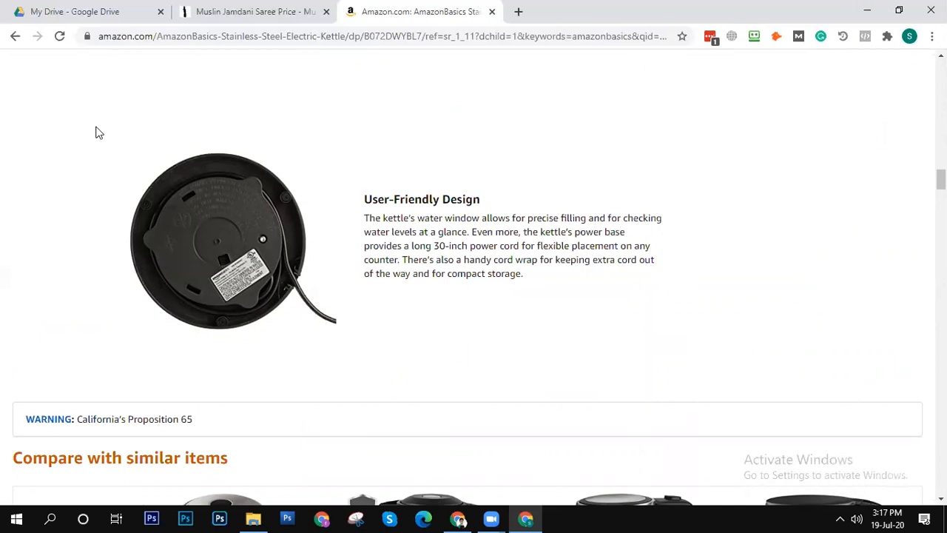
scroll(460, 289, up, 15)
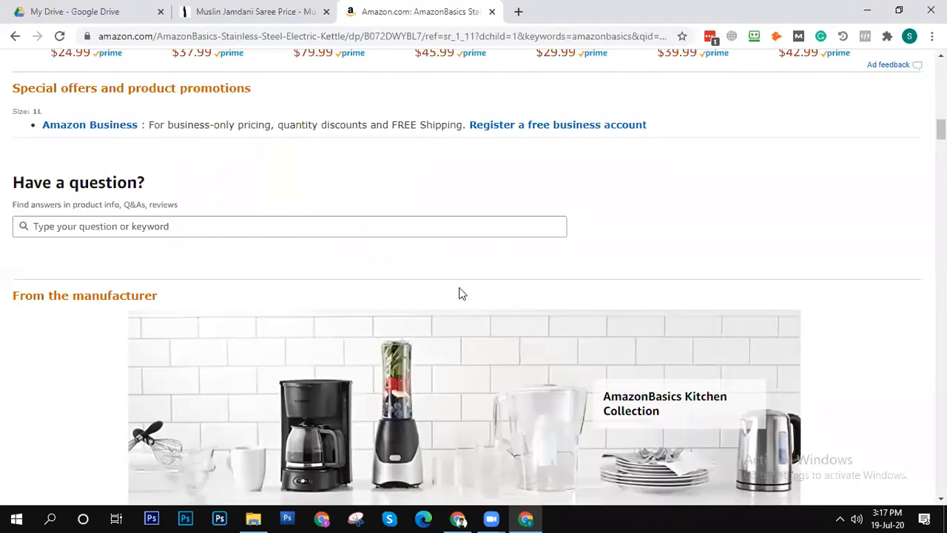
scroll(460, 288, down, 7)
scroll(387, 296, up, 10)
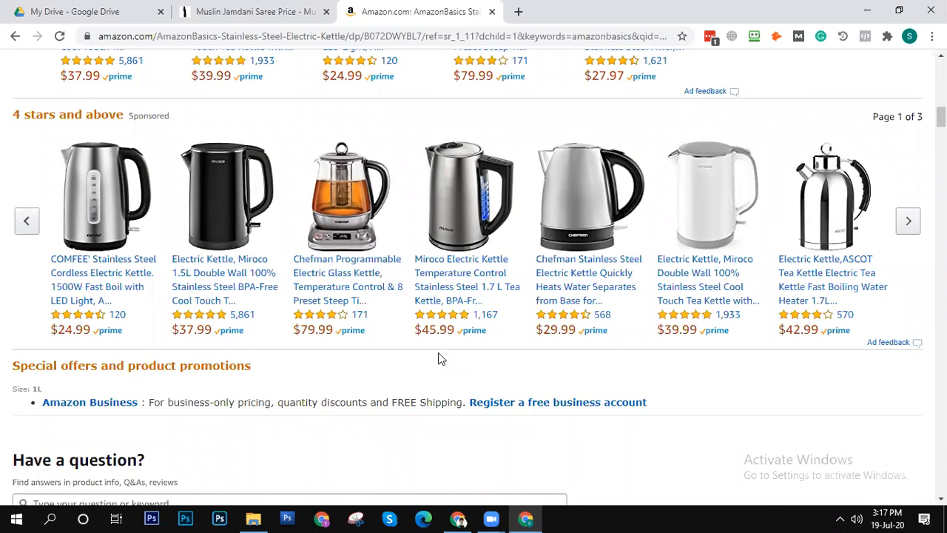
- Switch to Google Drive and open the WordPress user spreadsheet from yesterday's recent files
click(226, 11)
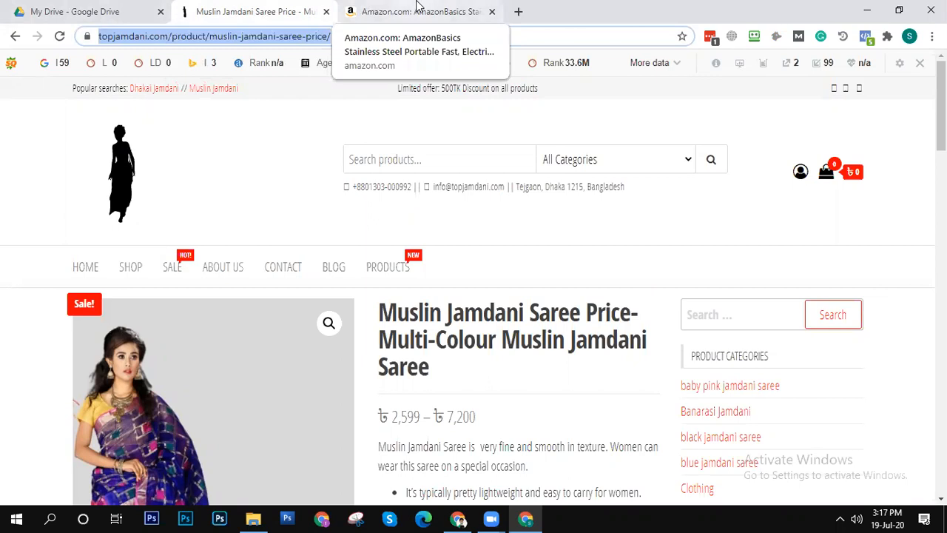
click(116, 10)
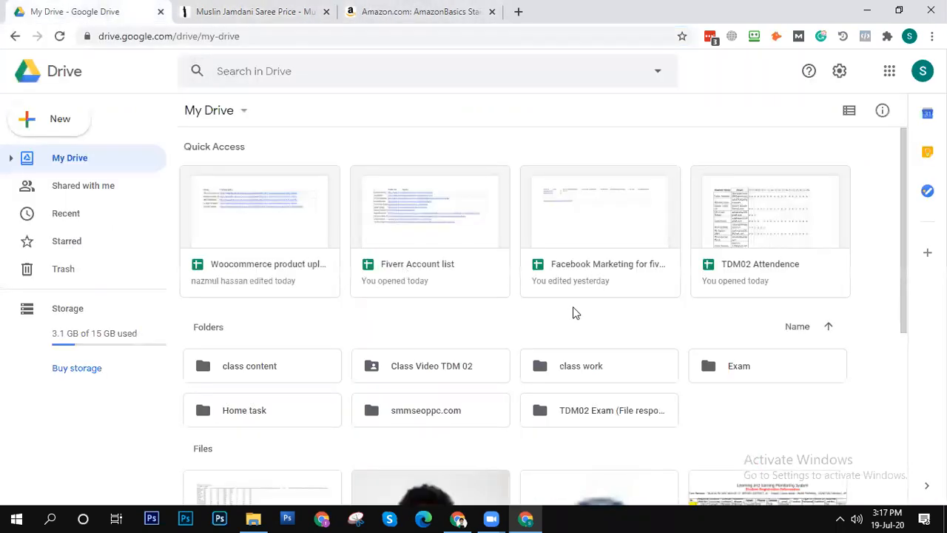
scroll(573, 309, down, 4)
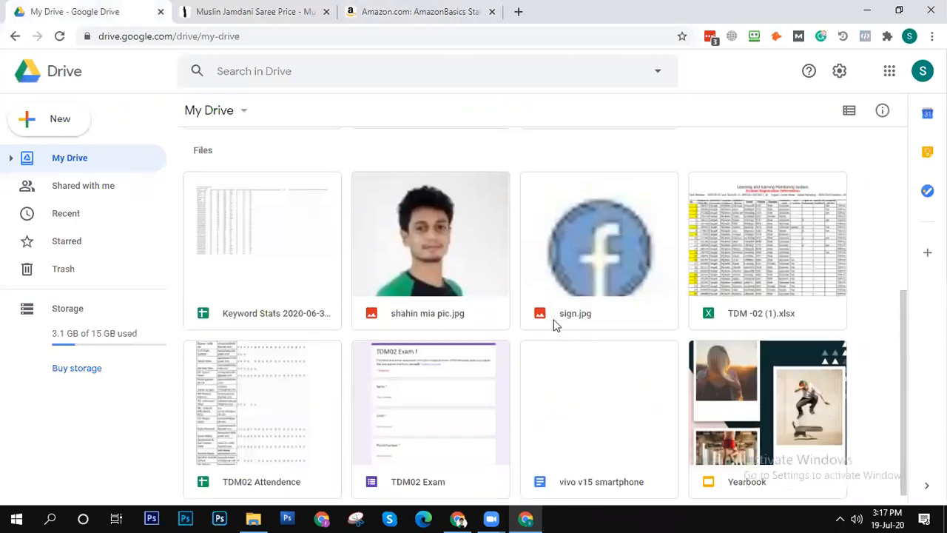
scroll(553, 319, up, 4)
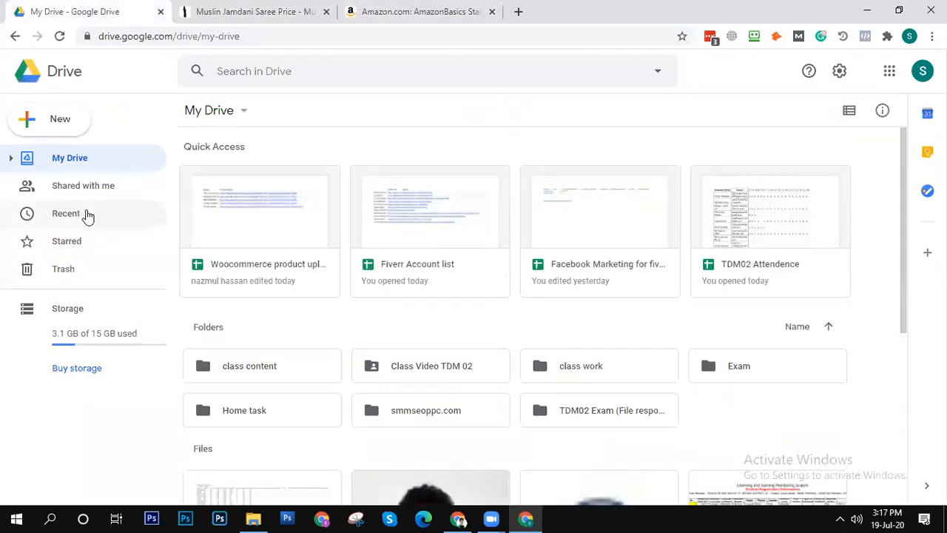
click(86, 215)
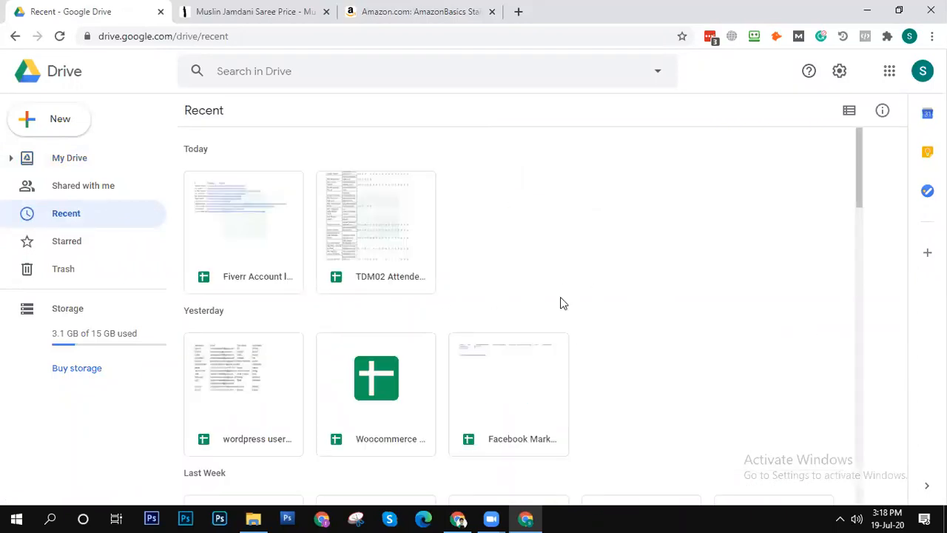
double_click(248, 376)
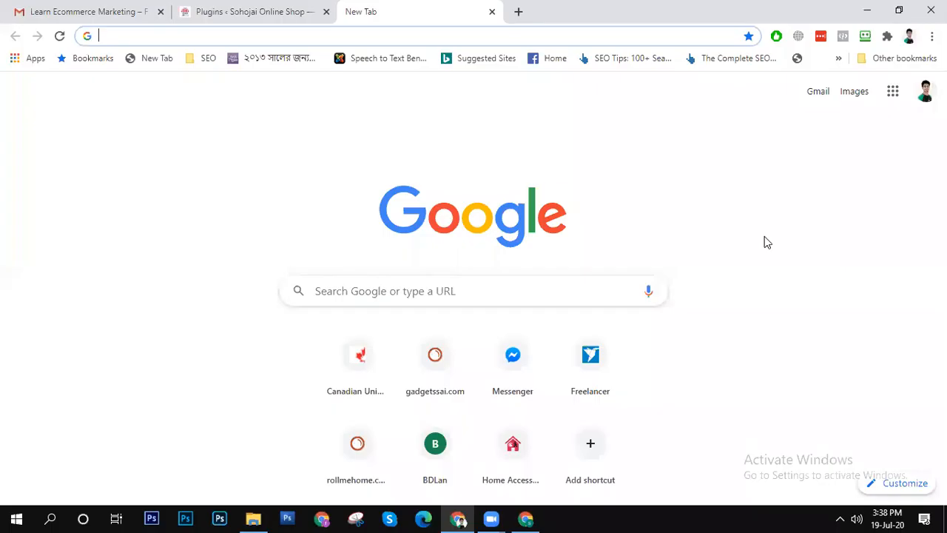
- Go to business.facebook.com, select the SMM SEO PPC business and open its Events Manager
click(168, 35)
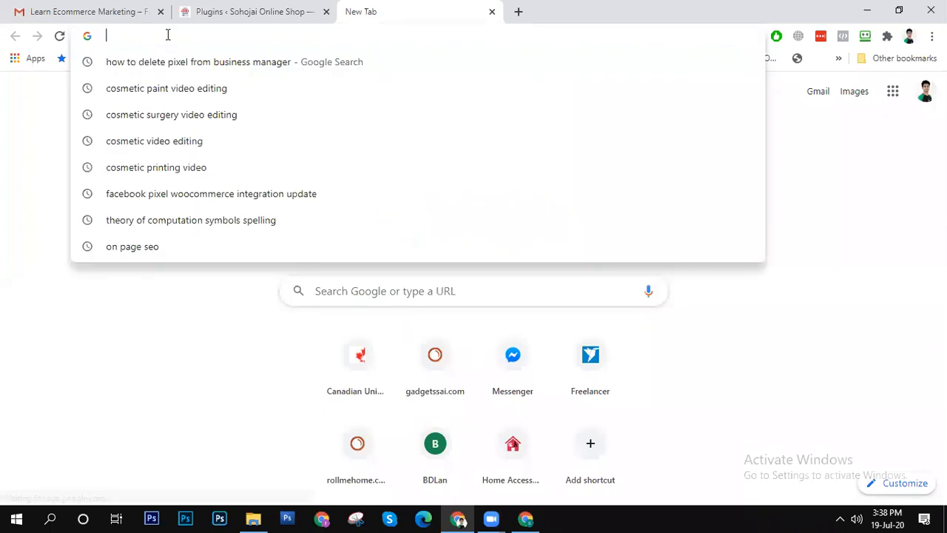
text(bu)
key(Return)
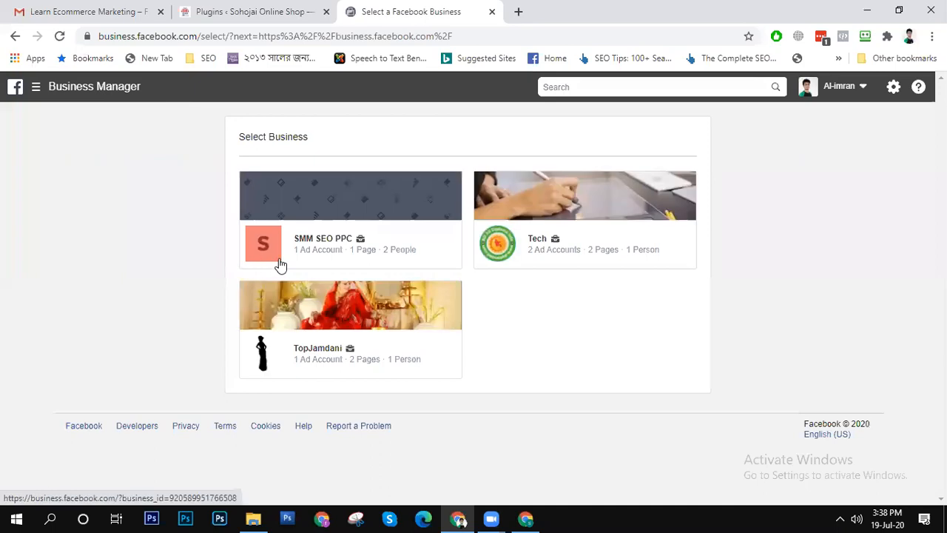
click(330, 210)
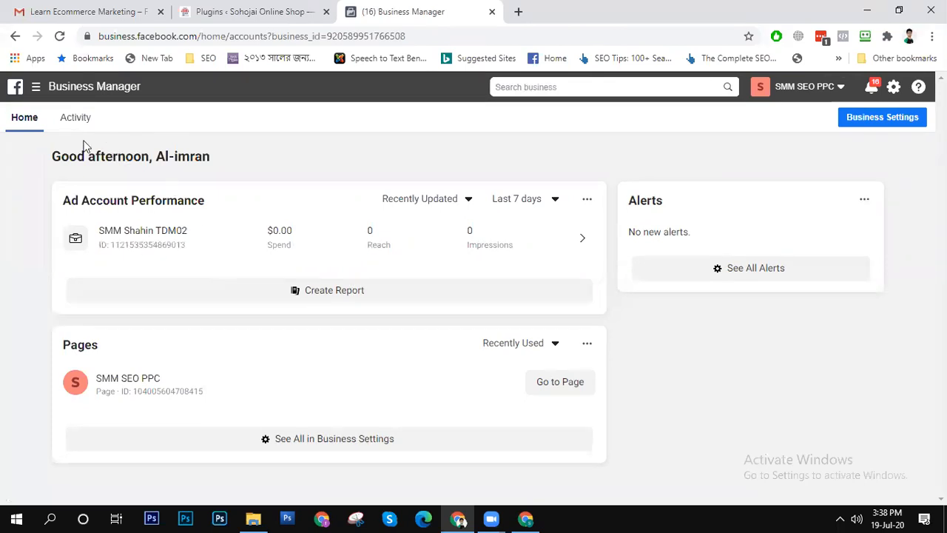
click(35, 87)
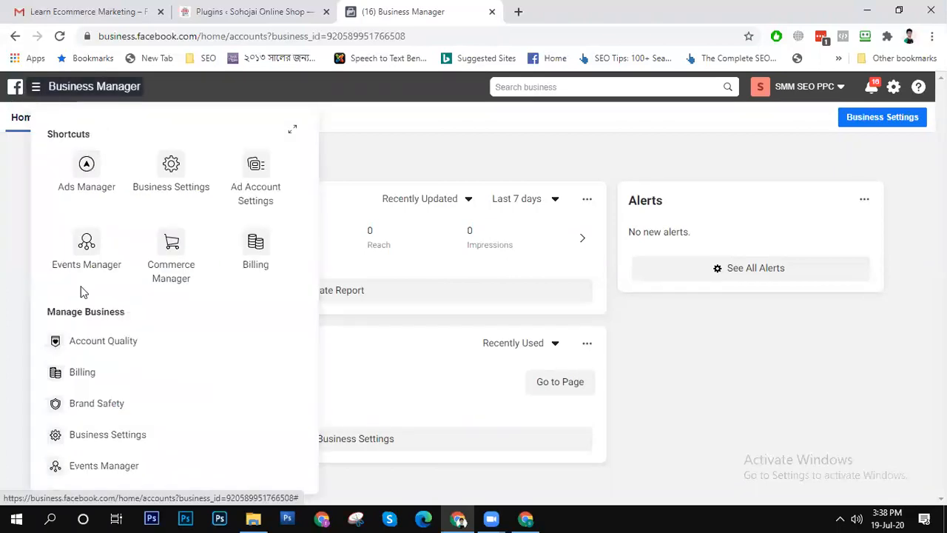
click(98, 257)
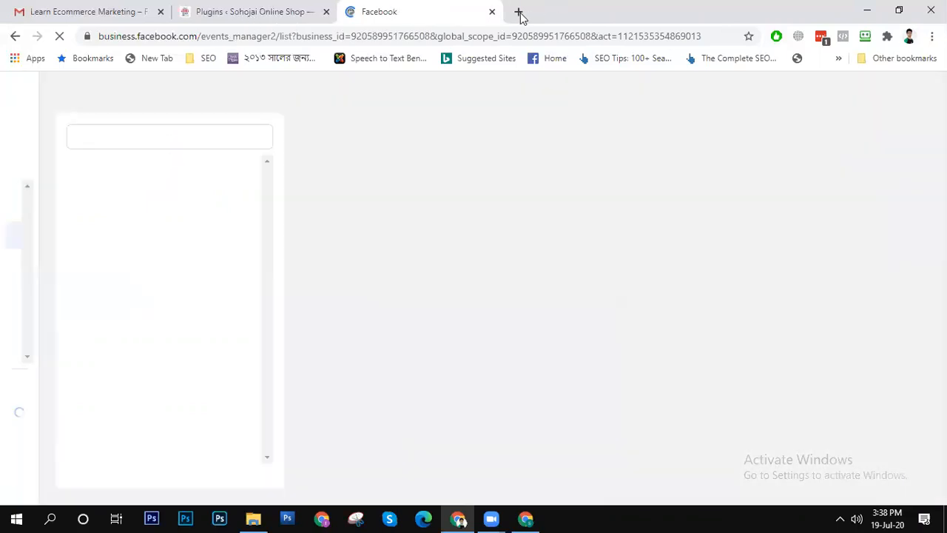
- Open business.facebook.com in a second browser tab and enter the SMM SEO PPC business's home page
click(519, 12)
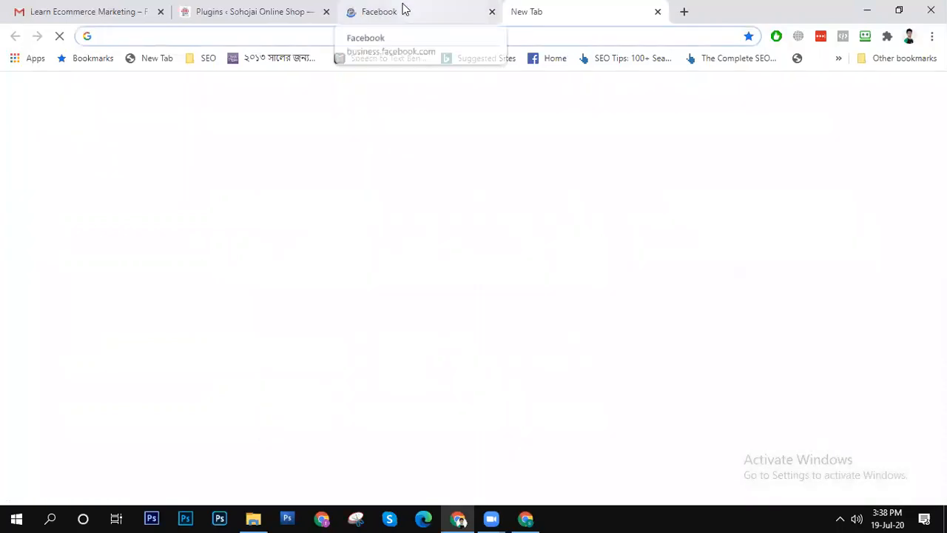
click(403, 9)
click(550, 7)
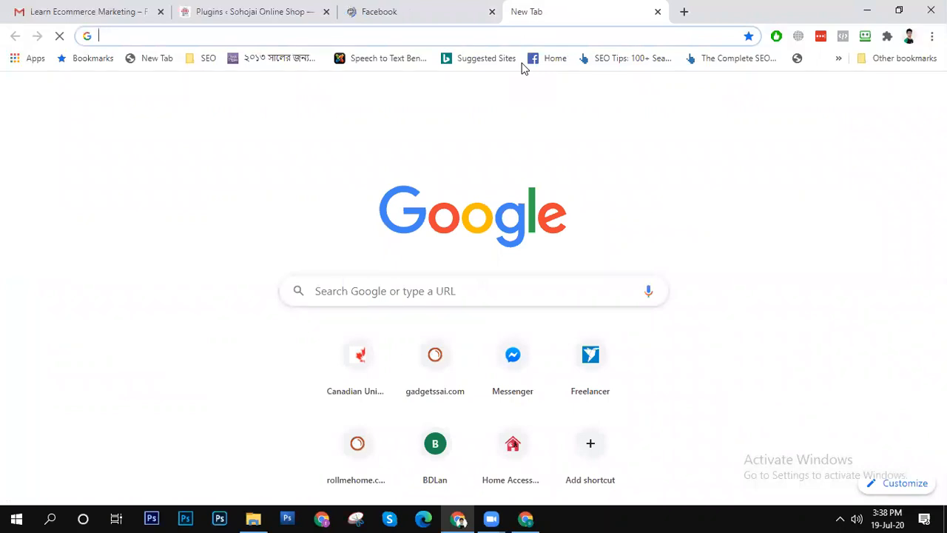
text(bu)
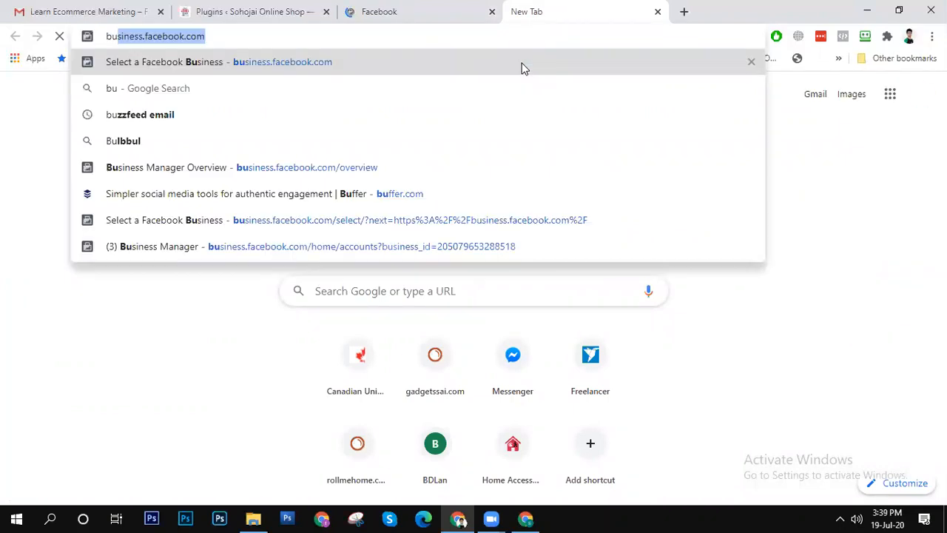
key(Return)
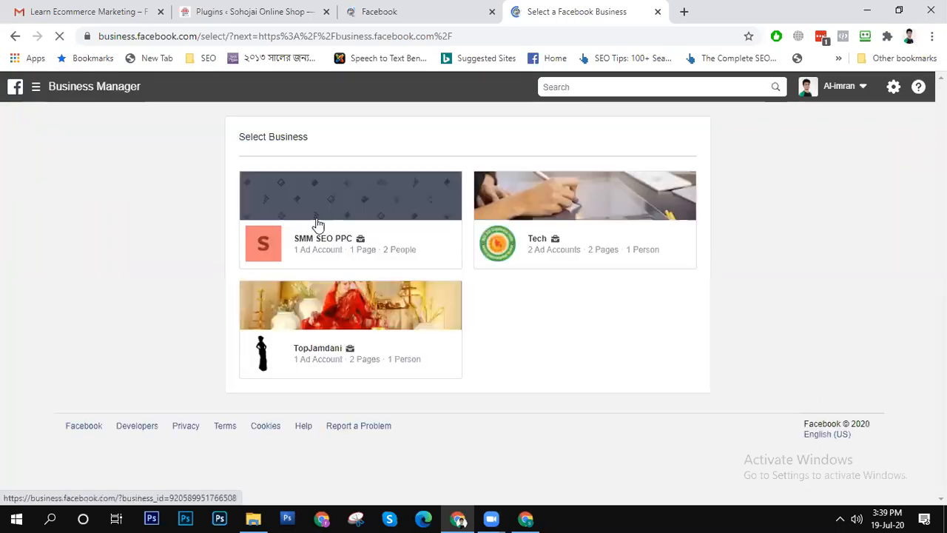
click(348, 214)
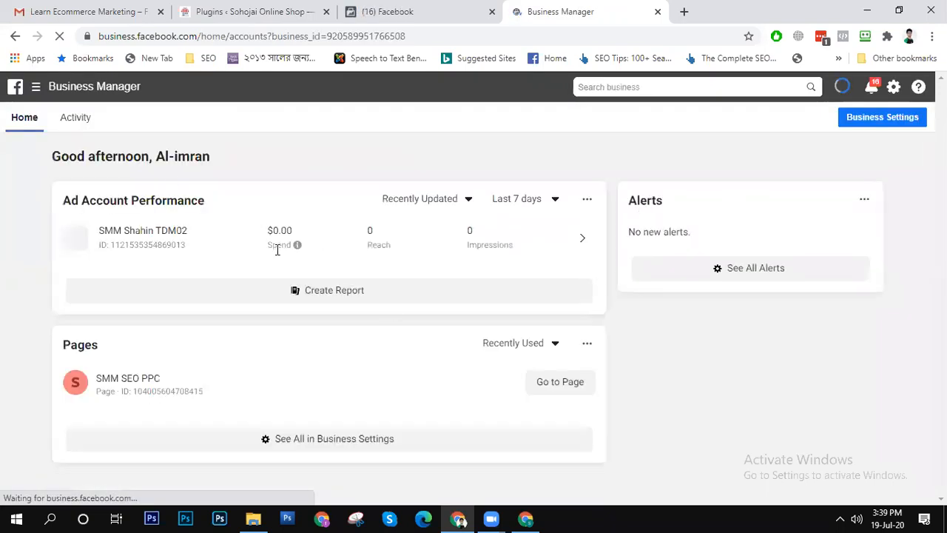
- Open the Business Settings and the business's ad account in Ads Manager in separate tabs, ending on Business Settings
click(895, 121)
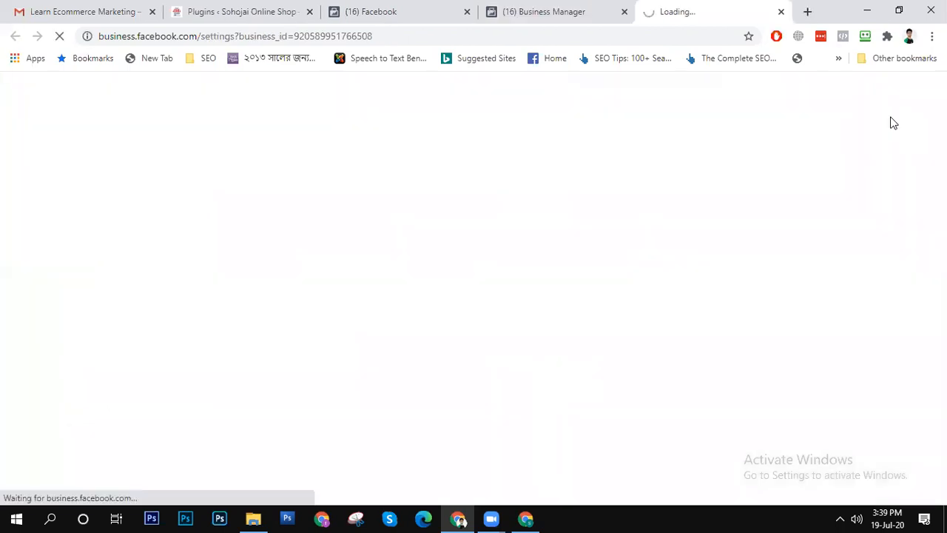
click(529, 9)
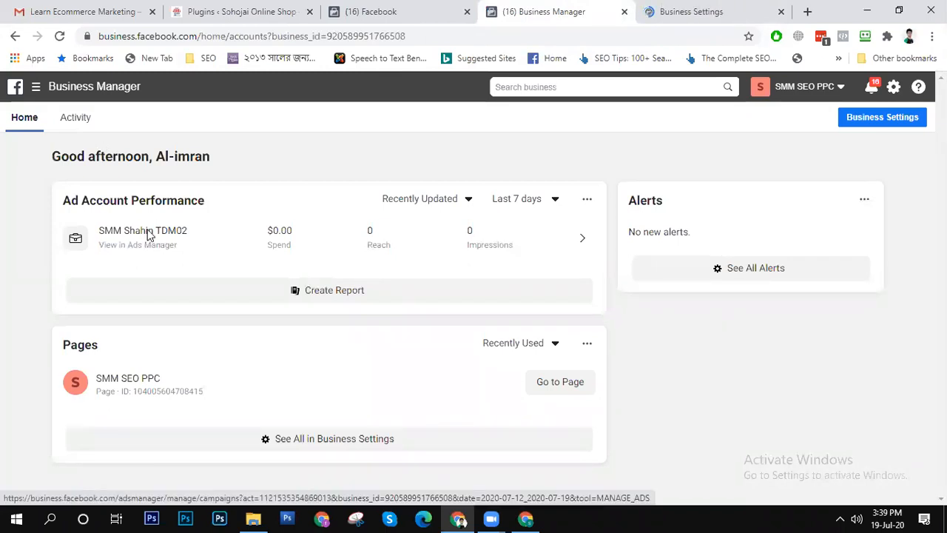
click(148, 235)
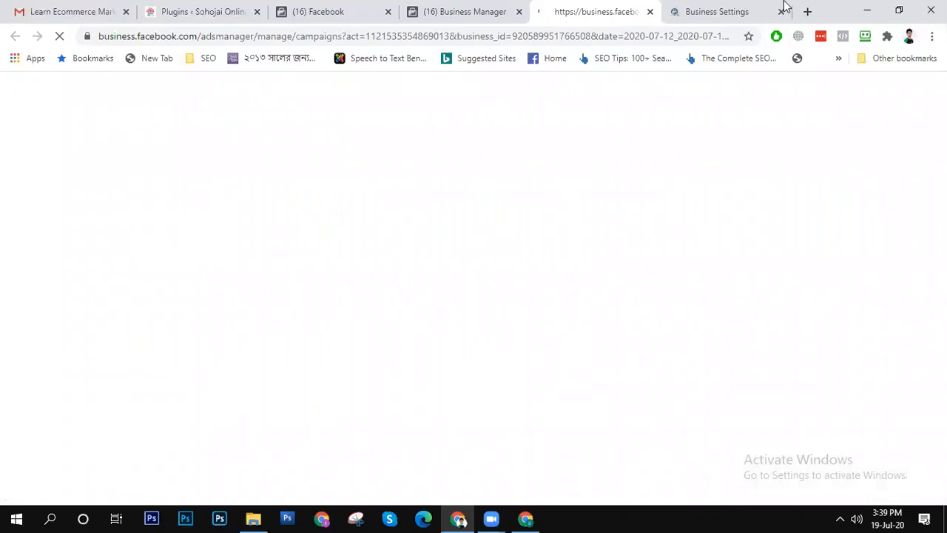
click(712, 15)
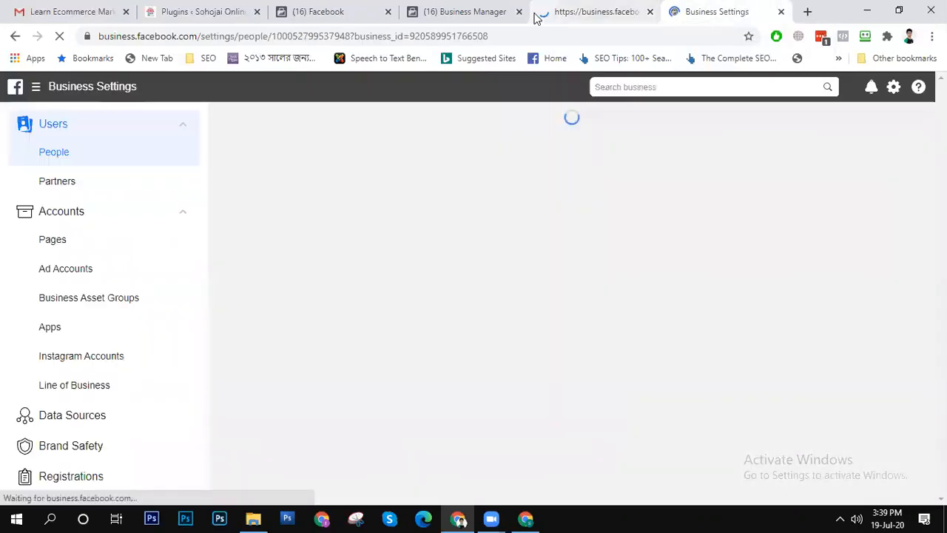
click(544, 13)
click(446, 13)
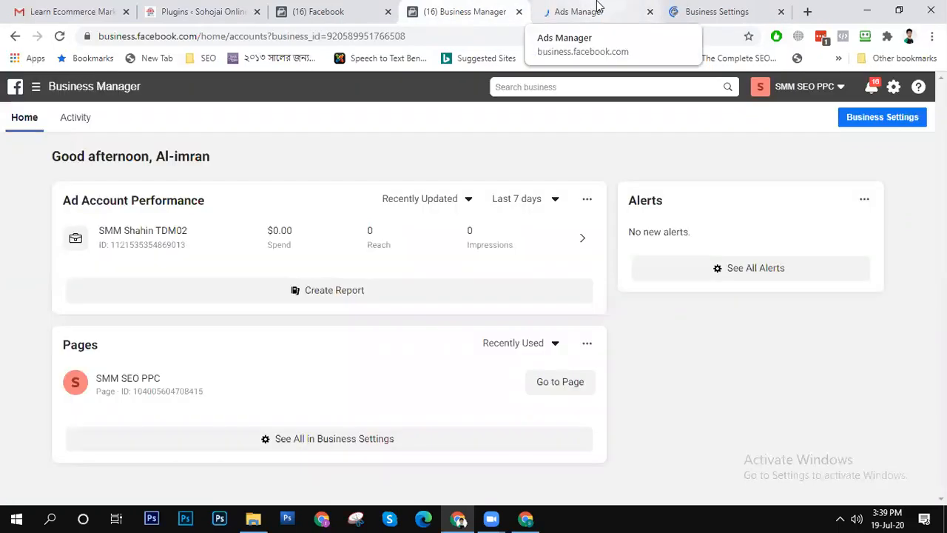
click(600, 9)
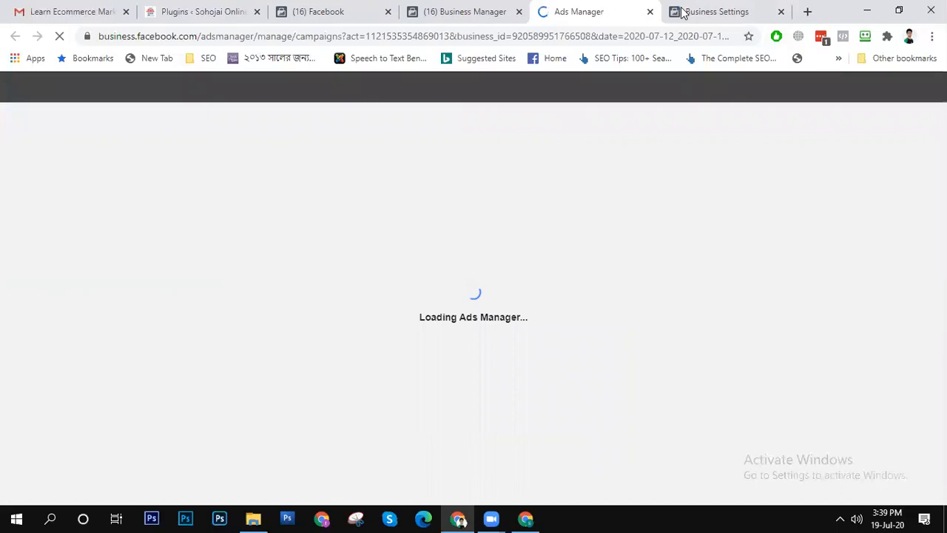
click(728, 15)
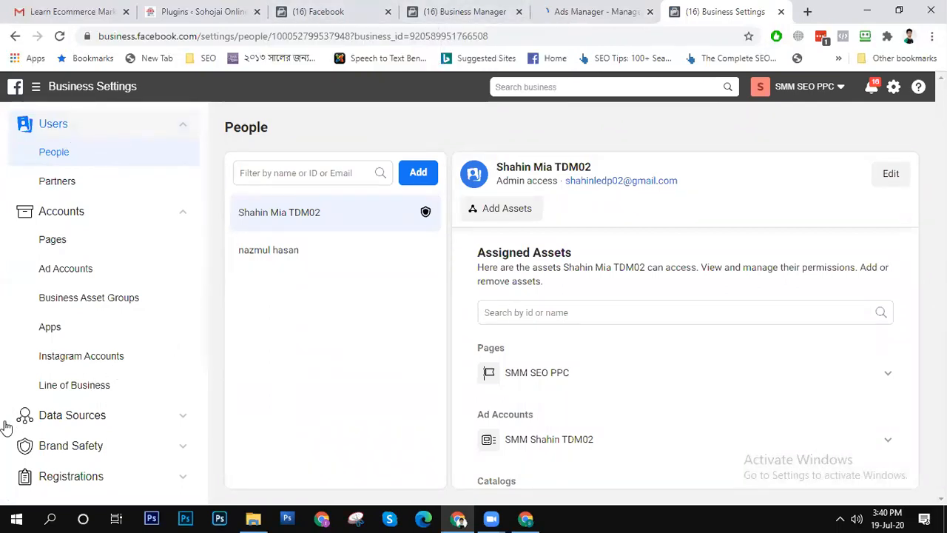
- Display the business's Pixels under Data Sources in Business Settings
scroll(60, 414, down, 3)
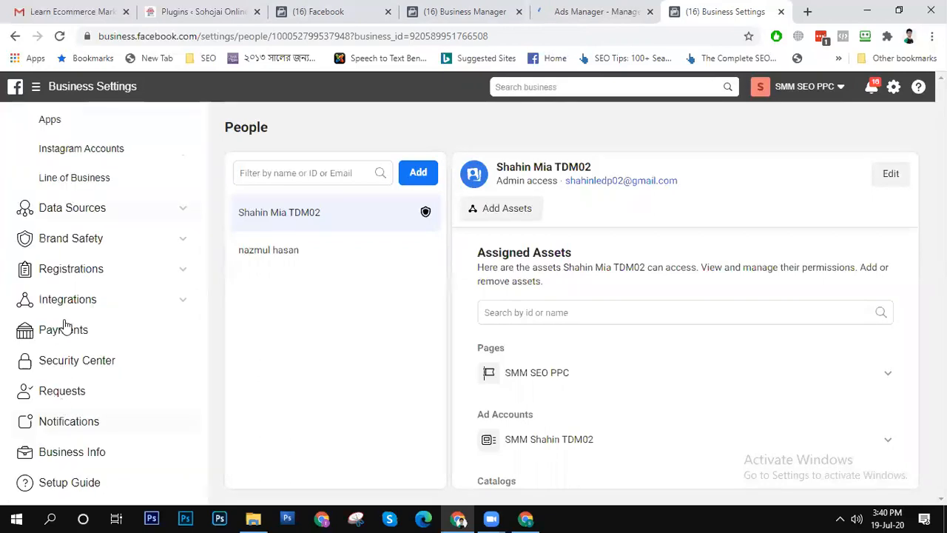
click(78, 210)
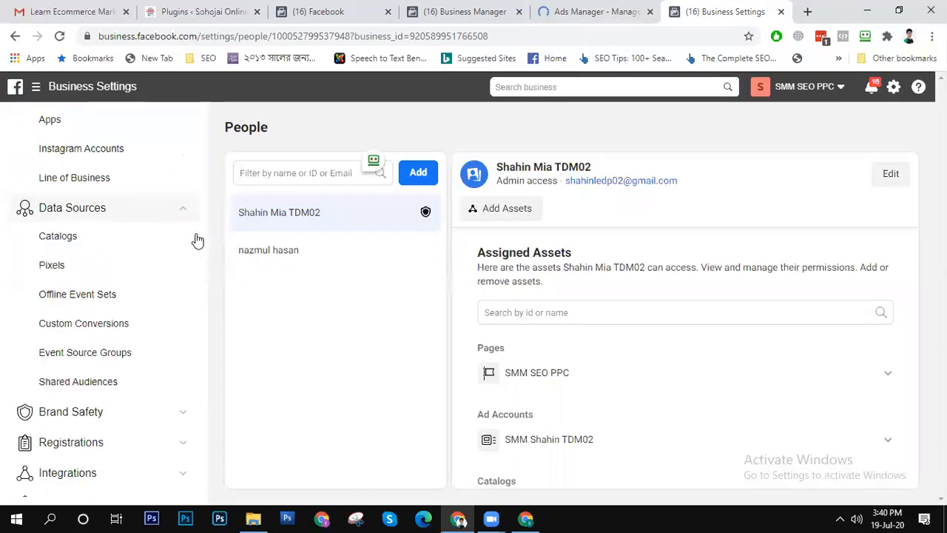
click(60, 271)
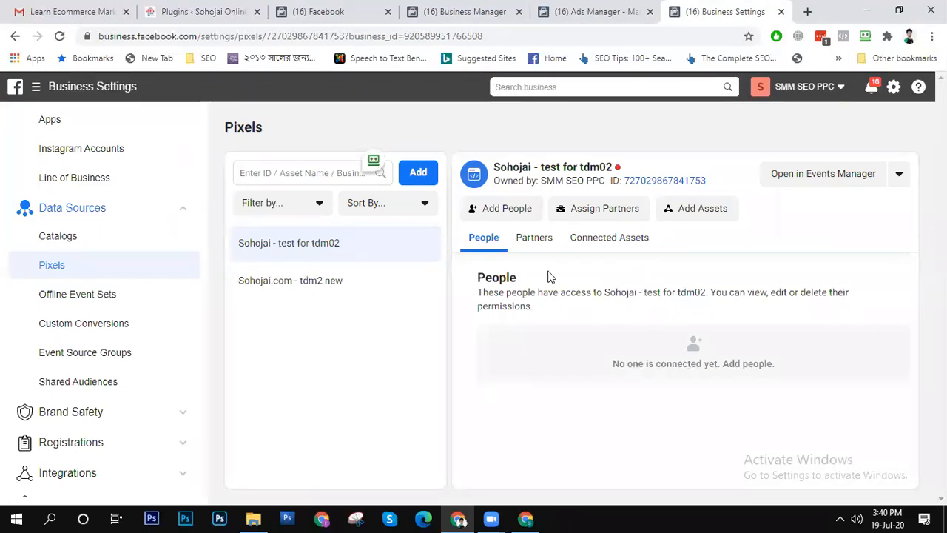
drag(301, 301, 303, 301)
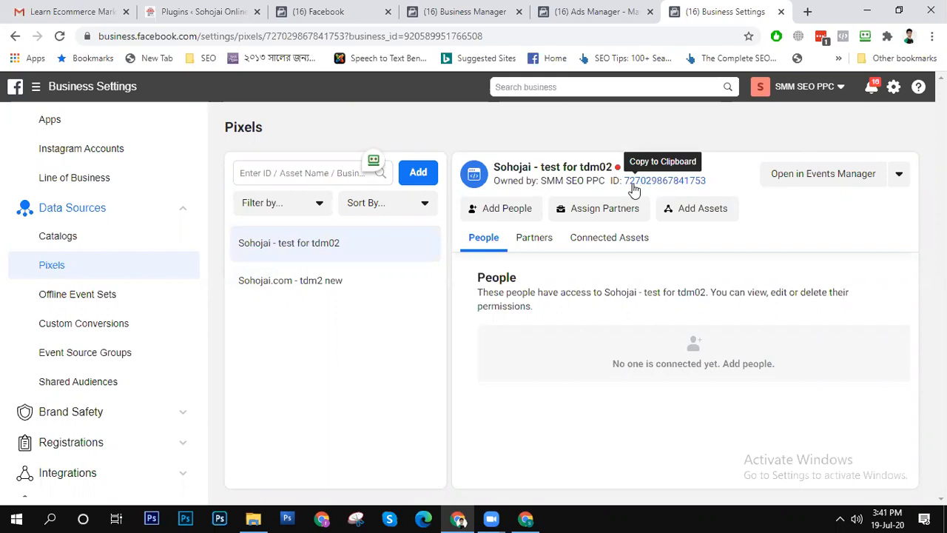
- Open the Sohojai Online Shop website, sohojai.com, in a new browser tab
click(806, 13)
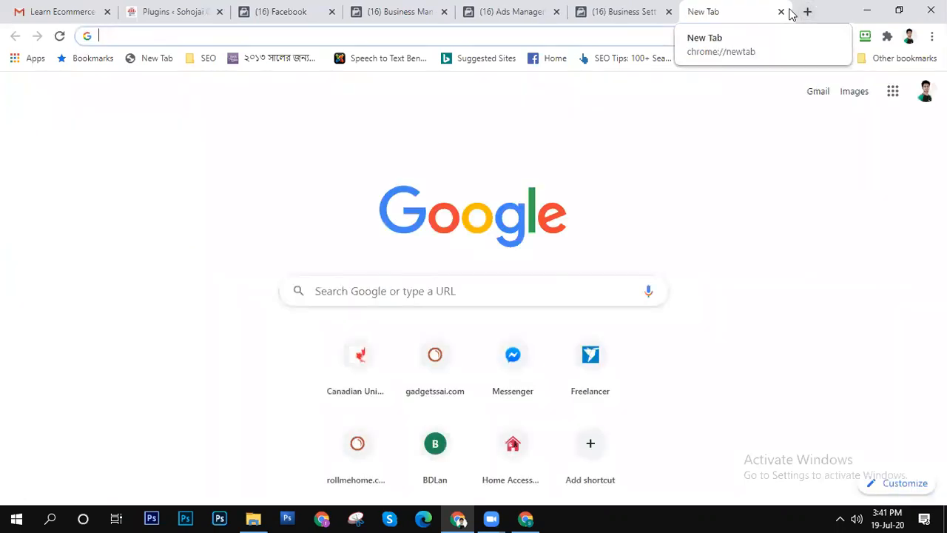
text(s)
key(BackSpace)
key(BackSpace)
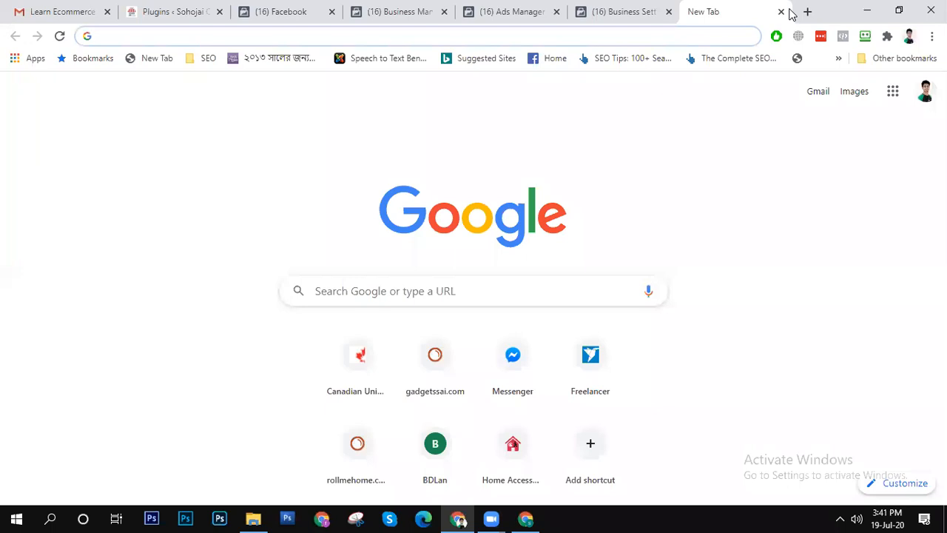
text(soh)
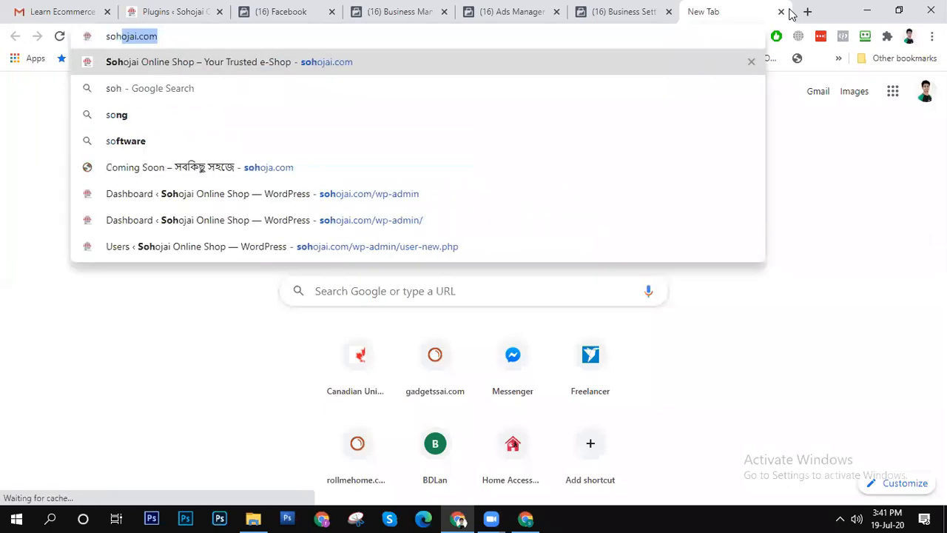
key(Return)
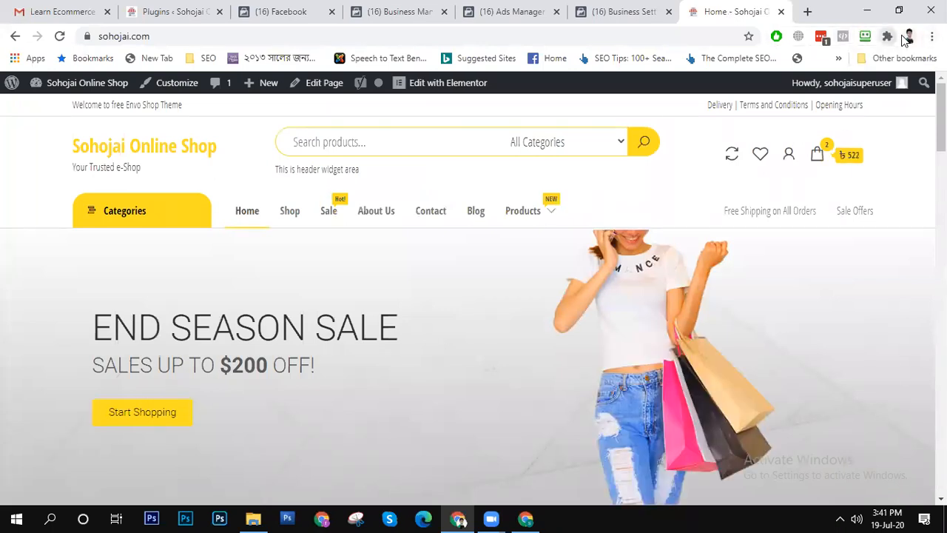
- Show the installed browser extensions, check the Sohojai home page with Facebook Pixel Helper, and open the Shop page
click(888, 36)
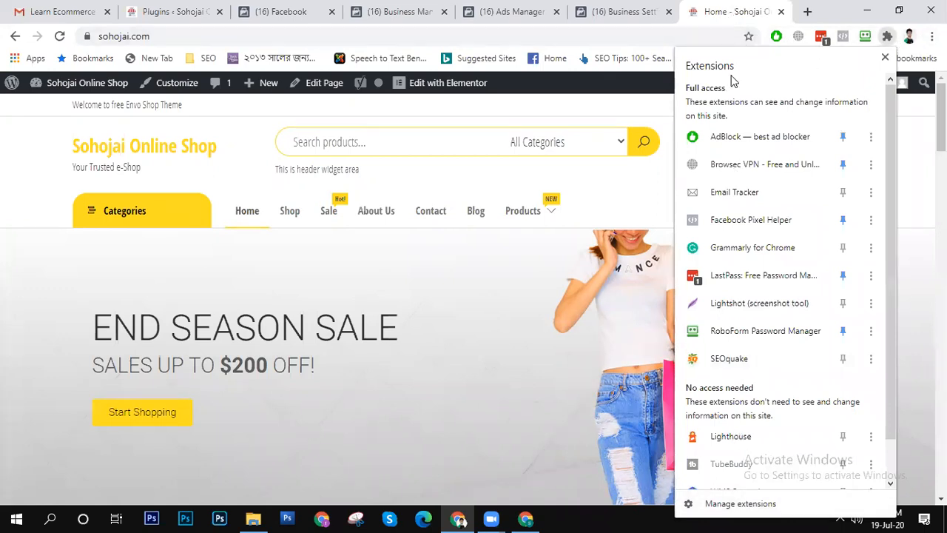
click(448, 64)
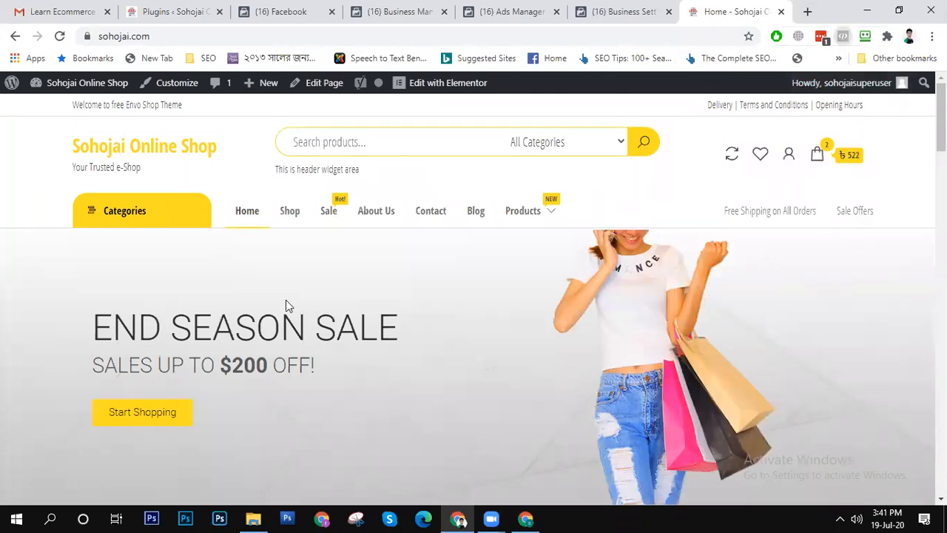
scroll(330, 355, down, 15)
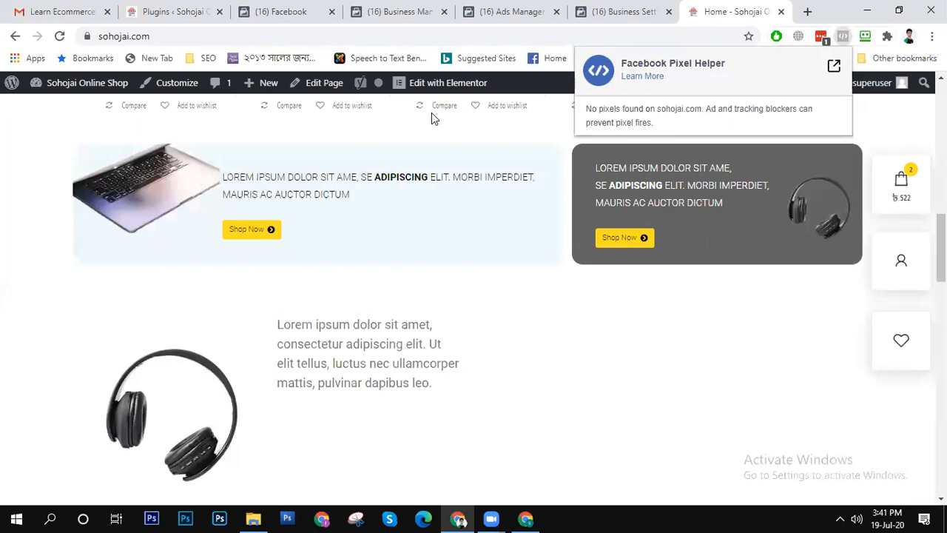
scroll(271, 292, up, 15)
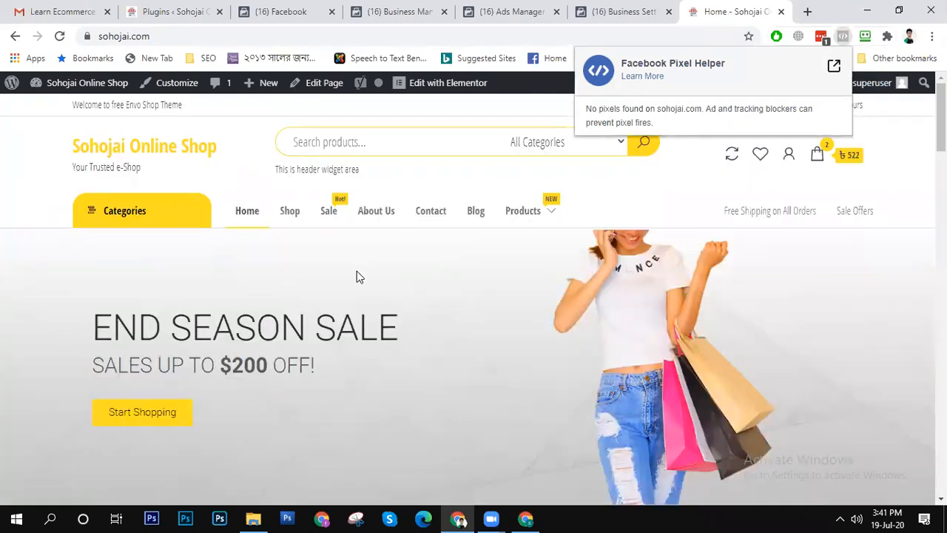
scroll(355, 271, down, 10)
scroll(353, 264, up, 8)
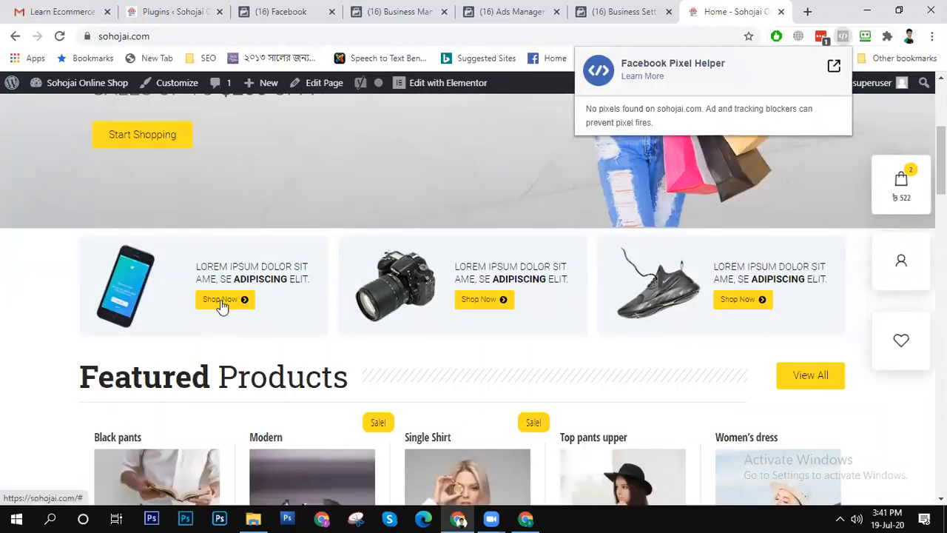
click(220, 300)
click(290, 190)
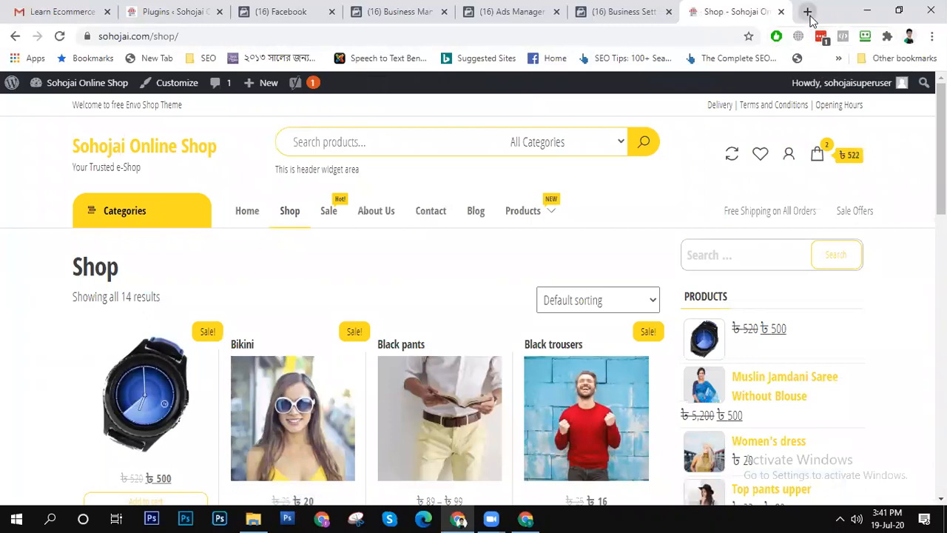
- Check the Business Settings and Ads Manager pages for pixels with Facebook Pixel Helper
click(642, 8)
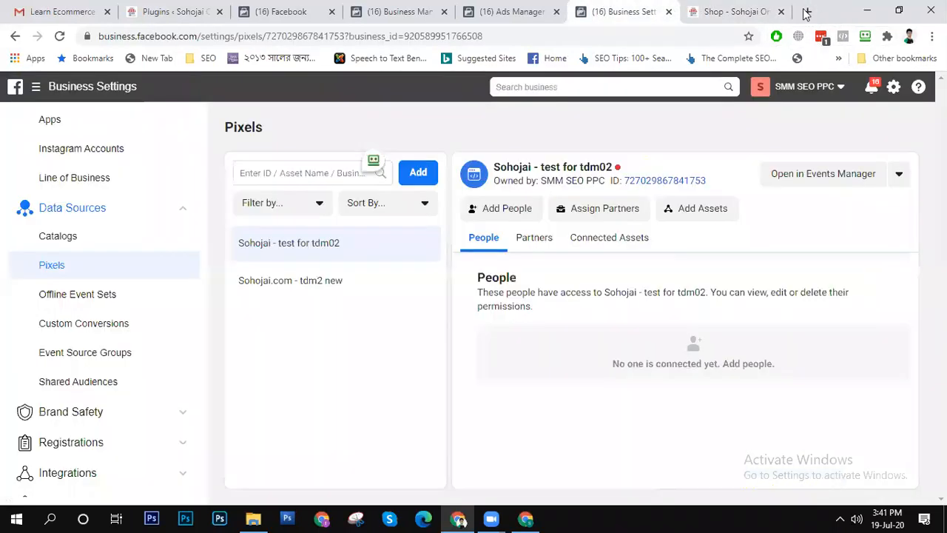
click(842, 37)
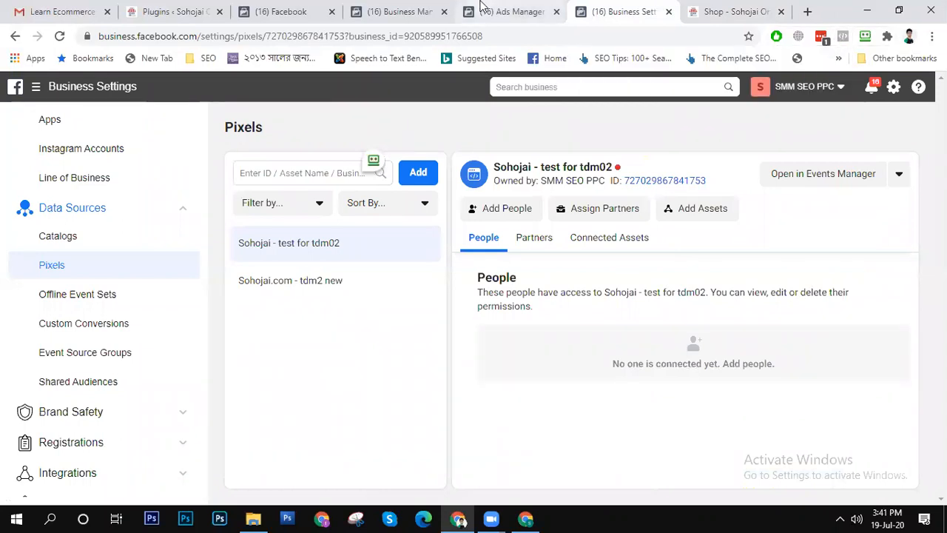
click(482, 9)
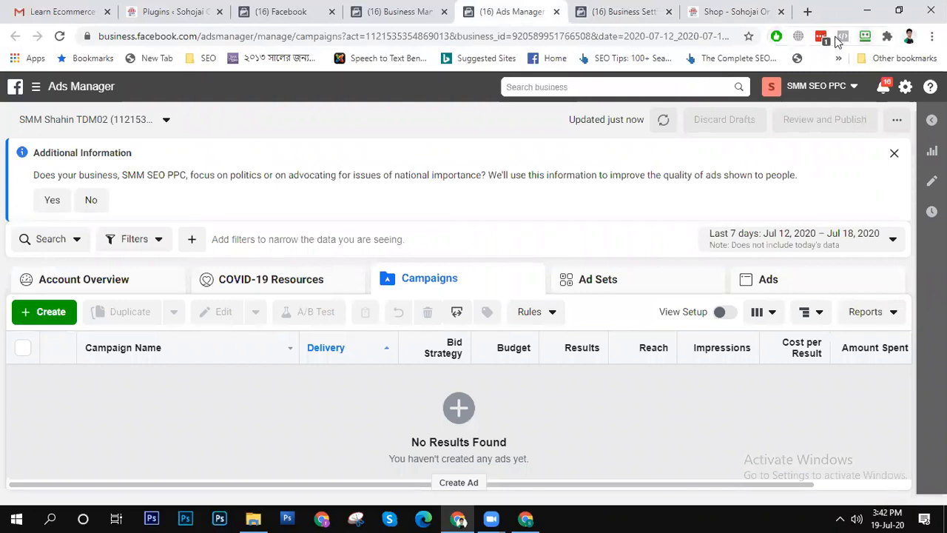
click(837, 40)
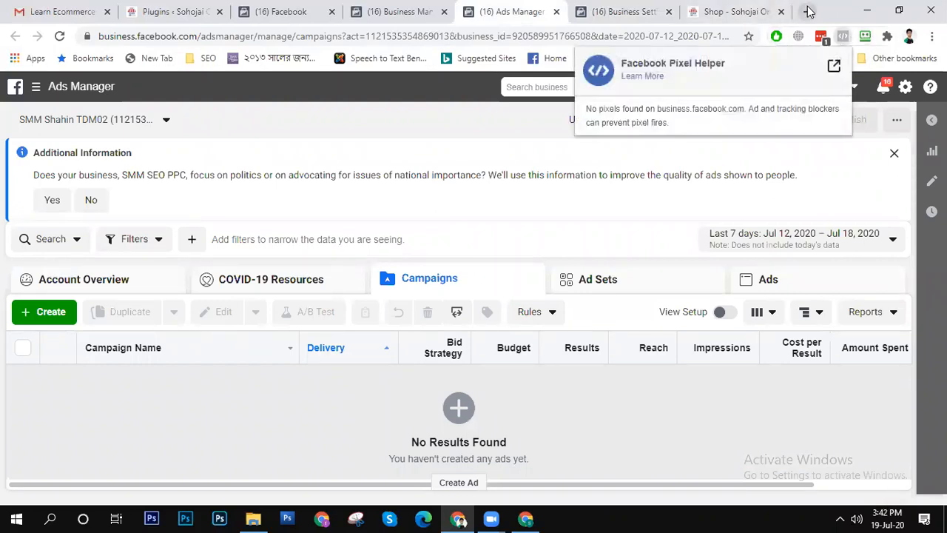
- Open exonhost.com in a new browser tab and check the site for pixels with Facebook Pixel Helper
click(810, 11)
click(810, 11)
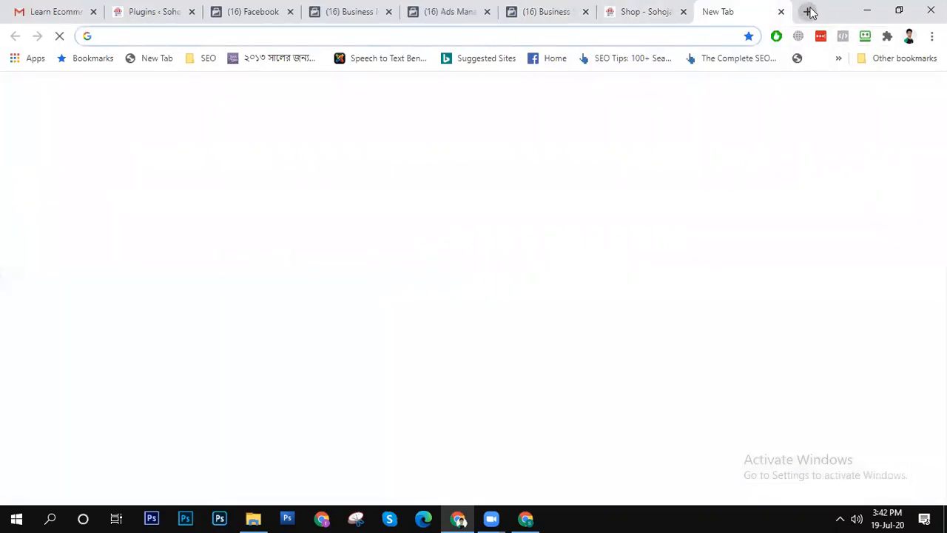
text(e)
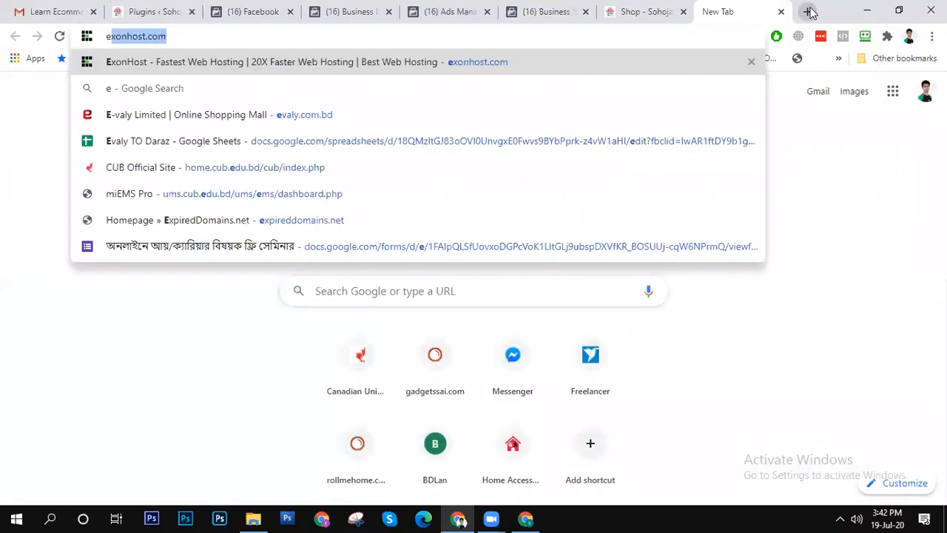
key(Return)
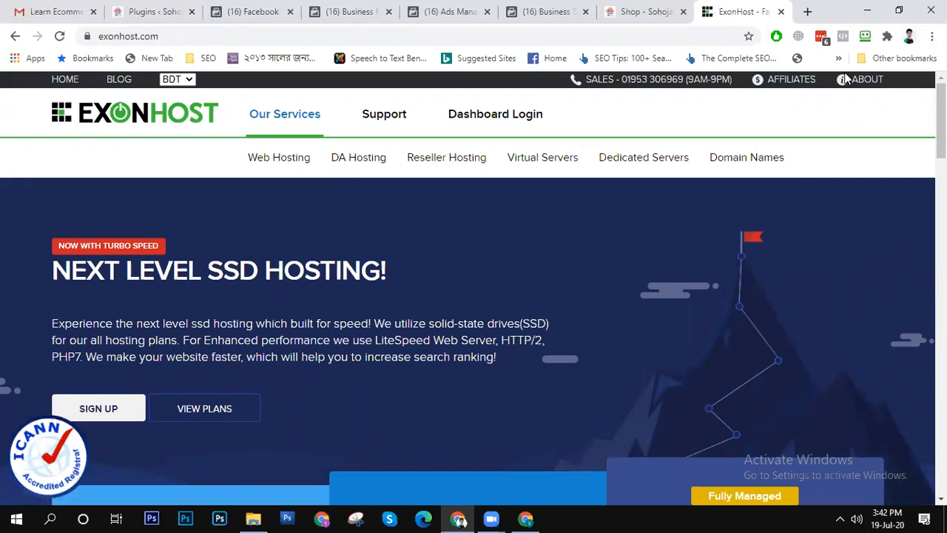
click(843, 36)
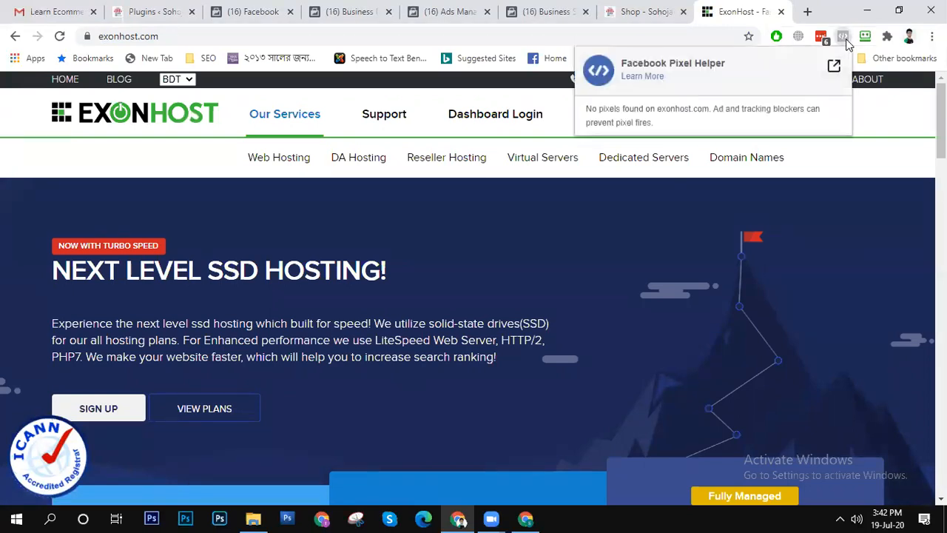
click(843, 36)
- Load evaly.com.bd in the same tab and list its pixels with Facebook Pixel Helper
click(482, 33)
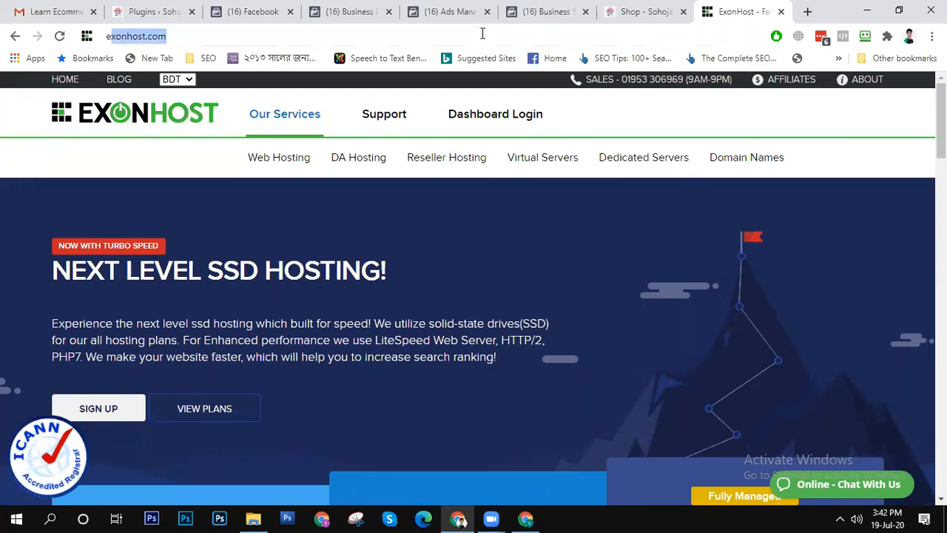
text(ev)
key(Return)
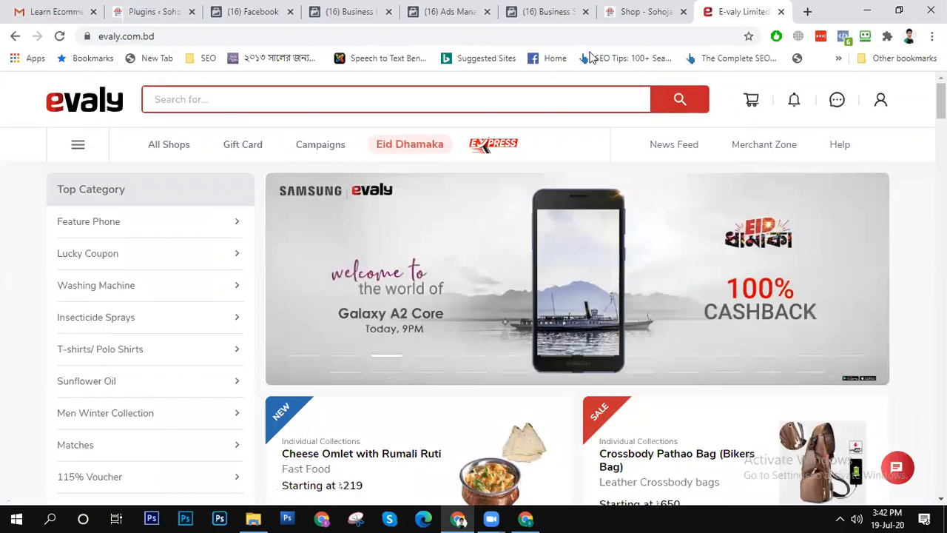
click(844, 37)
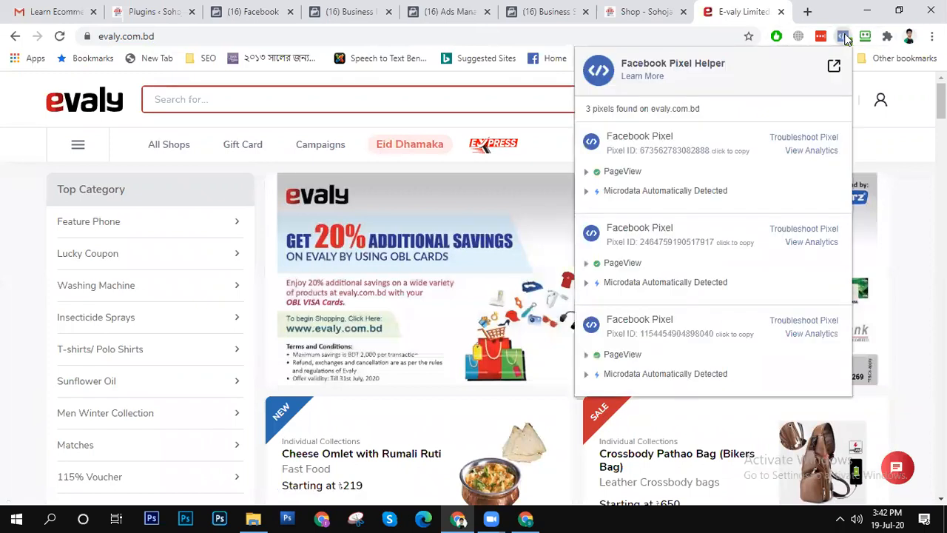
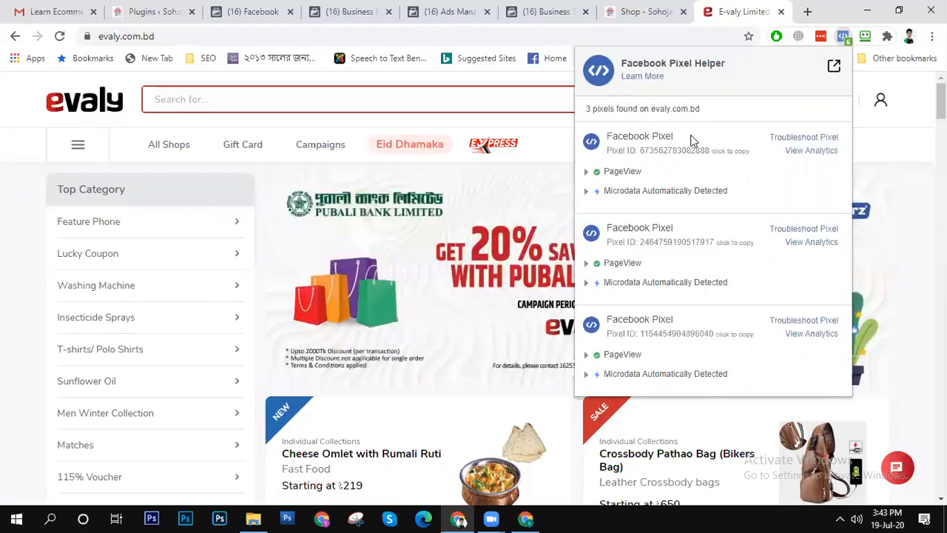
- Return to the Sohojai Shop page and reload it
click(643, 11)
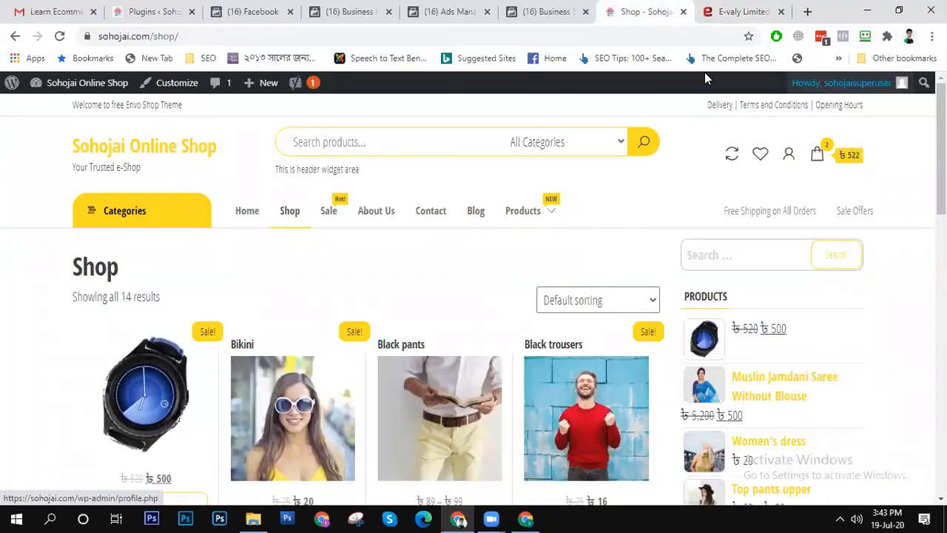
click(60, 36)
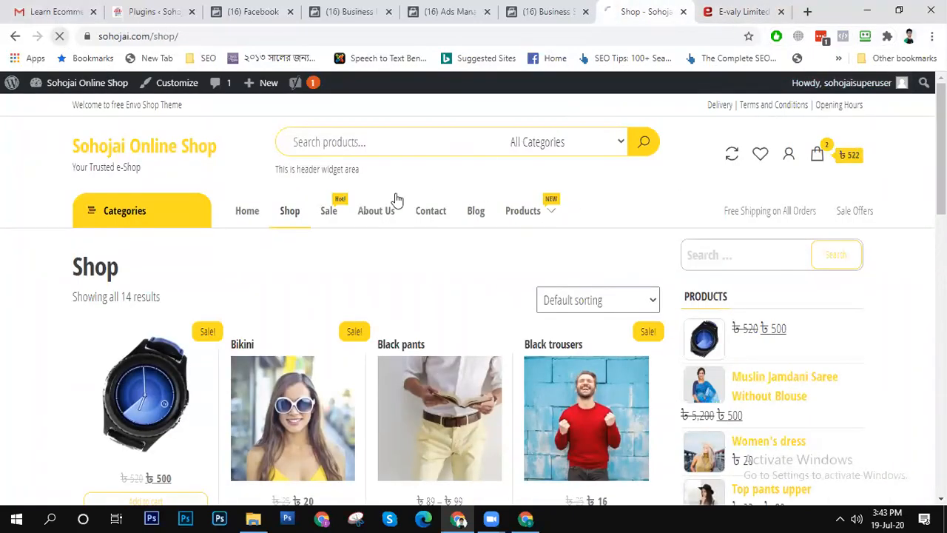
click(726, 11)
click(655, 11)
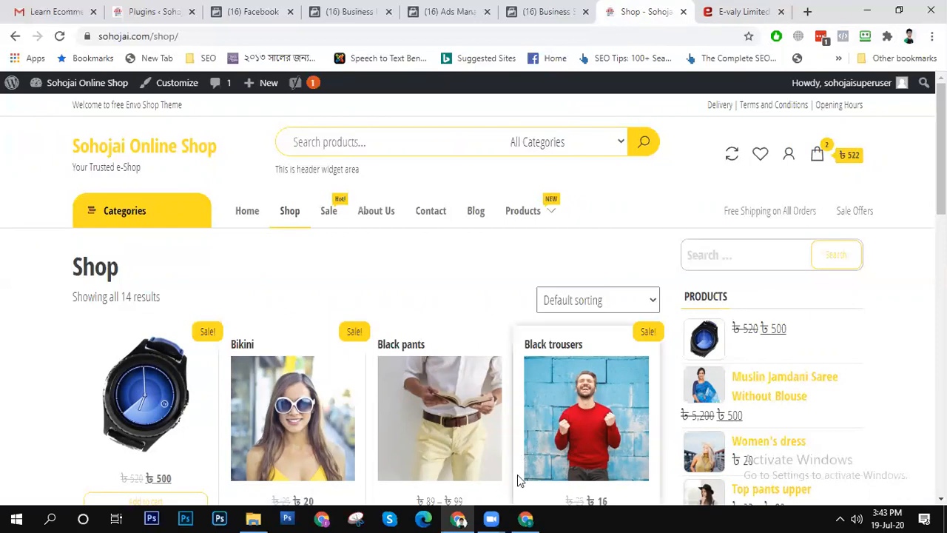
click(464, 518)
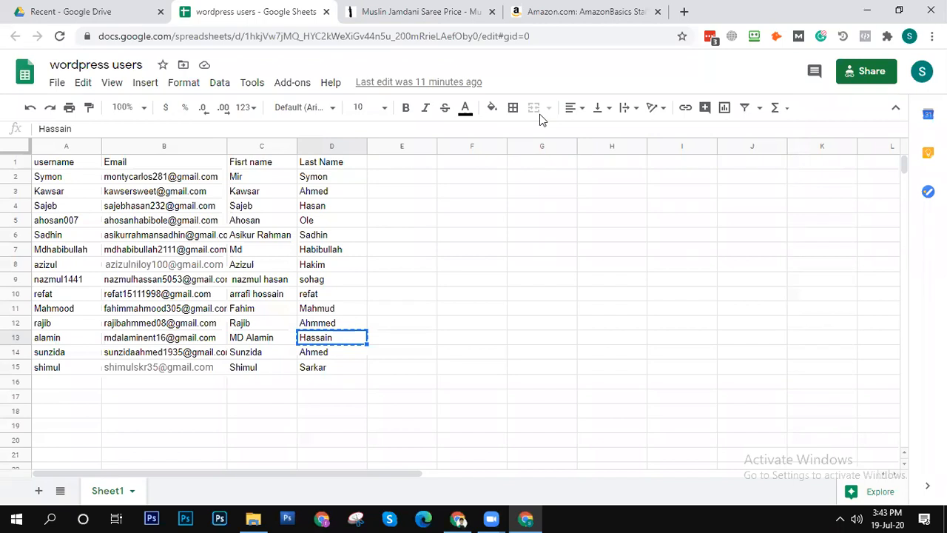
click(453, 517)
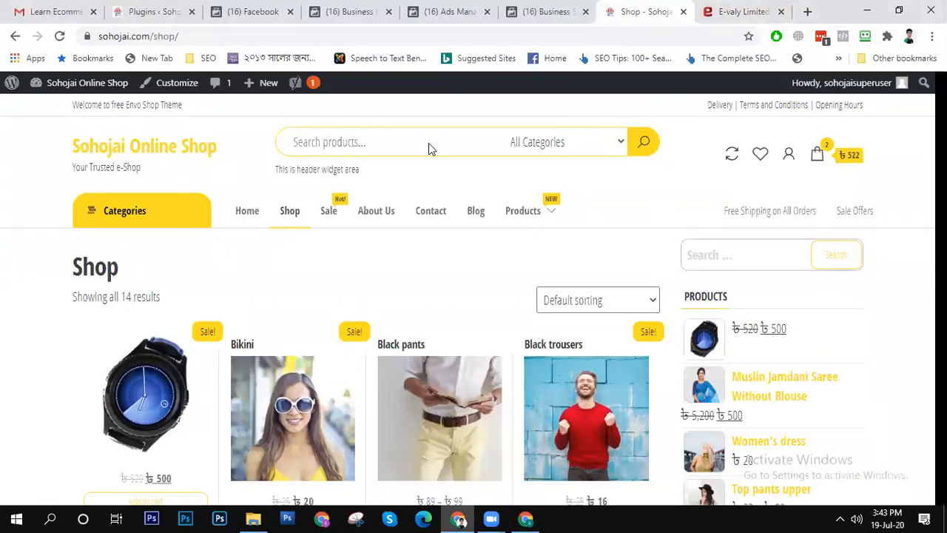
- Show the form for adding a new pixel in the Pixels section of Business Settings, and dismiss it without creating one
click(355, 9)
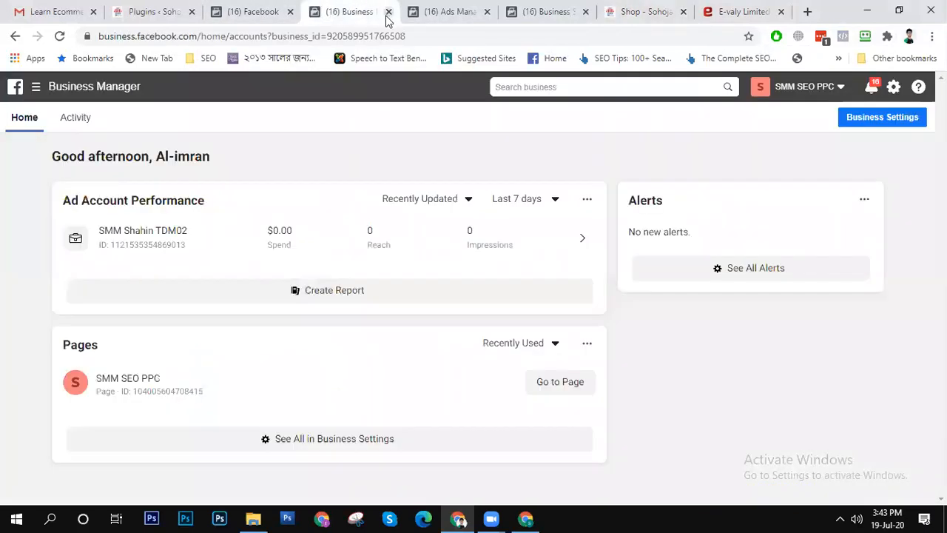
click(539, 13)
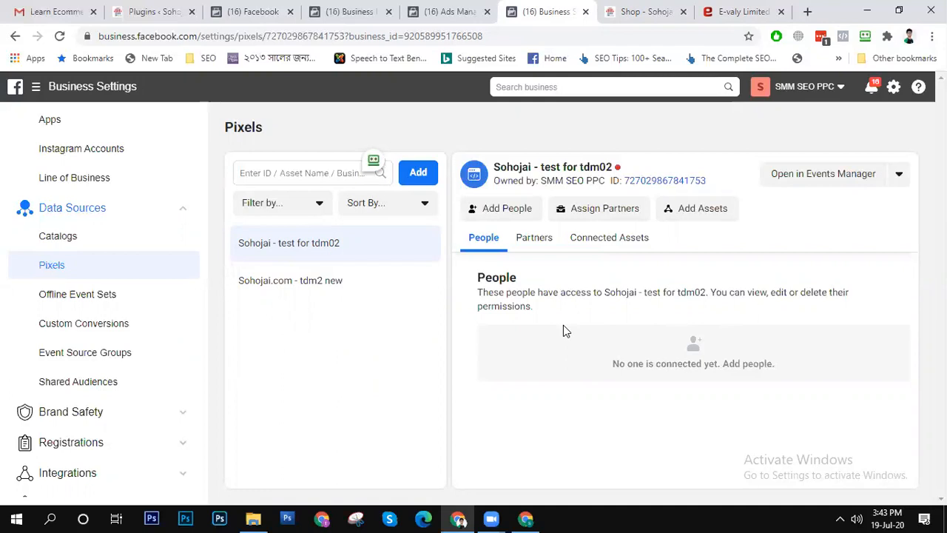
click(420, 176)
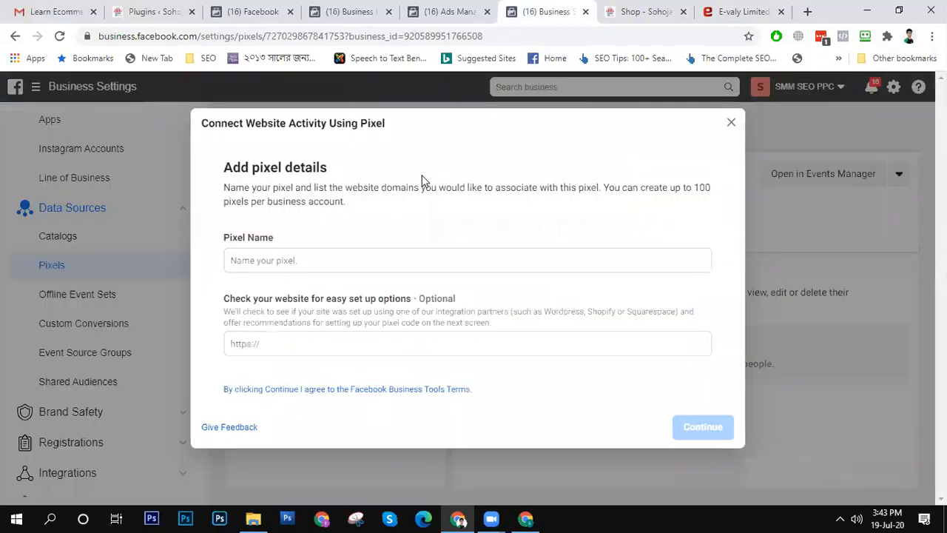
click(337, 256)
click(309, 356)
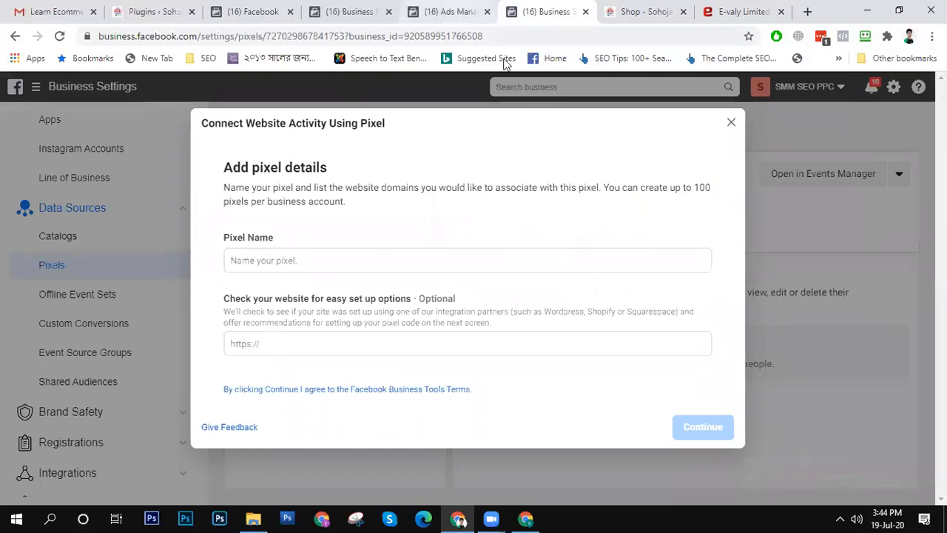
click(732, 125)
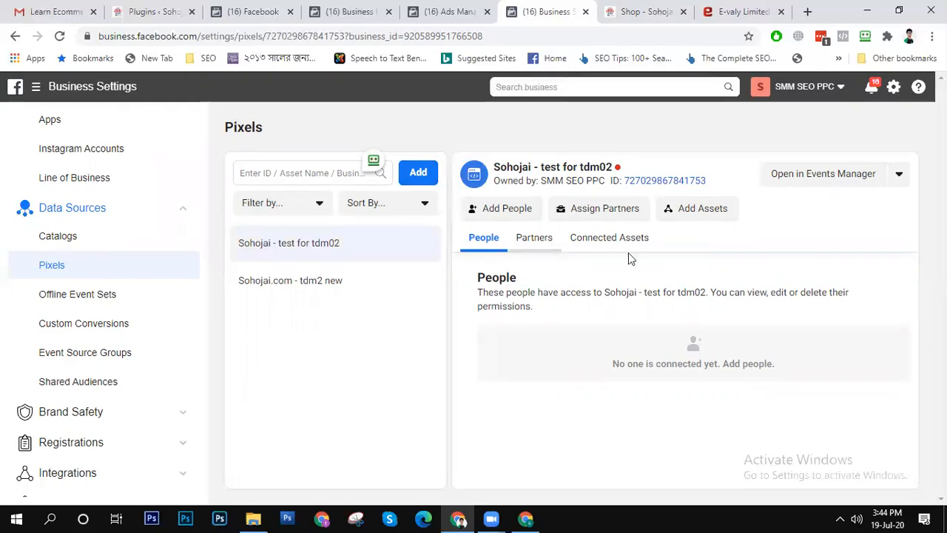
- Open the "Sohojai - test for tdm02" pixel in Events Manager
click(898, 174)
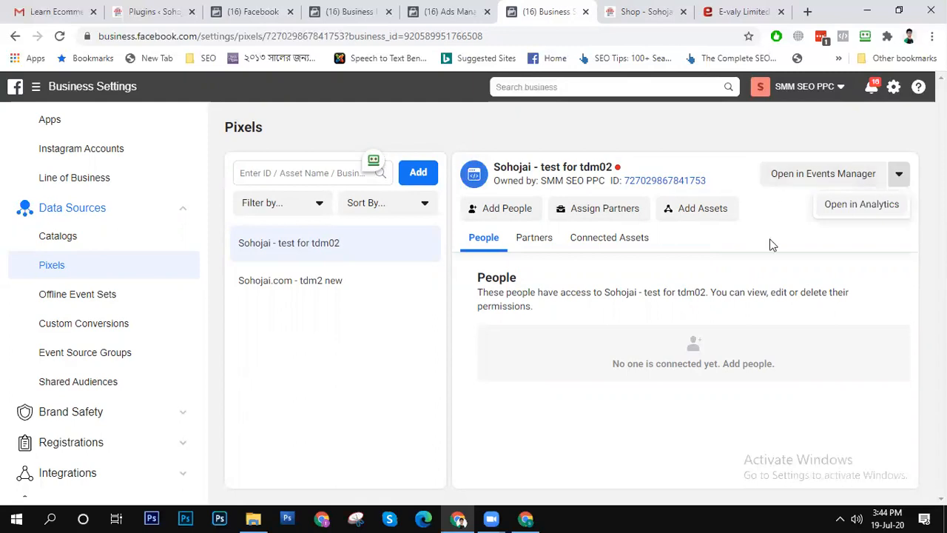
click(785, 198)
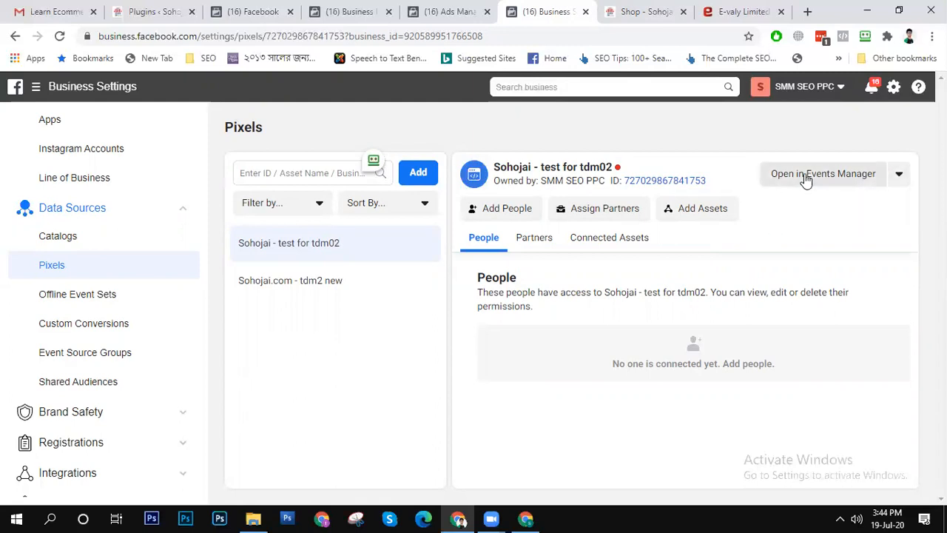
click(805, 180)
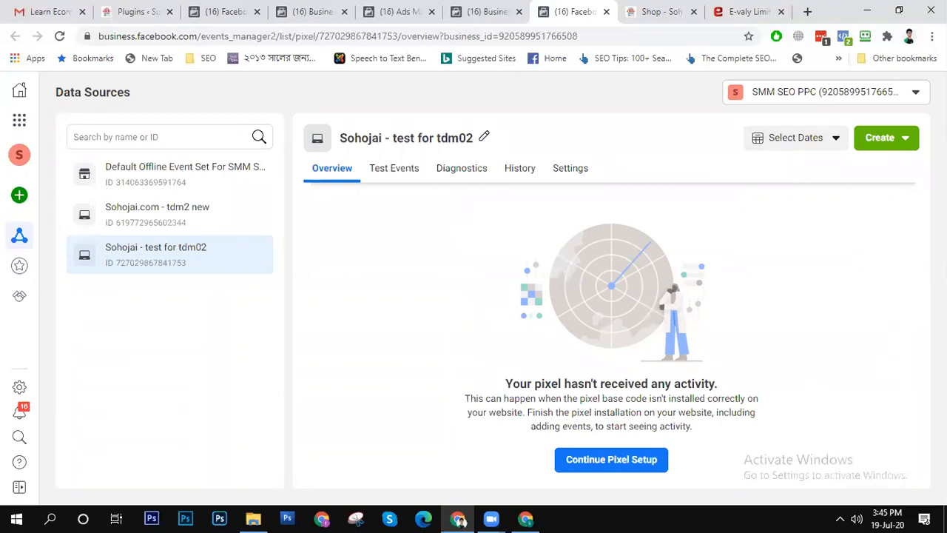
- Continue the pixel's setup with manual code installation and copy its base code
click(636, 460)
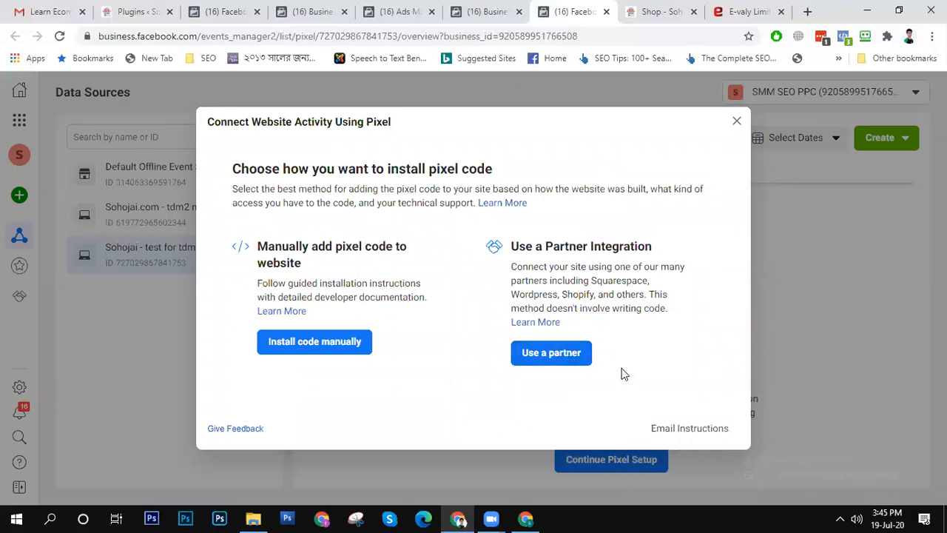
click(332, 346)
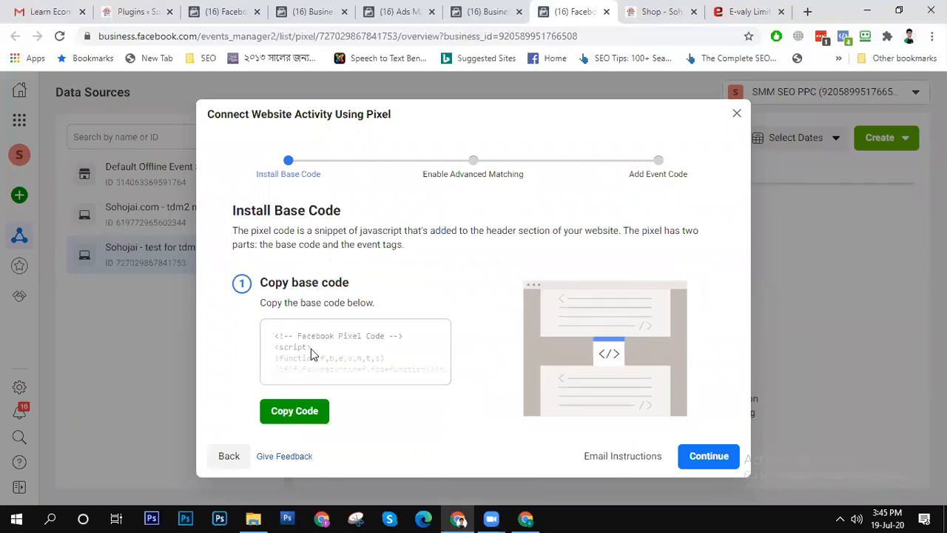
click(296, 414)
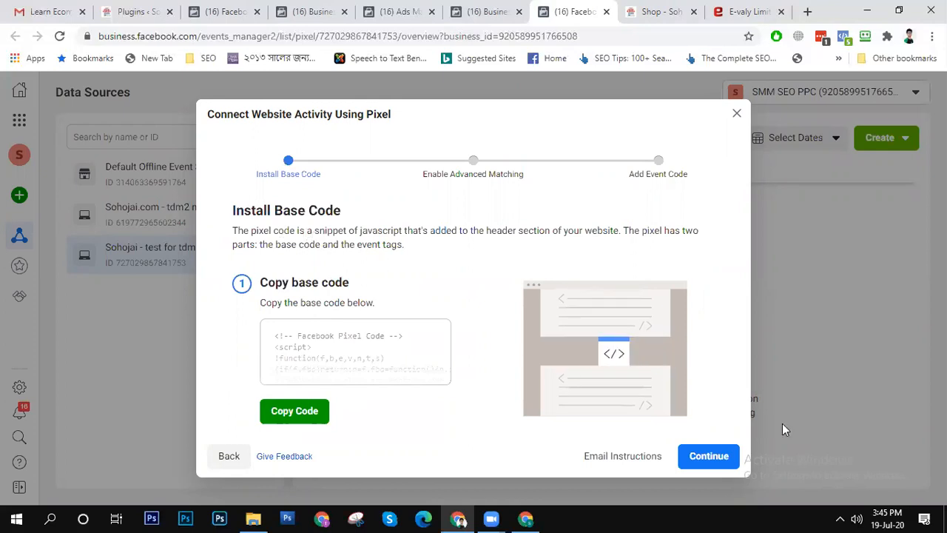
- Turn on Automatic Advanced Matching for the pixel and proceed to the Add Event Code stage
click(725, 460)
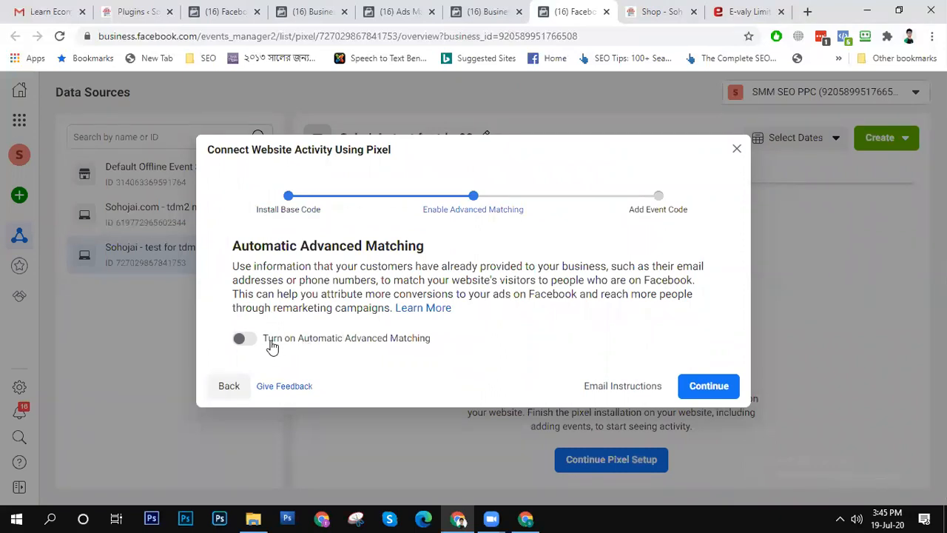
click(249, 340)
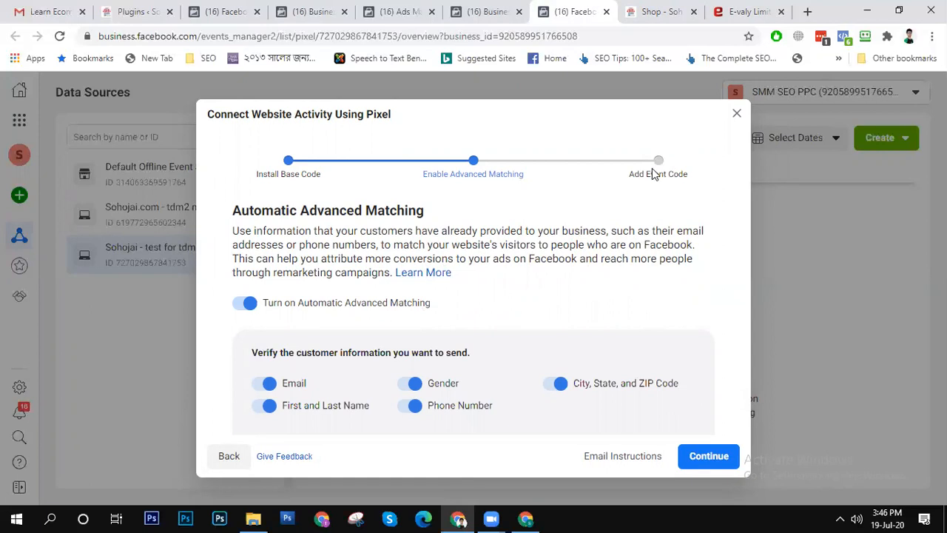
click(706, 455)
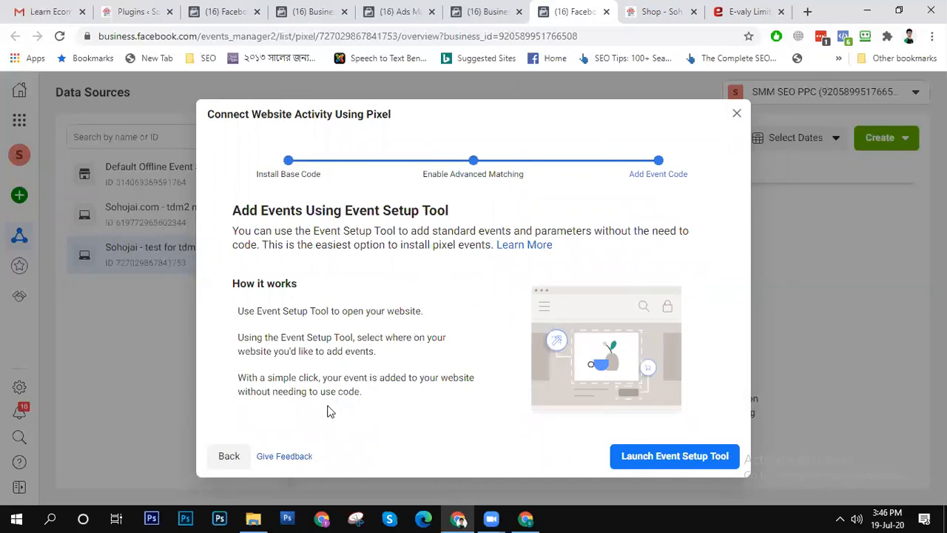
- Go back to the installation method choice, view the available partner platforms, and close the pixel setup
click(227, 457)
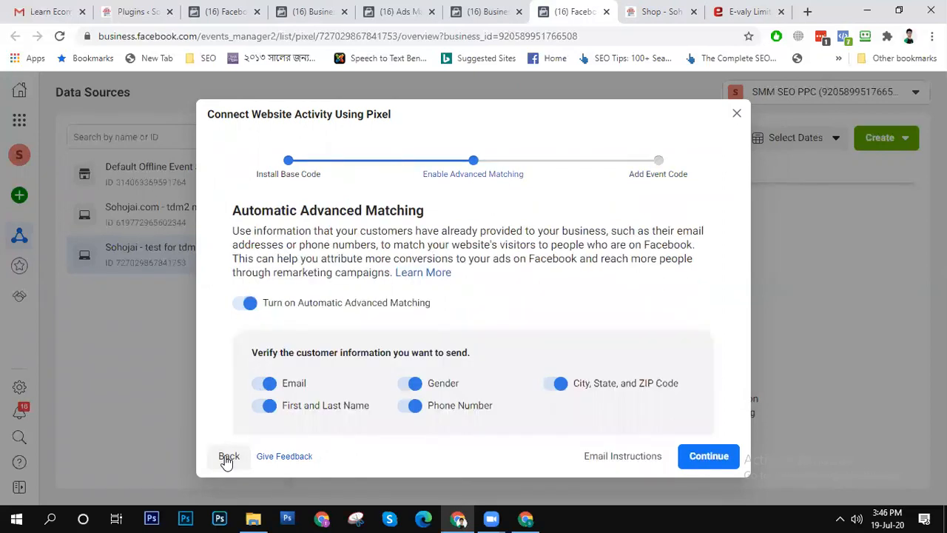
click(228, 457)
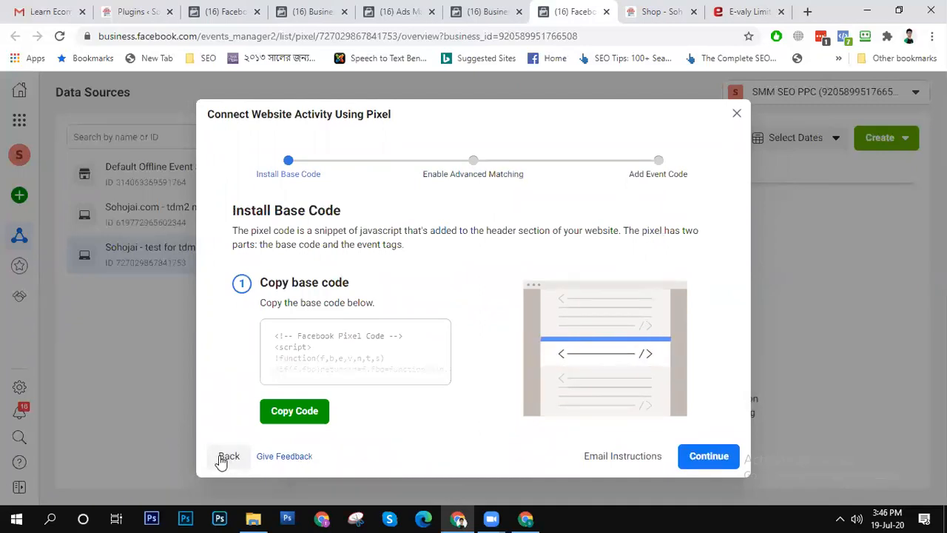
click(221, 459)
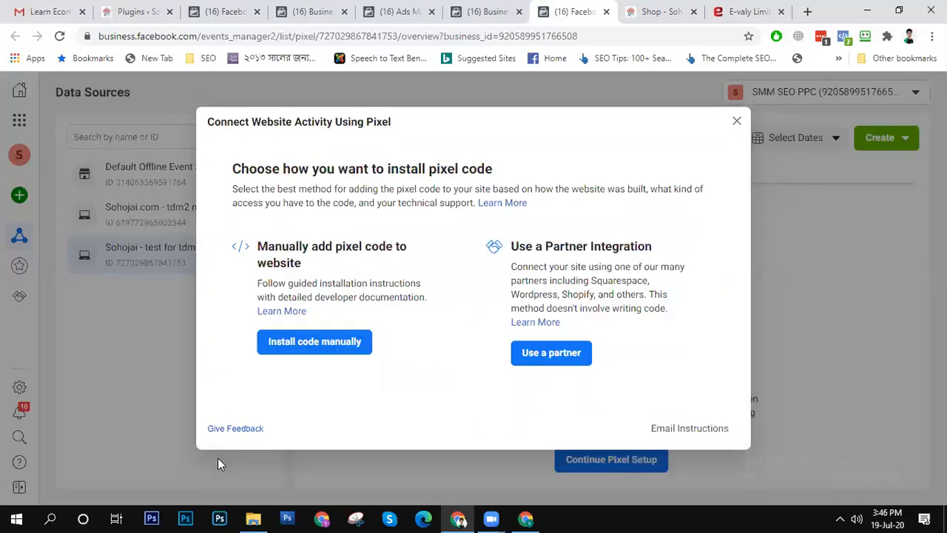
click(552, 353)
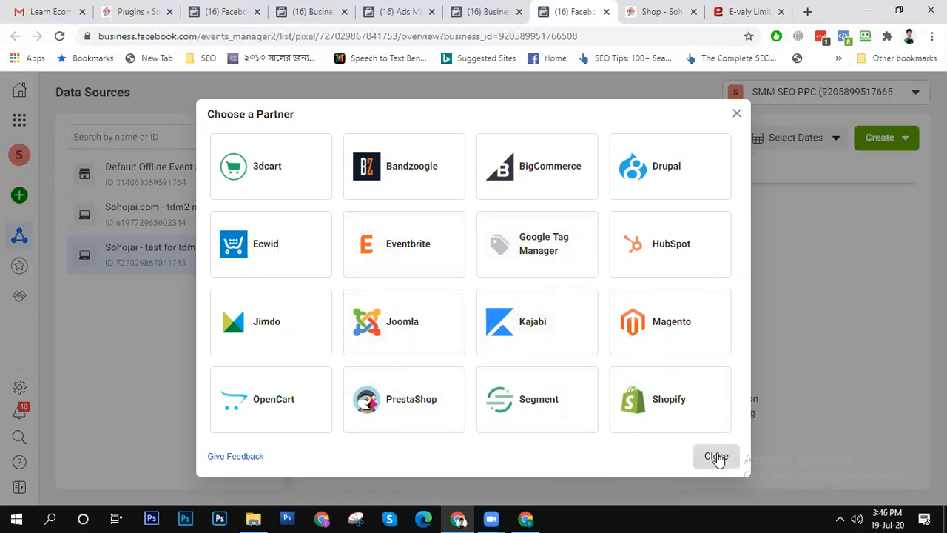
click(716, 457)
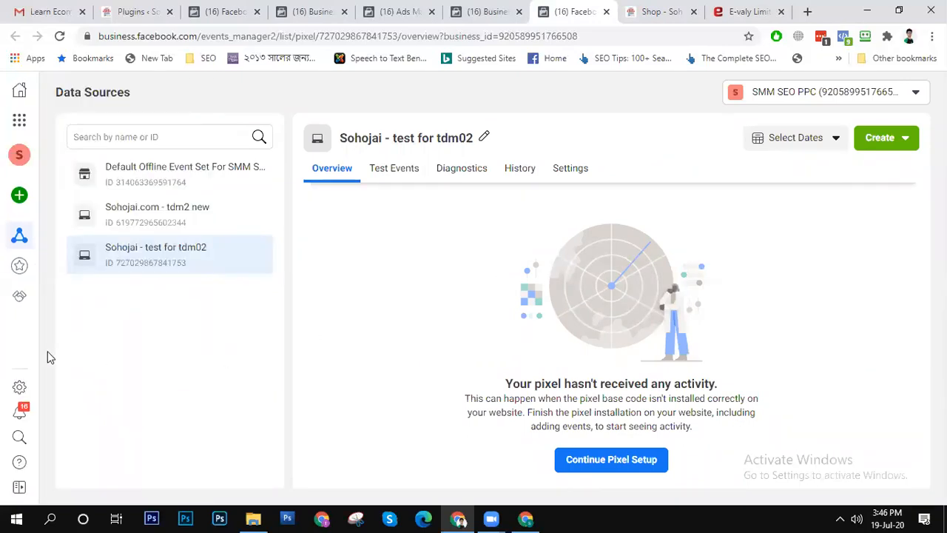
- Open Partner Integrations in Events Manager and switch the account from the SMM SEO PPC business to its ad account
mouse_move(22, 268)
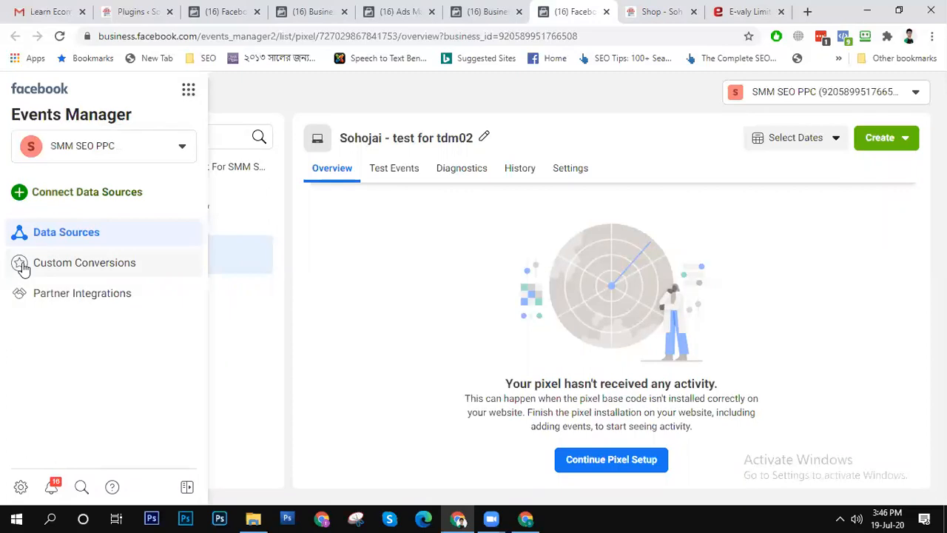
click(45, 294)
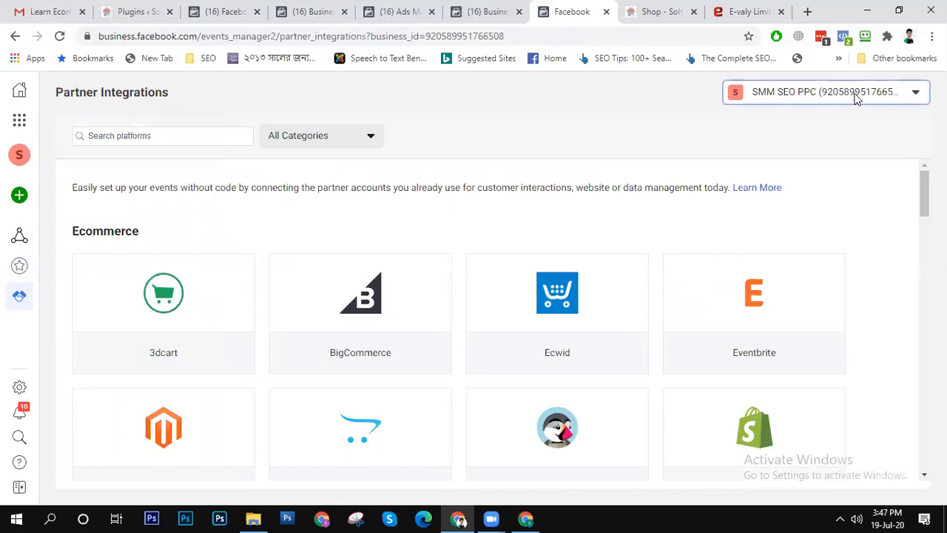
click(879, 95)
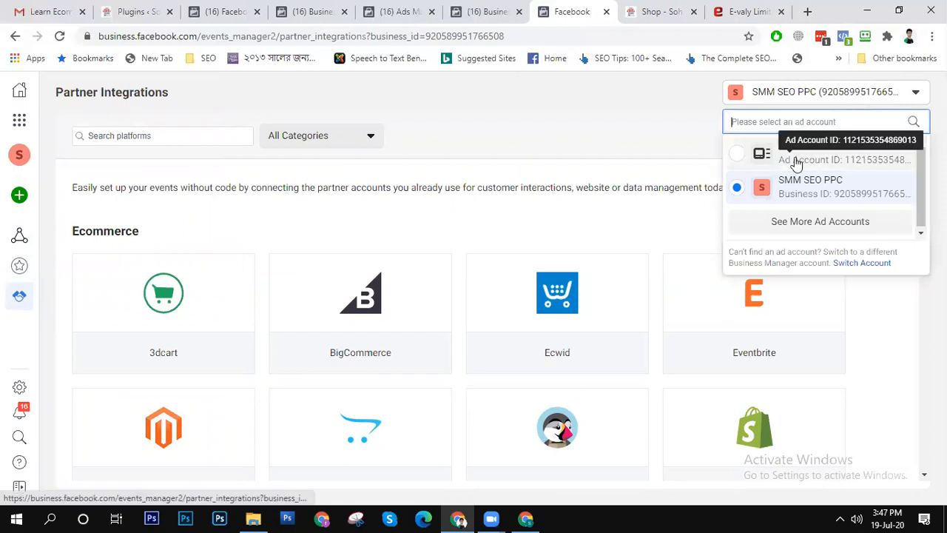
click(754, 154)
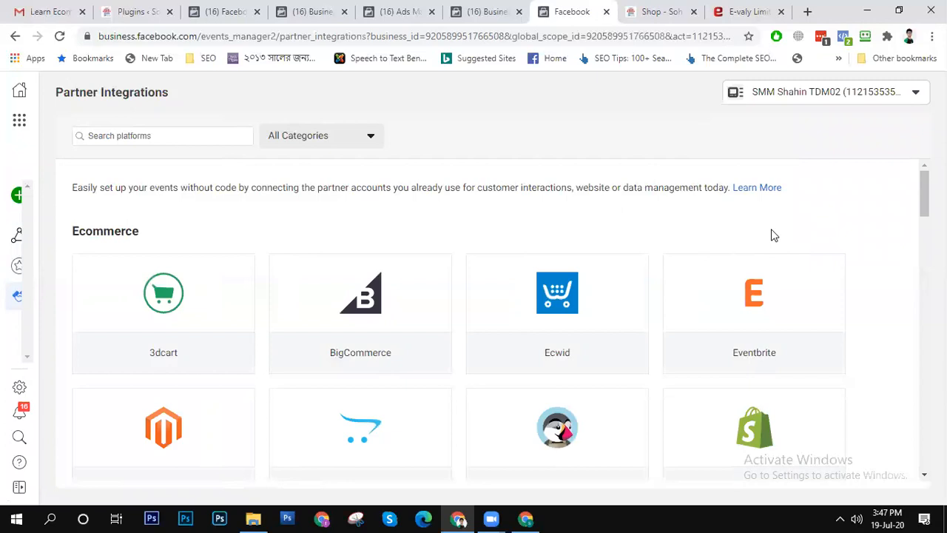
click(886, 99)
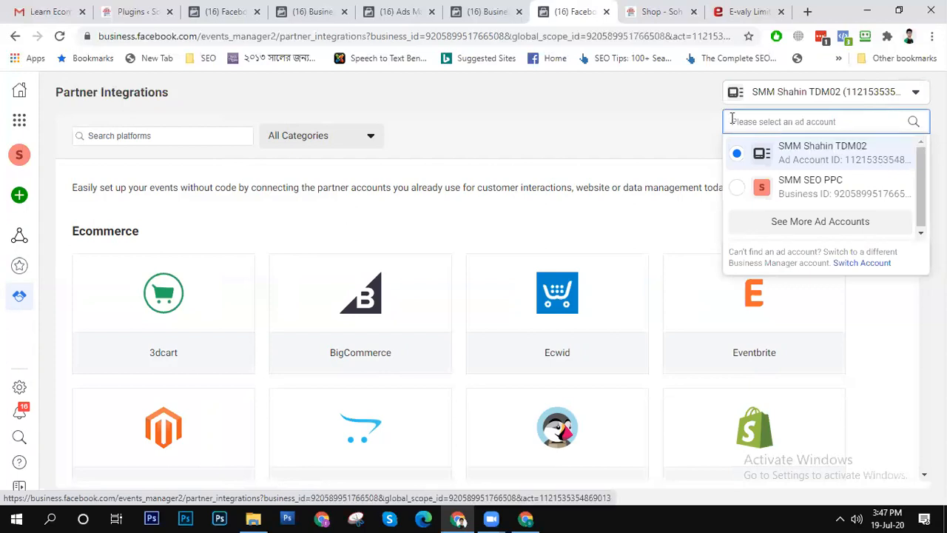
click(351, 189)
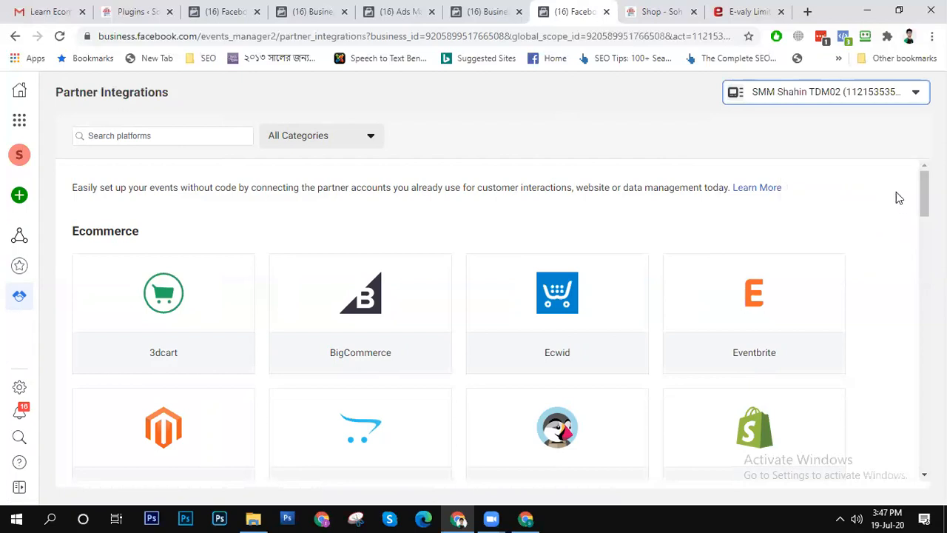
- Open the WooCommerce partner integration details and review what it enables and which data can be connected
scroll(924, 196, down, 3)
mouse_move(420, 328)
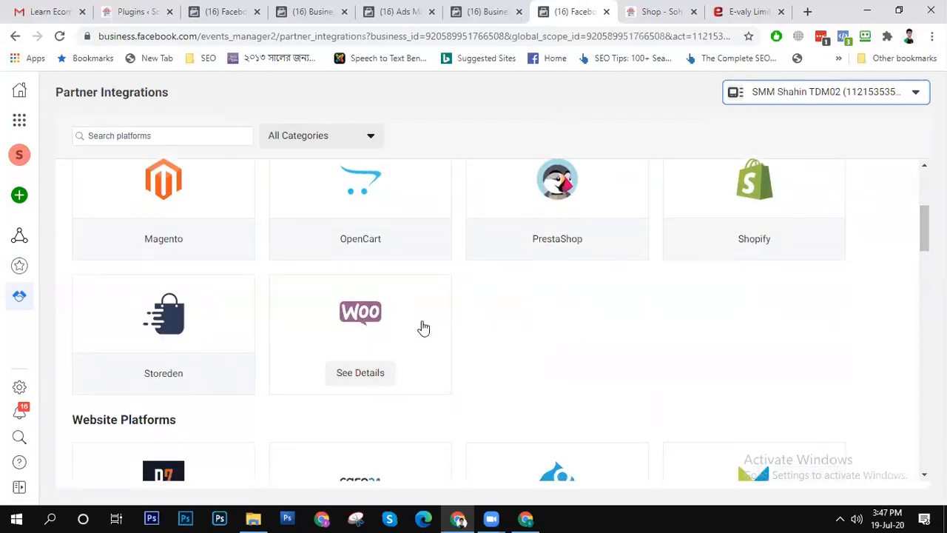
click(362, 336)
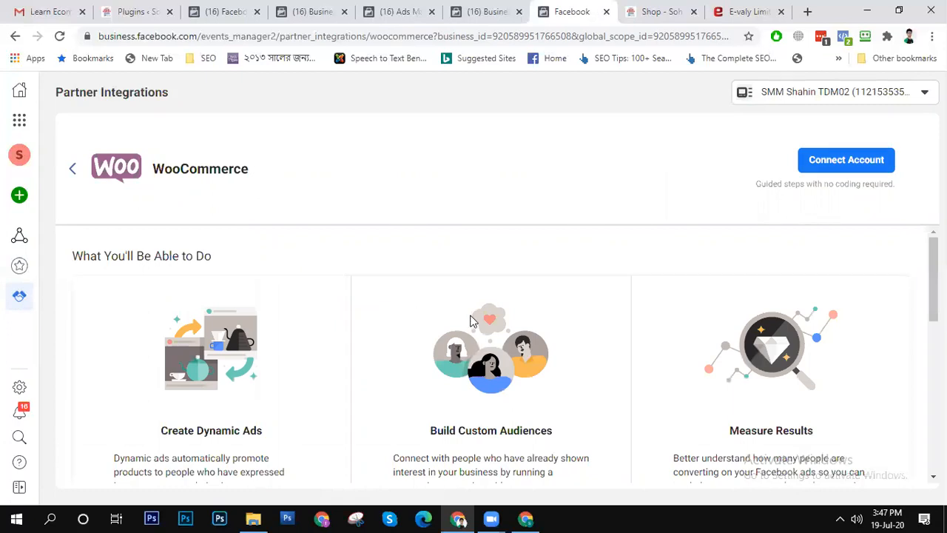
scroll(591, 365, down, 1)
scroll(592, 369, down, 3)
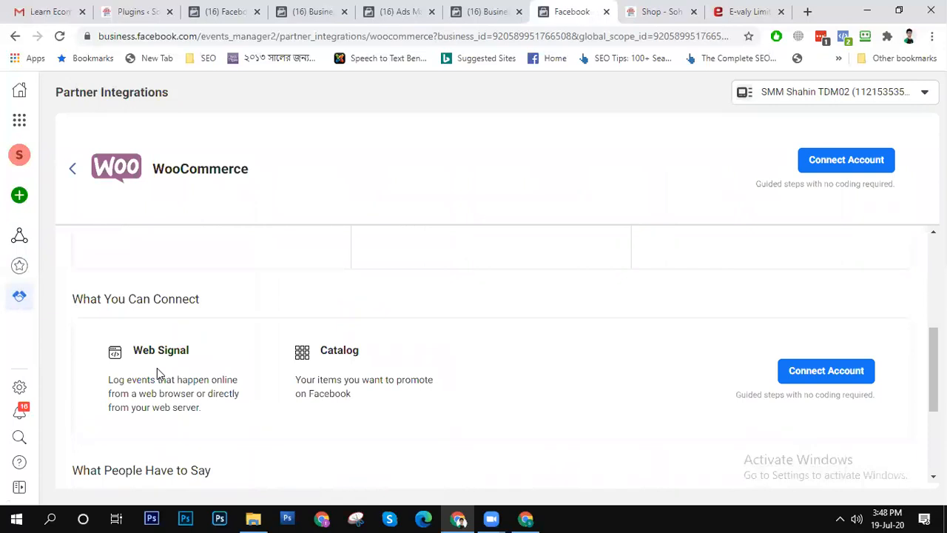
scroll(444, 364, up, 3)
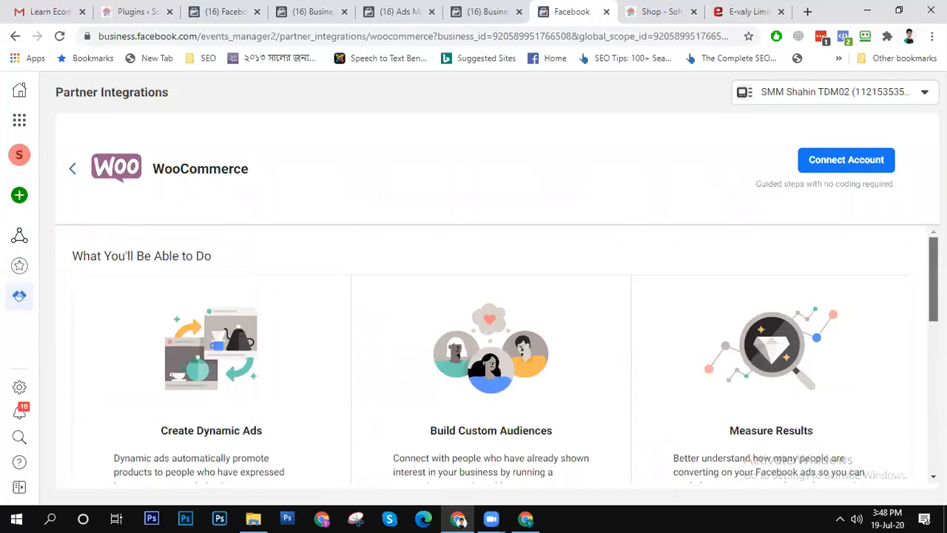
scroll(924, 290, down, 3)
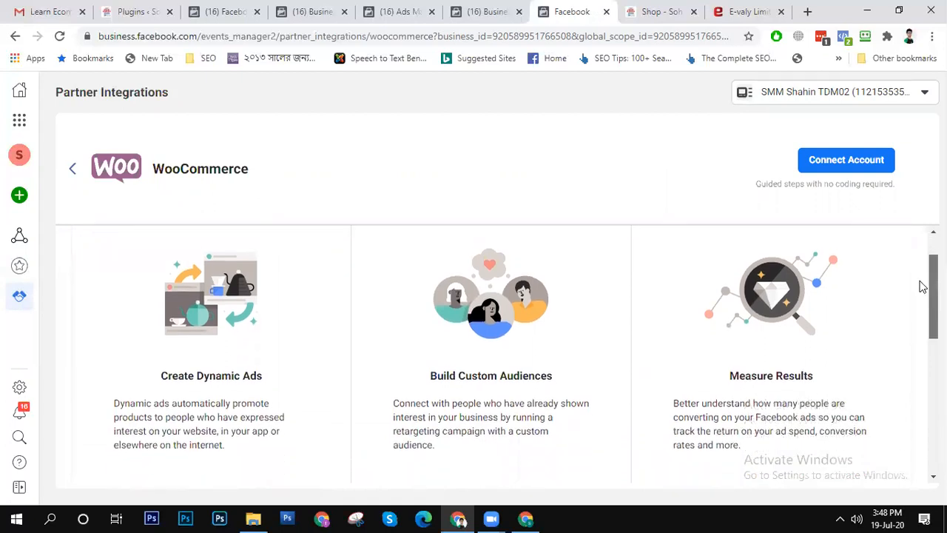
- Review the rest of the WooCommerce integration details and start connecting the account
scroll(915, 323, down, 3)
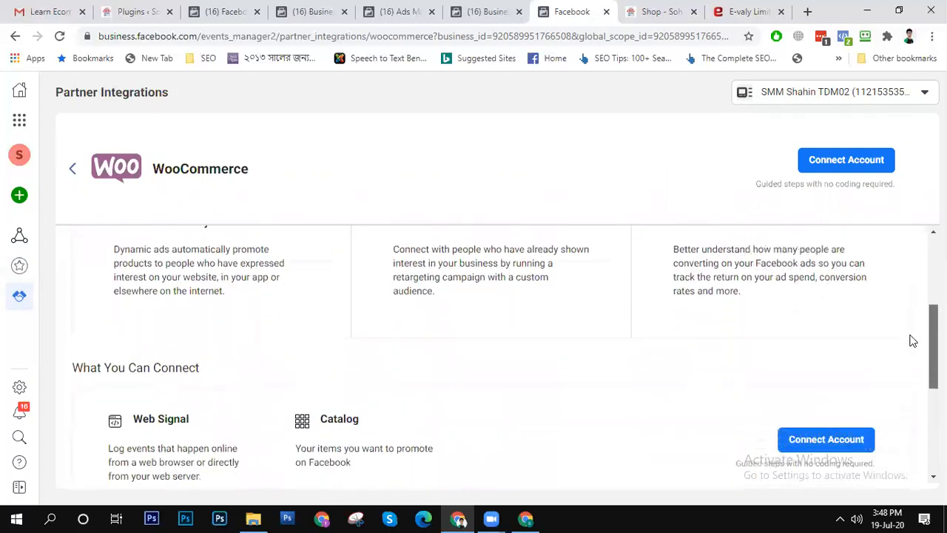
scroll(899, 400, down, 2)
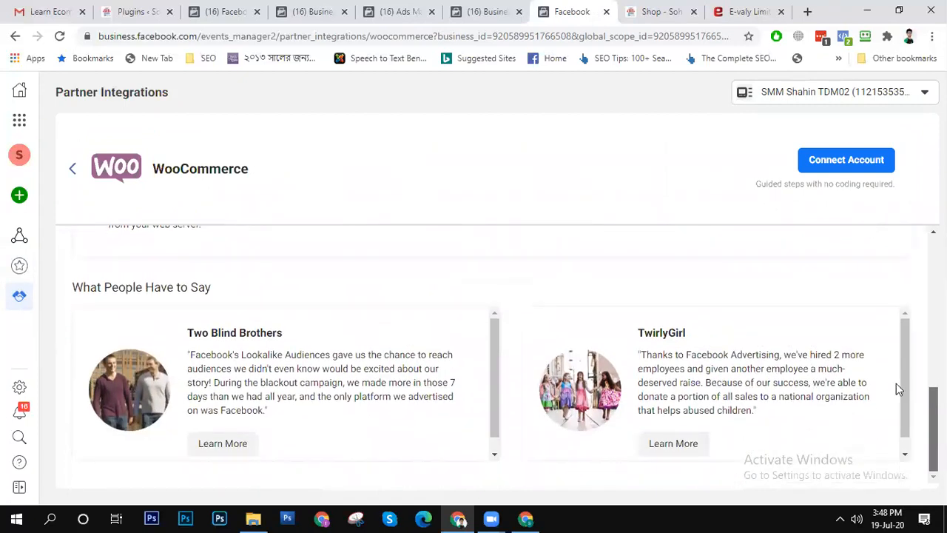
scroll(896, 389, up, 10)
click(865, 161)
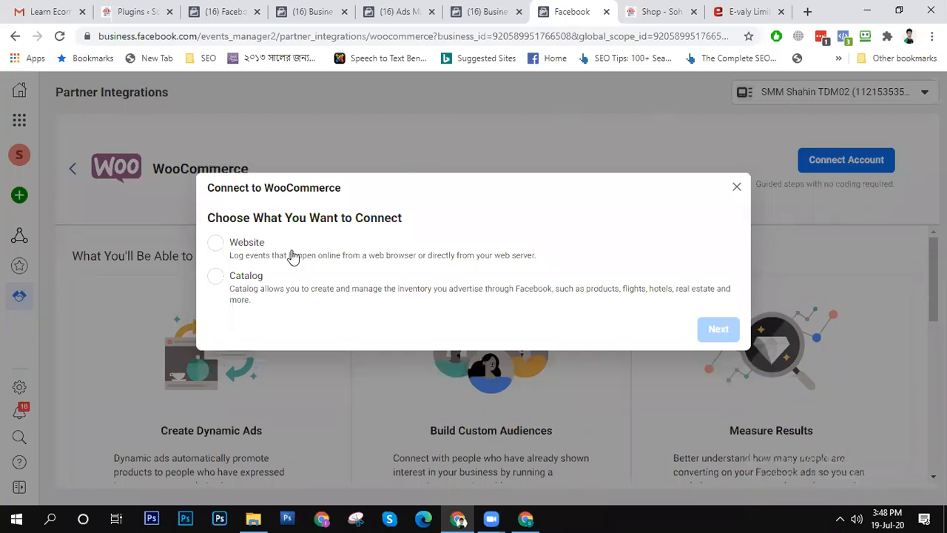
- Try the Website connection type up to its pixel selection stage, and return to the connection choice
click(273, 280)
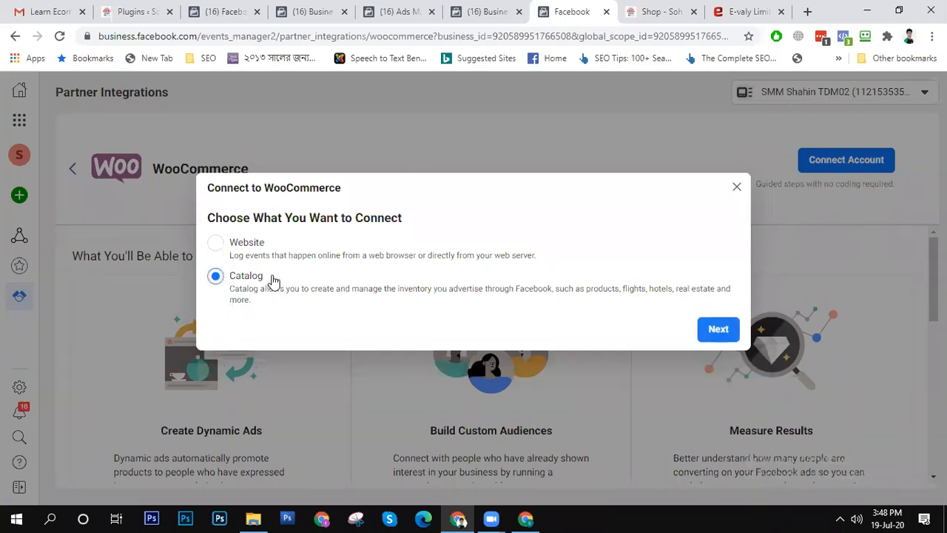
click(251, 242)
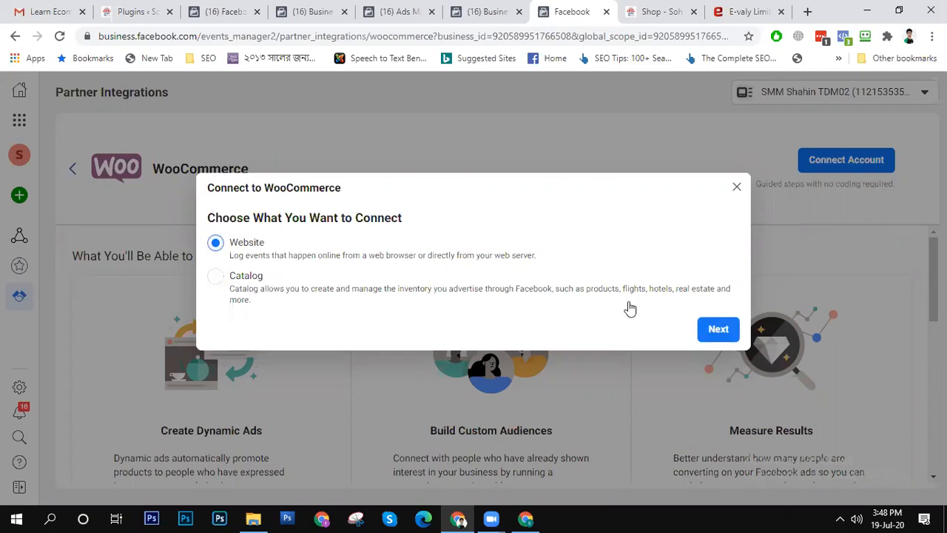
click(715, 328)
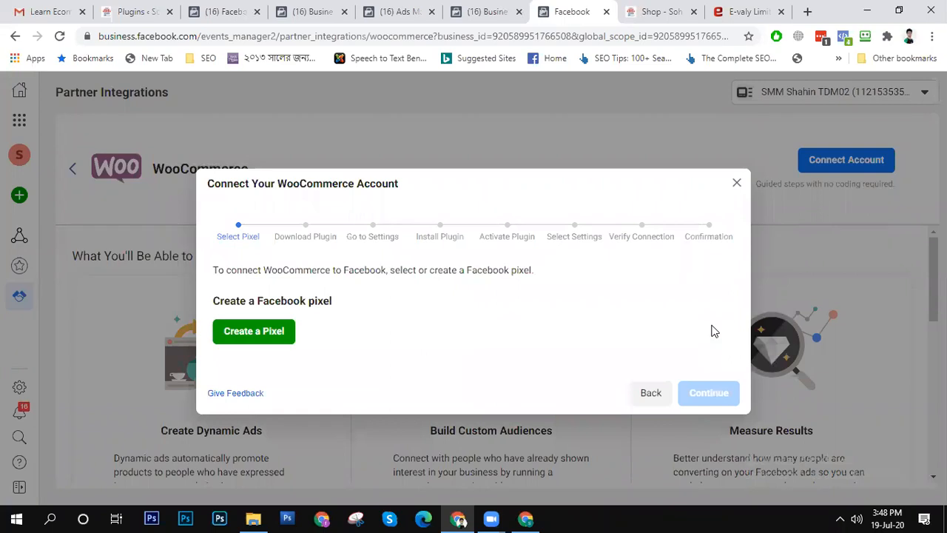
click(651, 394)
- Choose Catalog as what to connect to WooCommerce and download the Facebook Pixel extension .zip file
click(216, 280)
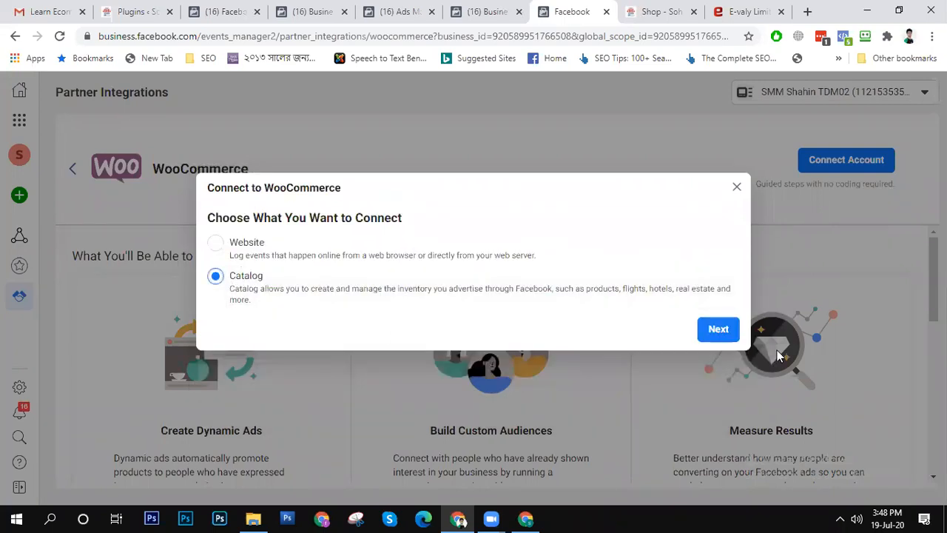
click(718, 330)
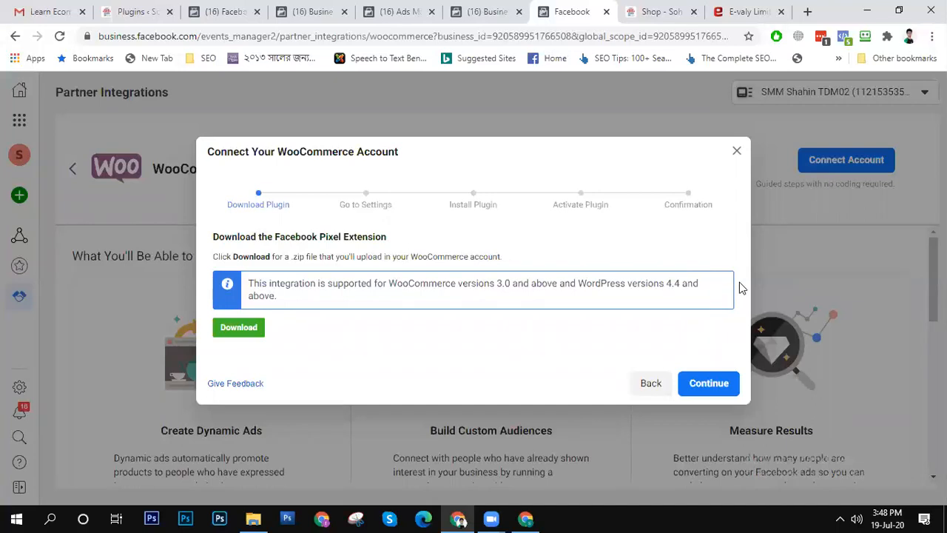
click(236, 331)
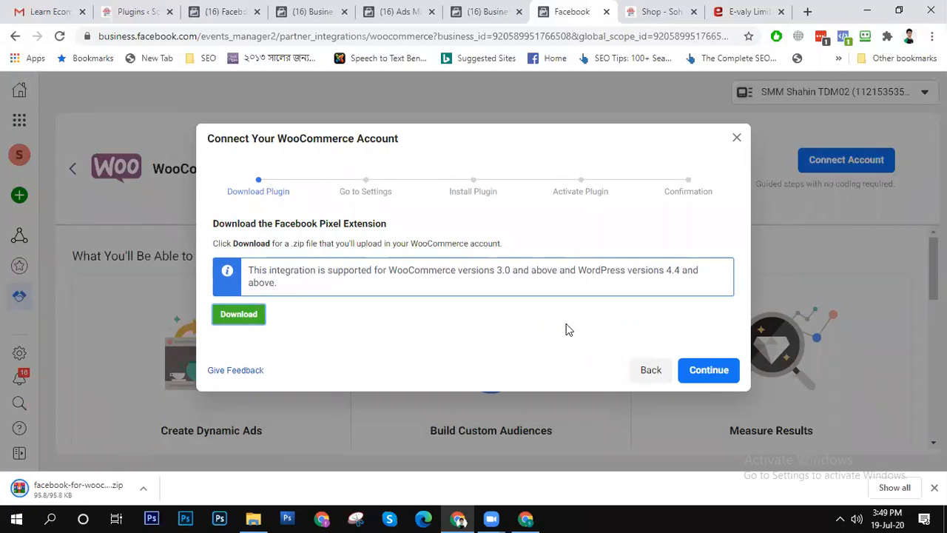
- Advance the WooCommerce connection guide through its settings and install instructions to the Activate Plugin stage
click(717, 371)
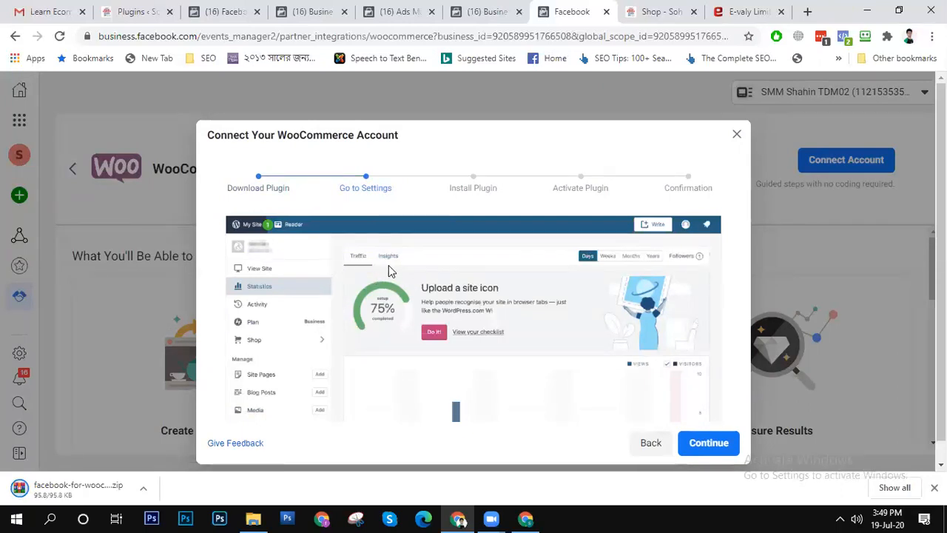
click(725, 444)
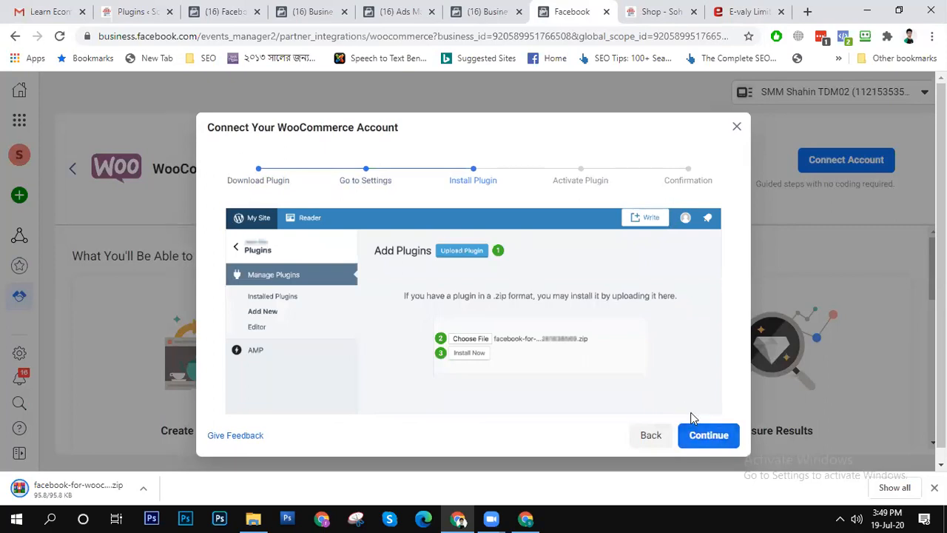
click(708, 436)
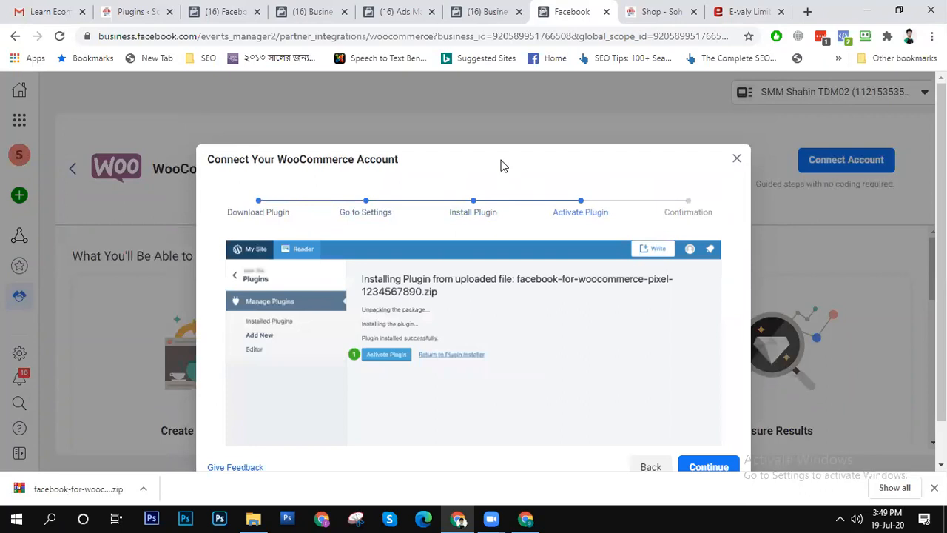
- Open the Sohojai shop's WordPress admin dashboard and look through its WooCommerce section
click(670, 11)
mouse_move(60, 83)
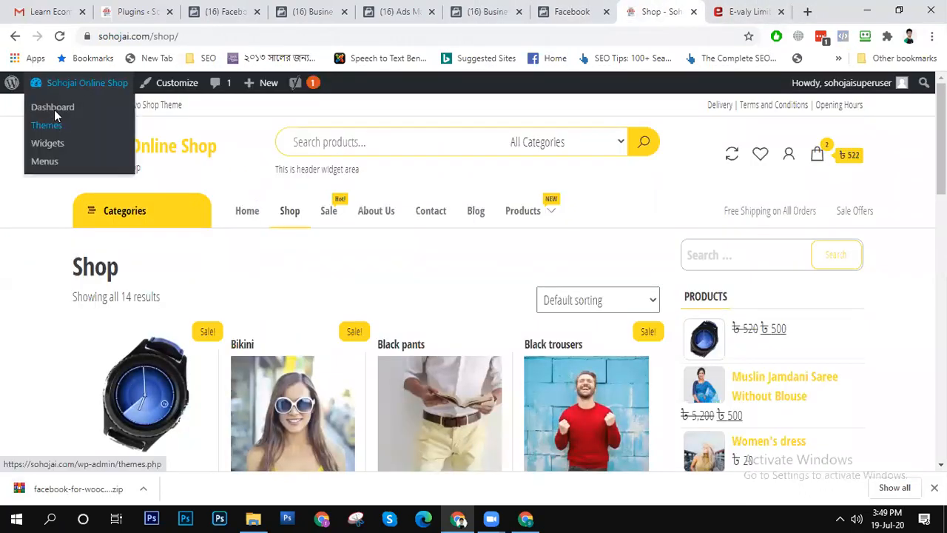
click(56, 107)
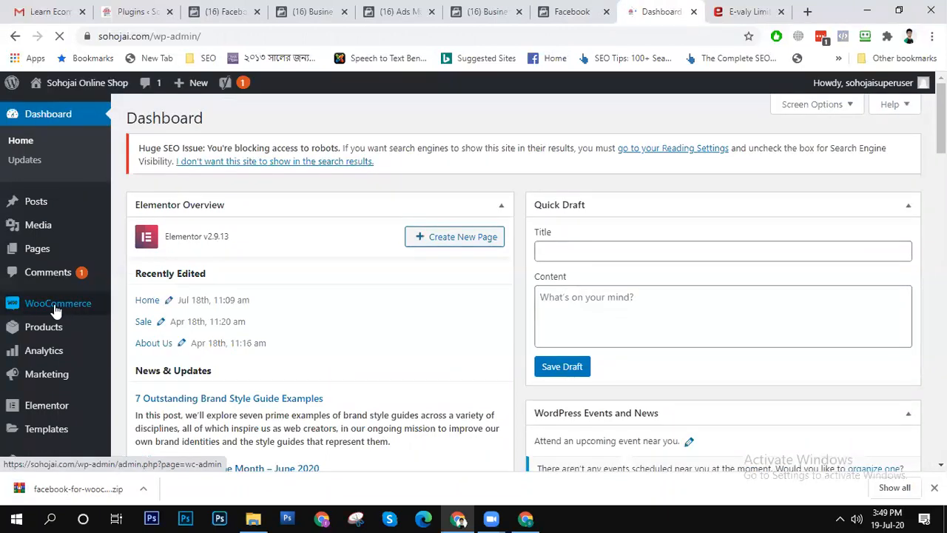
click(56, 310)
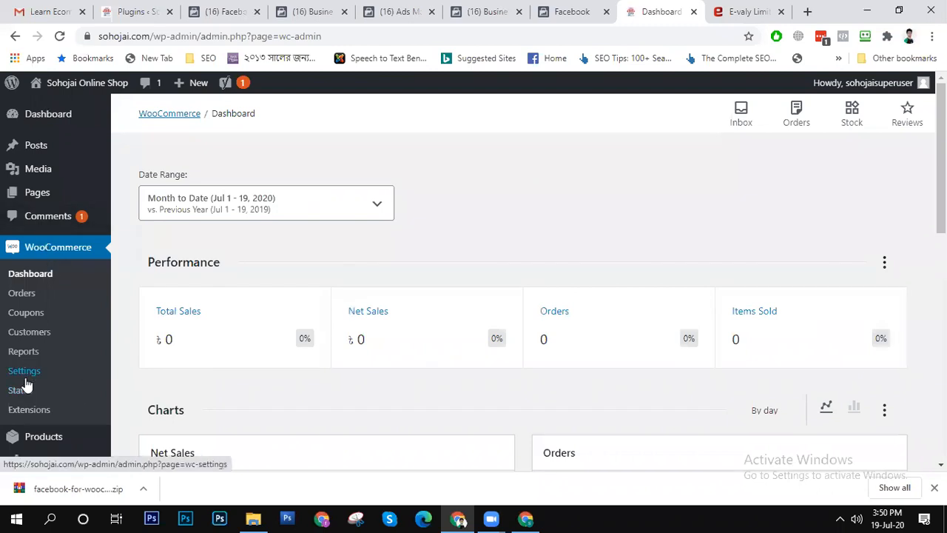
scroll(26, 389, down, 8)
scroll(64, 288, up, 7)
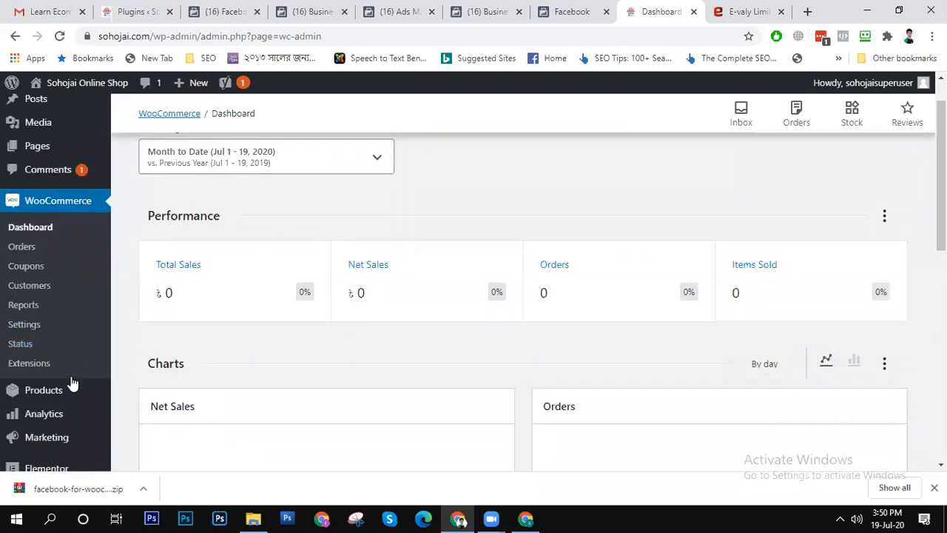
scroll(59, 395, down, 8)
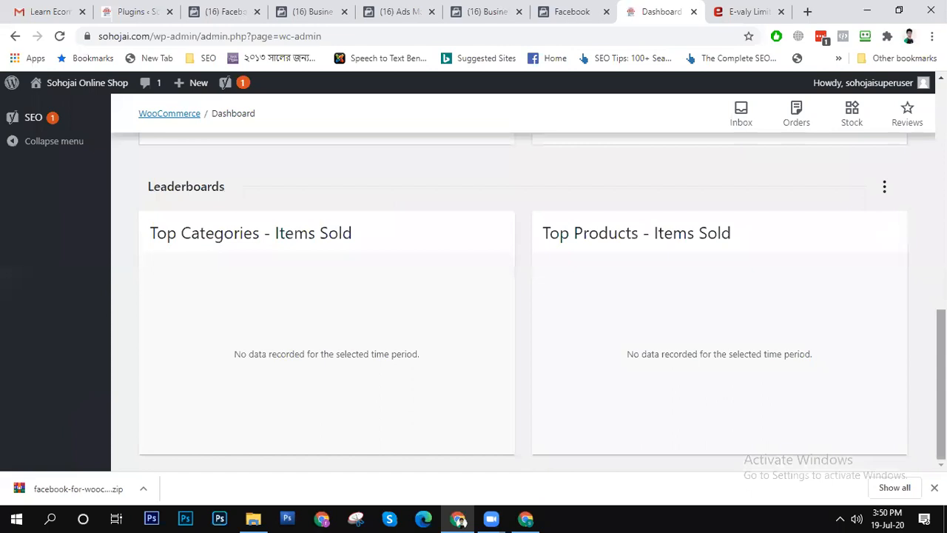
scroll(840, 344, up, 5)
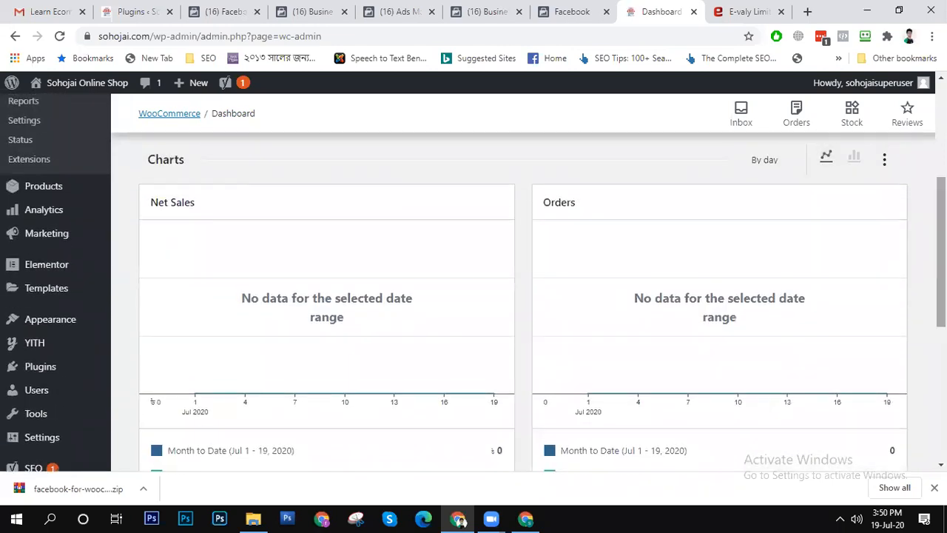
- Upload the downloaded facebook-for-woocommerce.zip as a new WordPress plugin and install it
mouse_move(55, 373)
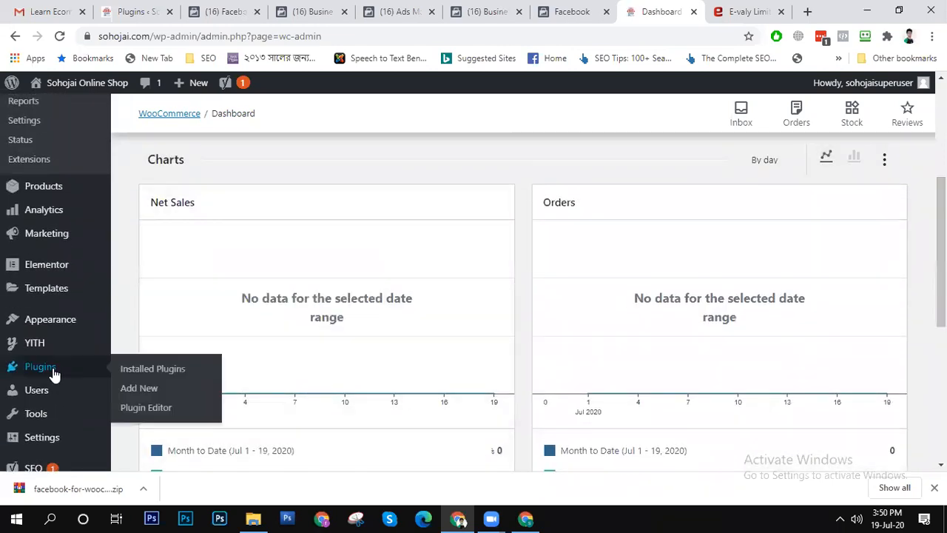
click(169, 394)
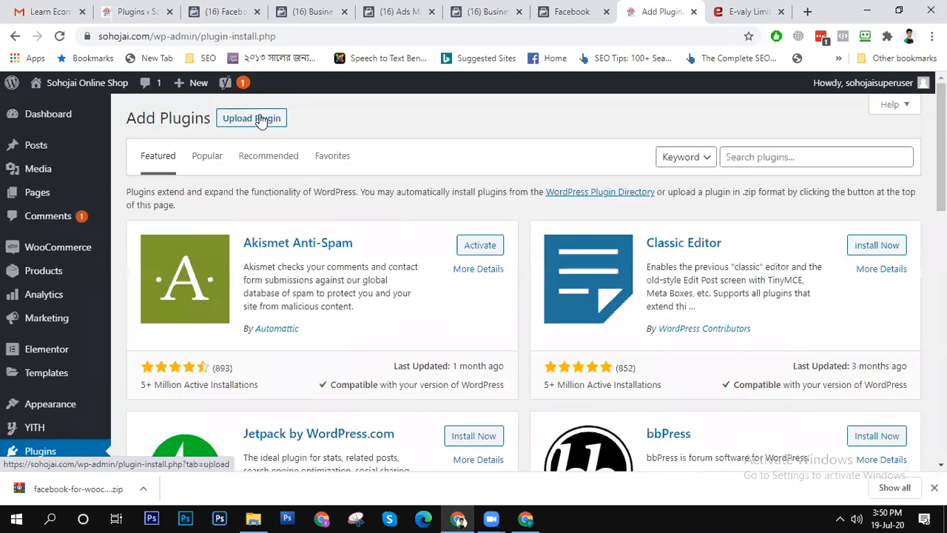
click(259, 119)
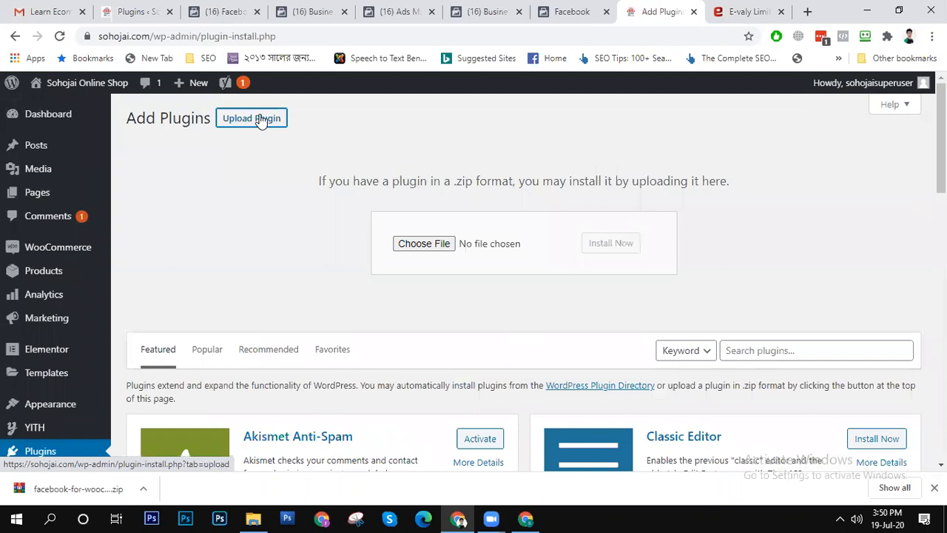
drag(64, 490, 433, 246)
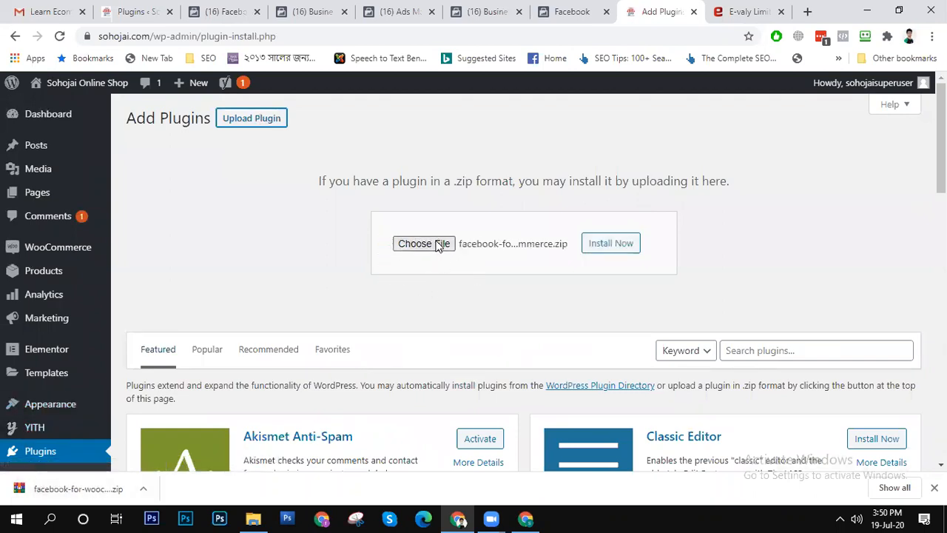
click(614, 247)
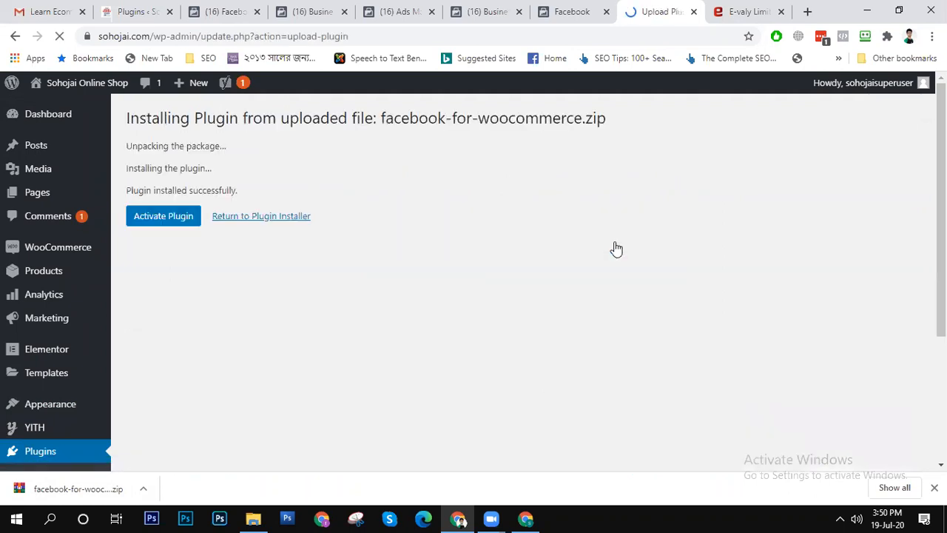
- Activate the uploaded Facebook for WooCommerce plugin and look over the installed plugins list
click(157, 220)
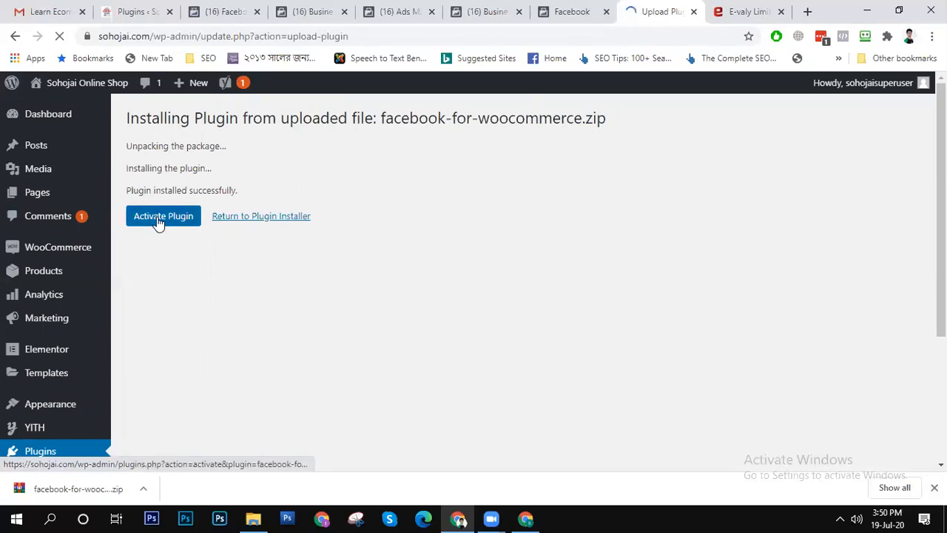
click(157, 222)
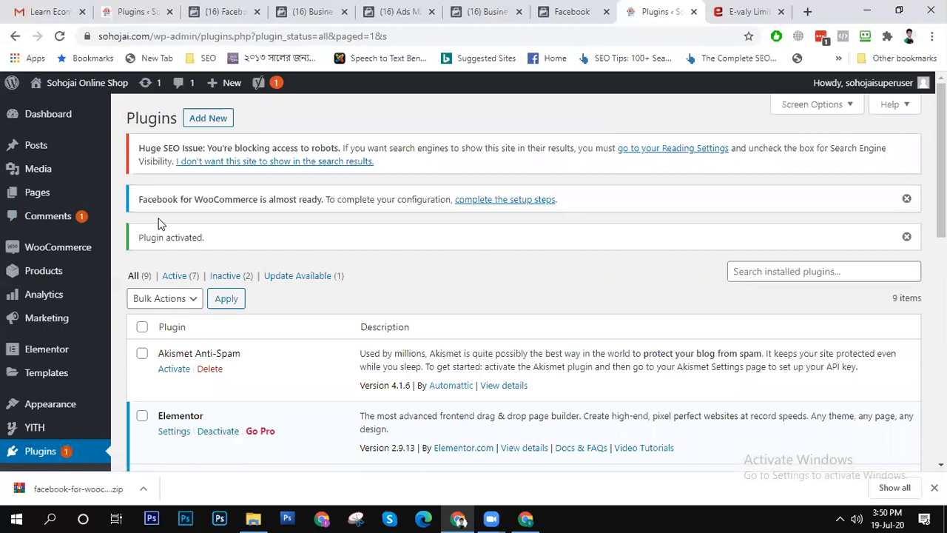
drag(941, 159, 941, 243)
scroll(763, 130, up, 3)
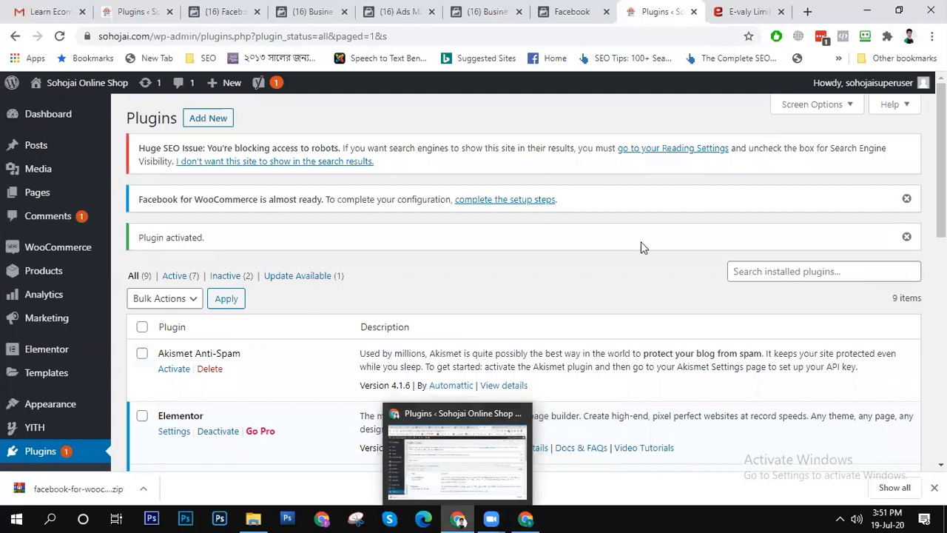
- Return to the Facebook WooCommerce connection guide, complete its Activate Plugin stage, and go on to Catalog Manager
click(528, 6)
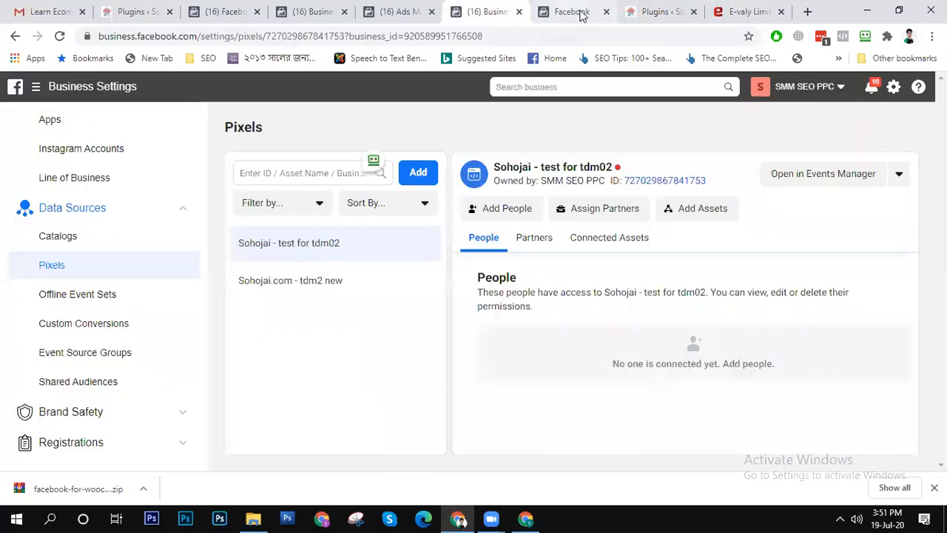
click(581, 13)
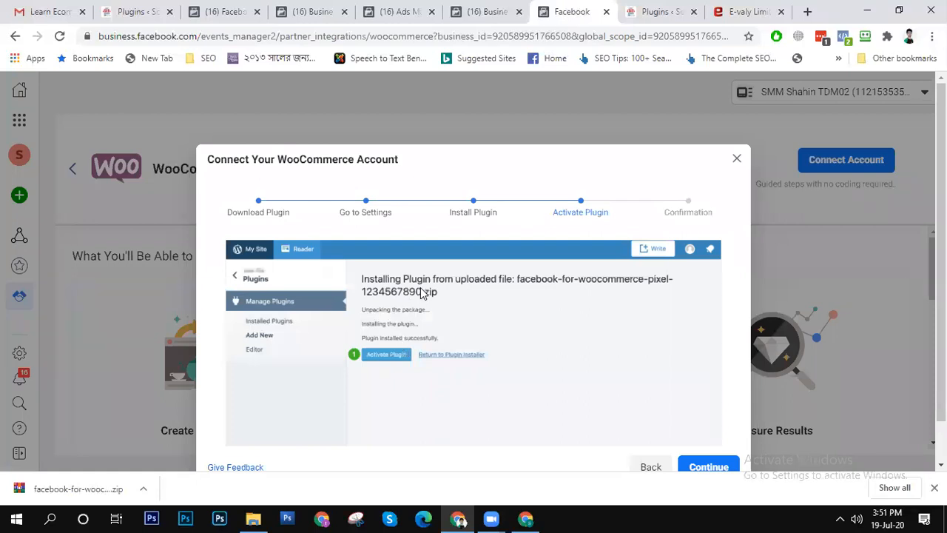
click(705, 471)
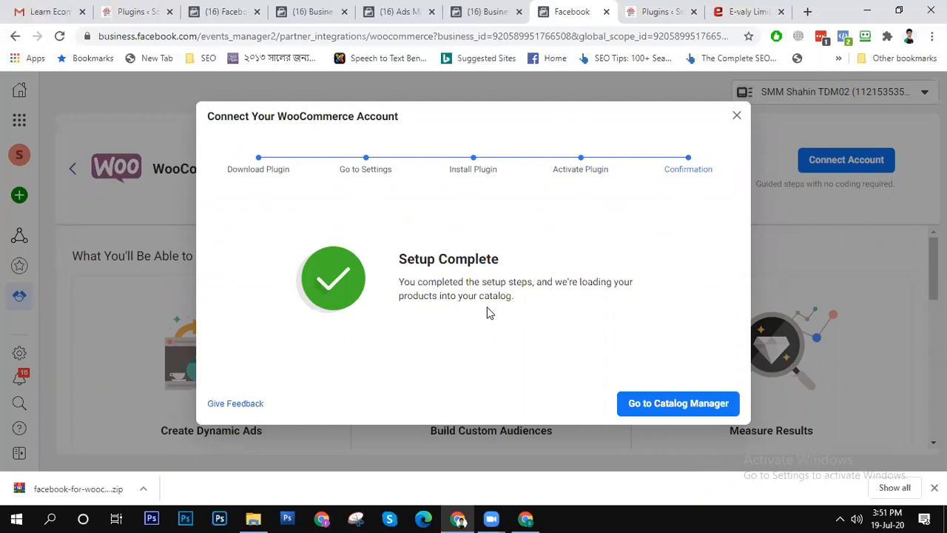
click(707, 406)
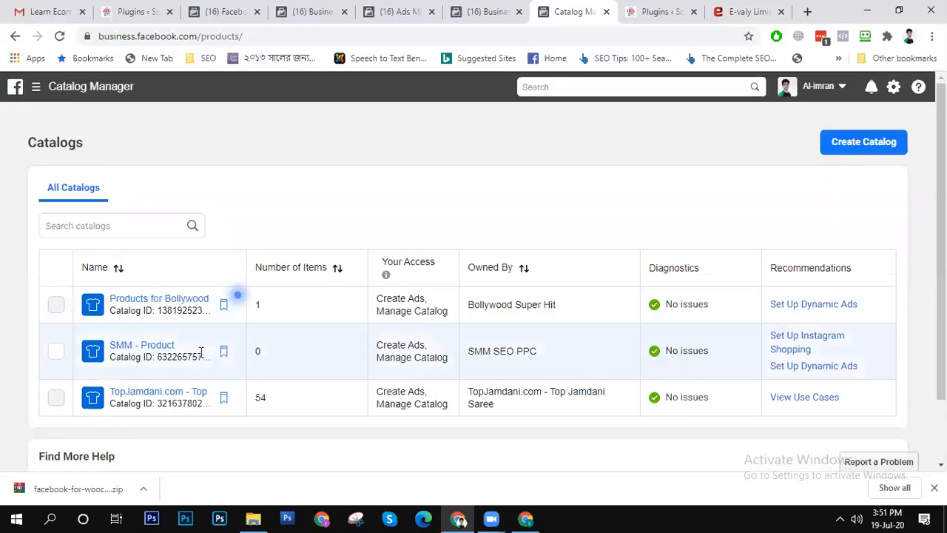
- Open the SMM - Product catalog, dismiss the catalog-finding tip, and look over its home page and configuration sections
click(101, 358)
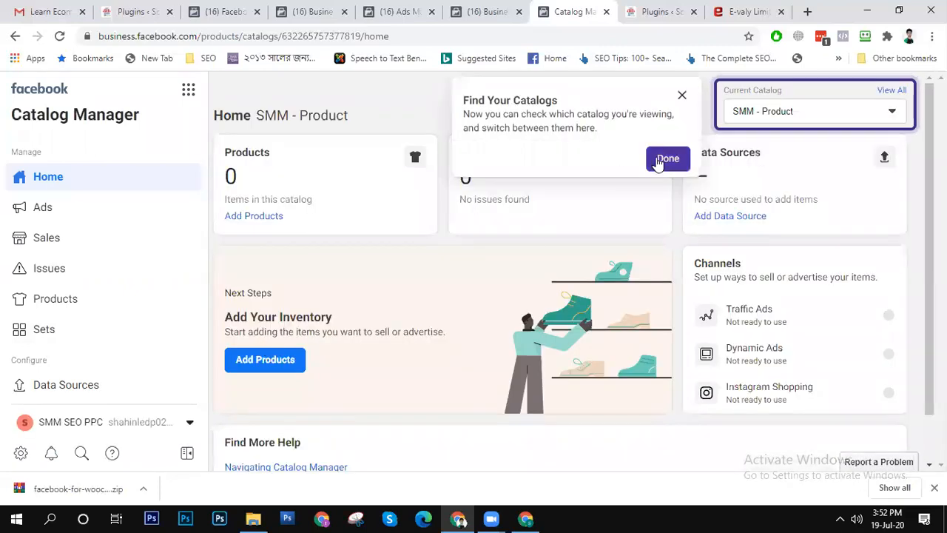
click(658, 160)
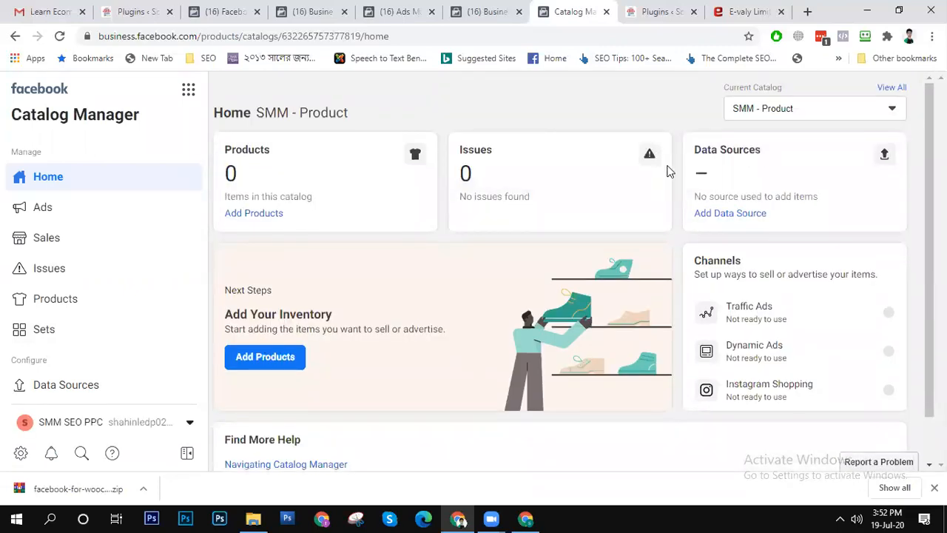
scroll(368, 333, down, 1)
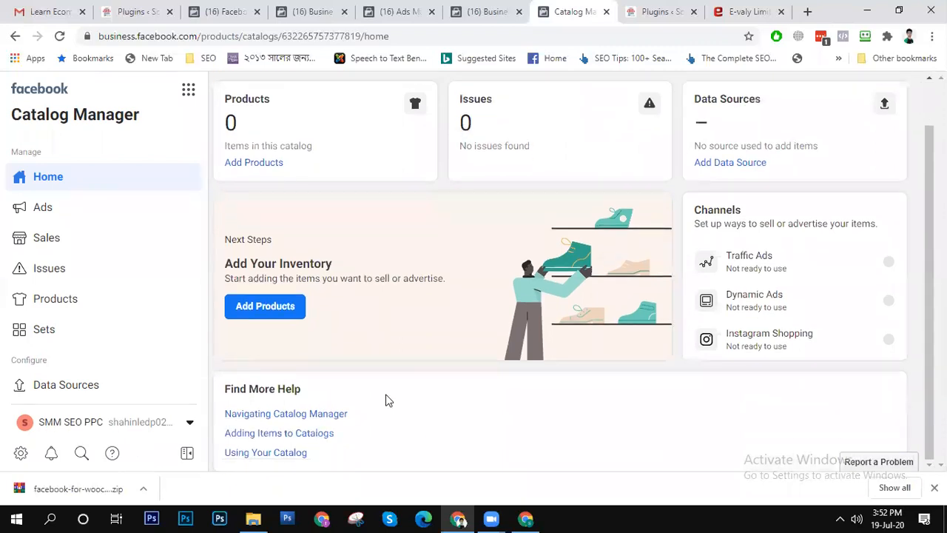
scroll(394, 421, up, 1)
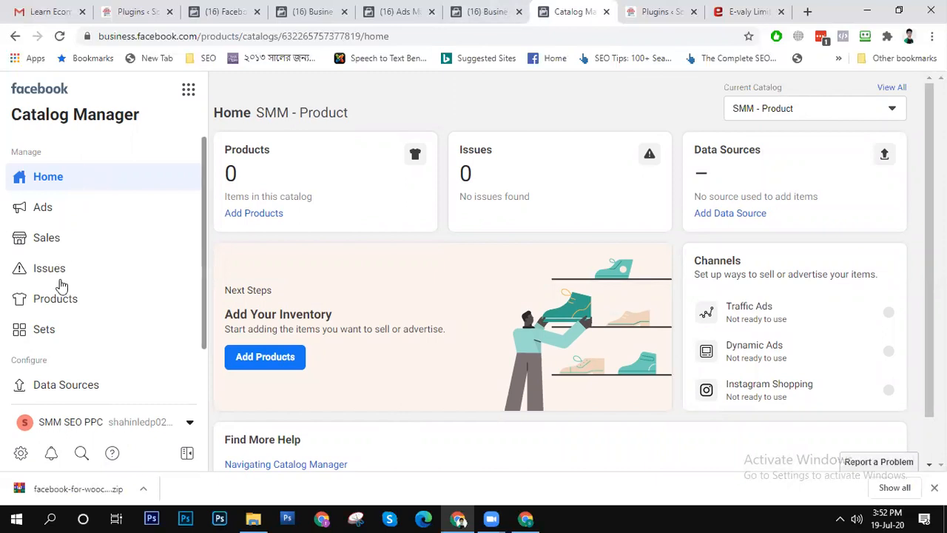
scroll(68, 359, down, 1)
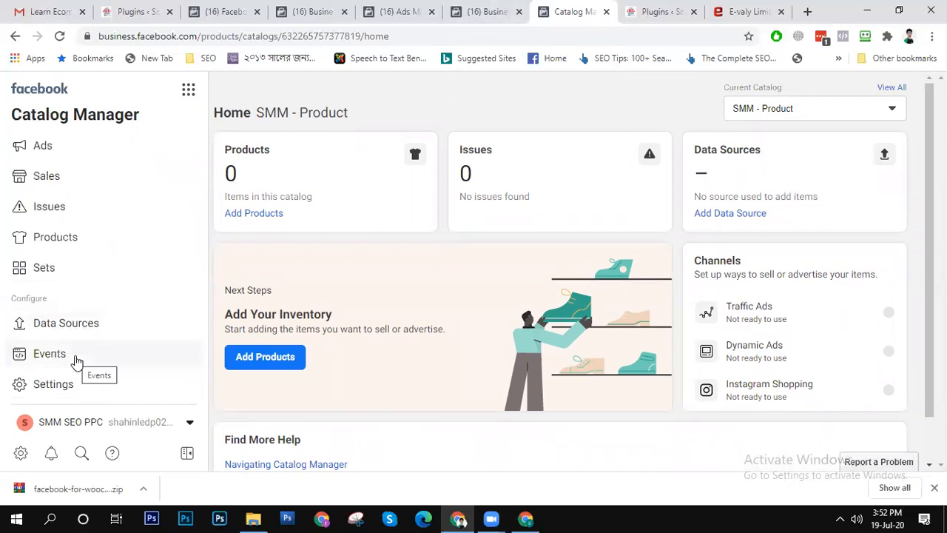
- View the Events page and the Data Sources page of the SMM - Product catalog
click(77, 361)
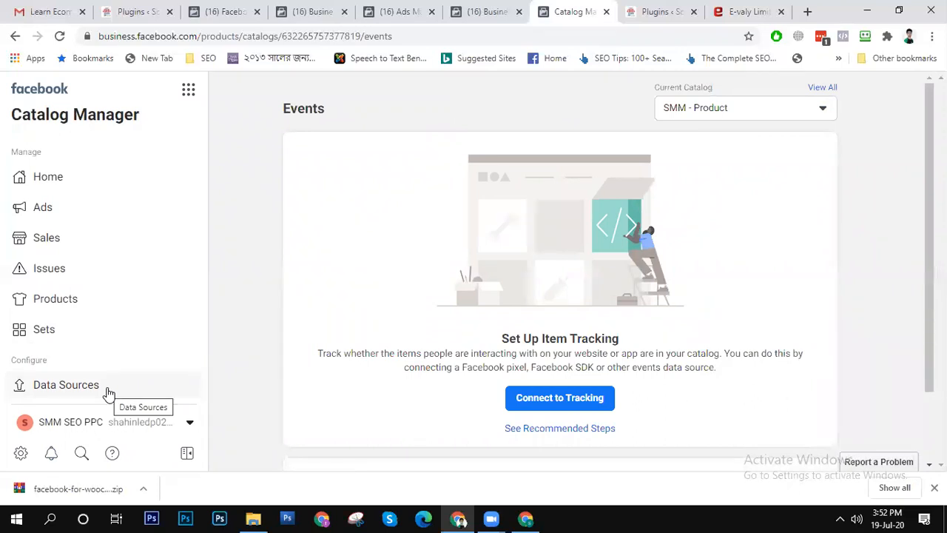
click(108, 392)
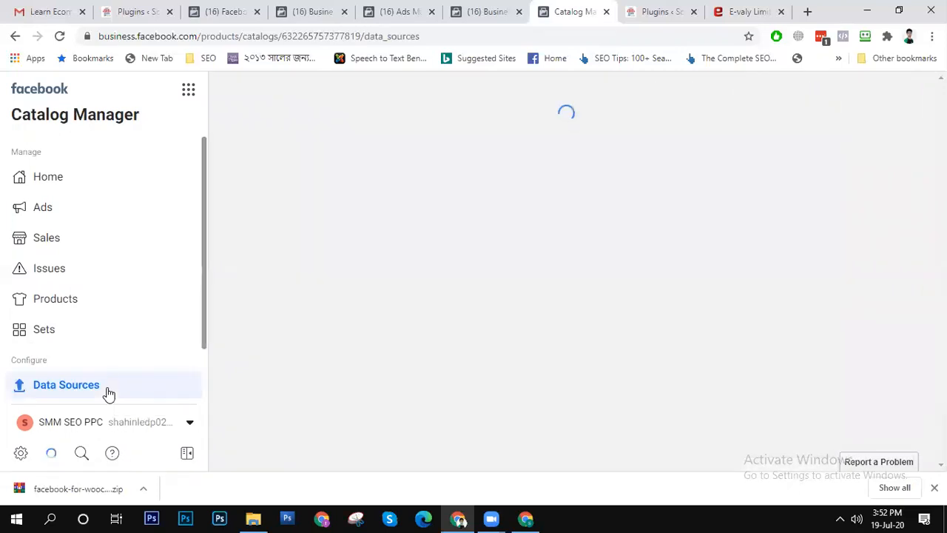
- Reselect the SMM SEO PPC business account and look over the SMM - Product catalog's home page
click(142, 427)
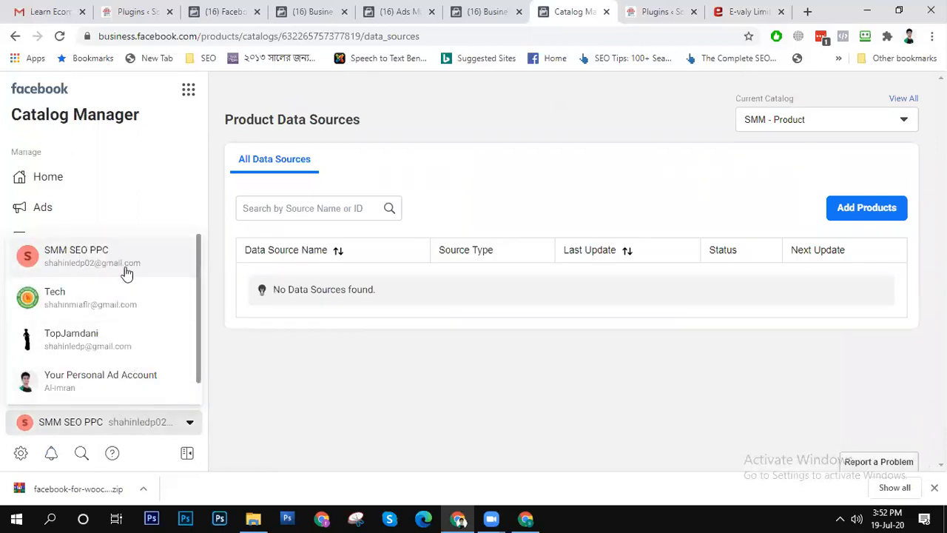
scroll(138, 338, down, 1)
scroll(144, 343, up, 1)
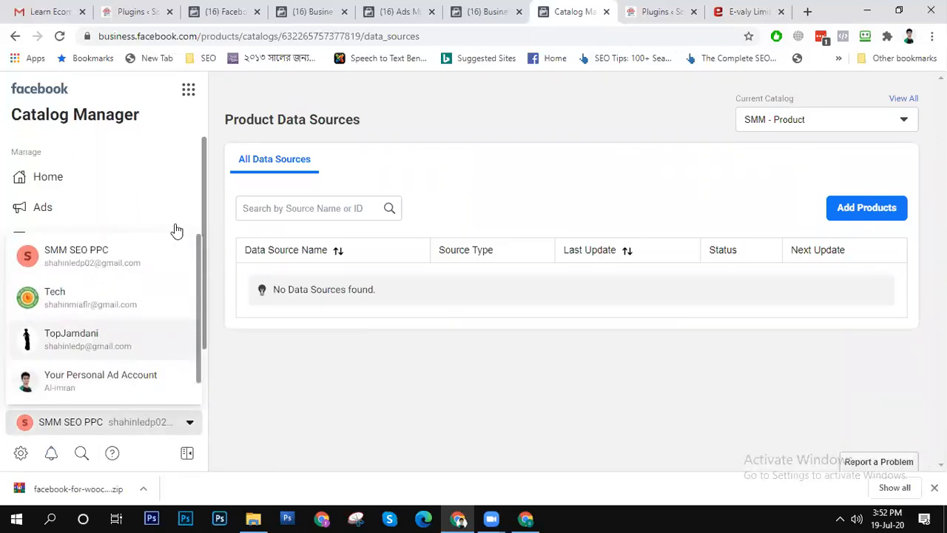
click(136, 258)
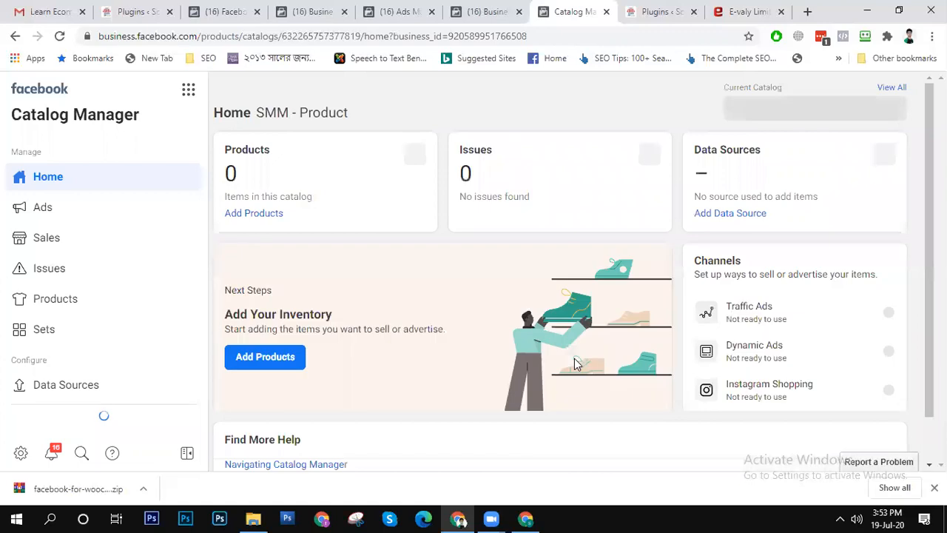
scroll(506, 364, down, 1)
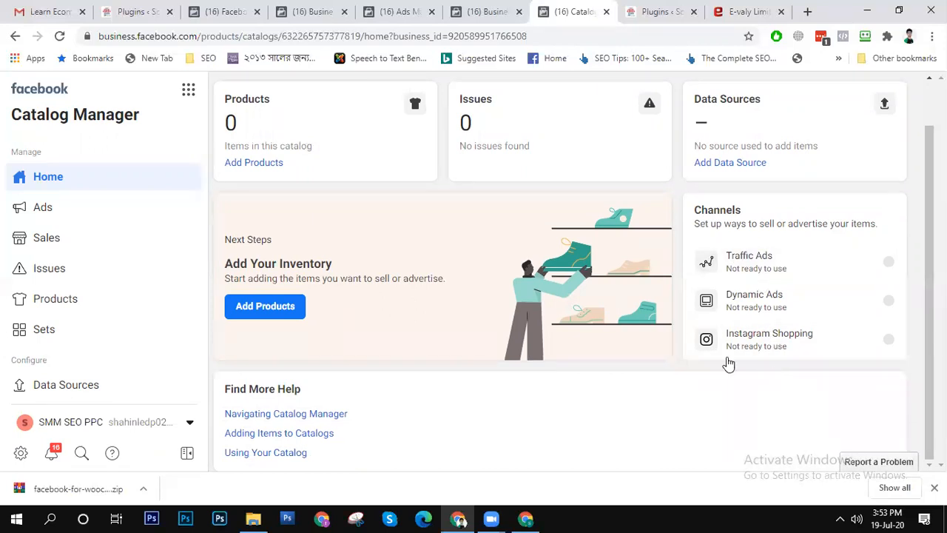
scroll(613, 342, up, 1)
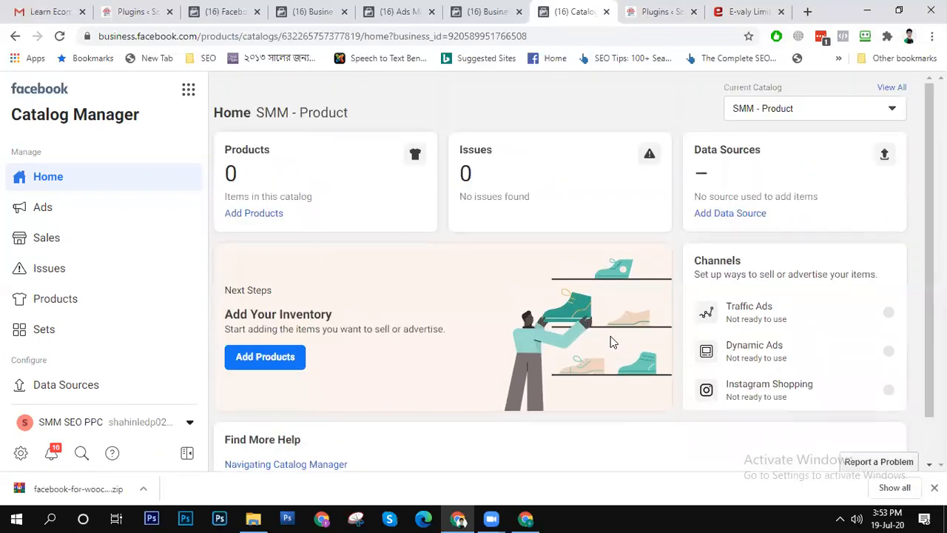
- Start adding a data source to the SMM - Product catalog with the Use a Pixel method
click(745, 214)
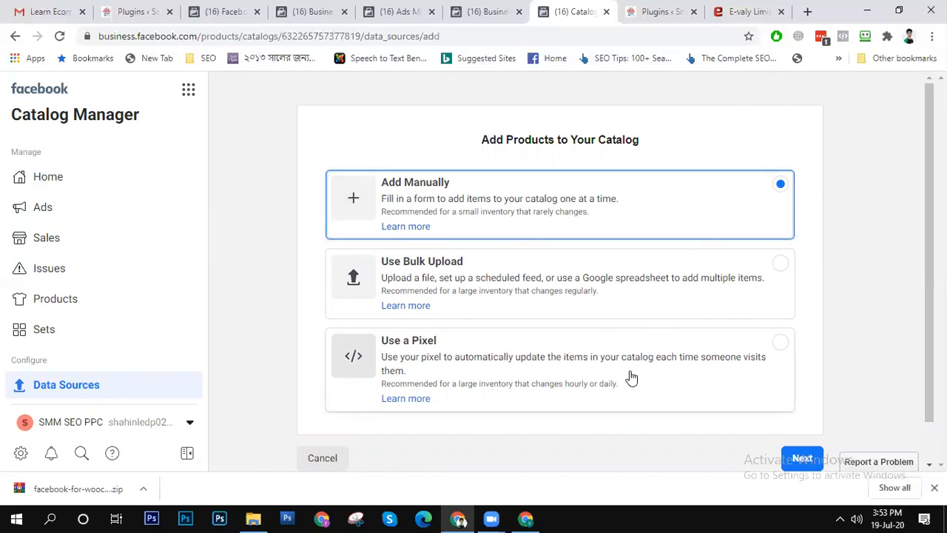
click(571, 367)
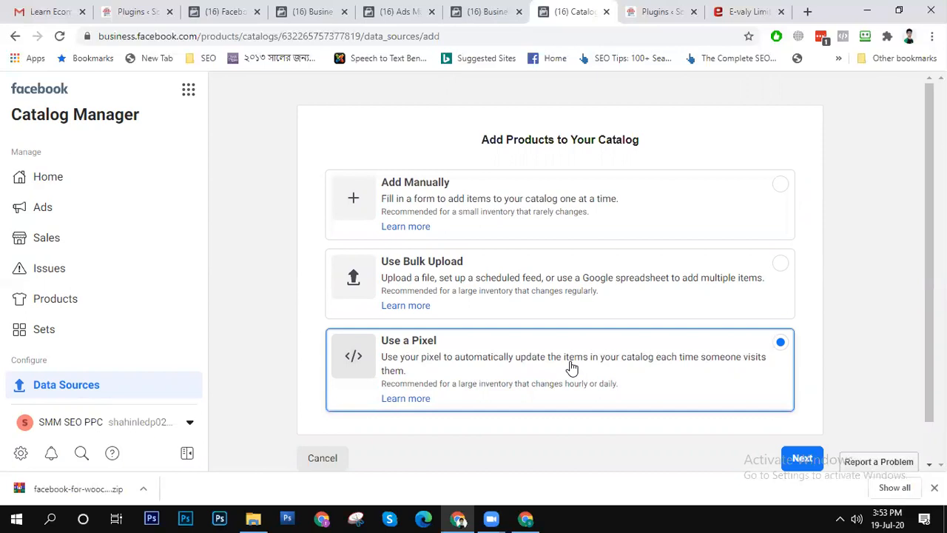
click(808, 461)
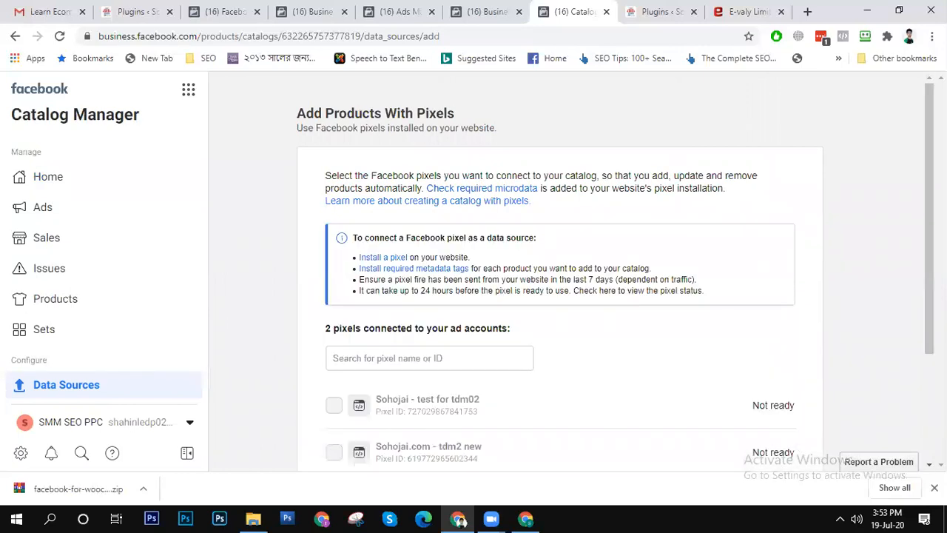
- Review the pixels offered for the catalog and open the help article on installing a pixel
scroll(917, 323, down, 2)
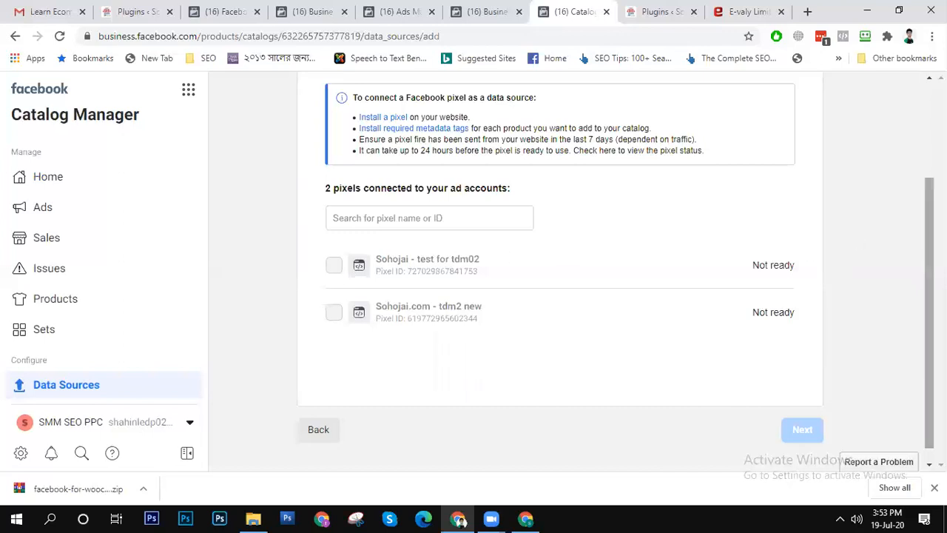
scroll(890, 212, up, 1)
click(427, 276)
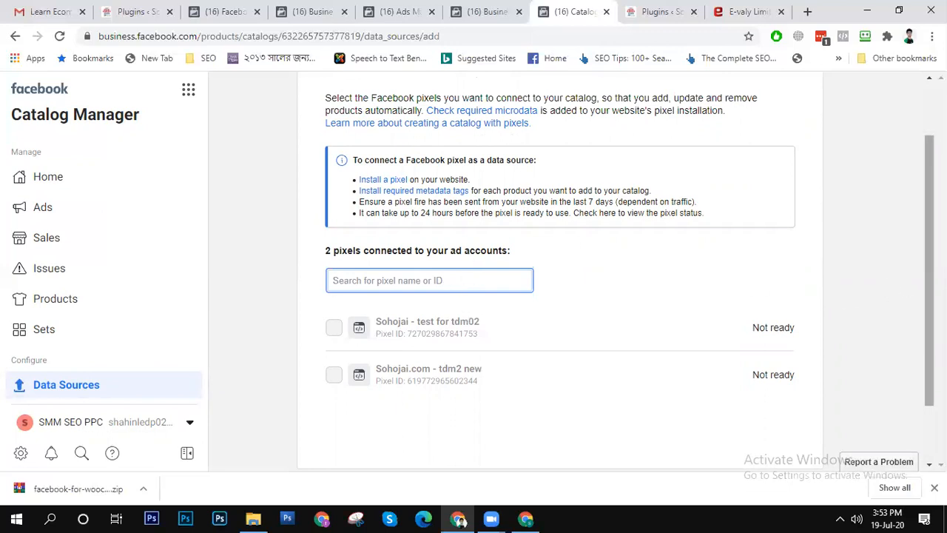
scroll(631, 198, up, 1)
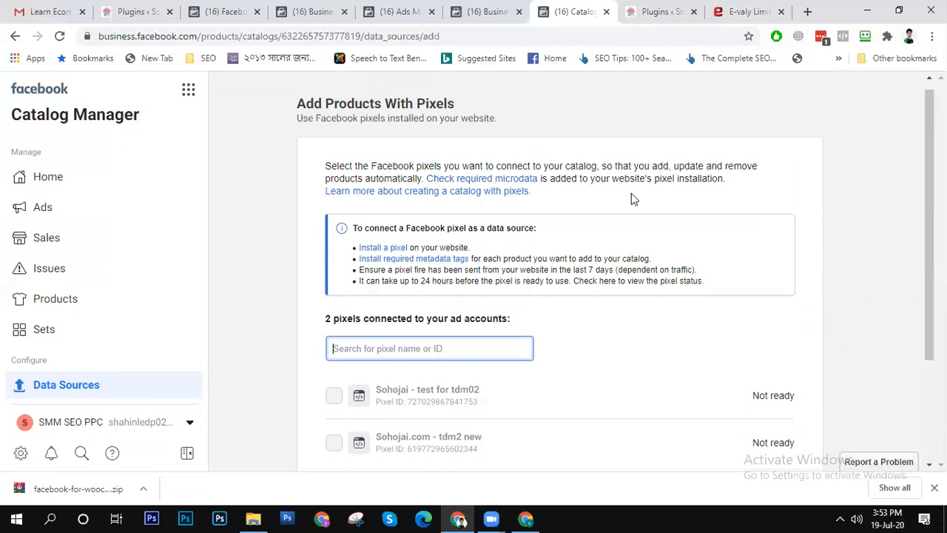
click(379, 249)
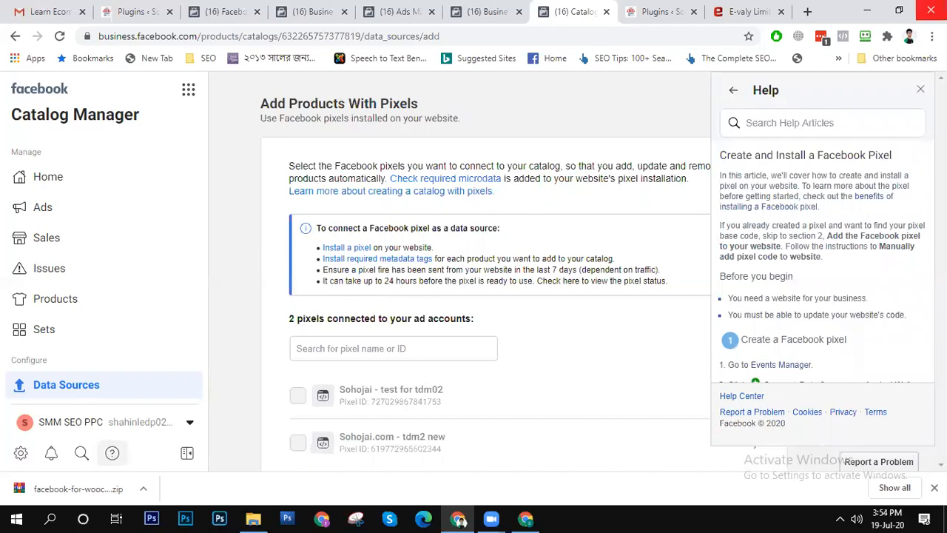
- Open the Sohojai Online Shop site from its WordPress admin in a new tab and inspect the home page with Facebook Pixel Helper
click(640, 6)
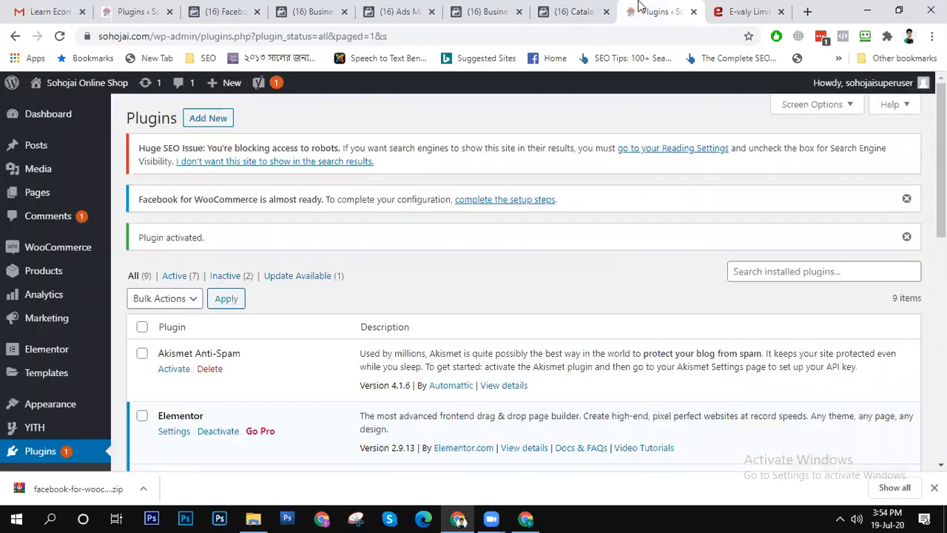
mouse_move(96, 85)
right_click(98, 109)
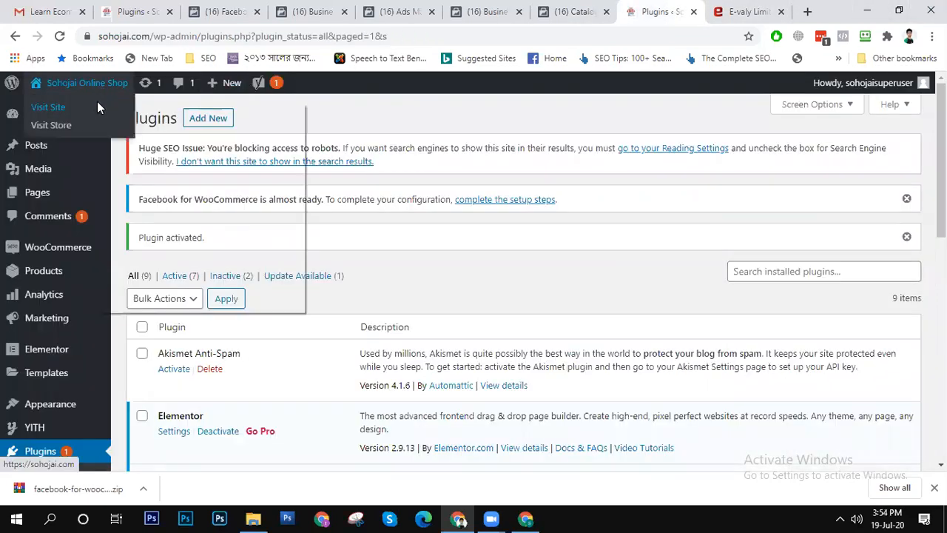
click(131, 112)
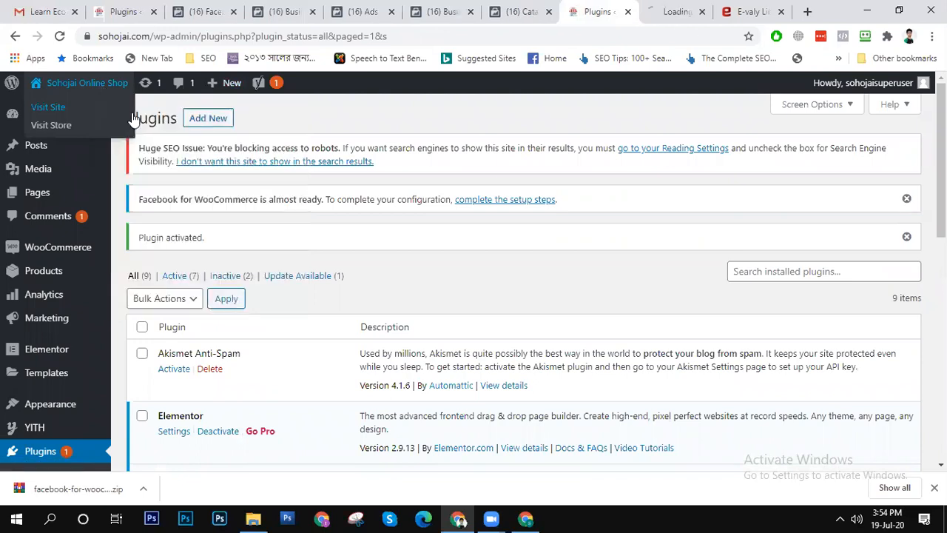
click(659, 9)
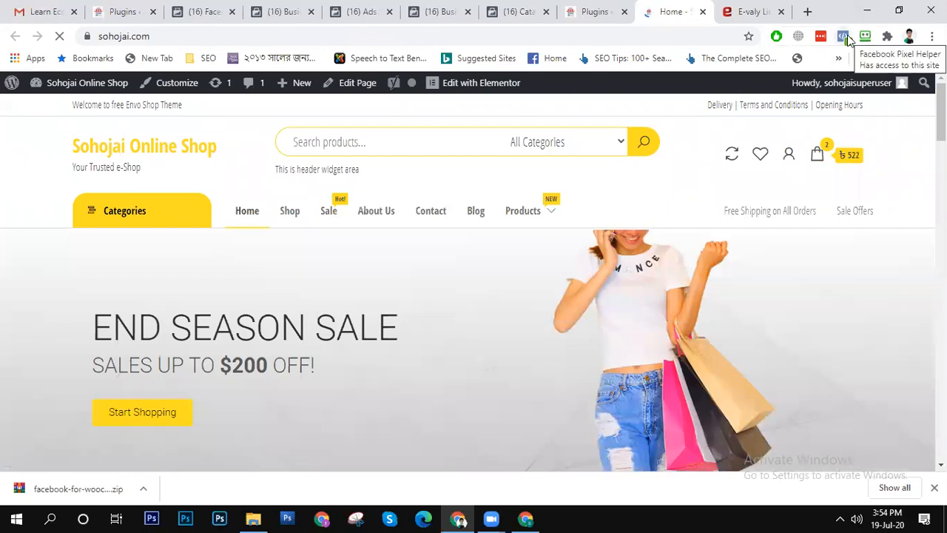
click(847, 35)
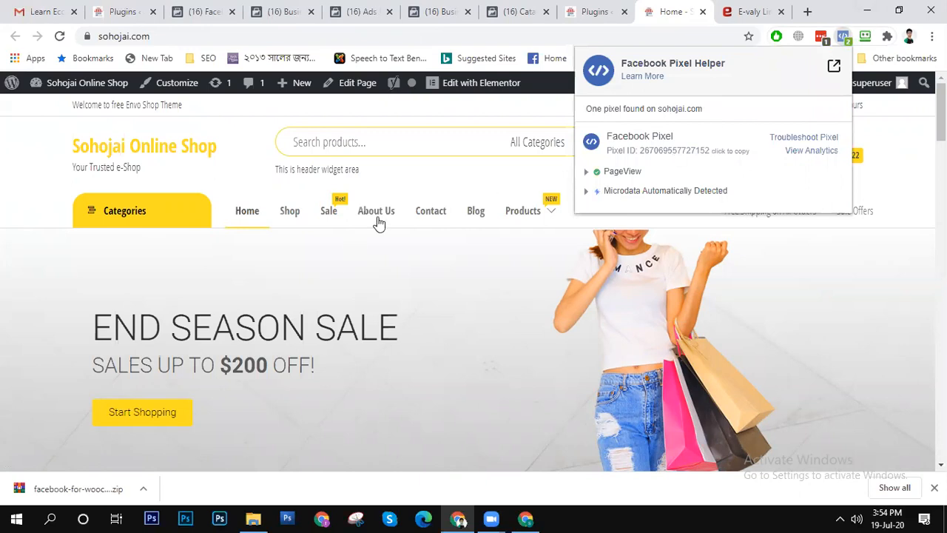
- Open the store's Shop page and inspect its pixel events with Facebook Pixel Helper
click(291, 213)
click(291, 214)
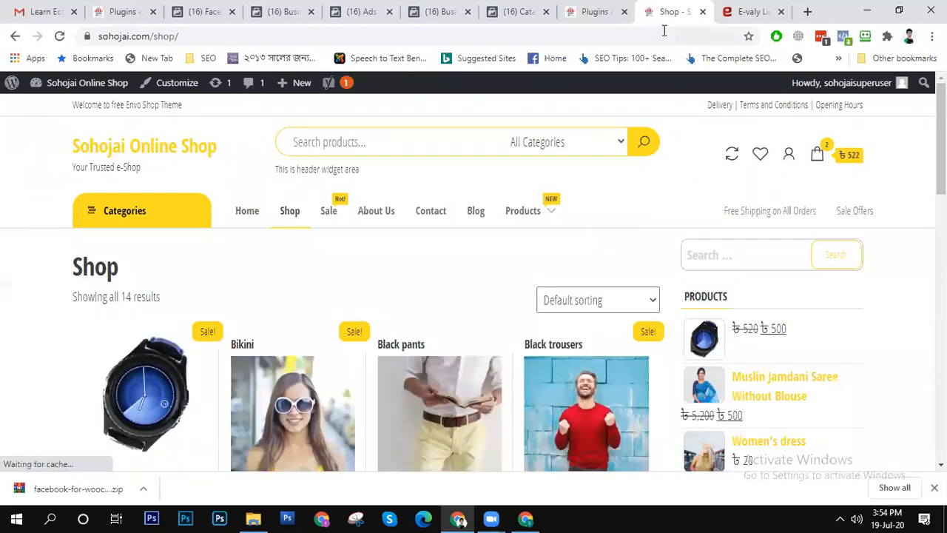
click(844, 37)
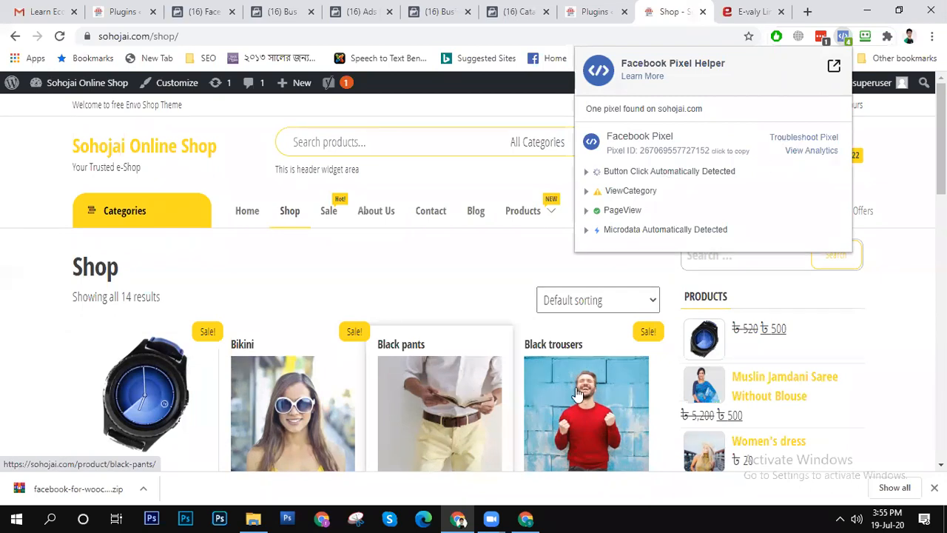
- Open the Black pants product, inspect its pixel events with Facebook Pixel Helper, and look over the product page
click(429, 397)
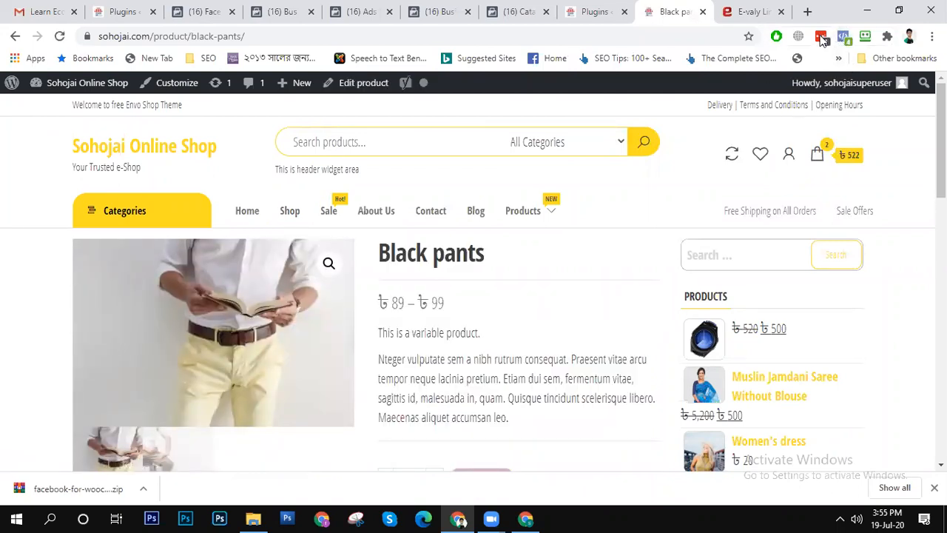
click(844, 36)
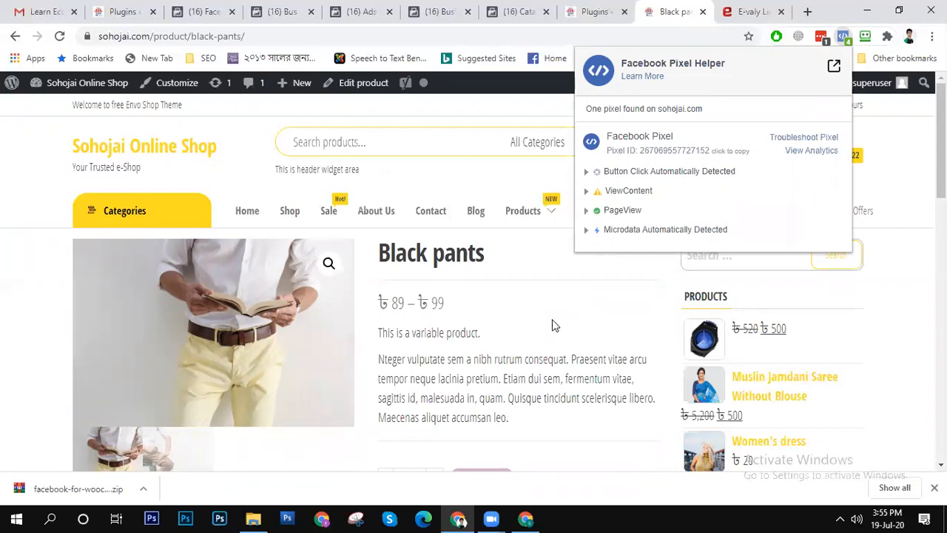
click(502, 328)
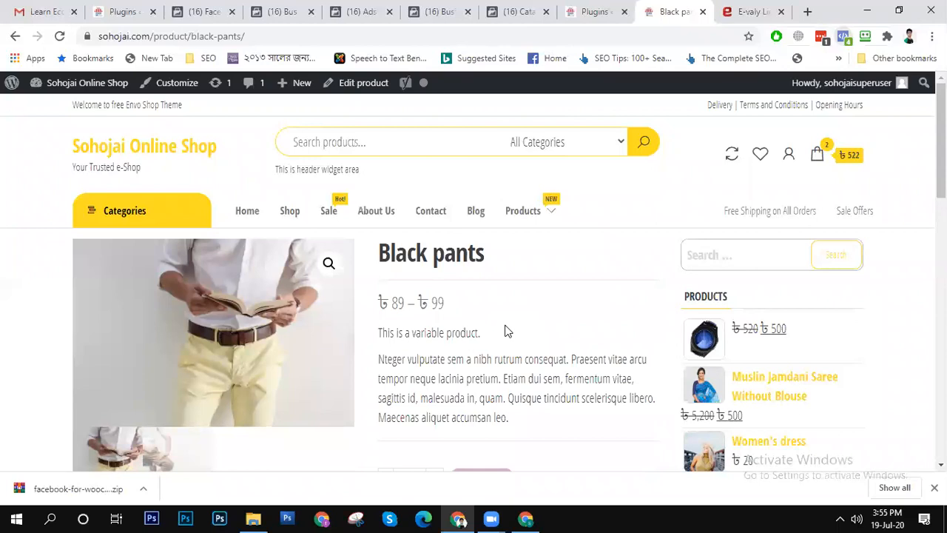
scroll(515, 331, down, 10)
scroll(518, 325, up, 8)
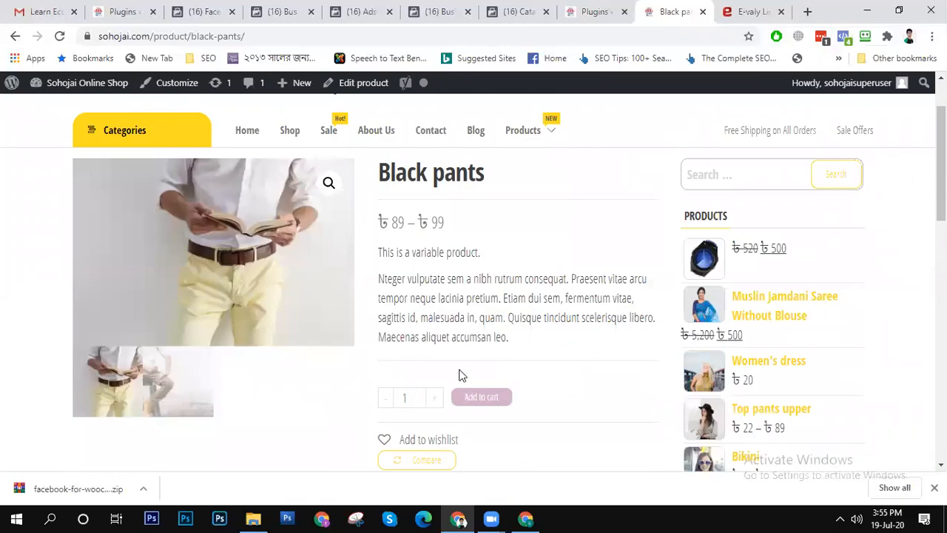
- Open the Muslin Jamdani Saree Without Blouse product and try to add its Multi color variant to the cart
click(786, 317)
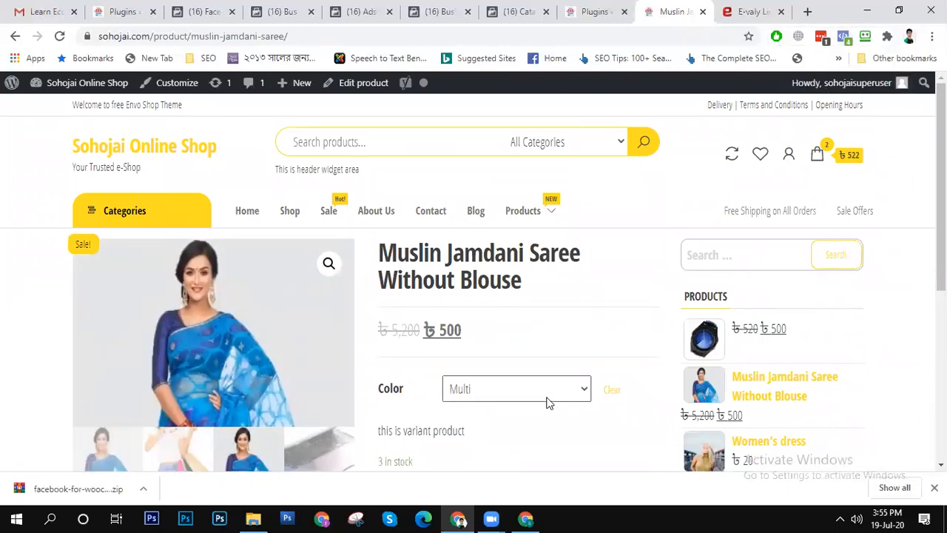
scroll(548, 402, down, 4)
scroll(524, 393, up, 4)
click(541, 345)
click(541, 346)
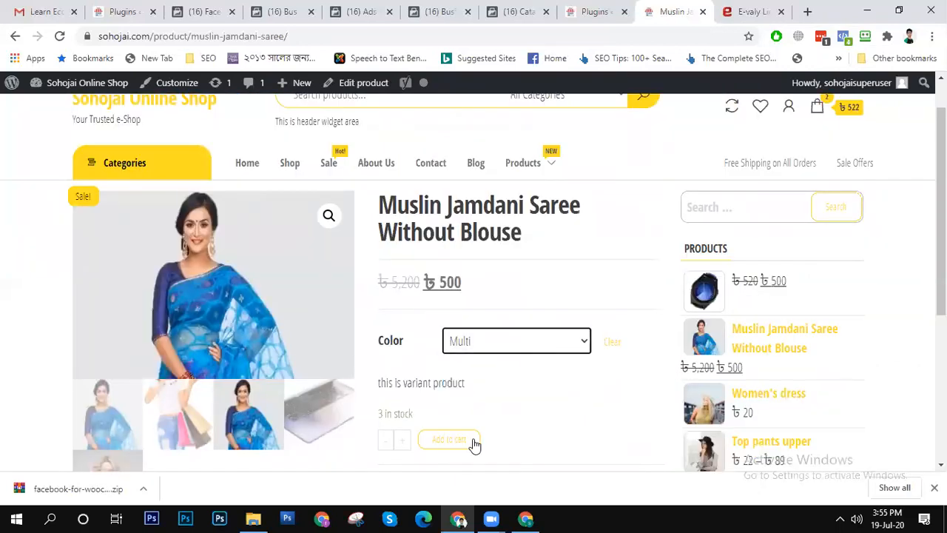
click(447, 441)
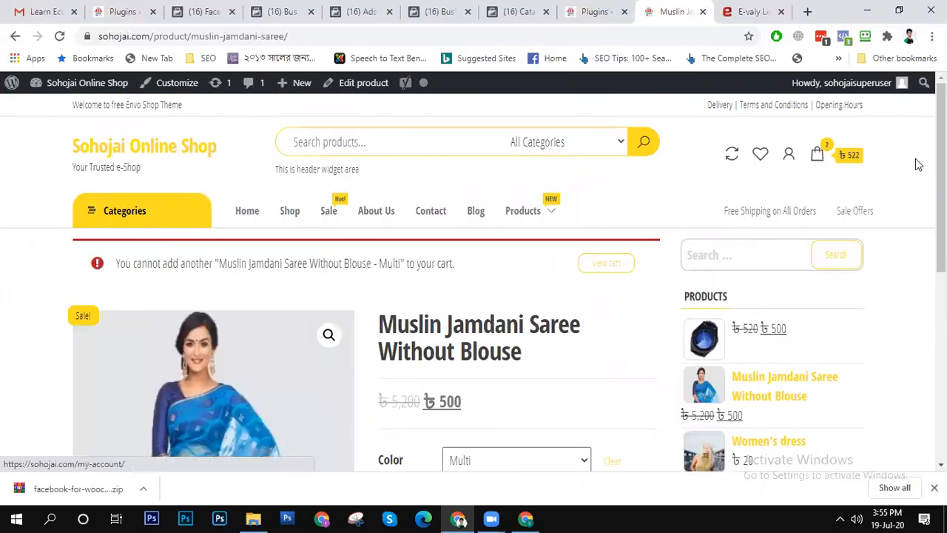
- Inspect the pixel events with Facebook Pixel Helper on the saree product page and on the cart page
click(844, 36)
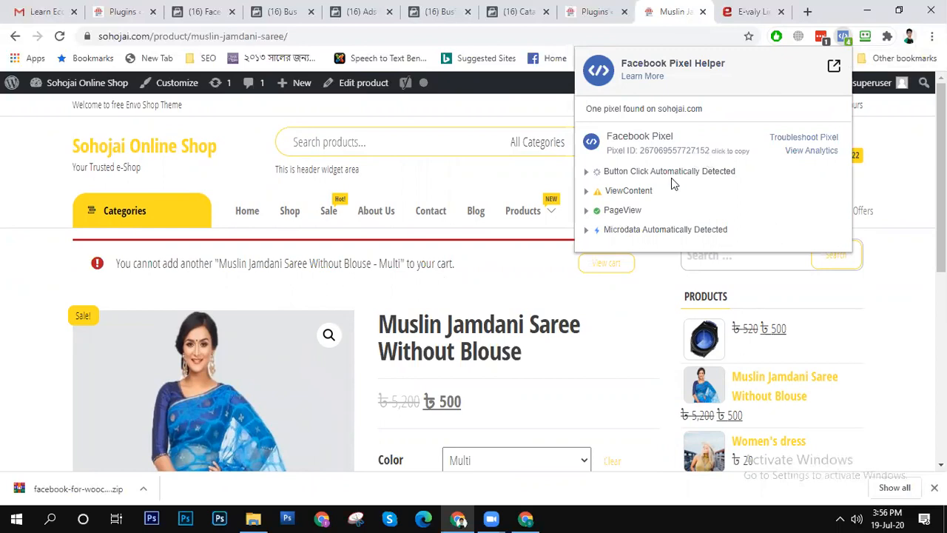
click(476, 303)
scroll(481, 302, down, 6)
scroll(482, 300, up, 6)
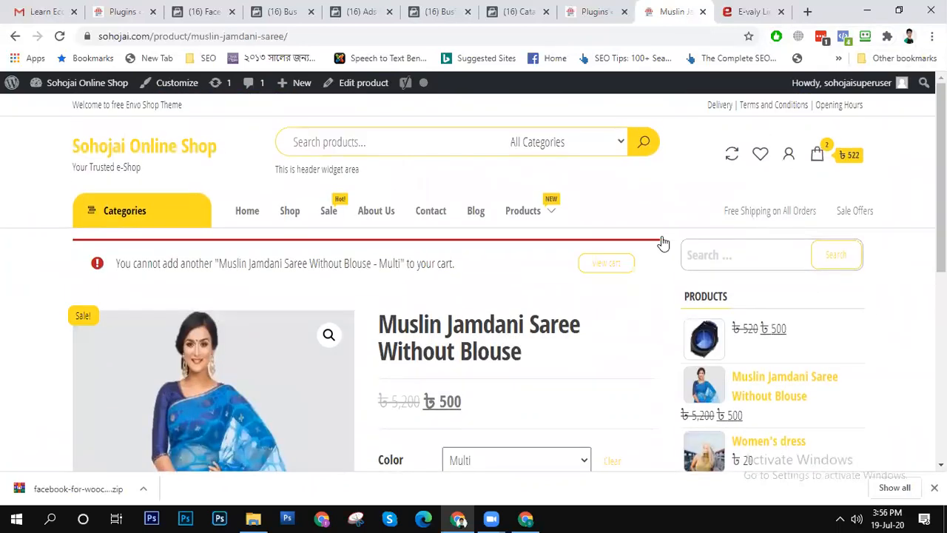
click(818, 158)
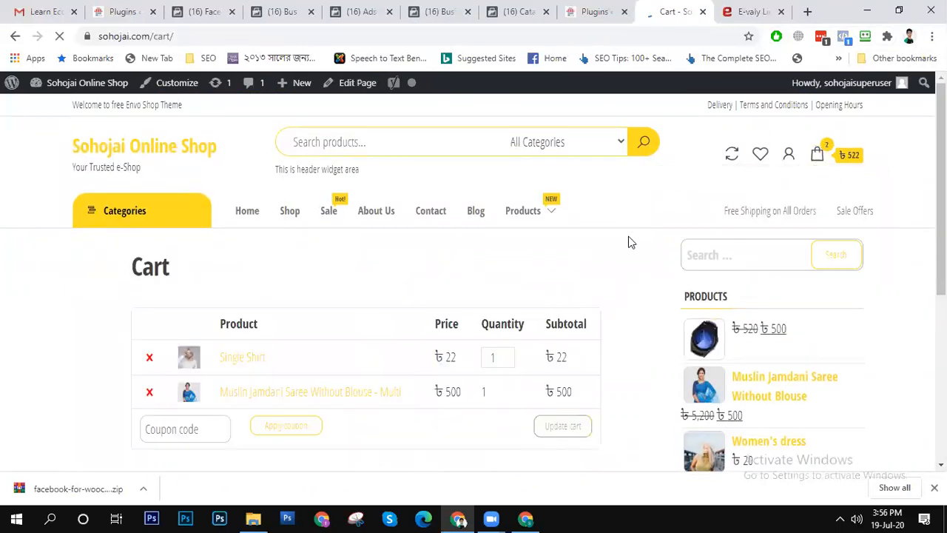
click(845, 37)
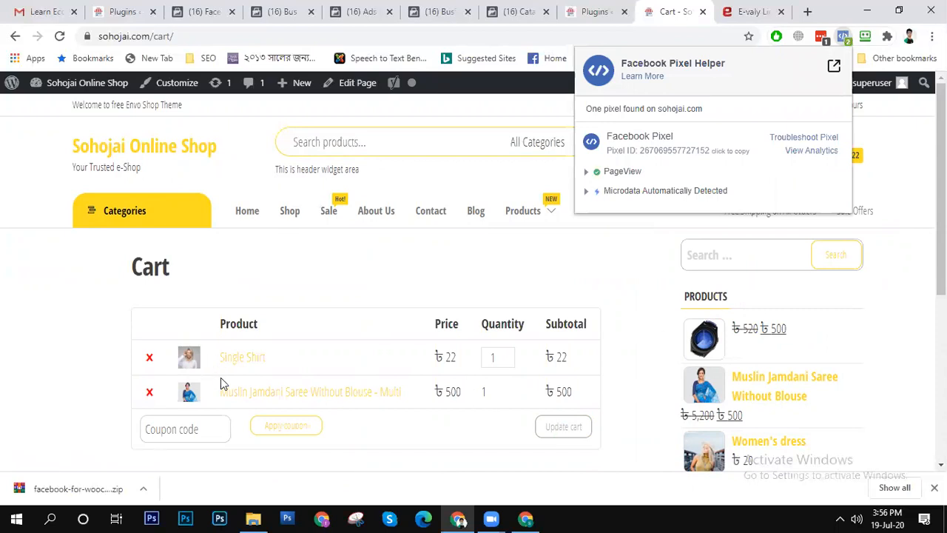
- Remove Single Shirt from the cart and recheck the cart page's pixel events with Facebook Pixel Helper
click(149, 357)
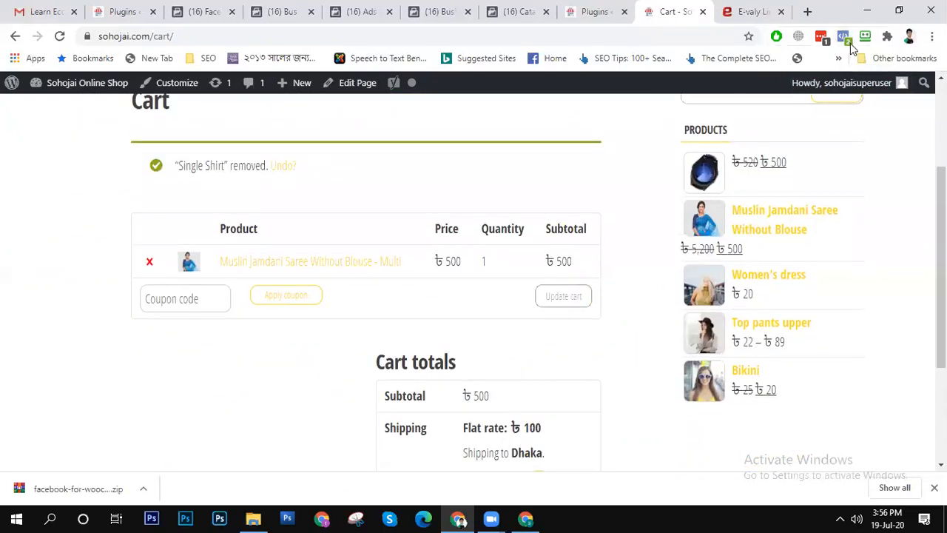
click(848, 40)
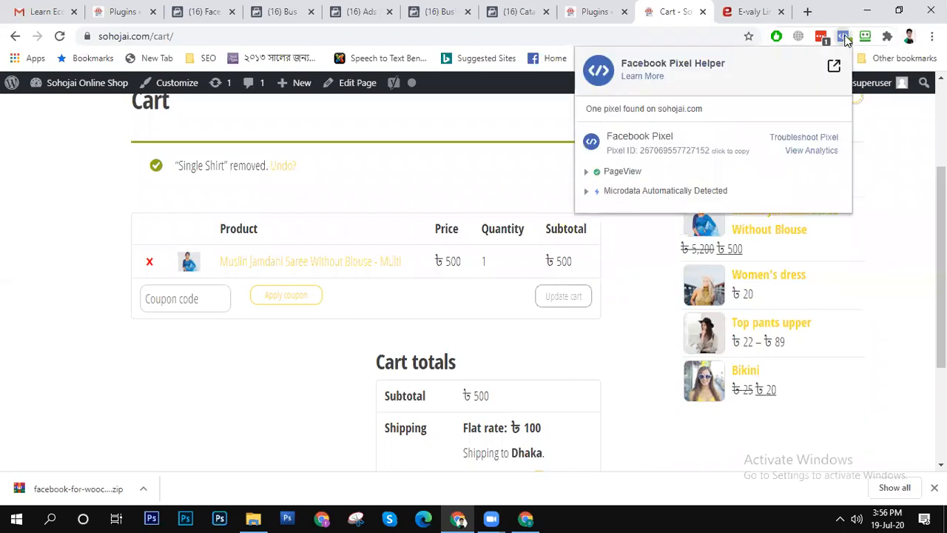
click(14, 332)
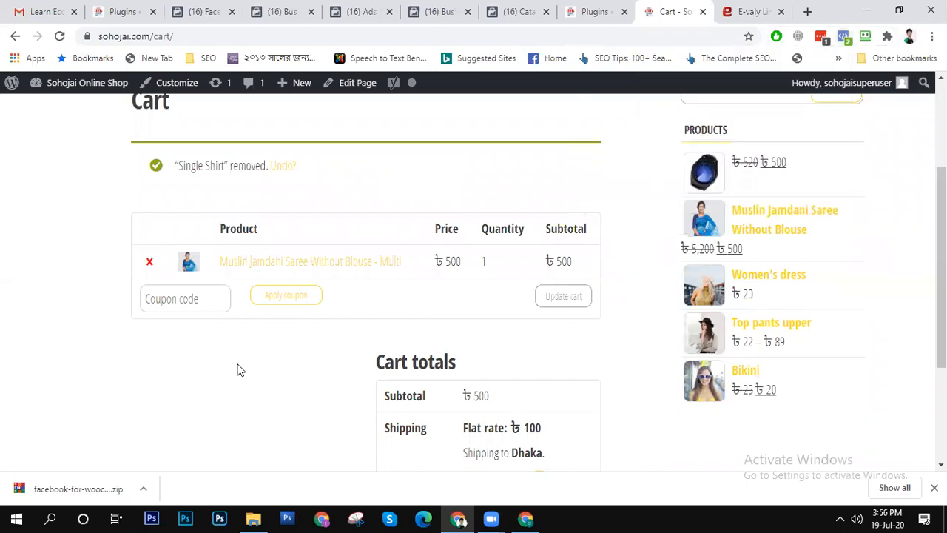
- Proceed from the cart to checkout and inspect the checkout page's pixel events with Facebook Pixel Helper
scroll(241, 368, down, 3)
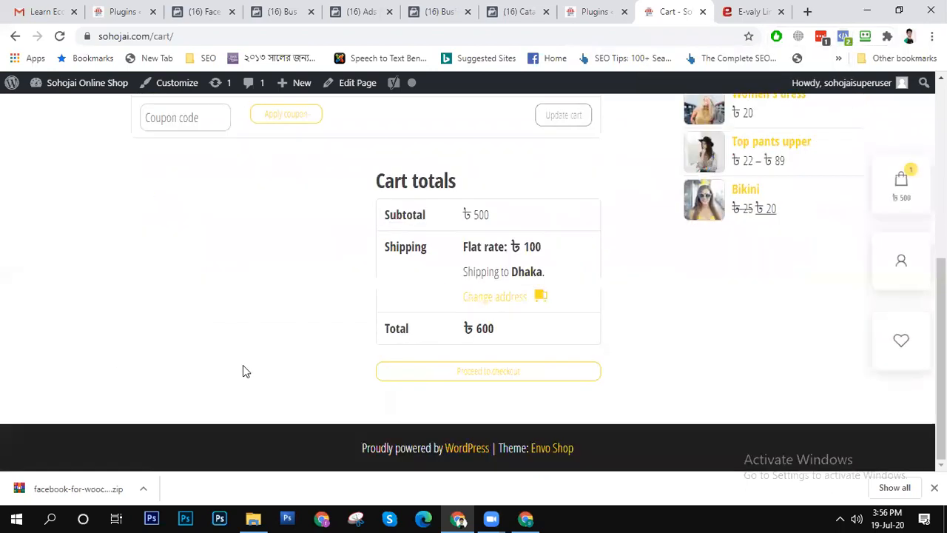
click(507, 377)
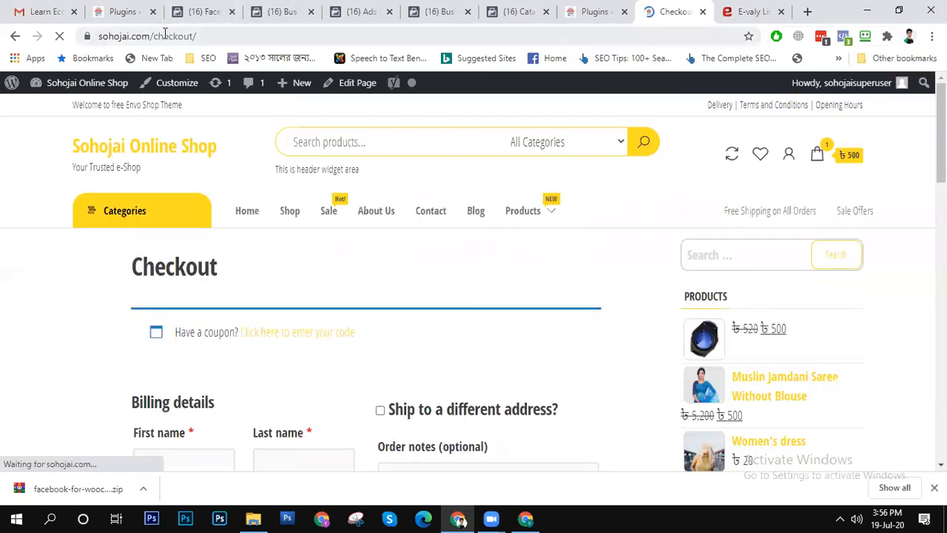
click(845, 39)
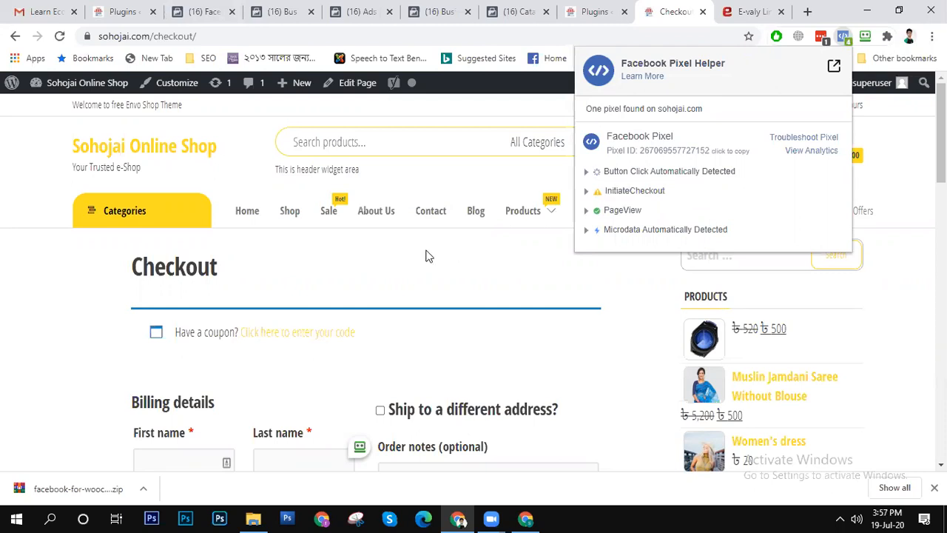
scroll(399, 229, down, 8)
scroll(444, 237, up, 10)
scroll(471, 238, down, 5)
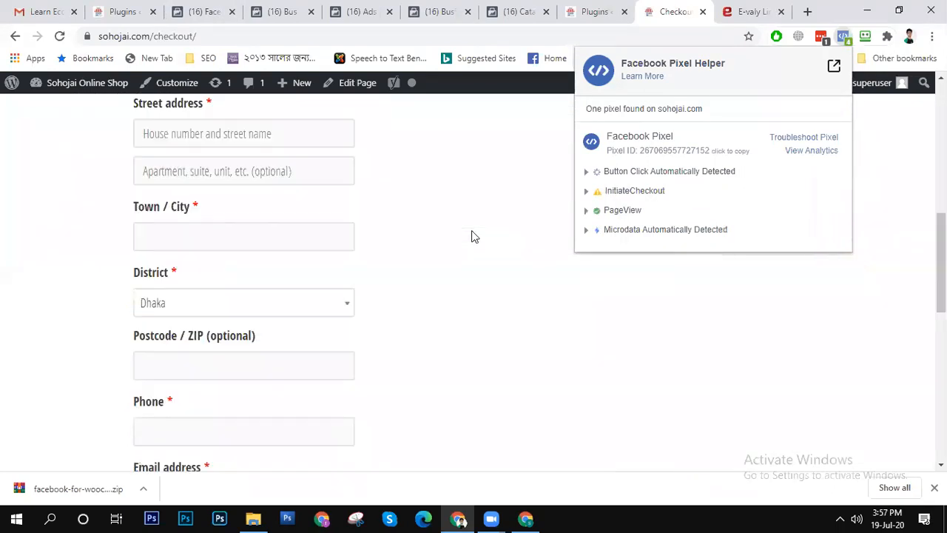
scroll(493, 206, up, 6)
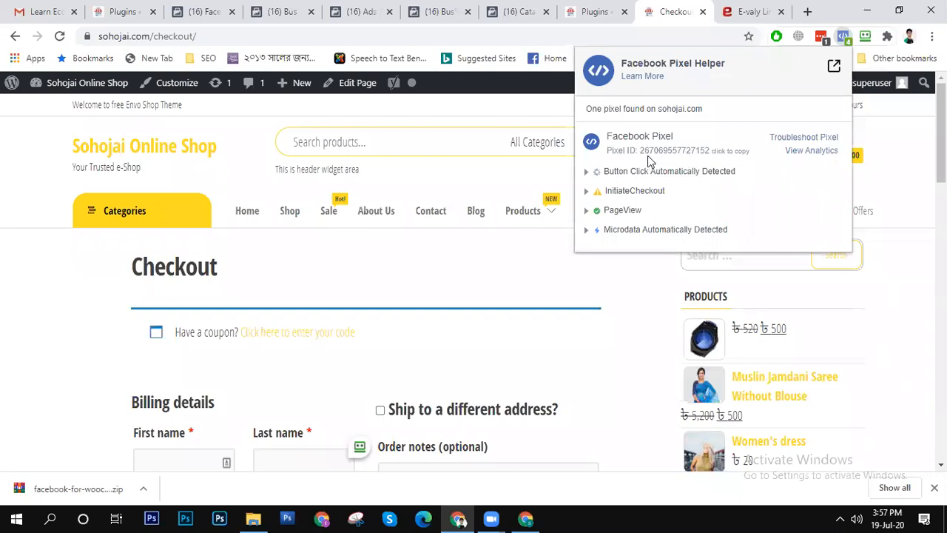
- Open Facebook Analytics and the pixel troubleshooting page from Facebook Pixel Helper, and choose the SMM SEO PPC business in Analytics
click(805, 155)
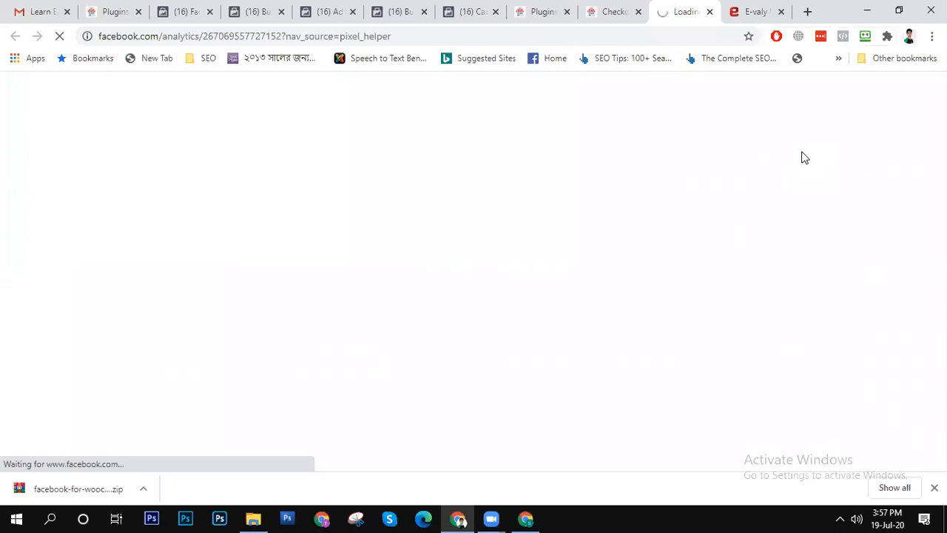
click(615, 11)
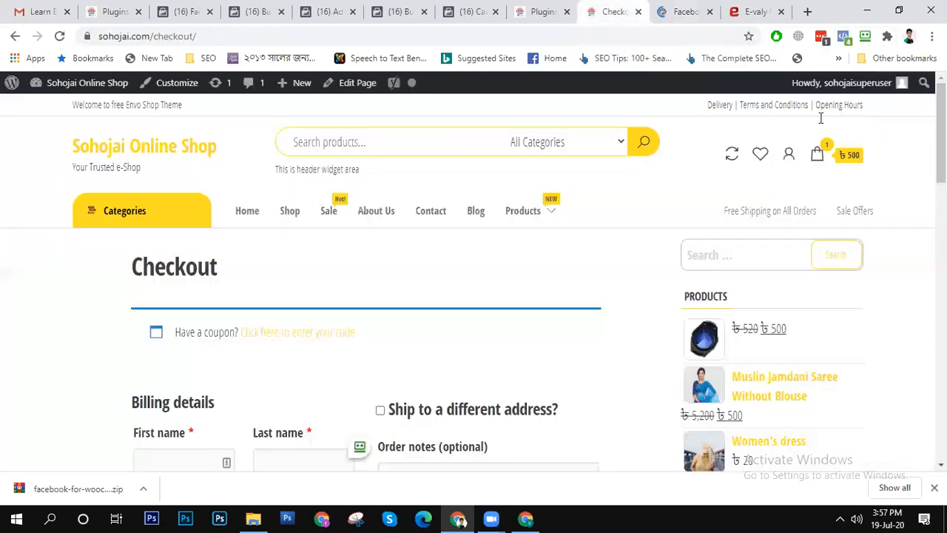
click(843, 36)
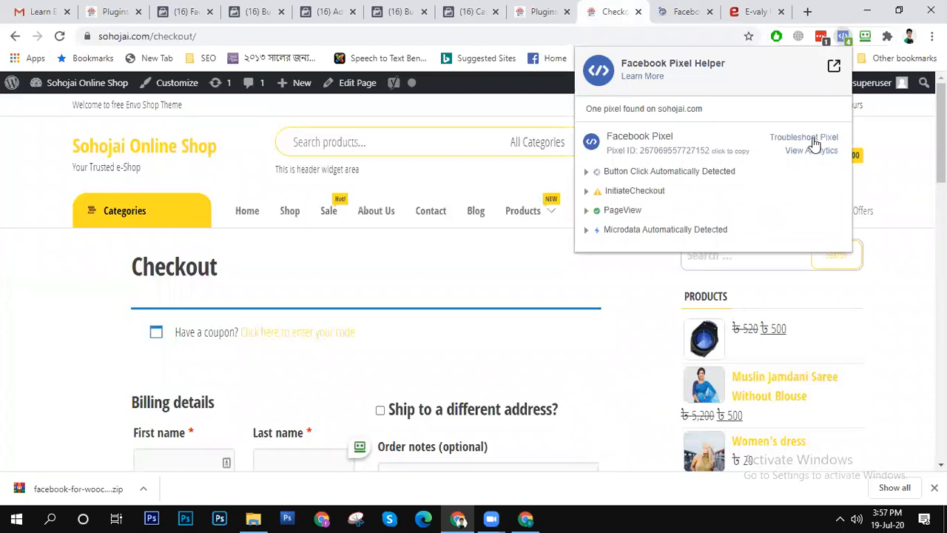
click(814, 138)
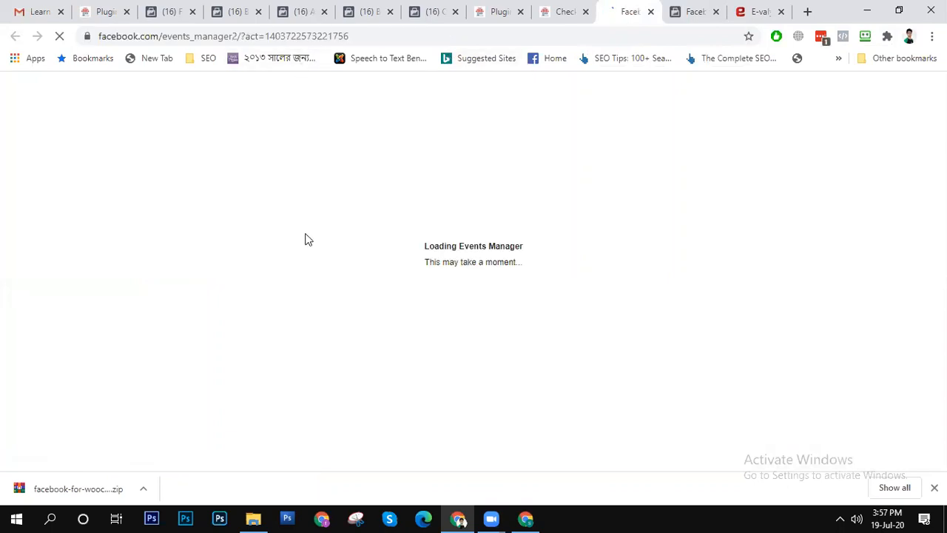
click(687, 9)
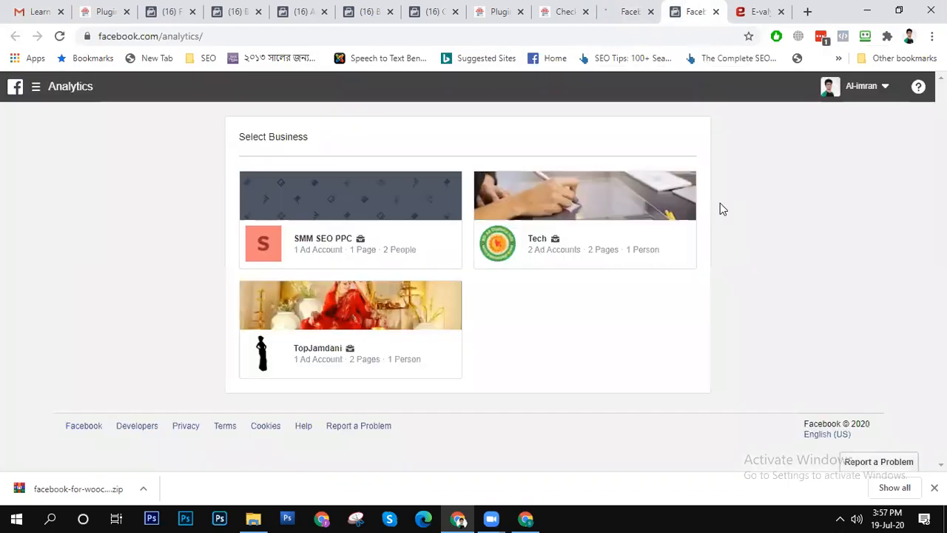
click(342, 215)
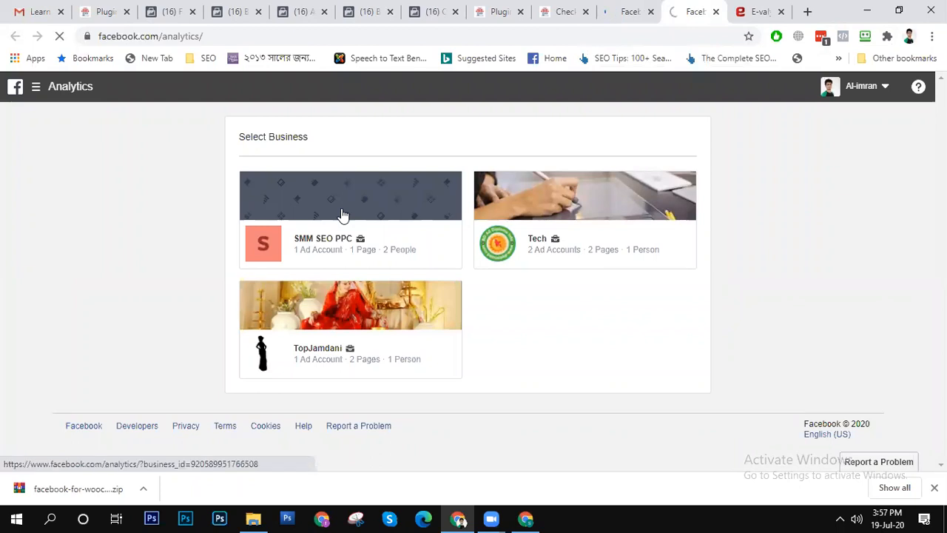
- Return to Events Manager and switch it to the ad account listed under the SMM SEO PPC business
click(624, 10)
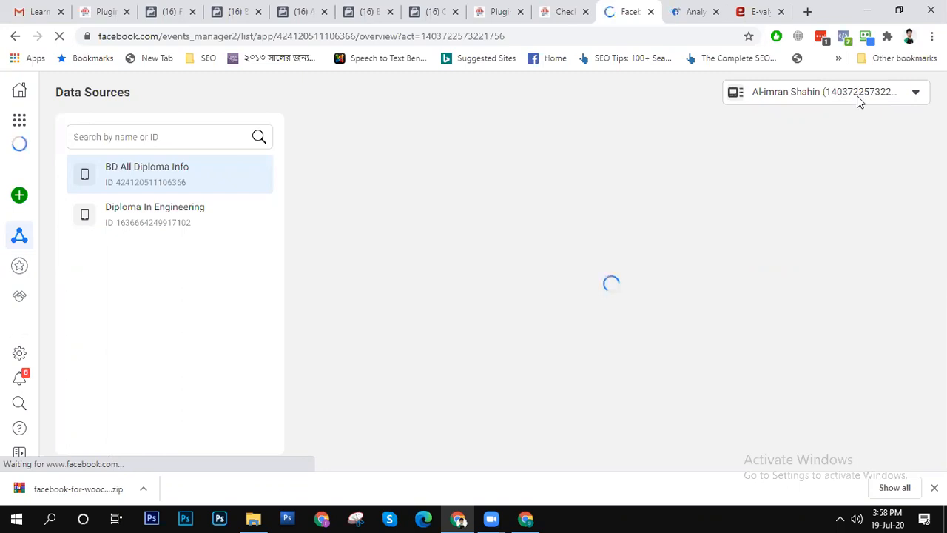
click(854, 90)
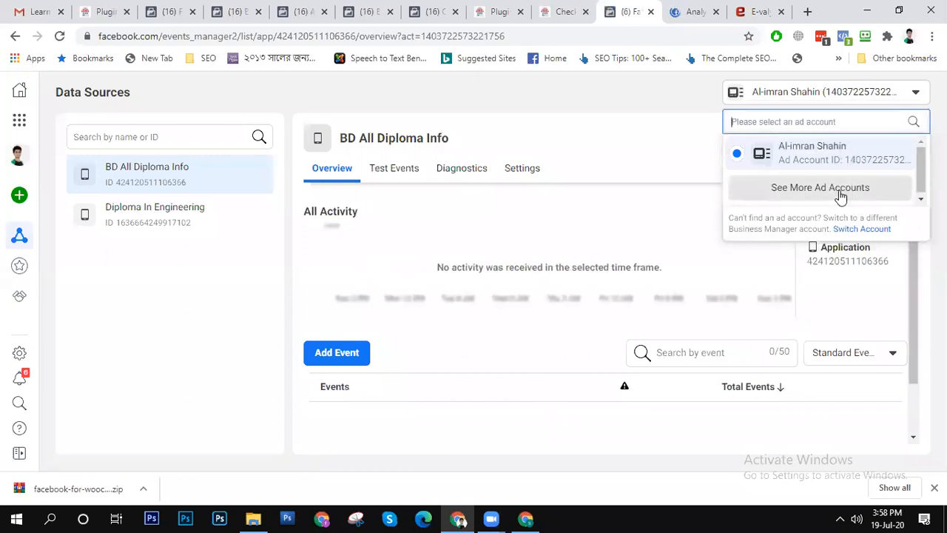
click(841, 190)
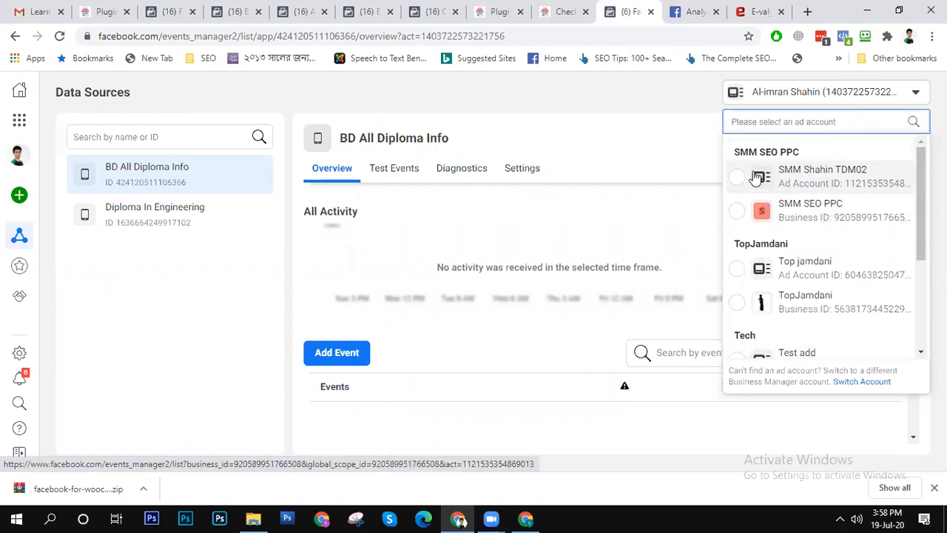
click(841, 185)
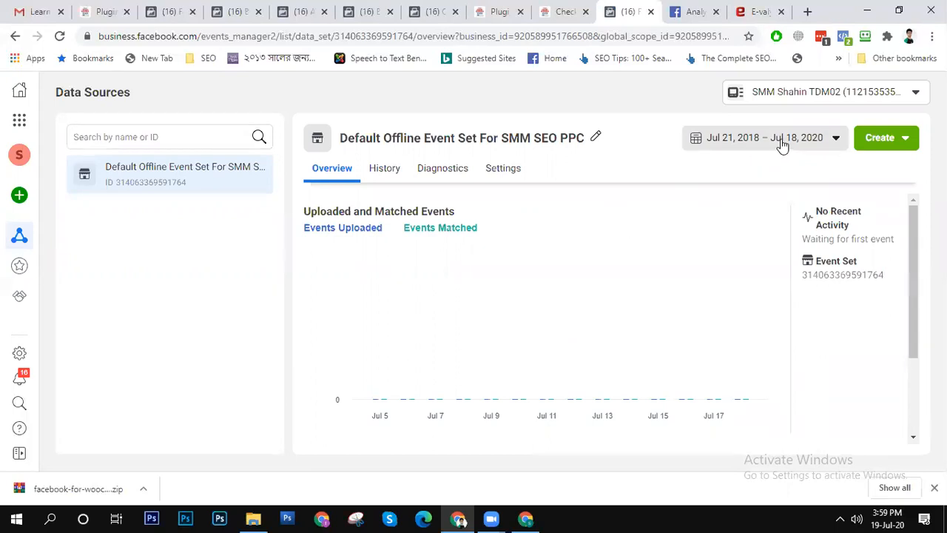
- Review the ad account choices and set the date range of the SMM SEO PPC offline event set to Today
click(896, 96)
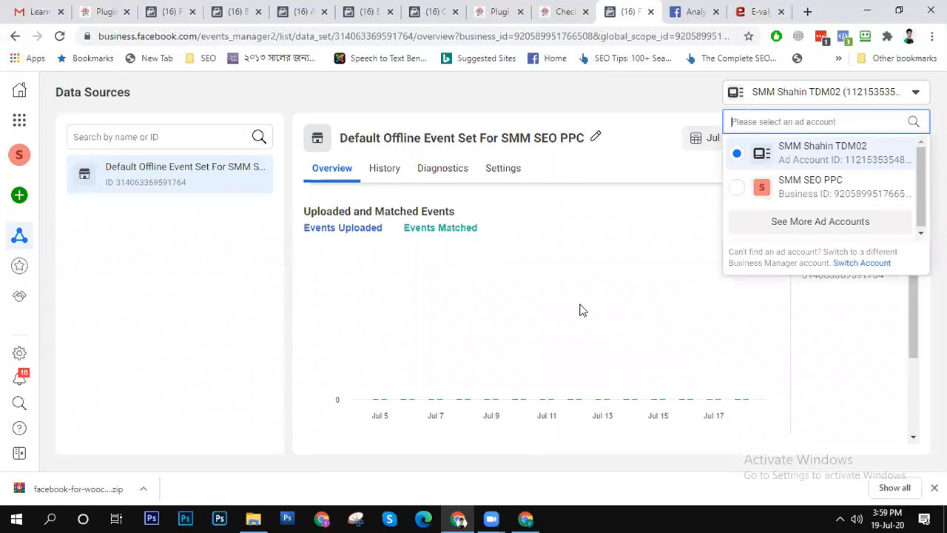
click(618, 167)
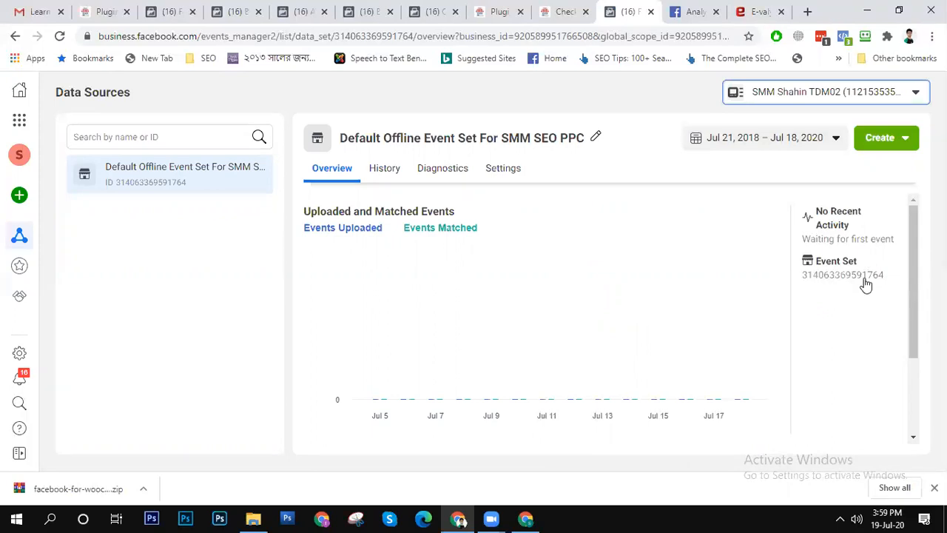
click(813, 144)
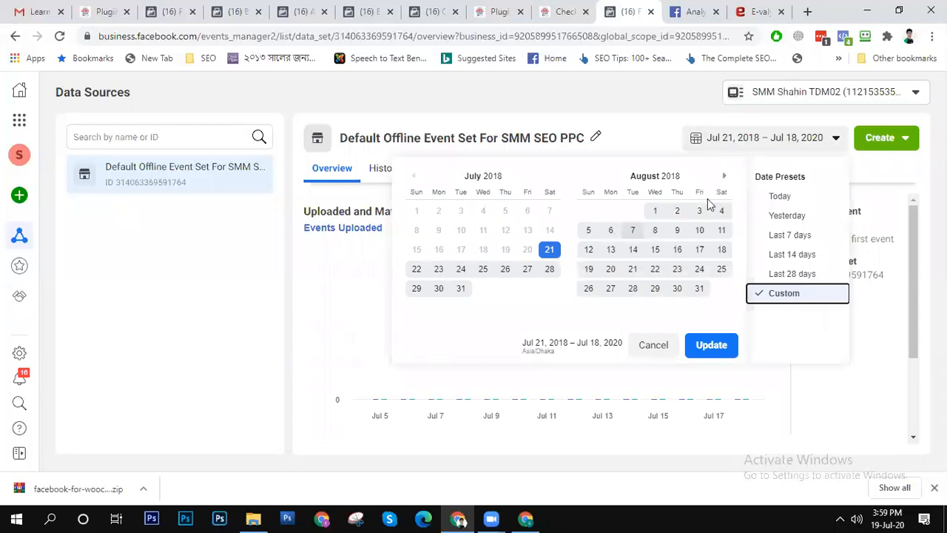
click(782, 197)
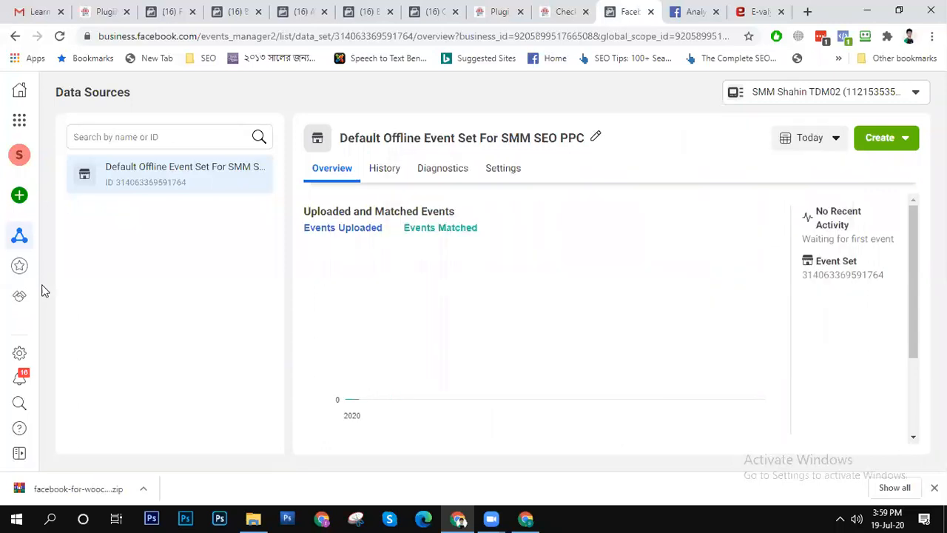
mouse_move(23, 327)
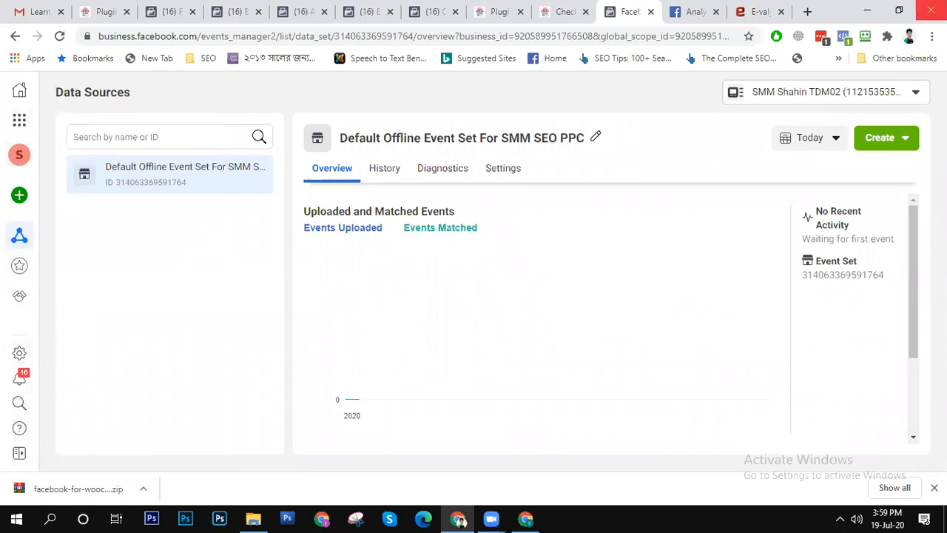
- Open the Sohojai - test for tdm02 pixel in Facebook Analytics and set its date range to Today
click(688, 8)
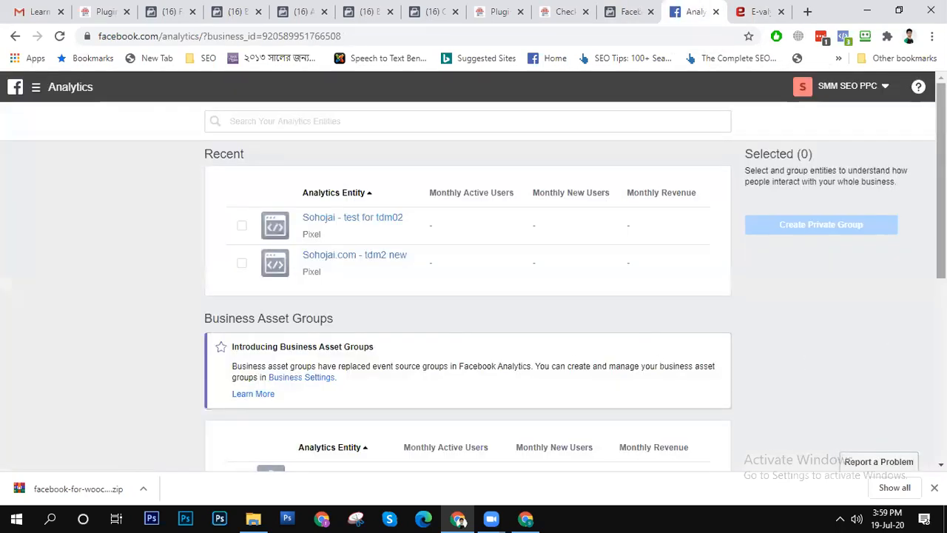
scroll(890, 351, down, 2)
scroll(468, 286, up, 2)
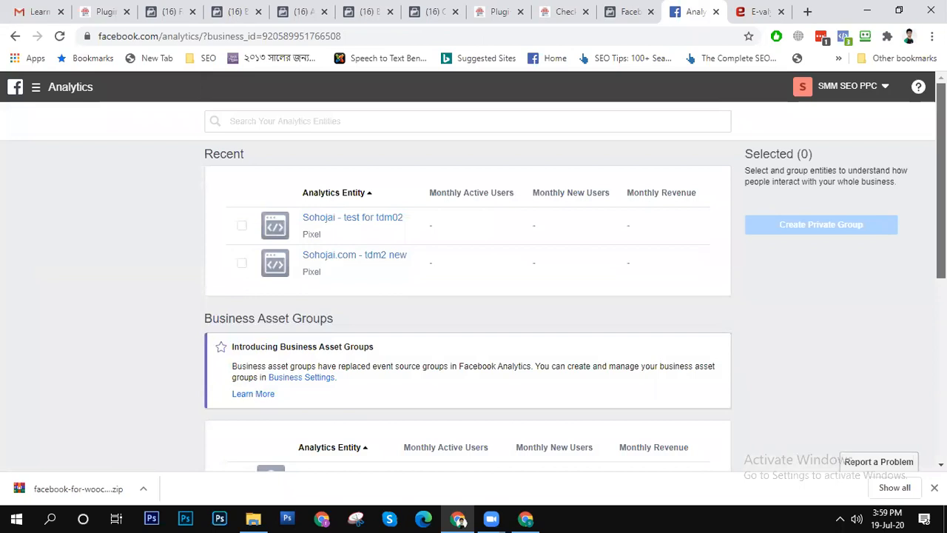
click(361, 219)
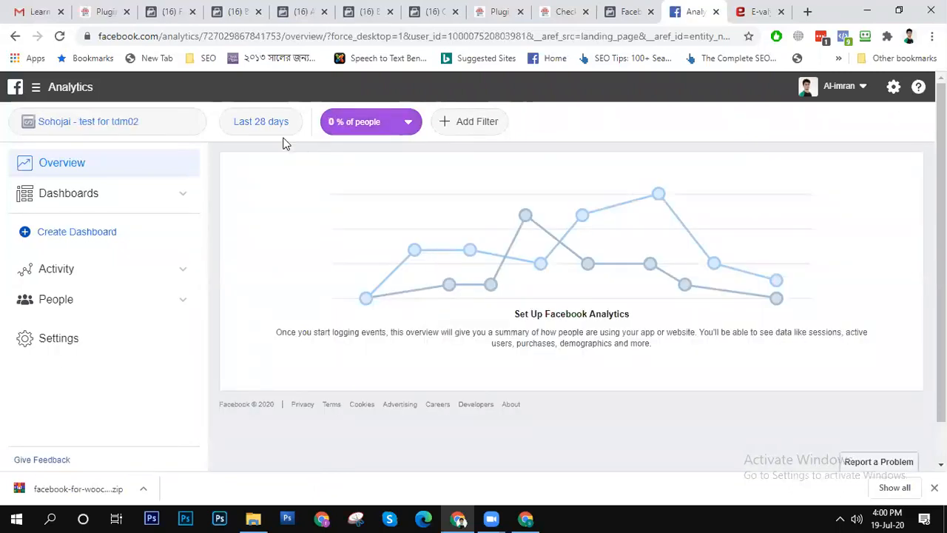
click(262, 123)
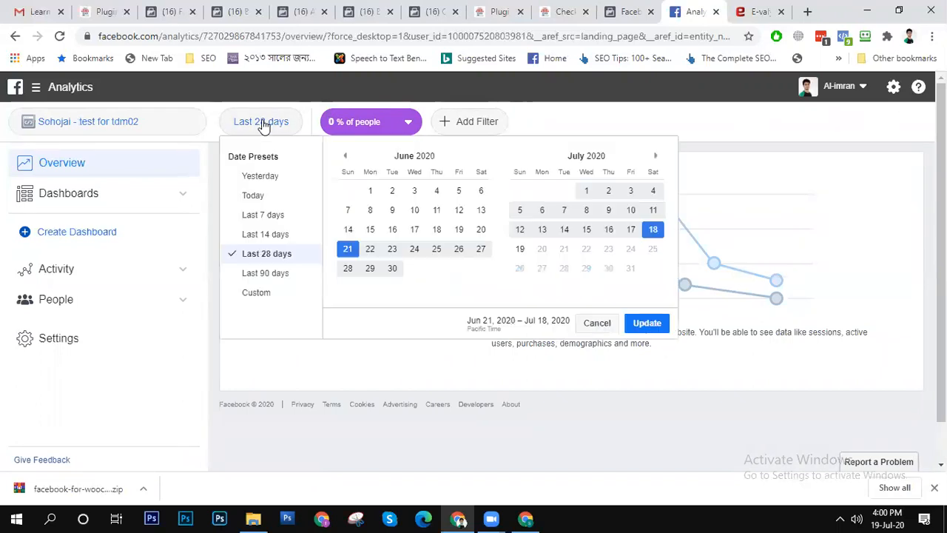
click(273, 195)
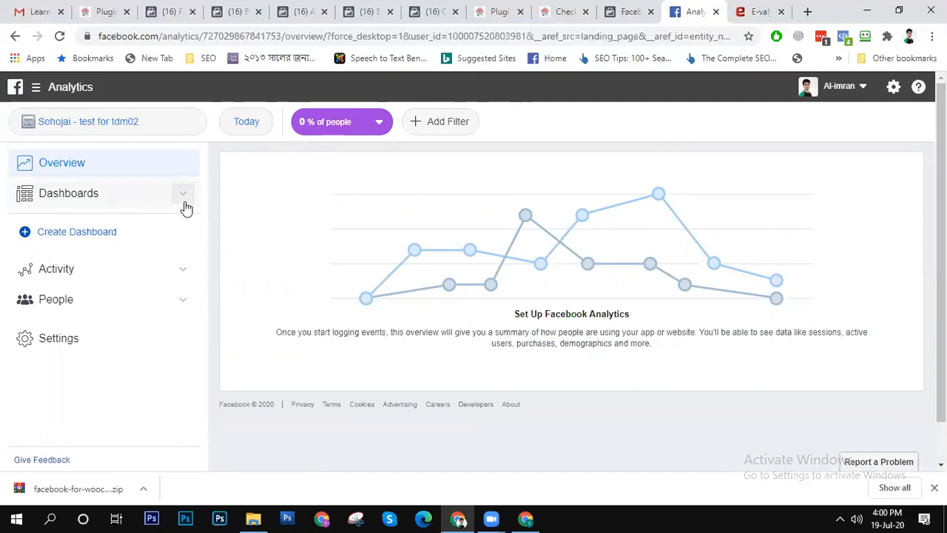
- Examine the pixel's Event Debugging and Active Users reports in Analytics, and look over its dashboards and filter options
click(177, 273)
scroll(131, 385, down, 1)
scroll(130, 392, down, 3)
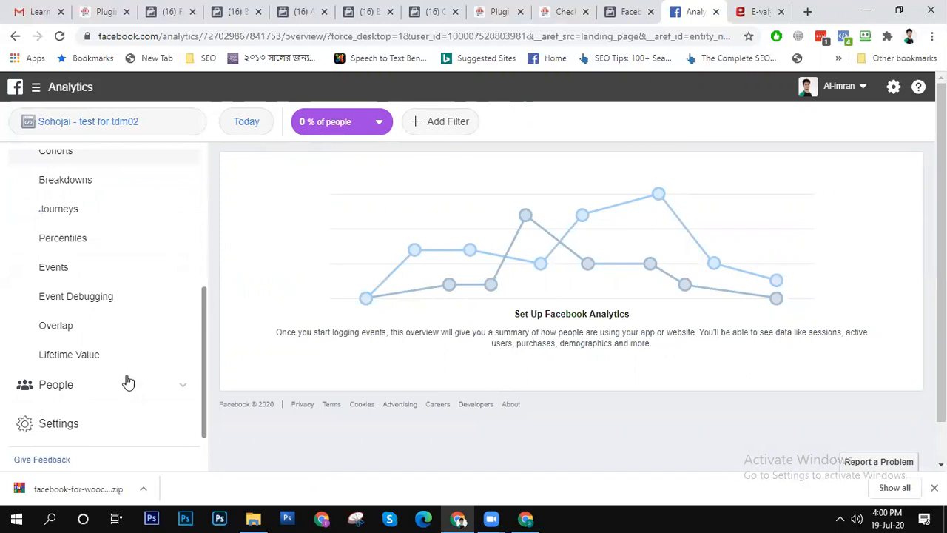
click(95, 302)
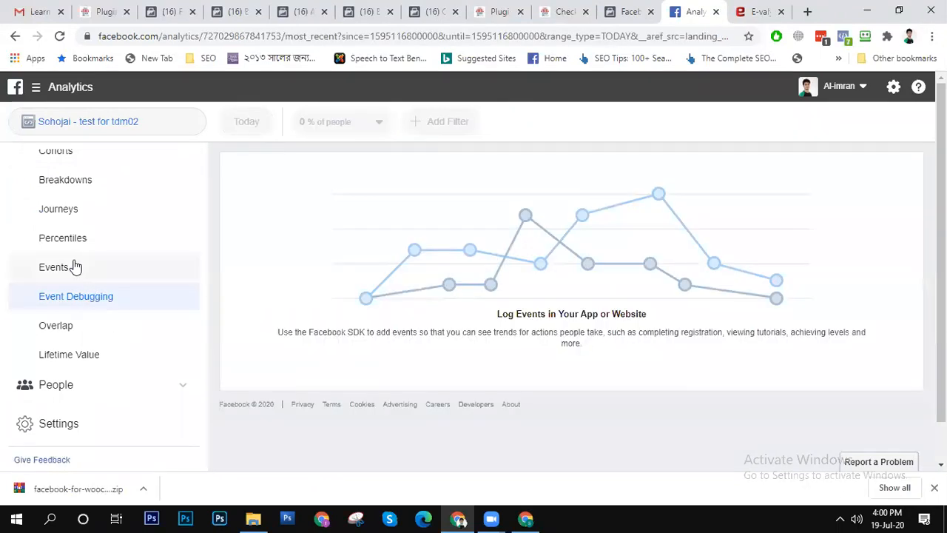
scroll(108, 320, up, 4)
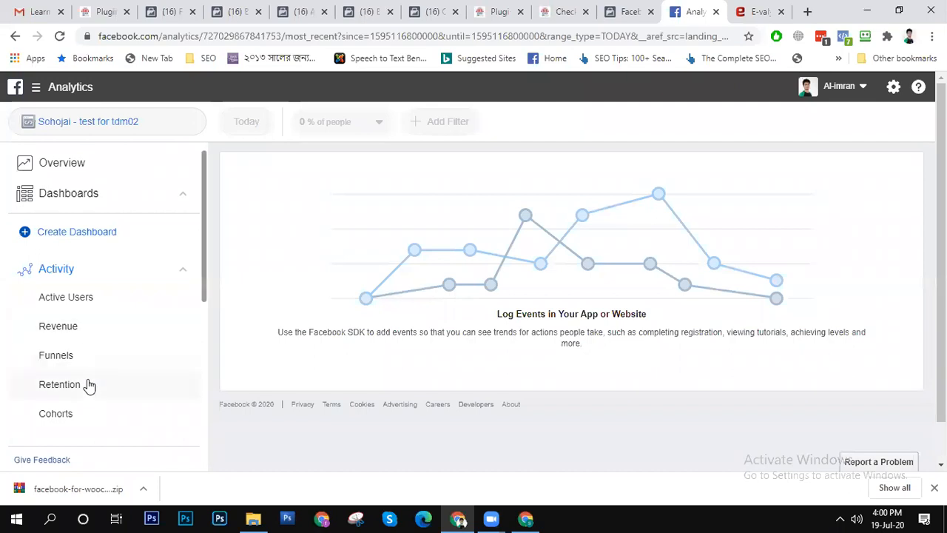
click(72, 303)
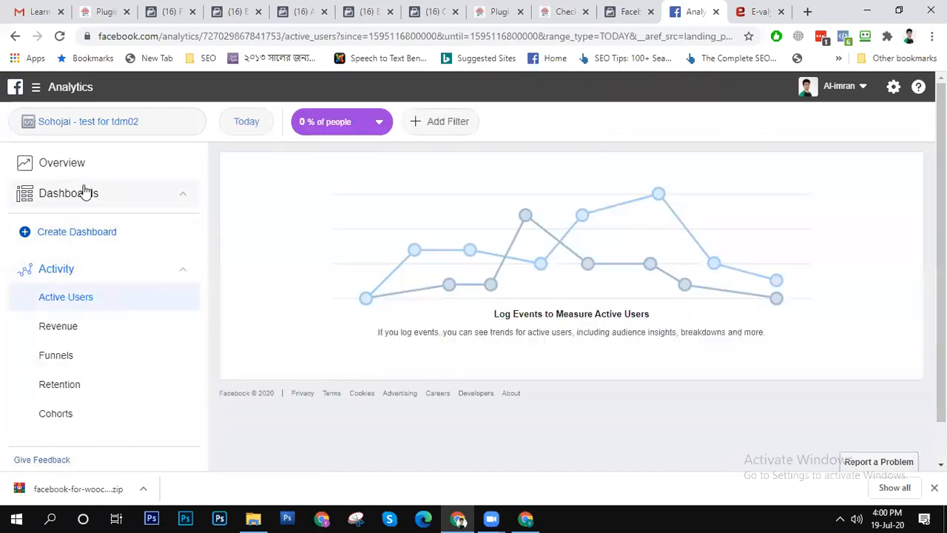
click(87, 196)
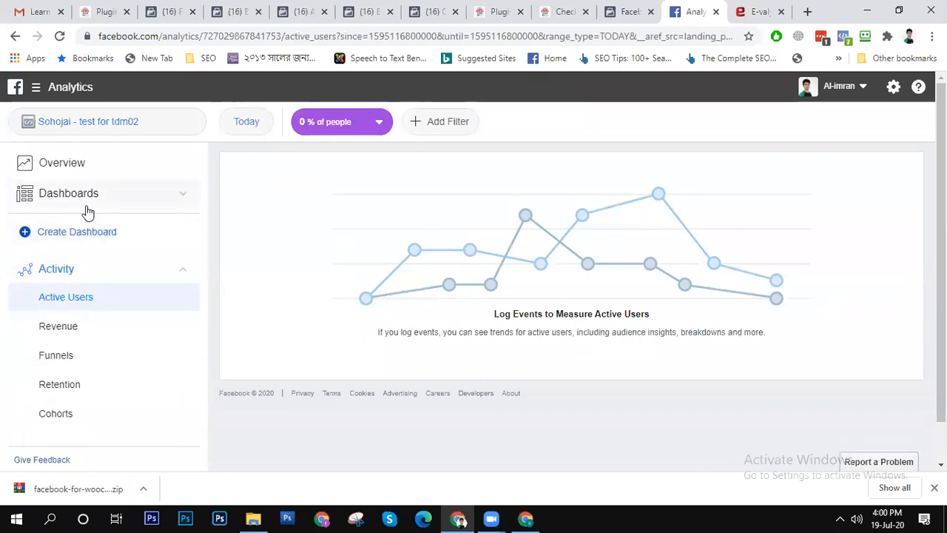
click(451, 122)
click(320, 238)
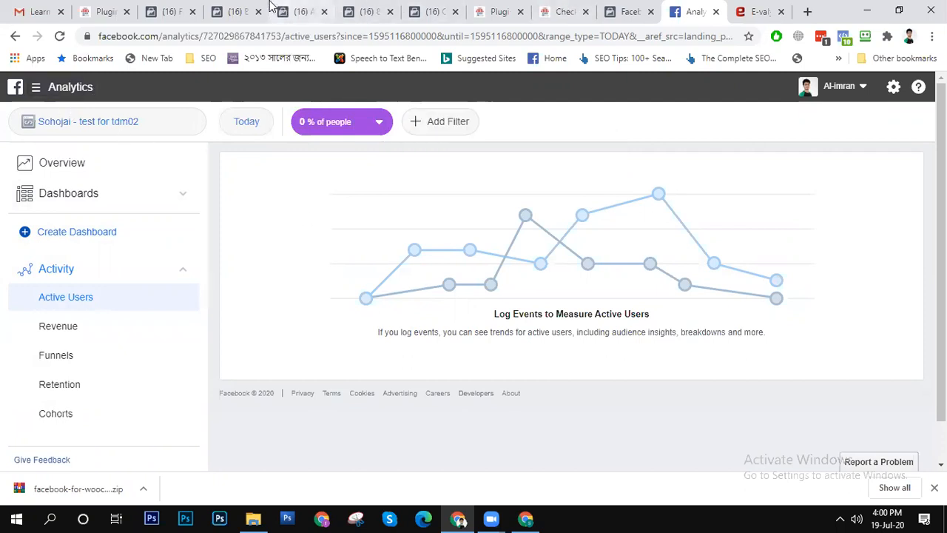
- In Business Settings, add the first listed person to the Sohojai - test for tdm02 pixel with View Pixels and Manage Pixel access
click(368, 11)
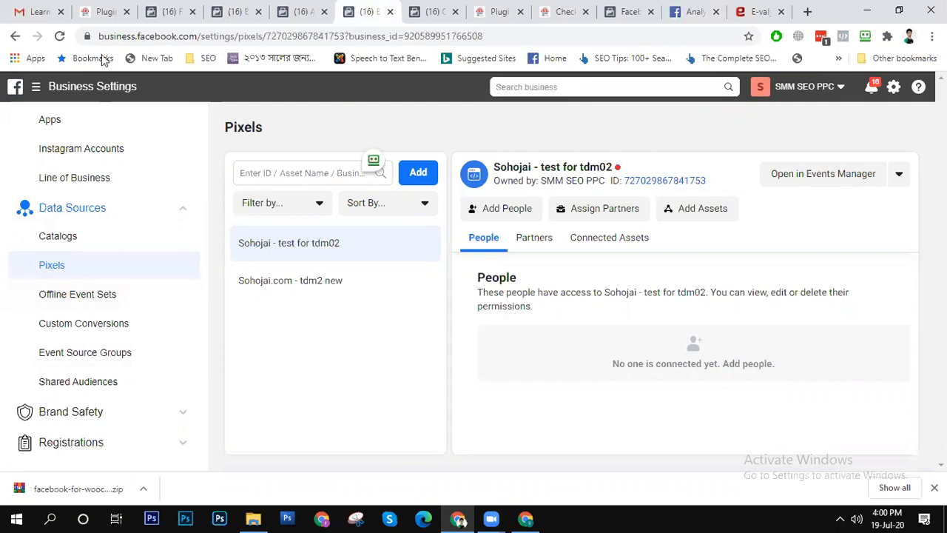
click(60, 36)
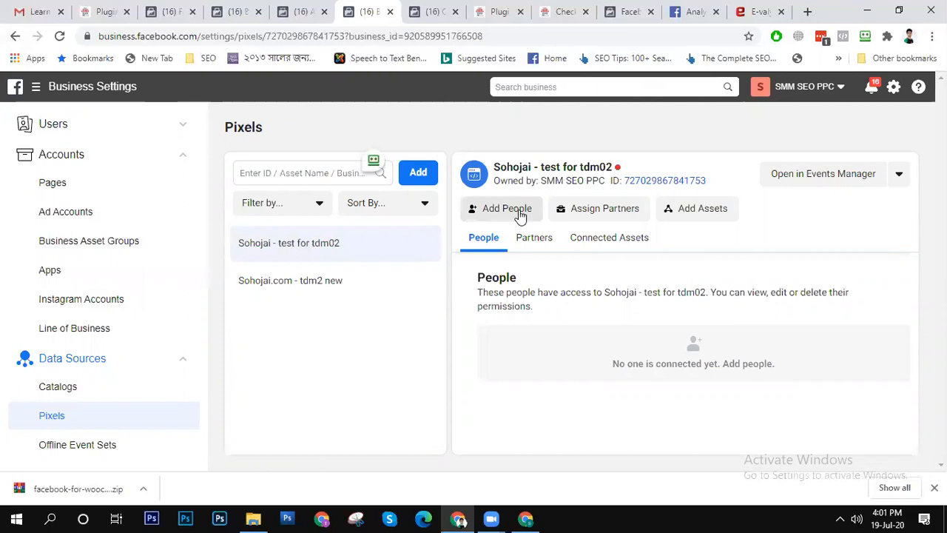
click(329, 250)
click(485, 211)
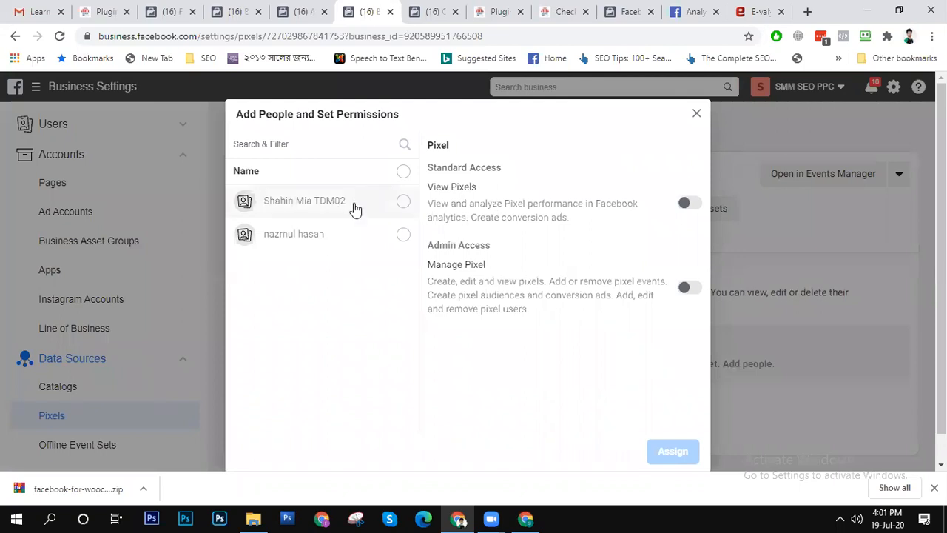
click(352, 211)
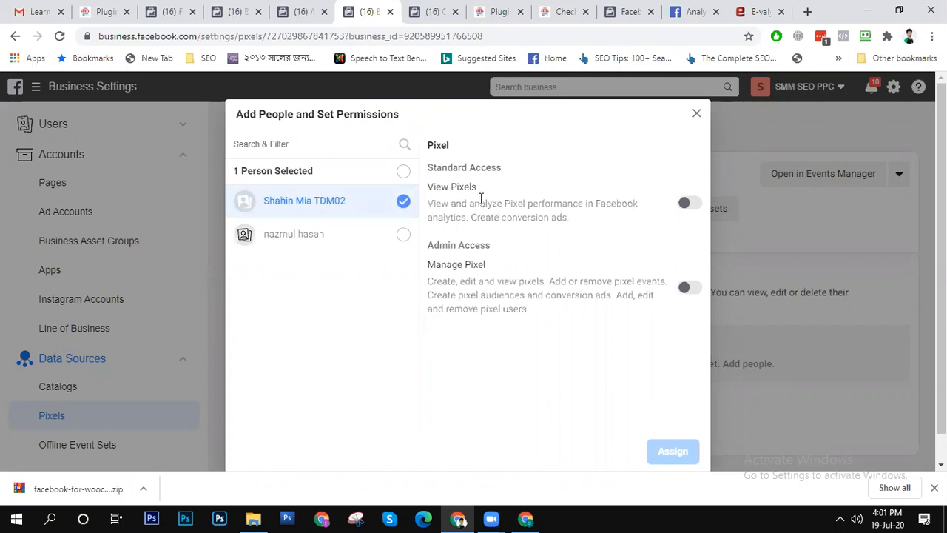
click(691, 205)
click(689, 290)
click(670, 451)
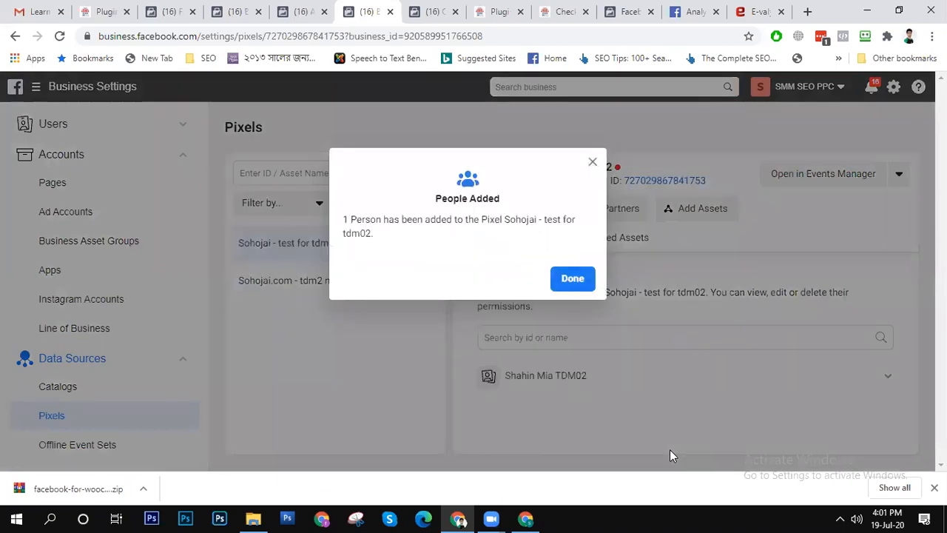
click(580, 284)
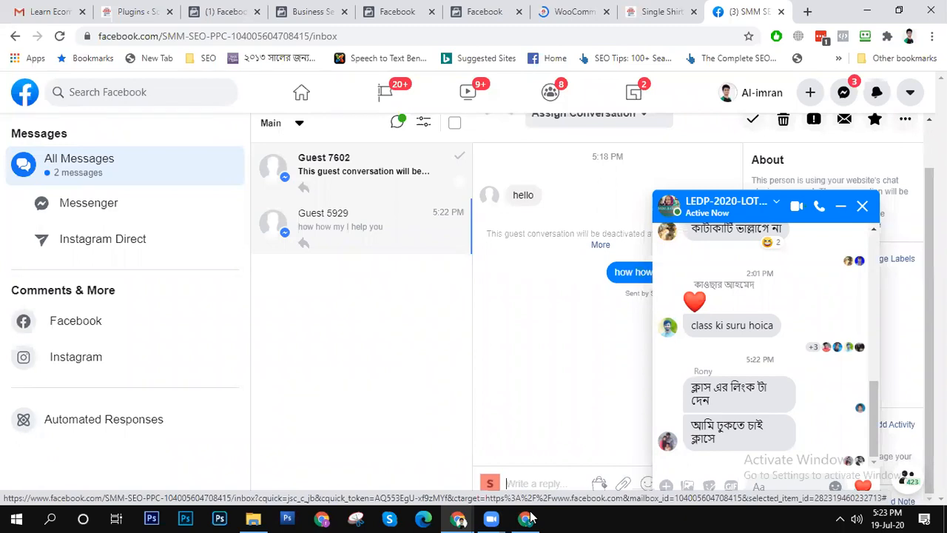
- Open the newest guest conversation in the SMM SEO PPC page inbox and send the Zoom meeting link to the LEDP-2020 group chat
click(329, 168)
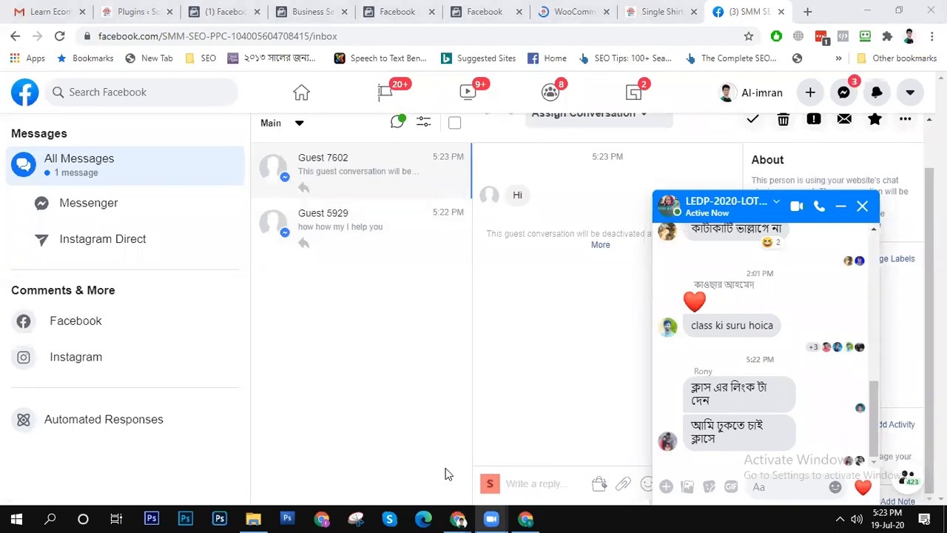
mouse_move(491, 518)
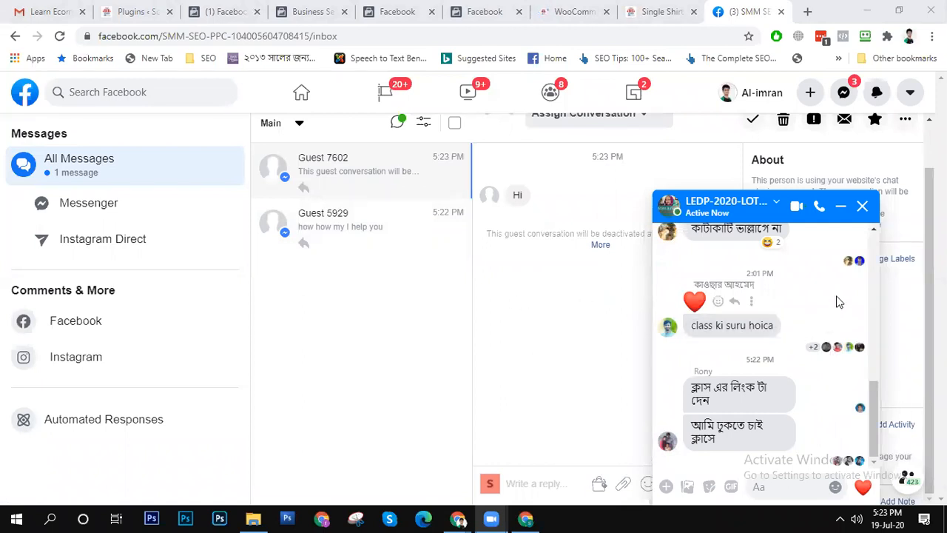
click(767, 486)
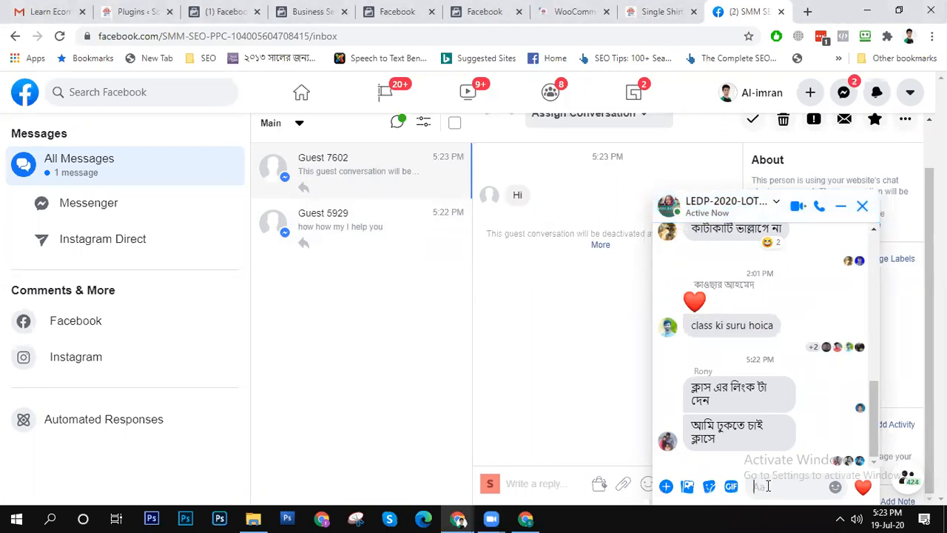
key(ctrl+v)
key(Return)
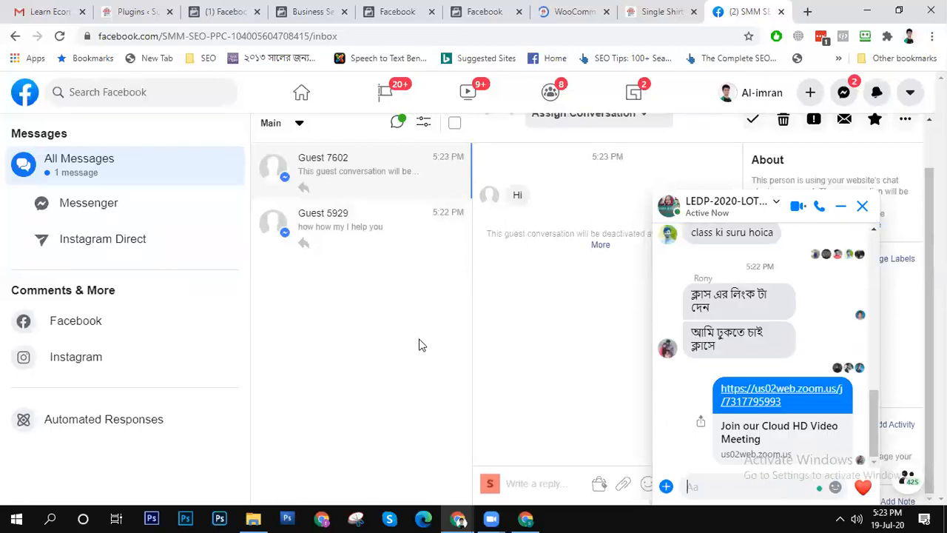
- Return to Events Manager and set the date range of the SMM SEO PPC default offline event set to Today
click(215, 13)
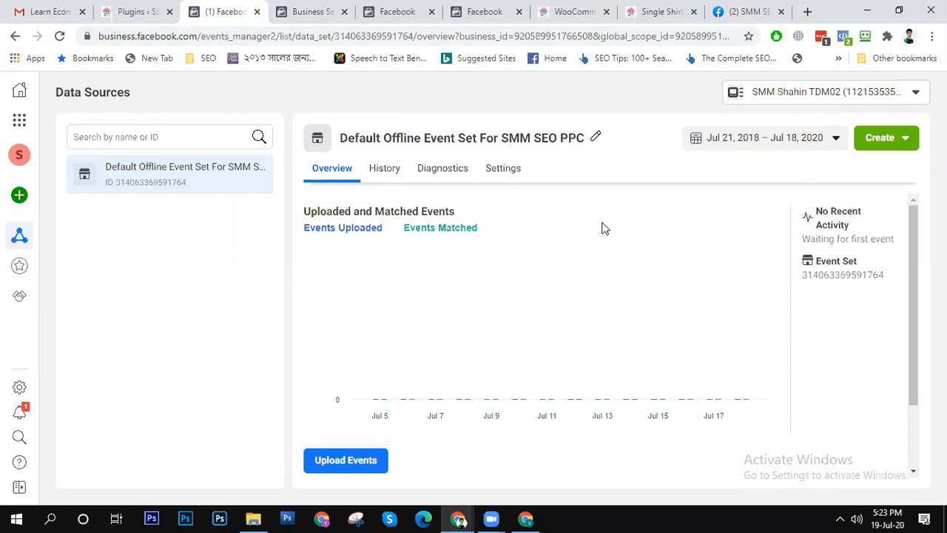
click(780, 139)
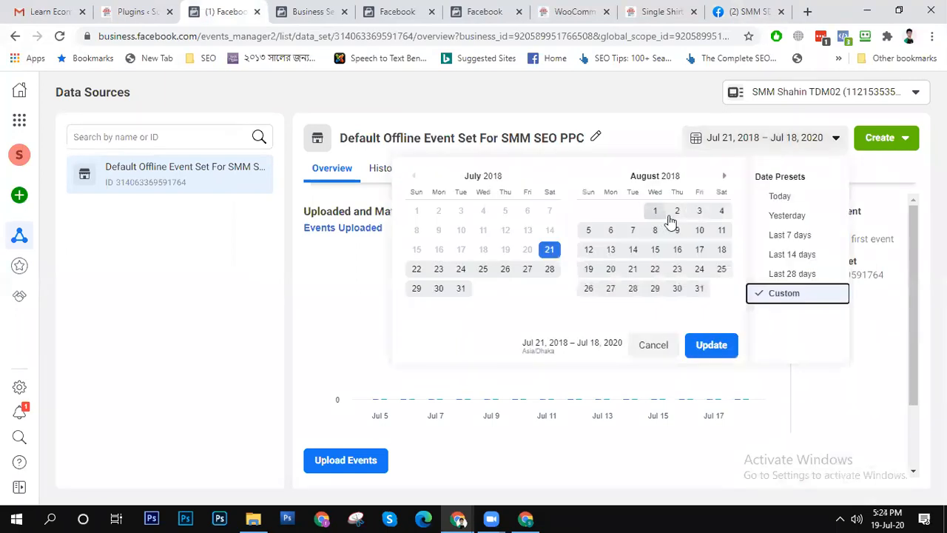
click(791, 200)
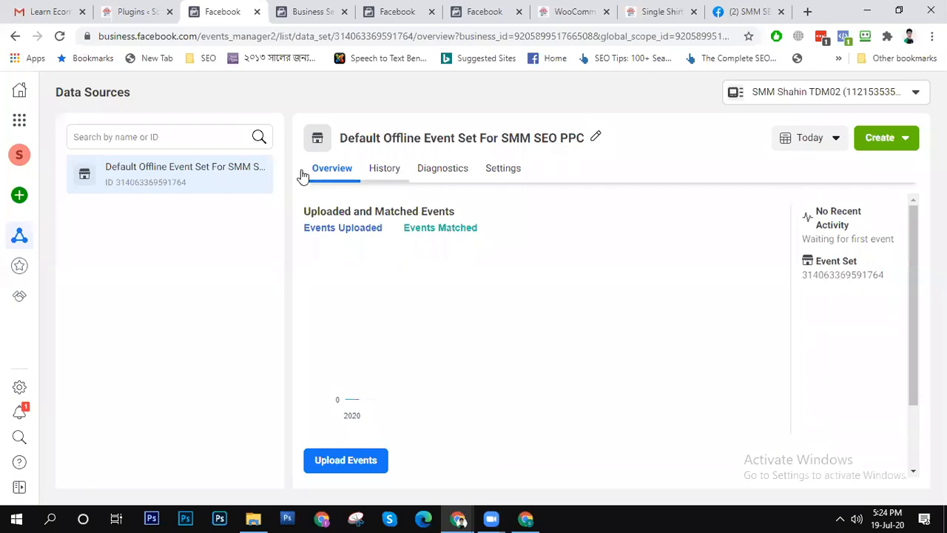
mouse_move(22, 239)
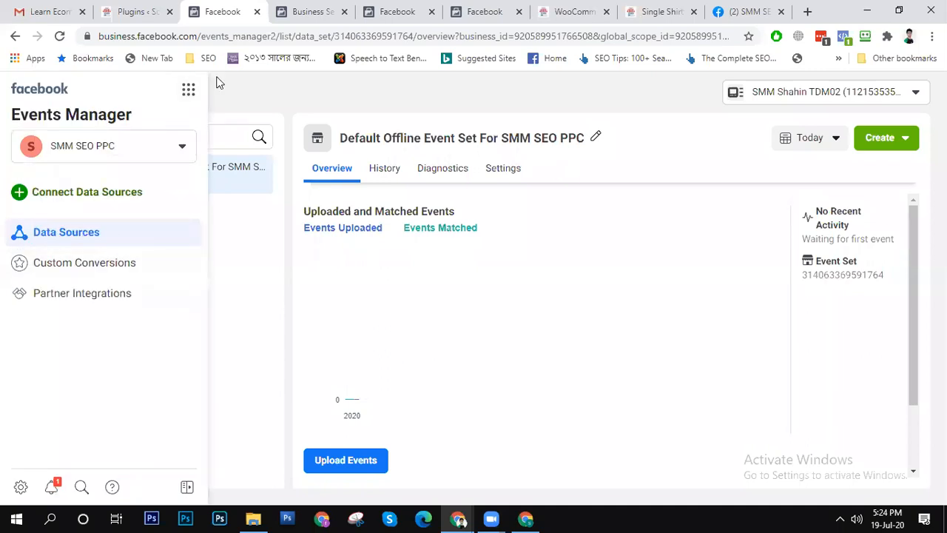
- Advance TopJamdani's WooCommerce connection setup from Install Plugin through Verify Connection
click(396, 12)
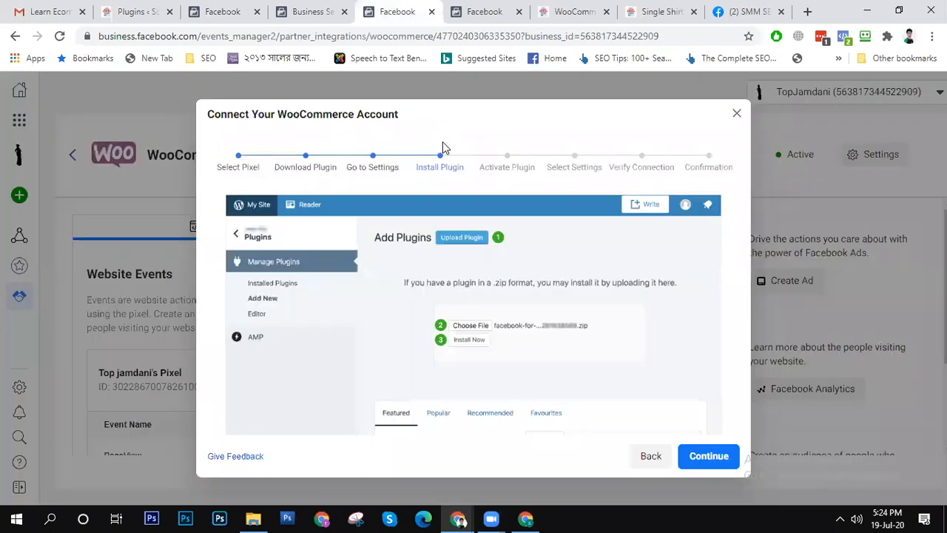
click(707, 454)
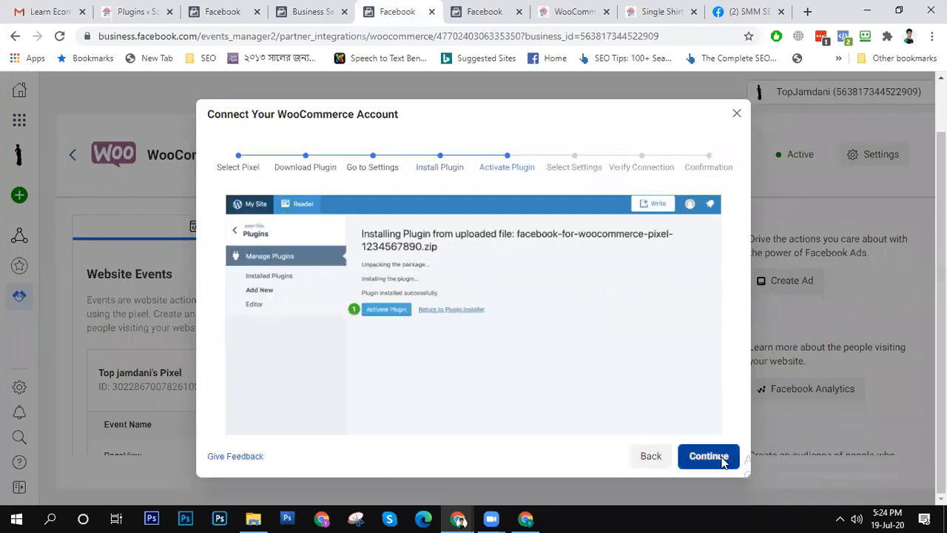
click(708, 457)
click(726, 482)
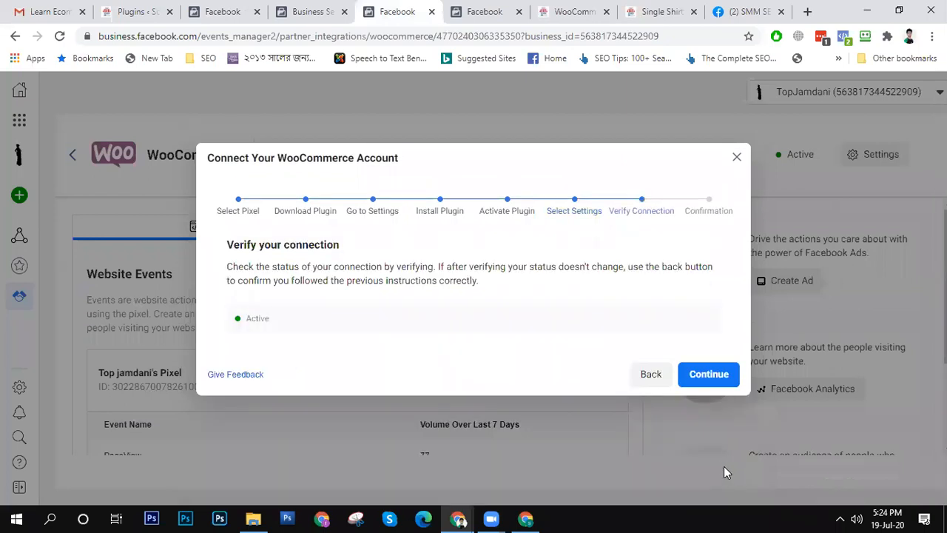
click(712, 376)
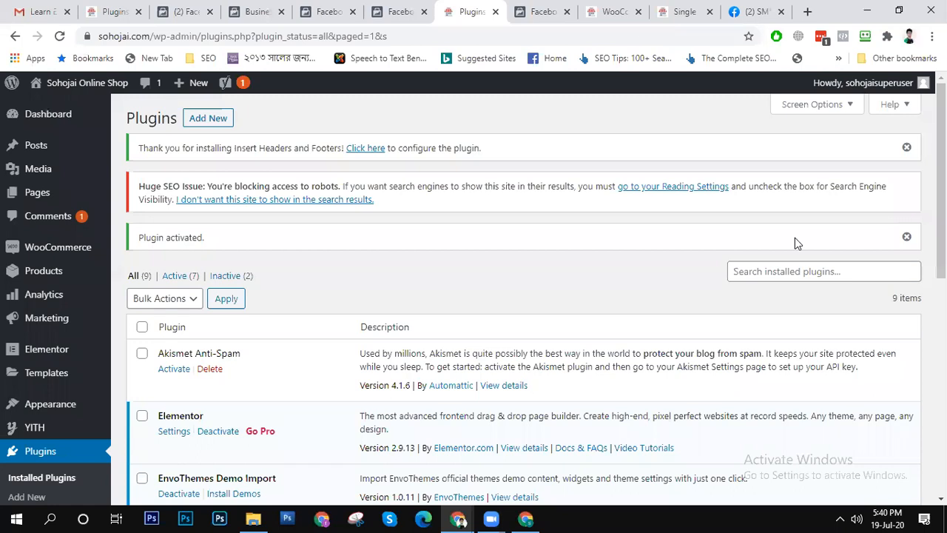
- Look through the Sohojai site's installed plugins and open the Insert Headers and Footers settings
scroll(940, 185, down, 3)
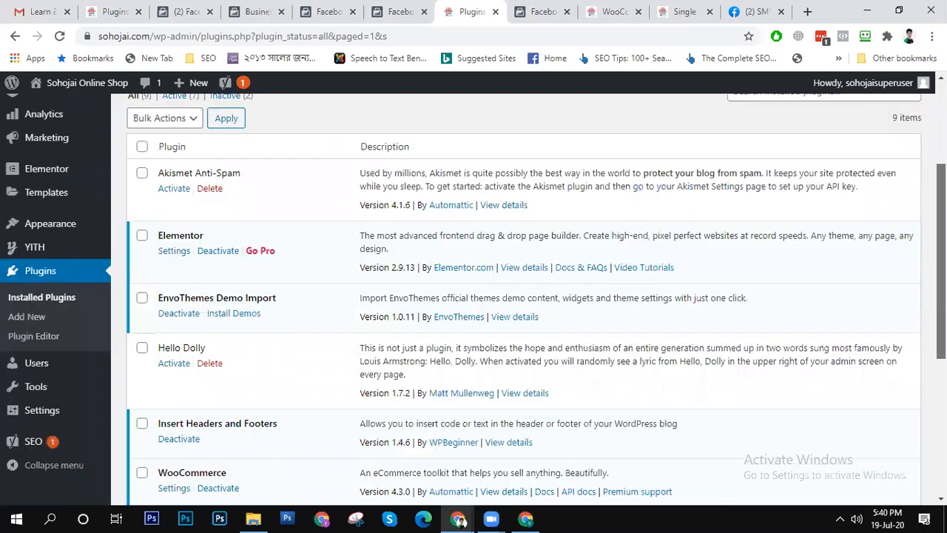
scroll(941, 281, down, 1)
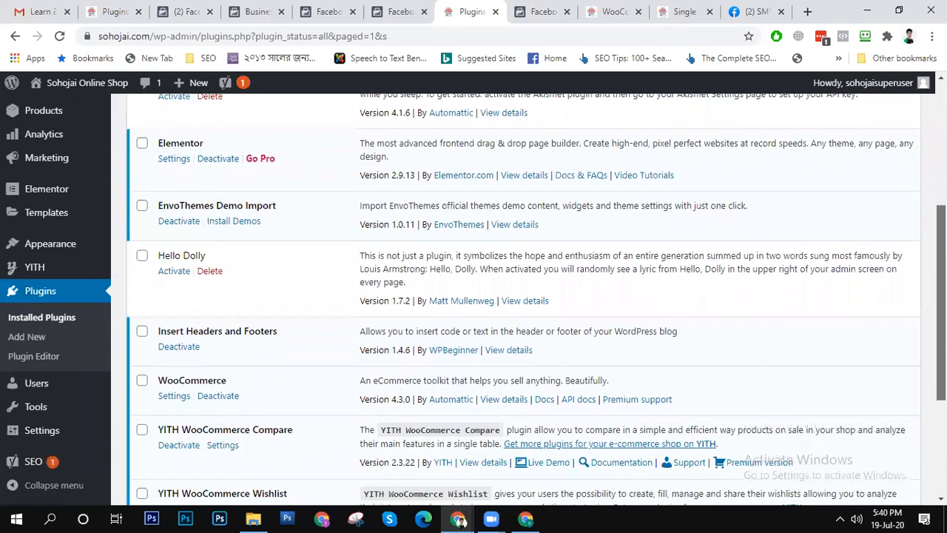
scroll(891, 318, down, 1)
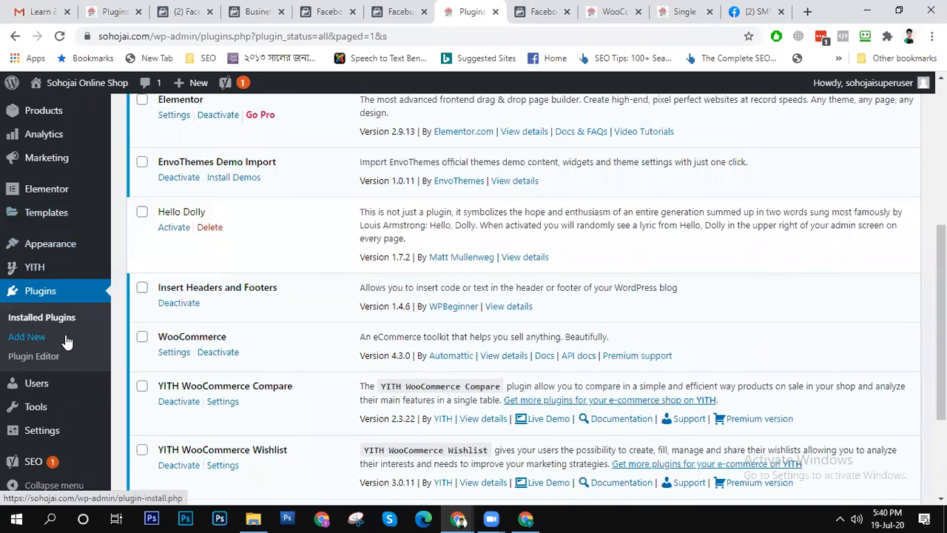
scroll(56, 215, down, 3)
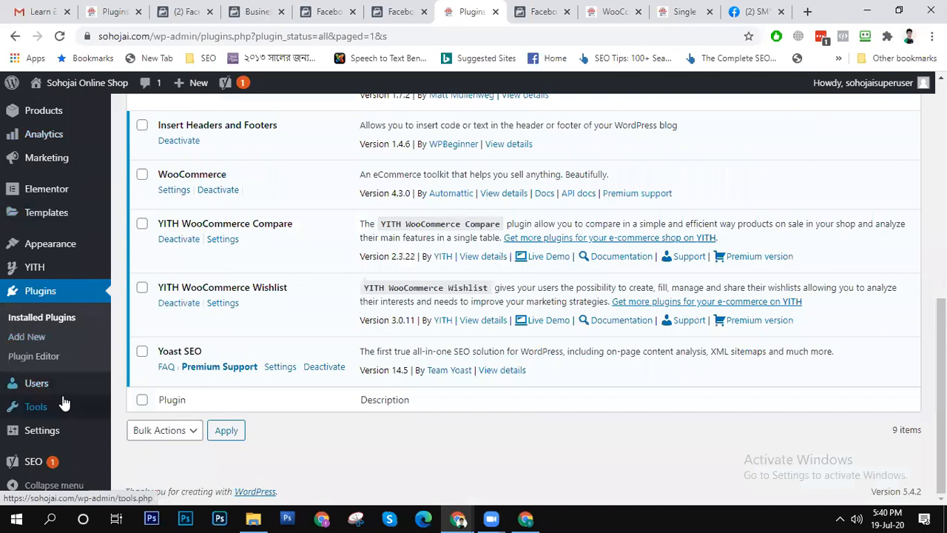
mouse_move(58, 431)
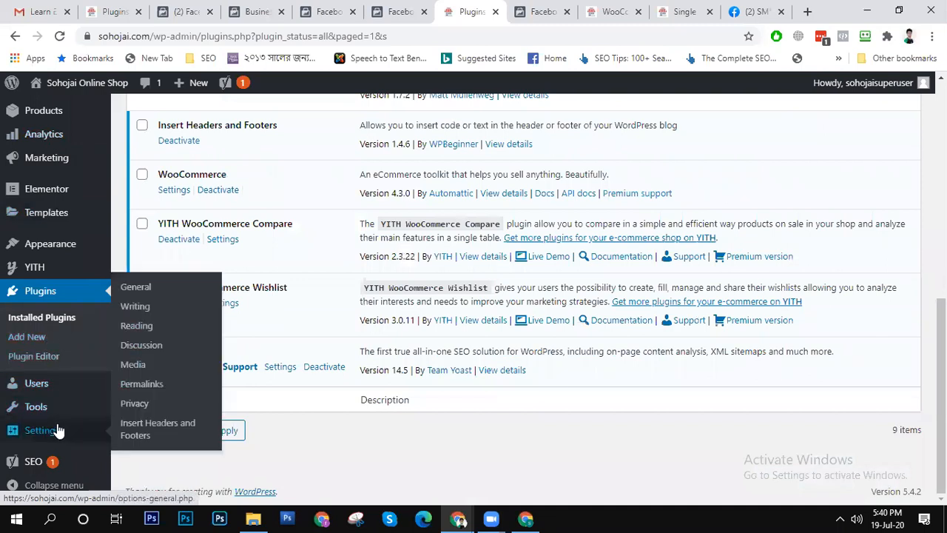
click(154, 433)
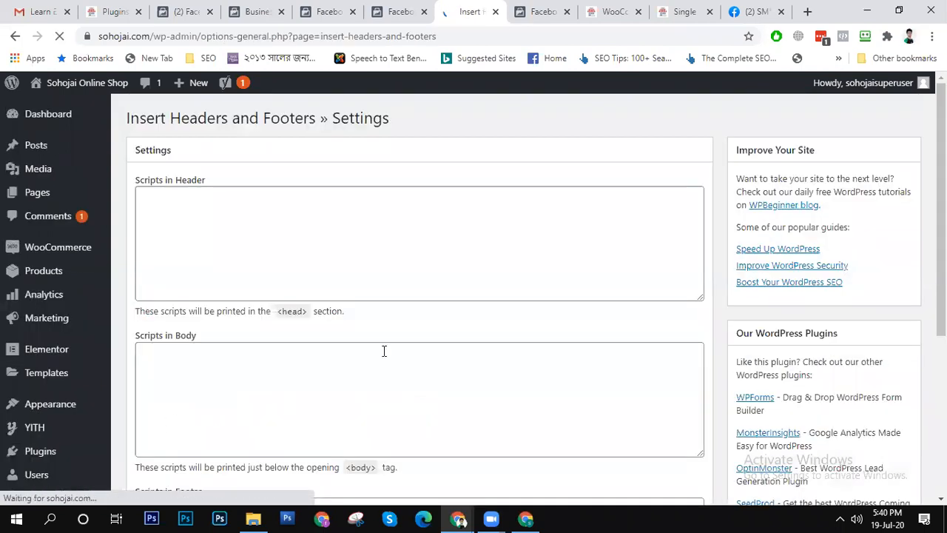
scroll(310, 281, down, 4)
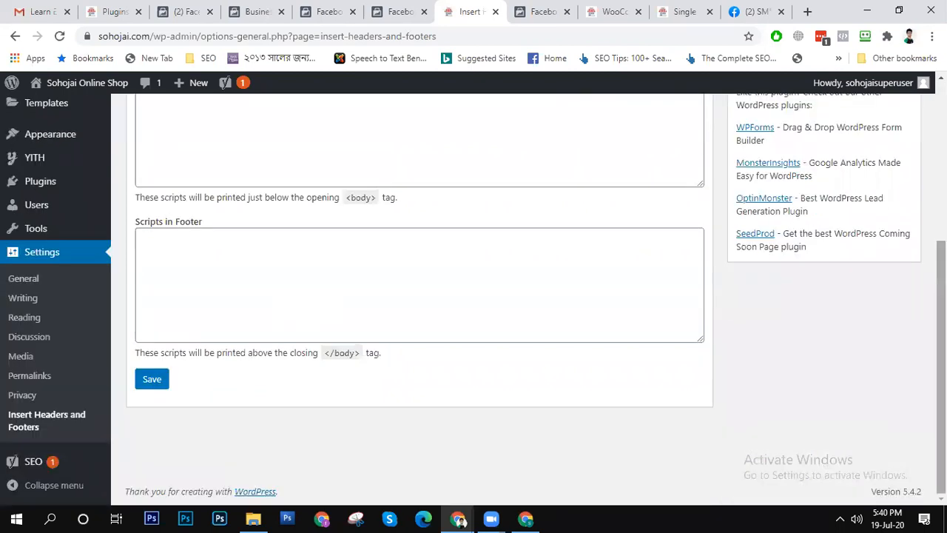
scroll(473, 295, up, 4)
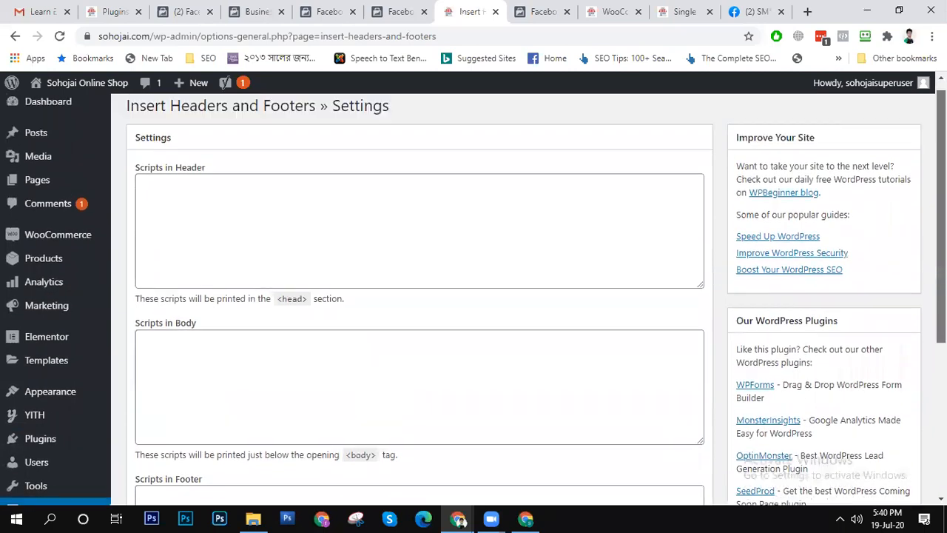
- Paste the Facebook pixel code into the header scripts, check it through to its closing comment, and save the settings
click(222, 219)
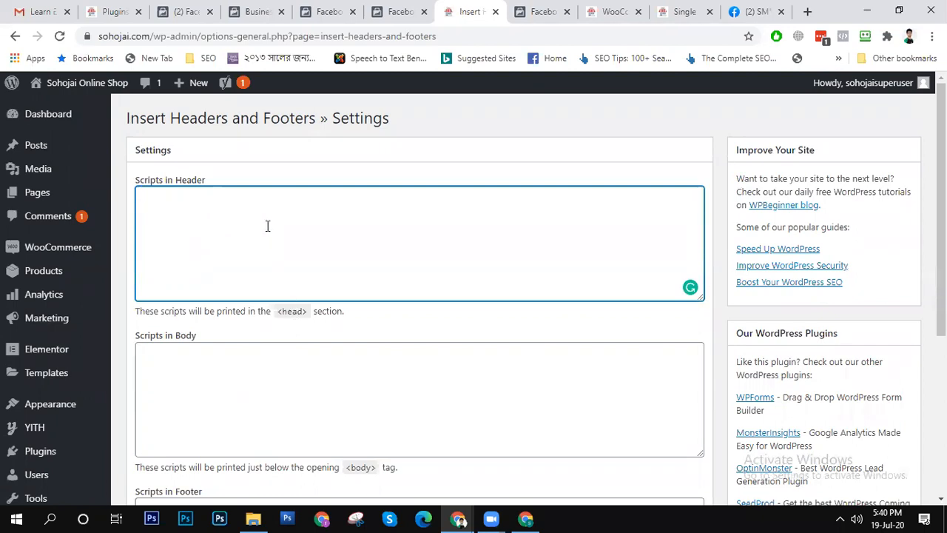
key(ctrl+v)
scroll(348, 235, up, 5)
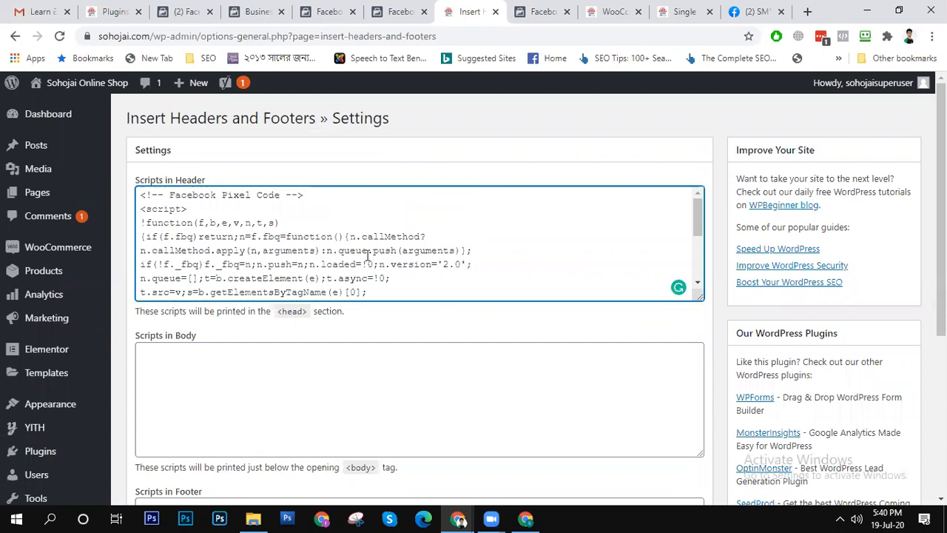
scroll(407, 247, down, 5)
scroll(405, 257, up, 5)
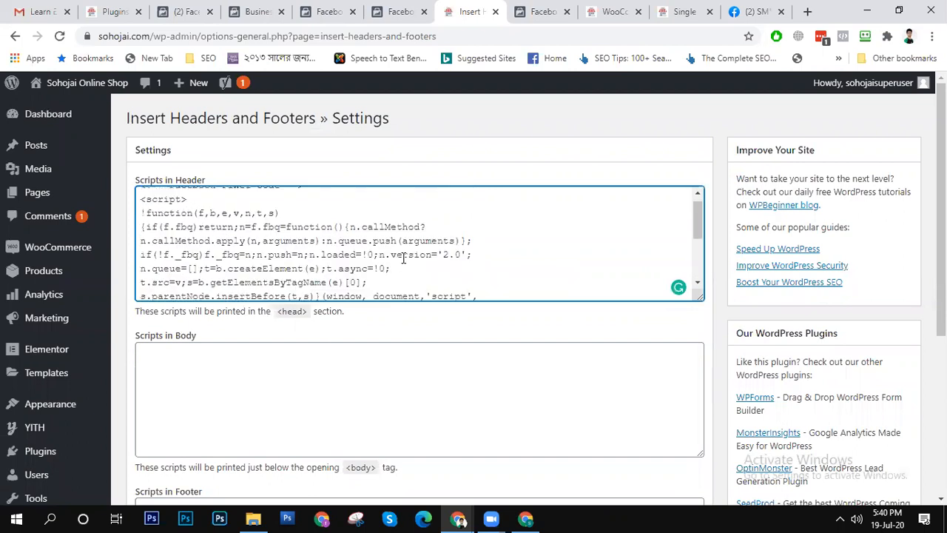
drag(697, 217, 698, 261)
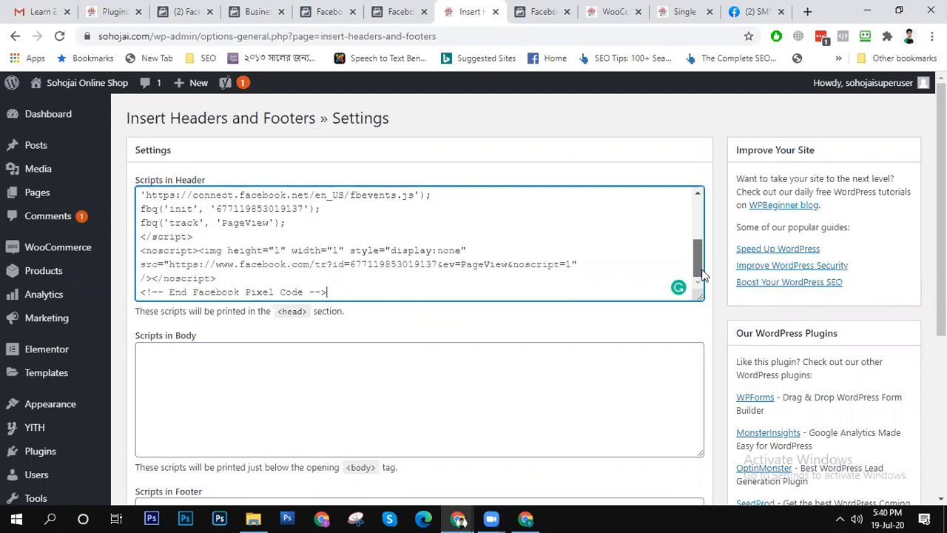
scroll(344, 308, down, 5)
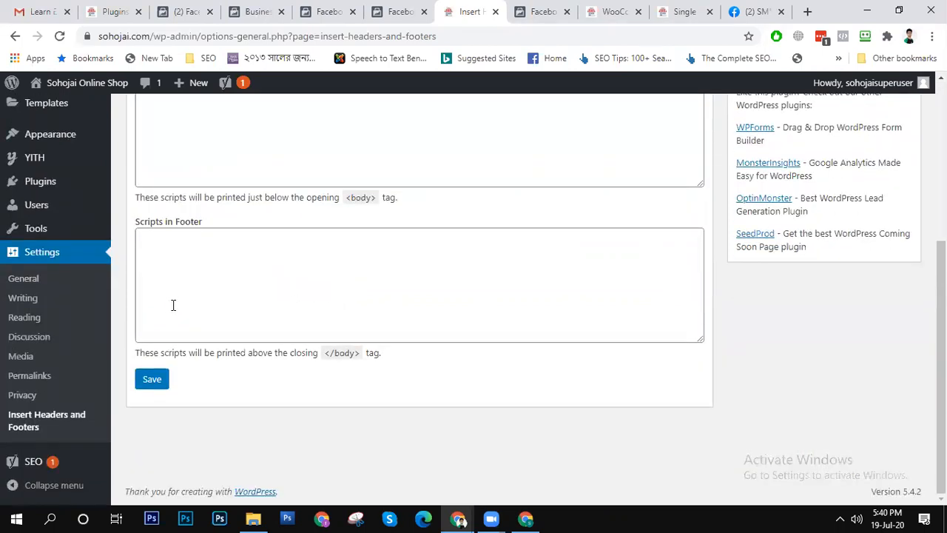
click(147, 382)
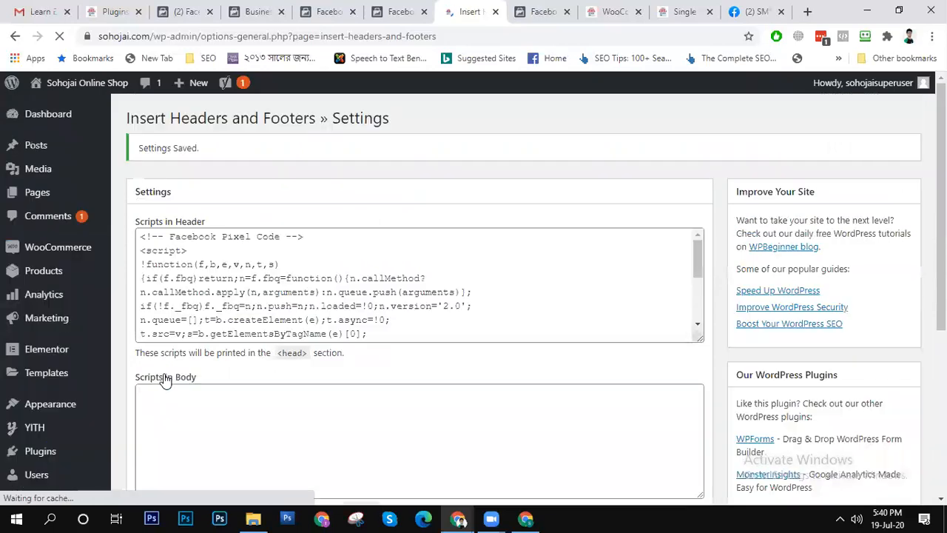
- Review the saved header pixel code and return to the Facebook for WooCommerce integration settings
scroll(423, 255, down, 3)
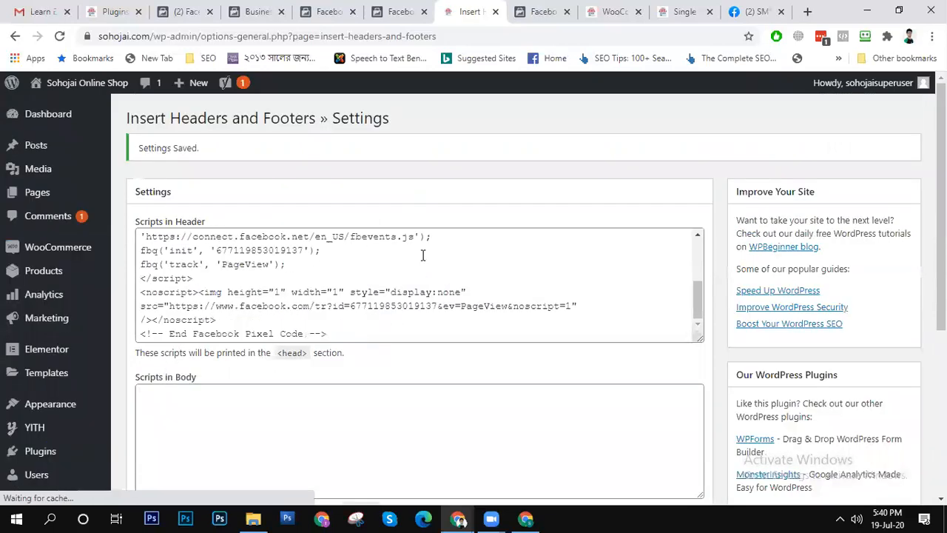
scroll(423, 256, down, 4)
scroll(430, 262, up, 5)
scroll(429, 270, up, 3)
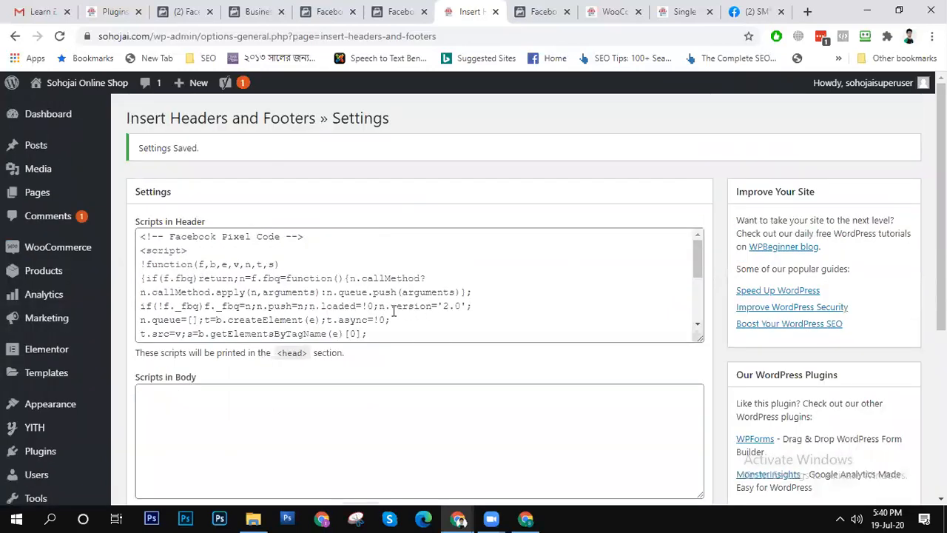
click(614, 11)
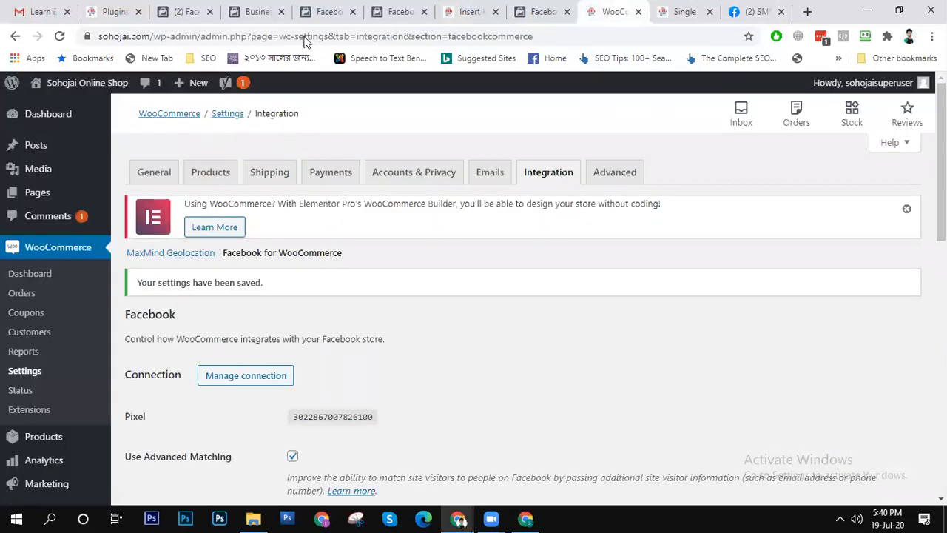
- Open the Sohojai shop's home page in its own browser tab and check its pixel with Facebook Pixel Helper
mouse_move(81, 82)
right_click(105, 111)
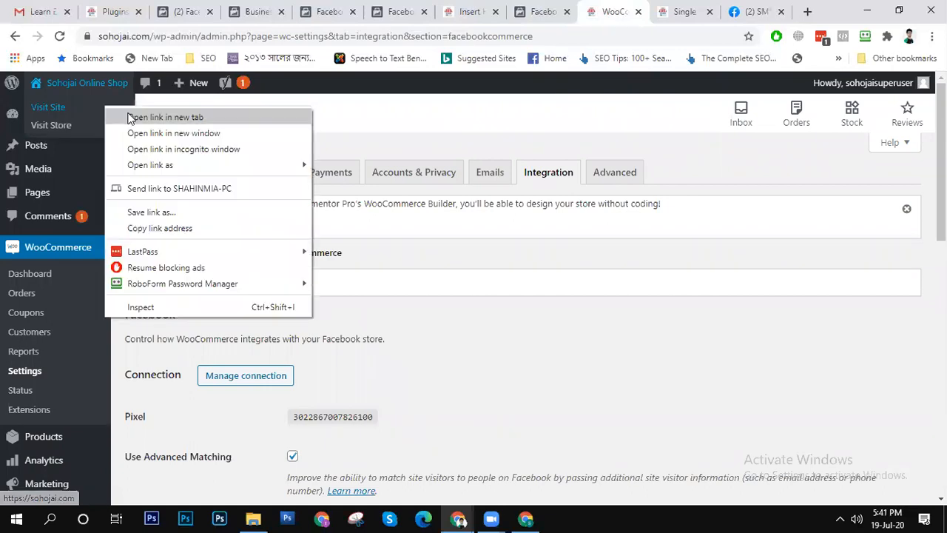
click(170, 118)
click(633, 9)
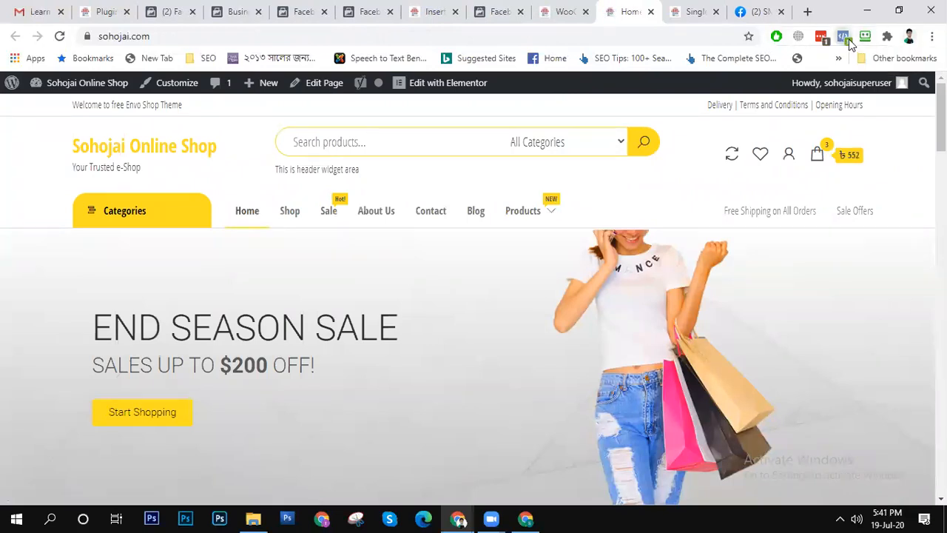
click(844, 36)
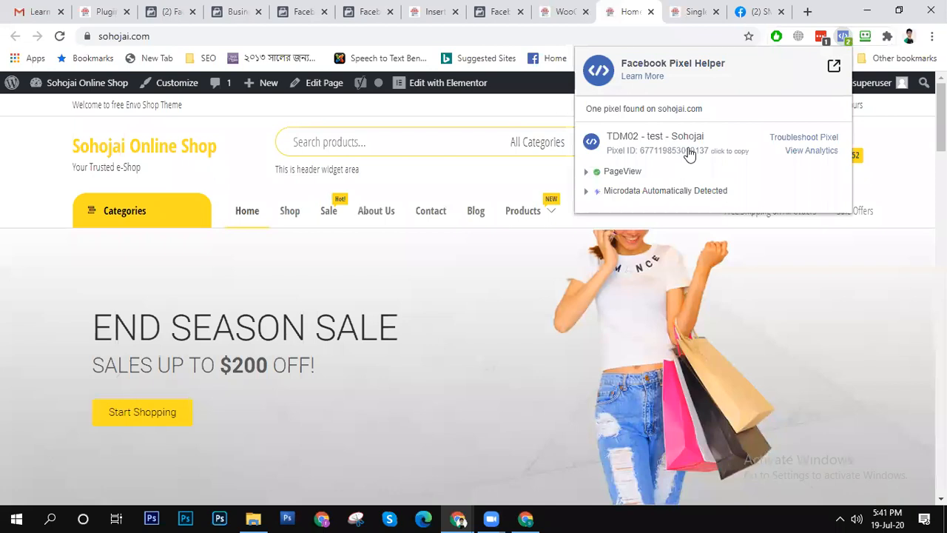
- Check the pixel events on the Shop page and the Bikini product page with Facebook Pixel Helper
drag(940, 133, 941, 137)
click(291, 193)
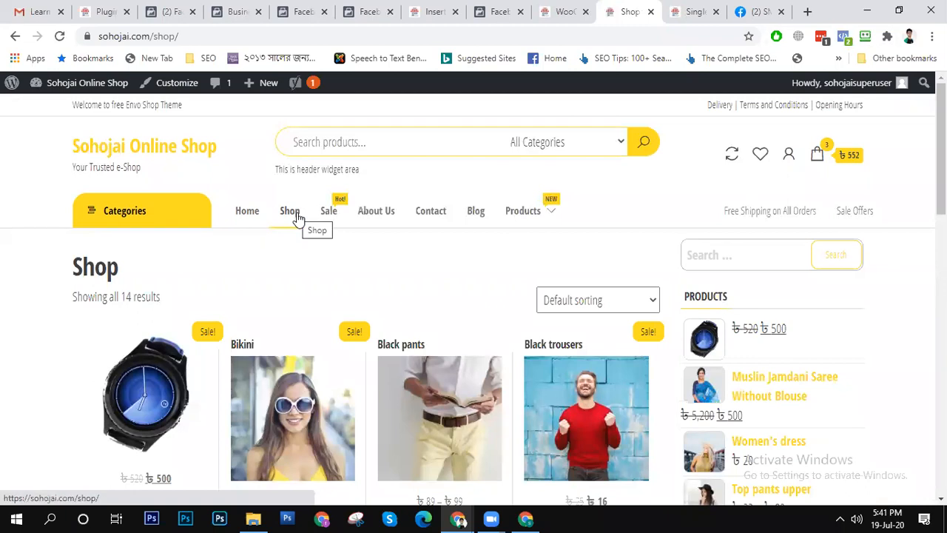
click(844, 37)
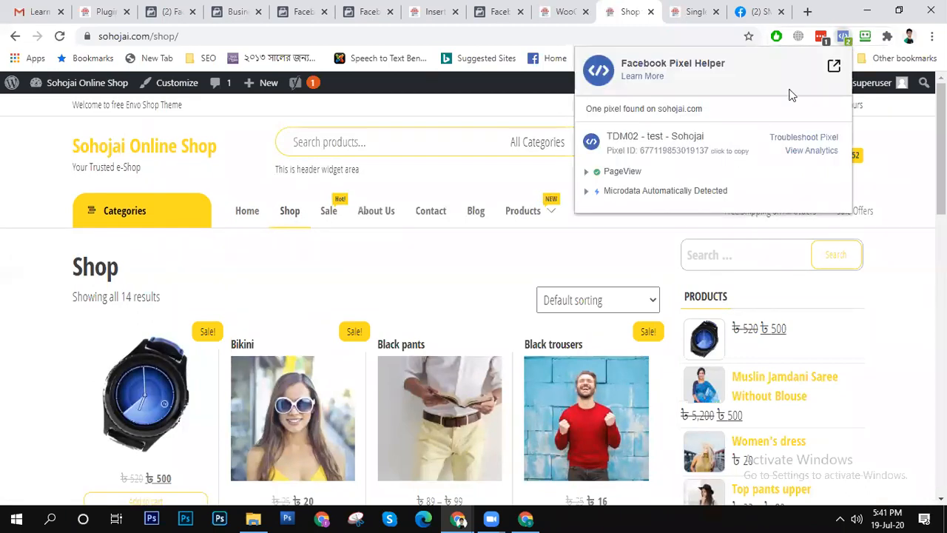
click(301, 434)
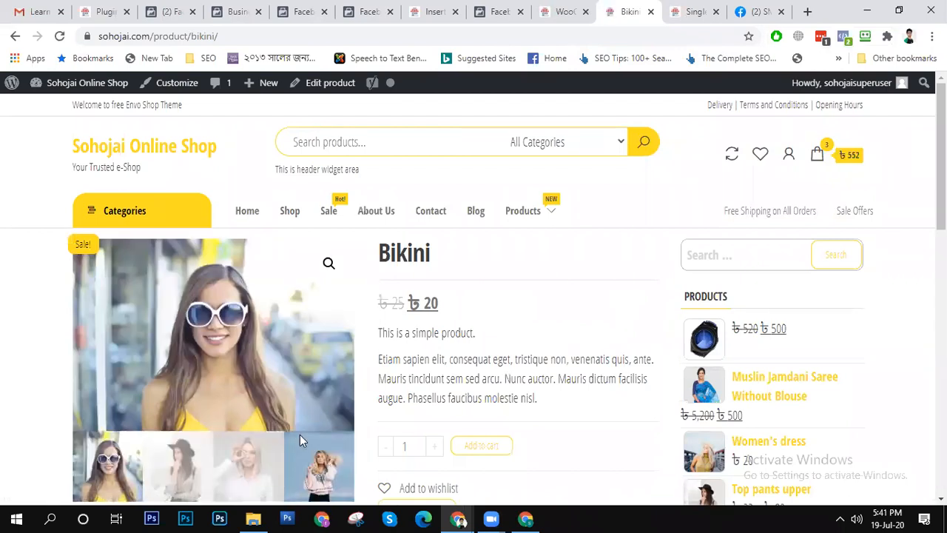
scroll(469, 324, down, 10)
scroll(470, 323, up, 10)
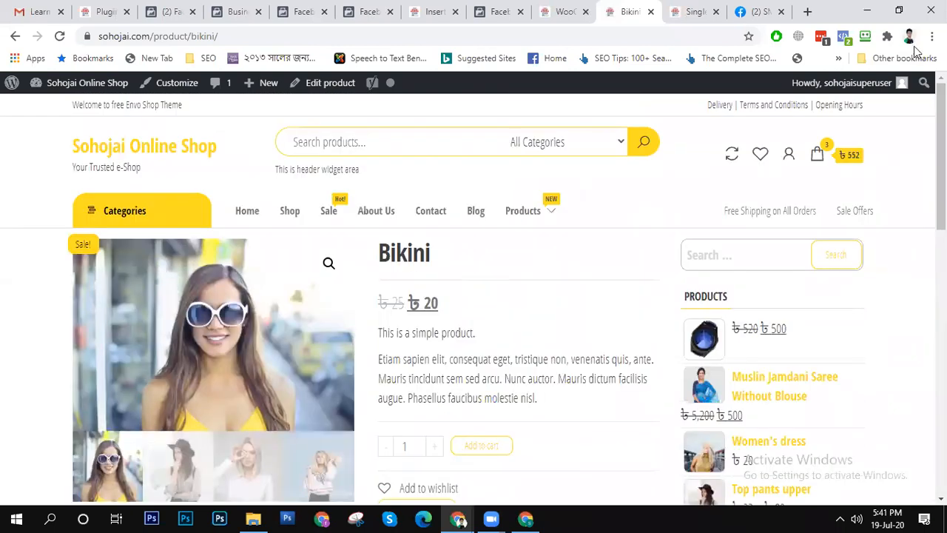
click(844, 37)
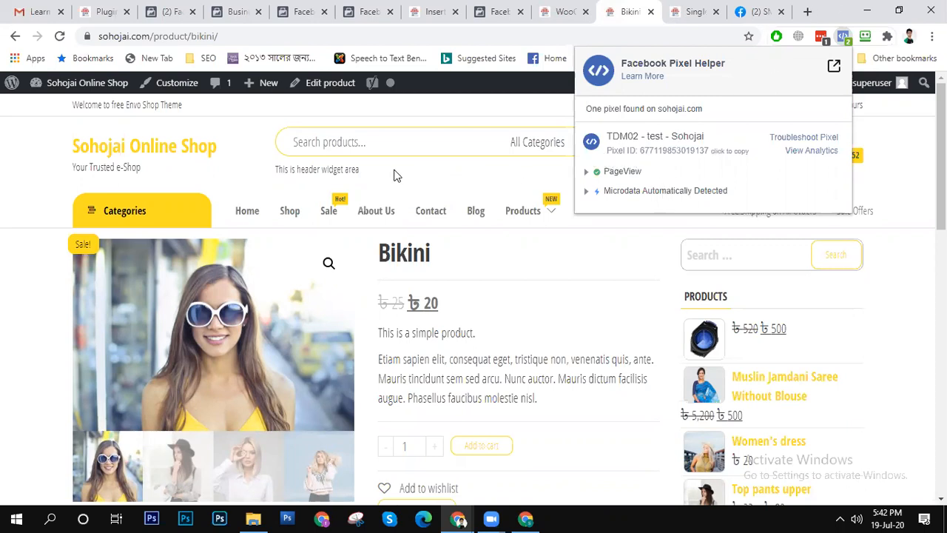
click(71, 172)
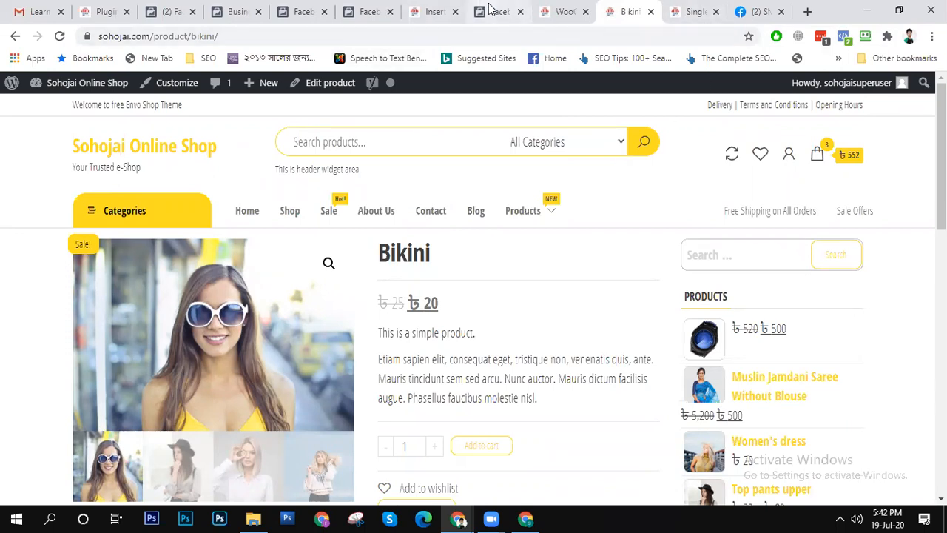
- Close the Default Offline Event Set overview and reload TopJamdani's pixel settings in Business Settings
click(561, 9)
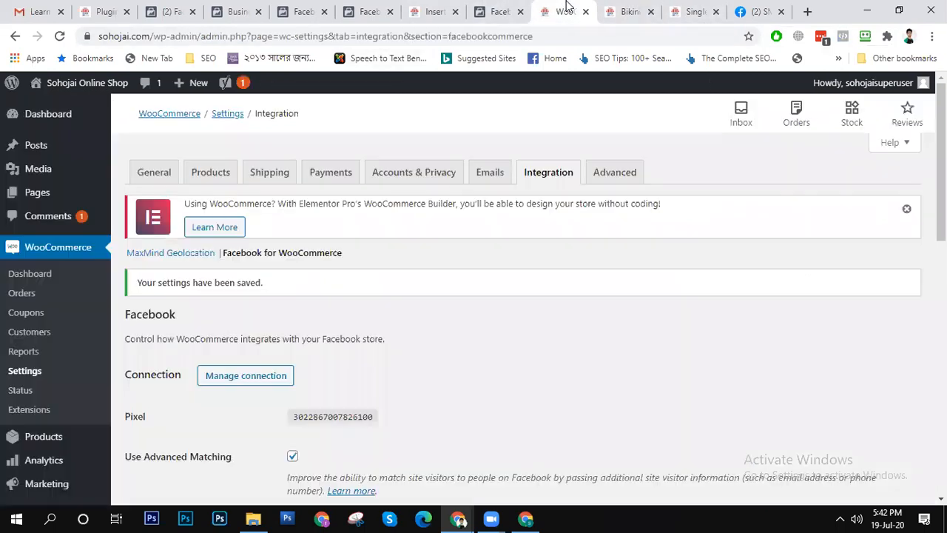
click(503, 12)
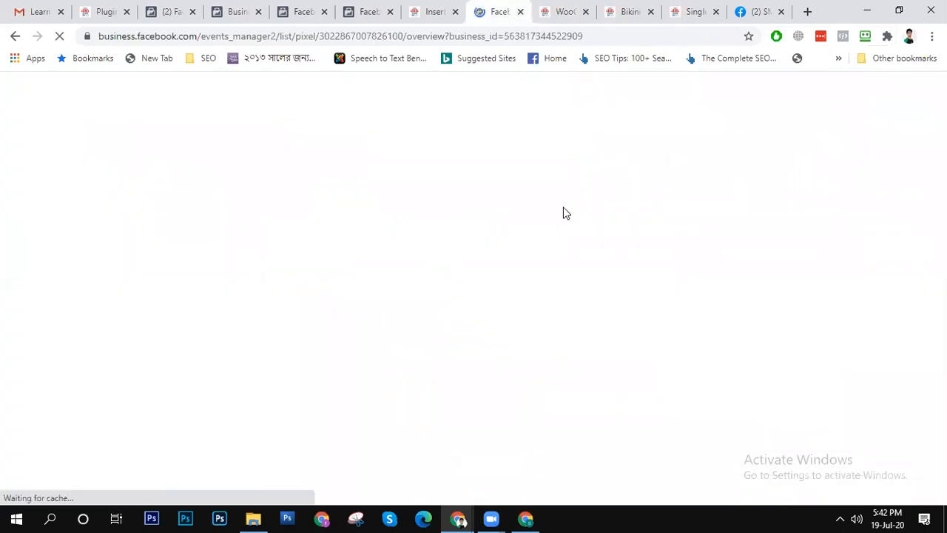
click(169, 11)
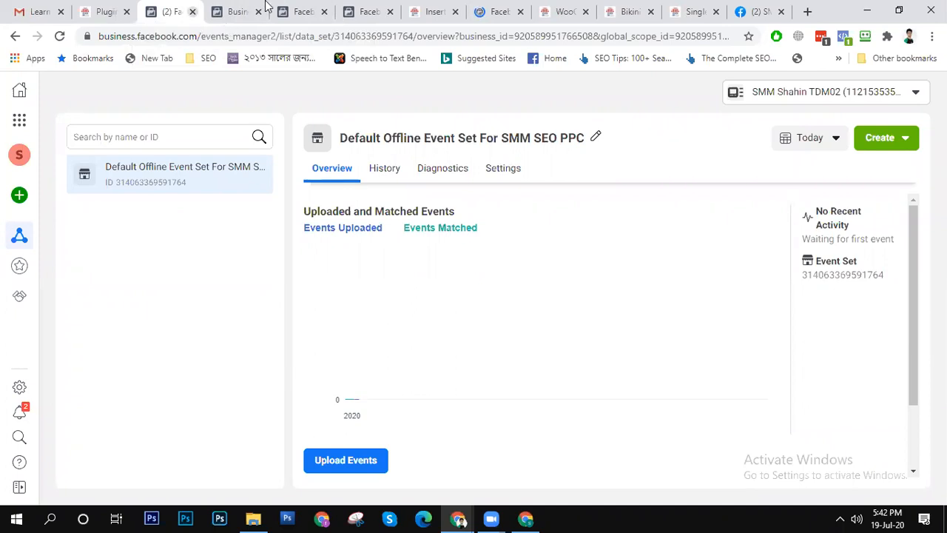
key(ctrl+w)
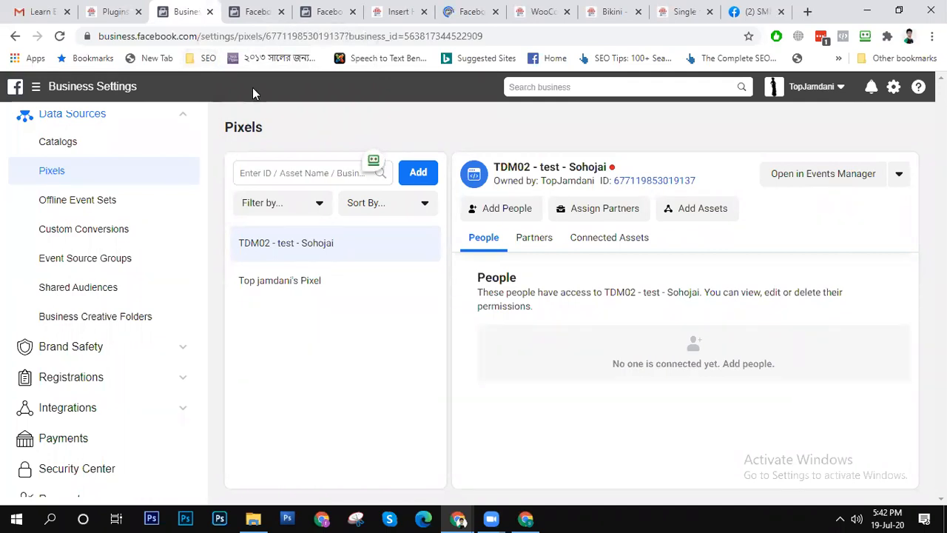
click(59, 36)
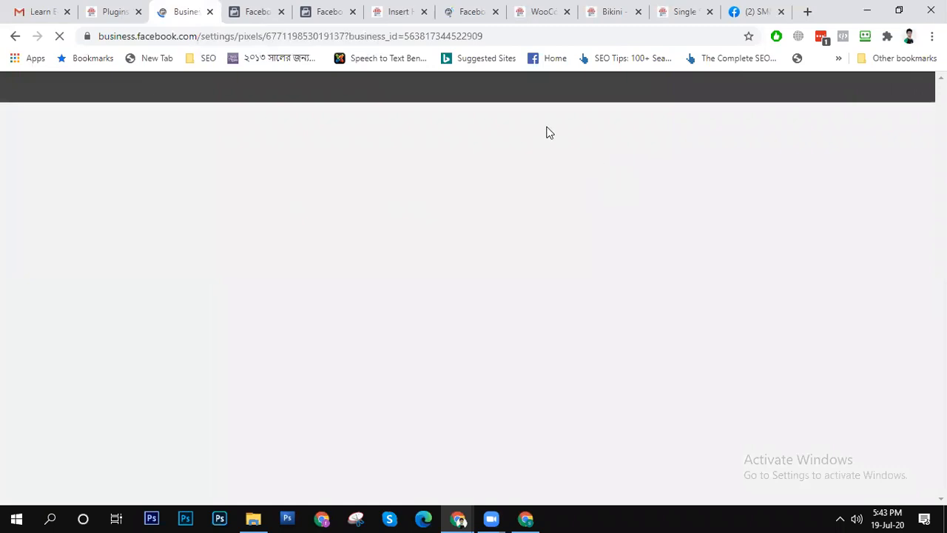
- Open the advanced dashboard for TDM02 - test - Sohojai from the WooCommerce integration and examine the pixel's activity
click(252, 11)
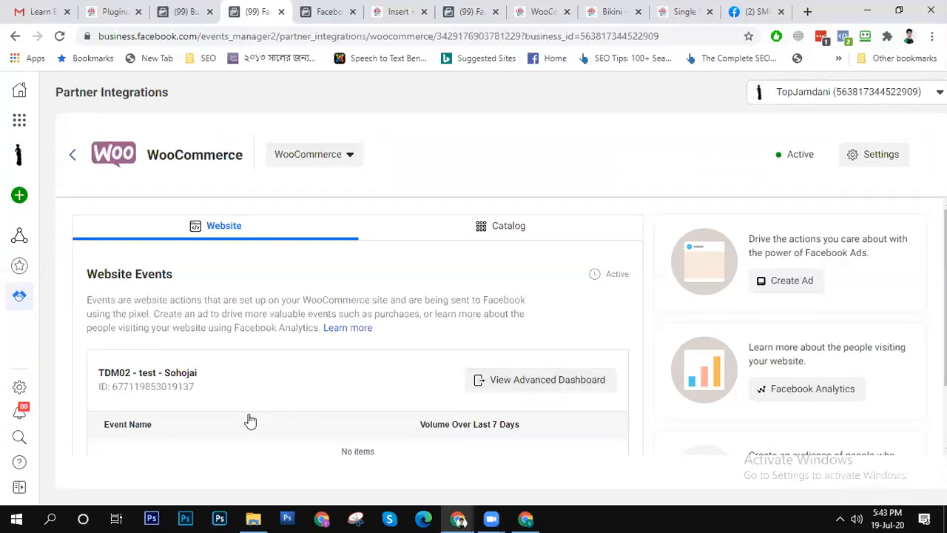
click(558, 383)
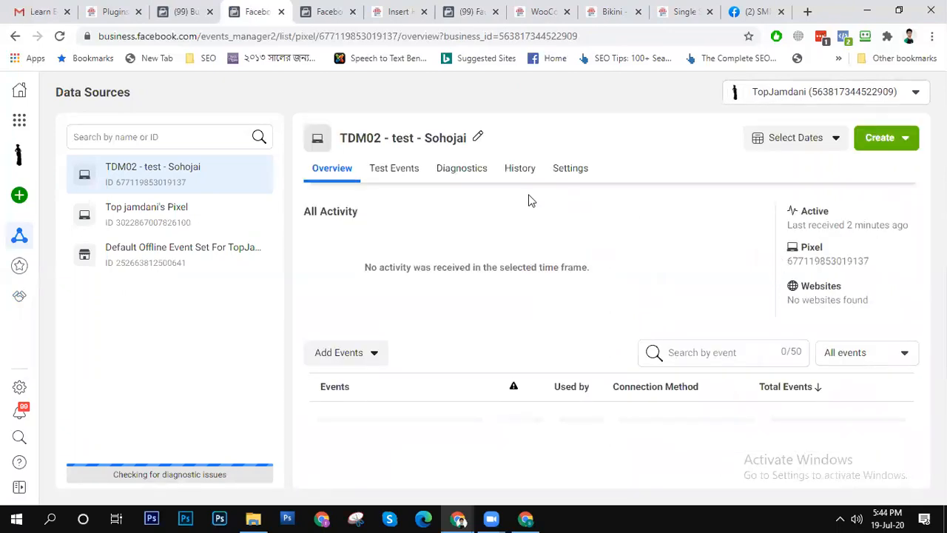
click(809, 141)
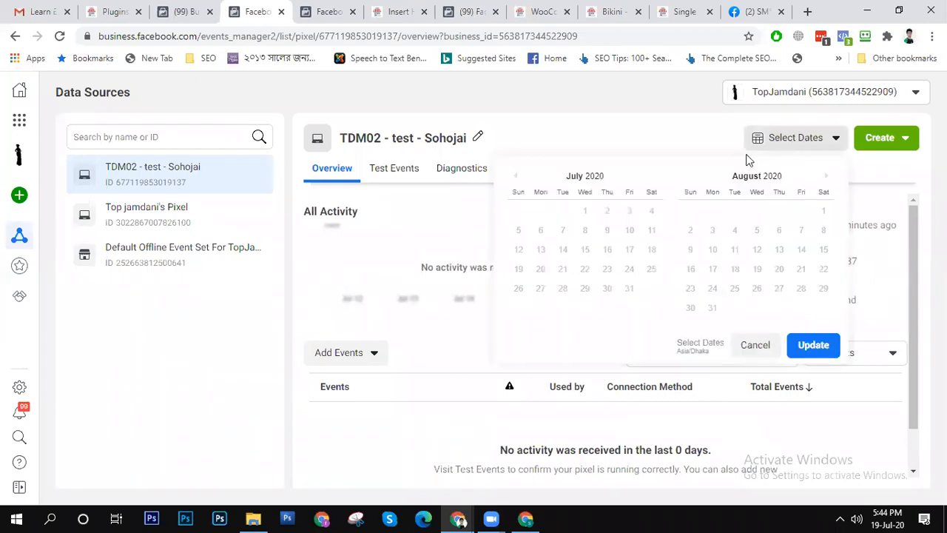
click(452, 416)
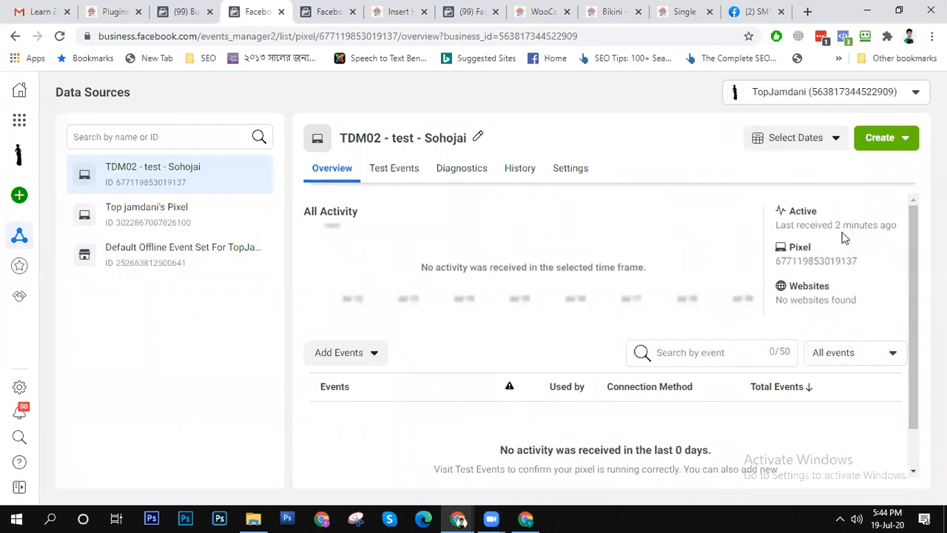
scroll(571, 316, down, 1)
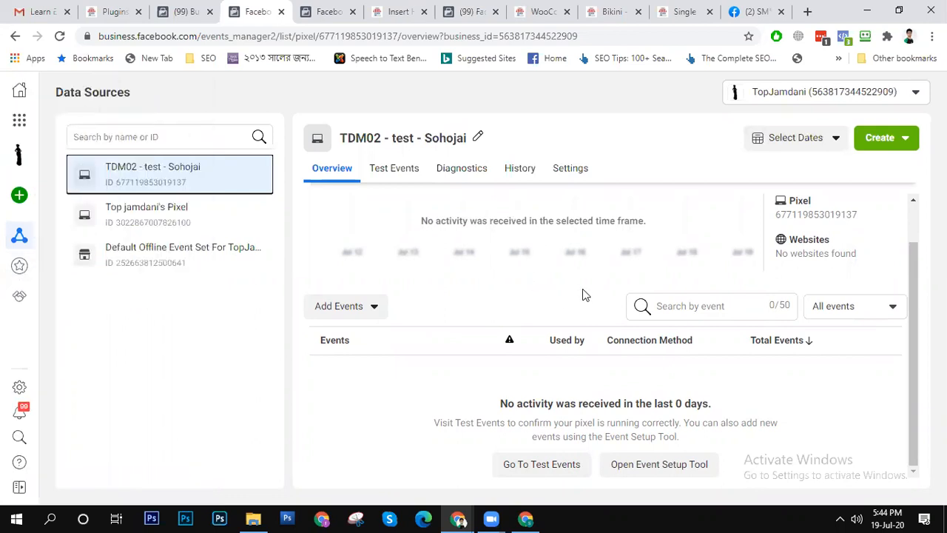
- View Top jamdani's Pixel, return to TDM02 - test - Sohojai, and inspect its activity date range without changing it
click(158, 224)
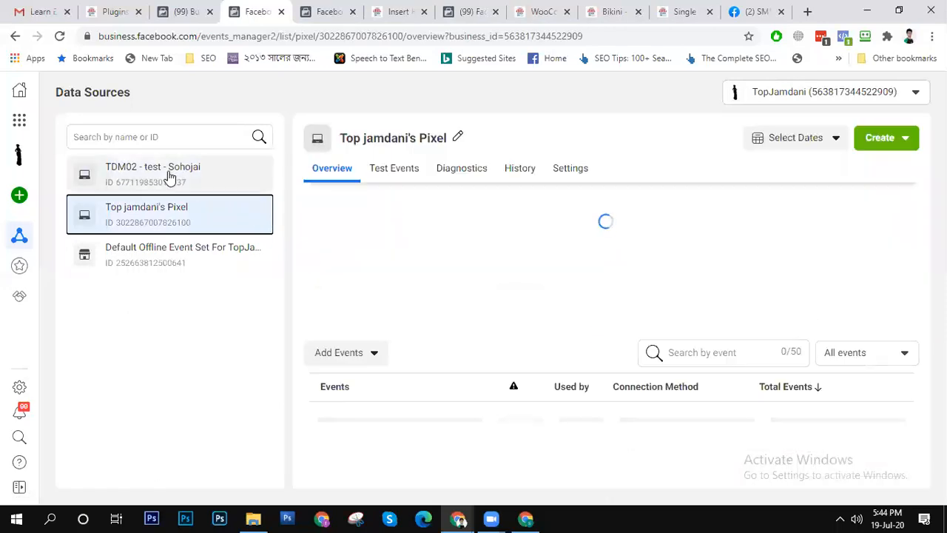
click(169, 176)
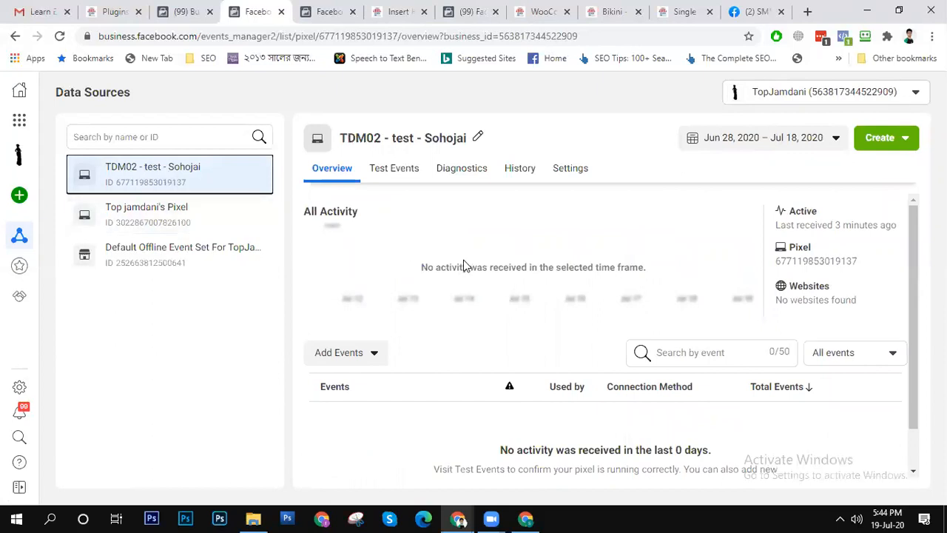
click(160, 173)
click(821, 140)
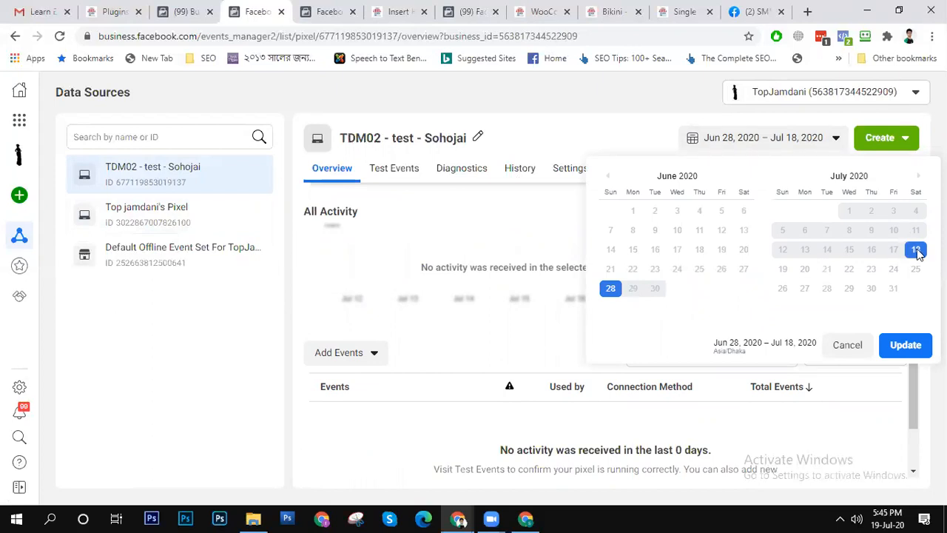
click(800, 148)
click(800, 148)
double_click(735, 351)
click(750, 351)
click(439, 253)
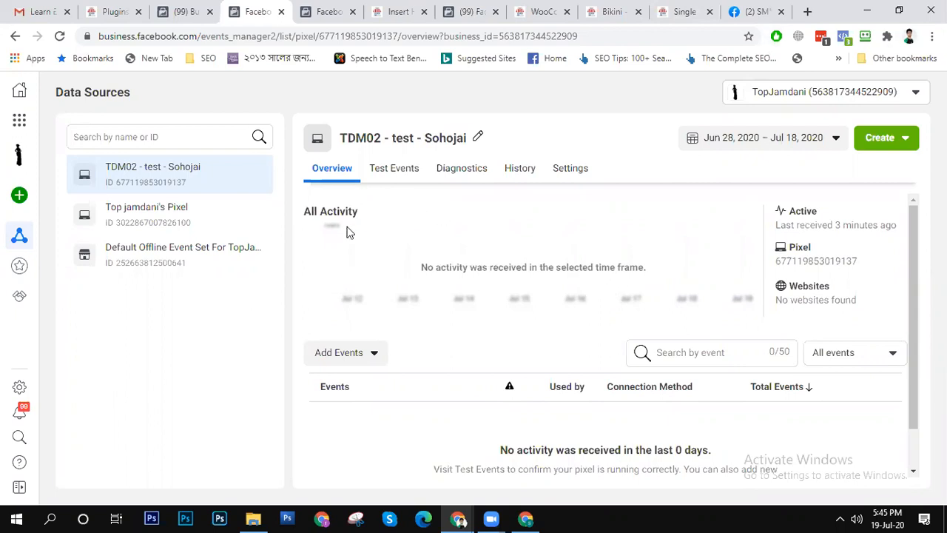
- Compare the activity and connected websites of Top jamdani's Pixel with those of TDM02 - test - Sohojai
click(147, 221)
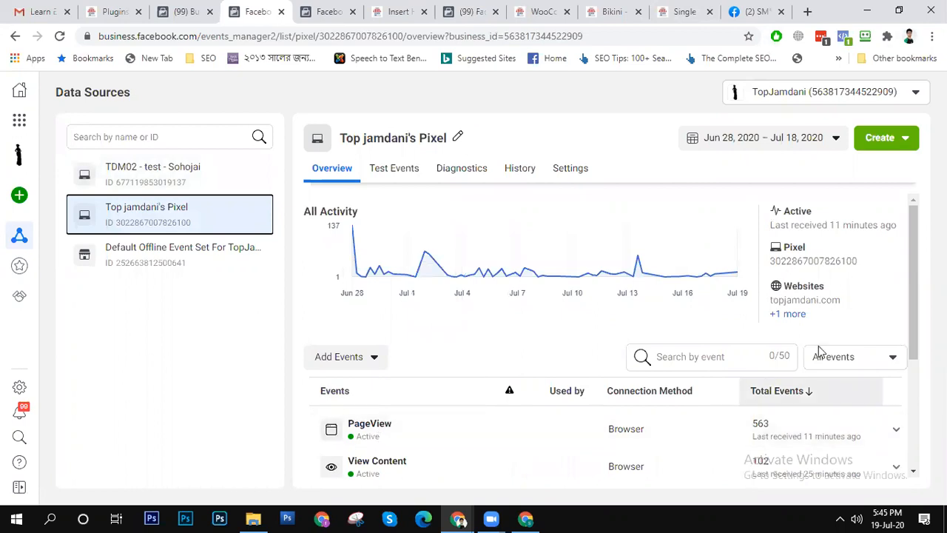
mouse_move(911, 257)
mouse_down()
mouse_move(918, 364)
mouse_move(914, 248)
mouse_up()
click(173, 170)
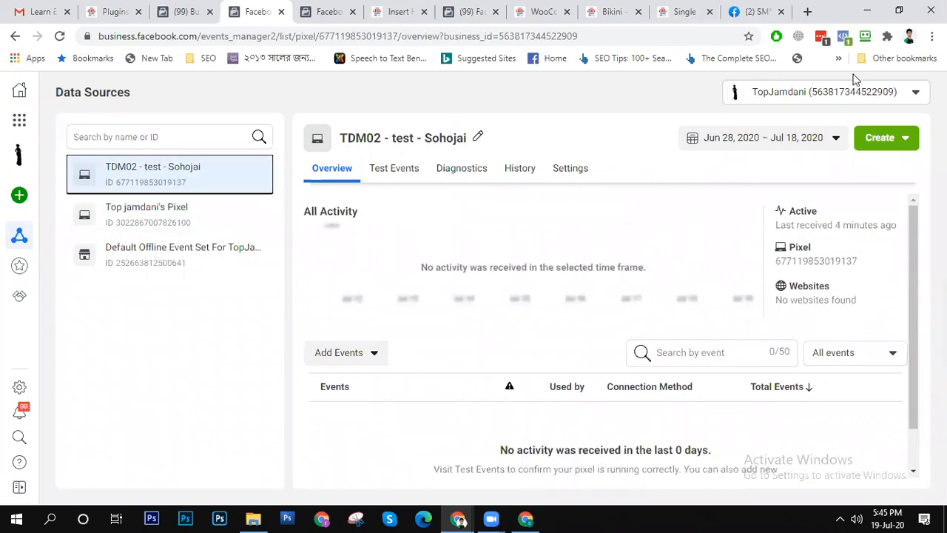
double_click(826, 299)
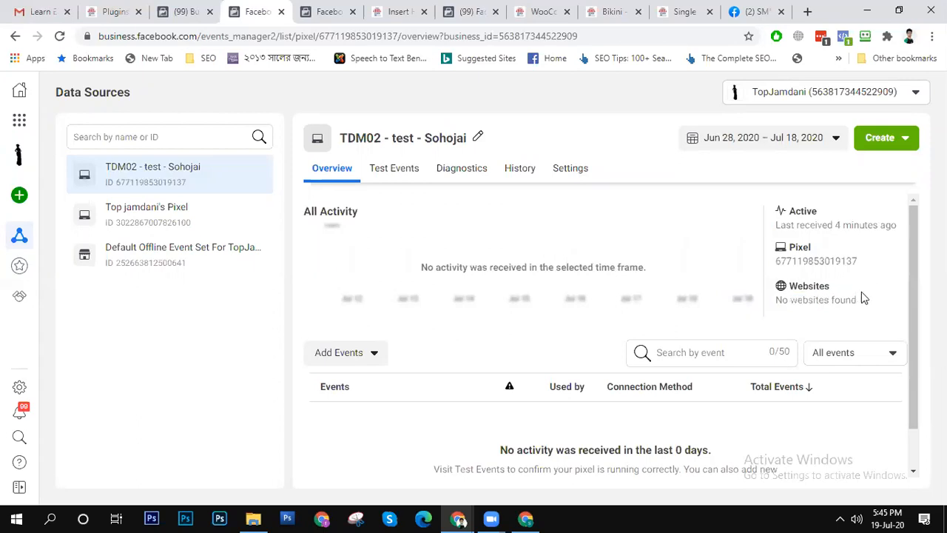
- Look through the Custom Conversions, Data Sources and Partner Integrations pages of TopJamdani's Events Manager
click(686, 11)
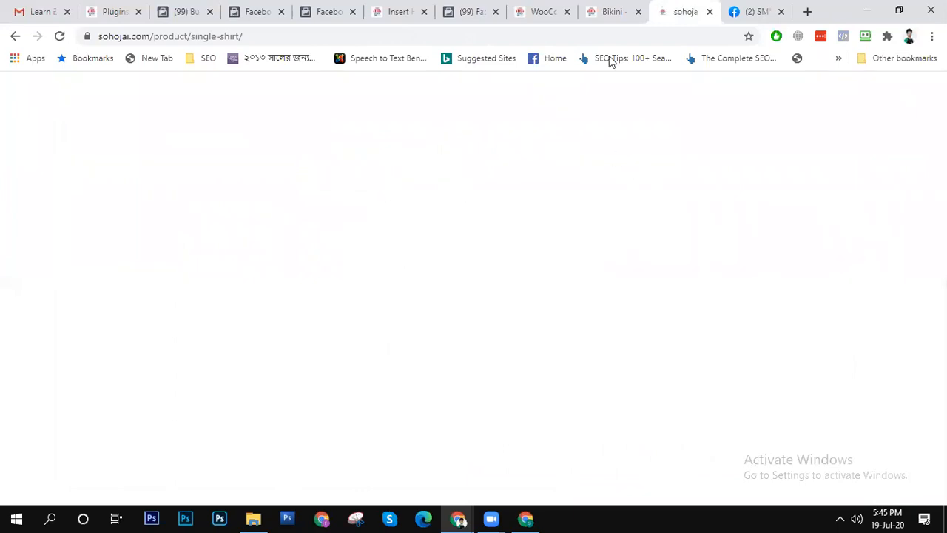
click(610, 8)
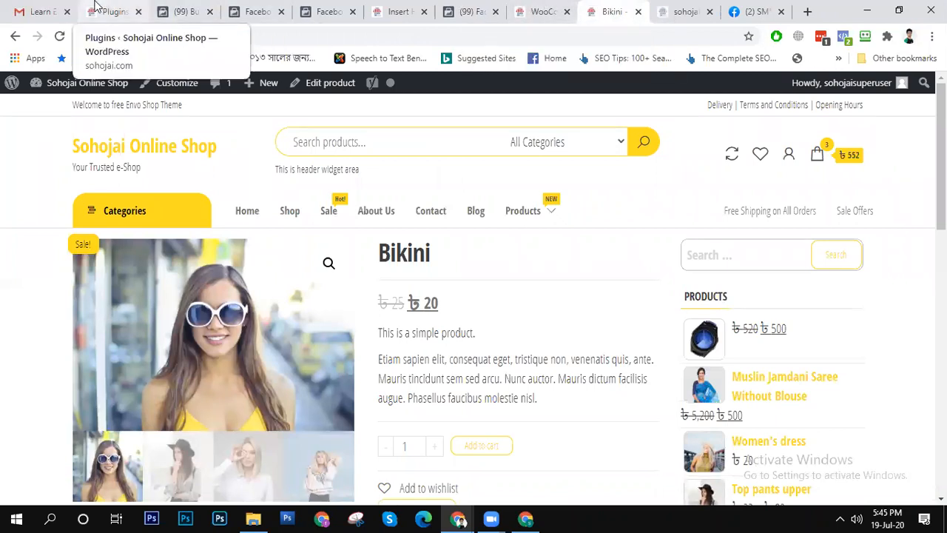
click(251, 9)
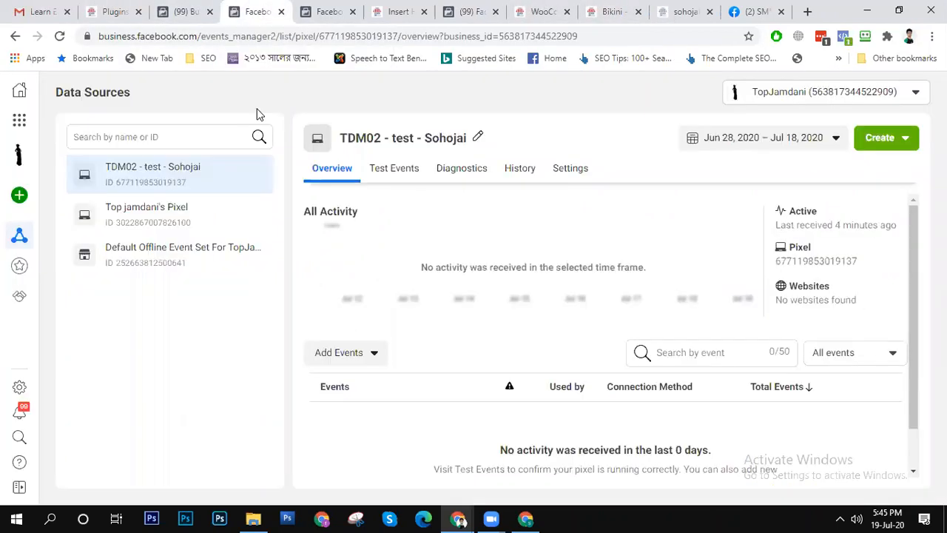
click(20, 269)
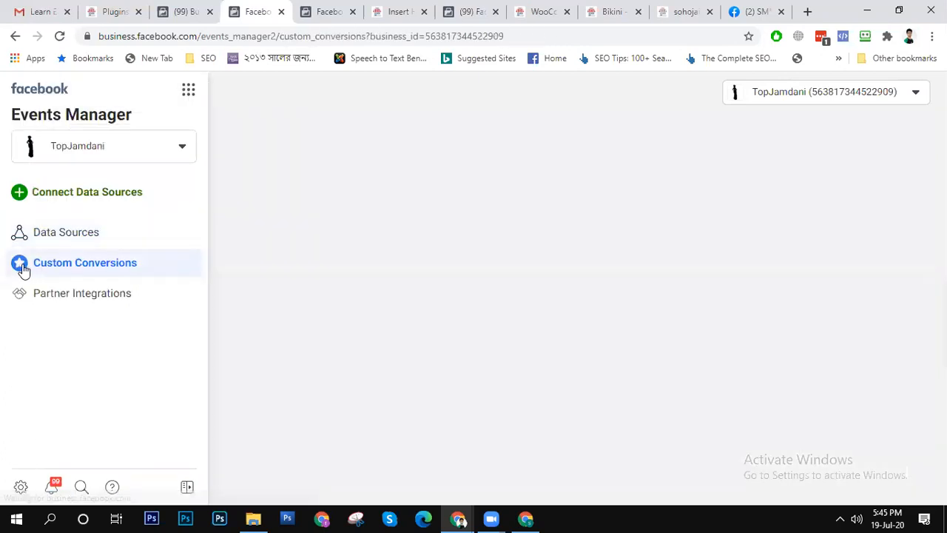
click(70, 236)
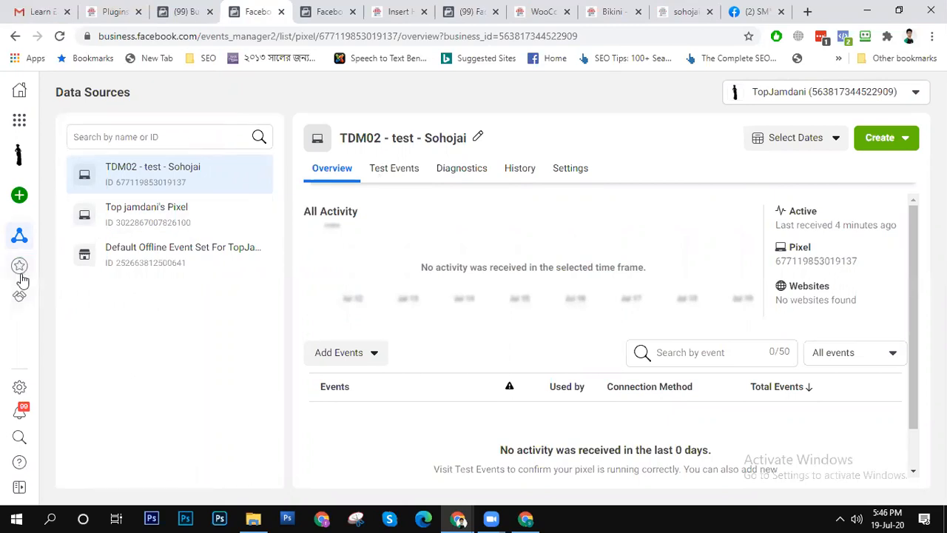
mouse_move(34, 305)
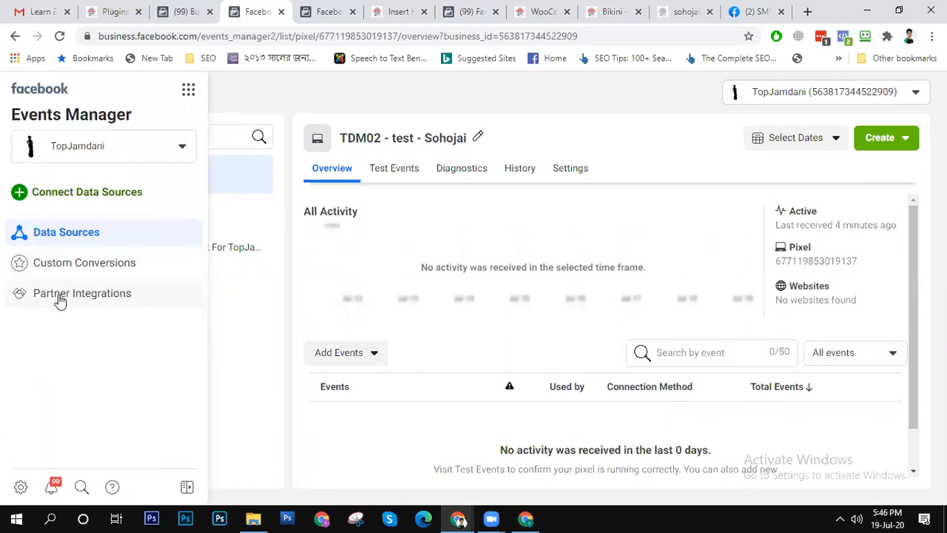
click(62, 302)
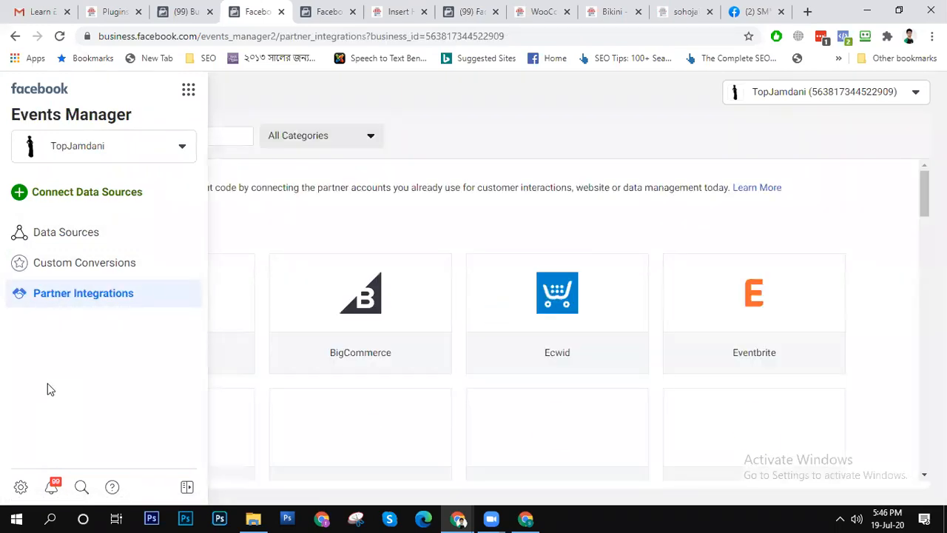
- Open TopJamdani's Business Settings, look through the Integrations and Data Sources sections, and view the TDM02 - test - Sohojai pixel
click(20, 487)
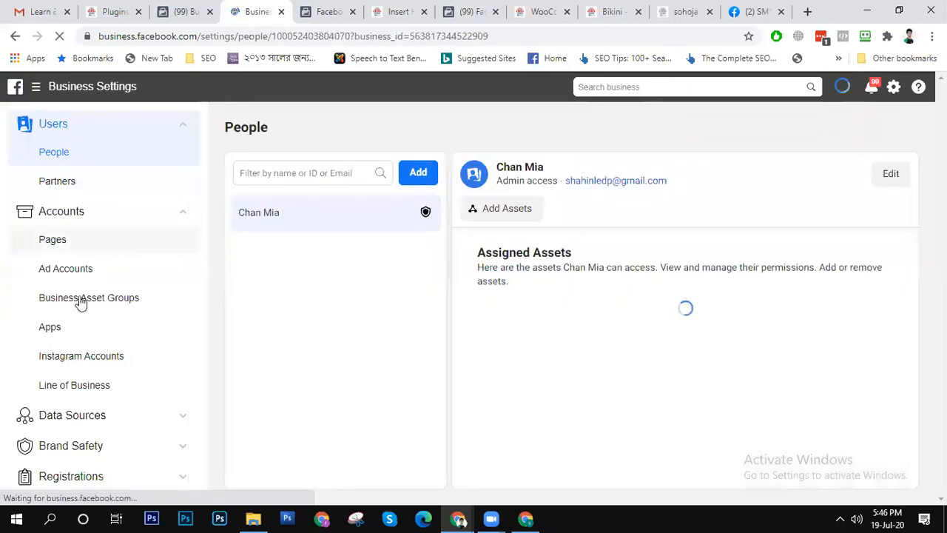
scroll(74, 389, down, 3)
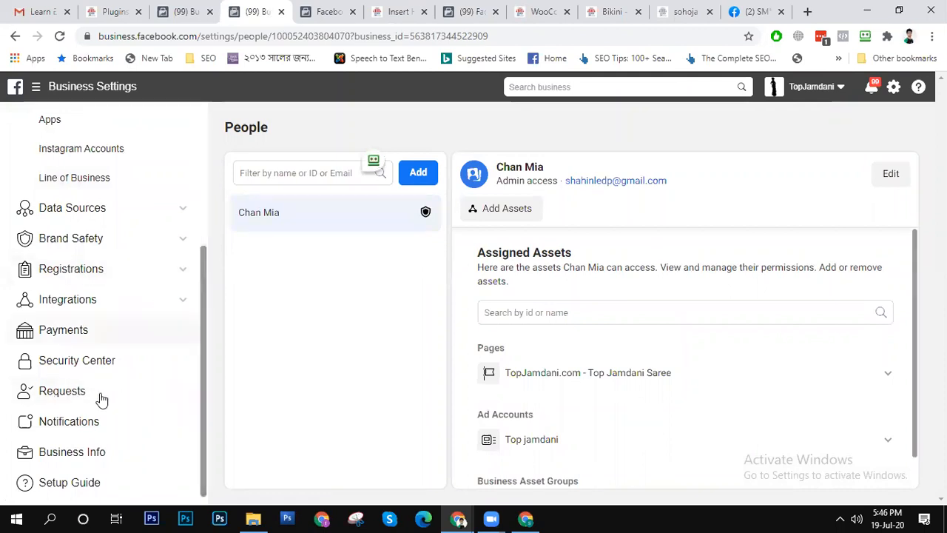
click(99, 303)
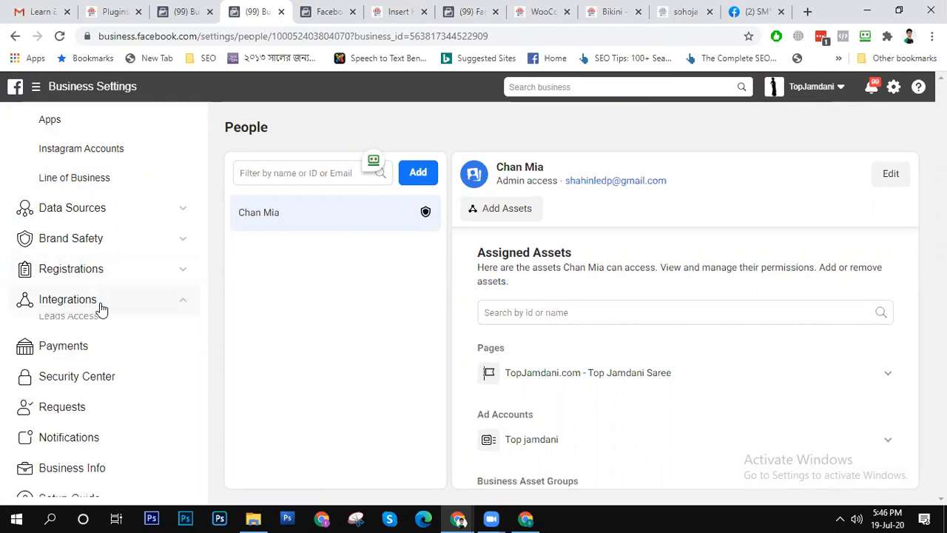
click(87, 210)
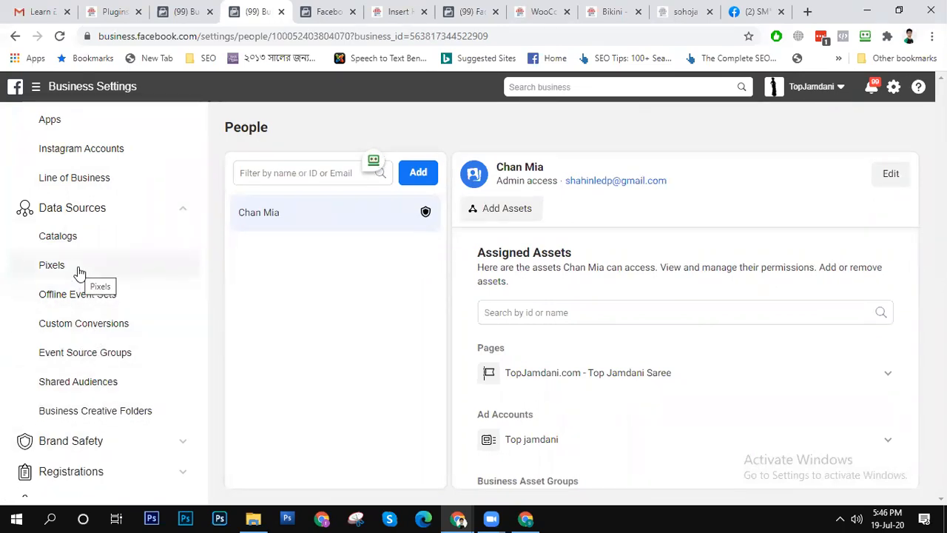
scroll(92, 344, down, 3)
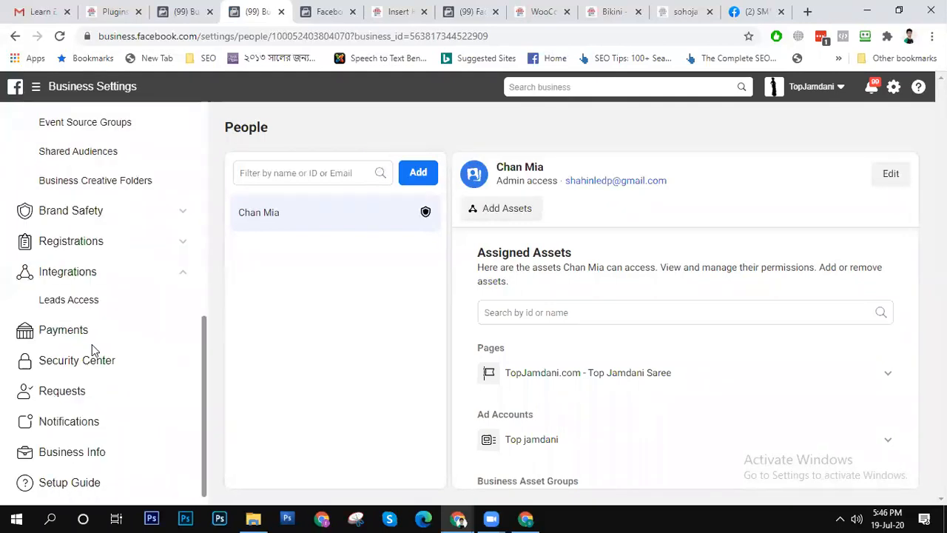
scroll(146, 389, up, 10)
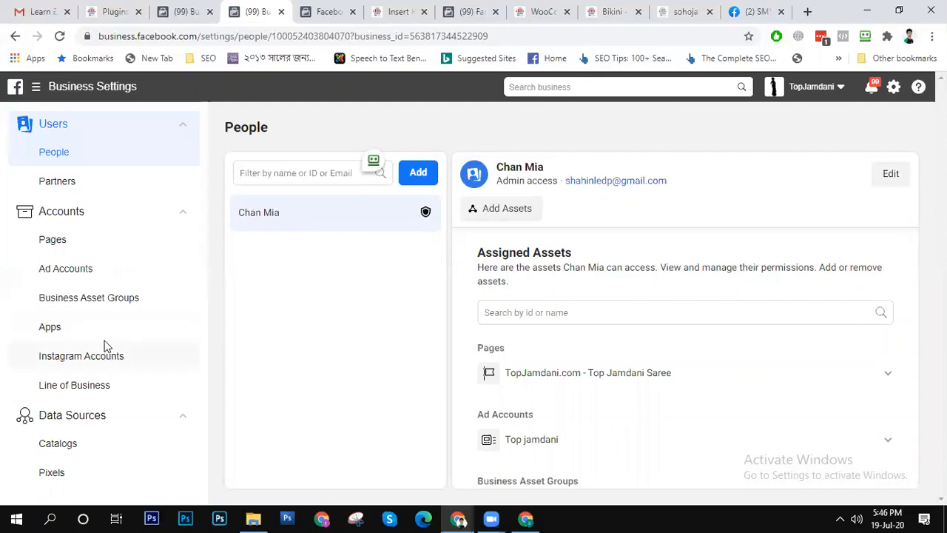
scroll(104, 345, down, 4)
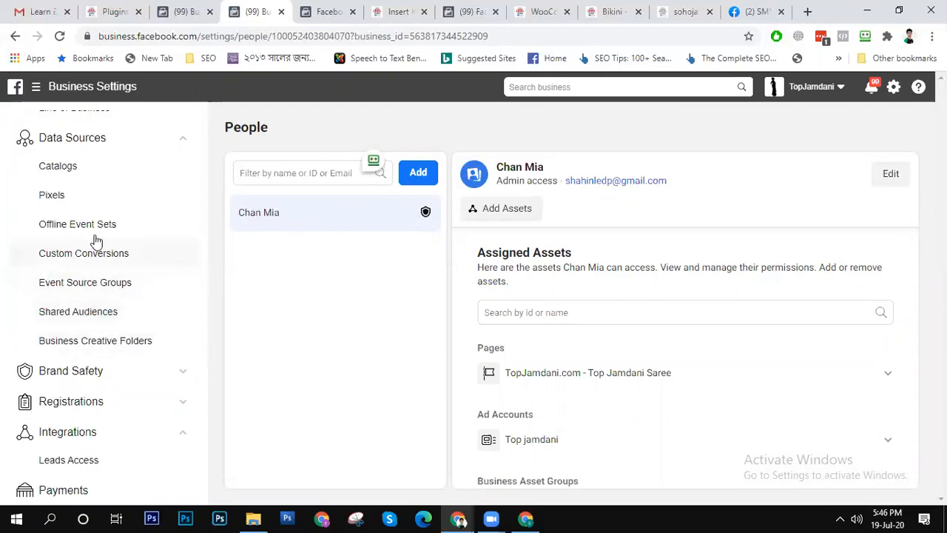
click(75, 198)
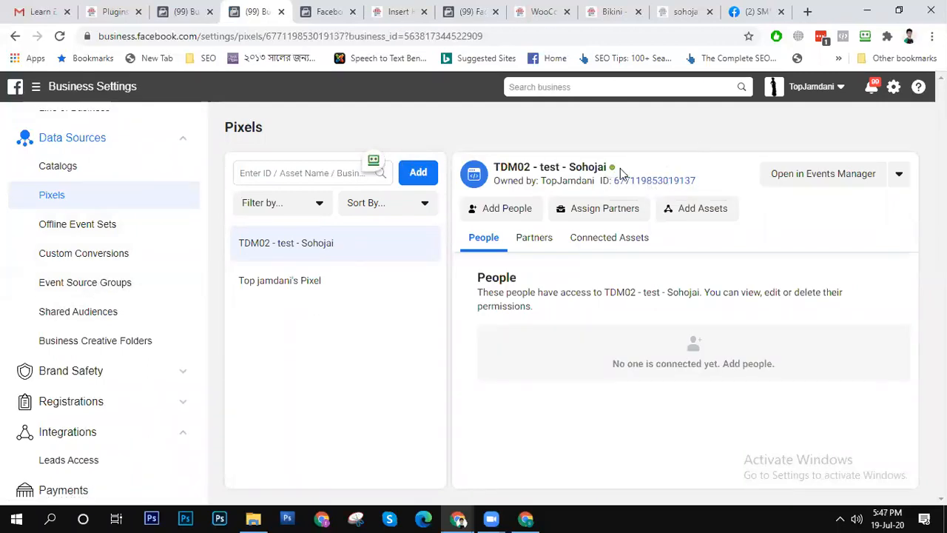
- Open the TDM02 - test - Sohojai pixel in Facebook Analytics from its entry in Business Settings
click(900, 175)
click(871, 206)
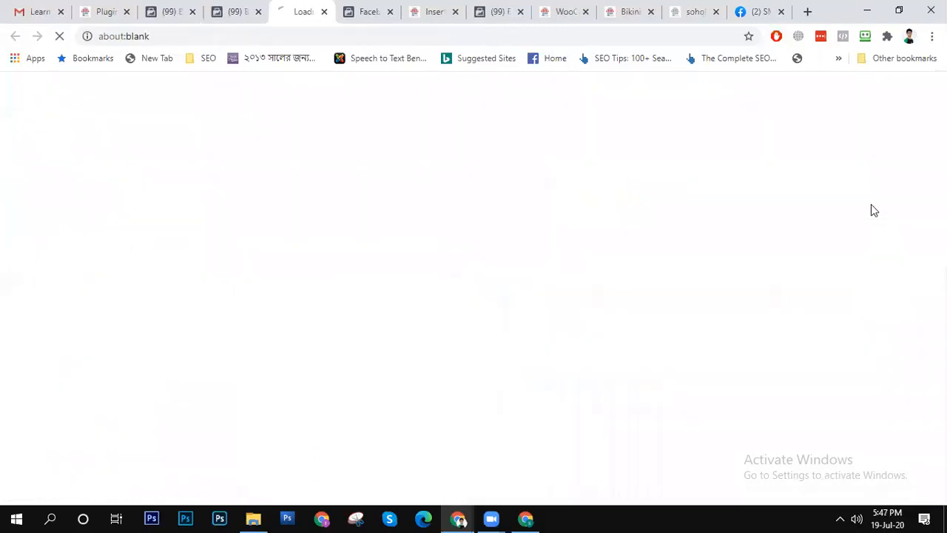
click(234, 11)
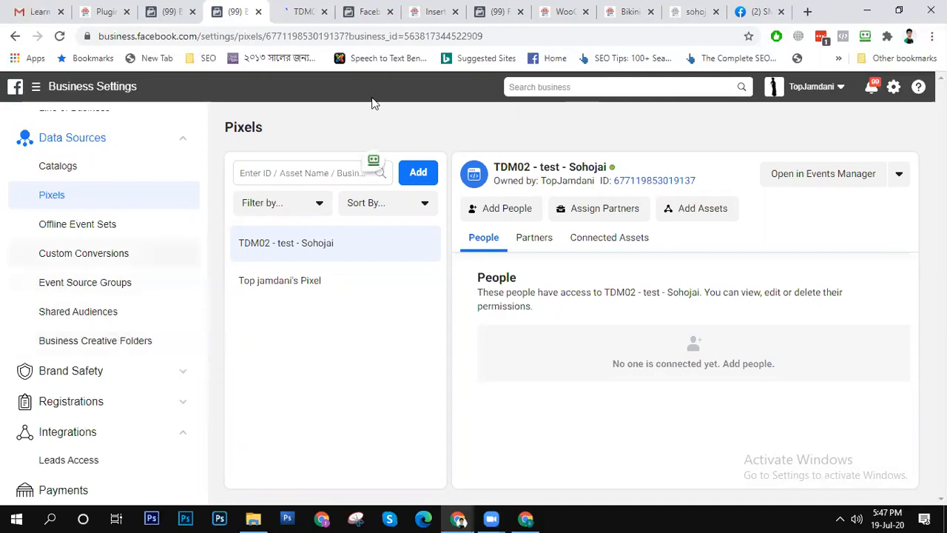
click(302, 11)
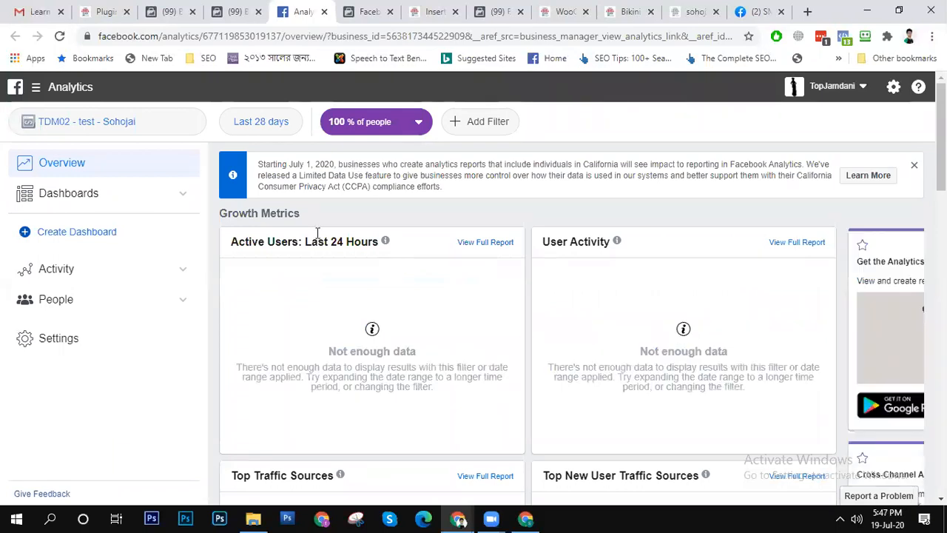
- Refresh the Event Debugging report for TDM02 - test - Sohojai, then open the Active Users report
click(93, 275)
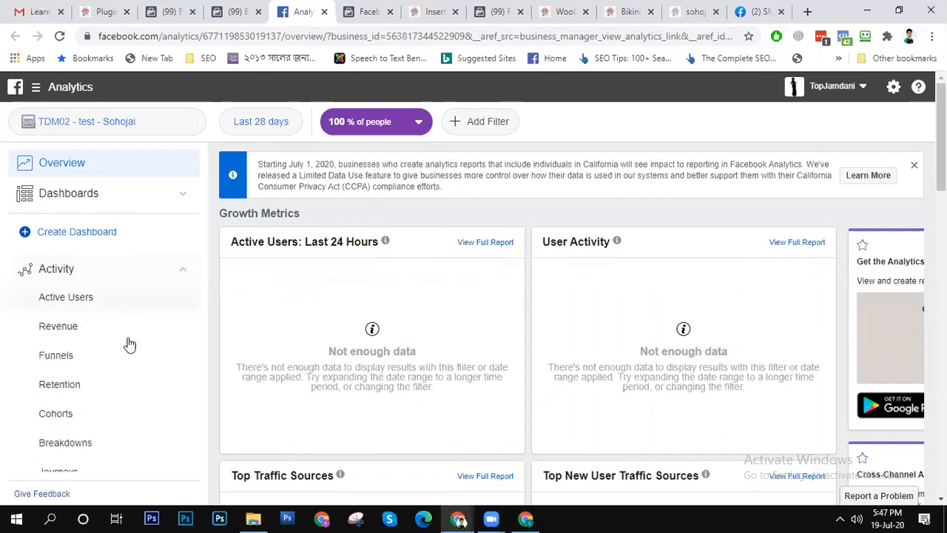
scroll(119, 411, down, 3)
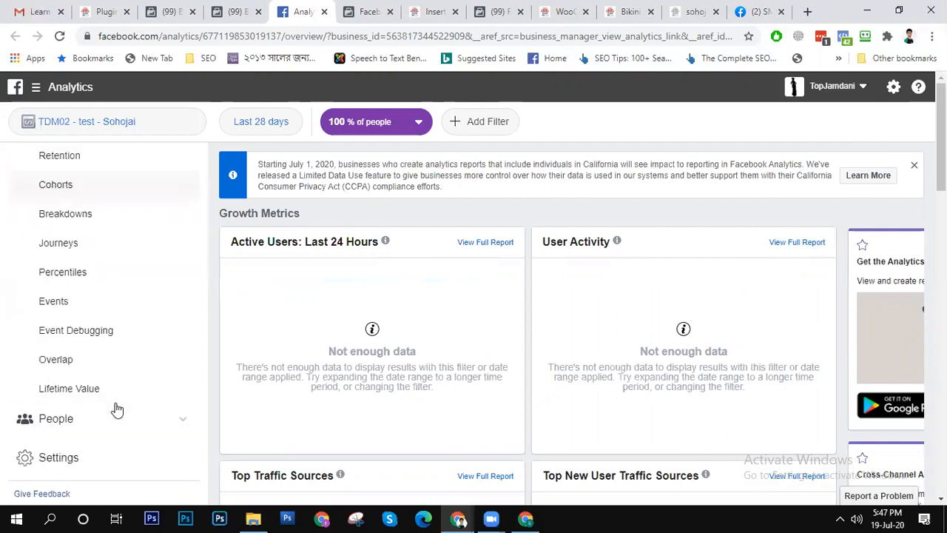
click(109, 336)
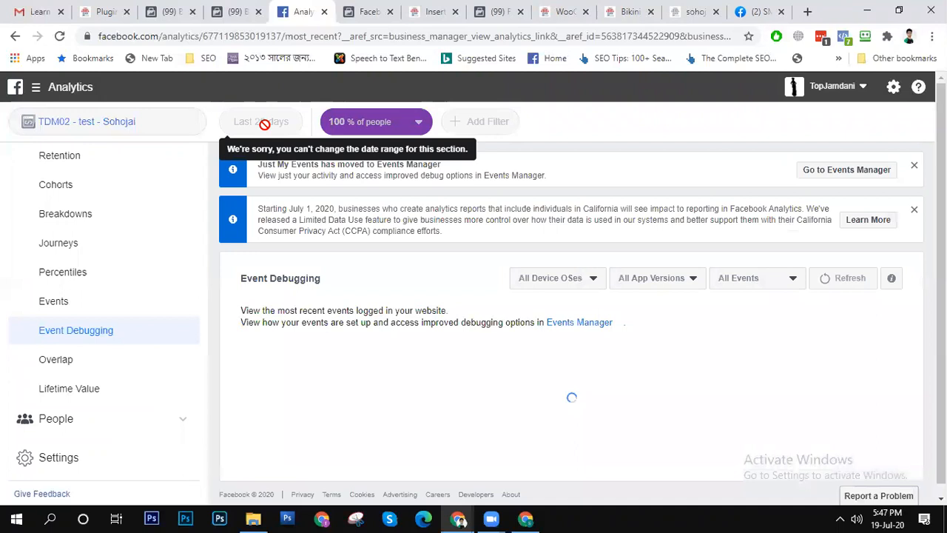
click(850, 279)
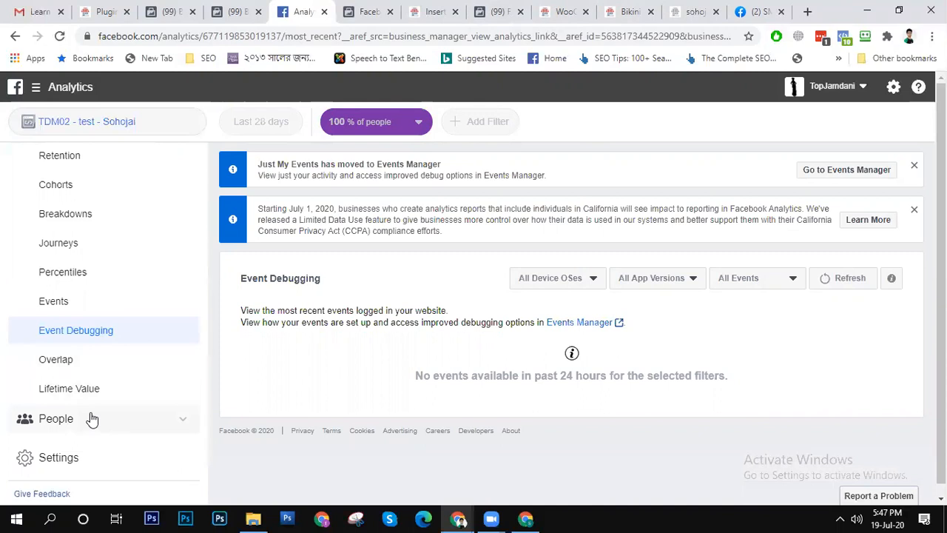
scroll(95, 241, up, 3)
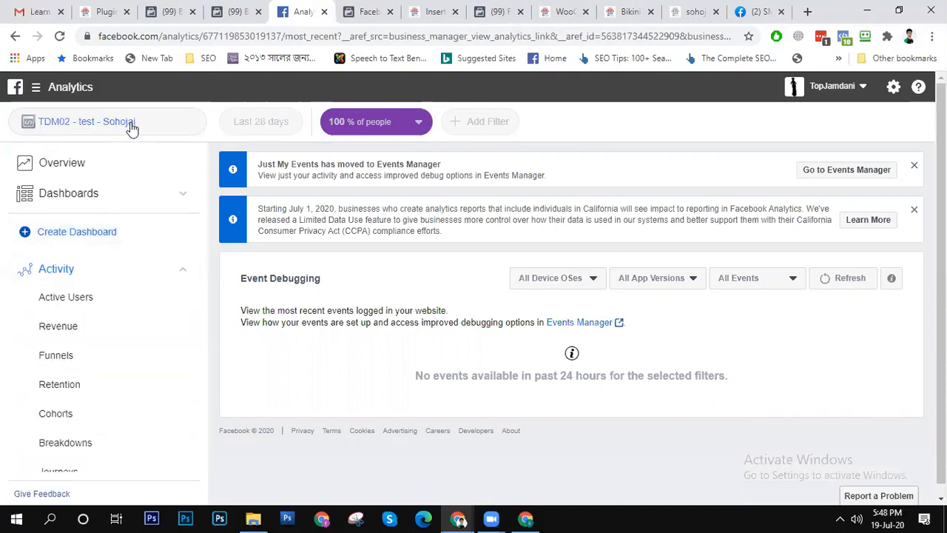
click(78, 308)
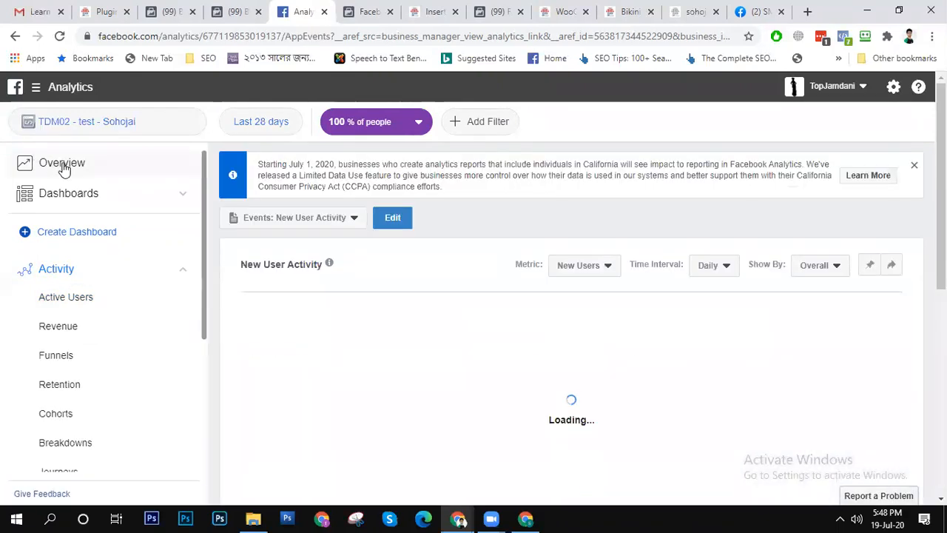
- Set the analytics Overview's date range to Today, Jul 19, 2020, and review its growth, people and location metrics
click(64, 168)
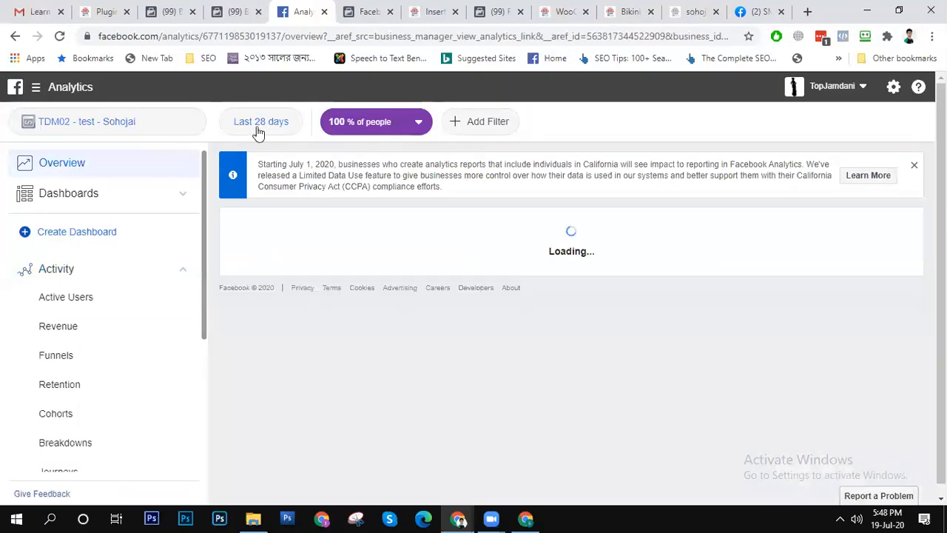
click(277, 124)
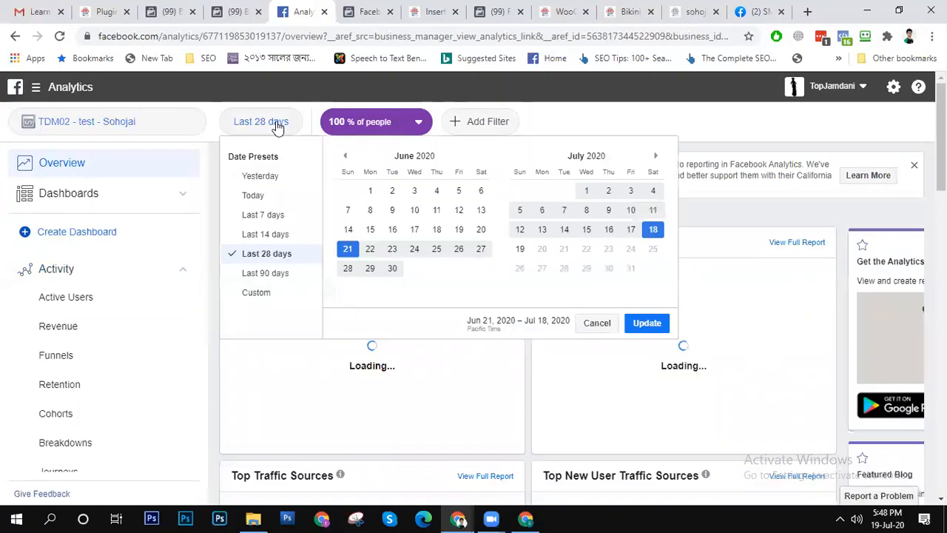
click(521, 250)
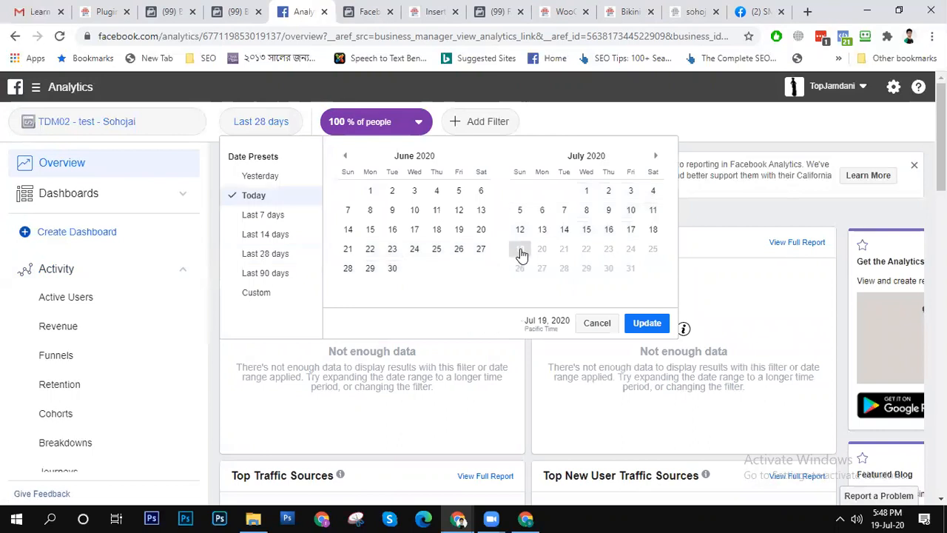
click(646, 325)
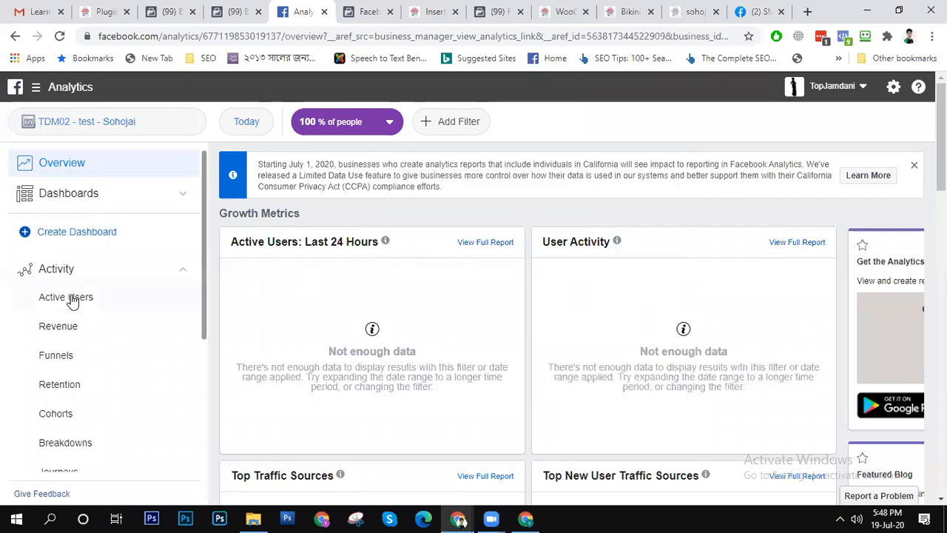
scroll(299, 275, down, 5)
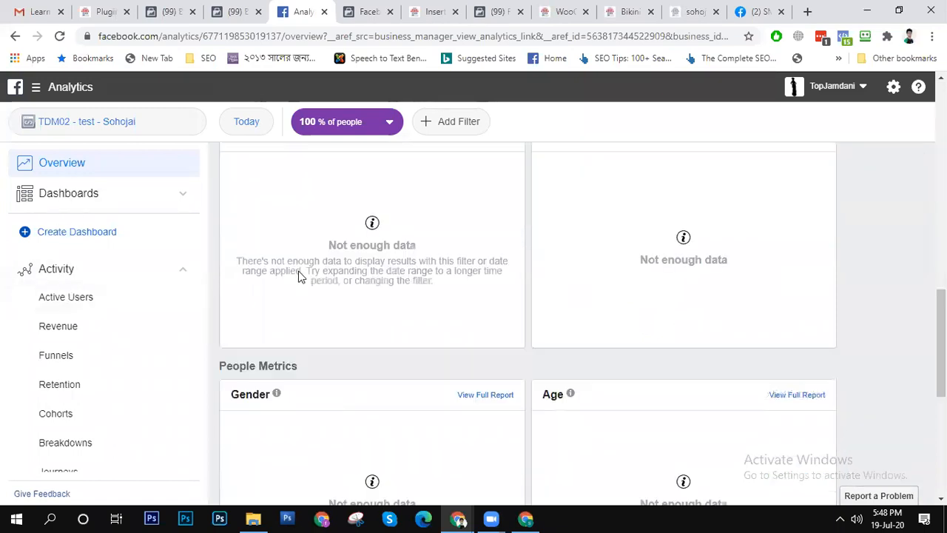
scroll(310, 337, down, 5)
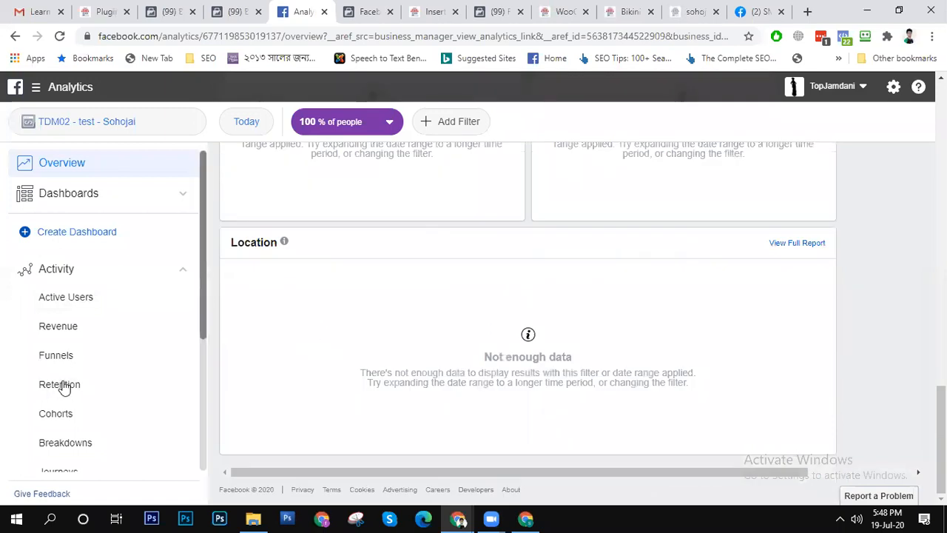
scroll(64, 387, down, 3)
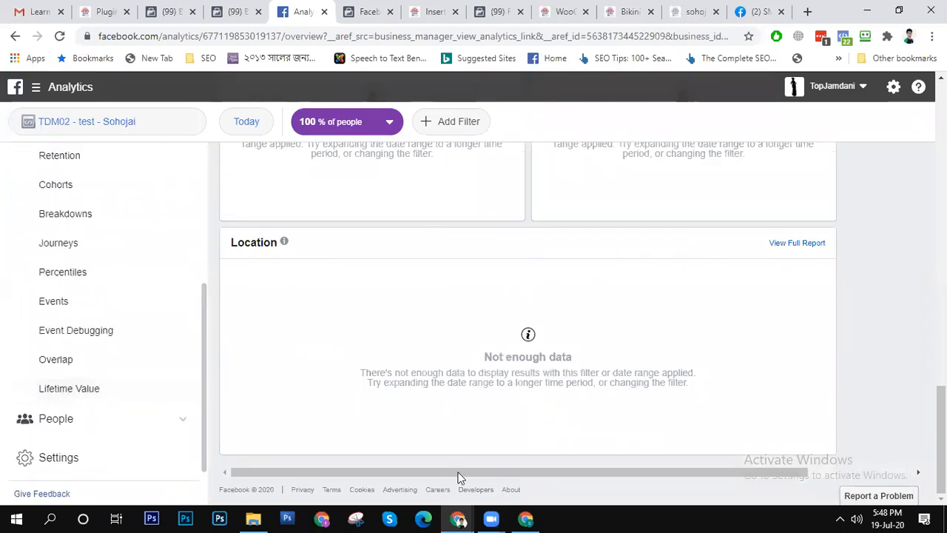
- Switch to the Bikini product page of the Sohojai Online Shop and select its web address
click(629, 12)
click(268, 37)
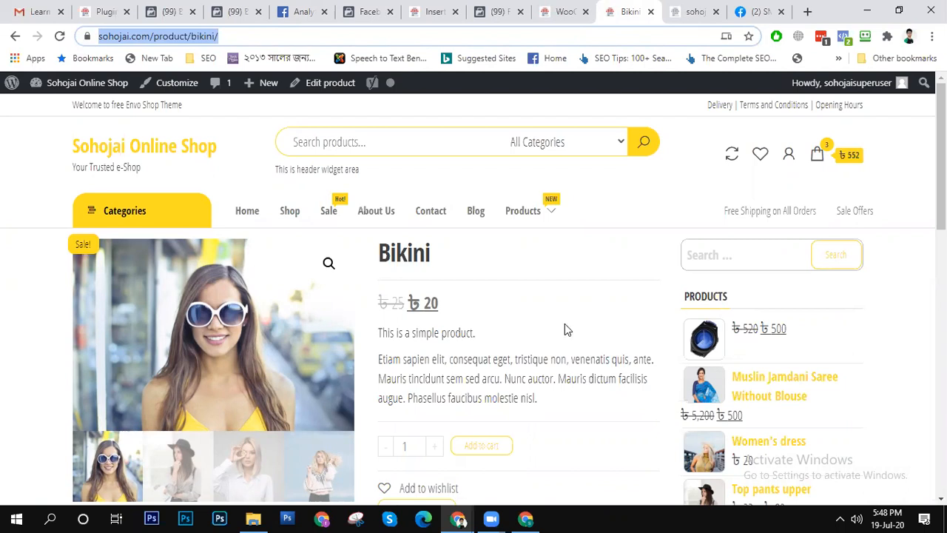
key(alt+Tab)
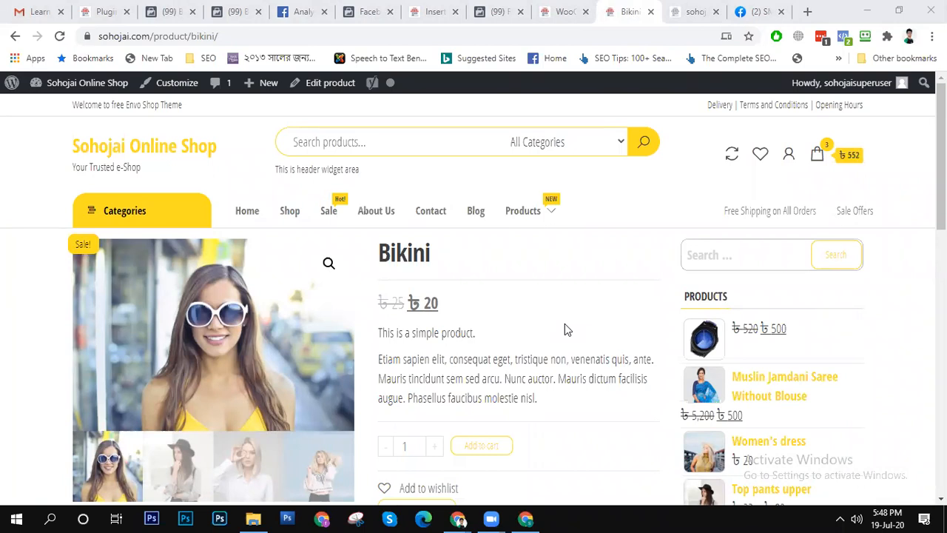
- Return to Business Settings, view the Offline Event Sets page, and go back to the list of pixels
click(154, 11)
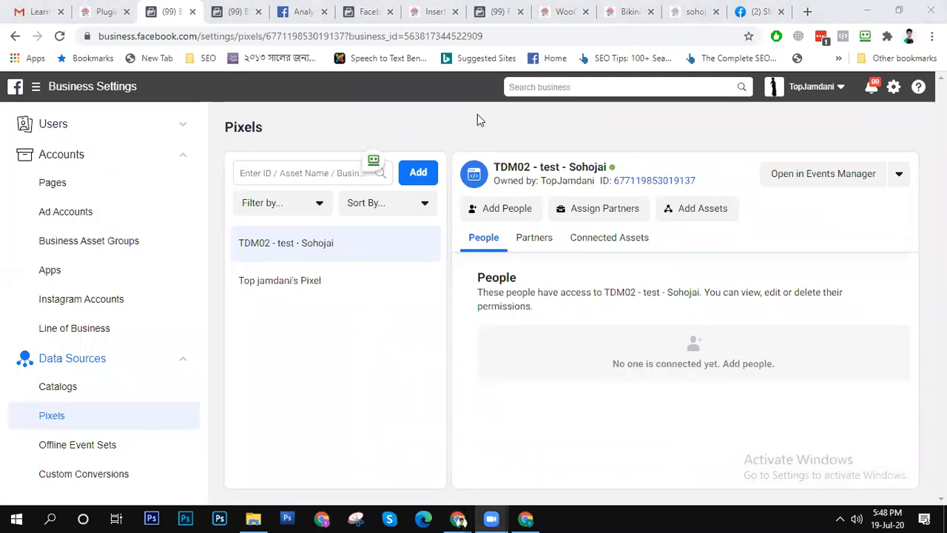
scroll(97, 442, down, 5)
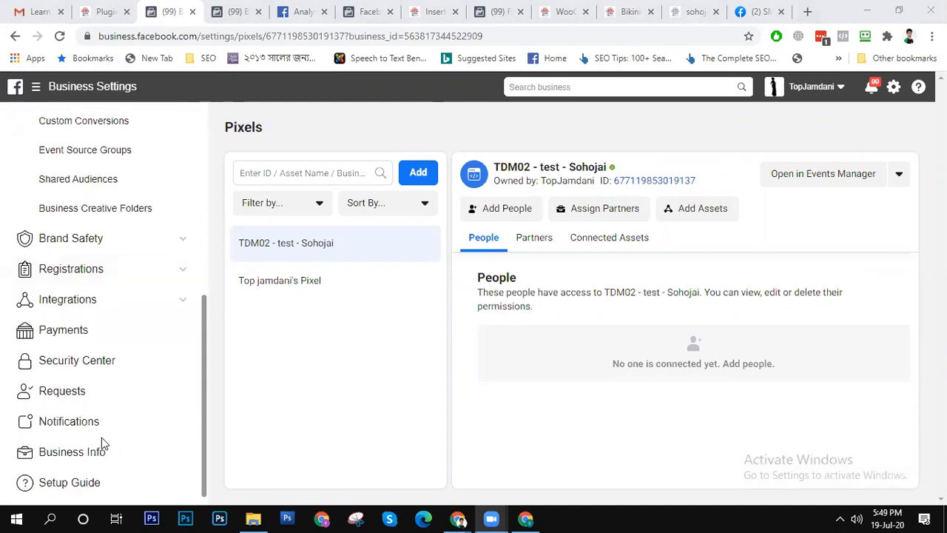
drag(205, 405, 215, 296)
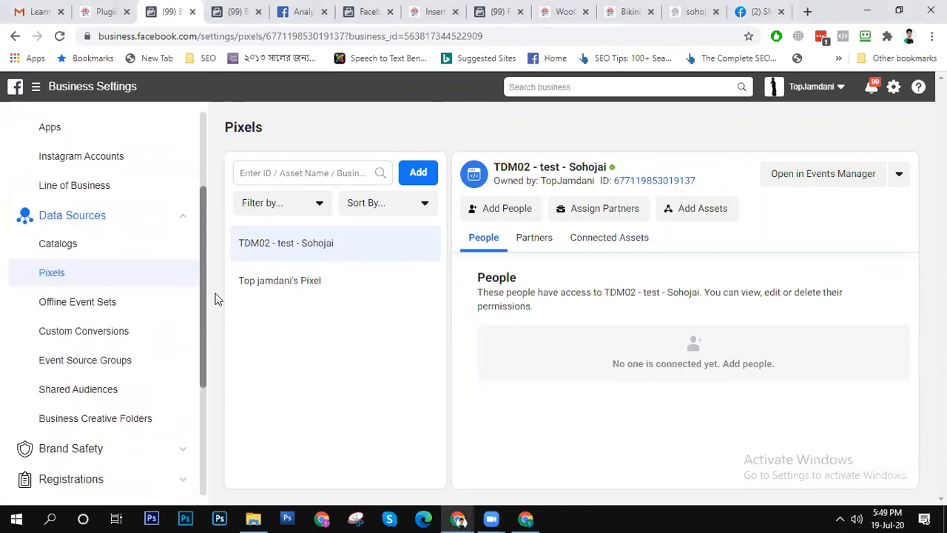
click(94, 306)
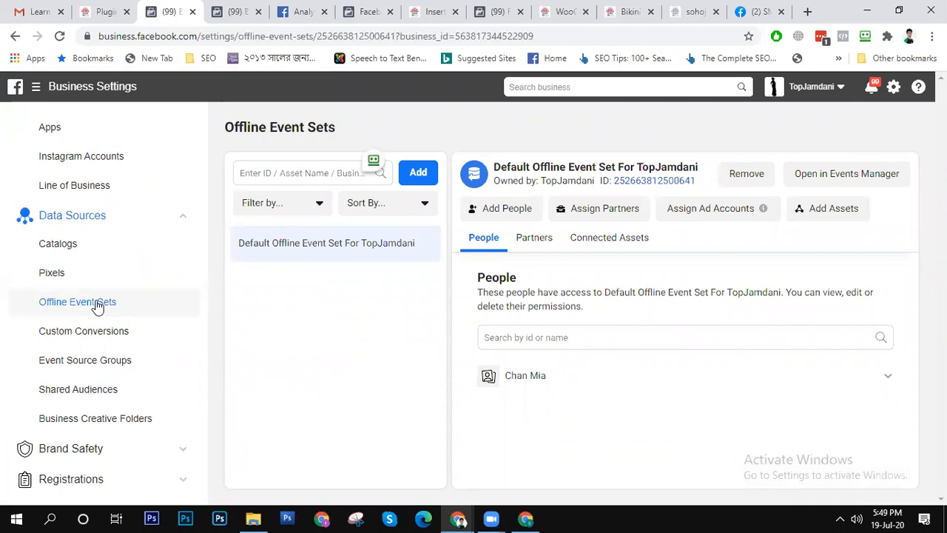
click(78, 279)
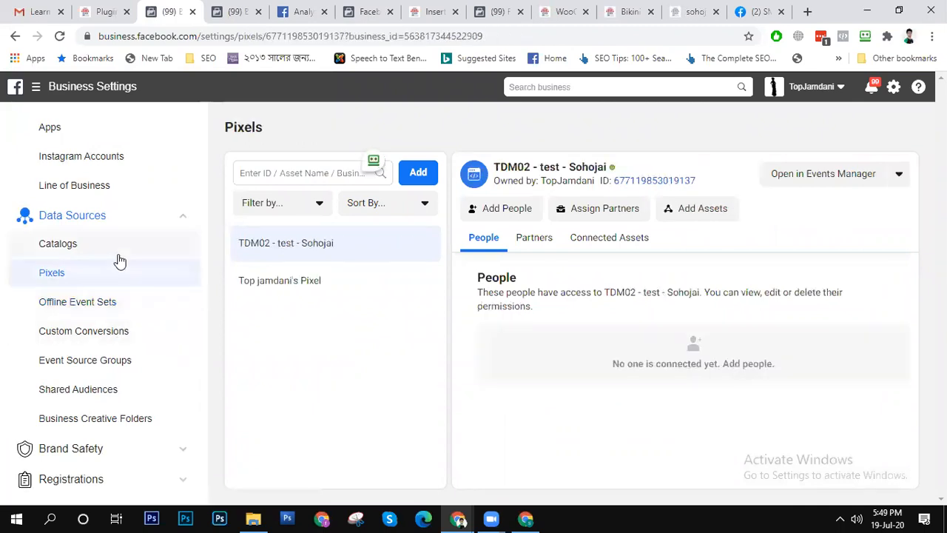
scroll(185, 264, down, 3)
scroll(185, 264, up, 5)
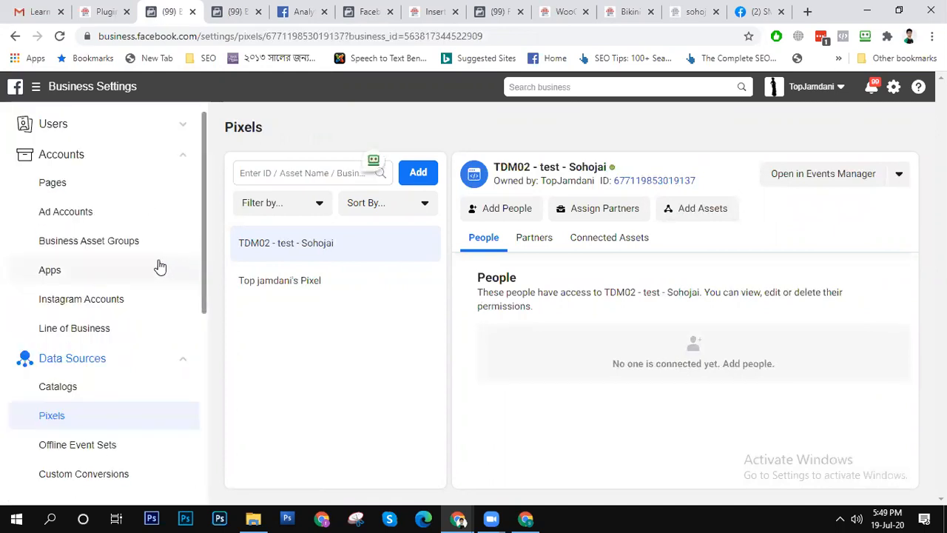